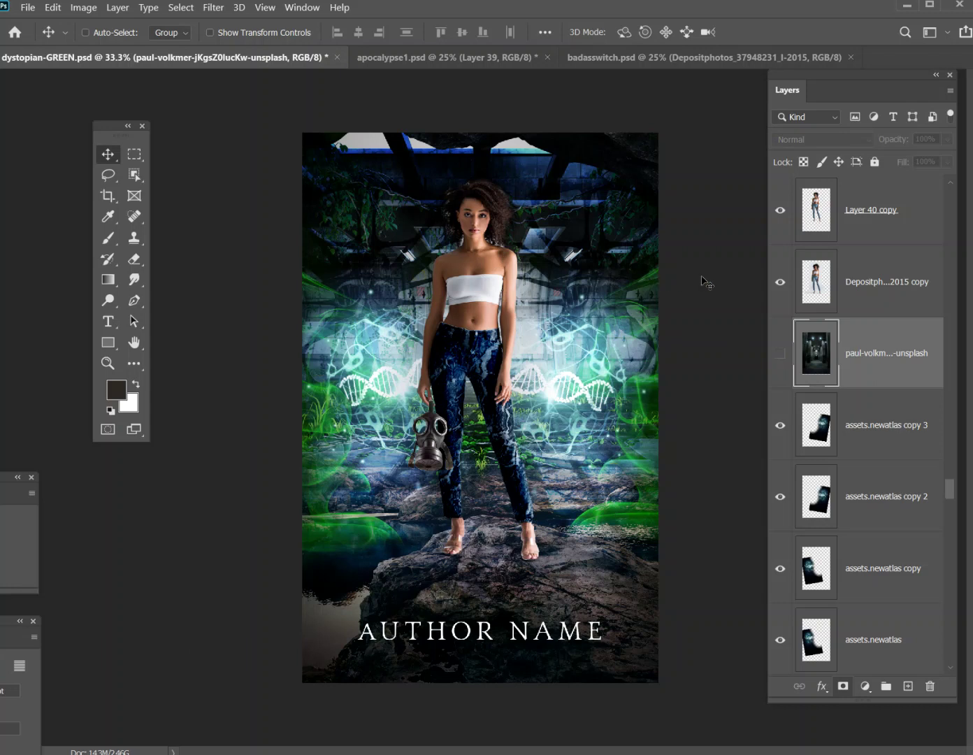
# Hide the four assets.newatlas glow layers on both sides of the woman.
pyautogui.click(778, 429)
pyautogui.click(780, 498)
pyautogui.click(779, 570)
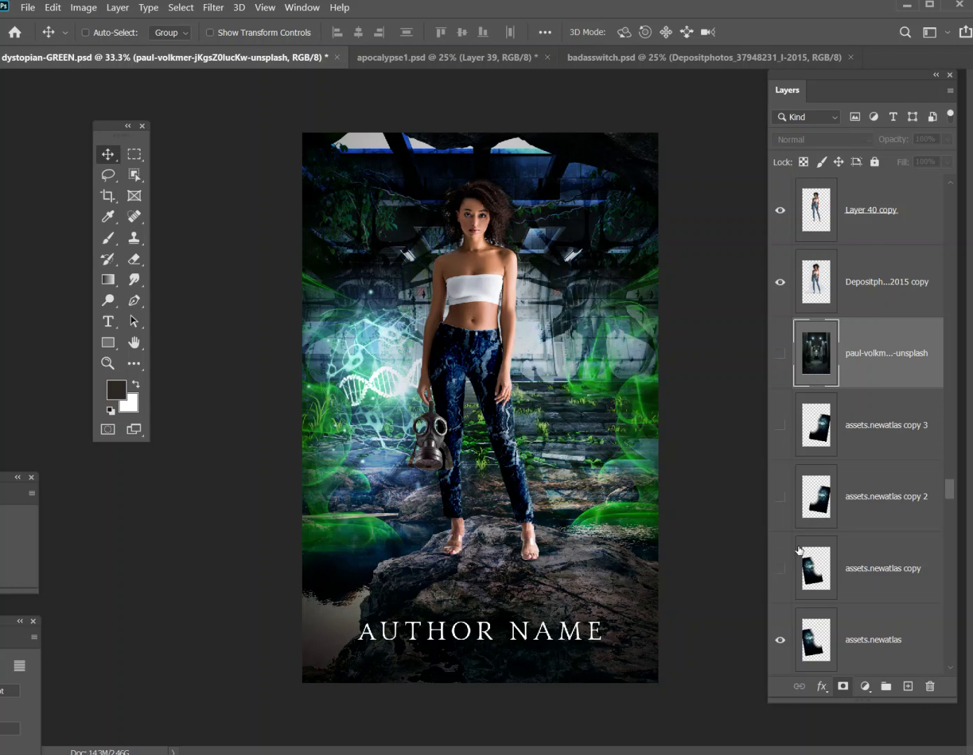
pyautogui.scroll(-3, 782, 570)
pyautogui.click(780, 427)
# Hide the two green smoke layers, d4qry3p-b...8a86 copy and d4qry3p-b...bd568a86.
pyautogui.scroll(-10, 797, 435)
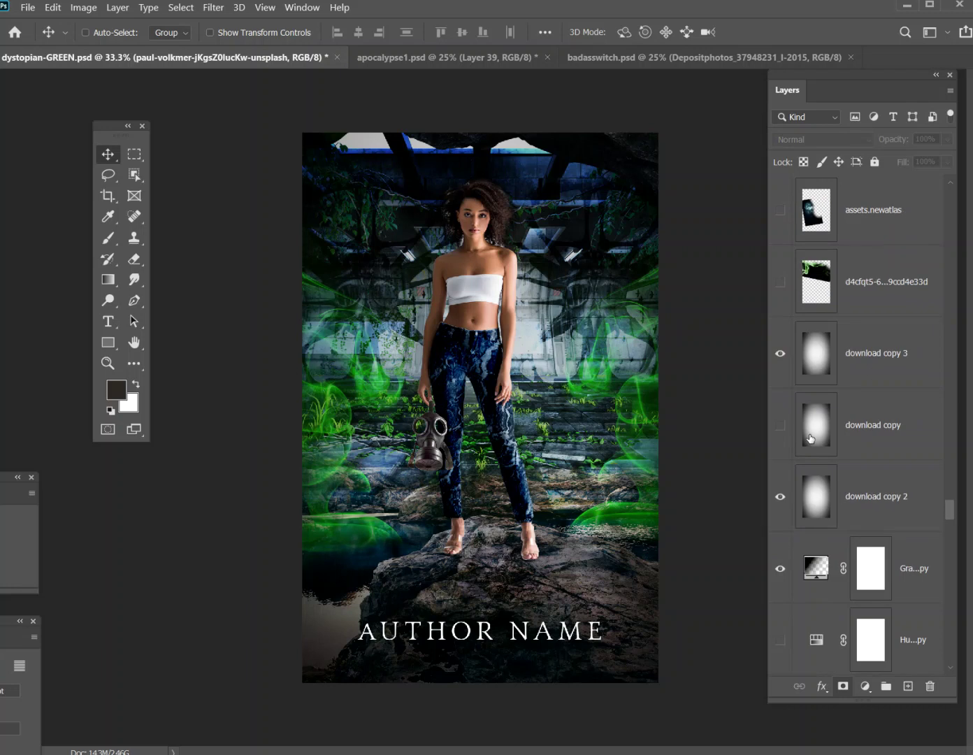
pyautogui.scroll(-3, 809, 437)
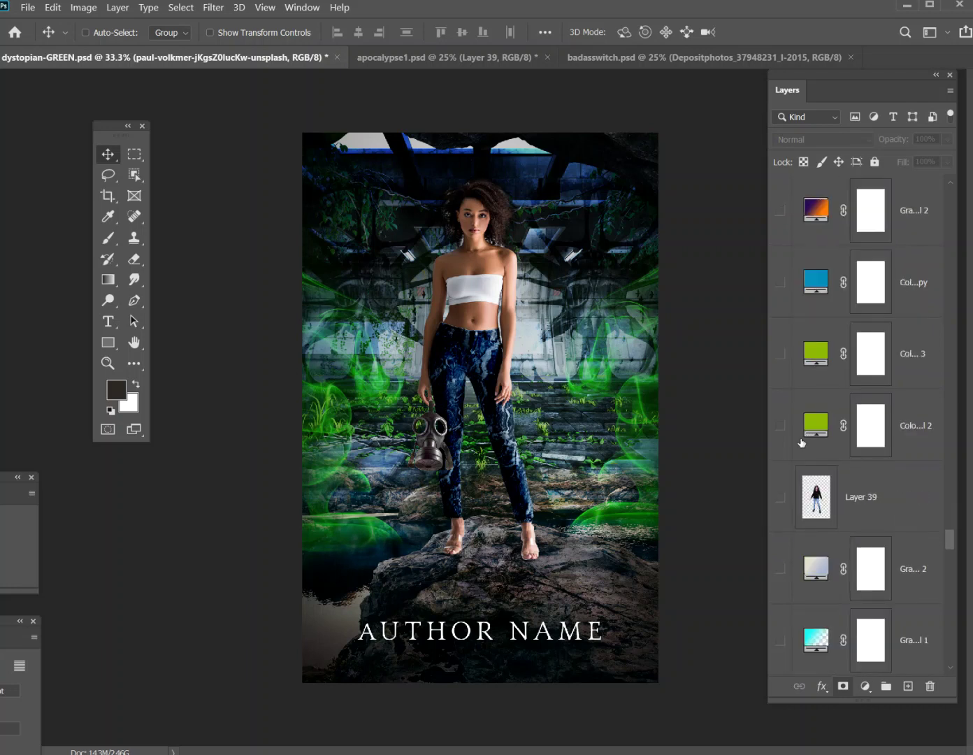
pyautogui.scroll(-3, 803, 443)
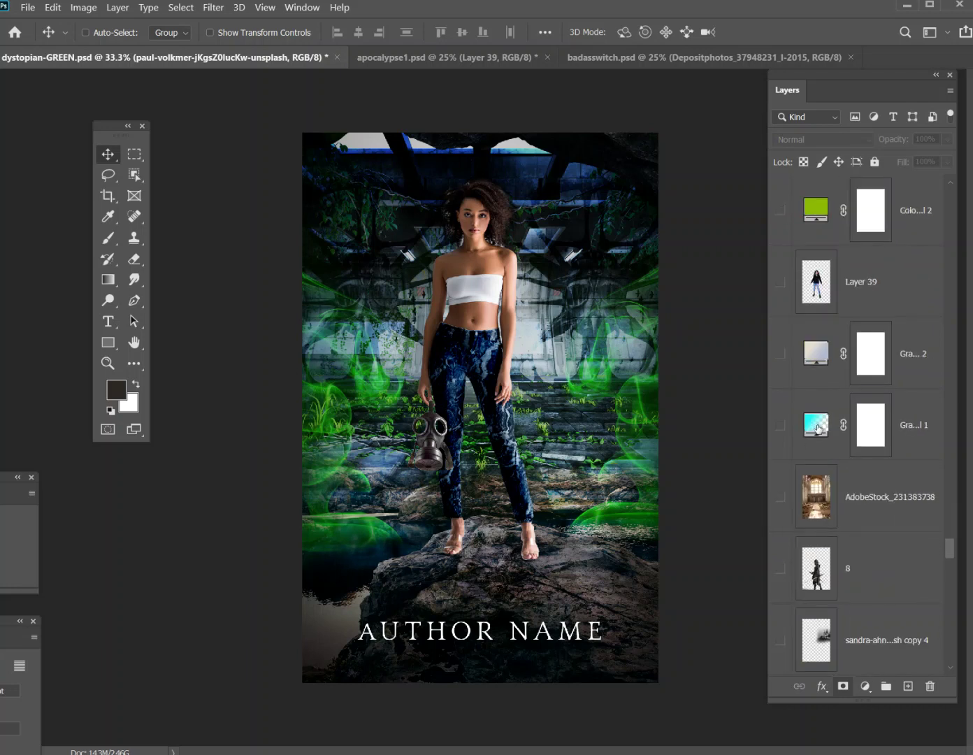
pyautogui.scroll(-9, 808, 440)
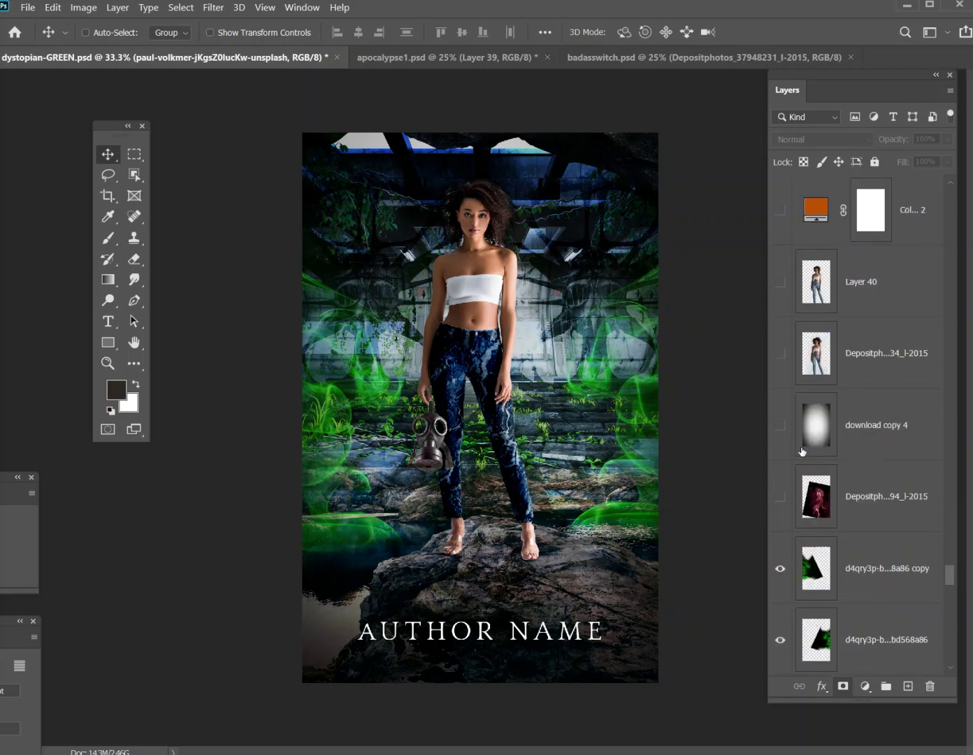
pyautogui.scroll(-3, 783, 521)
pyautogui.click(780, 354)
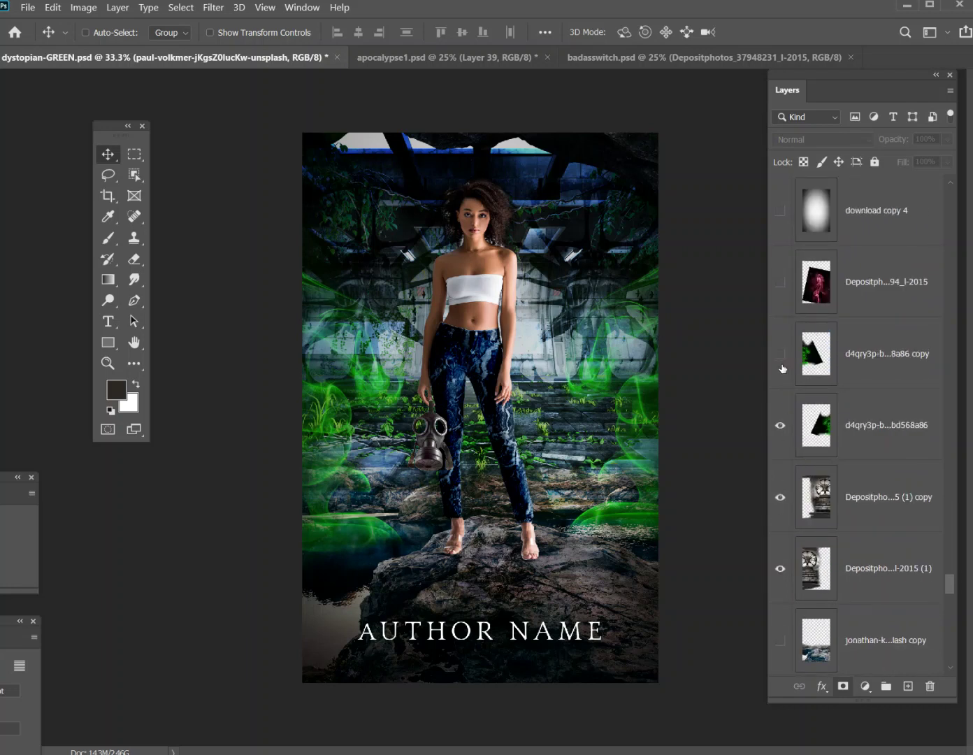
pyautogui.click(781, 425)
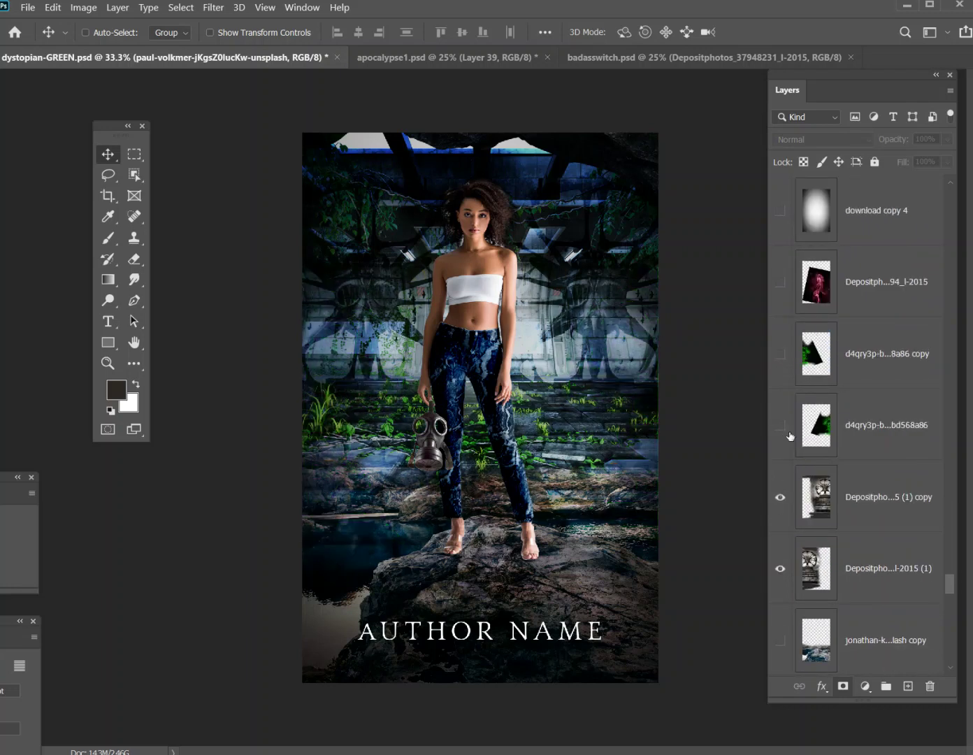
# Hide the two Depositpho...2015 (1) wall overlay layers and the visible rocky water foreground layer.
pyautogui.scroll(-2, 789, 419)
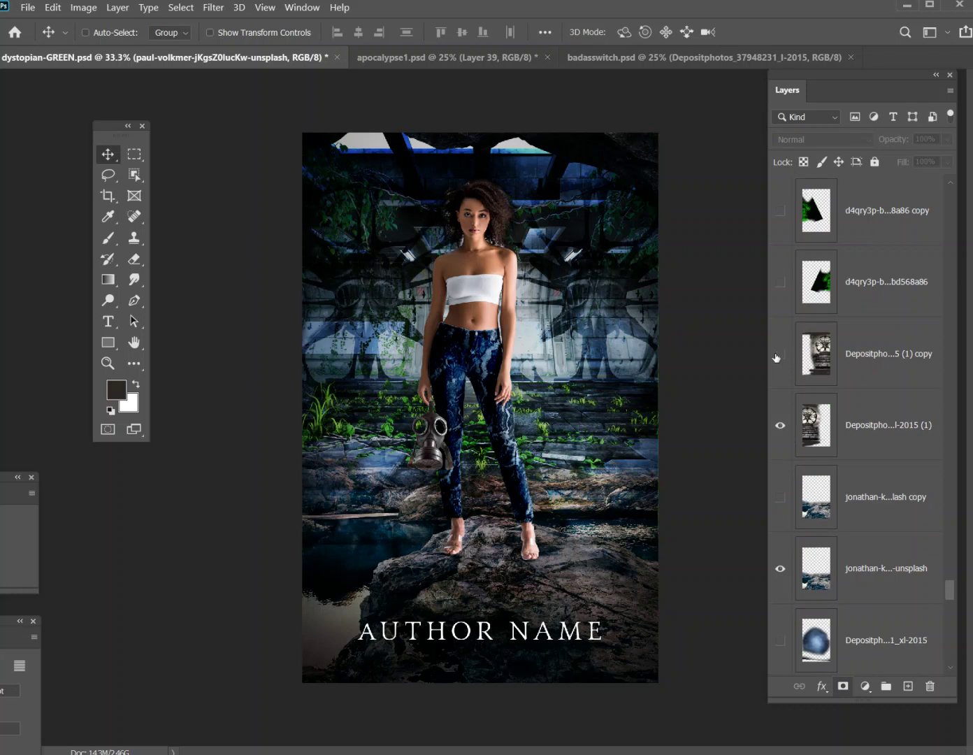
pyautogui.click(780, 353)
pyautogui.click(779, 426)
pyautogui.scroll(-2, 829, 460)
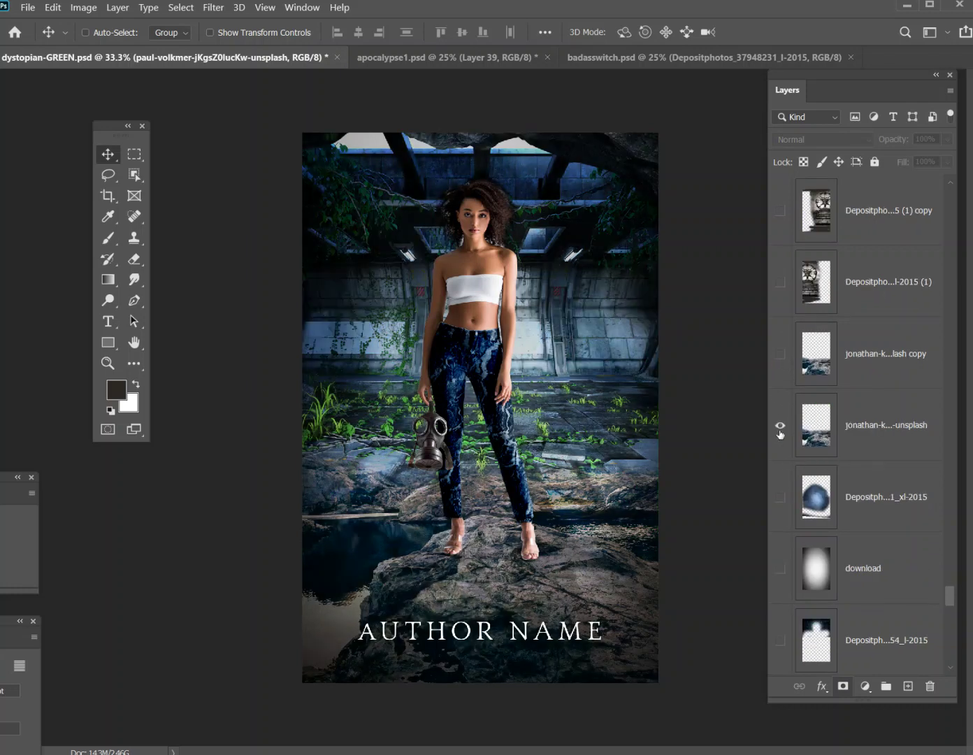
pyautogui.click(779, 427)
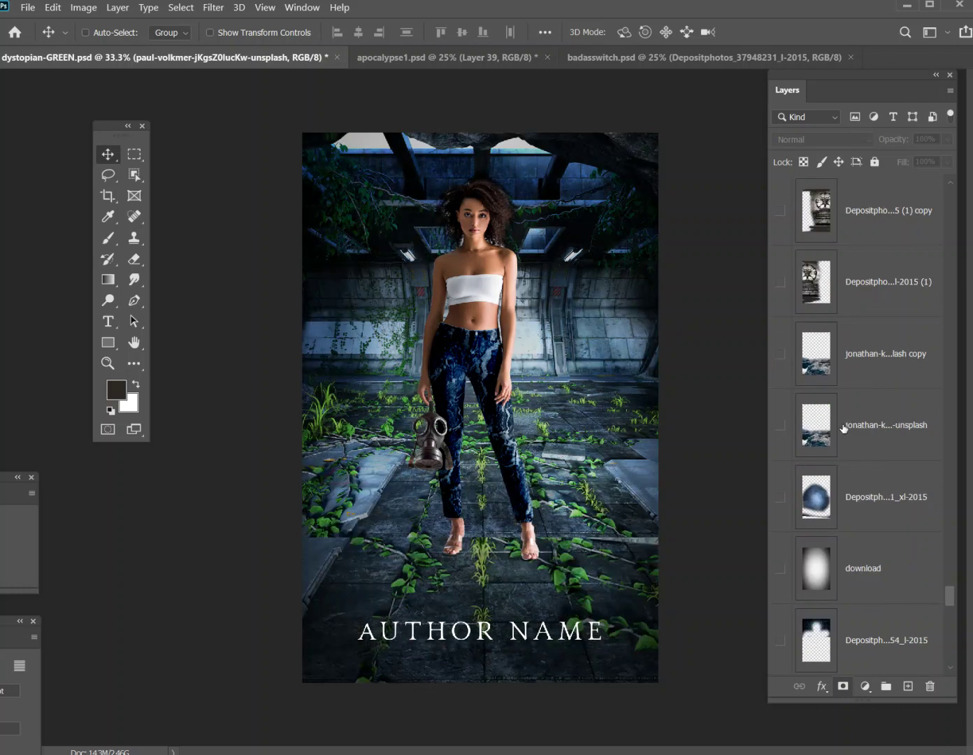
# Hide the gas mask layer 29a46d6ee...11b8f18b and Layer 42.
pyautogui.scroll(-4, 841, 433)
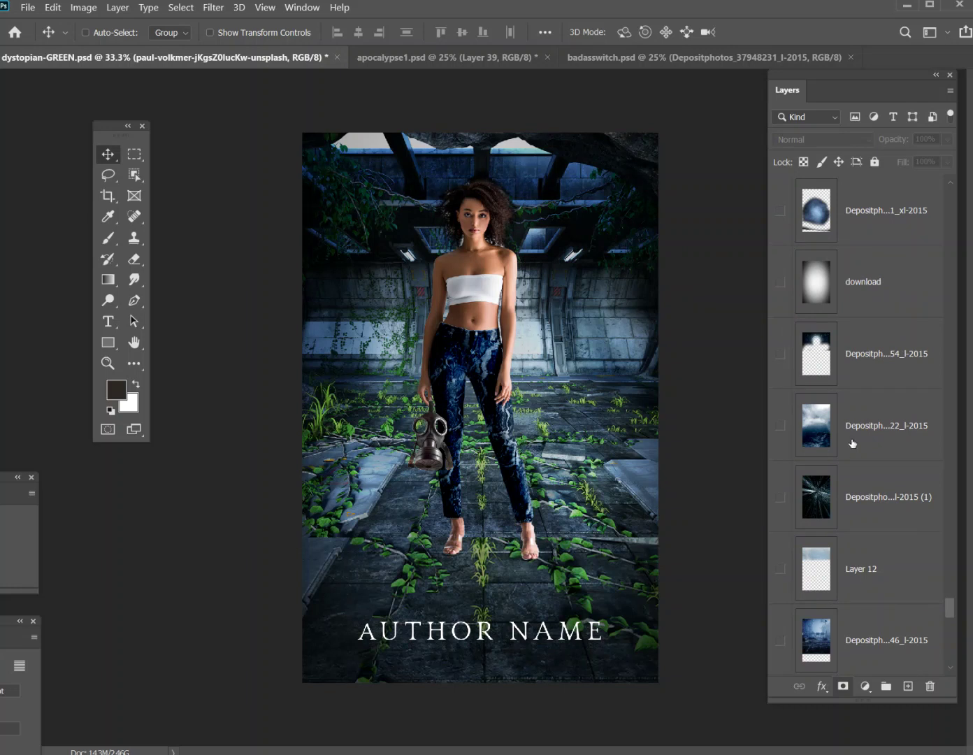
pyautogui.scroll(-4, 852, 442)
pyautogui.scroll(20, 868, 529)
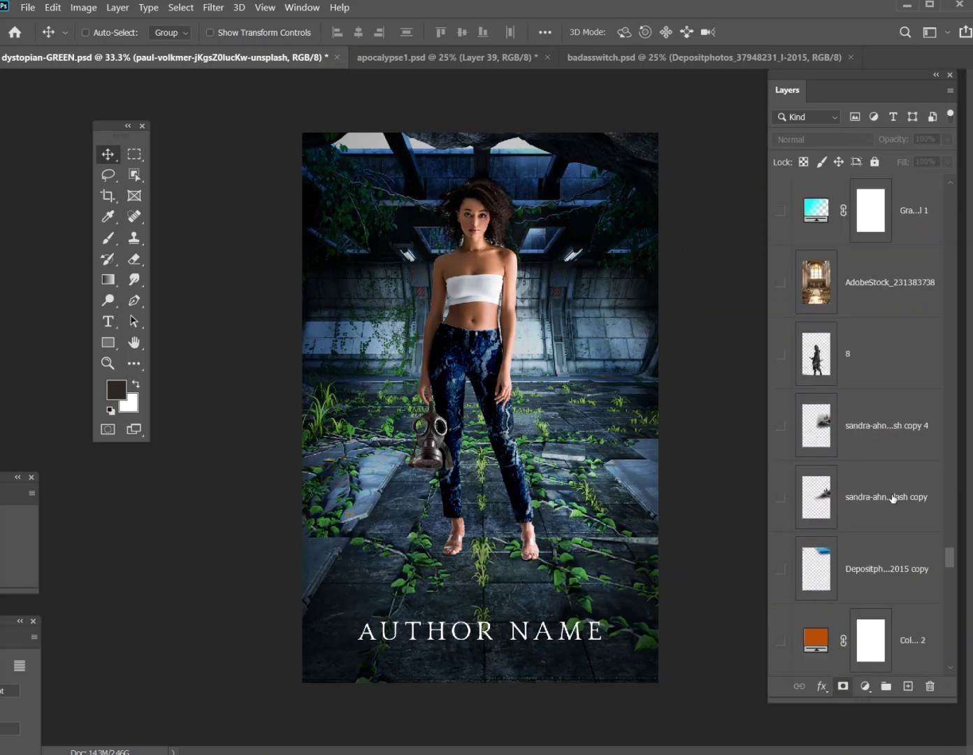
pyautogui.scroll(15, 888, 483)
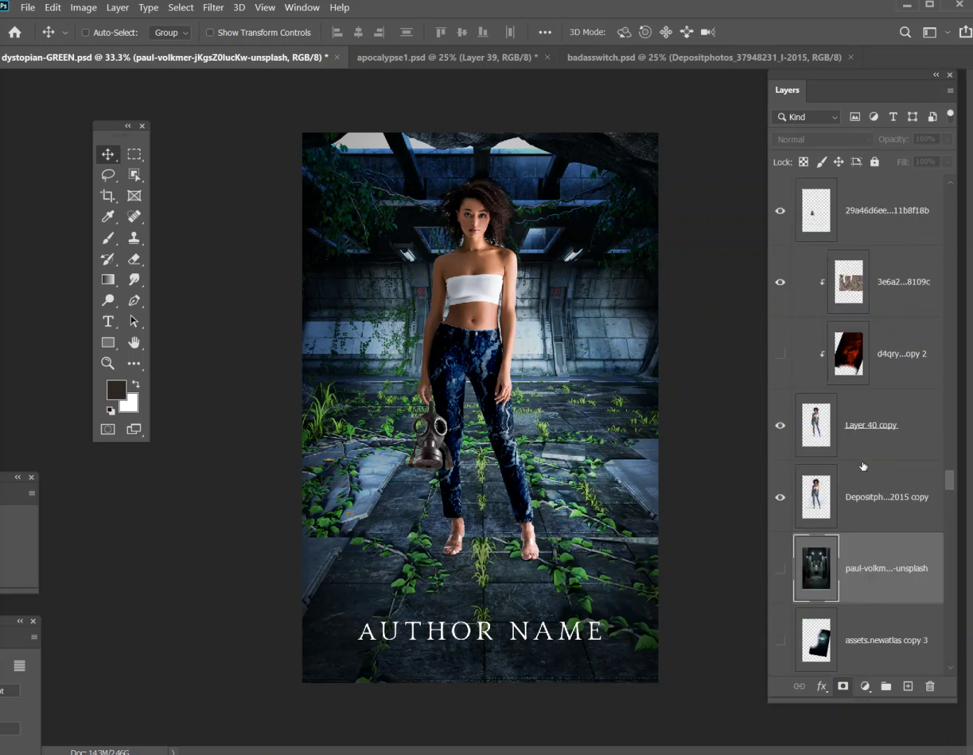
pyautogui.scroll(-1, 805, 522)
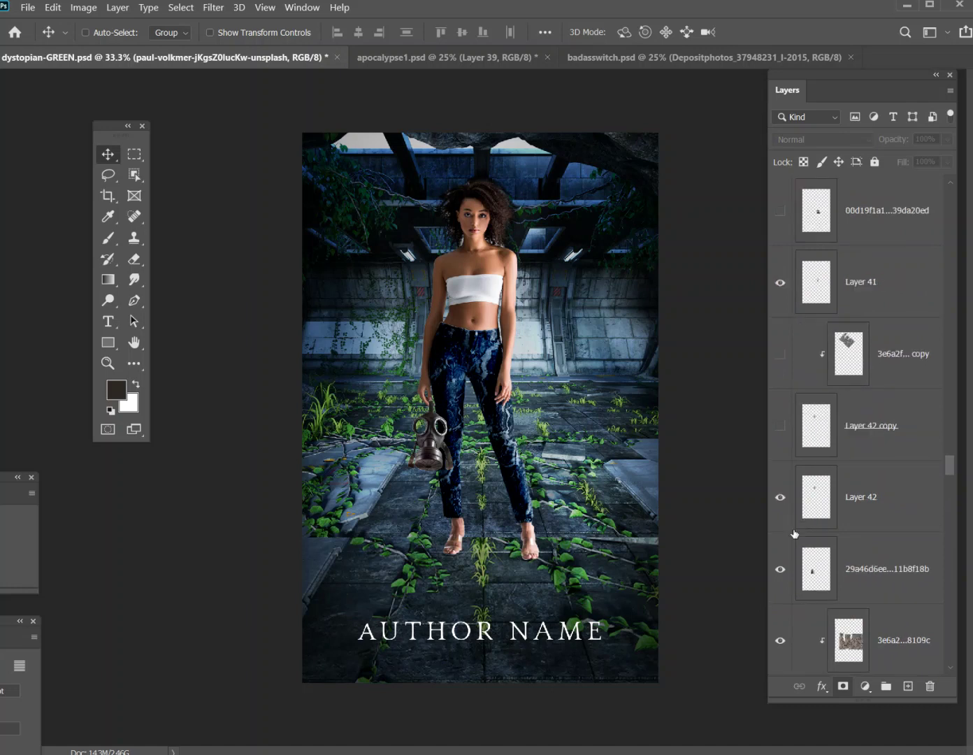
pyautogui.click(781, 571)
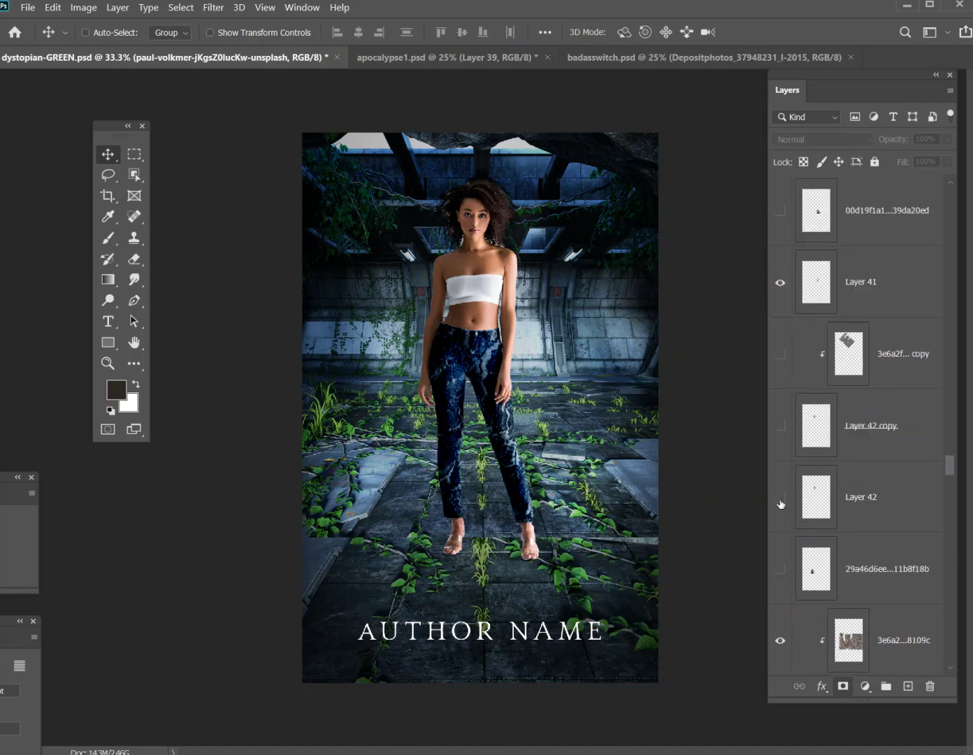
# Toggle Layer 41 off and on to check its effect, and hide the depositph...ackground layer.
pyautogui.scroll(4, 801, 440)
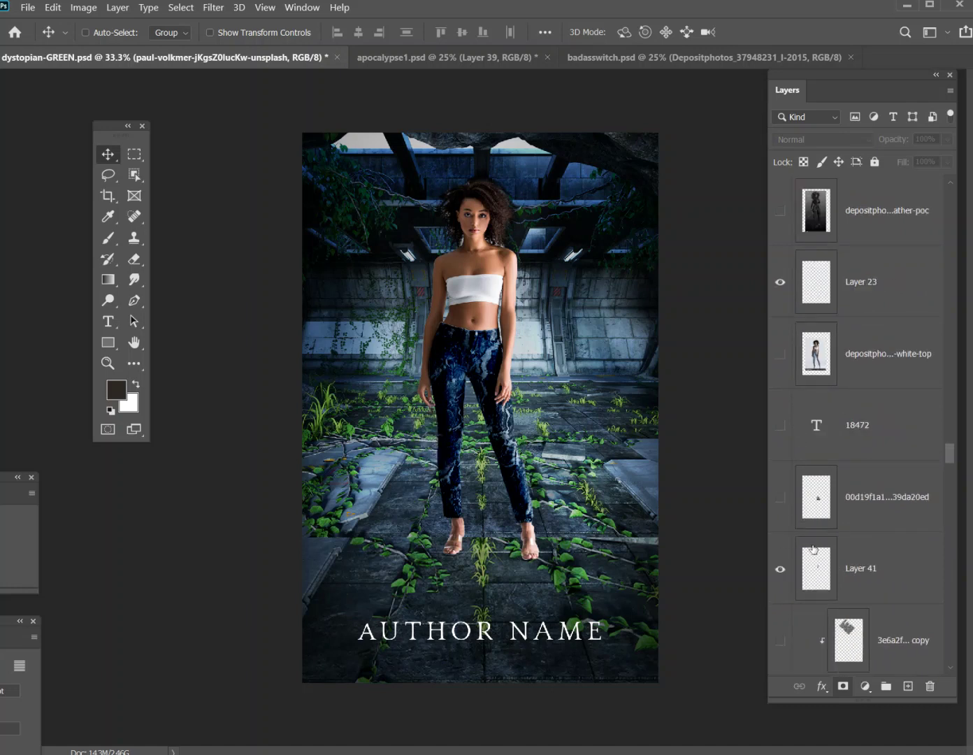
pyautogui.click(781, 570)
pyautogui.click(781, 570)
pyautogui.scroll(3, 798, 464)
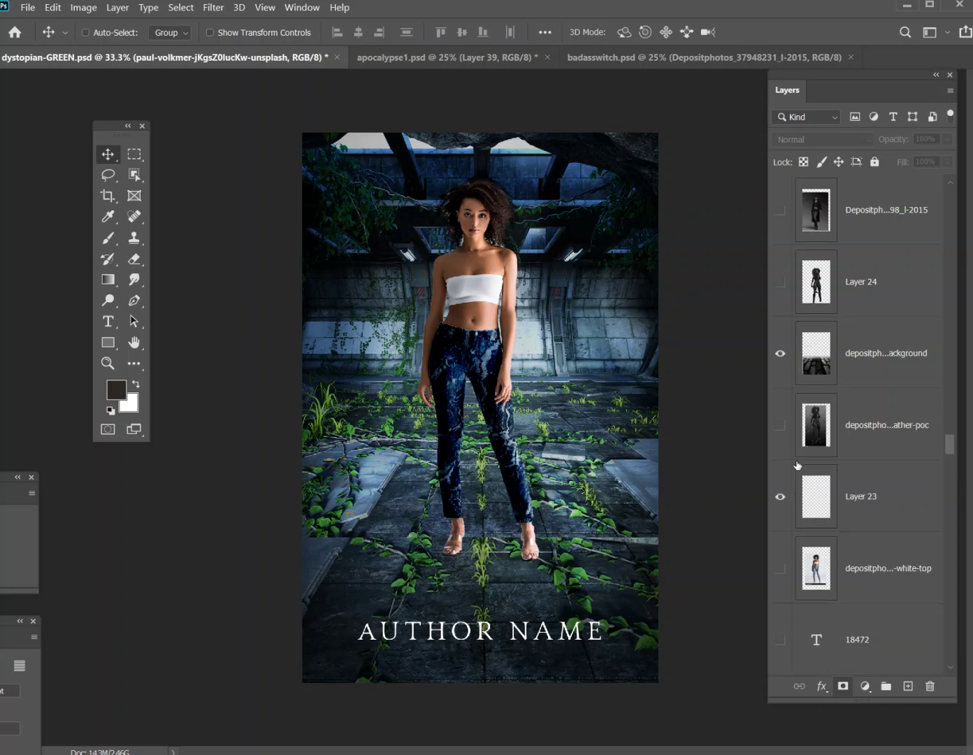
pyautogui.click(781, 353)
pyautogui.click(781, 354)
# Look through the upper part of the layer stack, including the Book Title text layers.
pyautogui.scroll(3, 789, 362)
pyautogui.scroll(8, 811, 405)
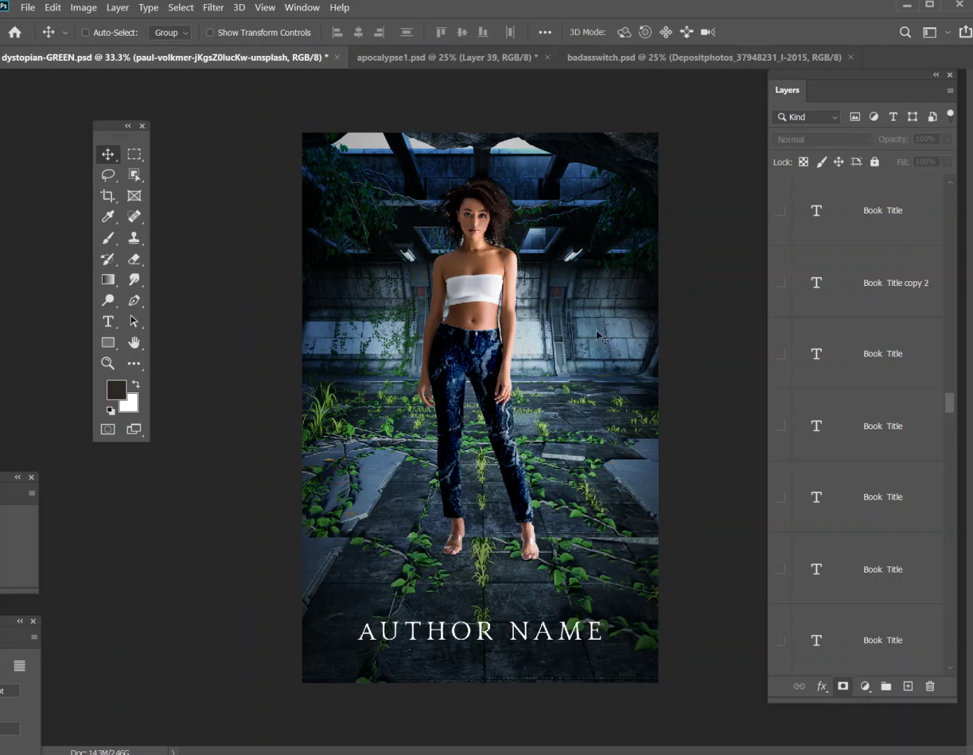
pyautogui.scroll(3, 849, 444)
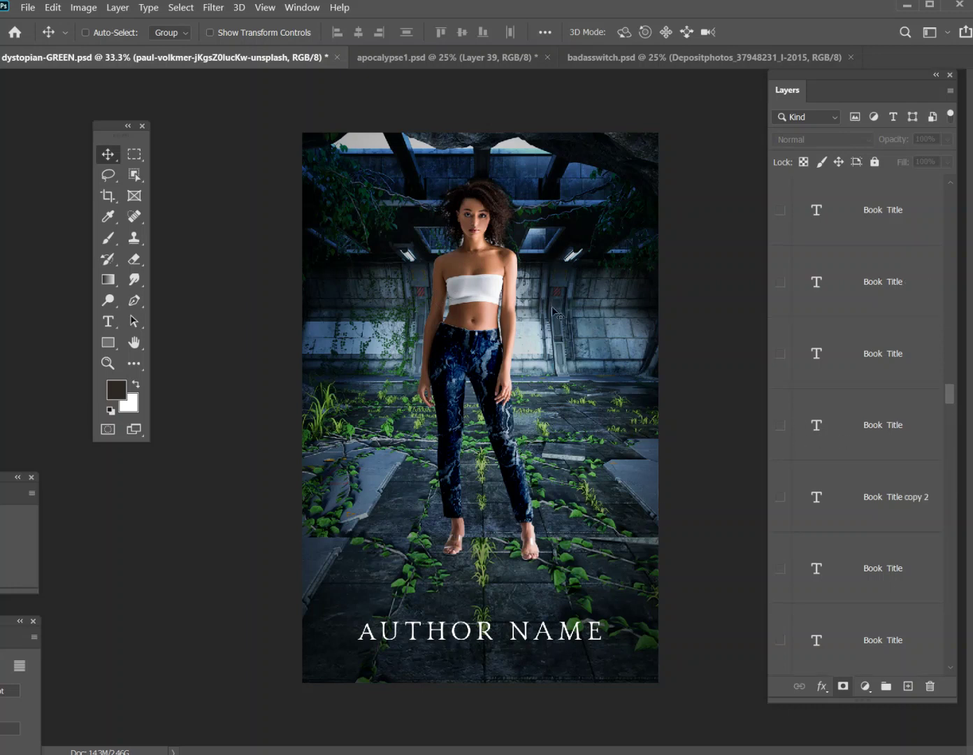
pyautogui.scroll(-3, 913, 497)
pyautogui.scroll(2, 907, 497)
pyautogui.scroll(-4, 884, 534)
pyautogui.scroll(-13, 884, 533)
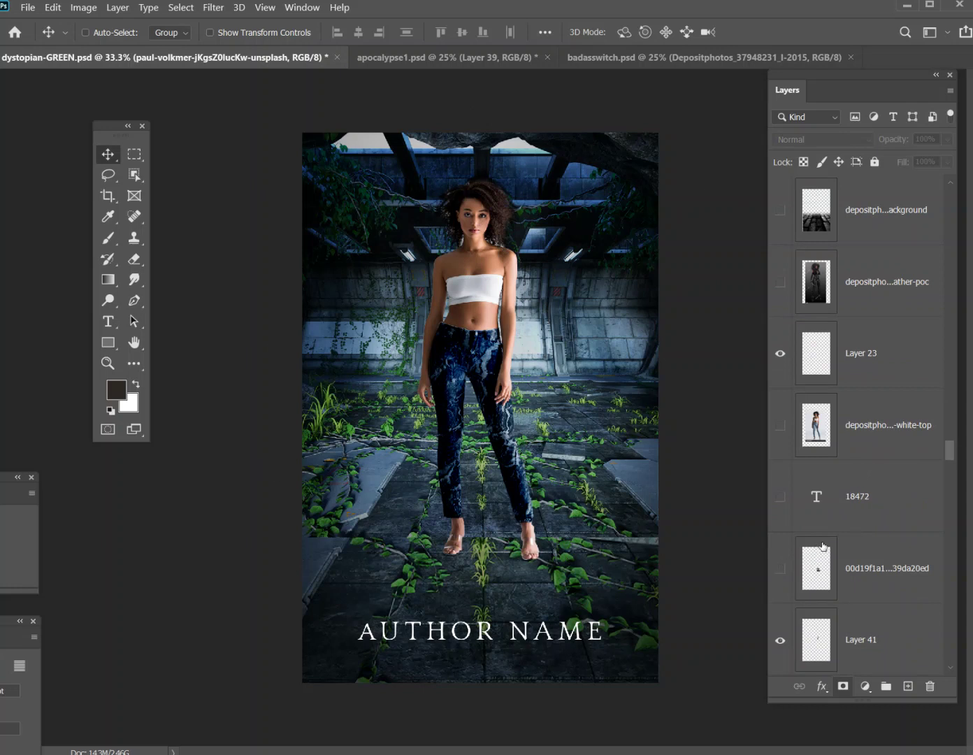
# Preview the dark columned hall layer as the background behind the woman, and hide it again.
pyautogui.scroll(-8, 895, 530)
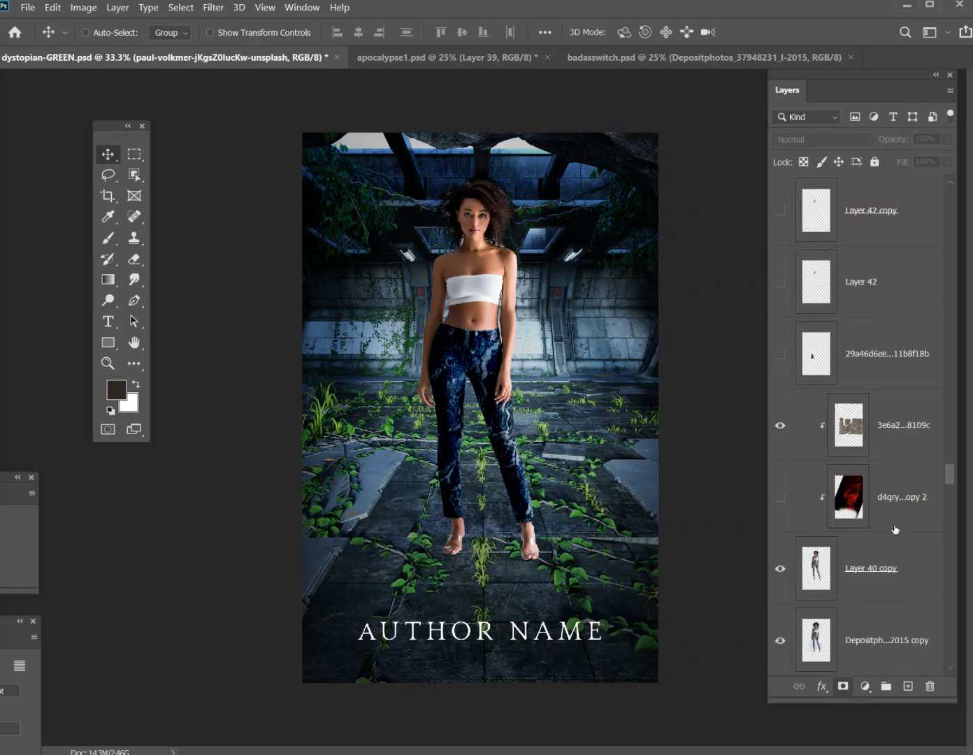
pyautogui.scroll(-2, 859, 546)
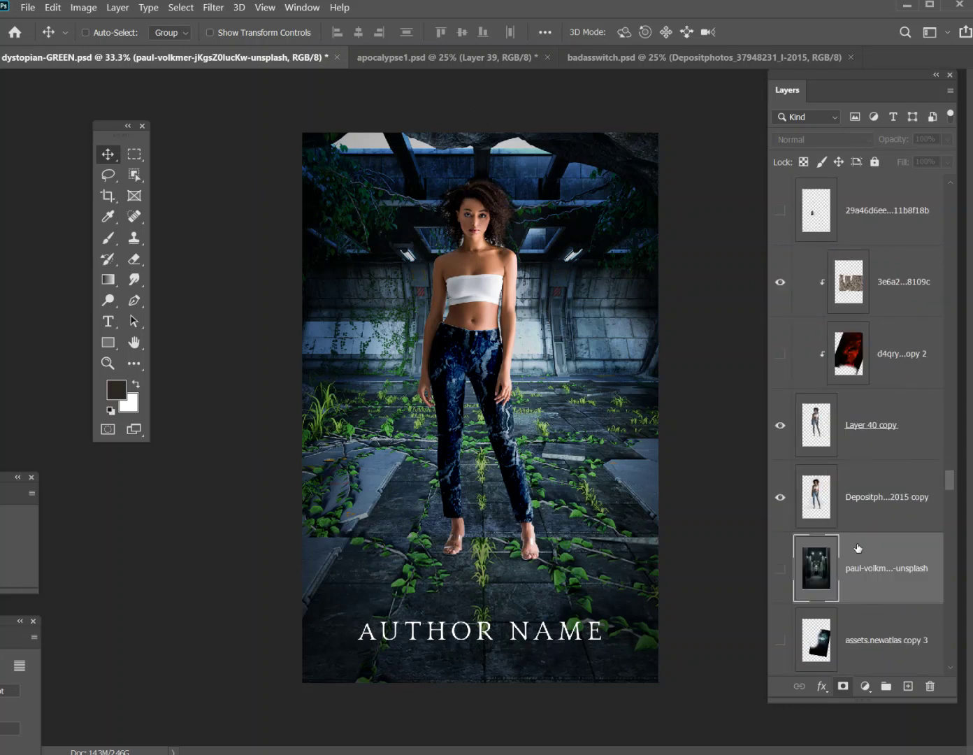
pyautogui.click(779, 569)
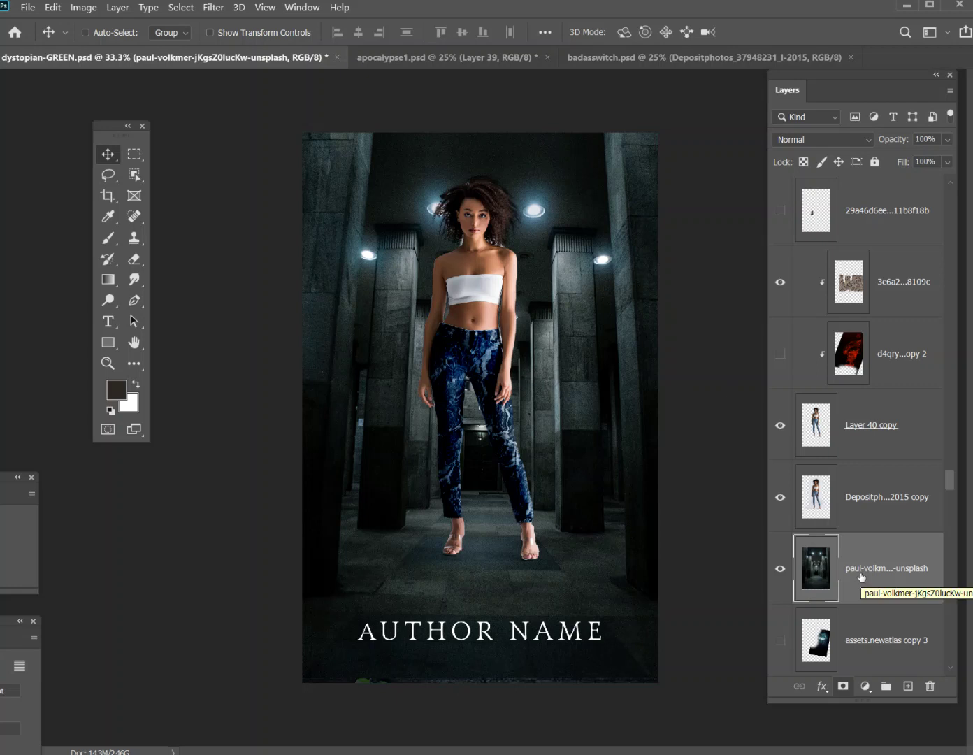
pyautogui.keyDown('ctrl'); pyautogui.click(530, 590); pyautogui.keyUp('ctrl')
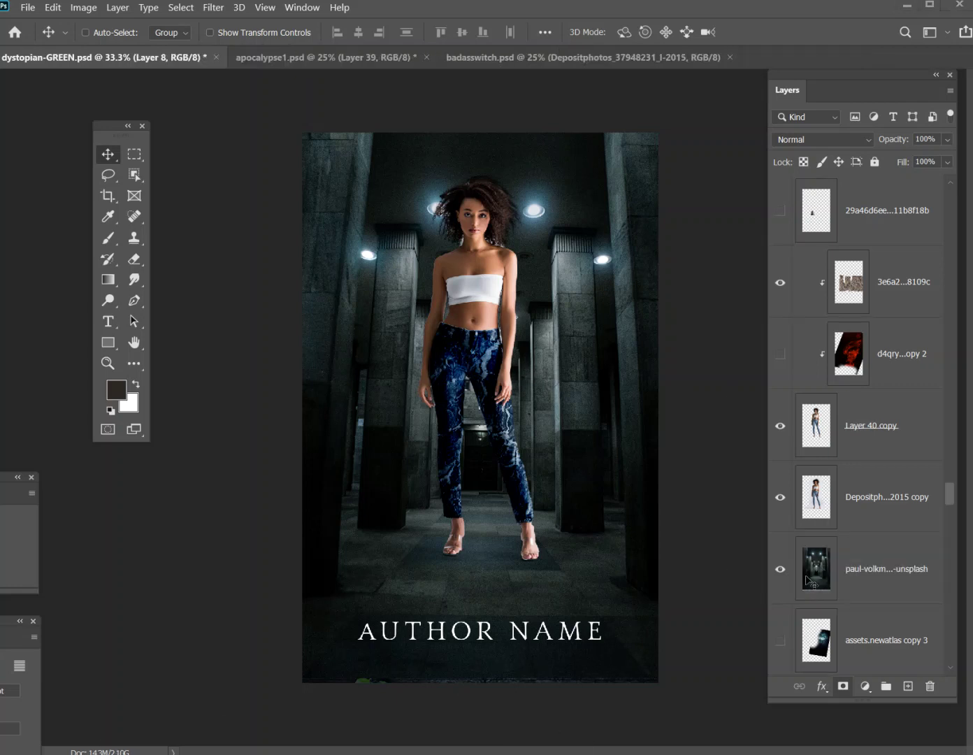
pyautogui.click(783, 574)
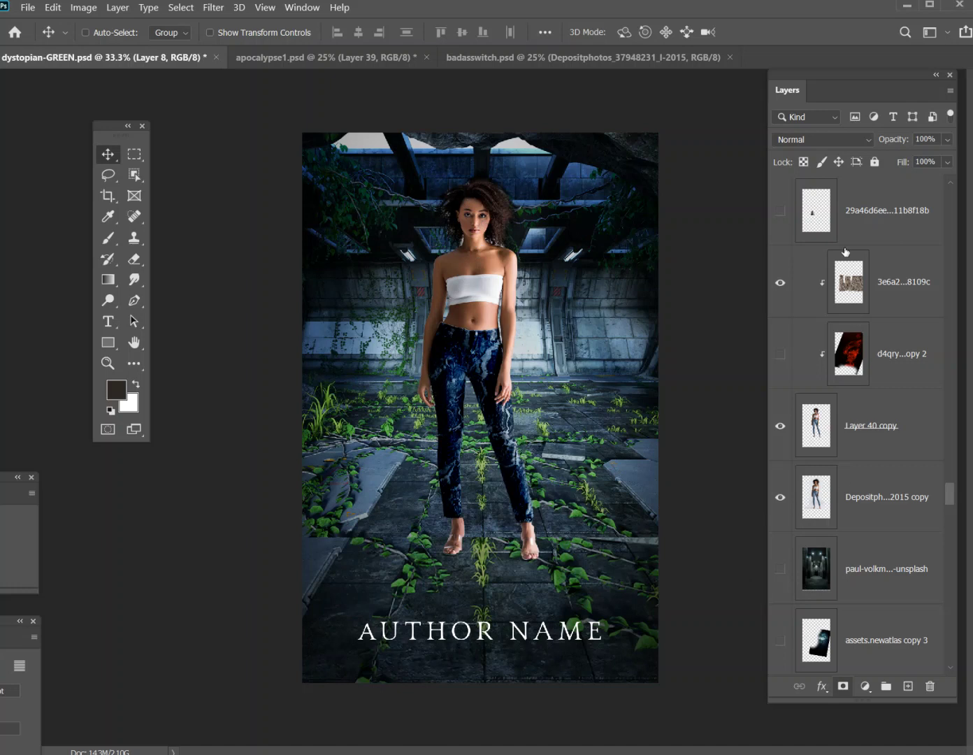
# Compare the jeans with and without the clipped texture layer 3e6a2...8109c, and set its blend mode to Normal.
pyautogui.click(887, 292)
pyautogui.click(780, 282)
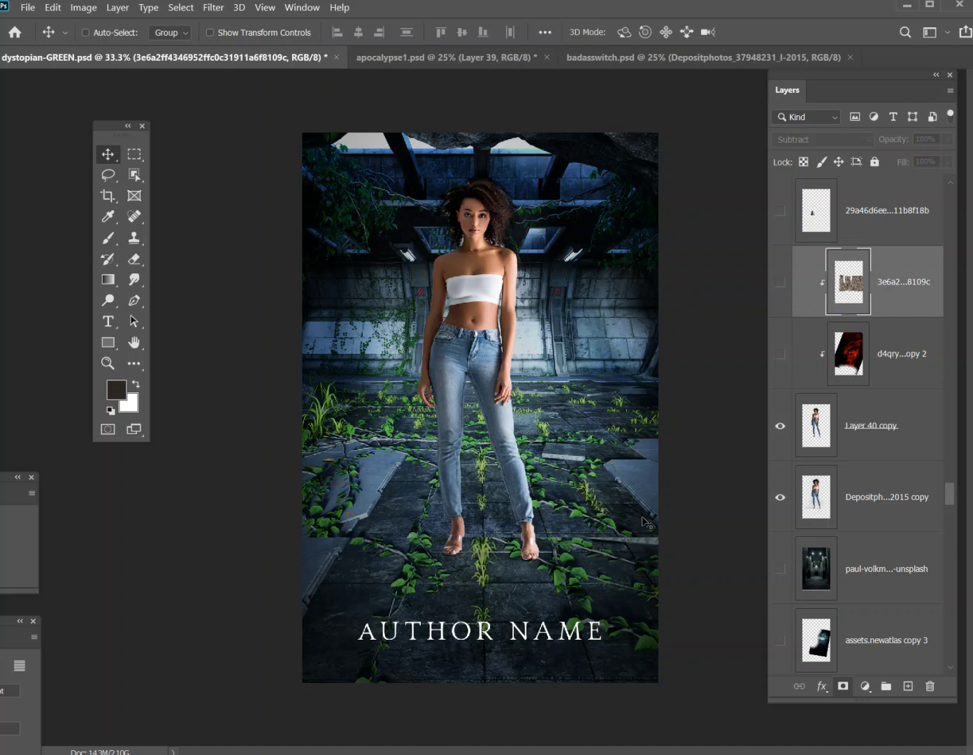
pyautogui.click(780, 283)
pyautogui.click(825, 143)
pyautogui.scroll(2, 825, 151)
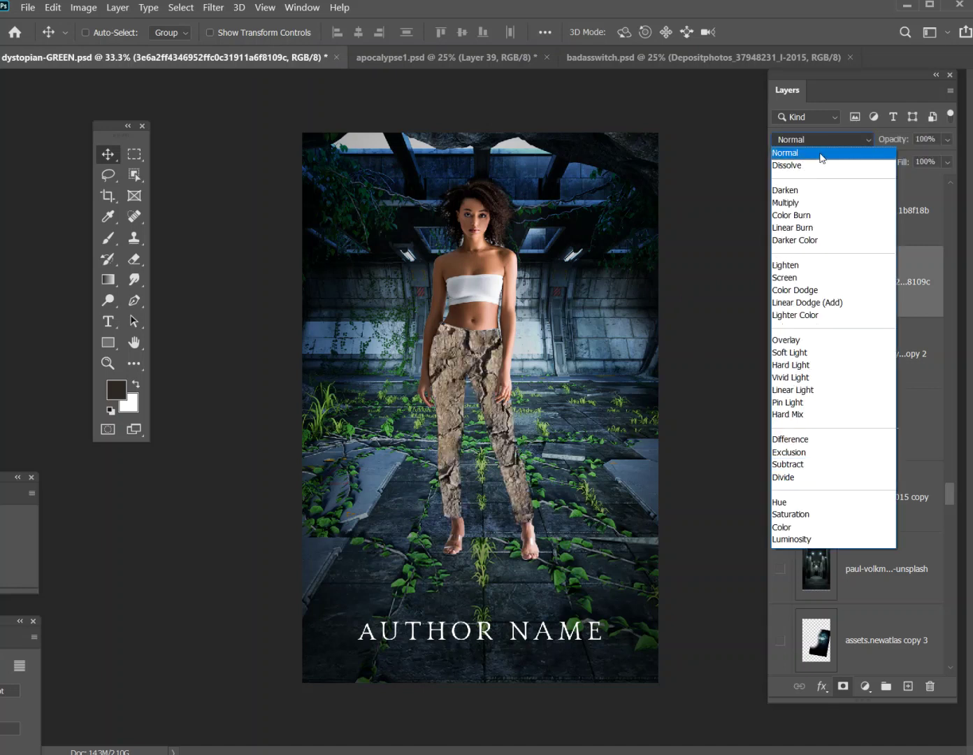
pyautogui.click(821, 153)
# Move the clipped texture layer 3e6a2...8109c directly above Layer 40 copy, below d4qry...opy 2.
pyautogui.moveTo(900, 281); pyautogui.dragTo(858, 354)
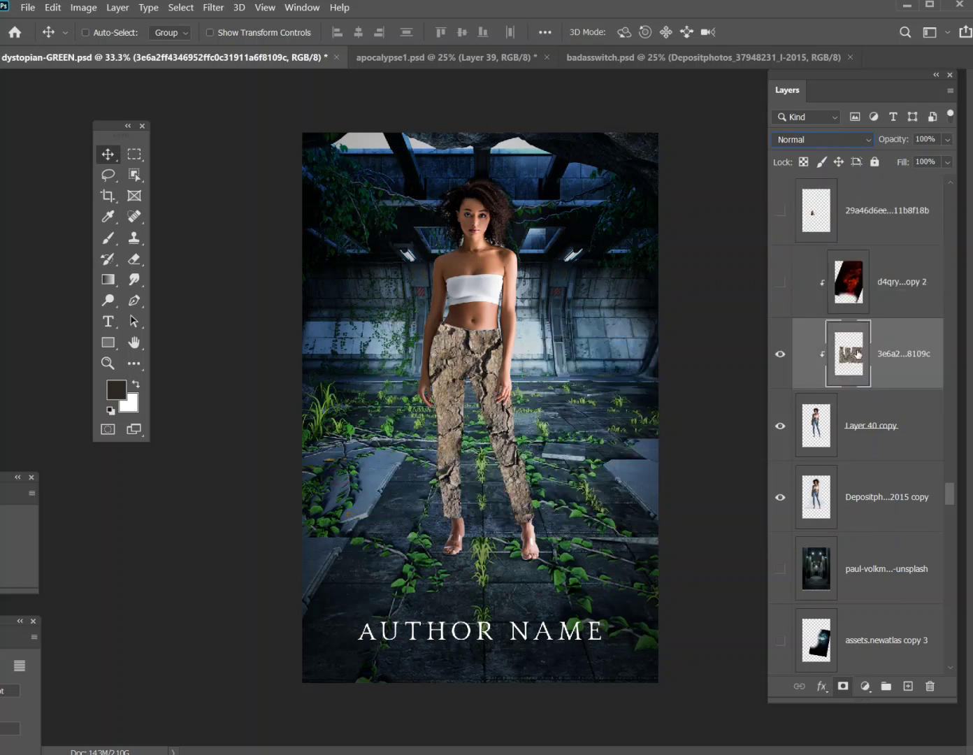
pyautogui.rightClick(893, 360)
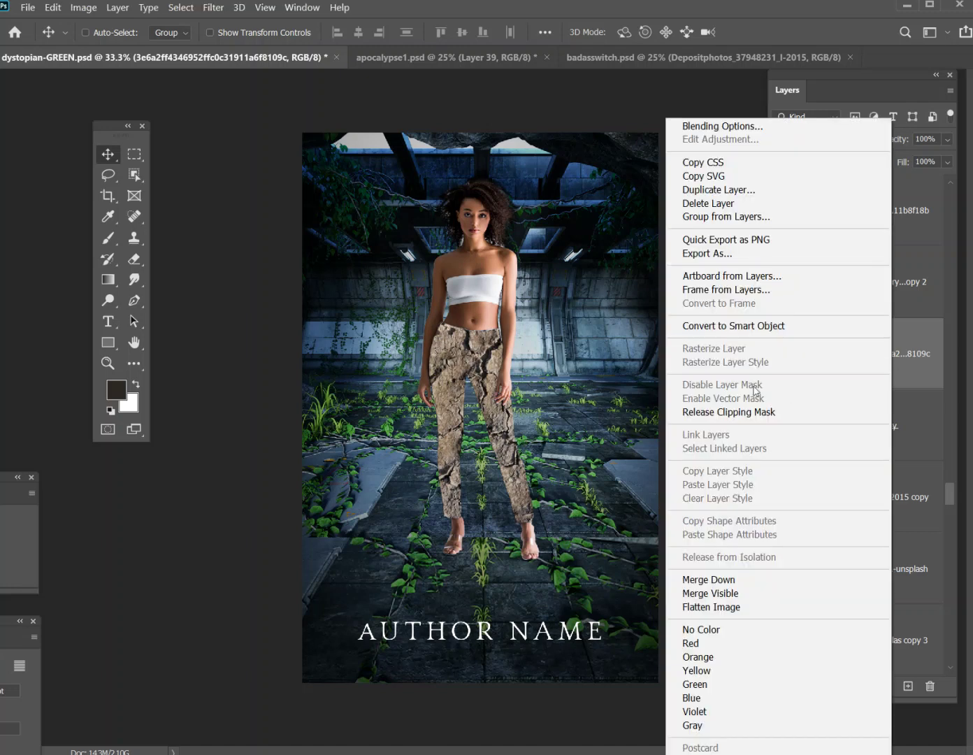
pyautogui.click(906, 361)
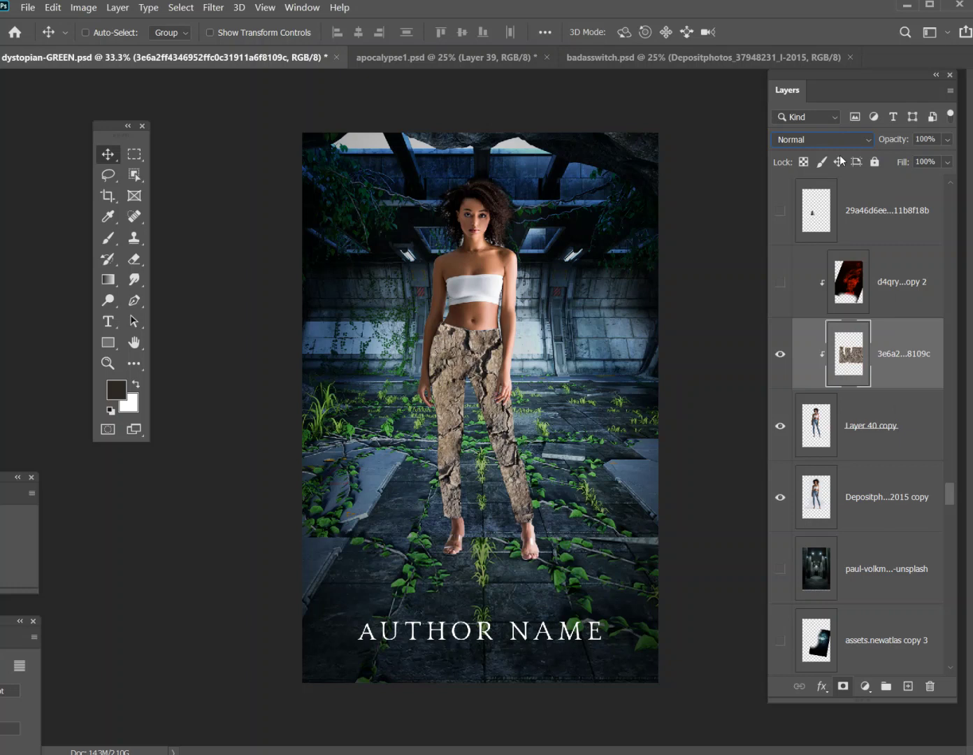
# Set the jeans texture layer's blend mode to Subtract and toggle it off and on to compare.
pyautogui.click(825, 140)
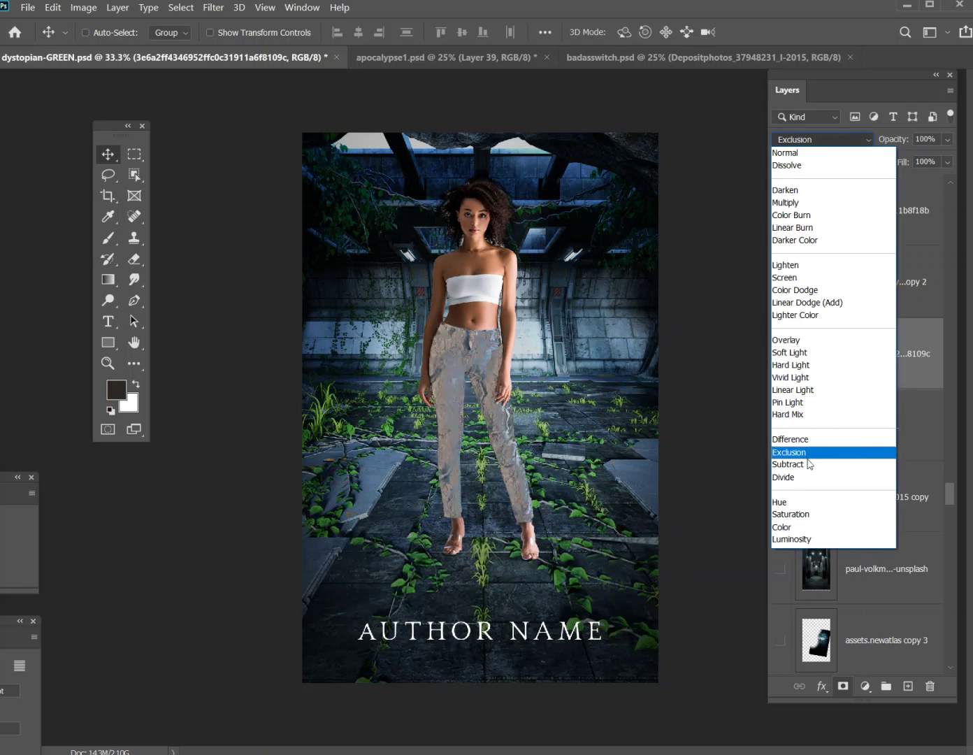
pyautogui.click(803, 465)
pyautogui.click(786, 360)
pyautogui.click(786, 360)
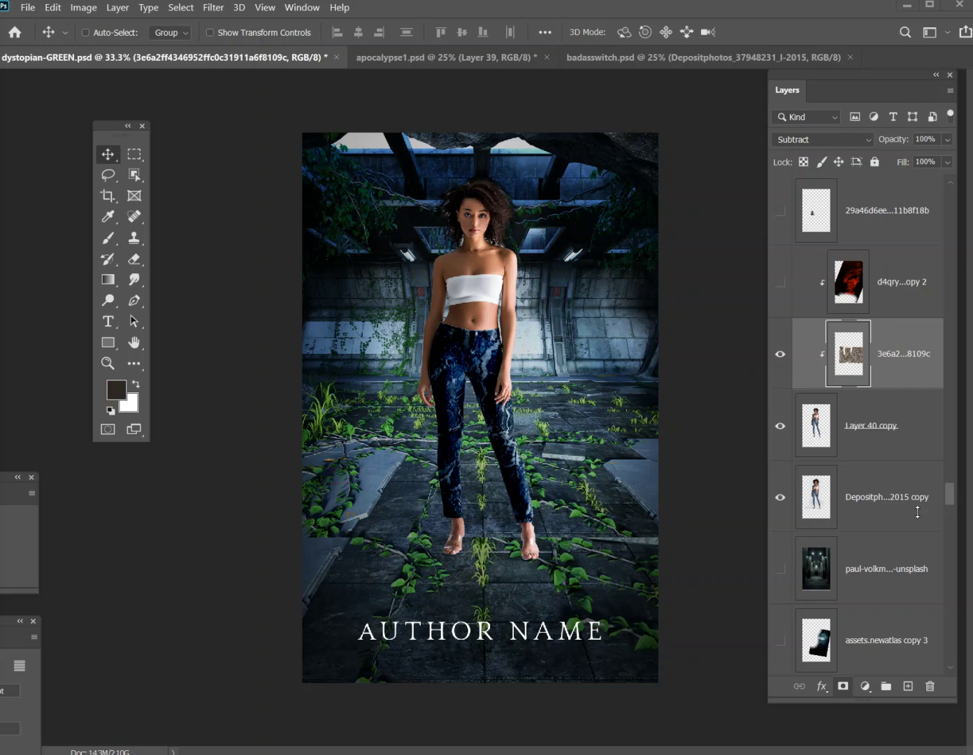
# Show the two rocky lakeshore layers near the bottom of the layer stack as the foreground under the woman.
pyautogui.scroll(-1, 918, 512)
pyautogui.scroll(-2, 851, 415)
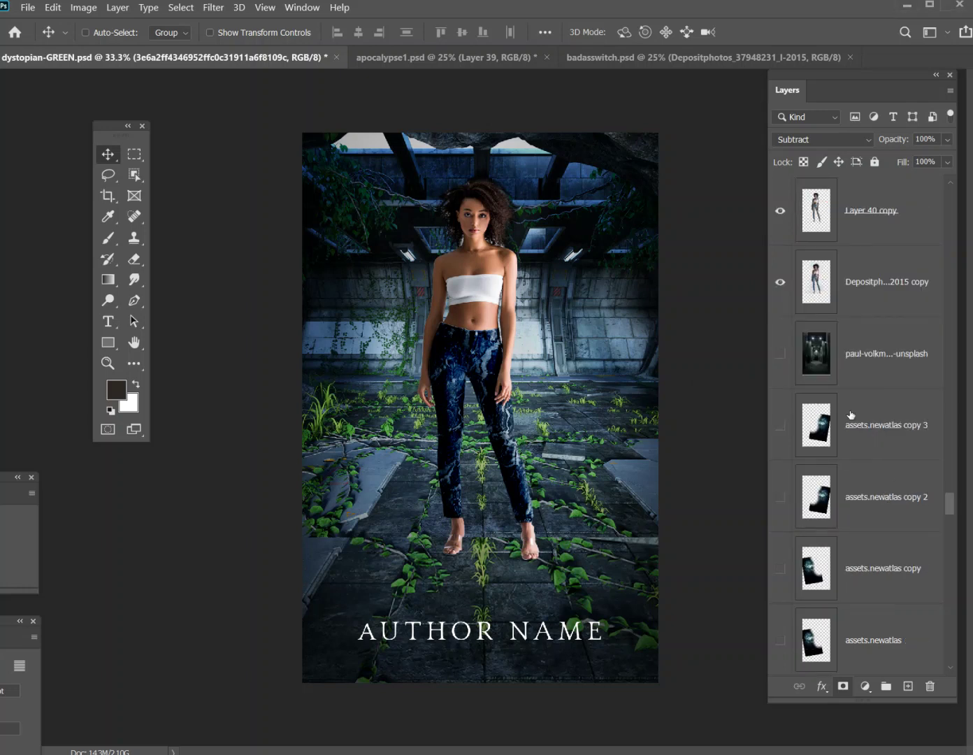
pyautogui.scroll(-1, 879, 429)
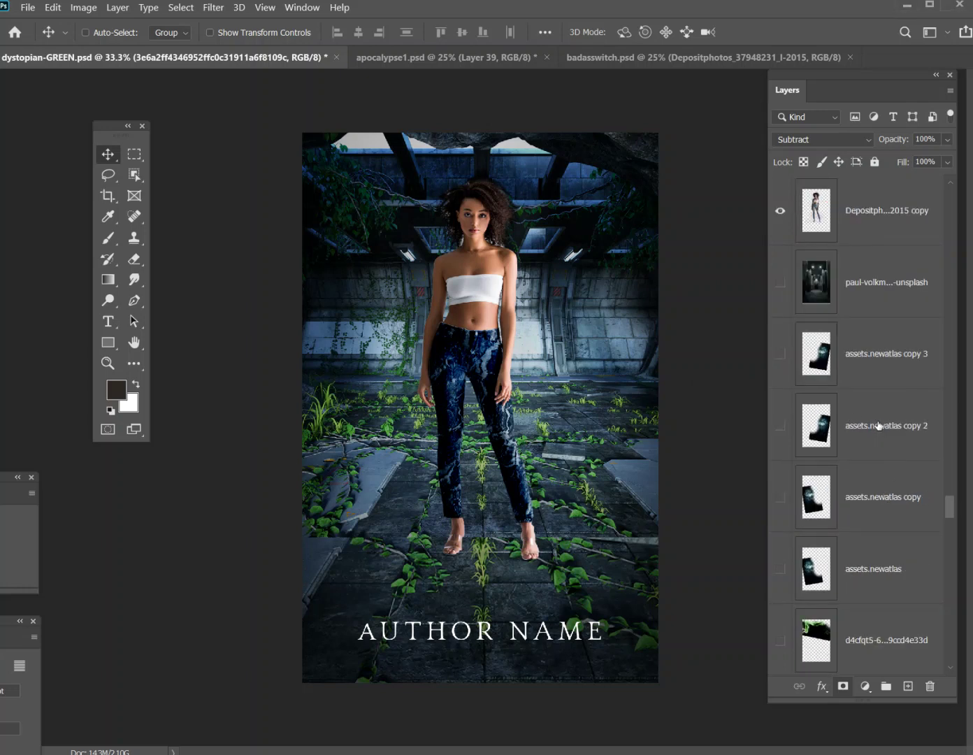
pyautogui.scroll(-12, 879, 427)
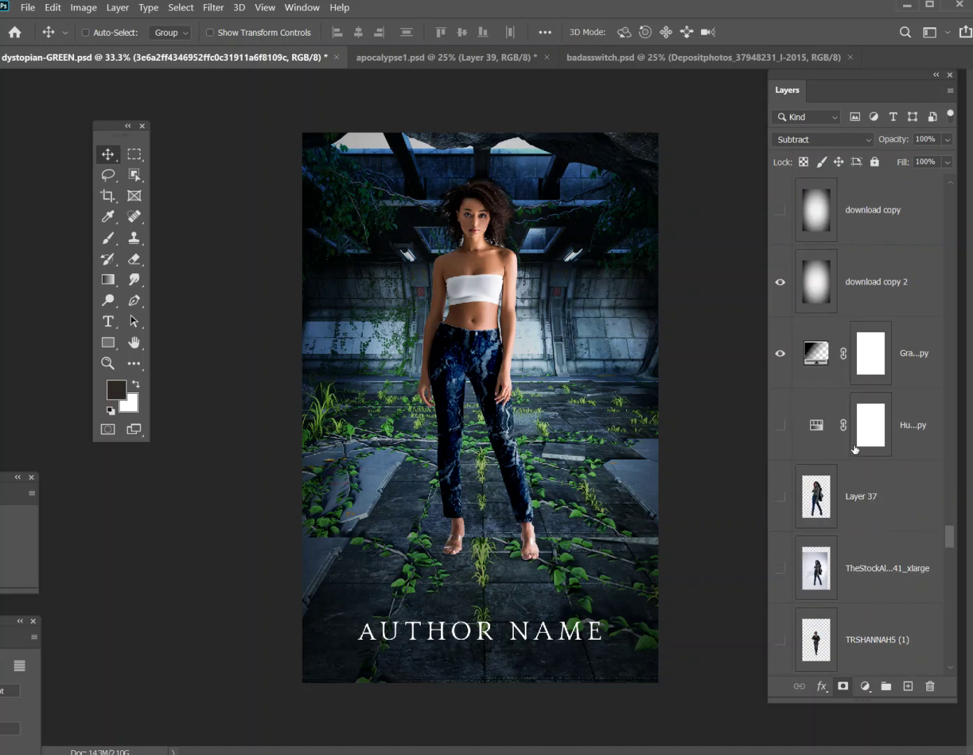
pyautogui.scroll(-9, 849, 455)
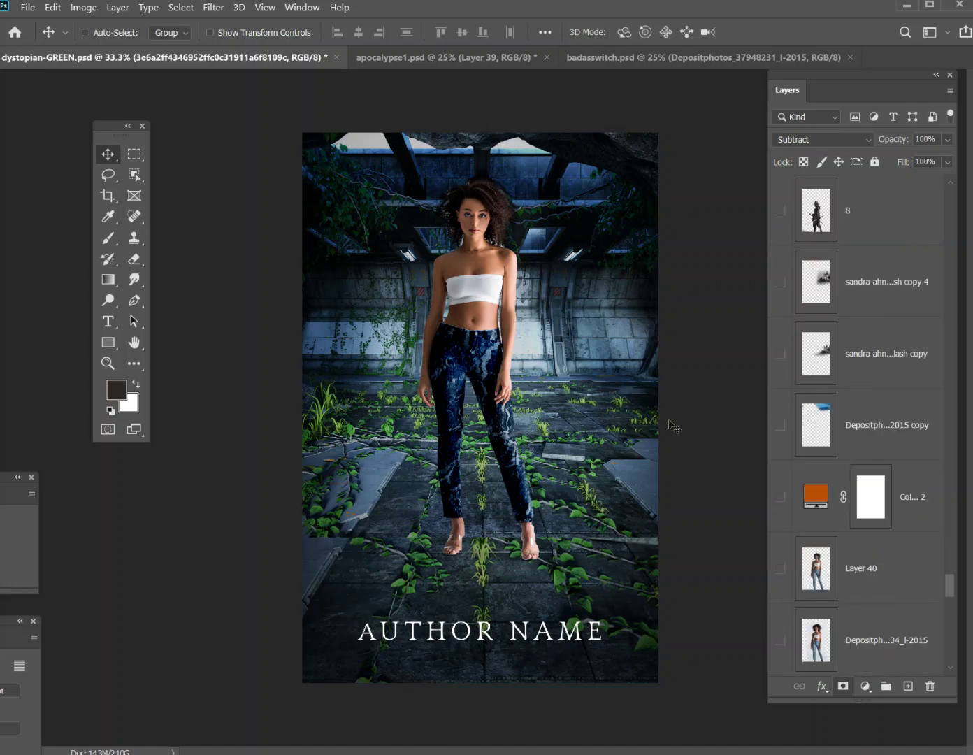
pyautogui.scroll(-3, 819, 463)
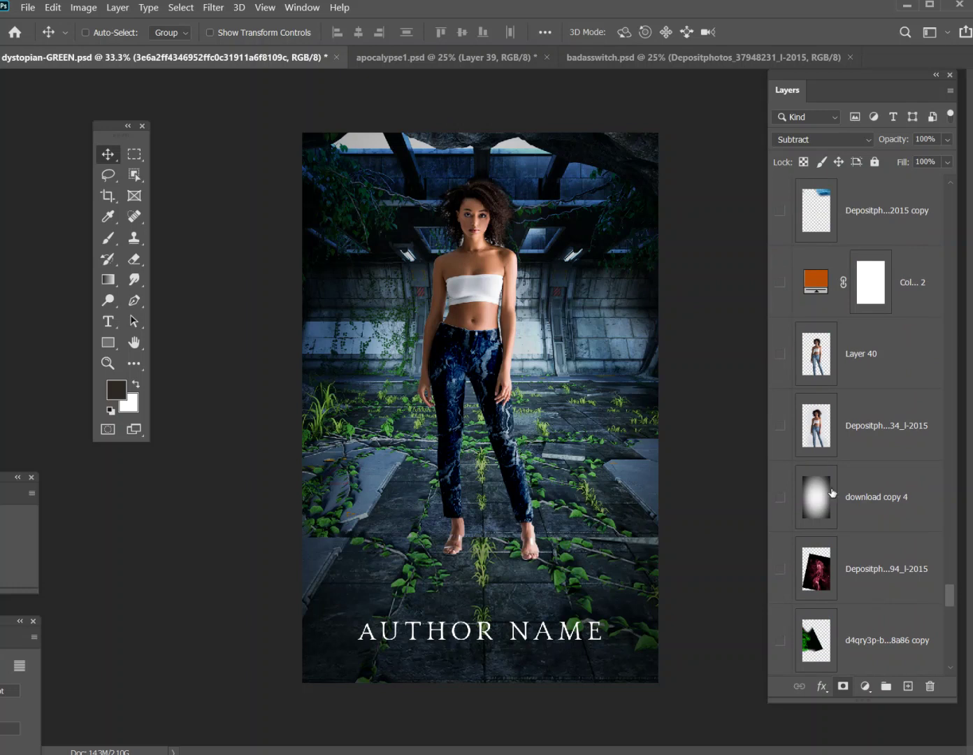
pyautogui.scroll(-7, 832, 493)
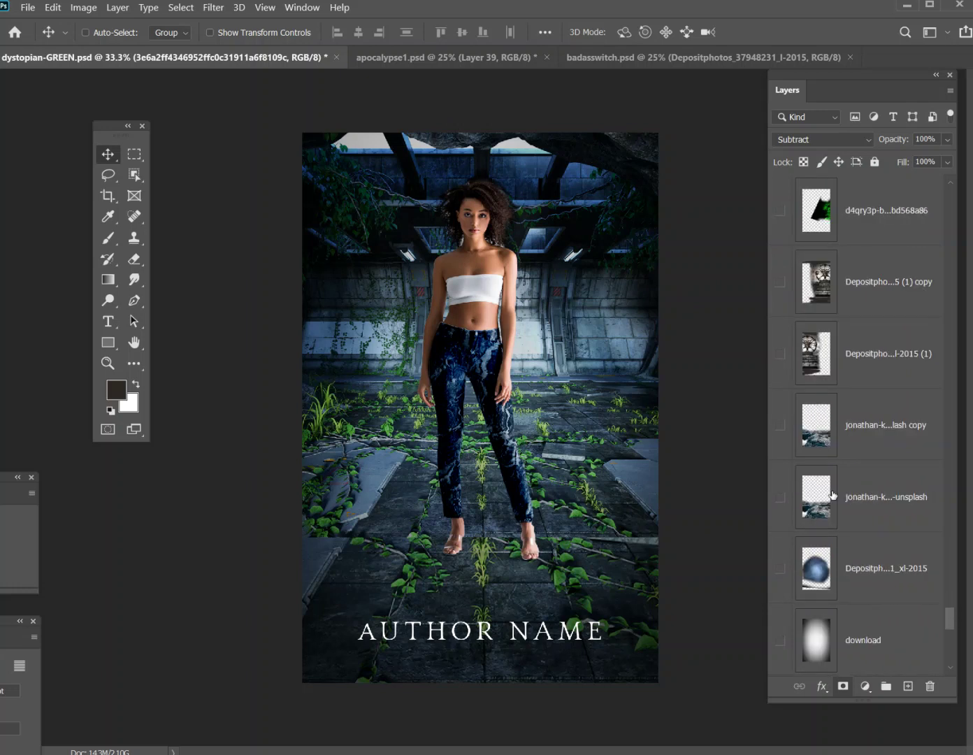
pyautogui.click(793, 428)
pyautogui.click(781, 427)
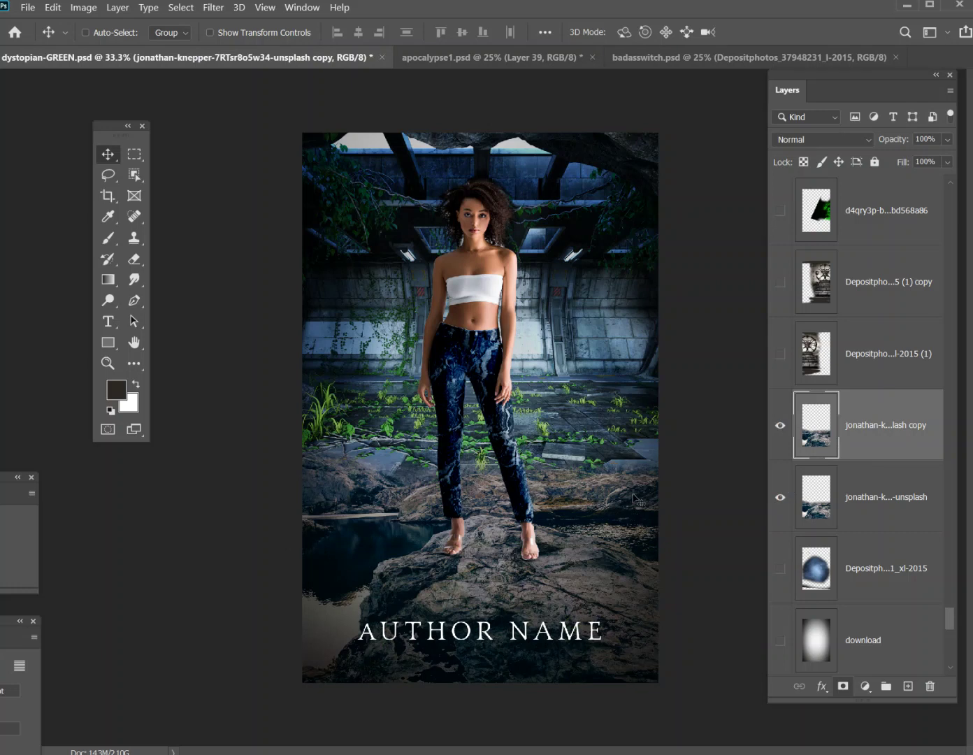
# Select the left-hand staircase and wheel layer, Depositpho...l-2015 (1), and make it visible.
pyautogui.click(847, 356)
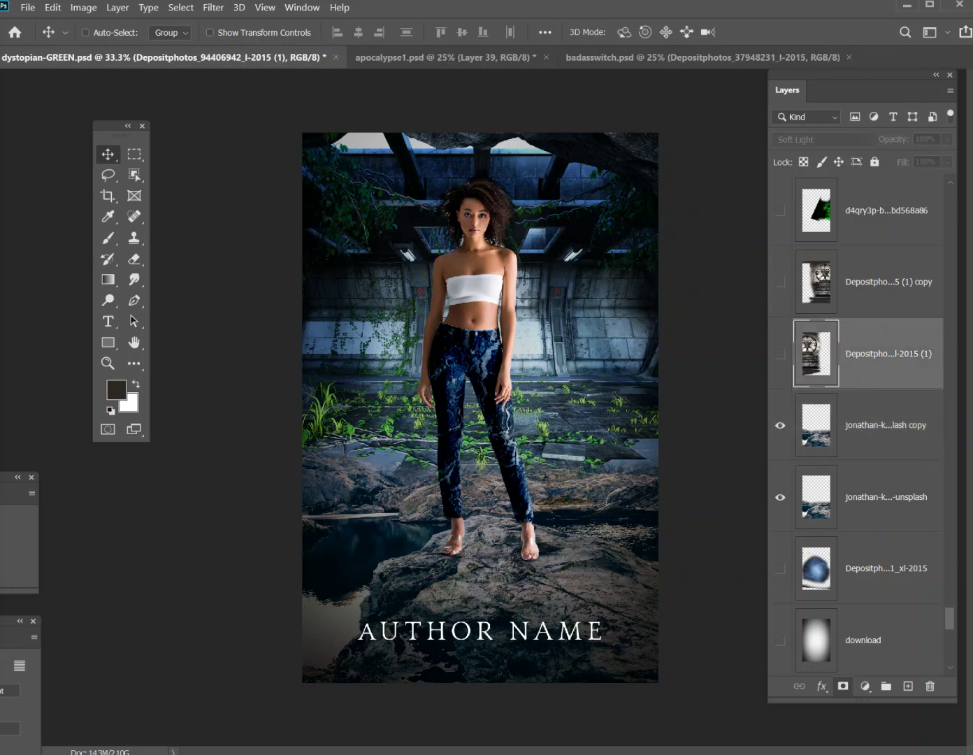
pyautogui.click(781, 355)
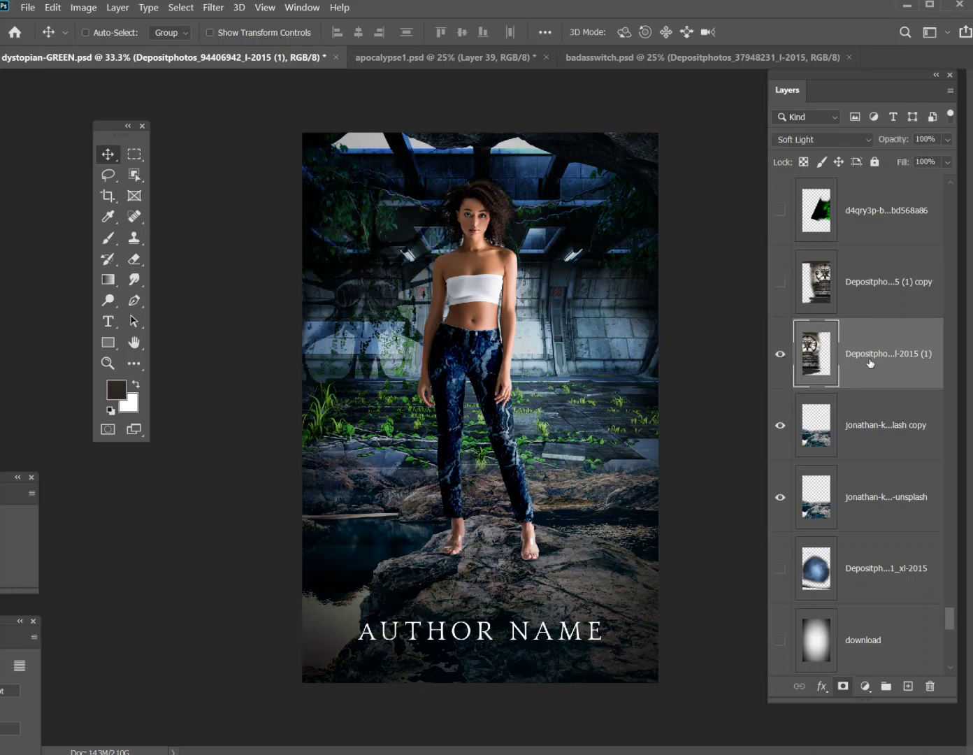
# Set the staircase layer's blend mode to Normal and move its image to the centre behind the woman.
pyautogui.click(844, 143)
pyautogui.click(829, 152)
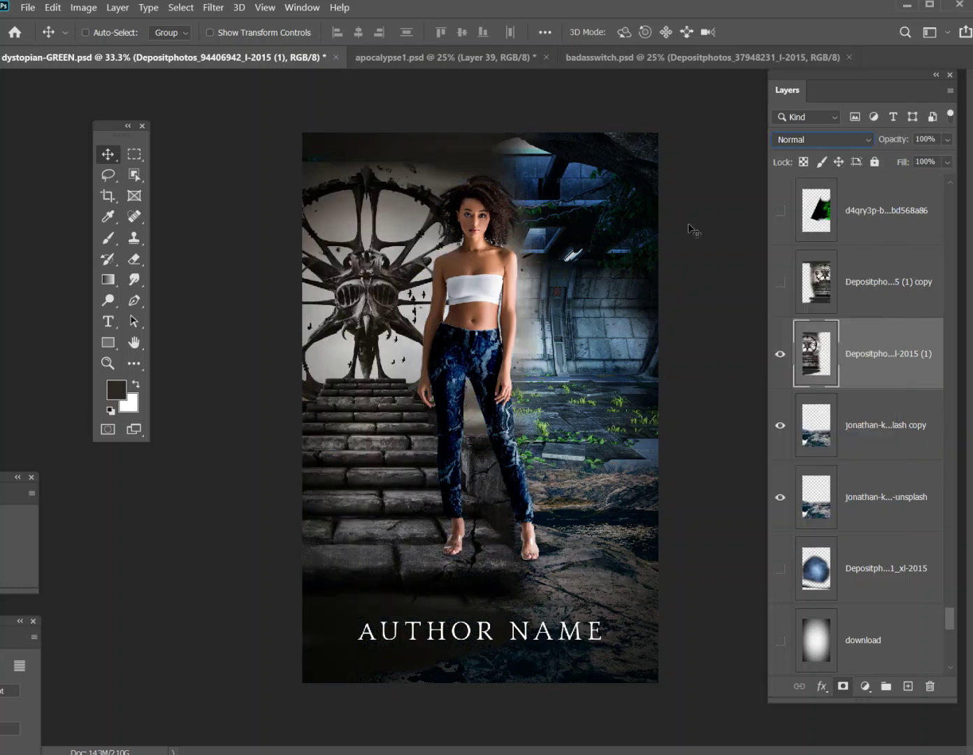
pyautogui.moveTo(367, 411); pyautogui.dragTo(555, 456)
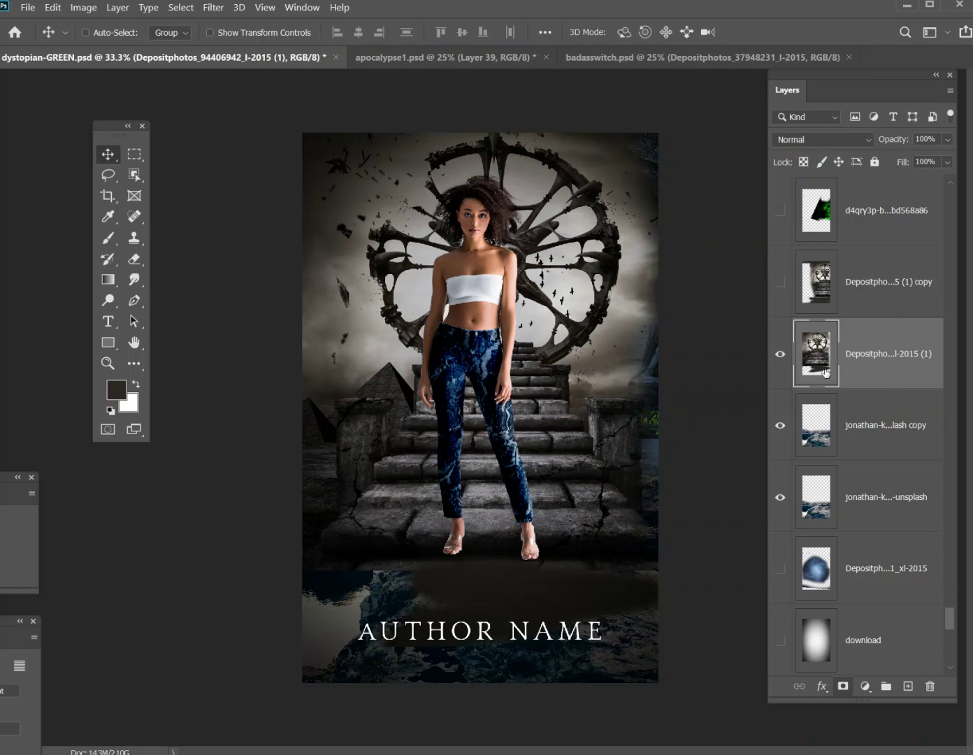
# Compare the centred staircase layer with its mirrored copy by showing and hiding each, leaving only the centred one visible.
pyautogui.click(780, 354)
pyautogui.click(780, 282)
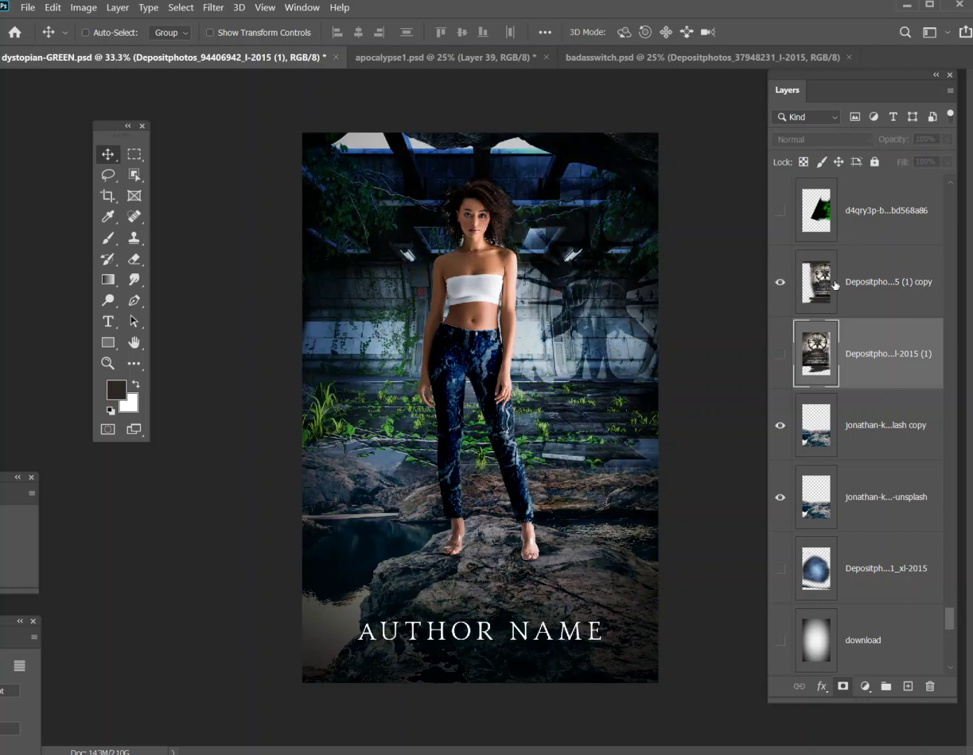
pyautogui.click(856, 282)
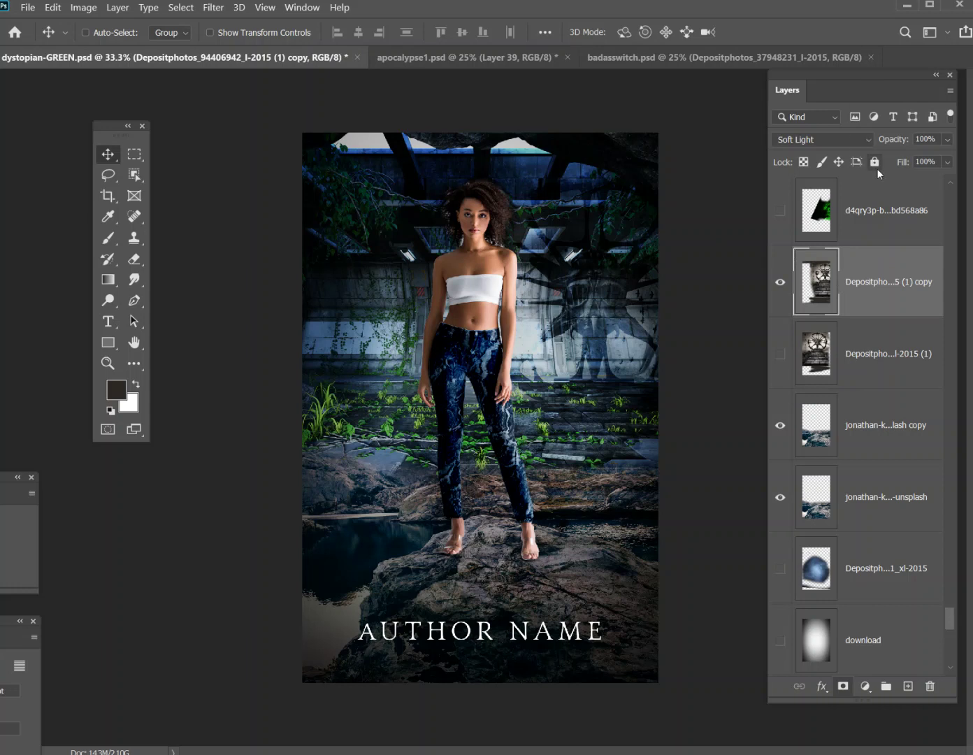
pyautogui.click(780, 354)
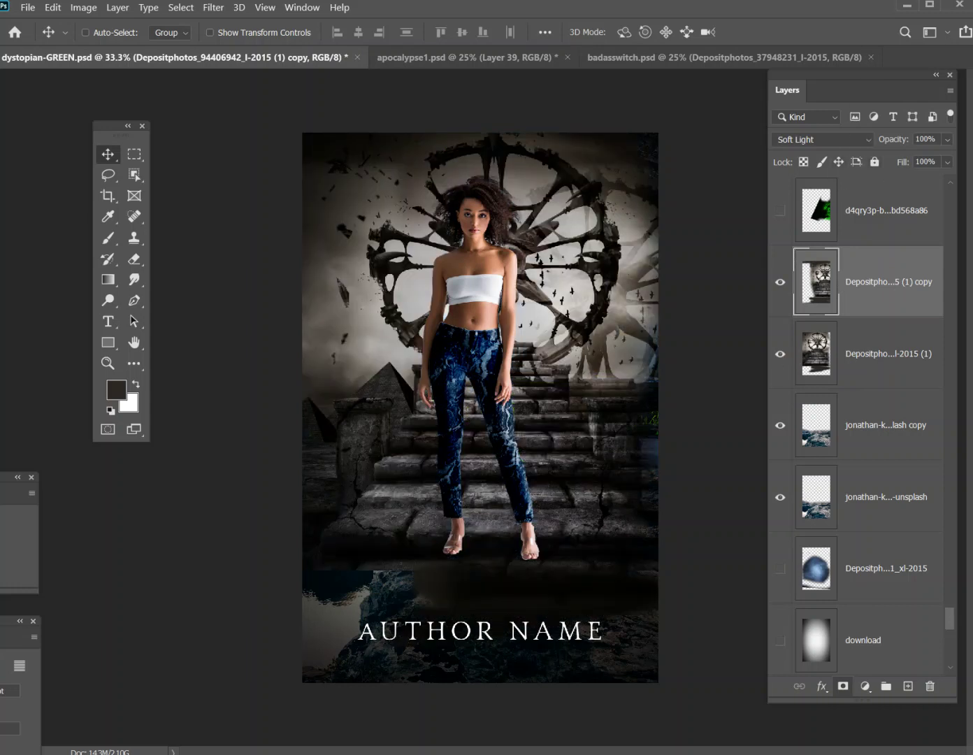
pyautogui.click(780, 282)
pyautogui.click(881, 354)
pyautogui.click(780, 354)
pyautogui.click(779, 353)
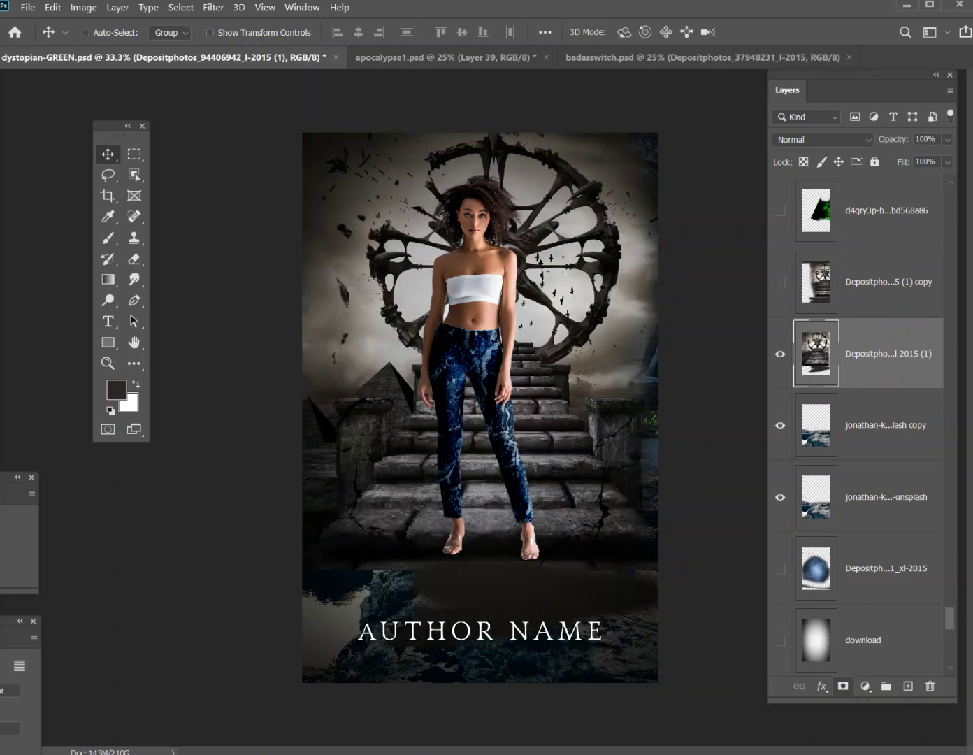
# Undo the staircase layer's move and blend mode change, and toggle its visibility off and on.
pyautogui.hotkey('ctrl', 'z')
pyautogui.hotkey('shift', 'alt', 'f')
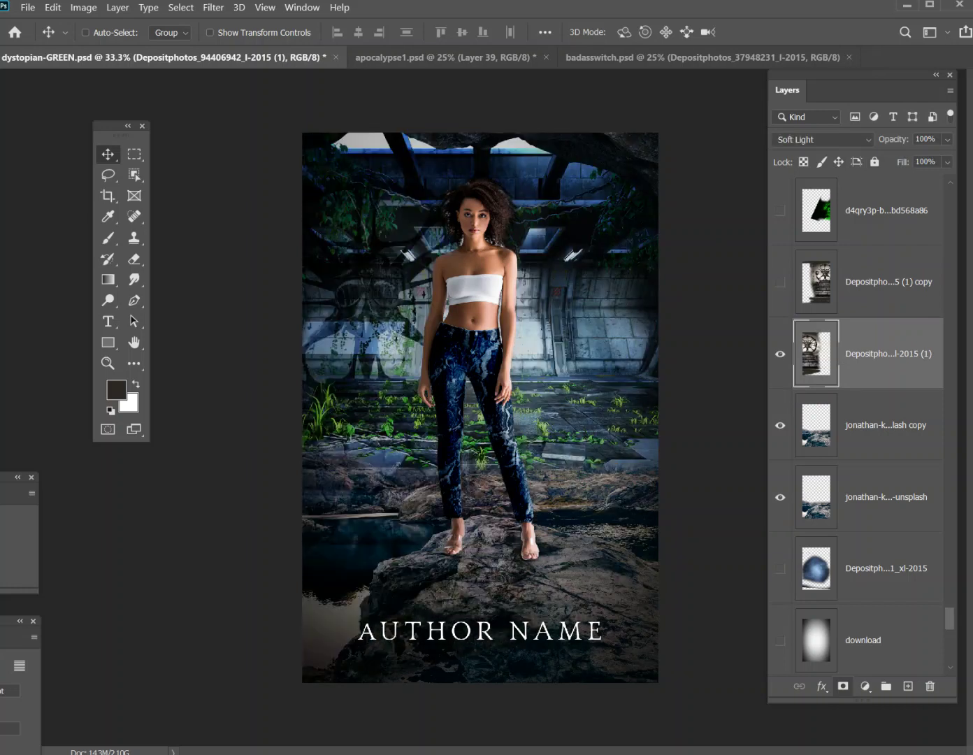
pyautogui.hotkey('ctrl', ',')
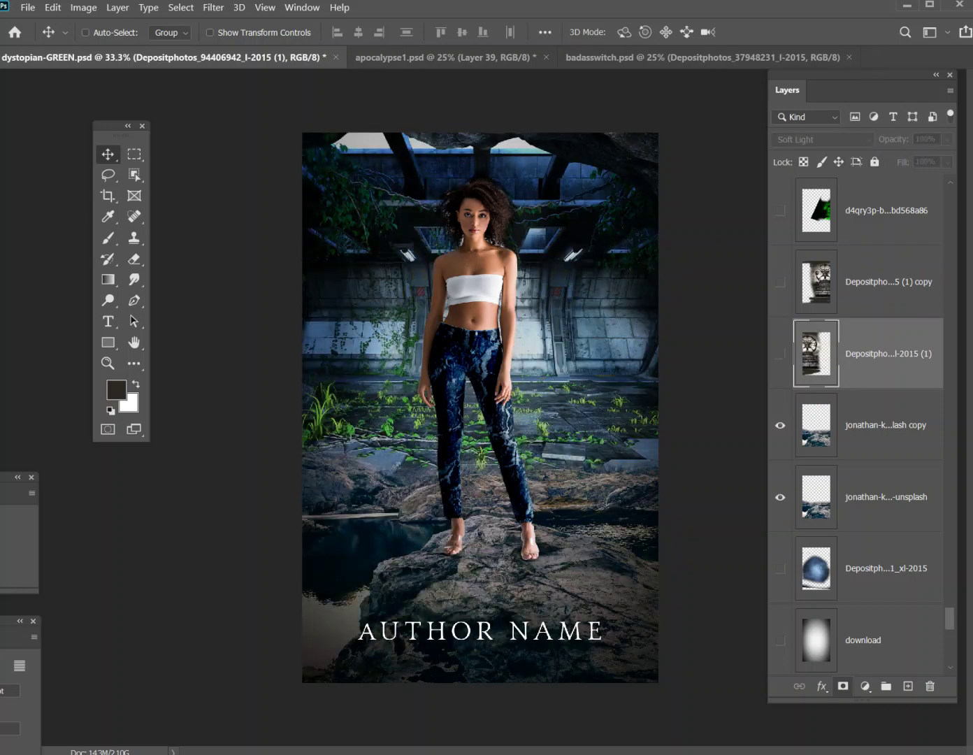
pyautogui.hotkey('ctrl', ',')
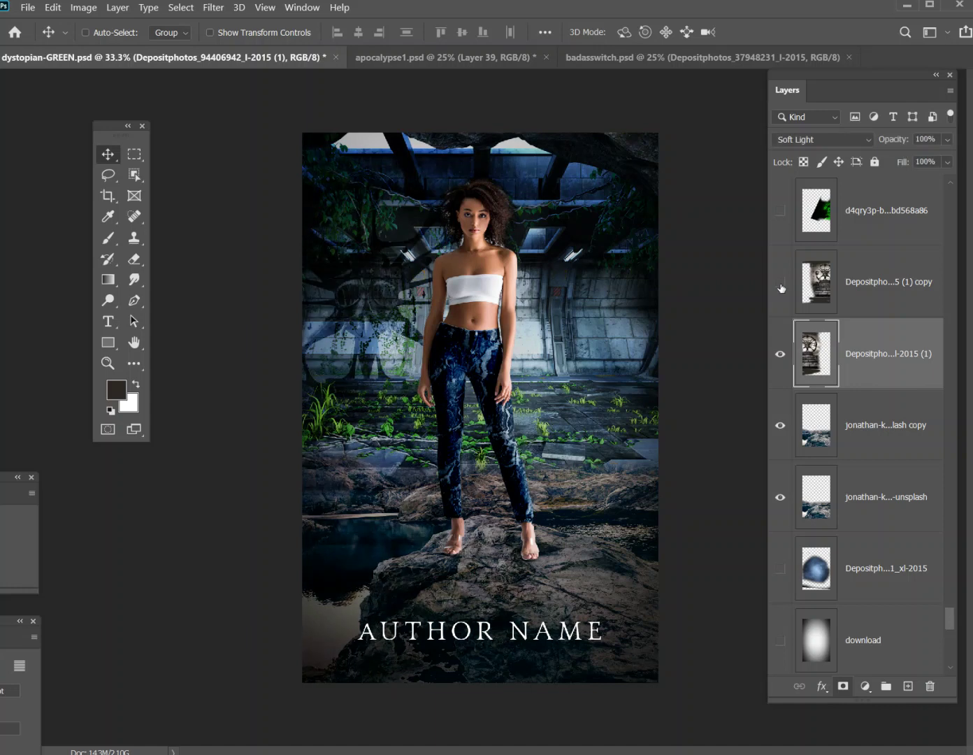
# Show the mirrored staircase layer, Depositpho...5 (1) copy, and toggle both Soft Light staircase layers off and on to compare.
pyautogui.click(780, 282)
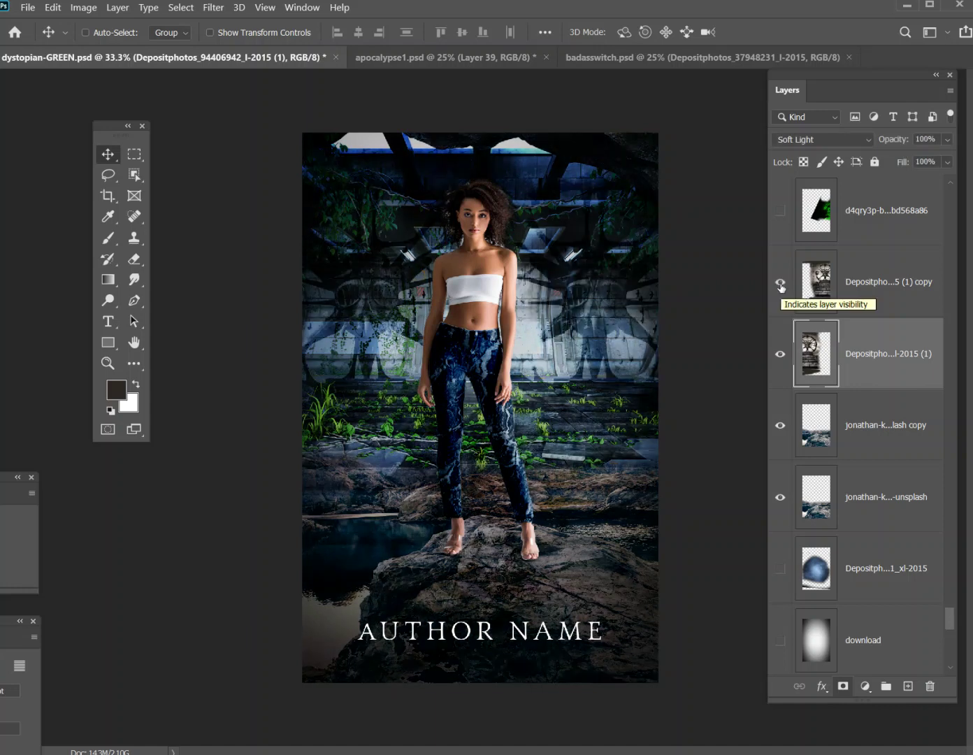
pyautogui.click(779, 284)
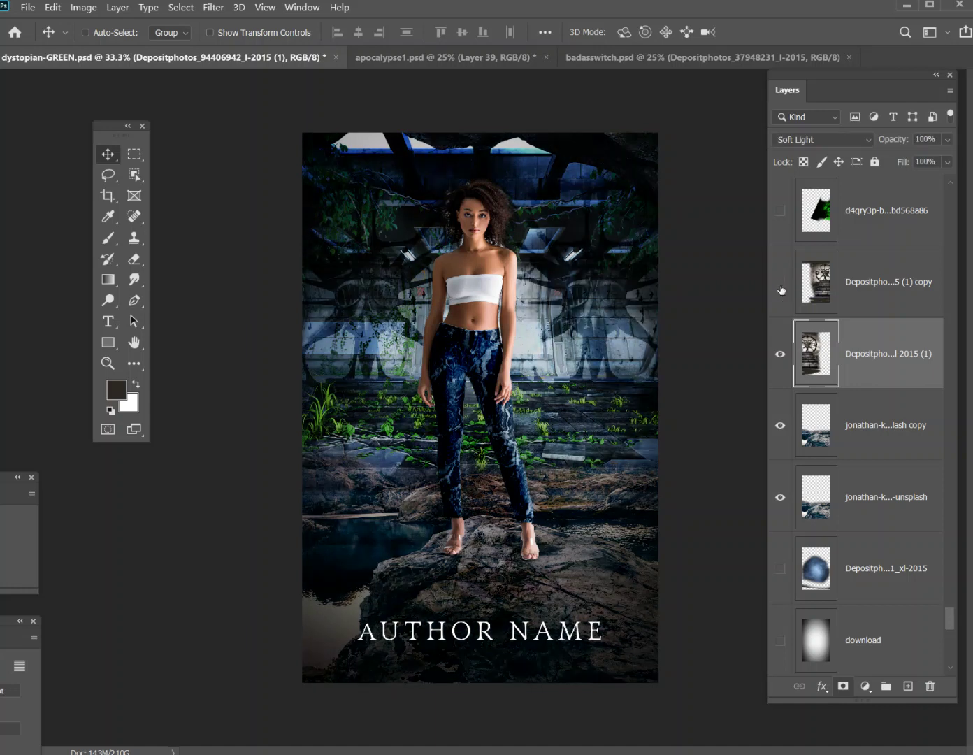
pyautogui.click(781, 353)
pyautogui.click(780, 353)
pyautogui.click(780, 283)
pyautogui.scroll(2, 854, 302)
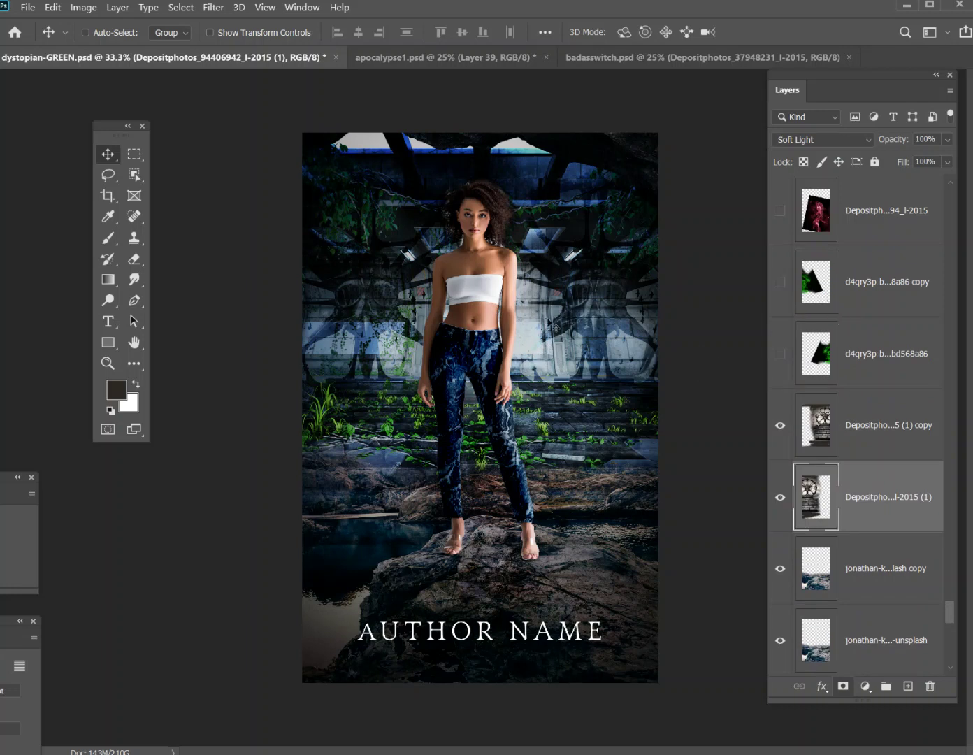
pyautogui.click(781, 426)
pyautogui.click(780, 497)
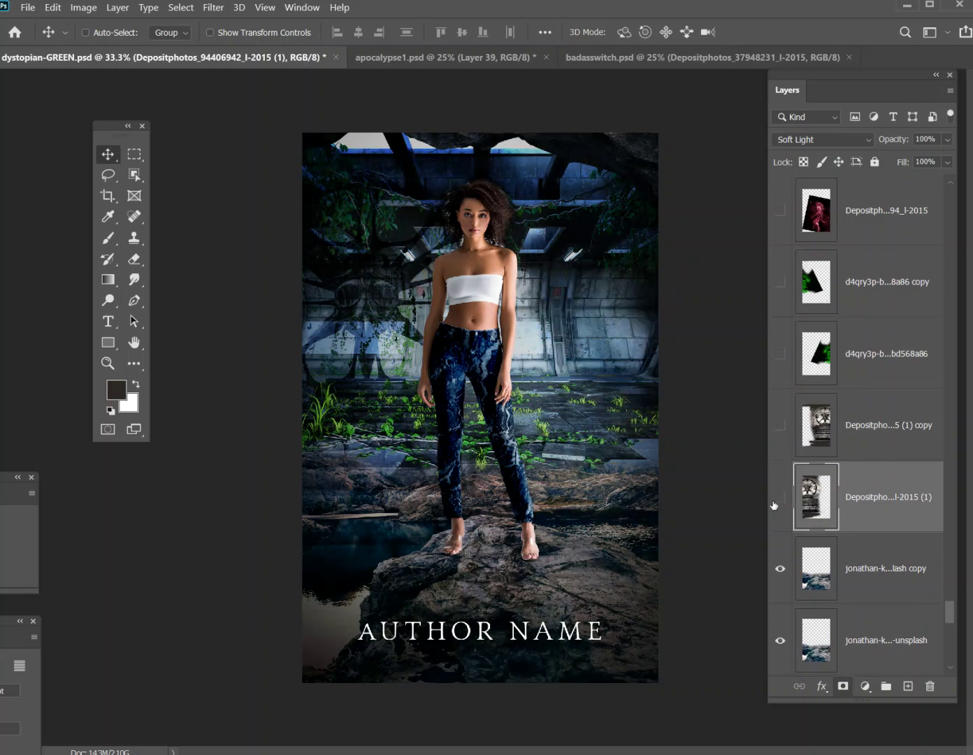
pyautogui.click(780, 497)
pyautogui.click(780, 426)
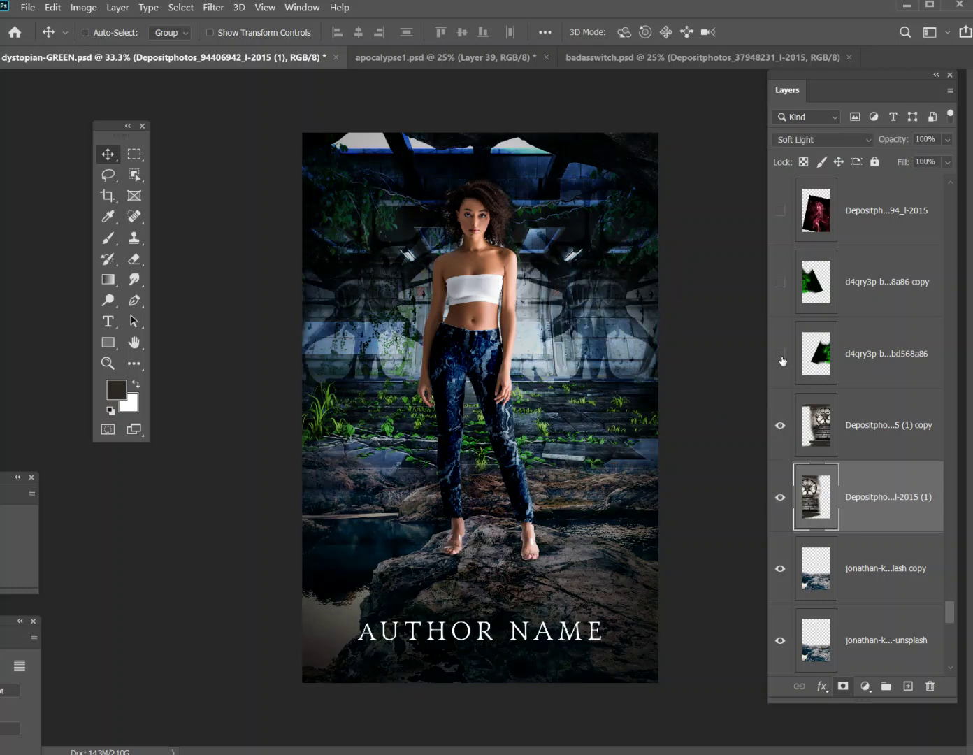
# Show the two green smoke layers, d4qry3p-b...bd568a86 and its copy, on both sides of the woman.
pyautogui.click(780, 354)
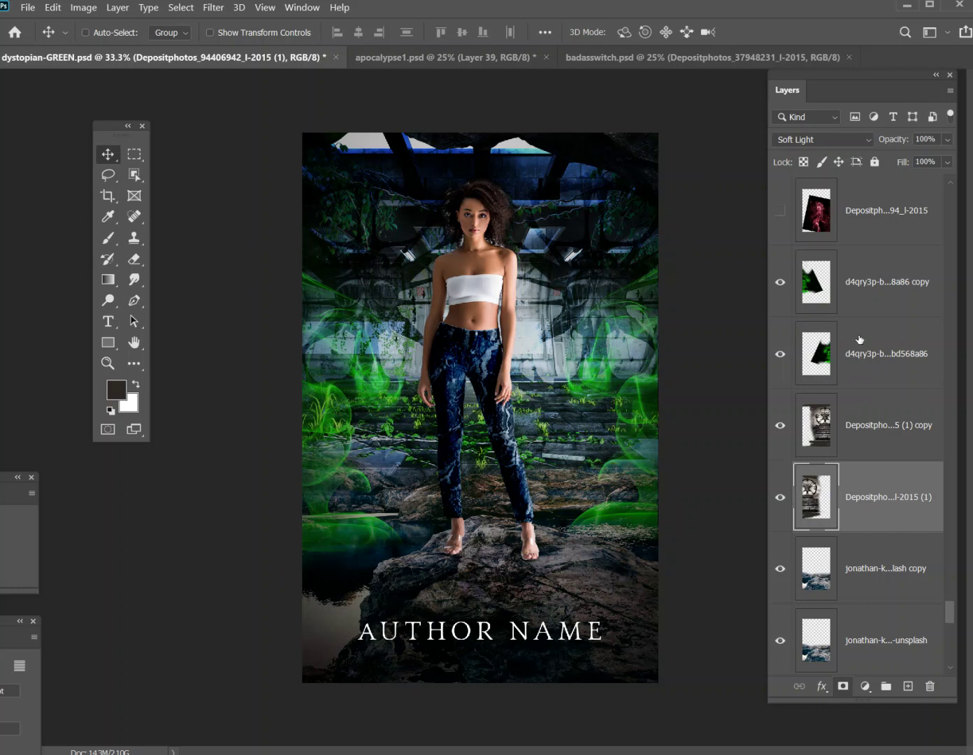
# Show the four glowing DNA sphere layers, from assets.newatlas to assets.newatlas copy 3, on both sides of the woman.
pyautogui.scroll(1, 859, 339)
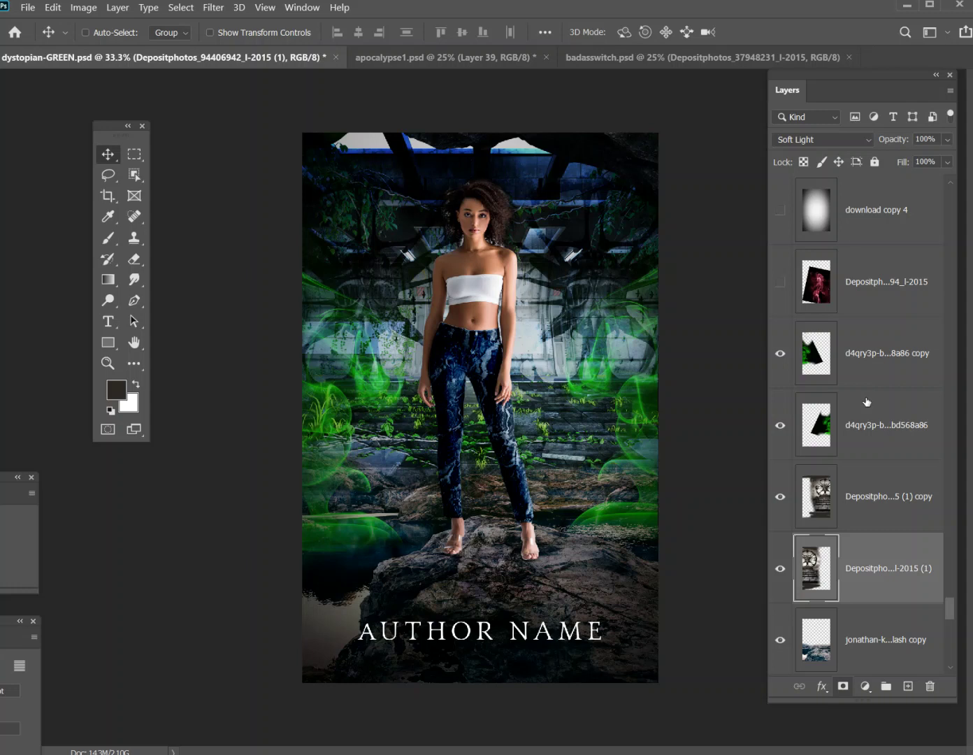
pyautogui.scroll(2, 863, 415)
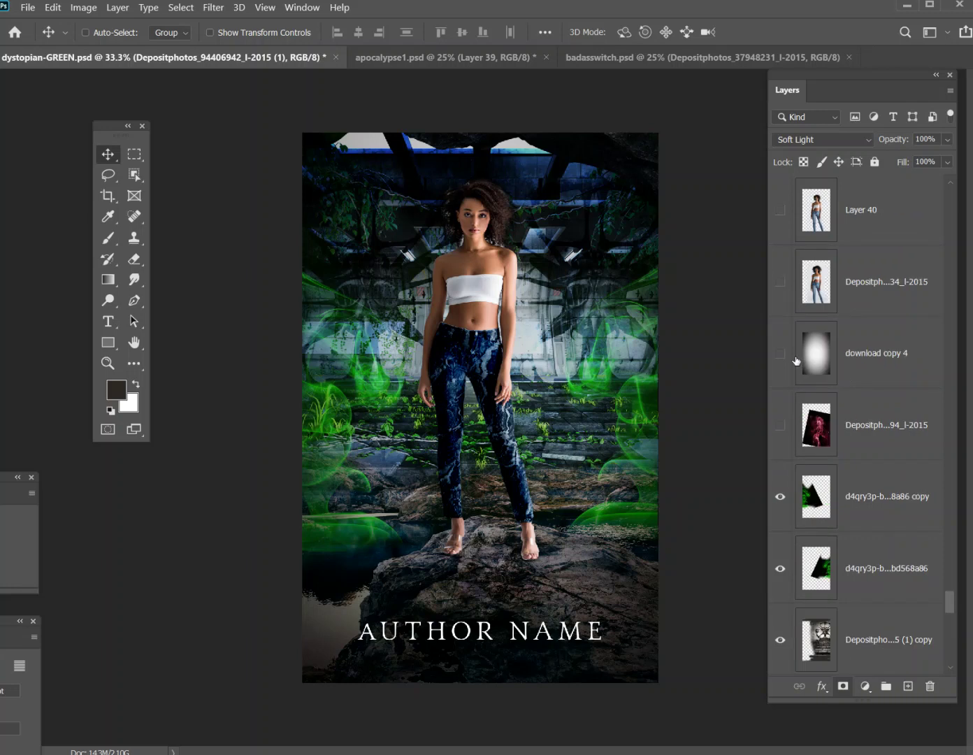
pyautogui.scroll(6, 832, 439)
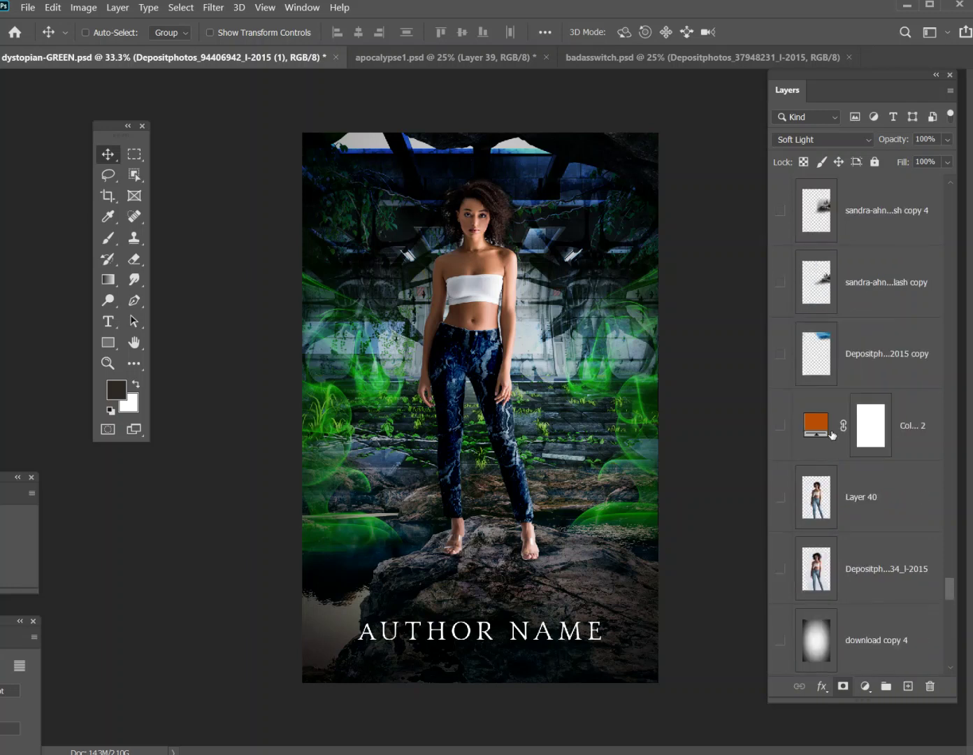
pyautogui.scroll(15, 832, 434)
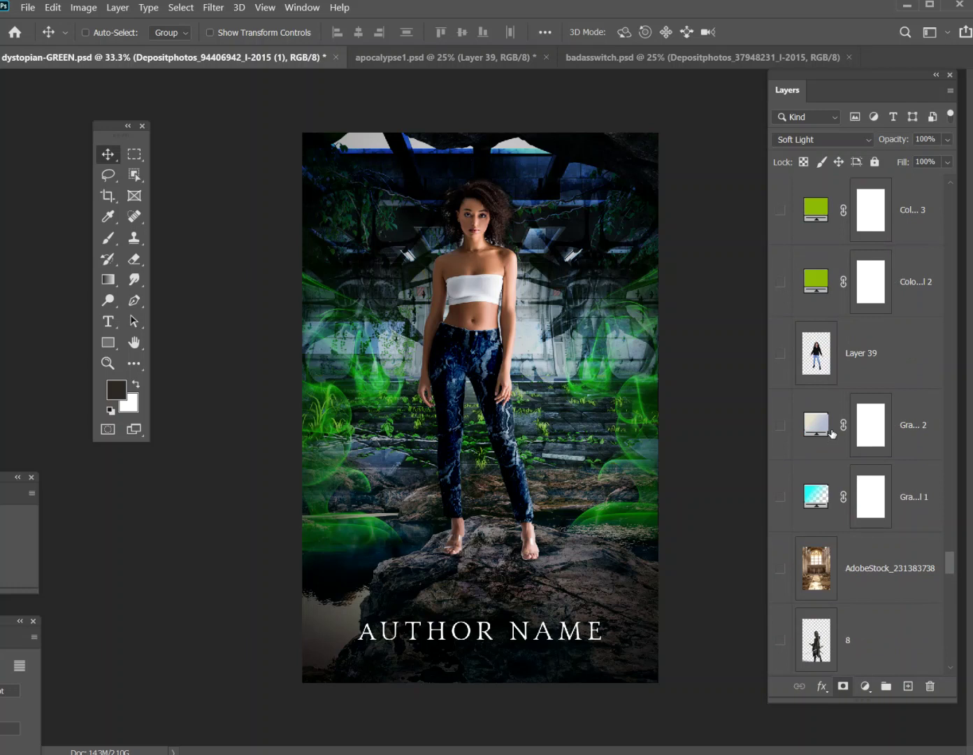
pyautogui.scroll(5, 832, 430)
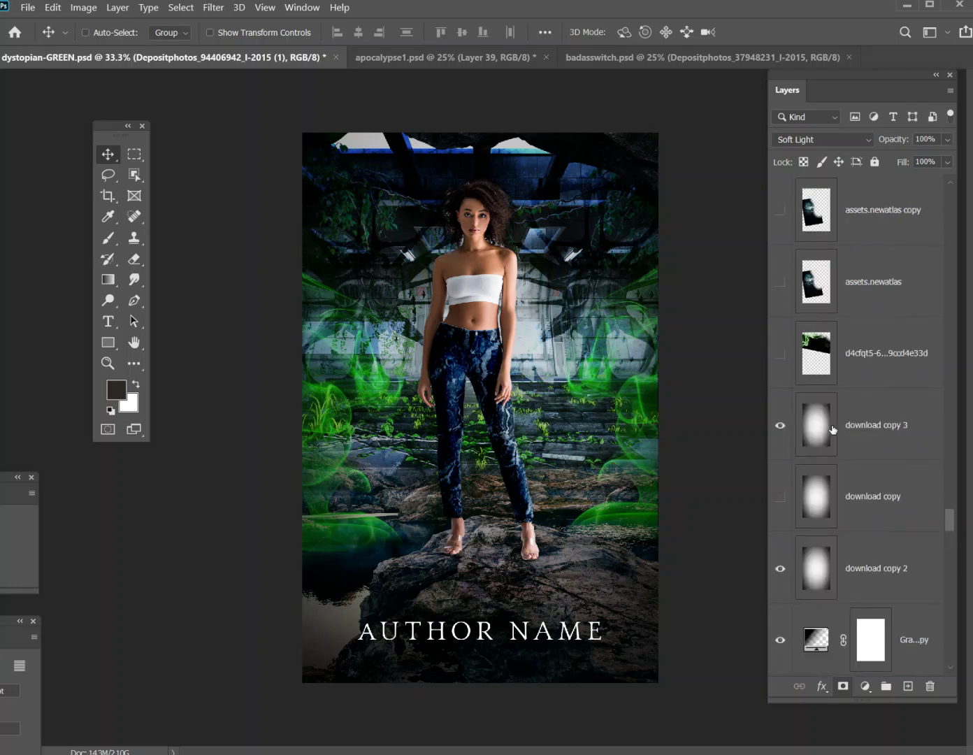
pyautogui.scroll(1, 841, 353)
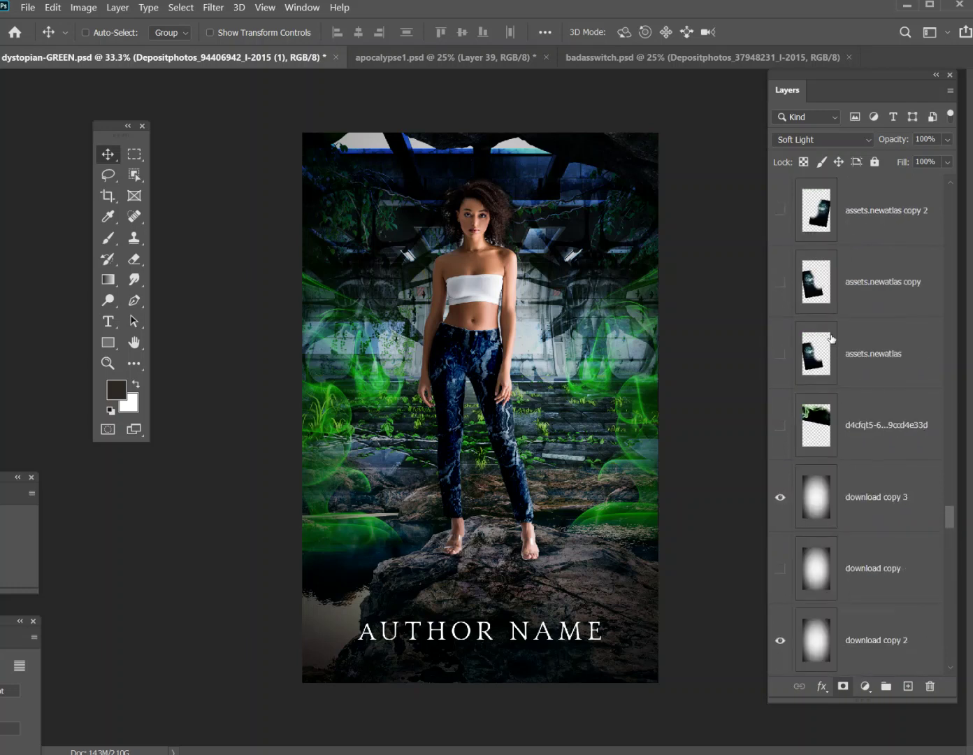
pyautogui.click(780, 283)
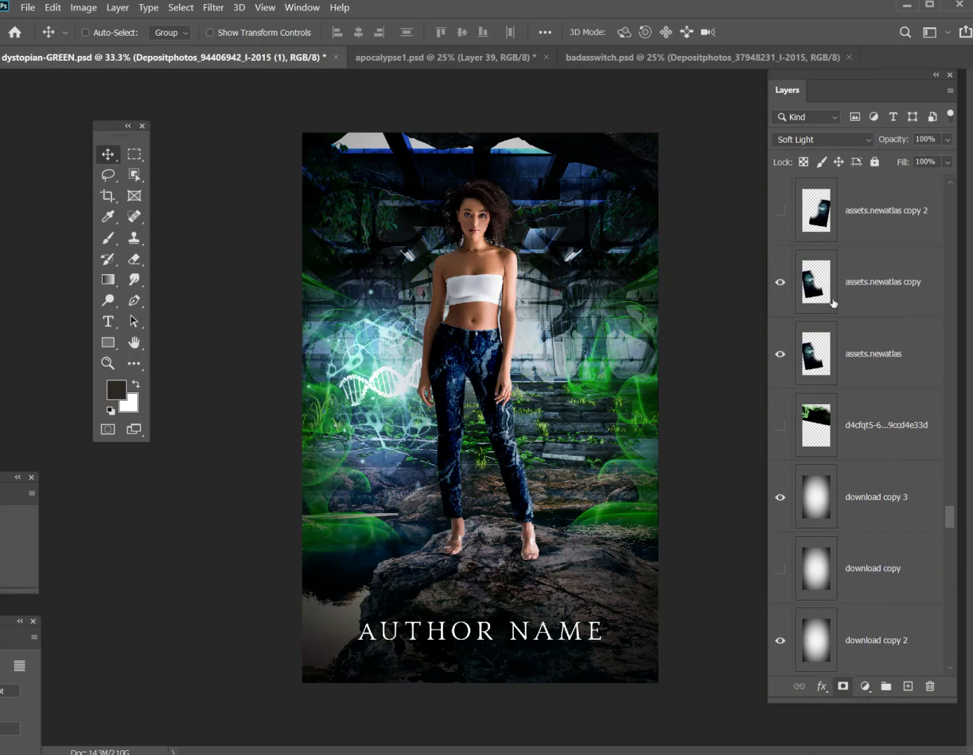
pyautogui.hotkey('ctrl', 'j')
pyautogui.click(781, 283)
pyautogui.click(781, 211)
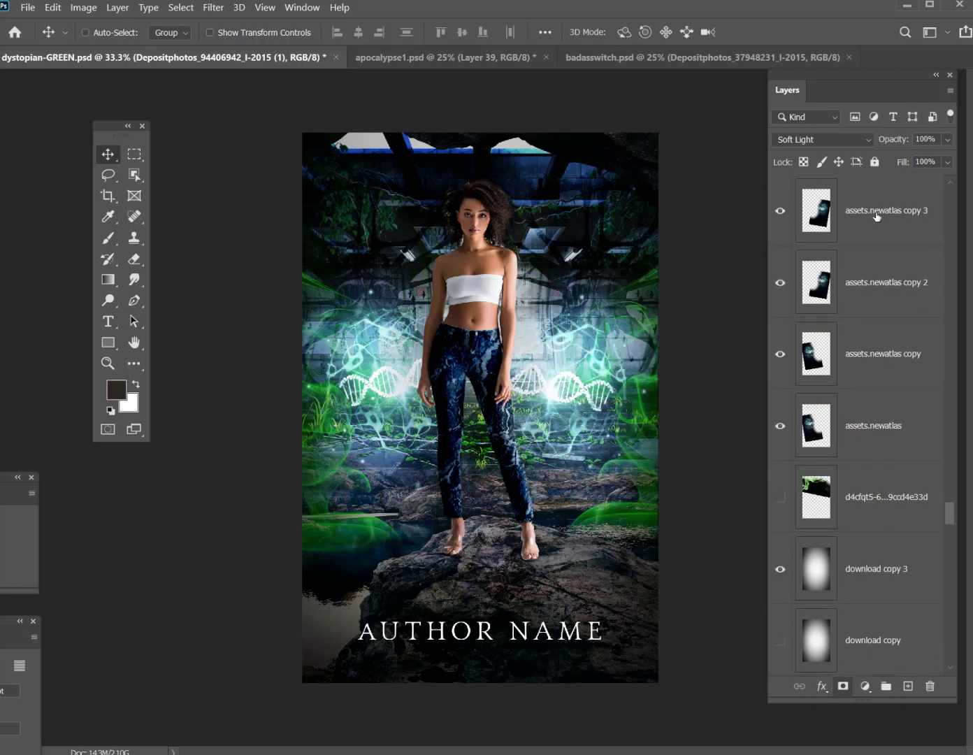
# Try the Normal and Lighten blend modes on the assets.newatlas copy 3 DNA sphere layer.
pyautogui.click(846, 196)
pyautogui.click(832, 143)
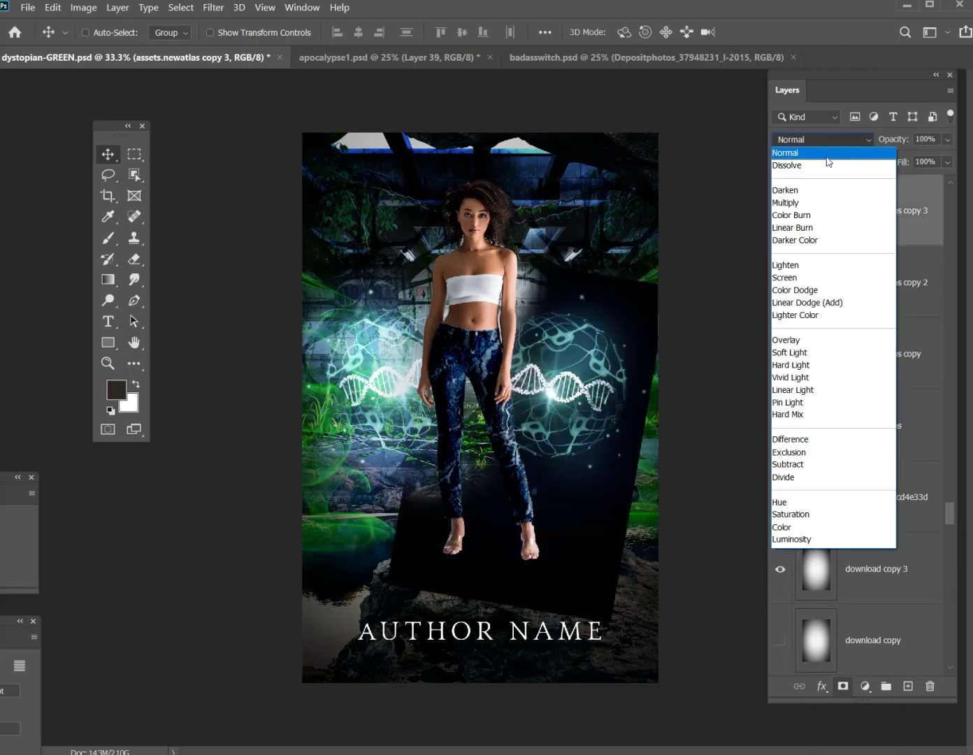
pyautogui.click(788, 151)
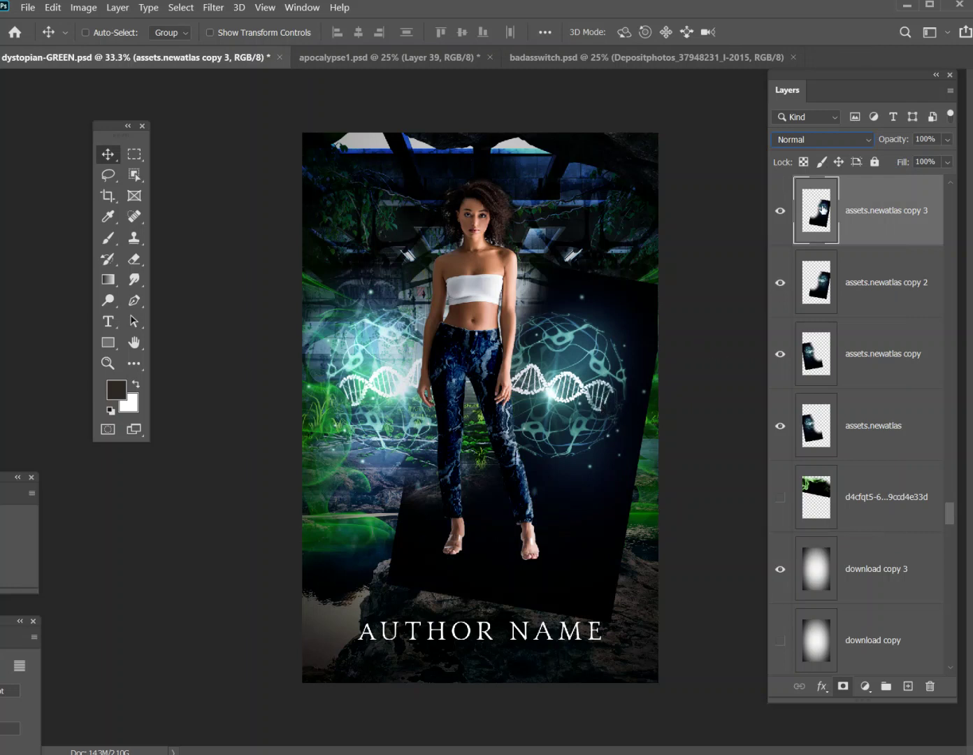
pyautogui.click(820, 139)
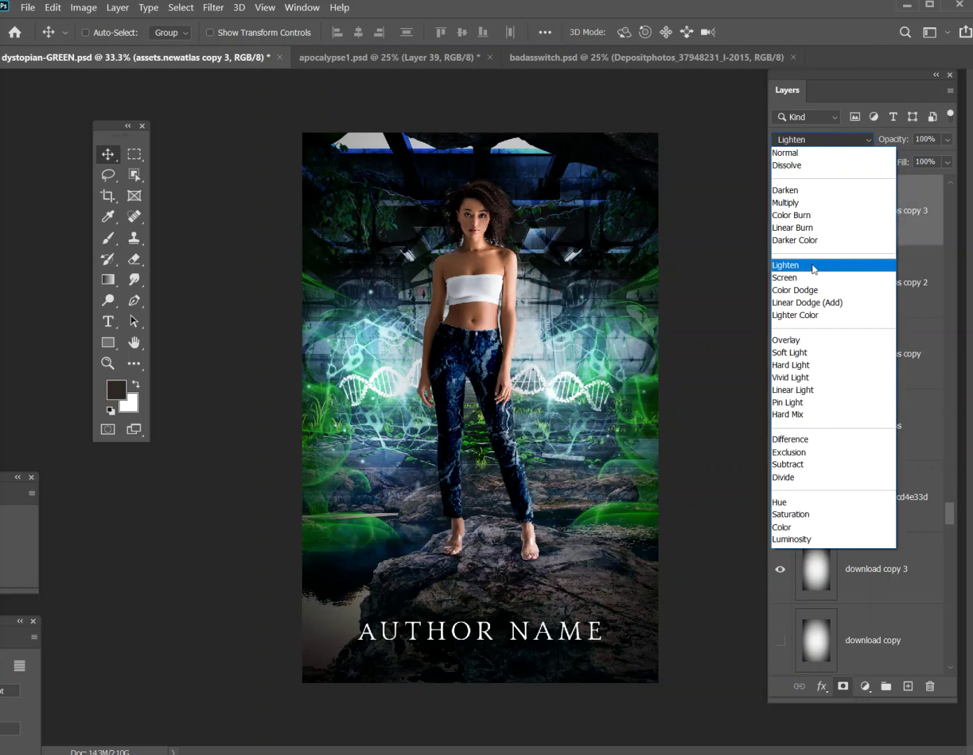
pyautogui.click(814, 266)
# Set assets.newatlas copy 3 to Screen to match assets.newatlas copy 2, and toggle its visibility off and on.
pyautogui.click(864, 284)
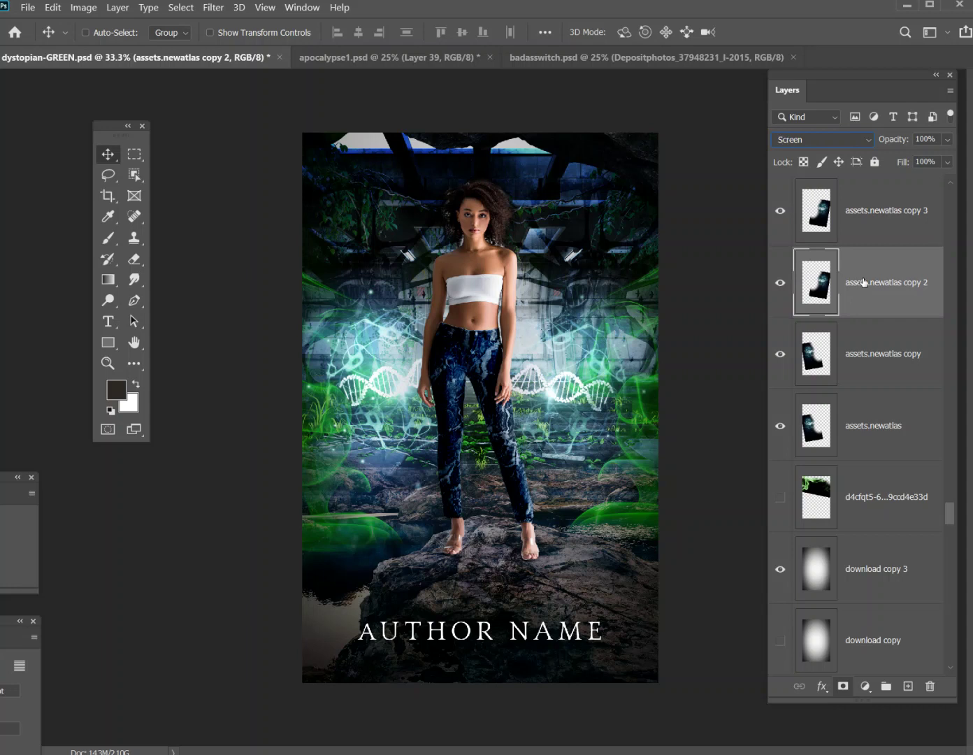
pyautogui.click(852, 222)
pyautogui.click(820, 139)
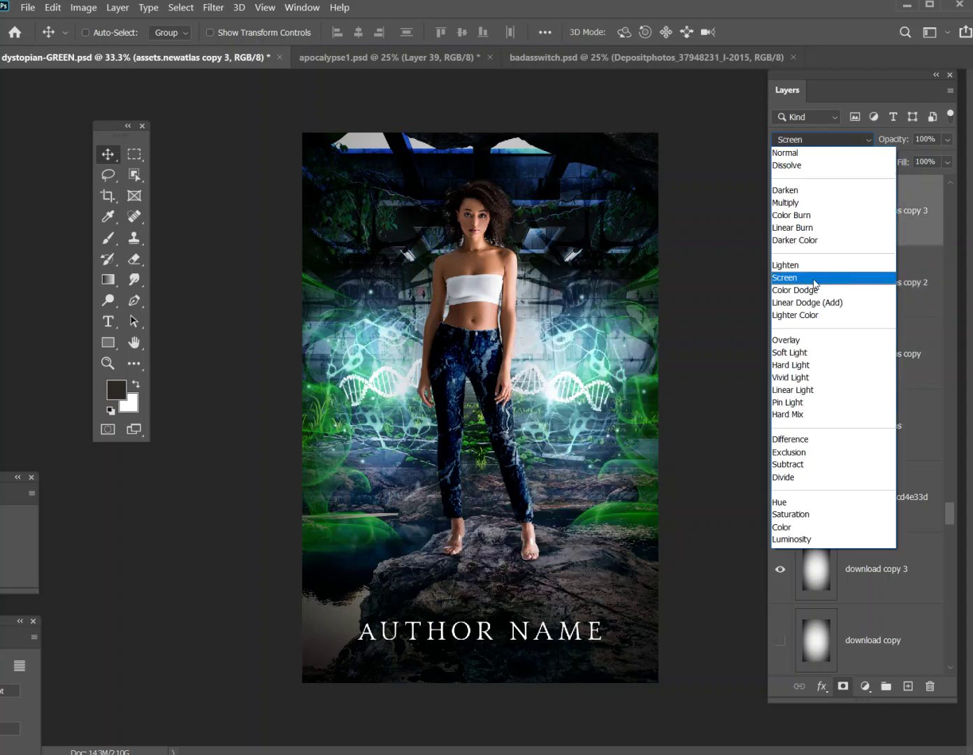
pyautogui.click(814, 279)
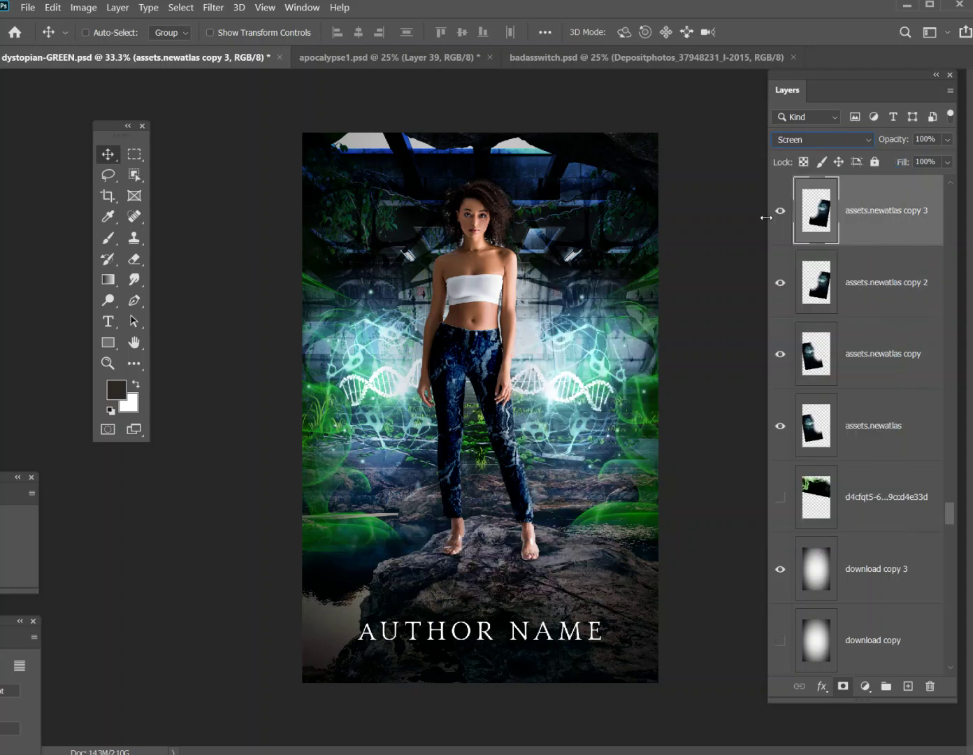
pyautogui.click(781, 212)
pyautogui.click(780, 212)
# Rotate assets.newatlas copy 2 and copy 3 together about 26° counterclockwise with Free Transform and shift them up slightly.
pyautogui.keyDown('shift'); pyautogui.click(856, 289); pyautogui.keyUp('shift')
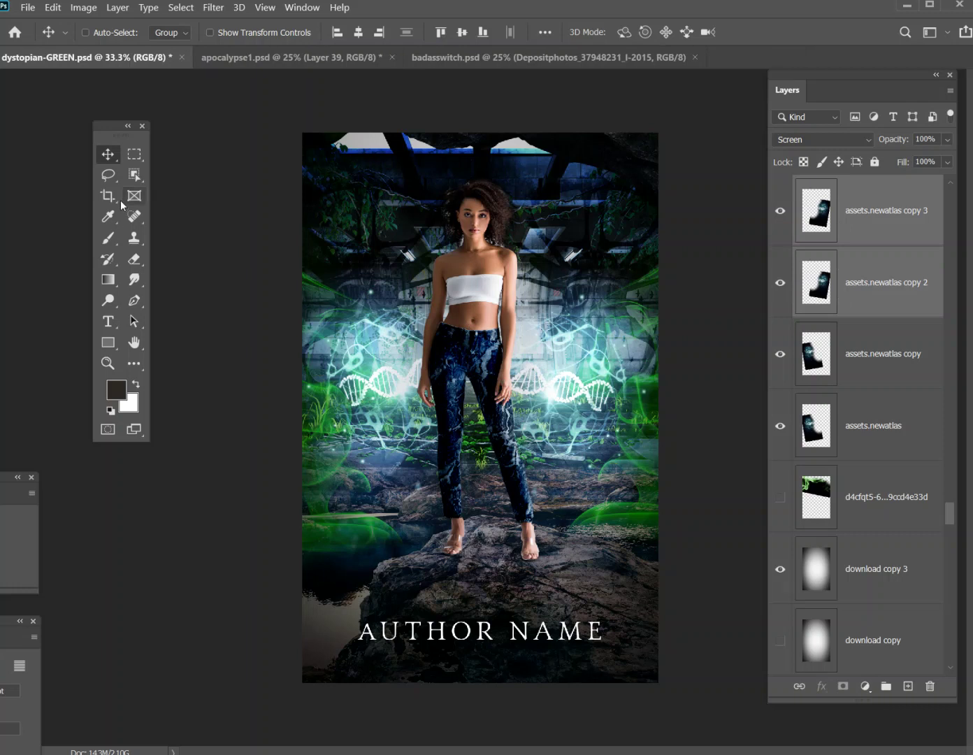
pyautogui.click(52, 7)
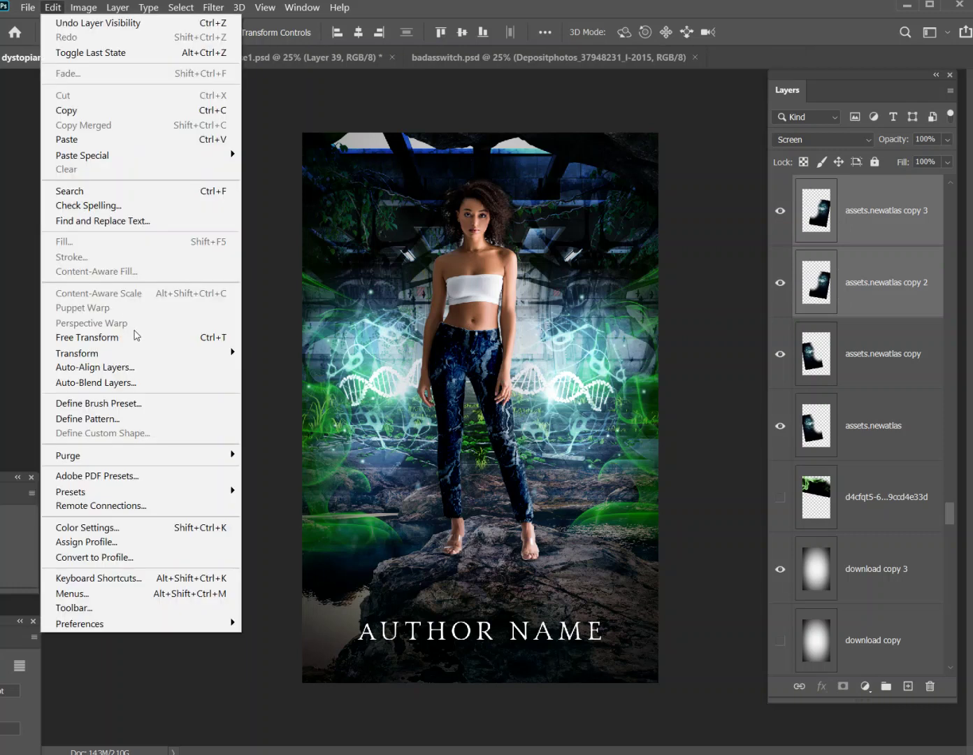
pyautogui.click(136, 336)
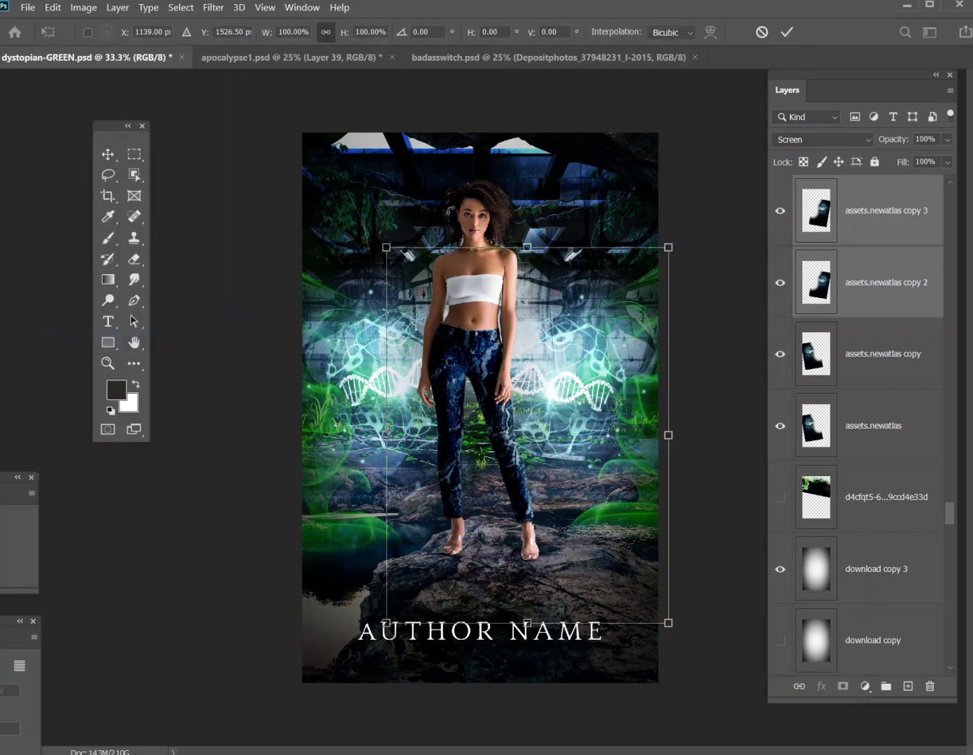
pyautogui.moveTo(430, 200); pyautogui.dragTo(339, 265)
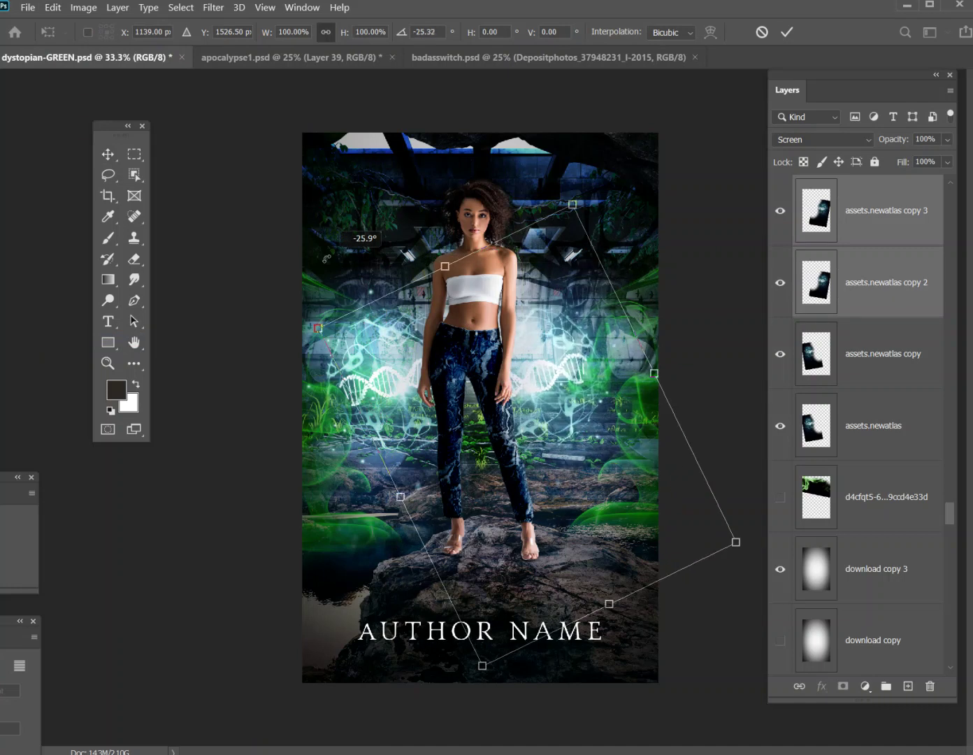
pyautogui.moveTo(550, 478); pyautogui.dragTo(569, 444)
pyautogui.press('Return')
# Free-transform all four DNA sphere layers together, scaling them to 130.81%, rotating to -10.84° and repositioning them around the woman.
pyautogui.keyDown('ctrl'); pyautogui.click(848, 358); pyautogui.keyUp('ctrl')
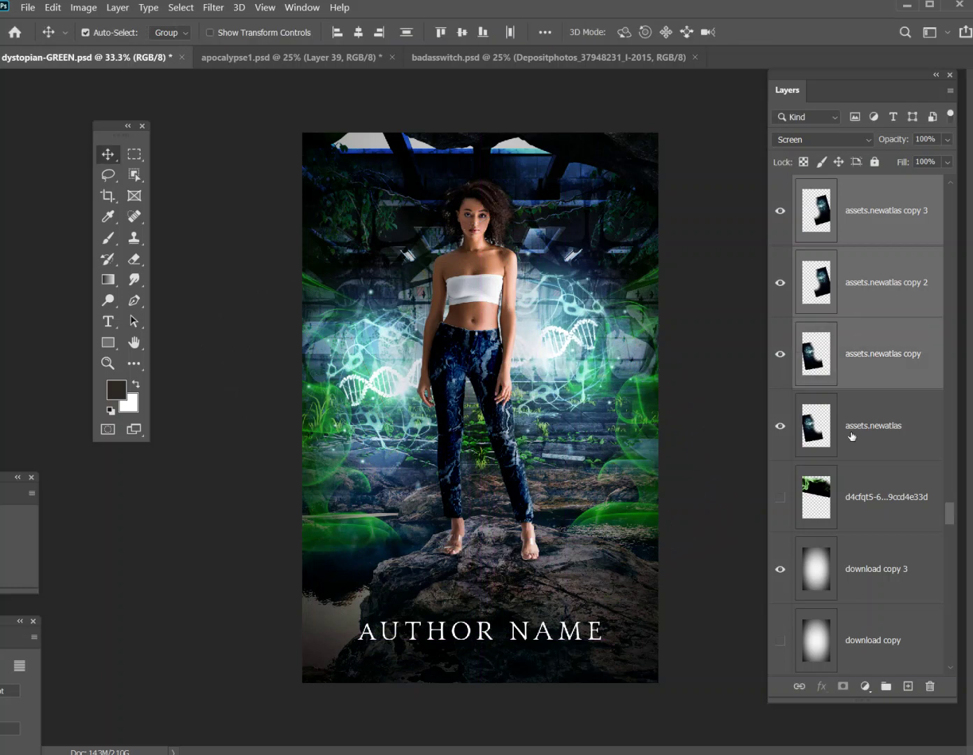
pyautogui.keyDown('ctrl'); pyautogui.click(850, 434); pyautogui.keyUp('ctrl')
pyautogui.click(53, 7)
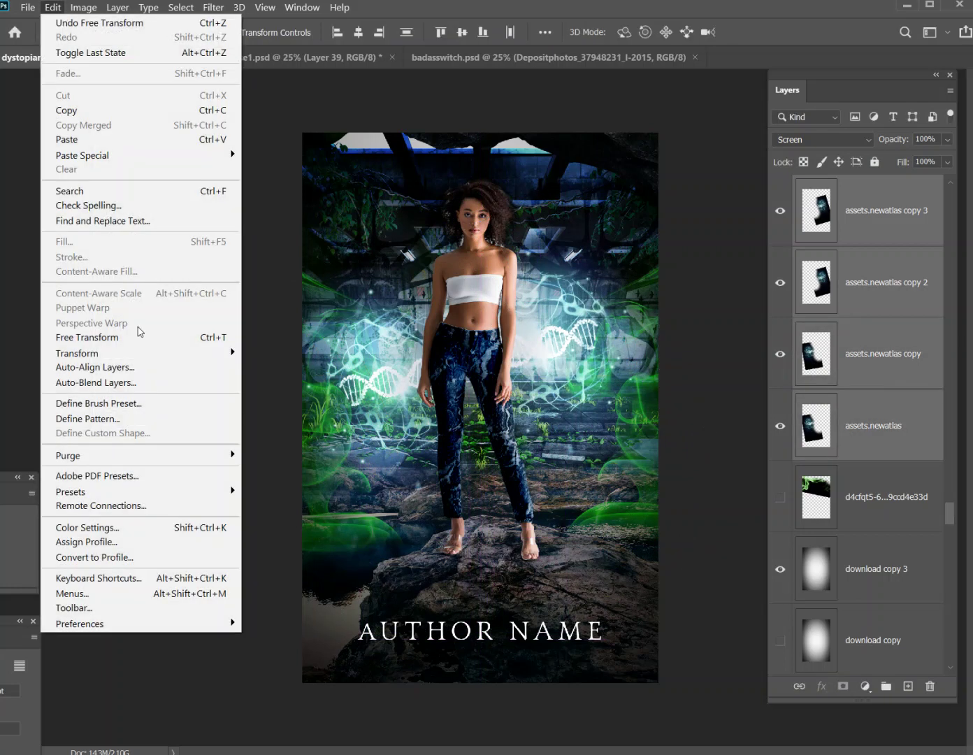
pyautogui.click(141, 341)
pyautogui.moveTo(421, 148); pyautogui.dragTo(415, 77)
pyautogui.moveTo(460, 119); pyautogui.dragTo(441, 3)
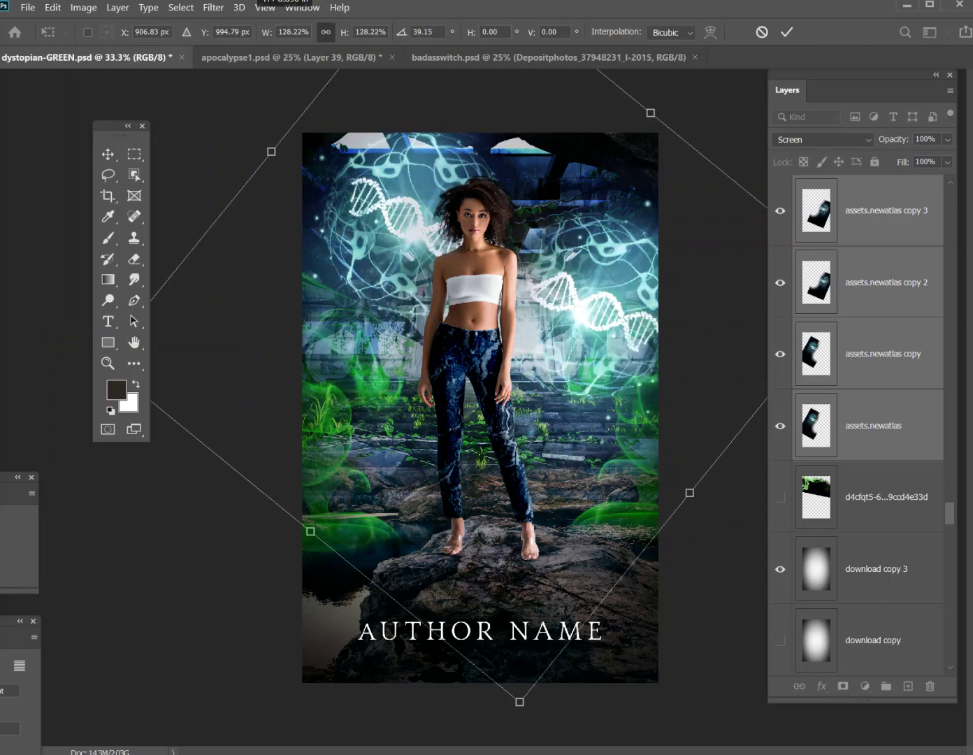
pyautogui.moveTo(469, 386); pyautogui.dragTo(439, 499)
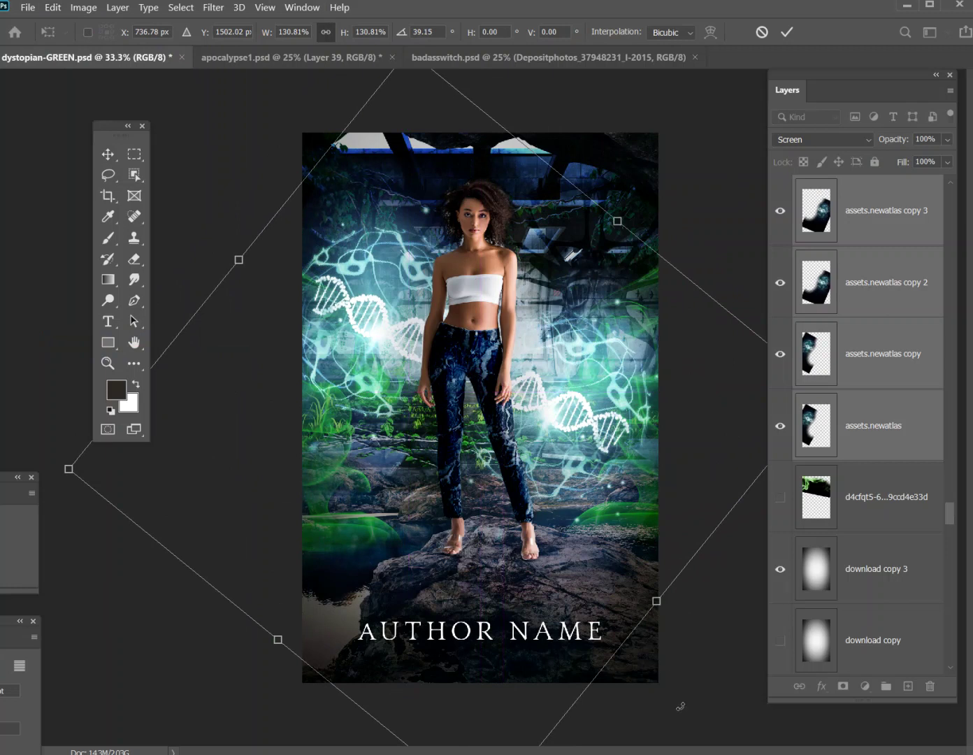
pyautogui.moveTo(679, 707); pyautogui.dragTo(706, 382)
pyautogui.moveTo(548, 577); pyautogui.dragTo(615, 567)
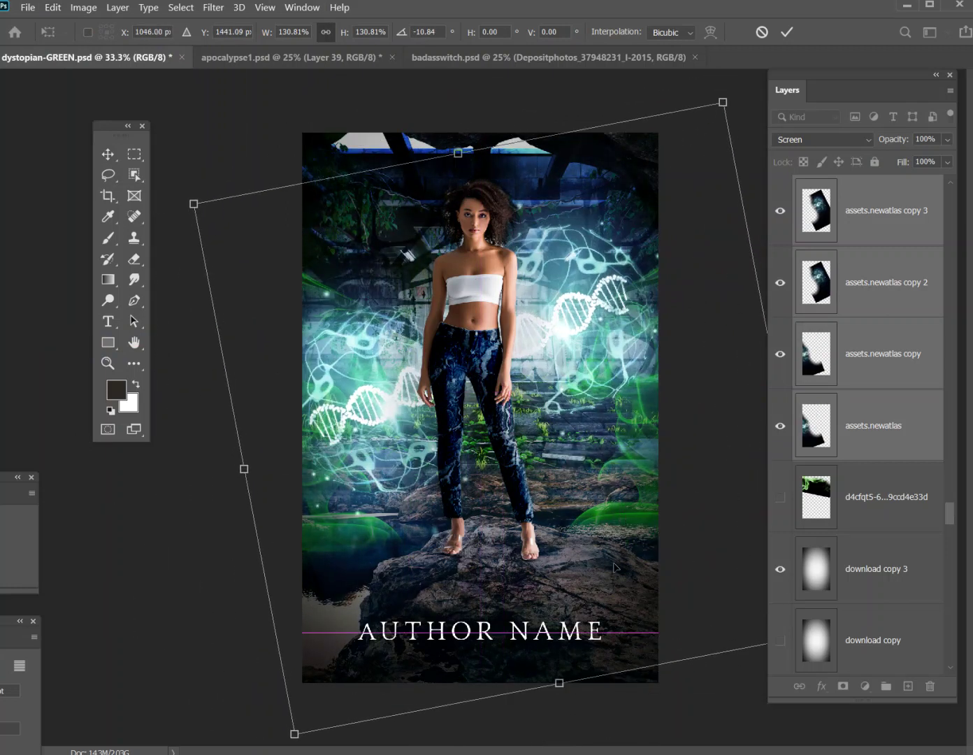
pyautogui.press('Return')
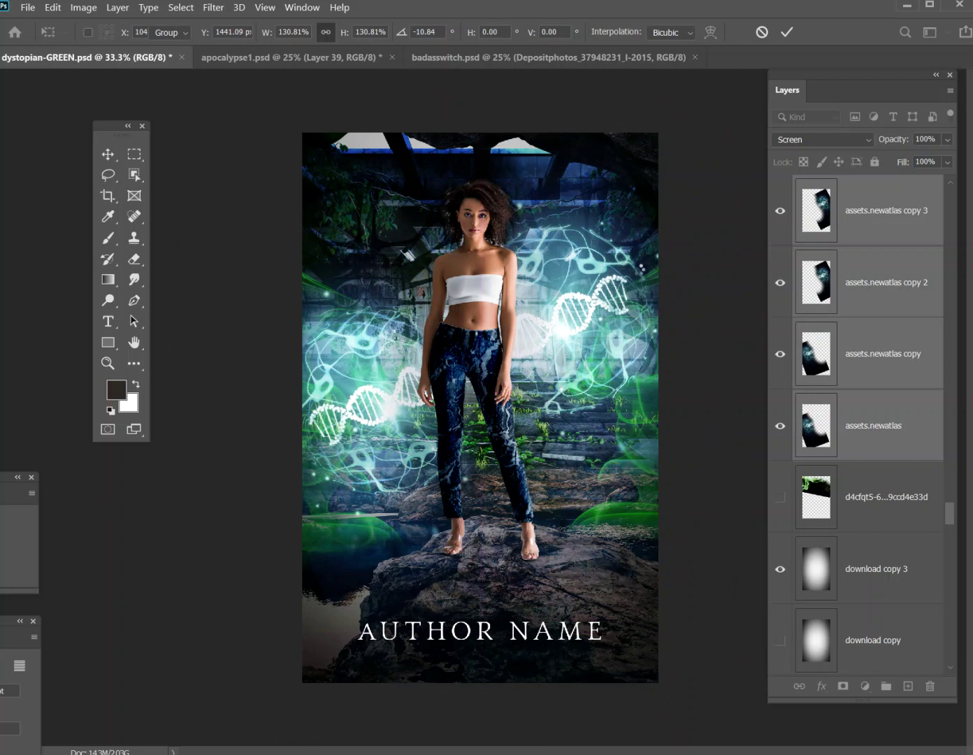
pyautogui.moveTo(556, 378)
pyautogui.mouseDown()
pyautogui.moveTo(572, 291)
pyautogui.moveTo(562, 234)
pyautogui.moveTo(575, 230)
pyautogui.moveTo(561, 406)
pyautogui.moveTo(543, 363)
pyautogui.mouseUp()
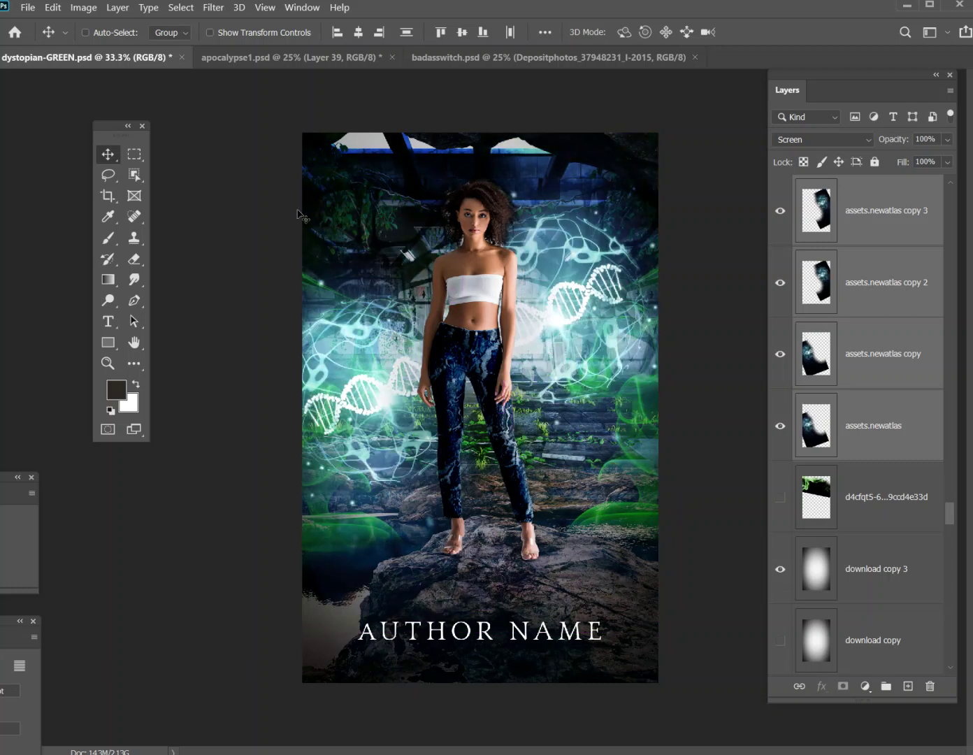
# Rotate the four enlarged DNA sphere layers slightly clockwise with Free Transform and reposition them behind the woman.
pyautogui.click(53, 7)
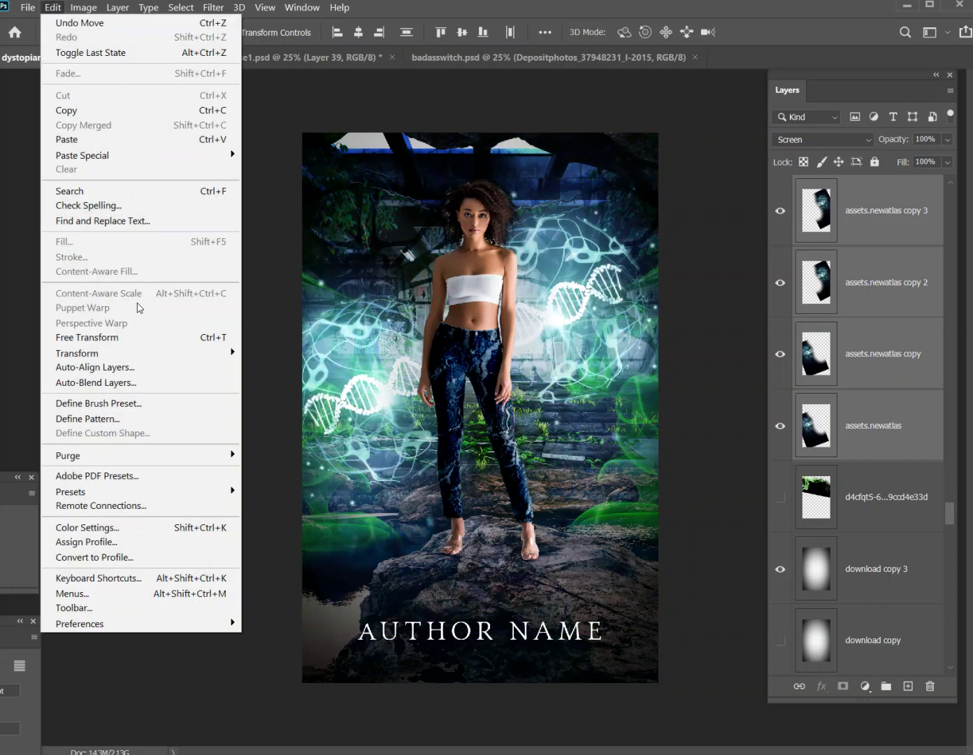
pyautogui.click(165, 338)
pyautogui.moveTo(460, 92); pyautogui.dragTo(573, 97)
pyautogui.moveTo(520, 277); pyautogui.dragTo(513, 333)
pyautogui.moveTo(553, 122); pyautogui.dragTo(552, 103)
pyautogui.moveTo(566, 414); pyautogui.dragTo(573, 379)
pyautogui.press('Return')
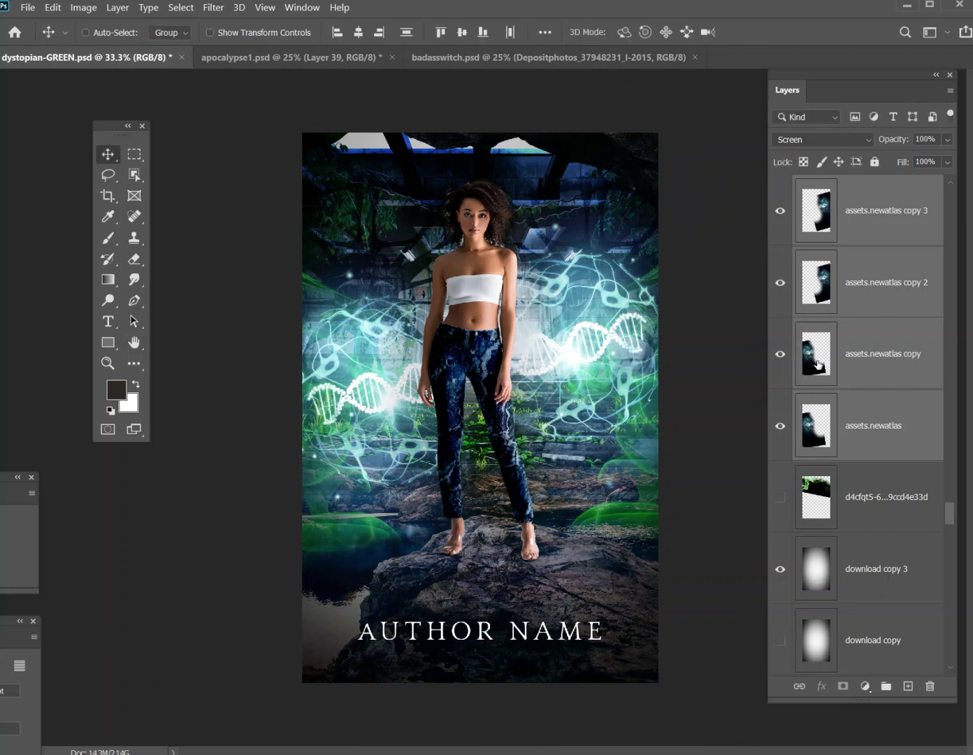
# Show the dark tiled background layer, depositph...ackground, and set its blend mode to Normal.
pyautogui.scroll(1, 855, 335)
pyautogui.scroll(2, 854, 335)
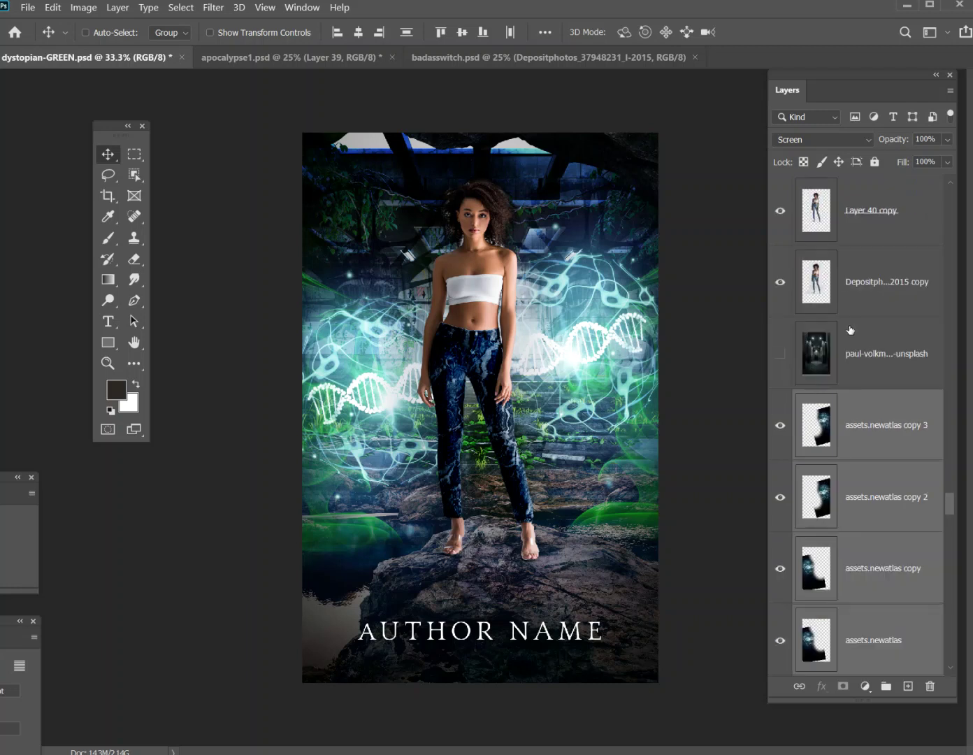
pyautogui.scroll(2, 855, 315)
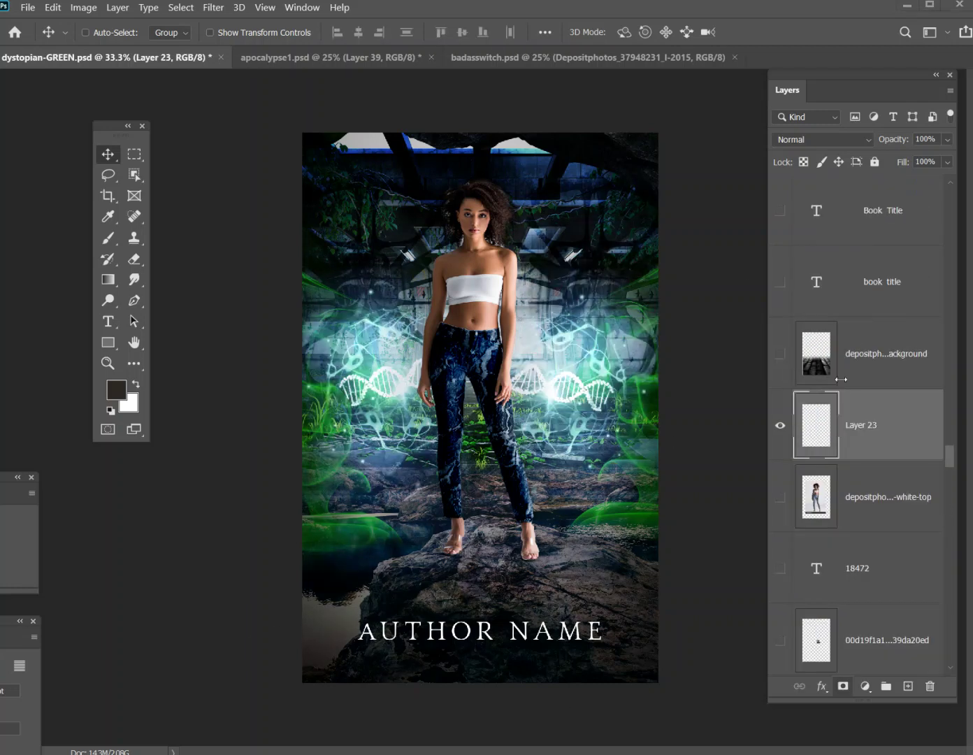
pyautogui.click(867, 355)
pyautogui.click(780, 355)
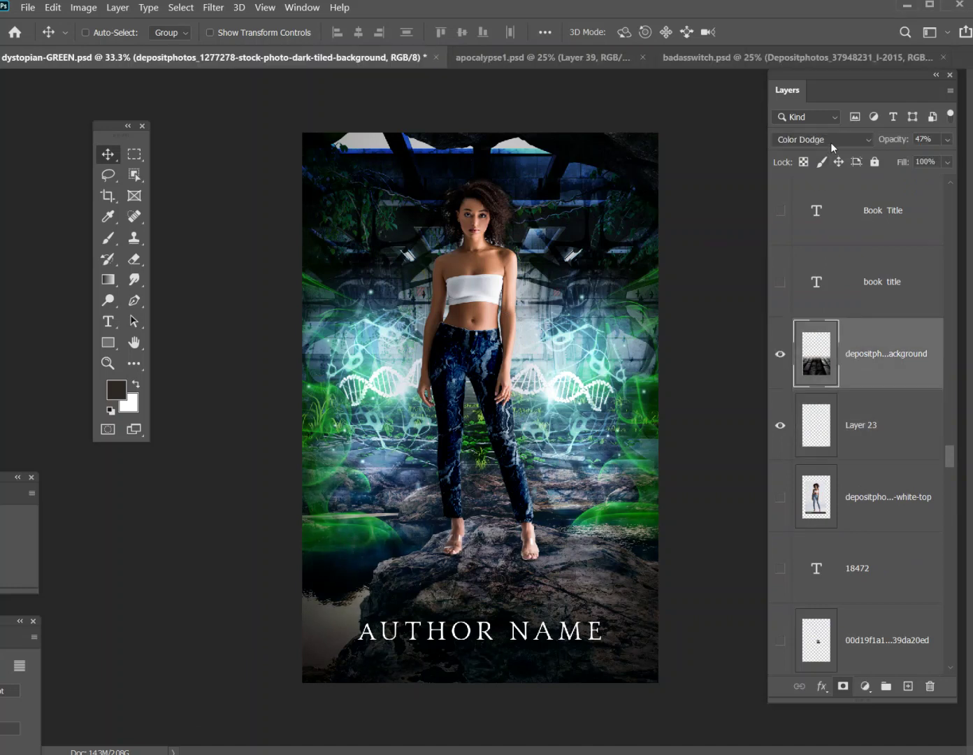
pyautogui.click(831, 143)
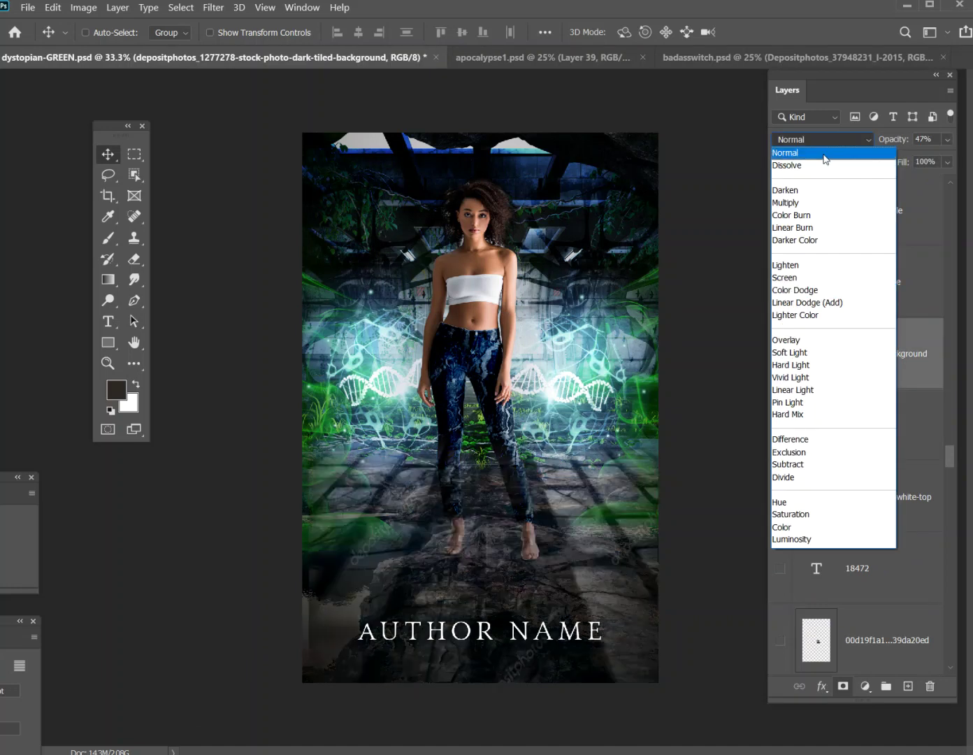
pyautogui.click(827, 152)
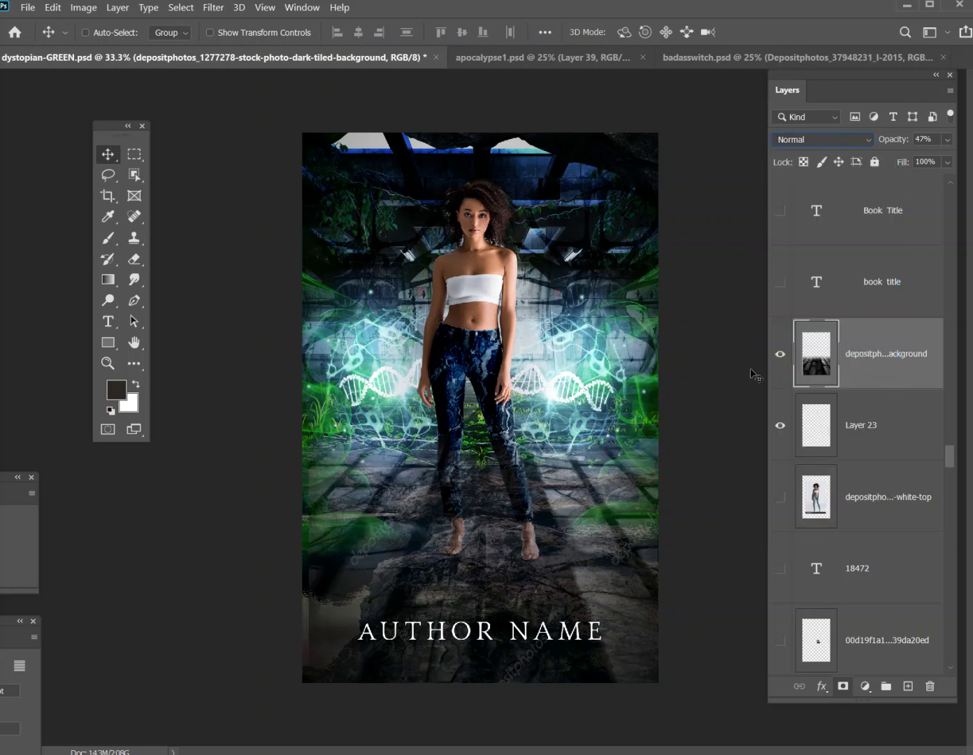
# Set the dark tiled background layer's blend mode to Color Dodge, and toggle its visibility off and on to compare.
pyautogui.click(829, 143)
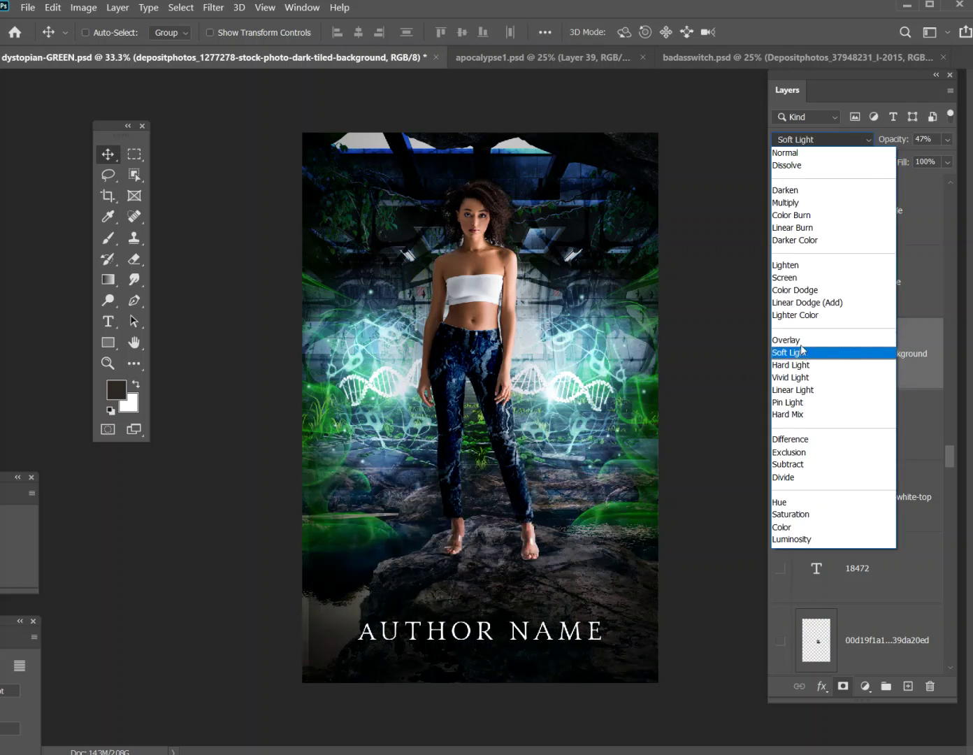
pyautogui.click(797, 290)
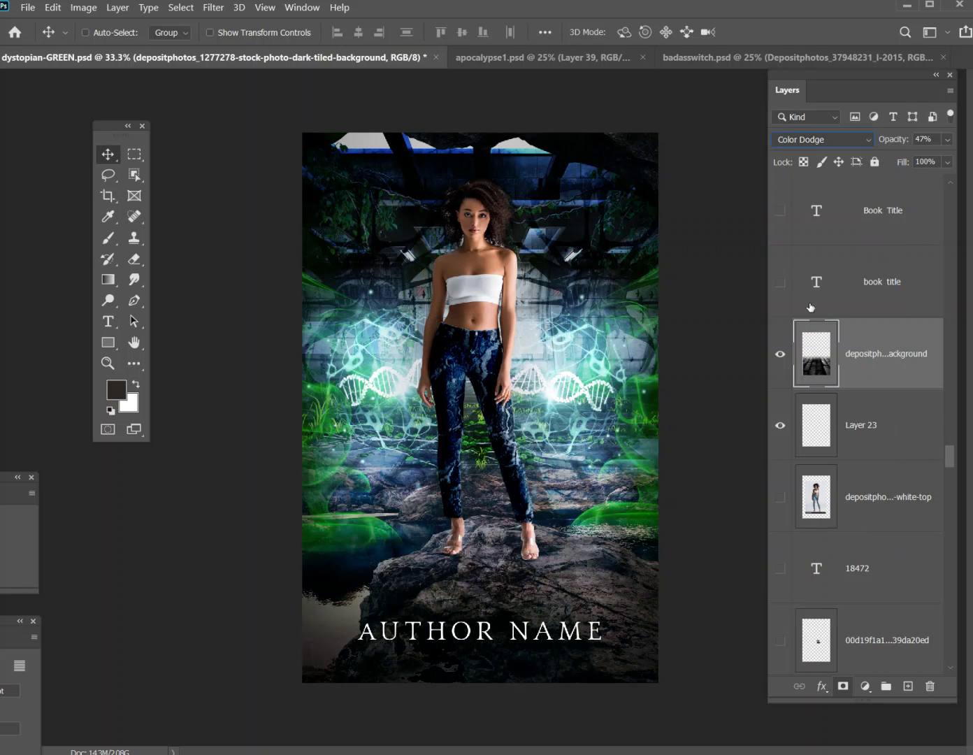
pyautogui.click(781, 359)
pyautogui.click(781, 357)
# Select the gray skylight openings on the Depositph...2015 copy layer with the Magic Wand and delete them.
pyautogui.scroll(5, 858, 380)
pyautogui.scroll(1, 863, 386)
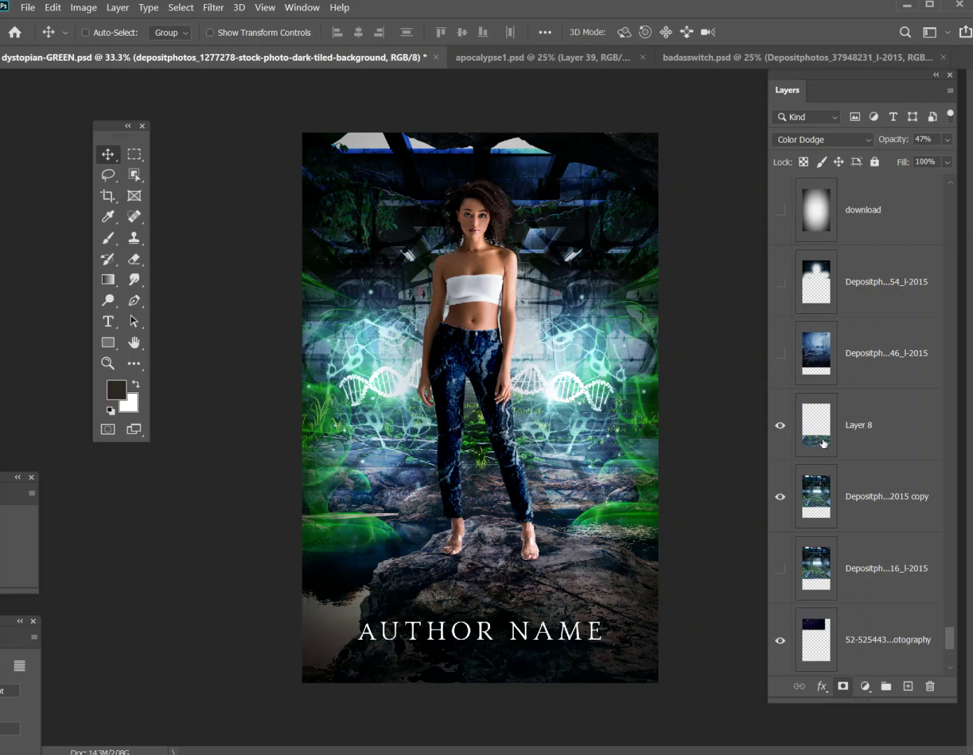
pyautogui.click(842, 497)
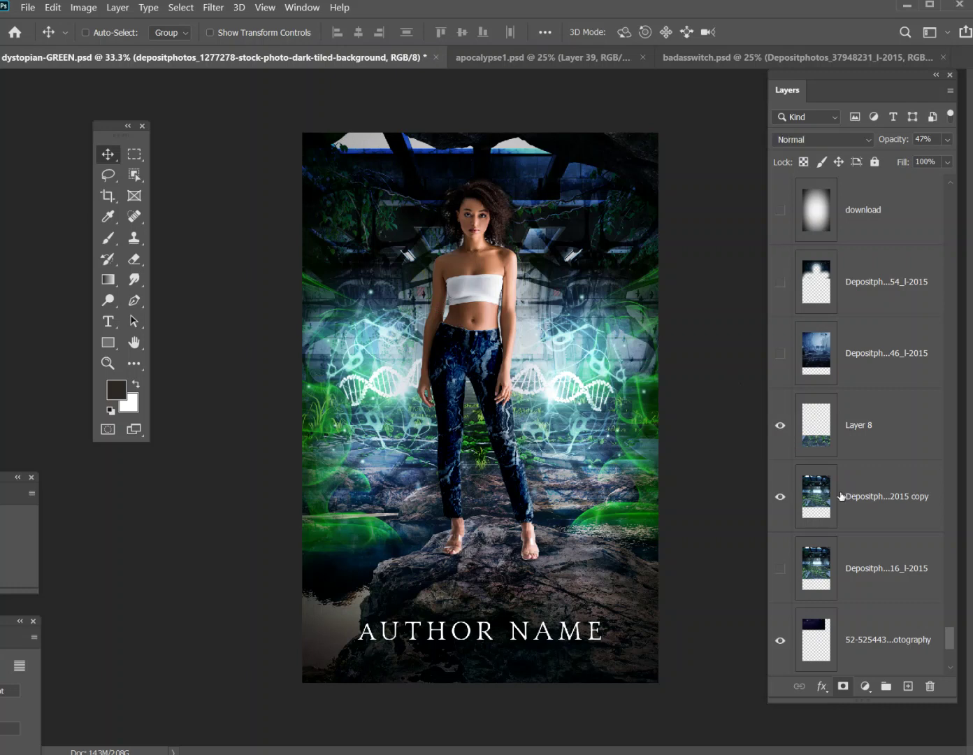
pyautogui.click(135, 180)
pyautogui.rightClick(135, 183)
pyautogui.click(176, 207)
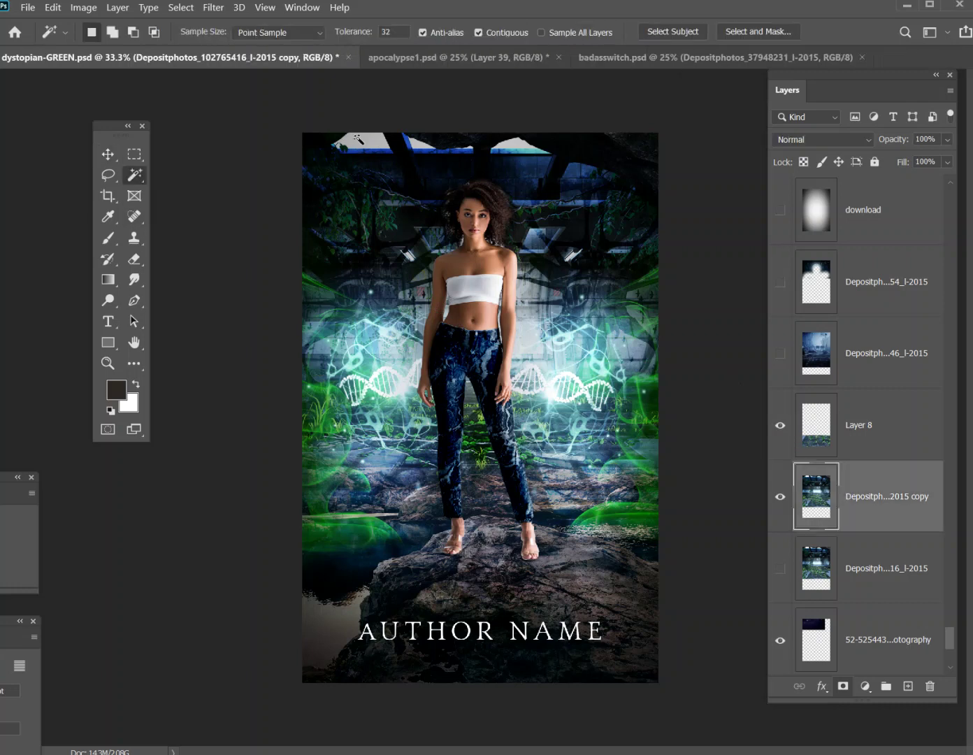
pyautogui.click(362, 144)
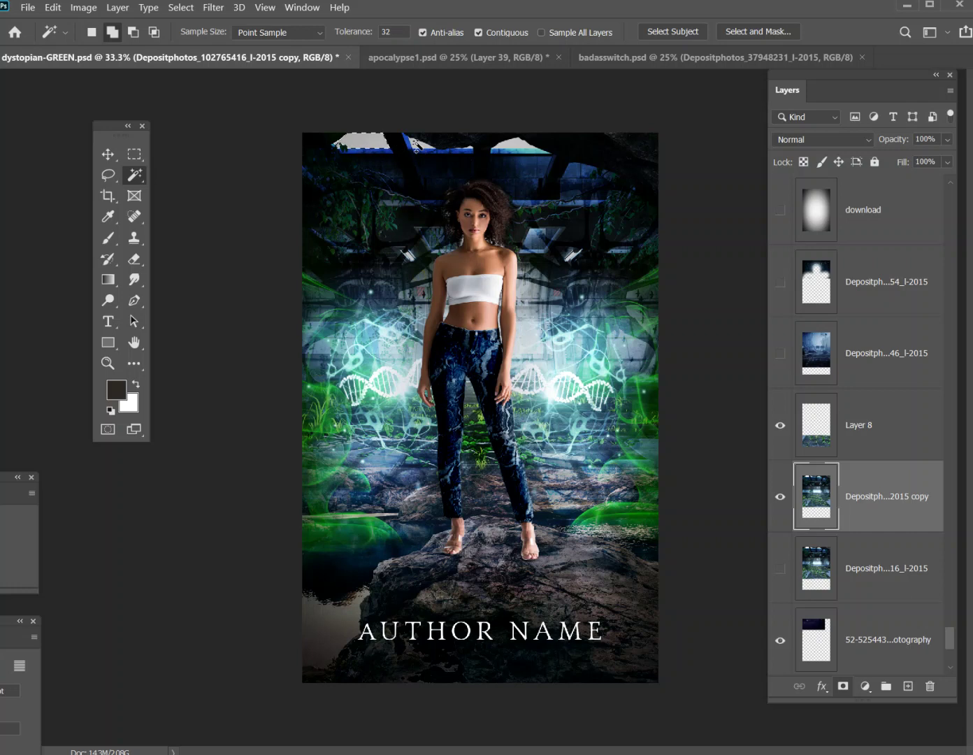
pyautogui.click(497, 147)
pyautogui.click(135, 259)
pyautogui.press('Delete')
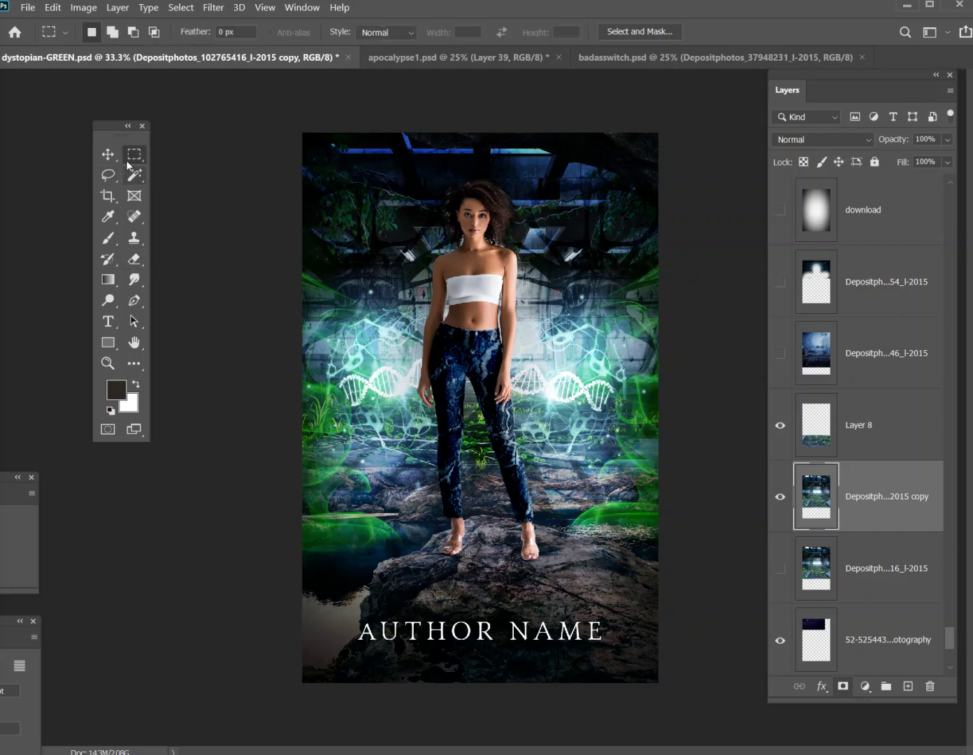
# Move the crescent moon and stars layer so the moon sits in the left skylight, and raise it above Depositph...16_l-2015.
pyautogui.click(108, 155)
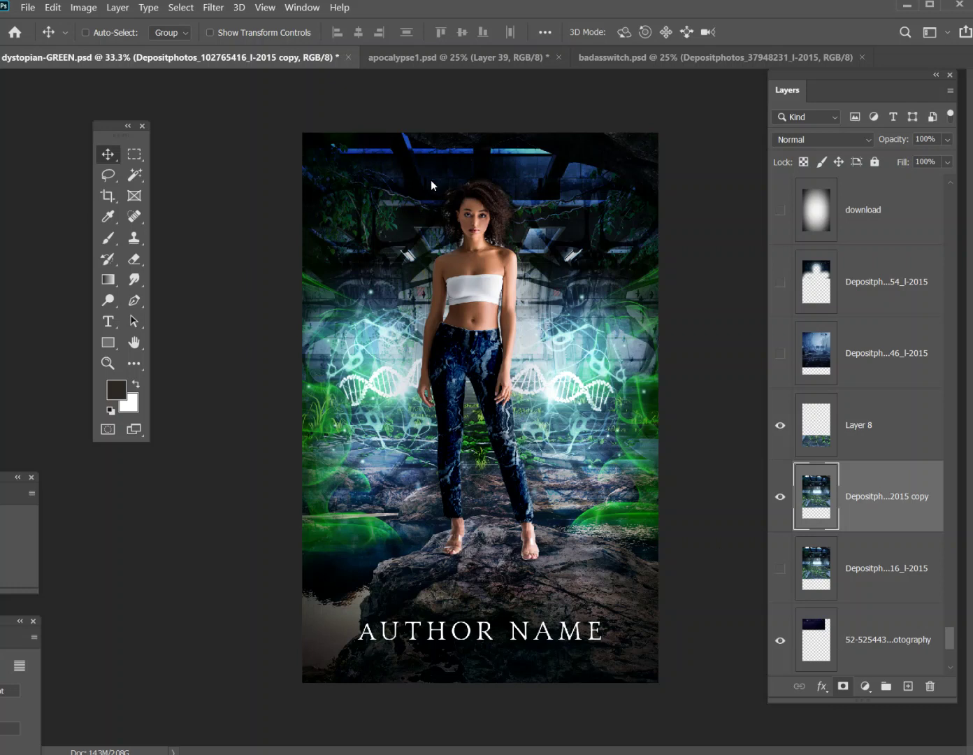
pyautogui.click(866, 640)
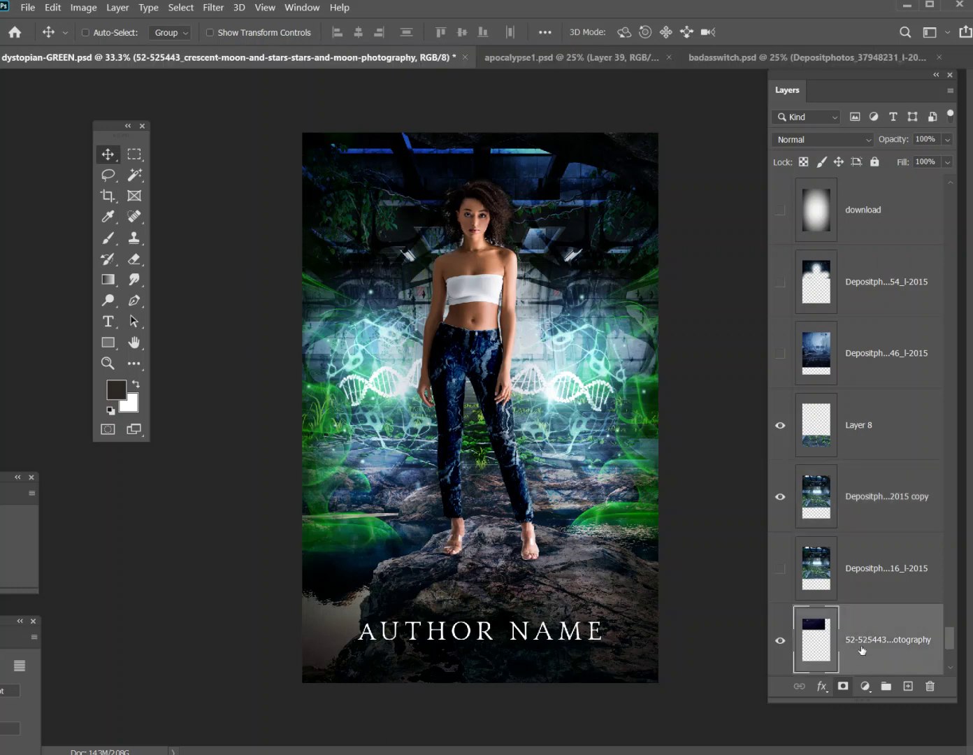
pyautogui.moveTo(363, 147); pyautogui.dragTo(421, 172)
pyautogui.hotkey('ctrl', ']')
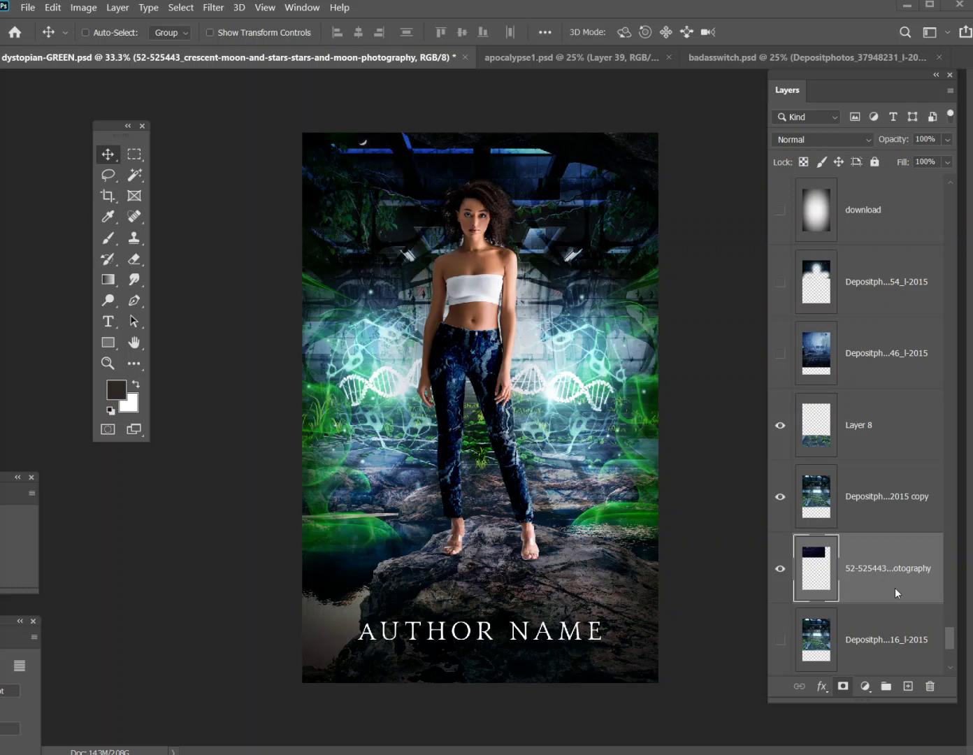
pyautogui.scroll(3, 838, 443)
pyautogui.scroll(4, 839, 420)
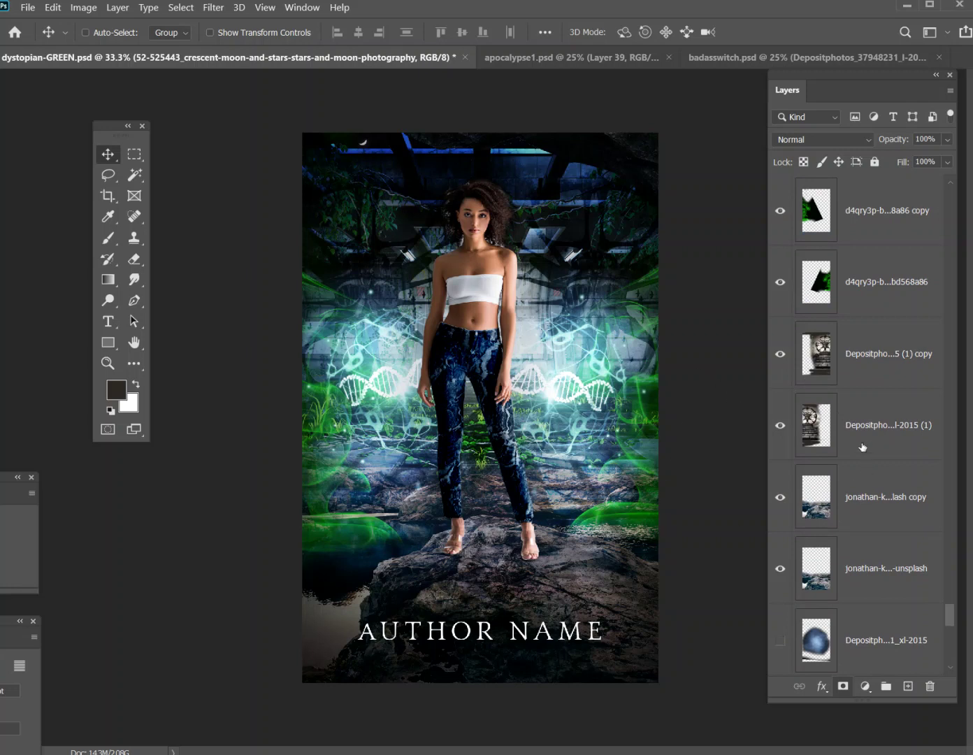
# Select the woman's layer, Layer 40 copy, and toggle the visibility of its clipped texture layer, 3e6a2...8109c, to compare.
pyautogui.scroll(15, 863, 448)
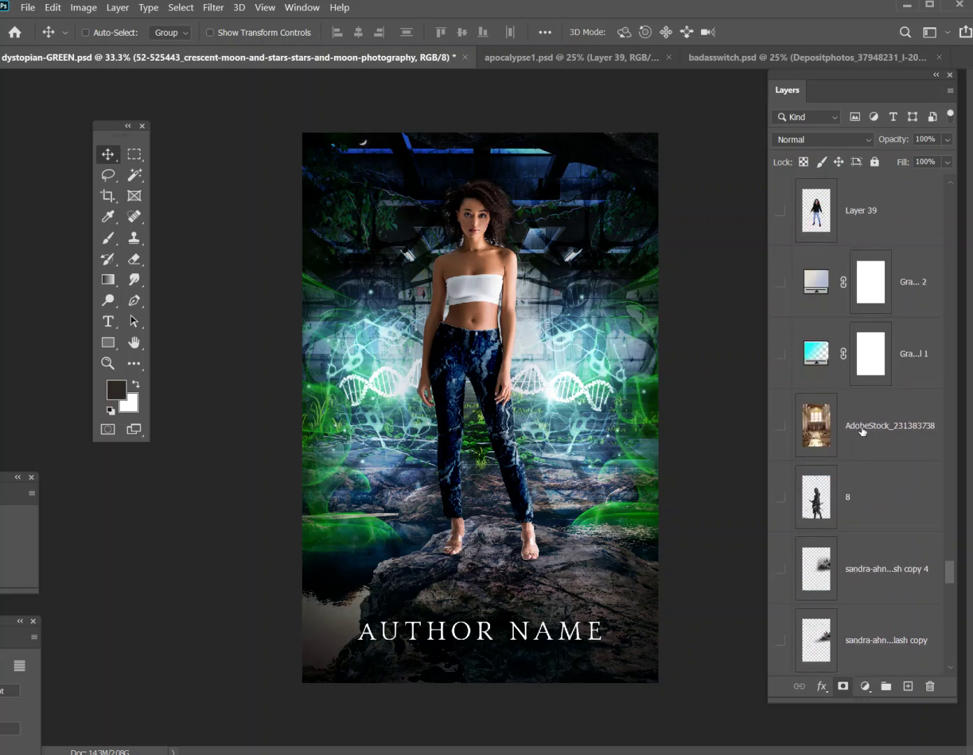
pyautogui.scroll(15, 863, 432)
pyautogui.scroll(10, 865, 419)
pyautogui.click(845, 362)
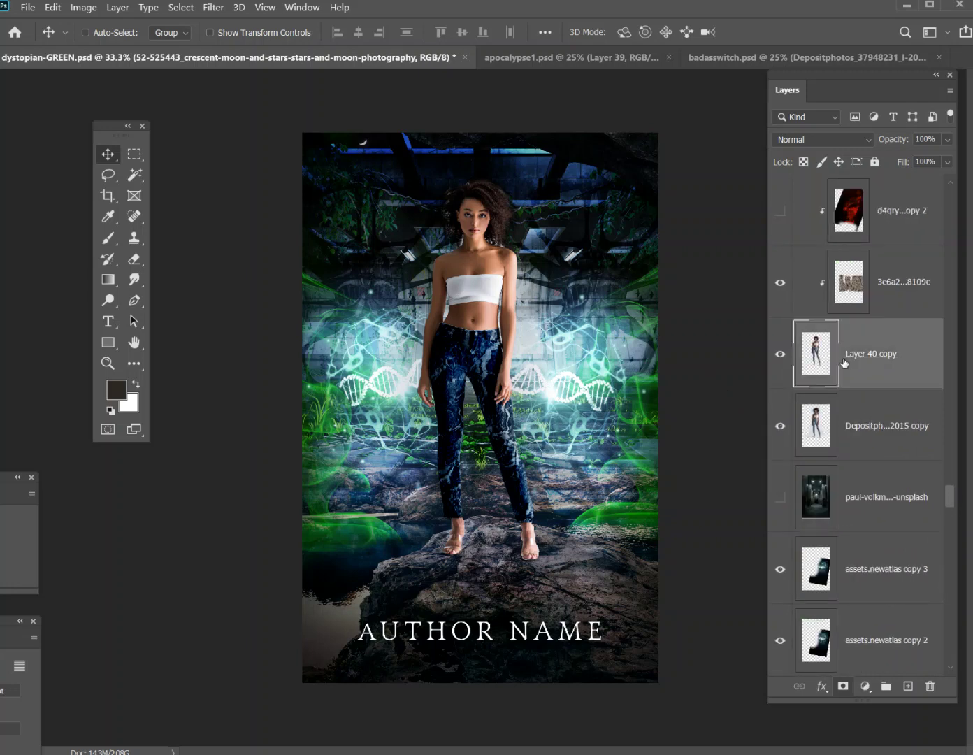
pyautogui.click(782, 284)
# Show the red smoke layer d4qry...opy 2, clipped to the woman's layer, Layer 40 copy.
pyautogui.scroll(5, 797, 300)
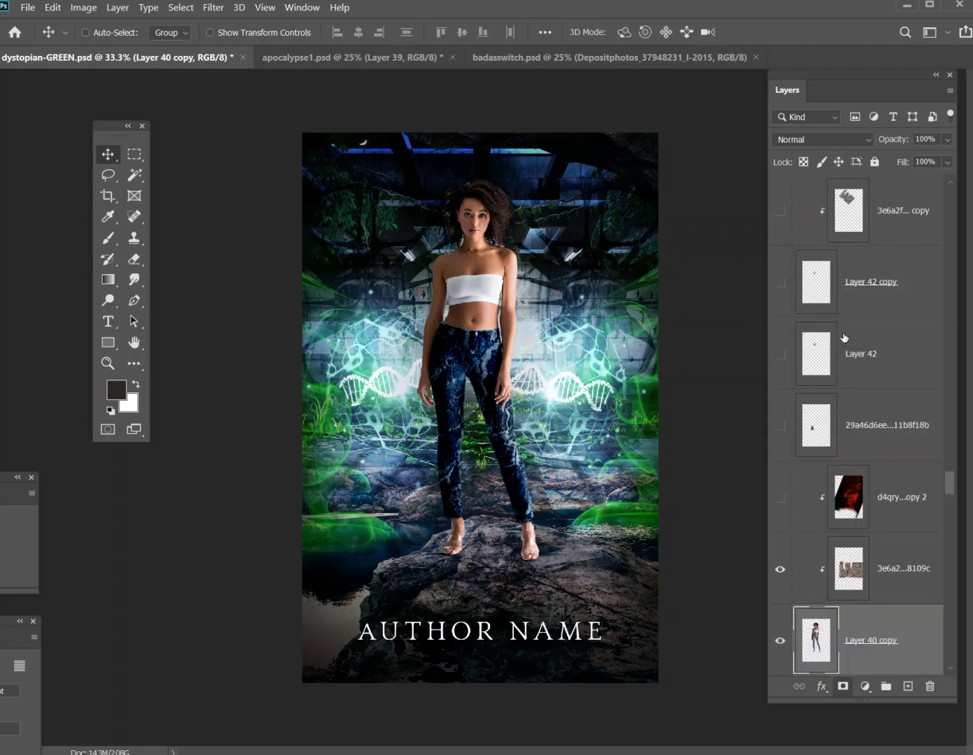
pyautogui.scroll(3, 836, 365)
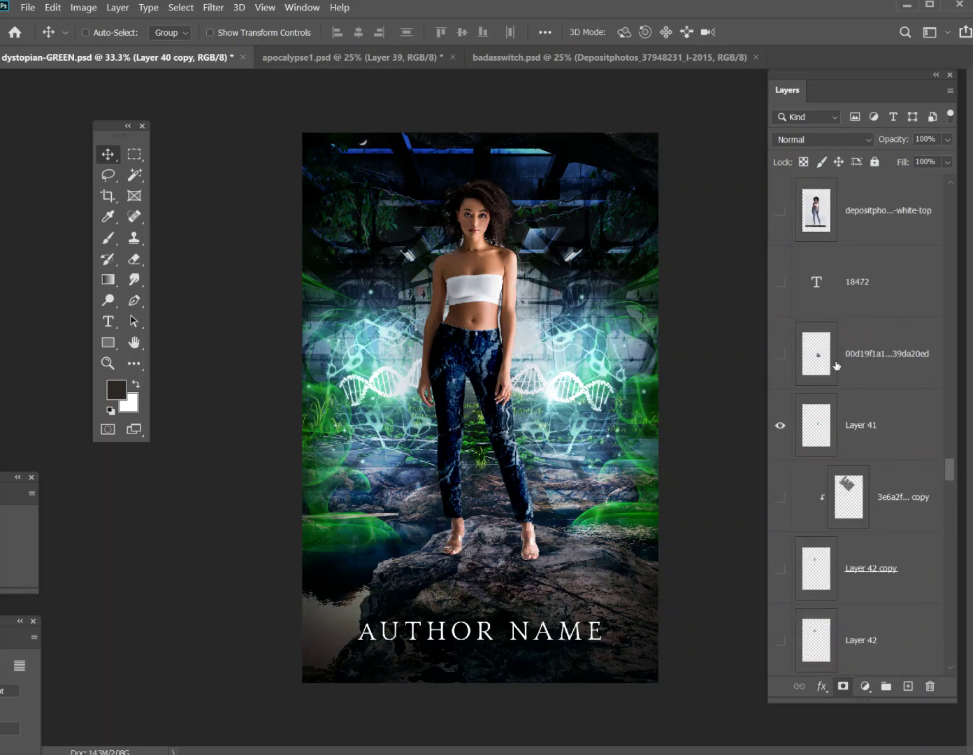
pyautogui.scroll(4, 830, 360)
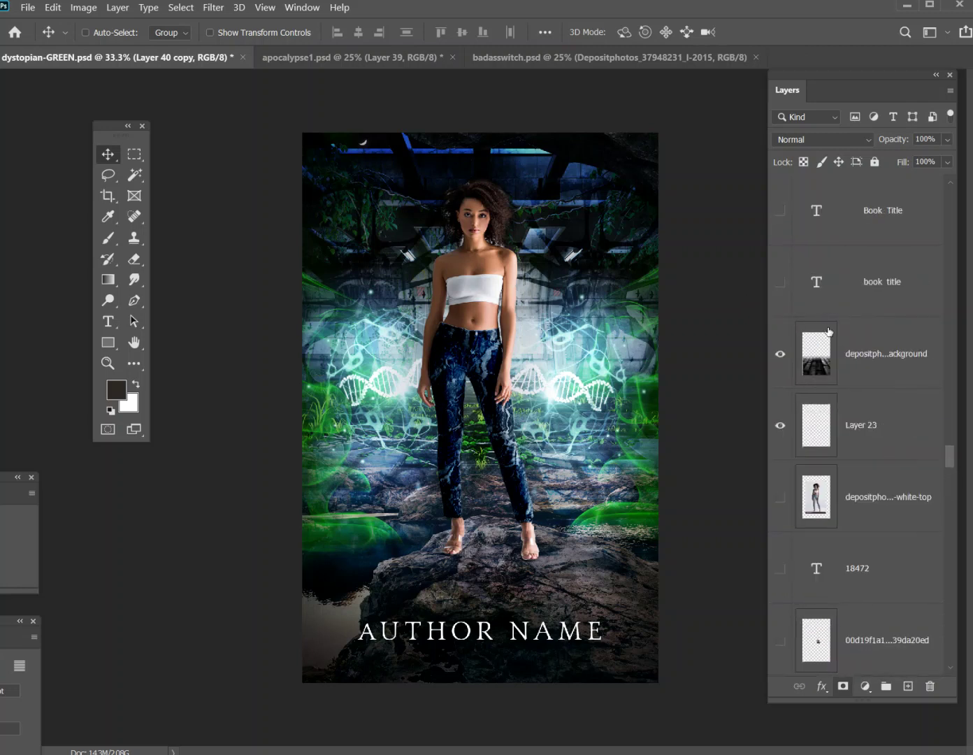
pyautogui.scroll(-3, 847, 410)
pyautogui.scroll(-7, 848, 410)
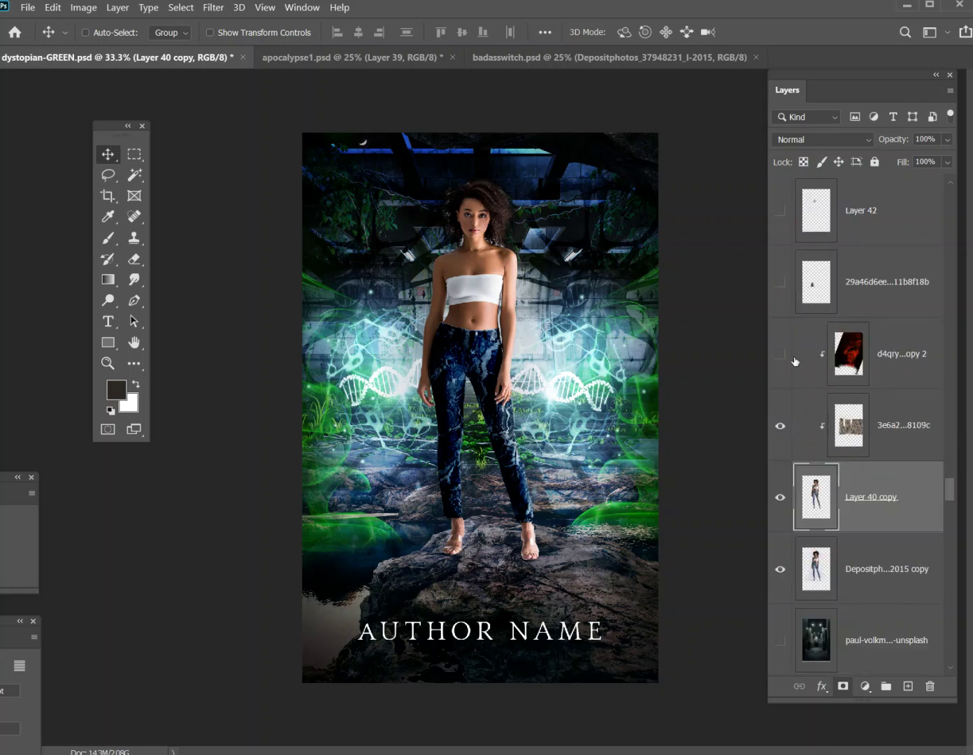
pyautogui.click(781, 356)
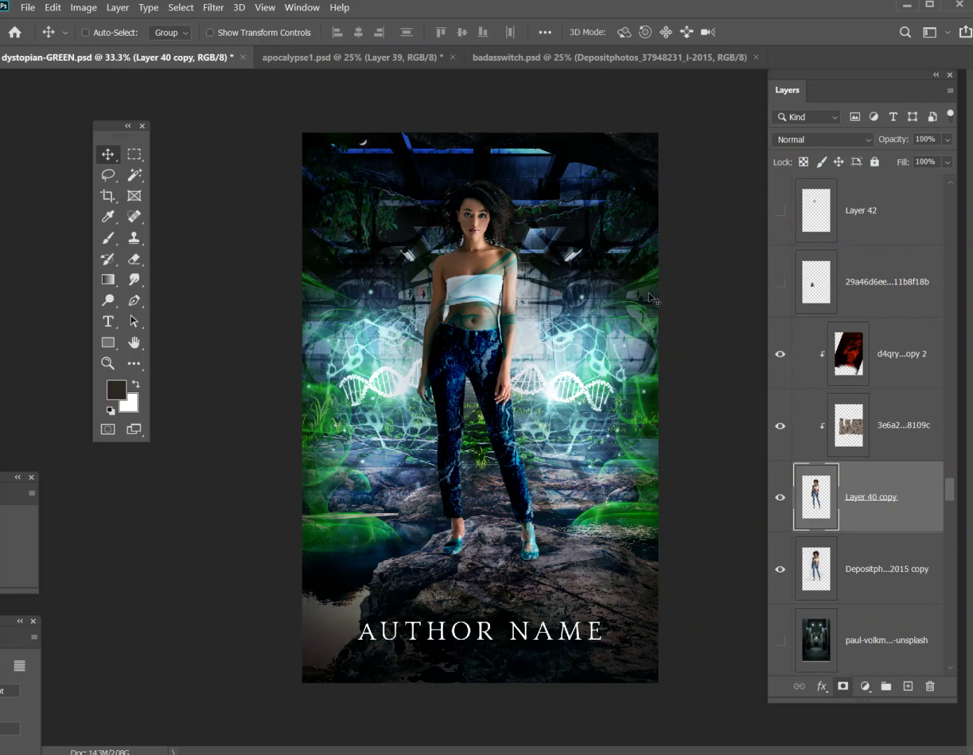
# Move the clipped smoke layer d4qry...opy 2 down over the woman's torso and arm.
pyautogui.click(266, 12)
pyautogui.click(297, 119)
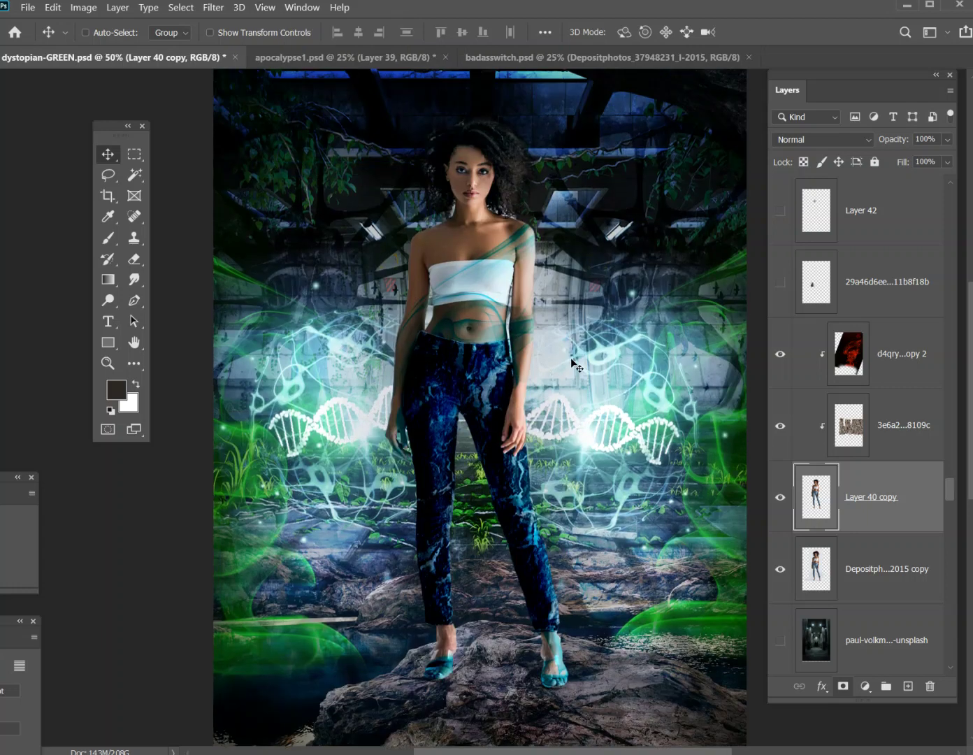
pyautogui.scroll(1, 570, 358)
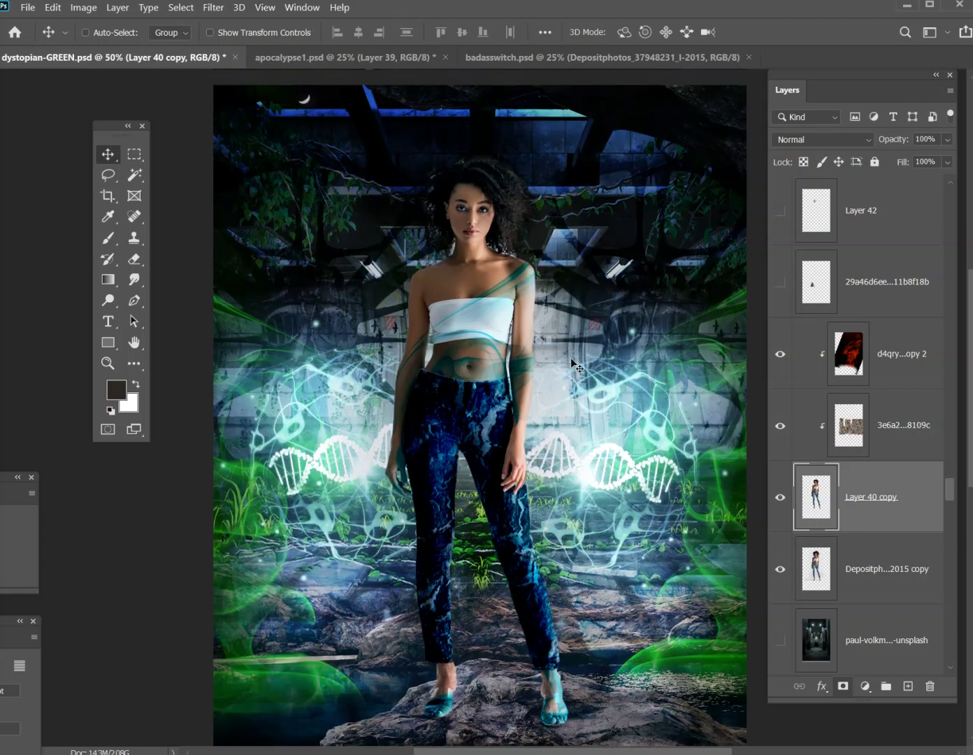
pyautogui.click(871, 360)
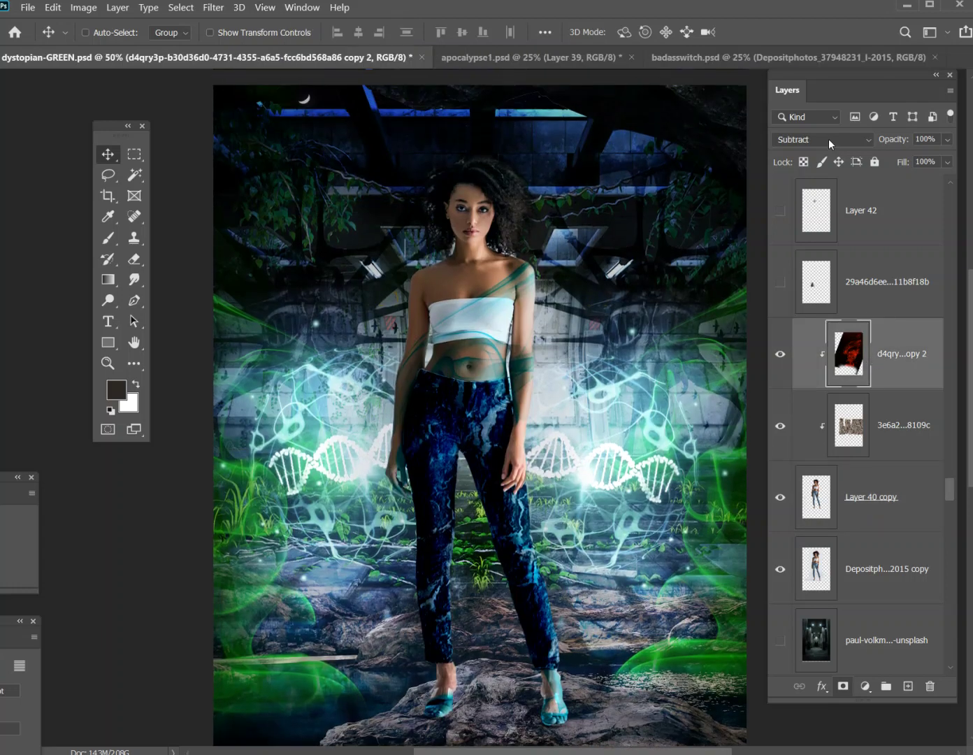
pyautogui.moveTo(465, 367); pyautogui.dragTo(464, 420)
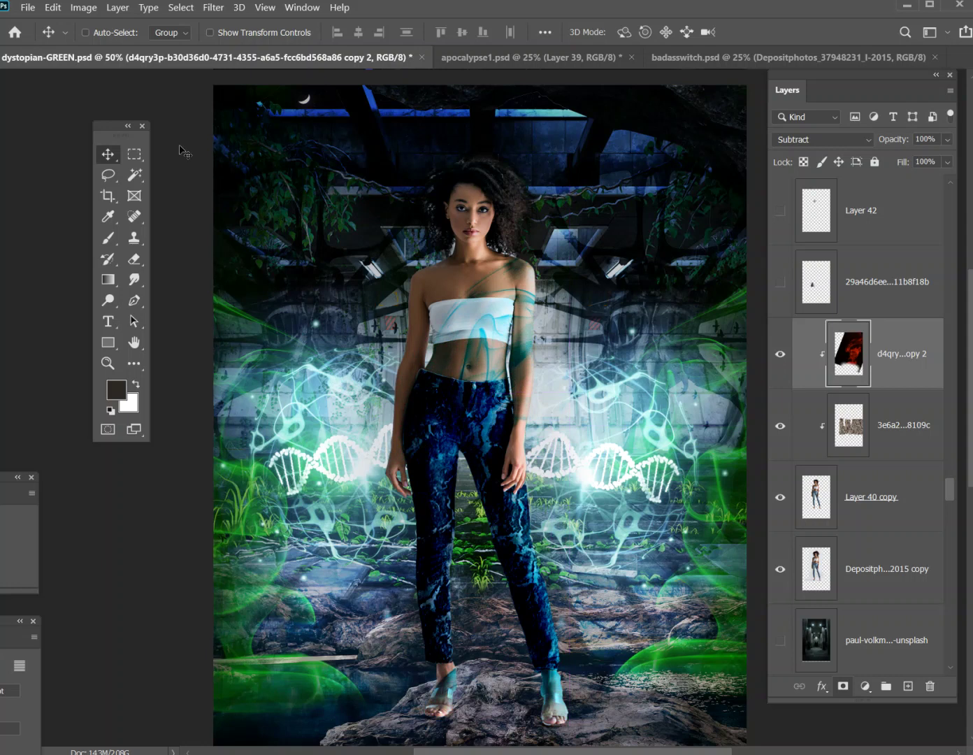
# Apply a Hue/Saturation adjustment with Hue +82 to the clipped smoke layer d4qry...opy 2.
pyautogui.click(82, 7)
pyautogui.moveTo(112, 45)
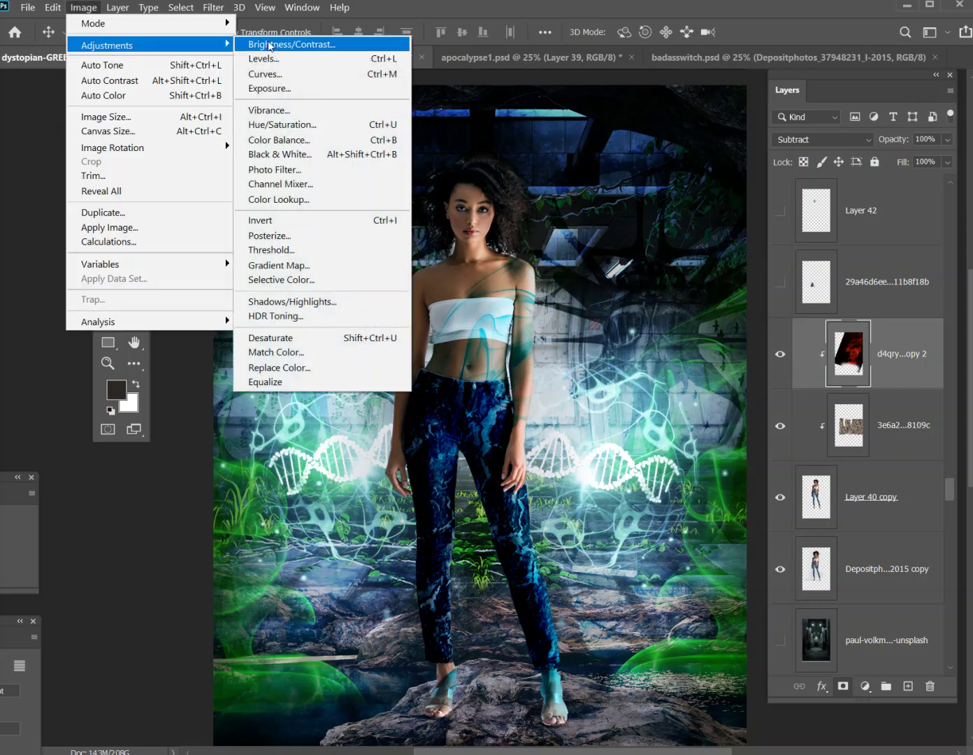
pyautogui.click(286, 125)
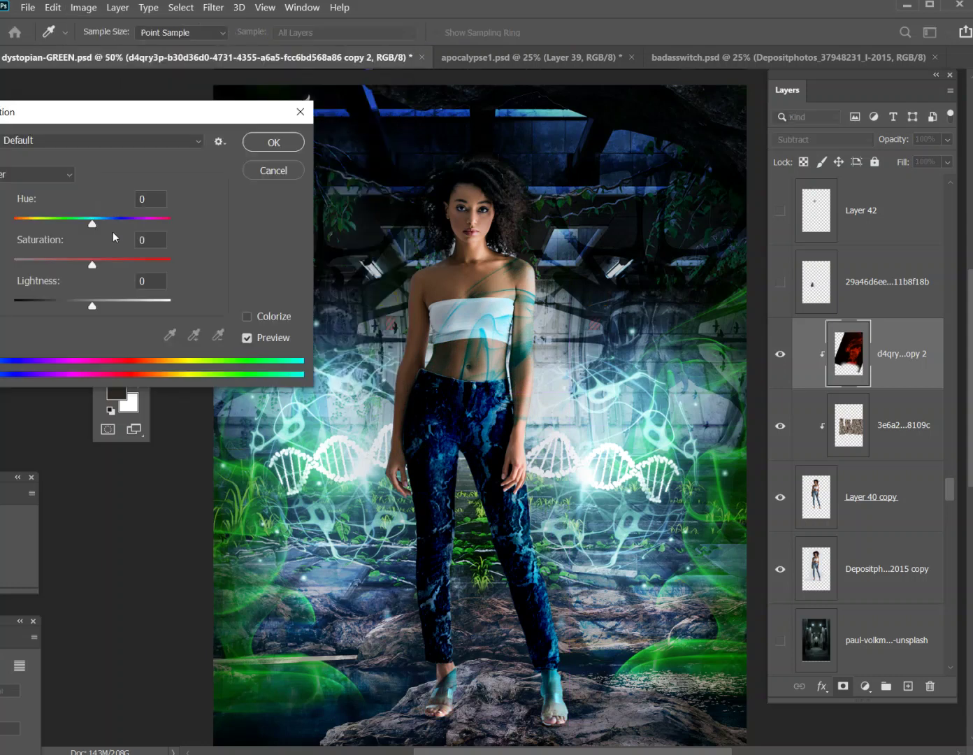
pyautogui.click(94, 224)
pyautogui.moveTo(95, 226); pyautogui.dragTo(139, 231)
pyautogui.click(275, 144)
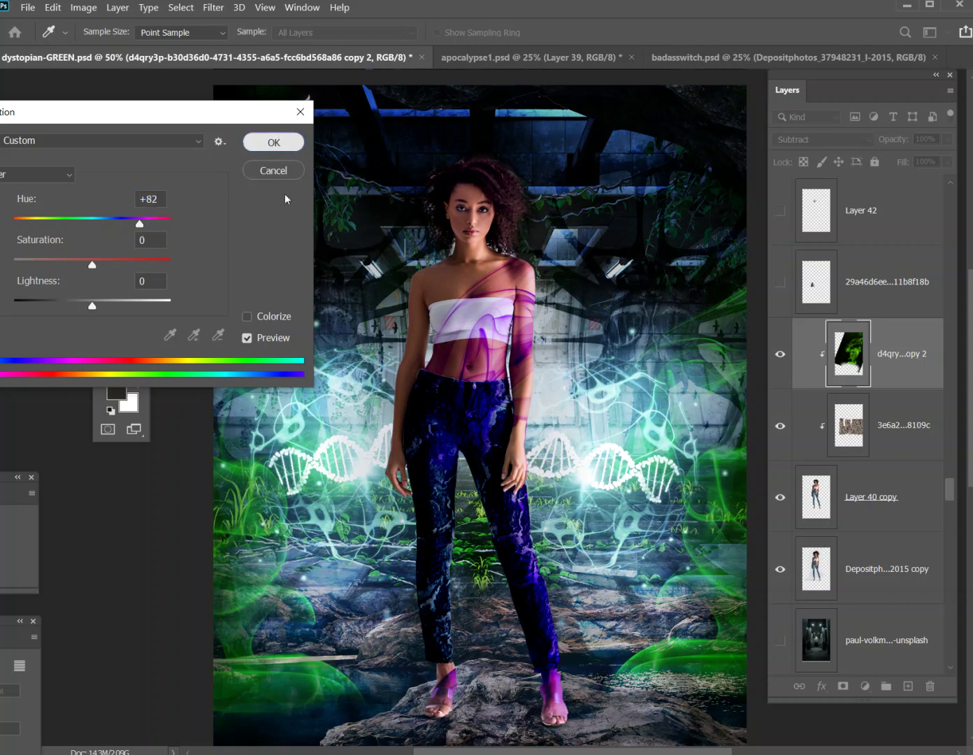
# Desaturate the clipped smoke layer d4qry...opy 2 with a Hue/Saturation adjustment, setting Saturation to -100.
pyautogui.click(265, 7)
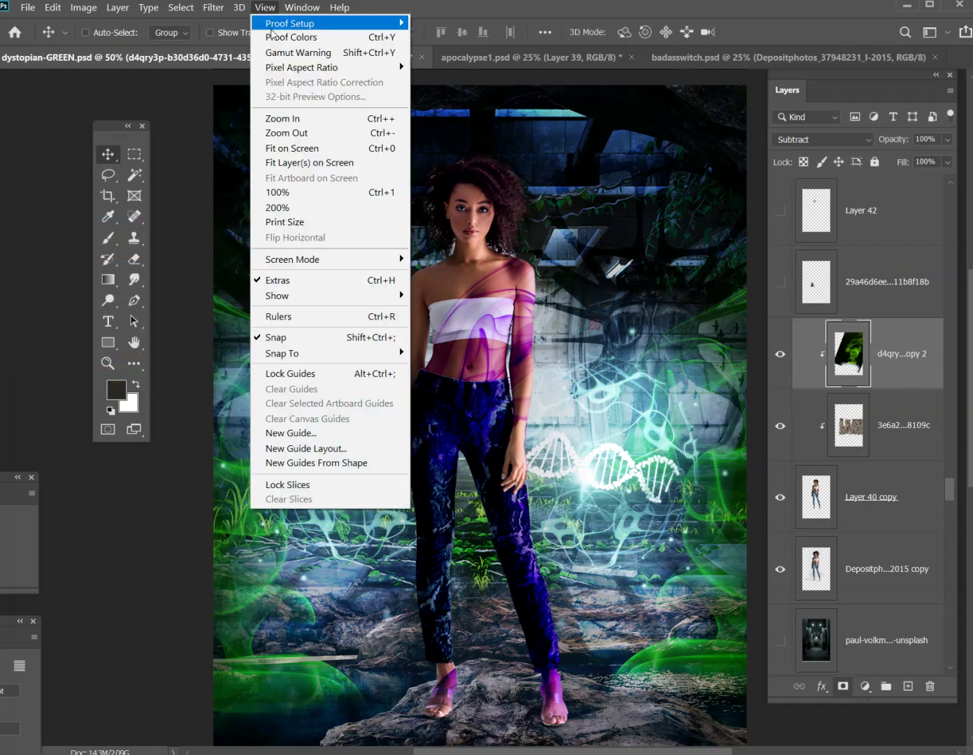
pyautogui.click(301, 133)
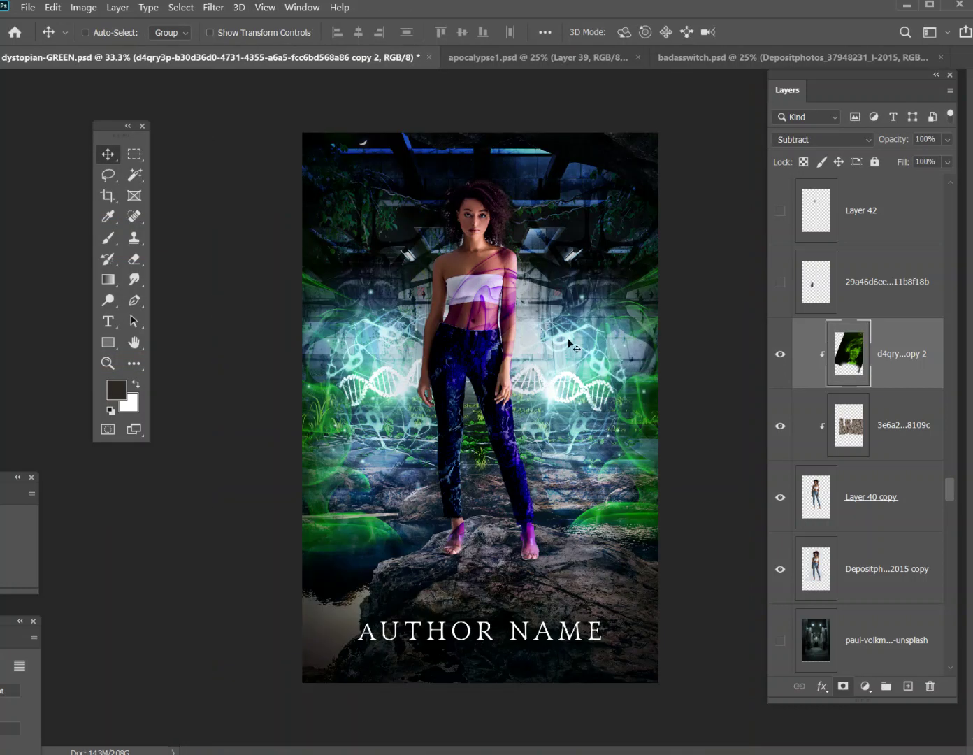
pyautogui.click(83, 7)
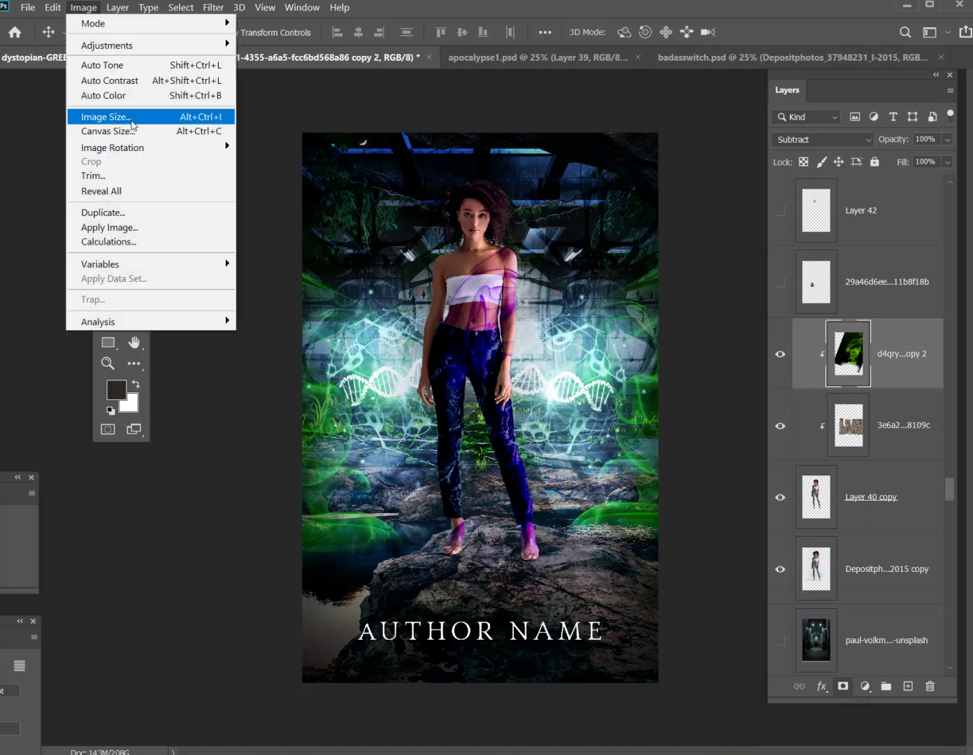
pyautogui.moveTo(223, 45)
pyautogui.click(312, 126)
pyautogui.moveTo(92, 265); pyautogui.dragTo(4, 271)
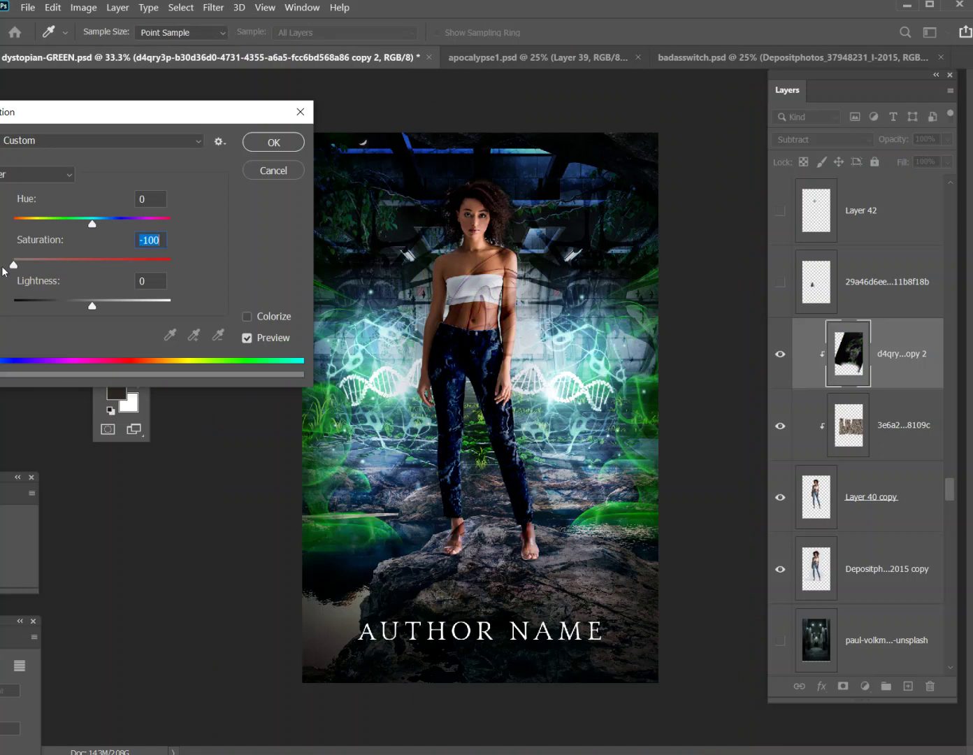
pyautogui.click(260, 147)
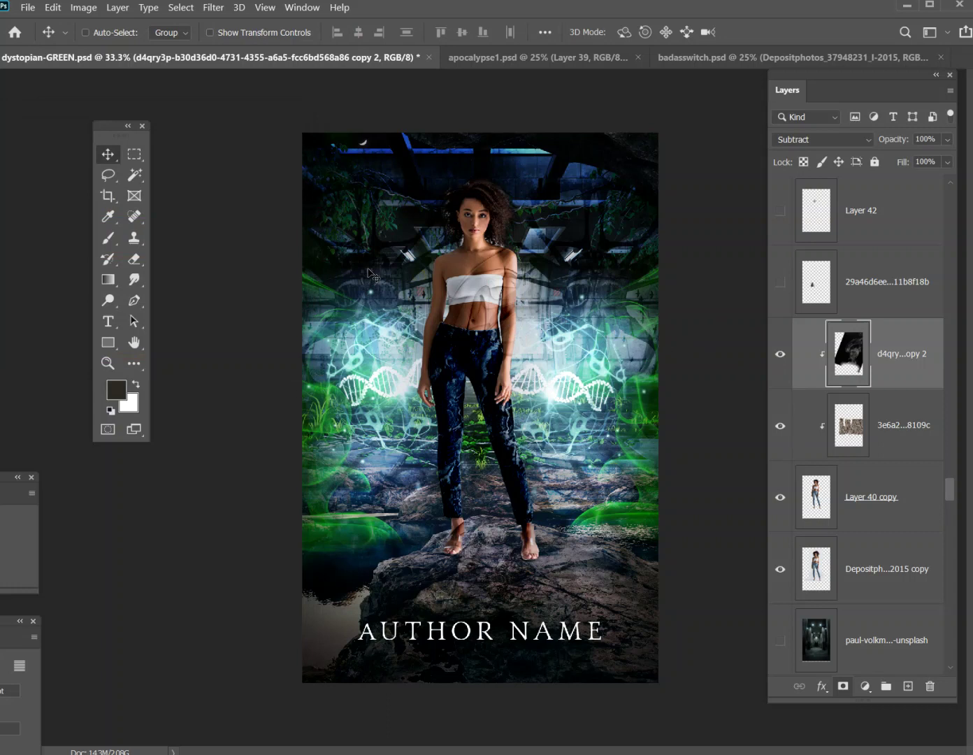
# Show the gas mask layer 00d19f1a1...39da20ed near the woman's hand to preview it, and hide it again.
pyautogui.scroll(4, 842, 331)
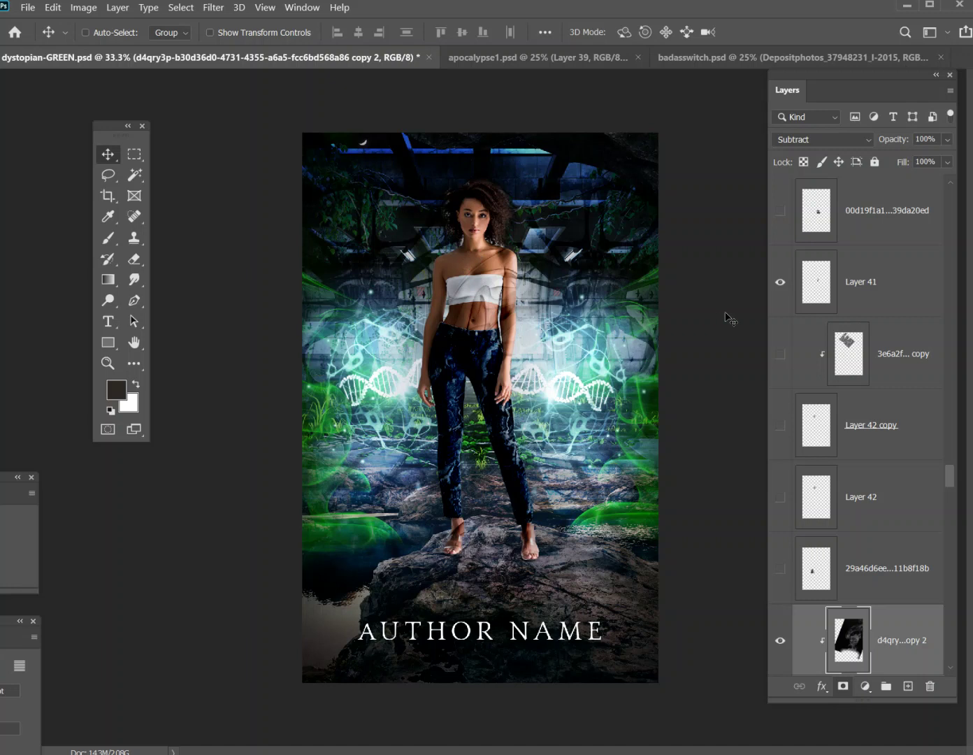
pyautogui.scroll(1, 798, 321)
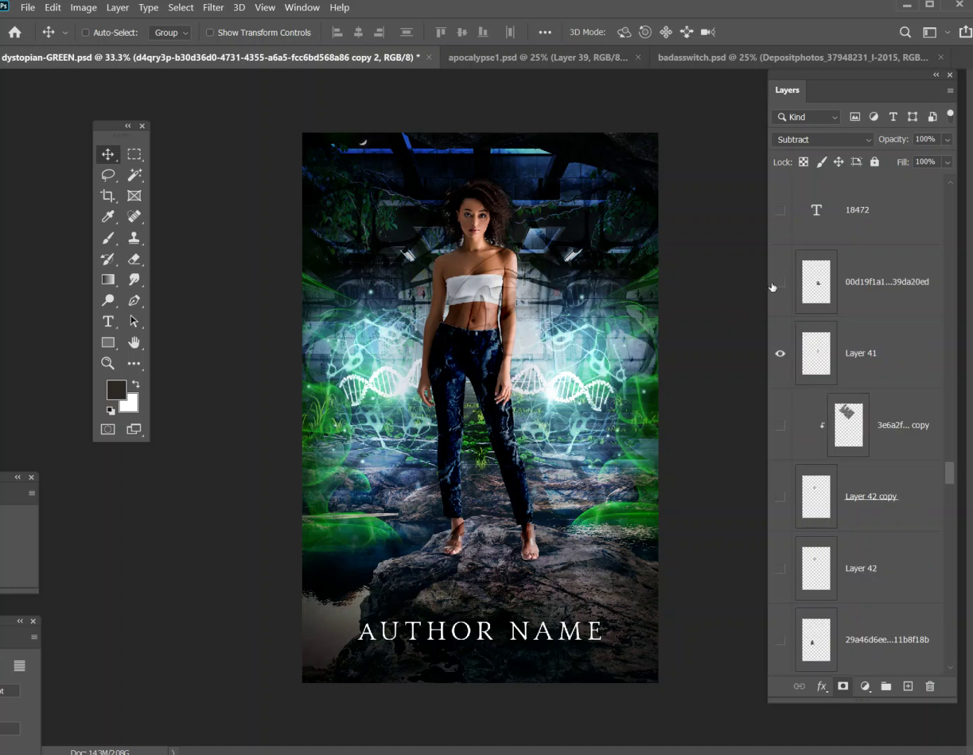
pyautogui.click(781, 284)
pyautogui.click(780, 284)
pyautogui.click(780, 284)
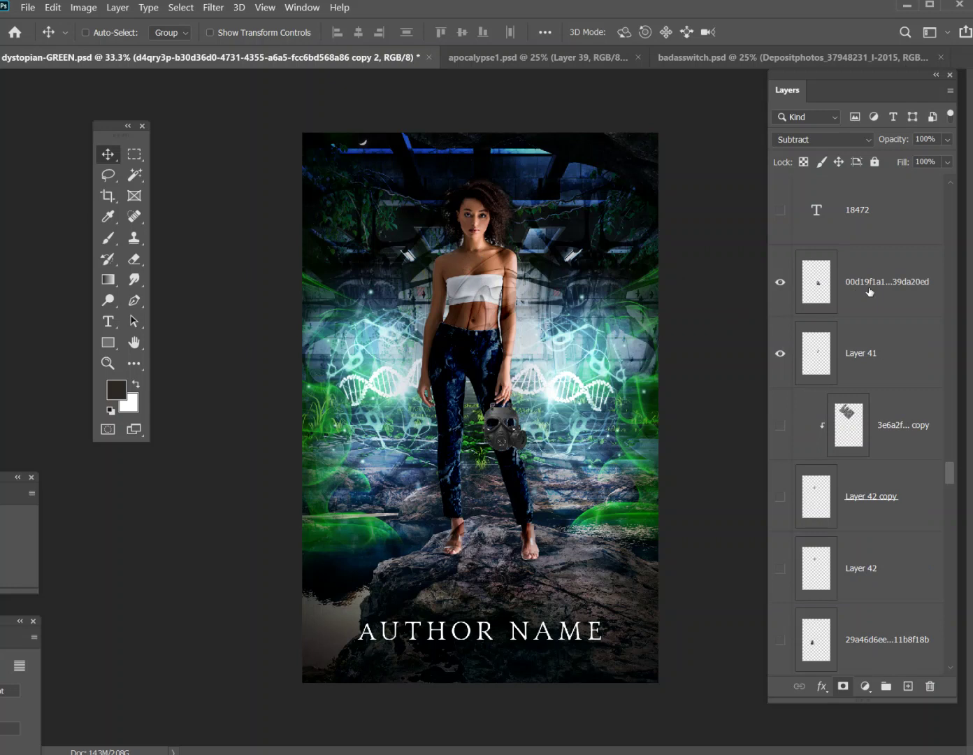
pyautogui.click(868, 291)
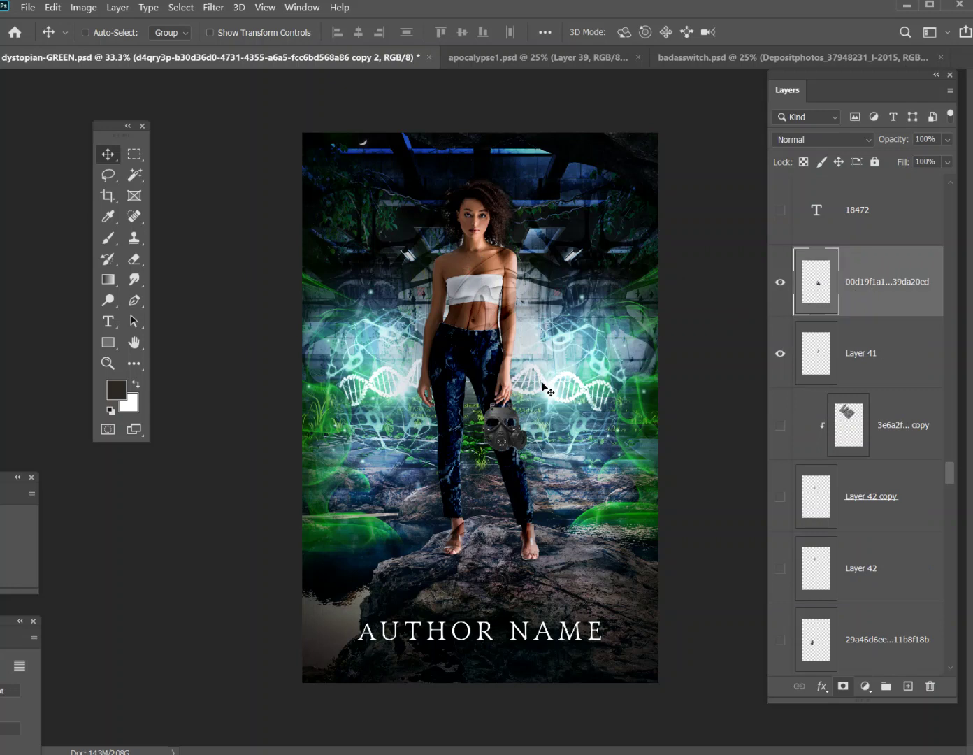
pyautogui.click(781, 283)
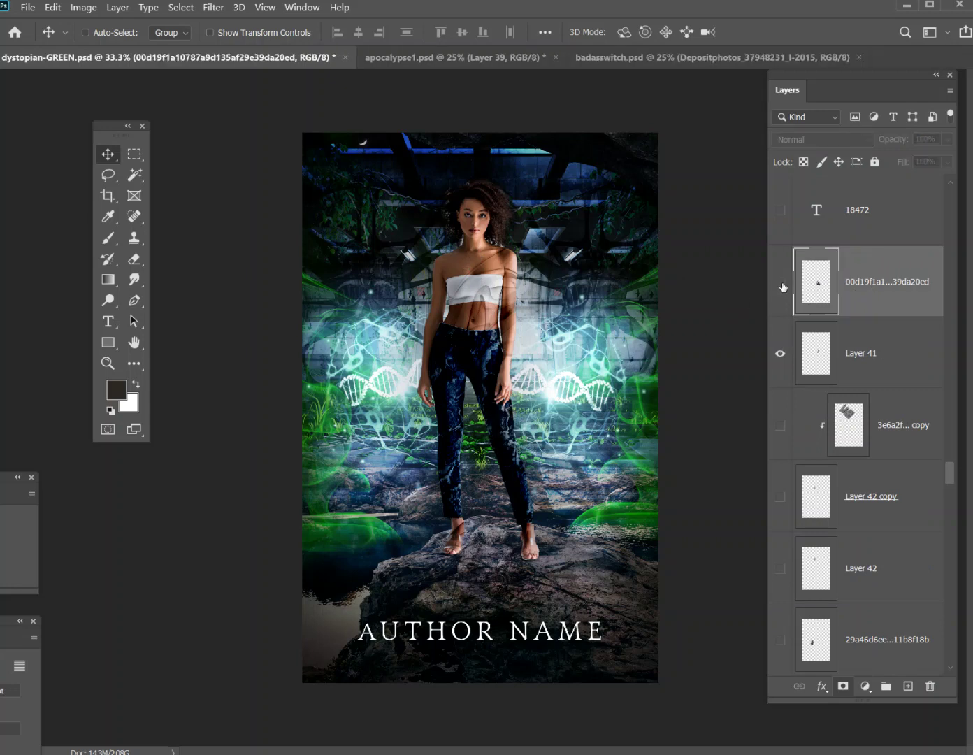
# Show the other gas mask layer, 29a46d6ee...11b8f18b, and nudge it into place at the woman's hand.
pyautogui.click(778, 568)
pyautogui.scroll(-2, 870, 560)
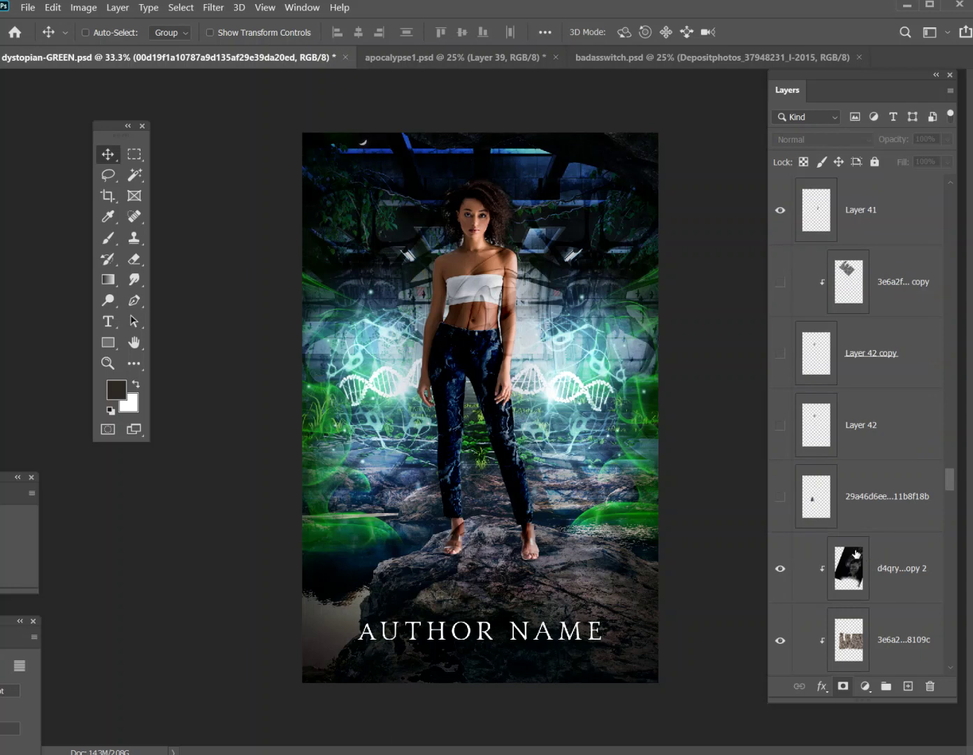
pyautogui.click(780, 497)
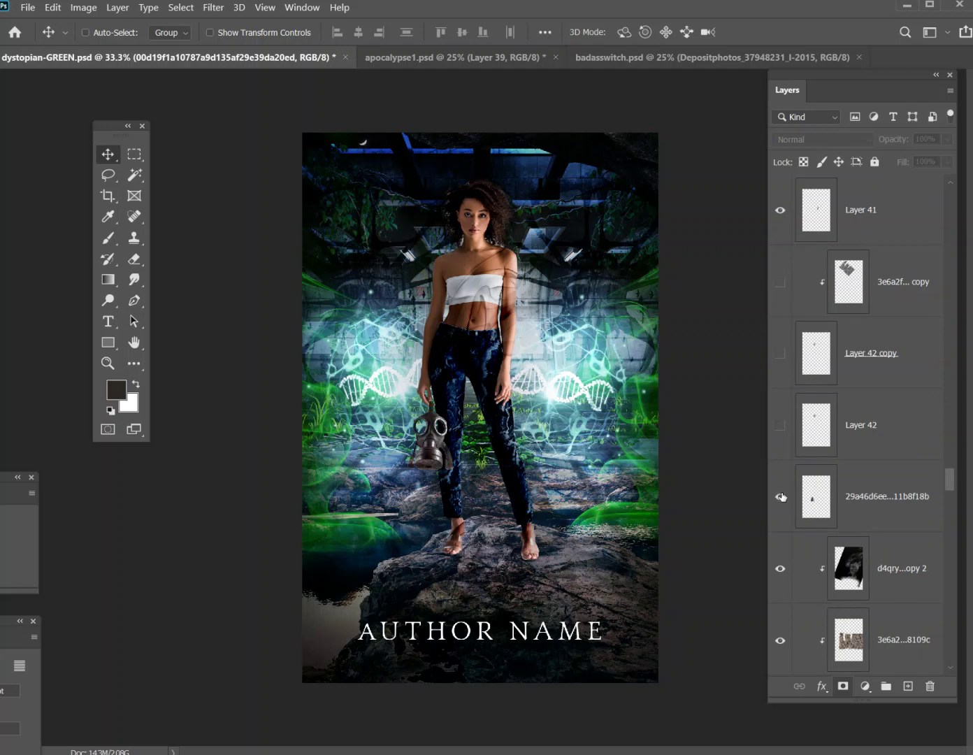
pyautogui.click(865, 504)
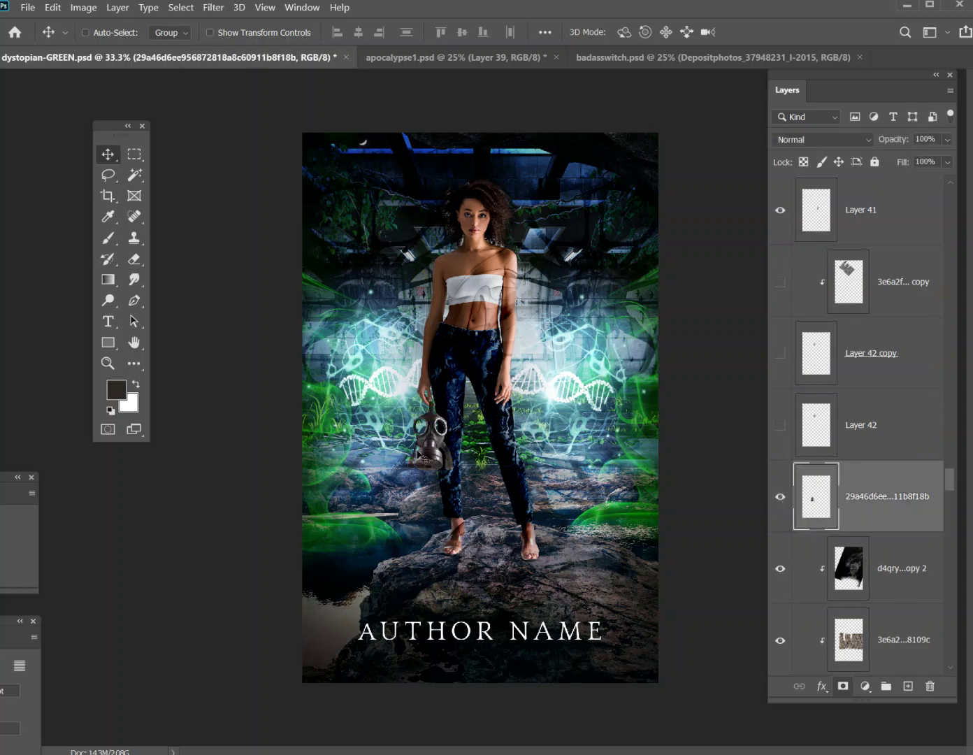
pyautogui.moveTo(458, 455); pyautogui.dragTo(461, 451)
# Move the Hue/Saturation, gradient and color fill layers directly above depositph...ackground, and show the Hue/Saturation layer.
pyautogui.scroll(6, 847, 448)
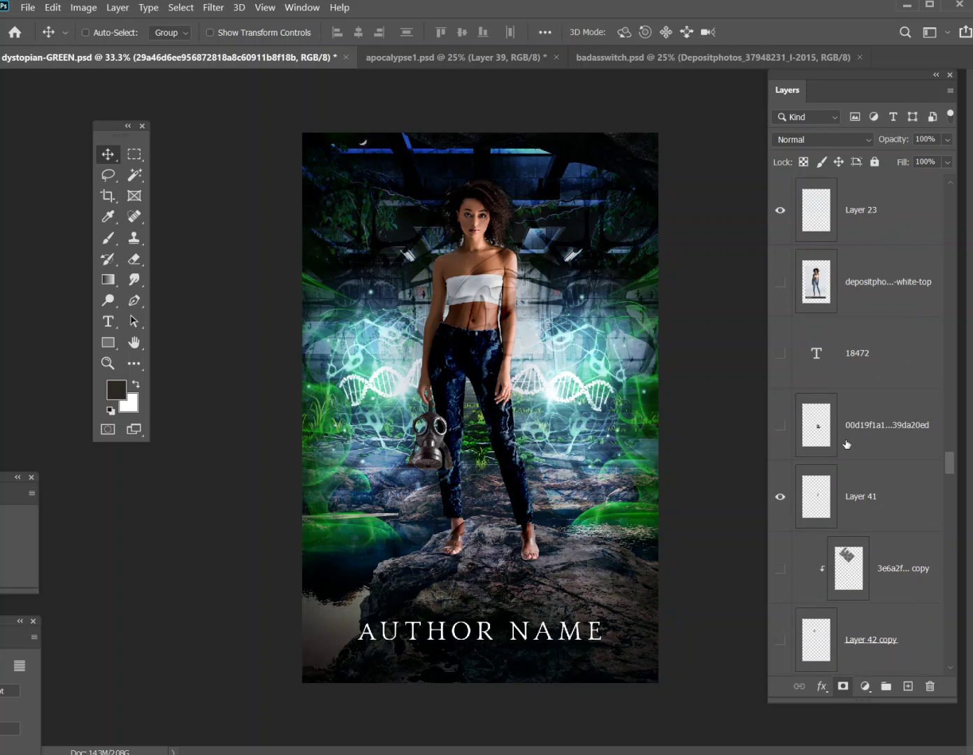
pyautogui.keyDown('ctrl'); pyautogui.click(505, 398); pyautogui.keyUp('ctrl')
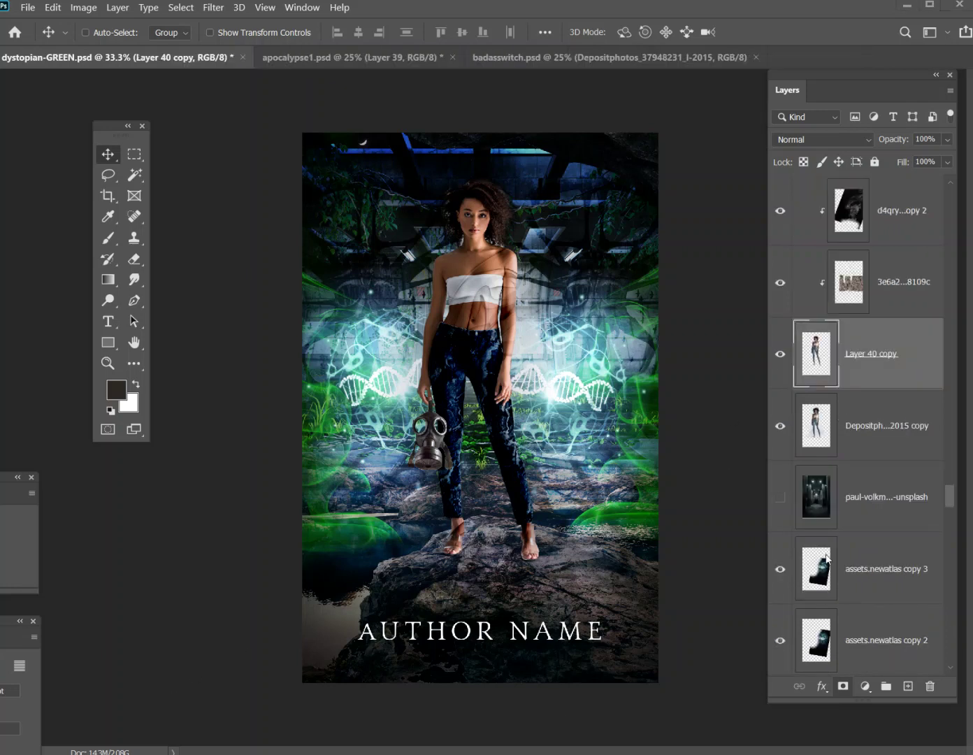
pyautogui.scroll(14, 854, 433)
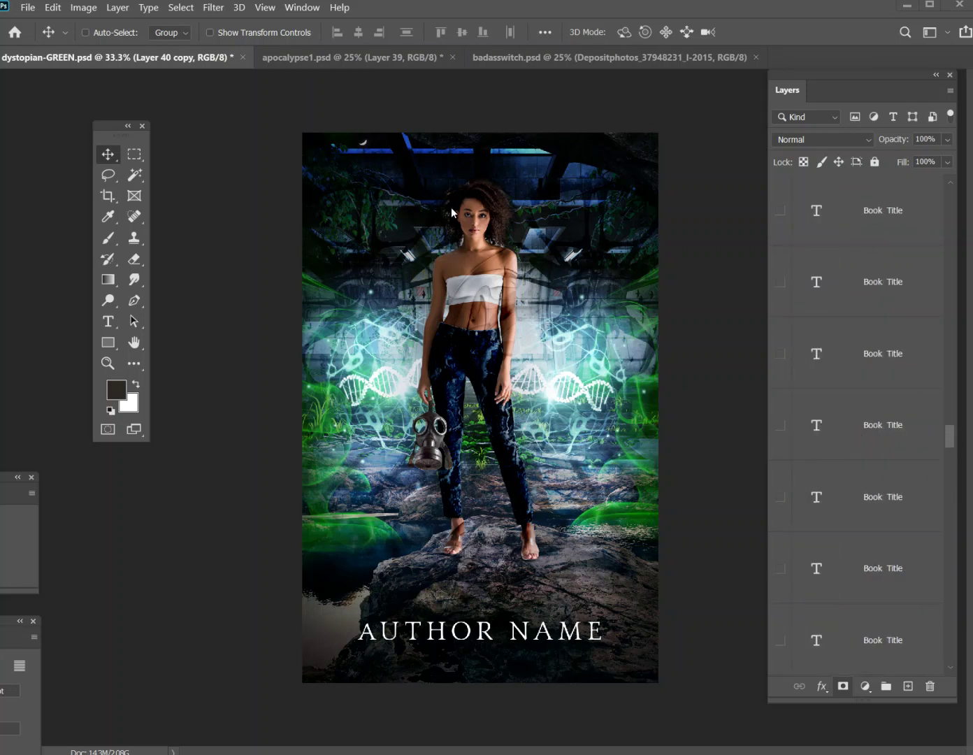
pyautogui.scroll(4, 825, 413)
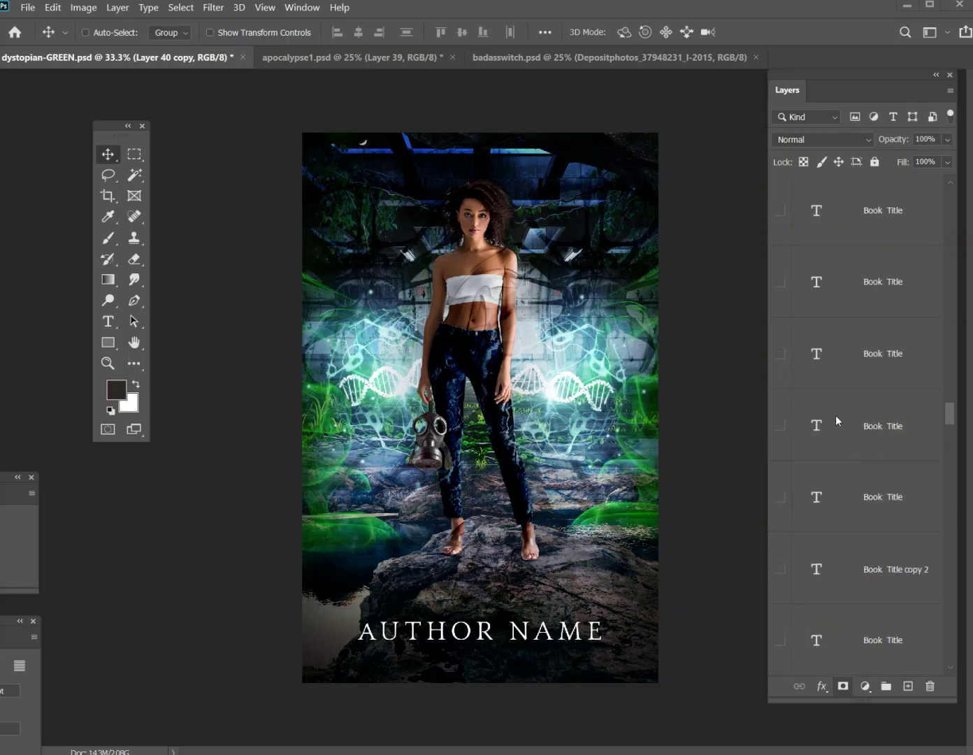
pyautogui.scroll(6, 835, 414)
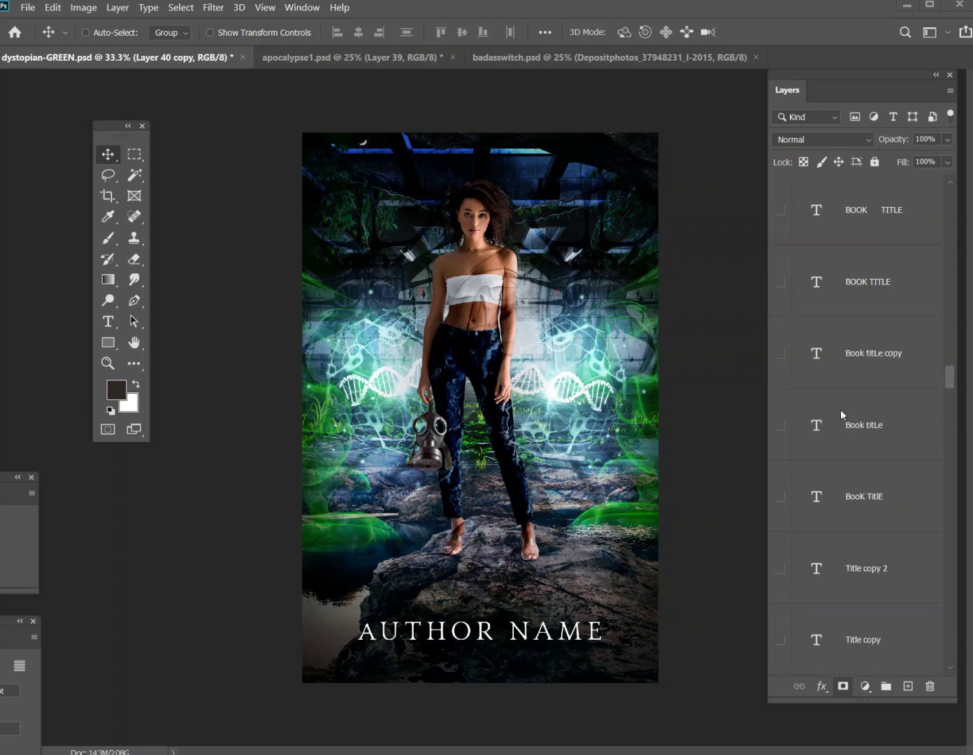
pyautogui.scroll(5, 873, 389)
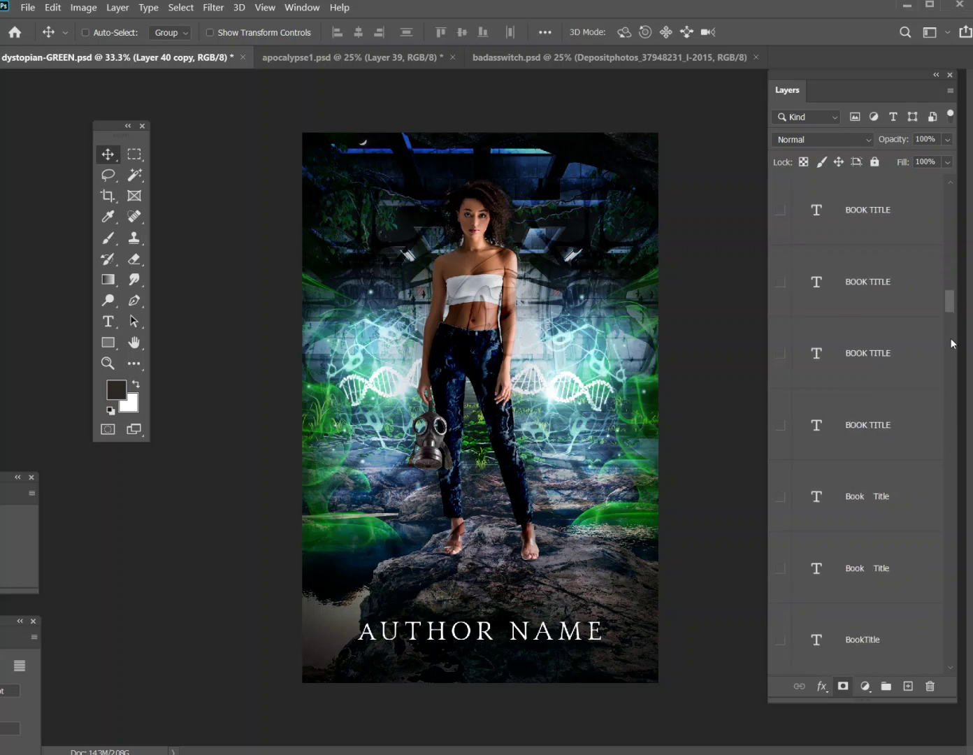
pyautogui.moveTo(951, 314); pyautogui.dragTo(964, 568)
pyautogui.click(934, 505)
pyautogui.scroll(3, 905, 463)
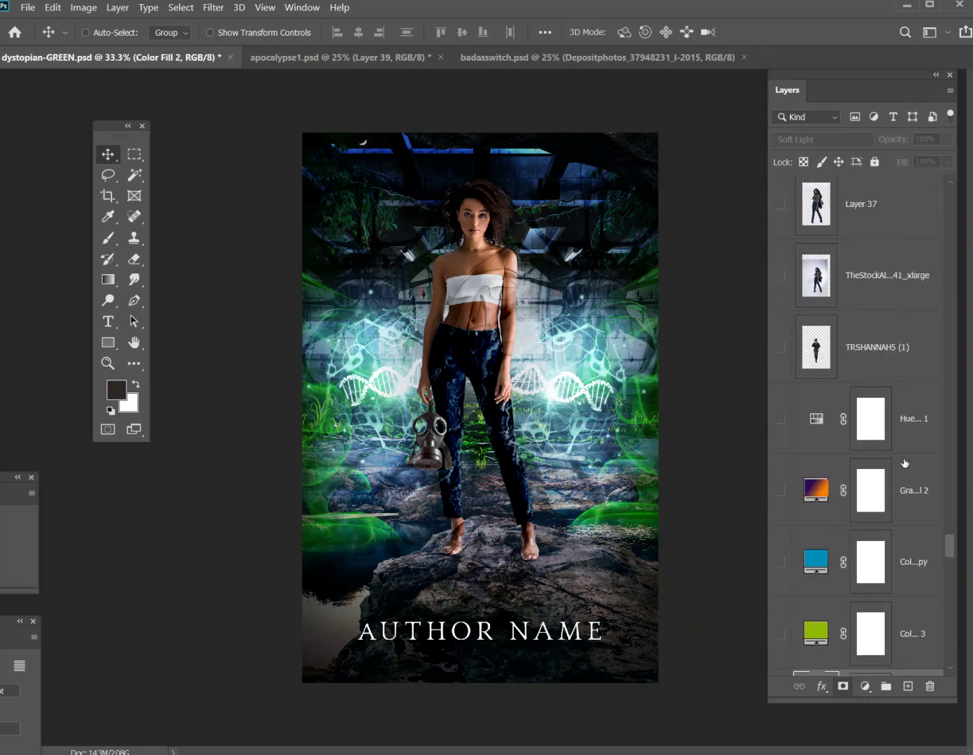
pyautogui.keyDown('shift'); pyautogui.click(902, 421); pyautogui.keyUp('shift')
pyautogui.moveTo(901, 421); pyautogui.dragTo(877, 260)
pyautogui.click(781, 287)
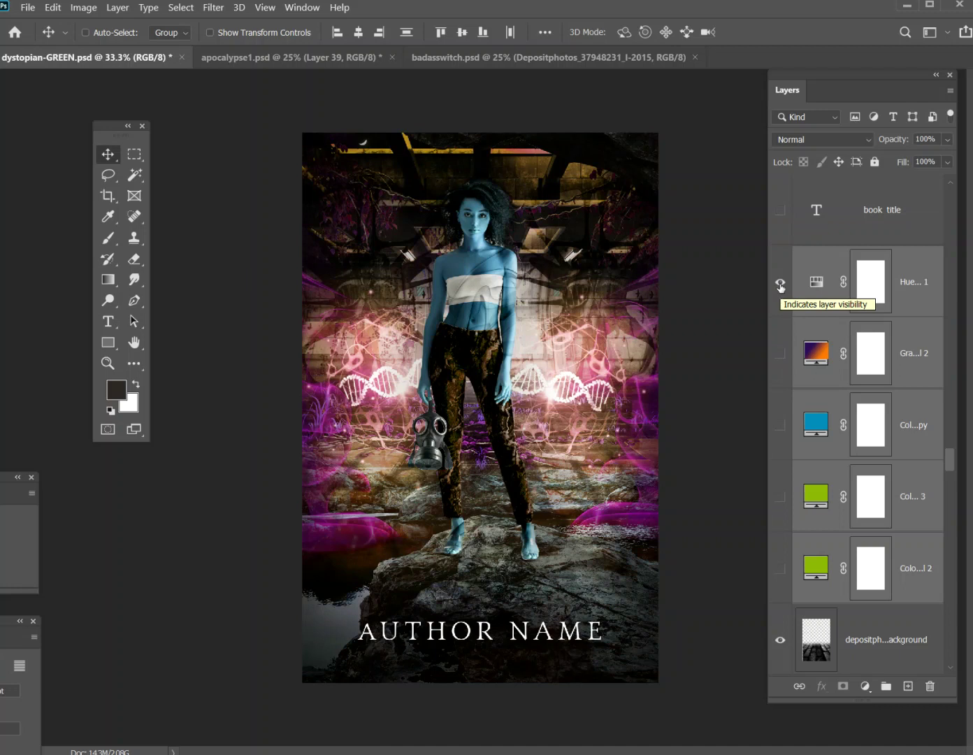
# Move the Hue/Saturation 1 adjustment layer directly beneath the woman layer Depositph...2015 copy, above paul-volkm...-unsplash.
pyautogui.click(781, 286)
pyautogui.click(781, 286)
pyautogui.moveTo(868, 291); pyautogui.dragTo(921, 550)
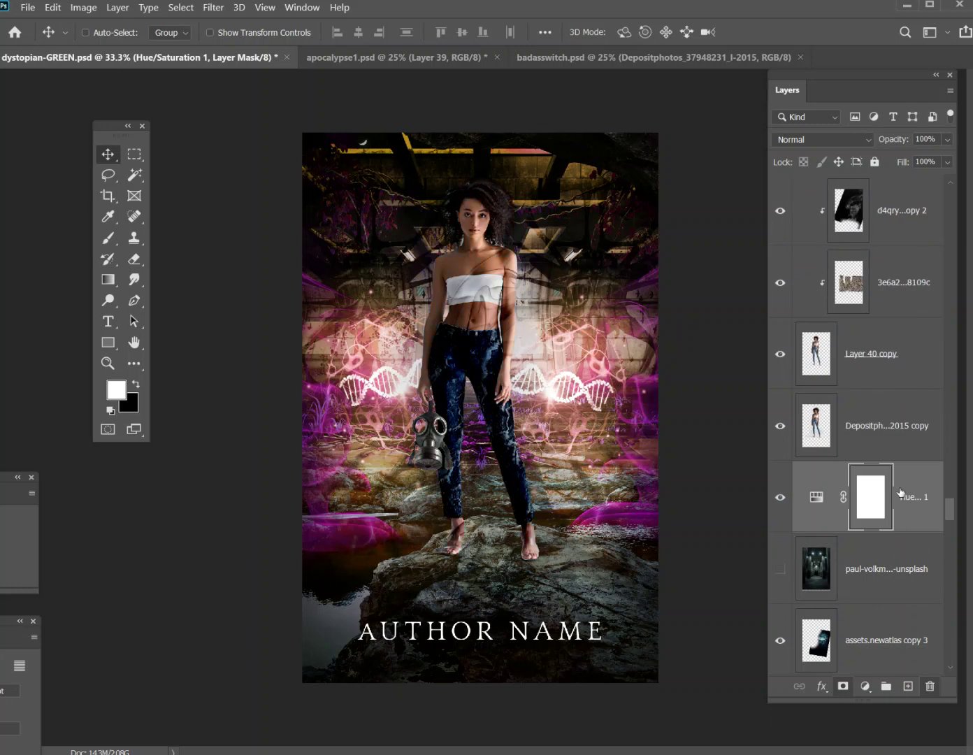
# Set the Hue of the Hue/Saturation 1 adjustment to +3.
pyautogui.click(816, 497)
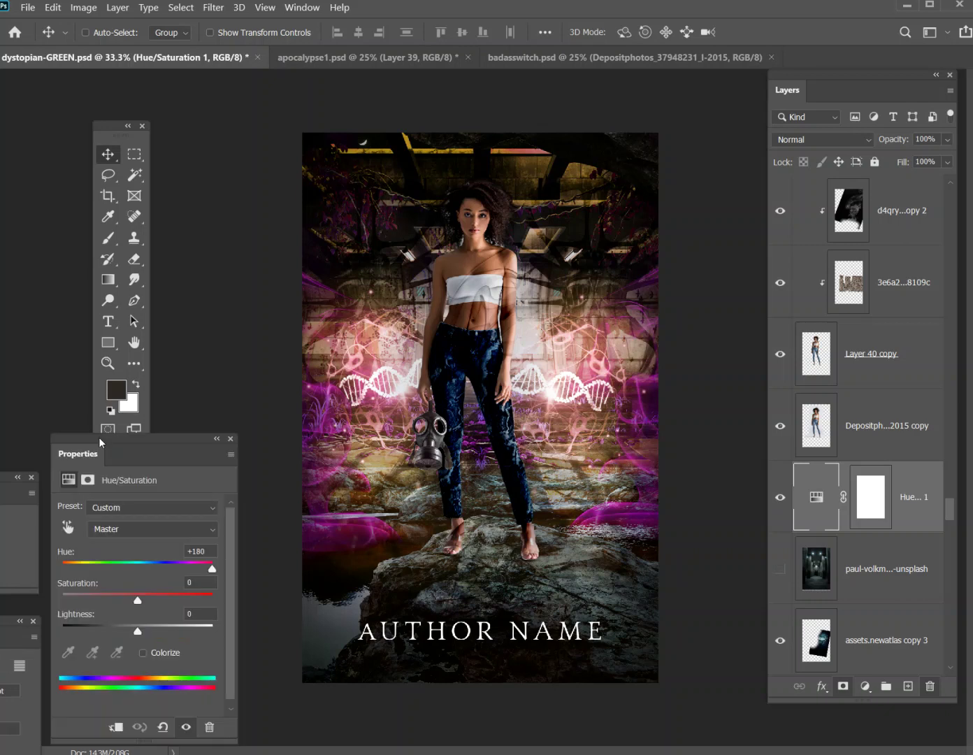
pyautogui.moveTo(100, 437); pyautogui.dragTo(156, 361)
pyautogui.moveTo(267, 494); pyautogui.dragTo(212, 495)
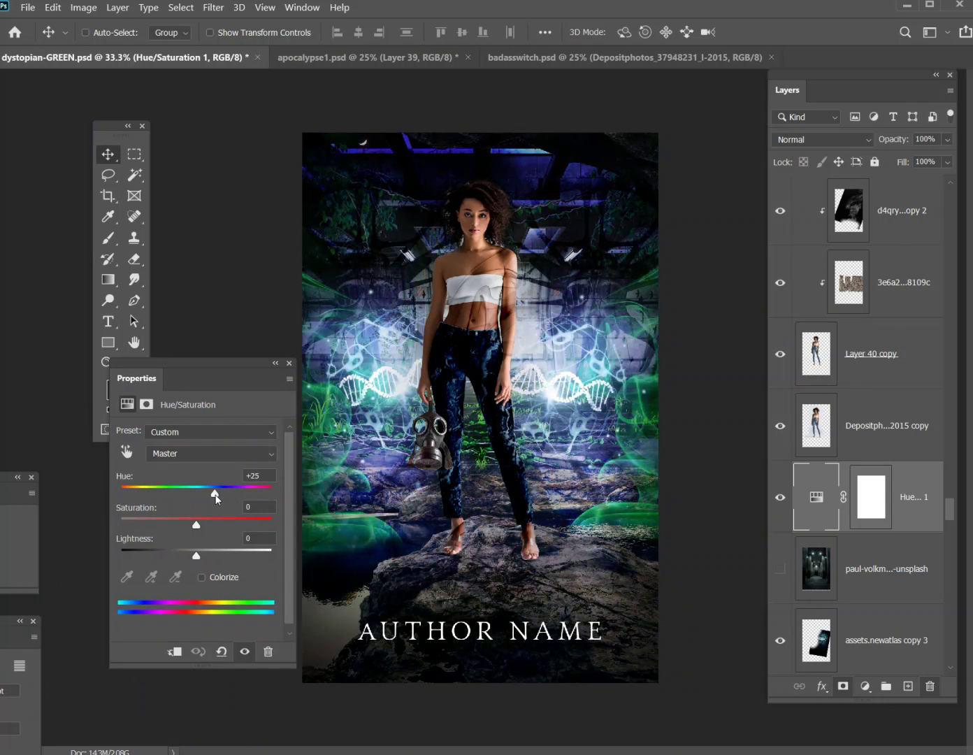
pyautogui.moveTo(215, 499)
pyautogui.mouseDown()
pyautogui.moveTo(266, 490)
pyautogui.moveTo(198, 494)
pyautogui.mouseUp()
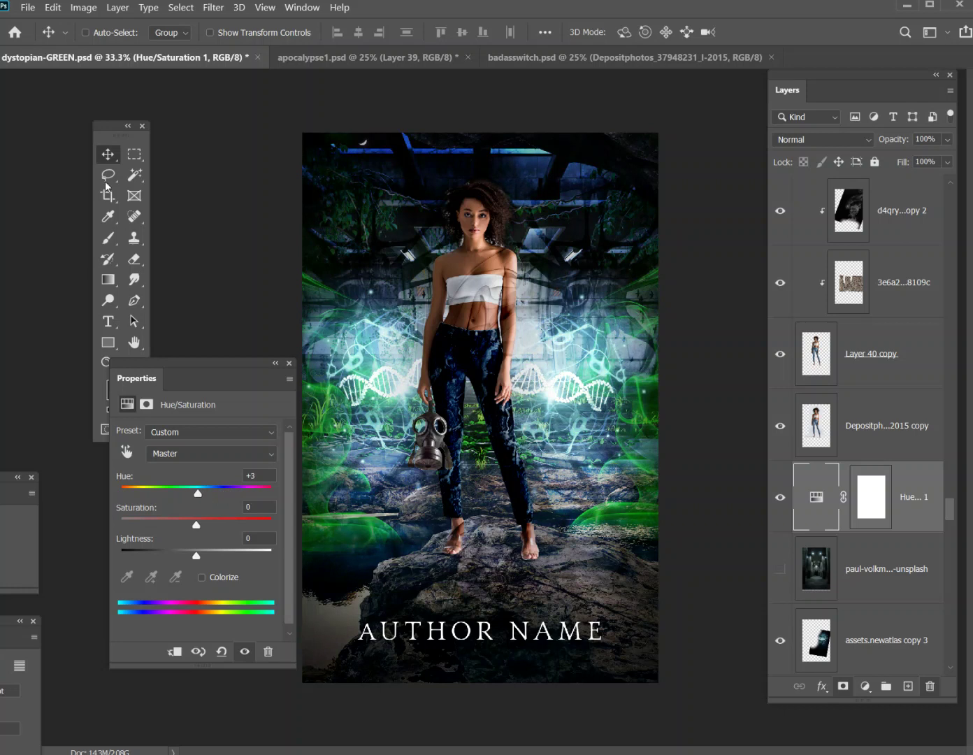
pyautogui.click(107, 153)
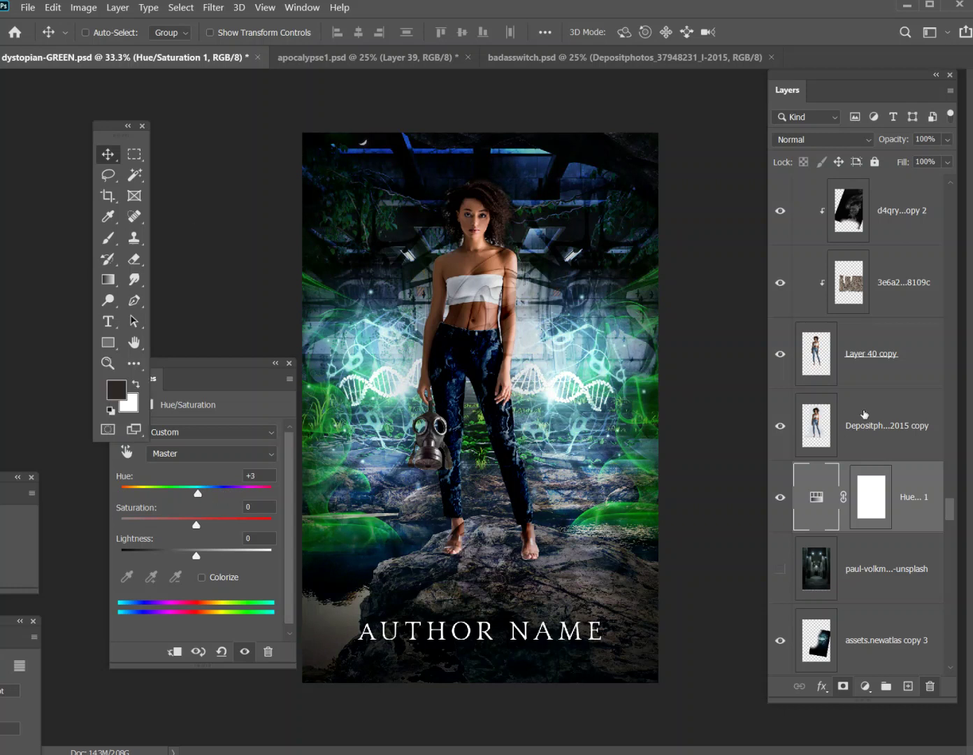
# Show and hide the blue color fill copy and the green Color Fill 2 layer to preview their tints.
pyautogui.scroll(10, 874, 370)
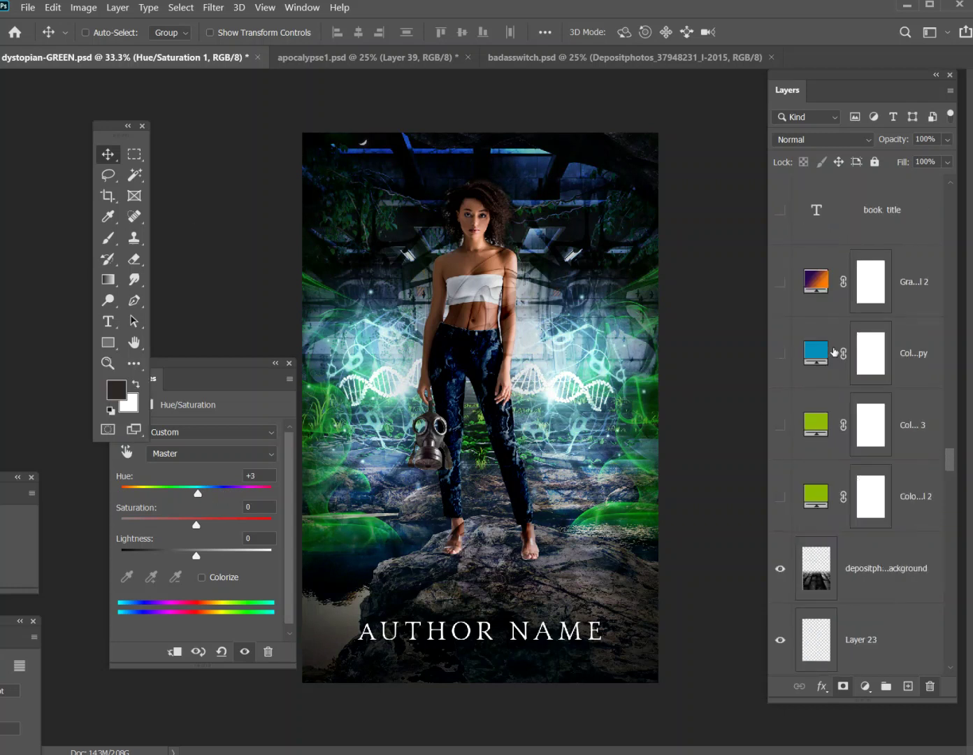
pyautogui.click(779, 354)
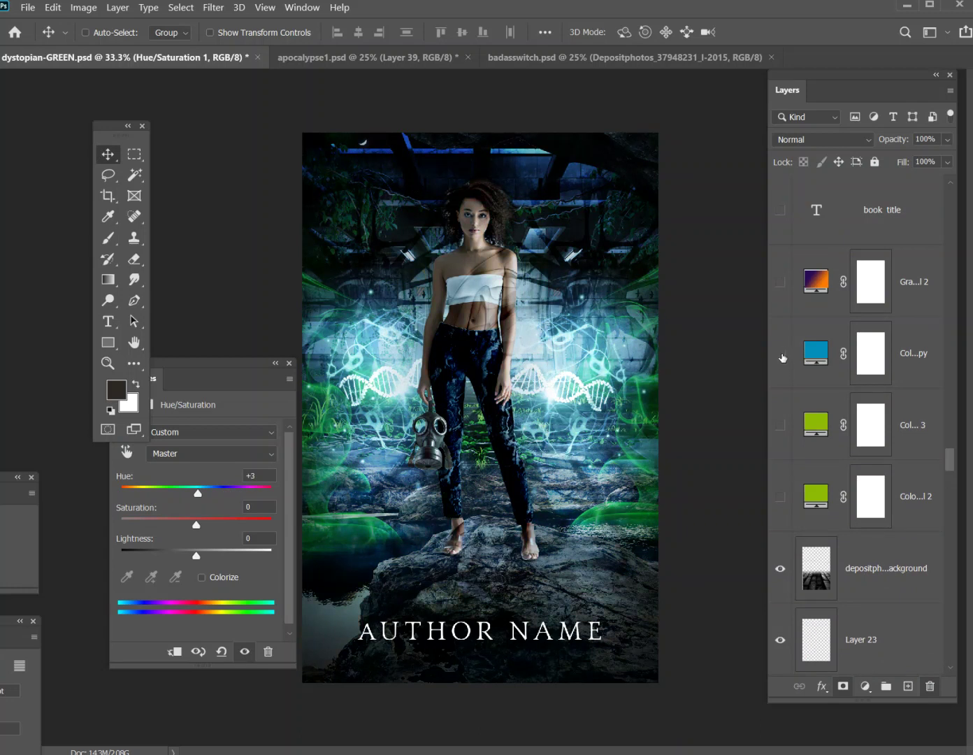
pyautogui.click(780, 496)
pyautogui.click(782, 497)
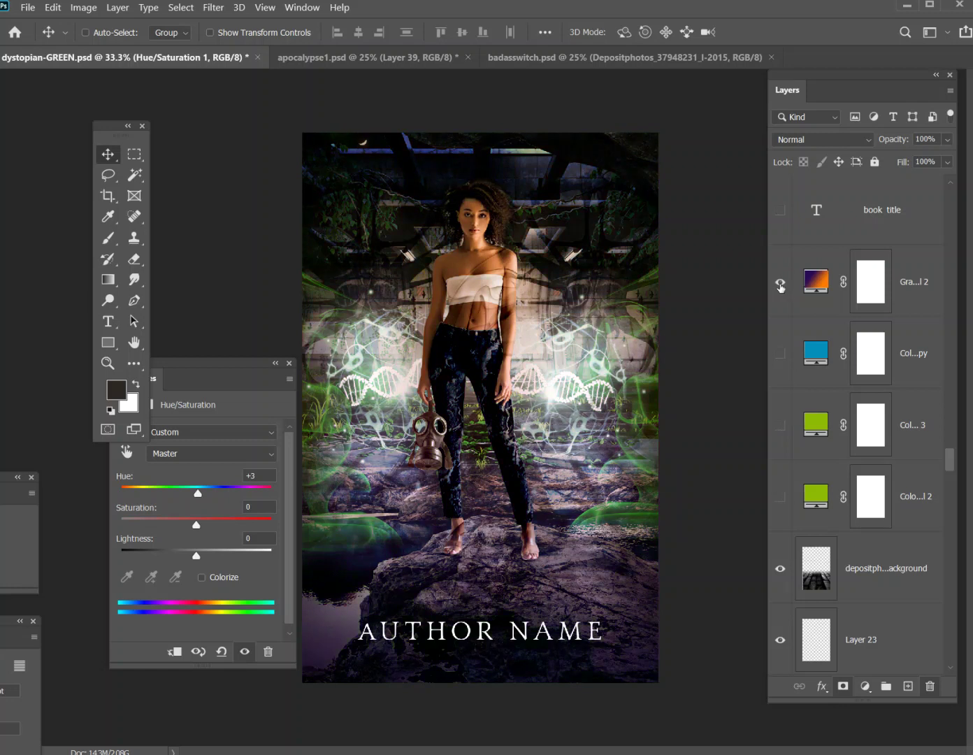
# Compare the cover with and without the purple-orange Gradient Fill 2 layer, and change its blend mode to Hue.
pyautogui.click(918, 284)
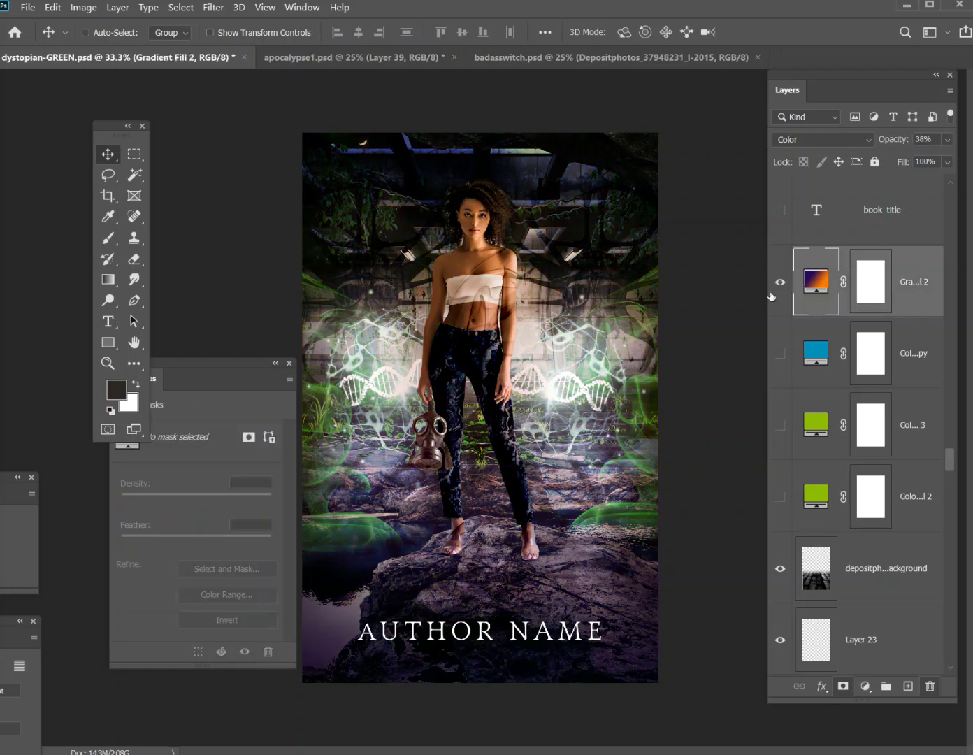
pyautogui.moveTo(258, 367); pyautogui.dragTo(226, 412)
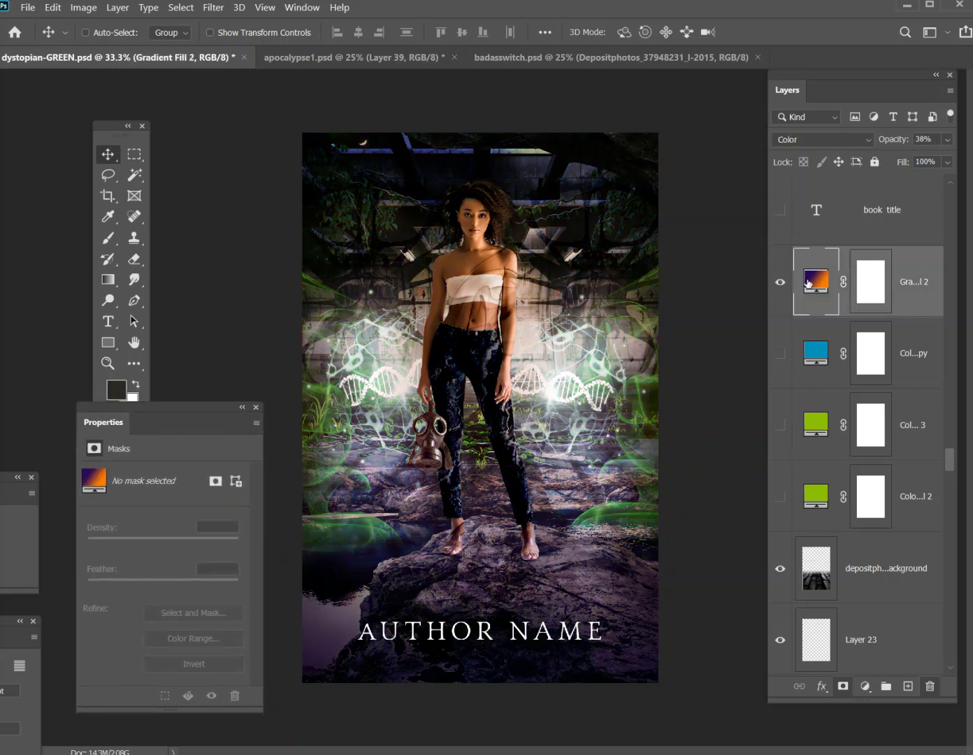
pyautogui.click(780, 282)
pyautogui.click(780, 283)
pyautogui.click(820, 139)
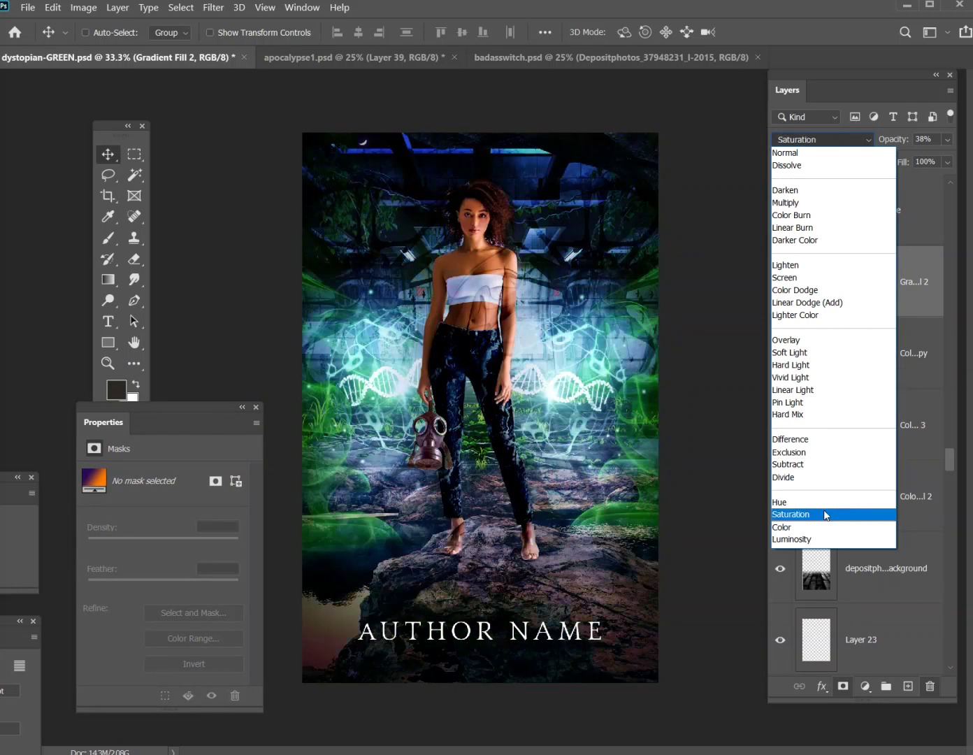
pyautogui.click(826, 503)
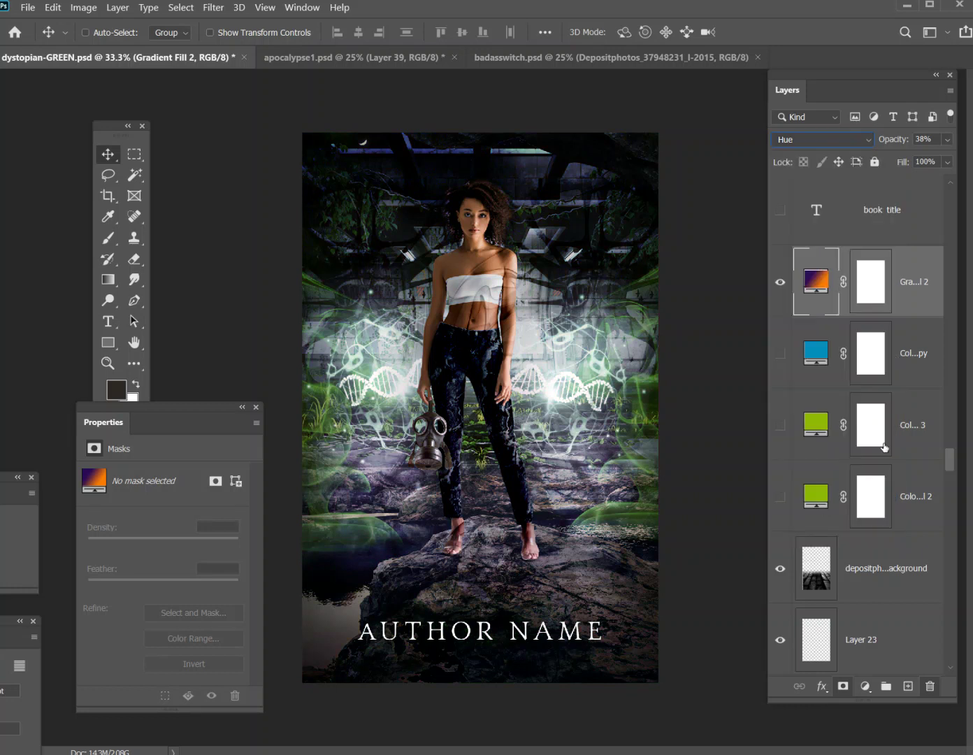
# Toggle Gradient Fill 2 to check its effect, and set its opacity to 18%.
pyautogui.click(775, 285)
pyautogui.click(778, 283)
pyautogui.click(775, 282)
pyautogui.click(948, 140)
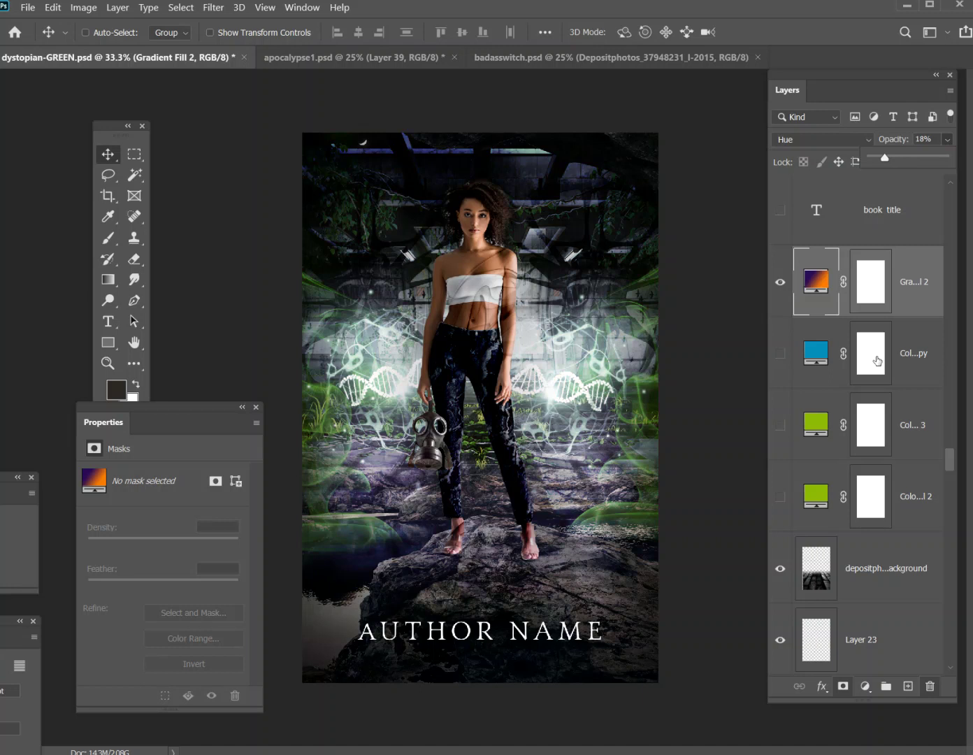
# Find the Hue/Saturation 1 layer beneath the woman and toggle its visibility to check its effect.
pyautogui.scroll(-5, 853, 428)
pyautogui.scroll(5, 858, 432)
pyautogui.scroll(-6, 857, 433)
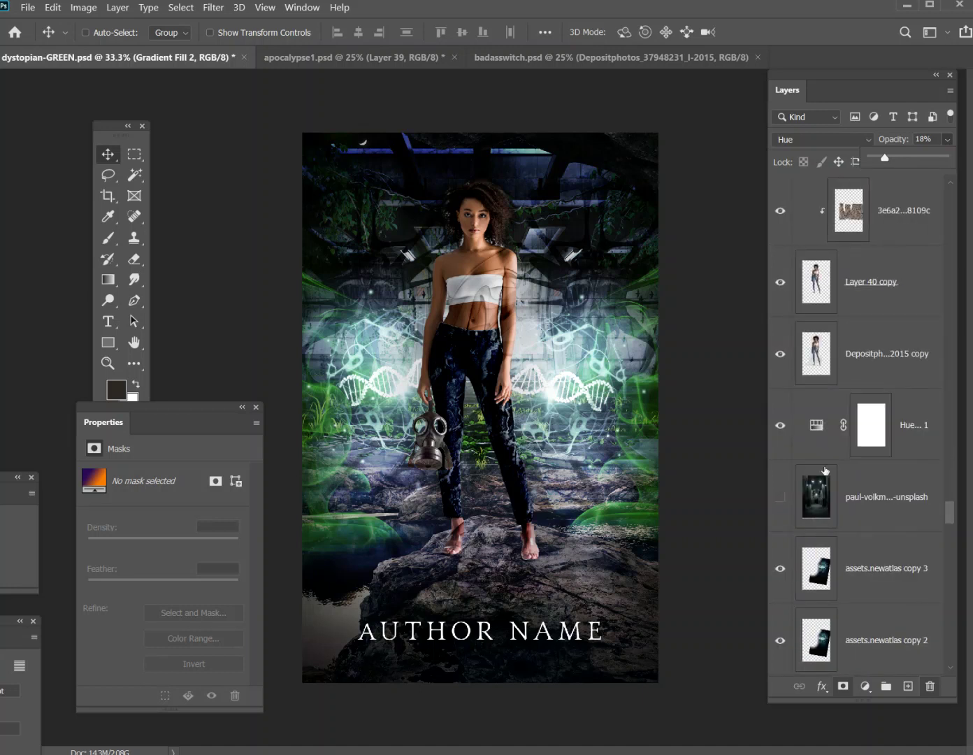
pyautogui.scroll(-3, 825, 470)
pyautogui.scroll(2, 803, 392)
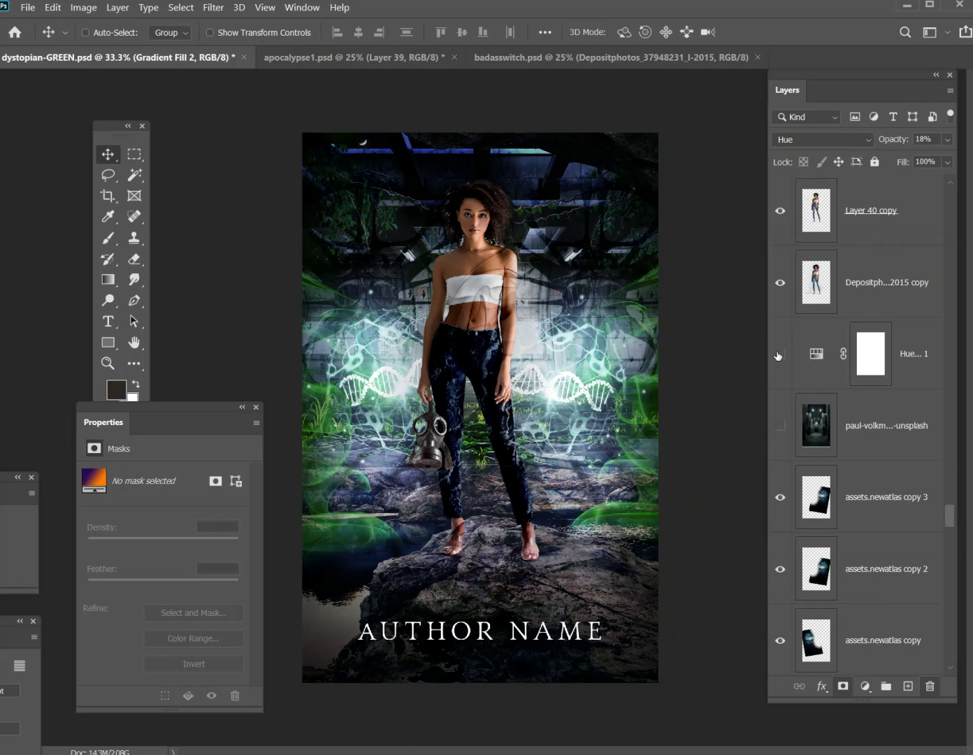
pyautogui.scroll(8, 806, 359)
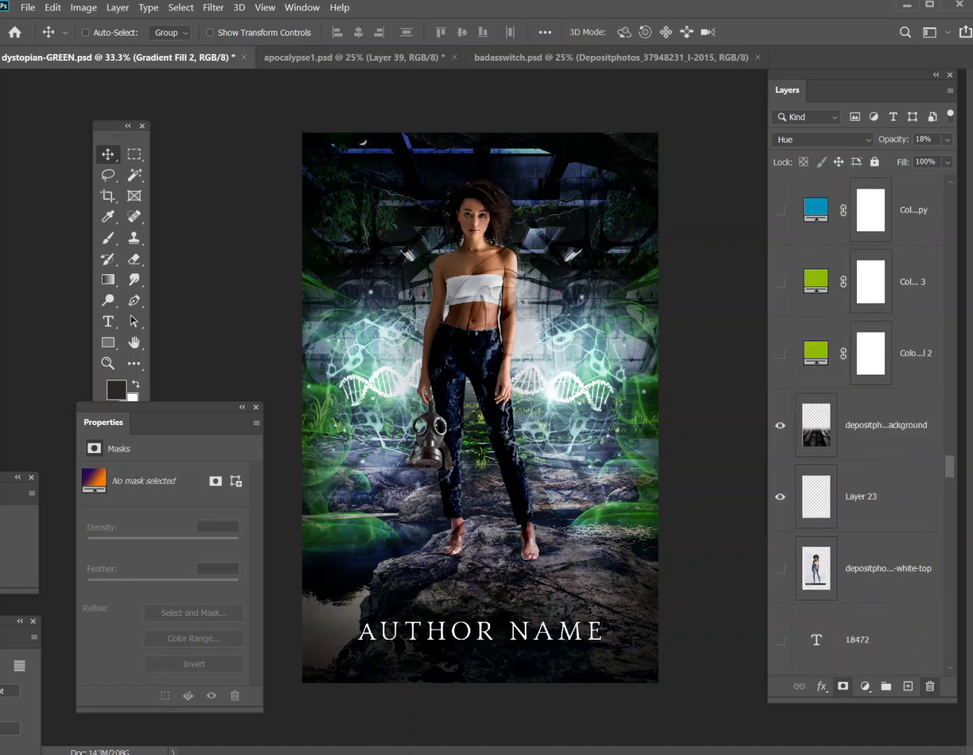
# Hide Gradient Fill 2 and the clipped smoke layer d4qry...opy 2, and select and show the green Color Fill 2 layer.
pyautogui.press('Delete')
pyautogui.scroll(8, 864, 373)
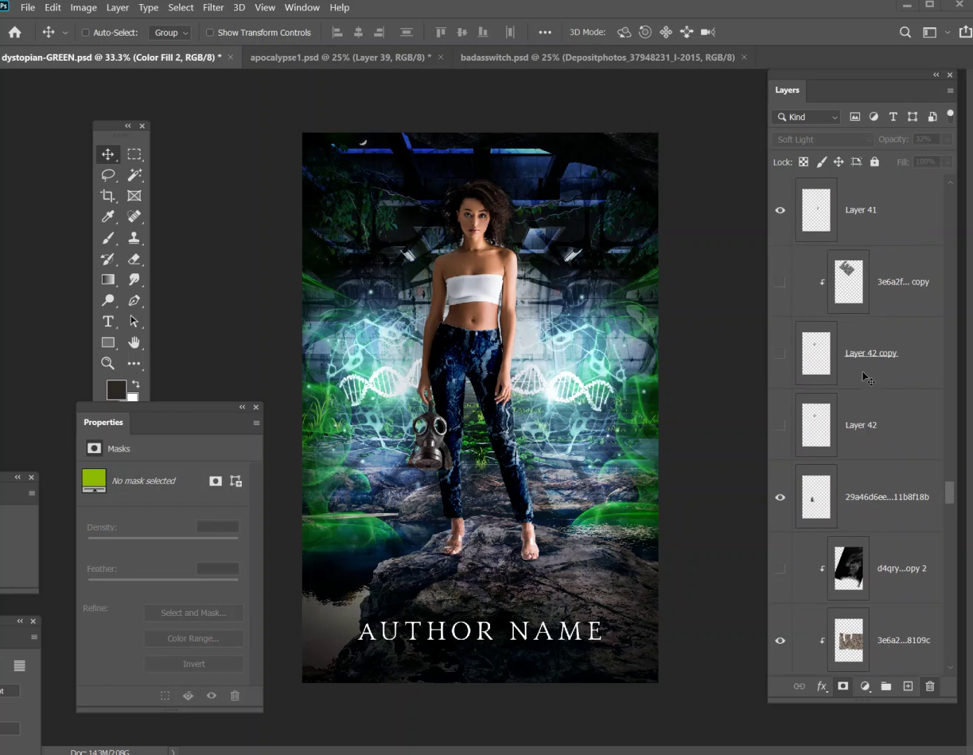
pyautogui.scroll(3, 862, 371)
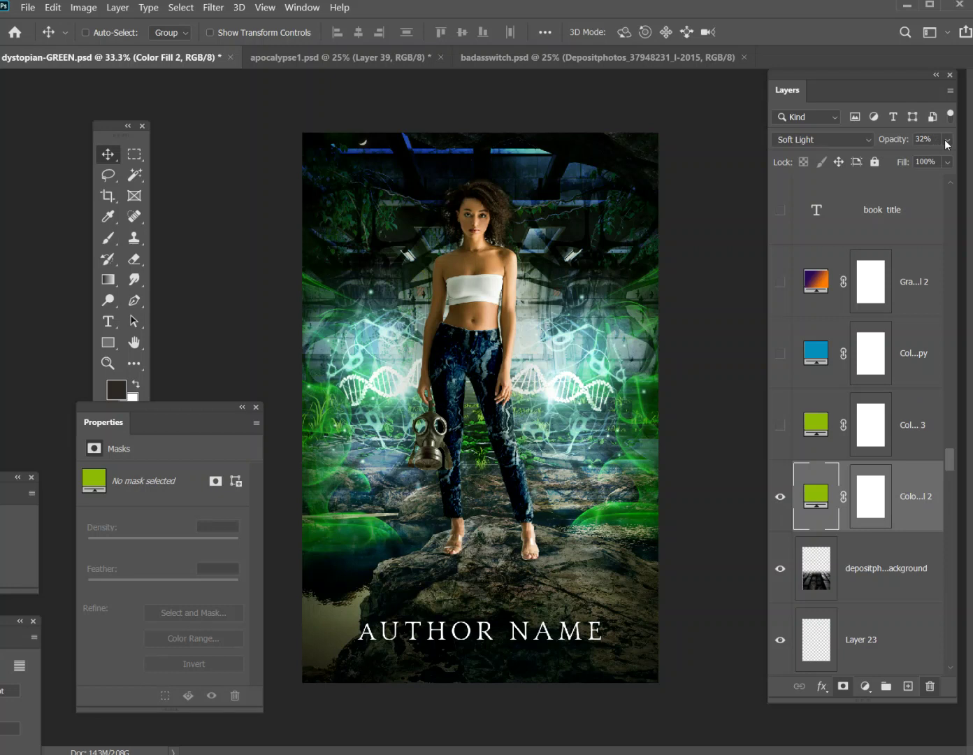
# Toggle the green Color Fill 2 and Color Fill 3 layers to compare their effects on the cover.
pyautogui.click(779, 497)
pyautogui.click(780, 425)
pyautogui.click(780, 425)
pyautogui.click(781, 493)
# Keep Color Fill 2 in Soft Light mode, and show the Gradient Fill 2 layer together with it.
pyautogui.click(832, 142)
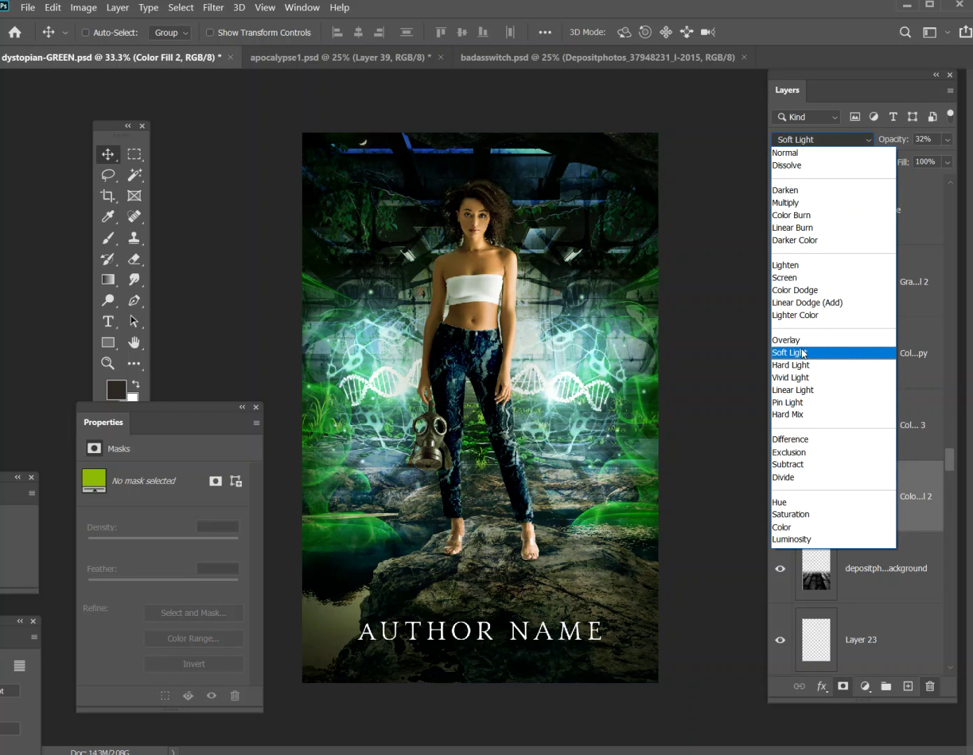
pyautogui.click(803, 353)
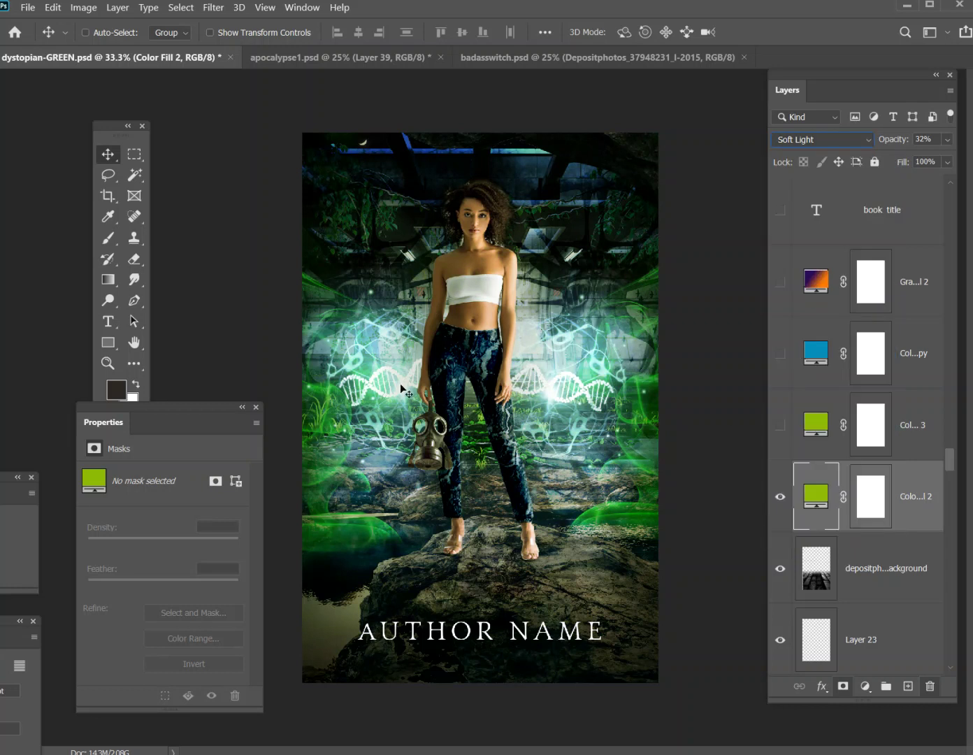
pyautogui.click(782, 496)
pyautogui.click(781, 498)
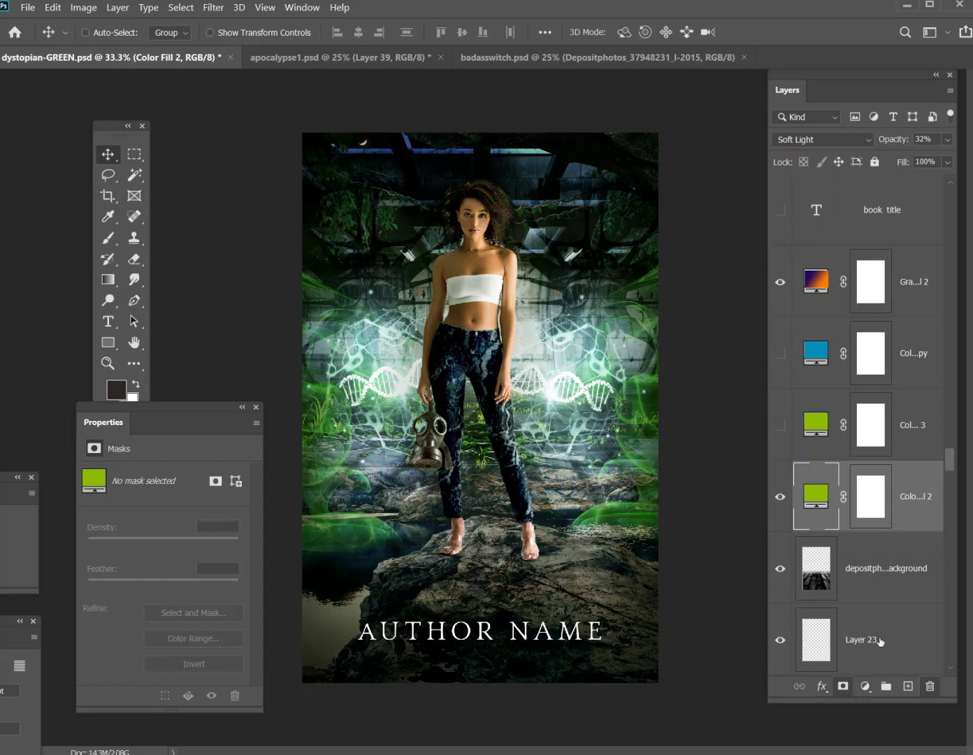
# Create an empty layer for brush painting and place it directly above the hidden gas mask layer 00d19f1a1...39da20ed.
pyautogui.scroll(-1, 902, 560)
pyautogui.click(909, 685)
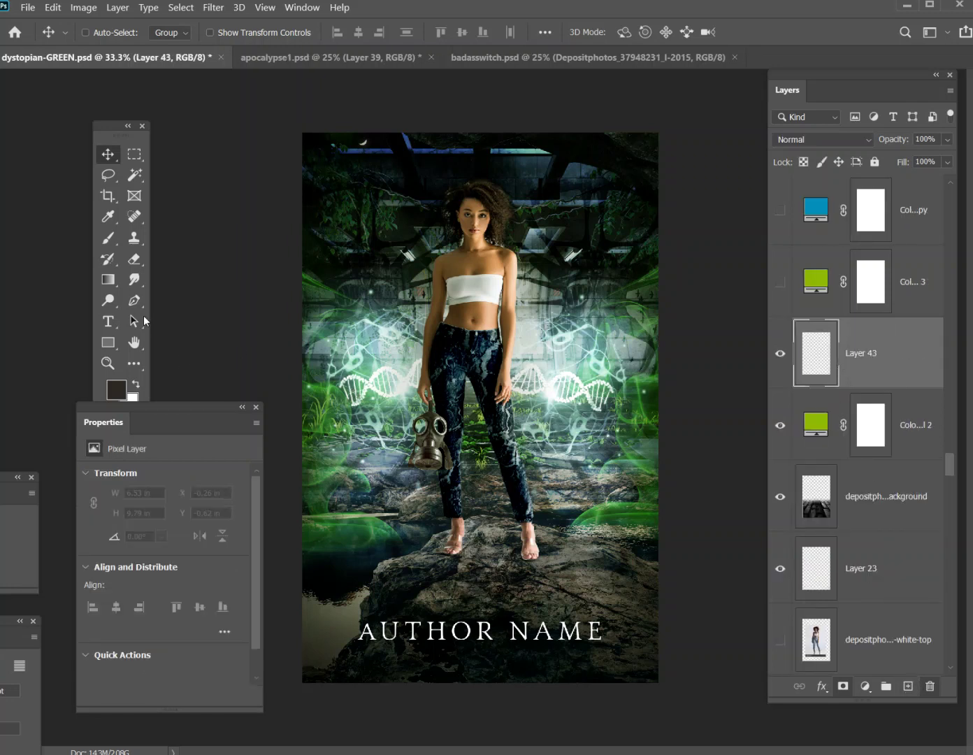
pyautogui.click(124, 242)
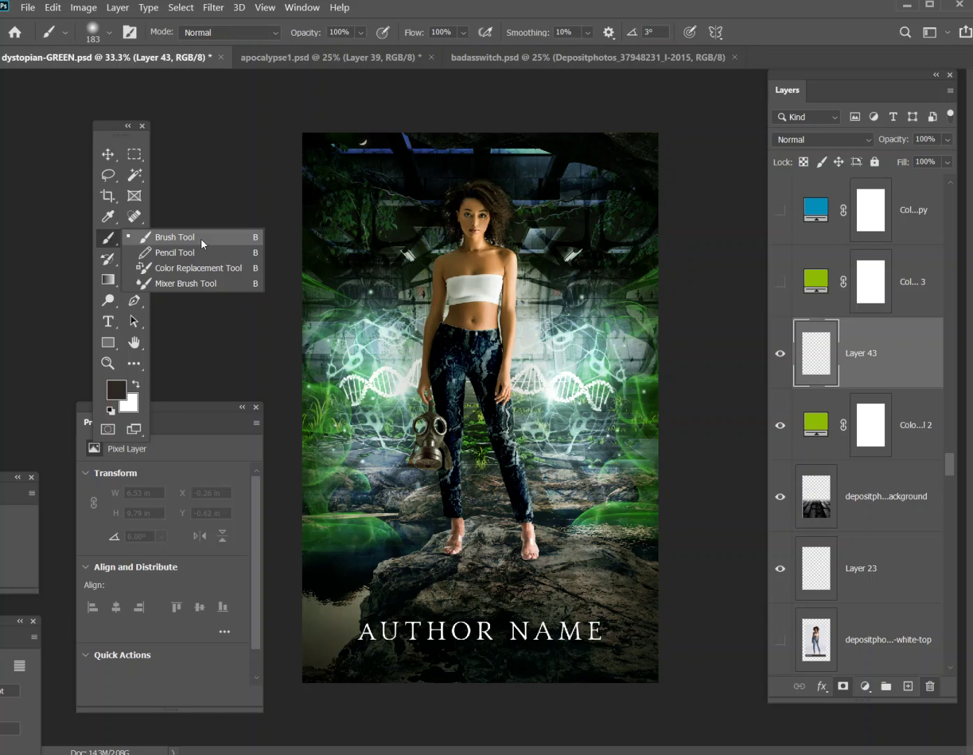
pyautogui.click(165, 238)
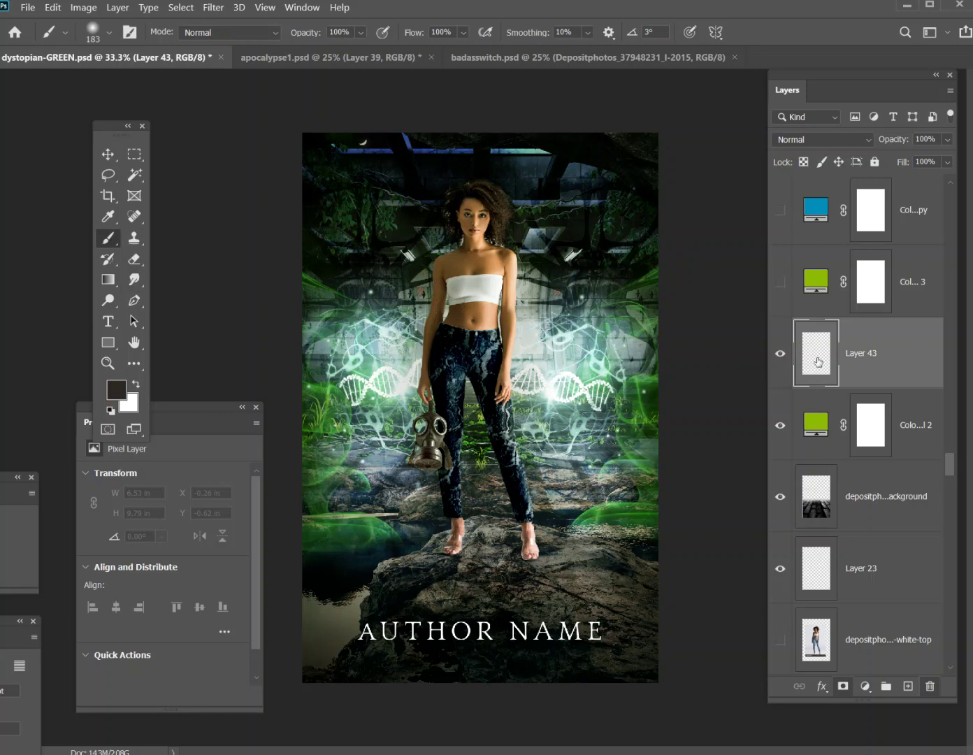
pyautogui.scroll(3, 870, 386)
pyautogui.scroll(-4, 866, 575)
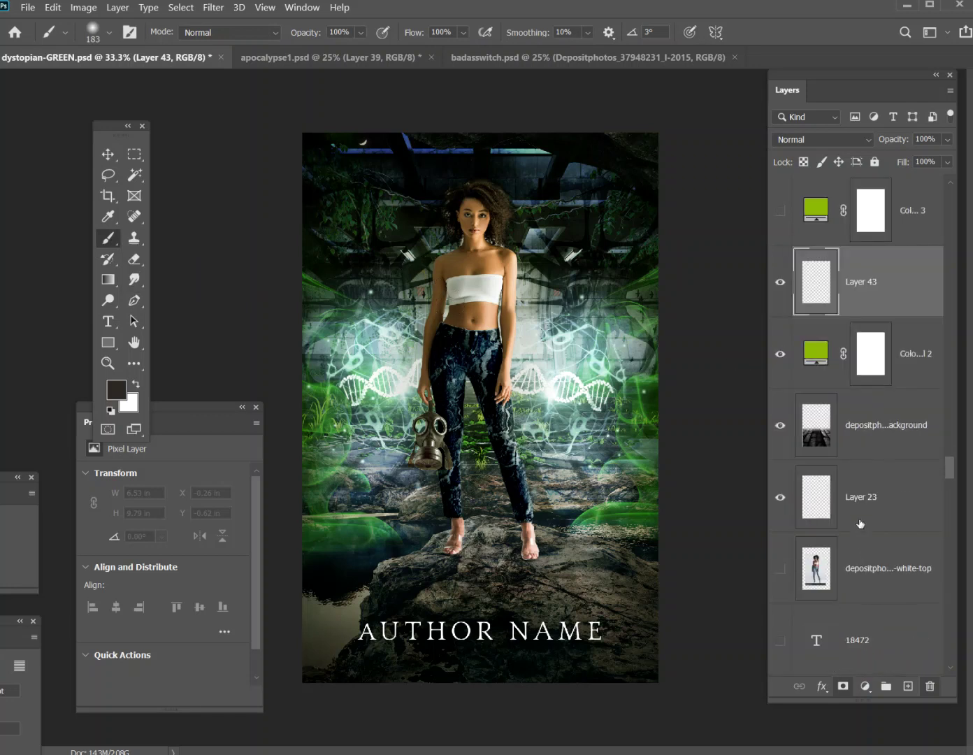
pyautogui.moveTo(847, 292); pyautogui.dragTo(875, 525)
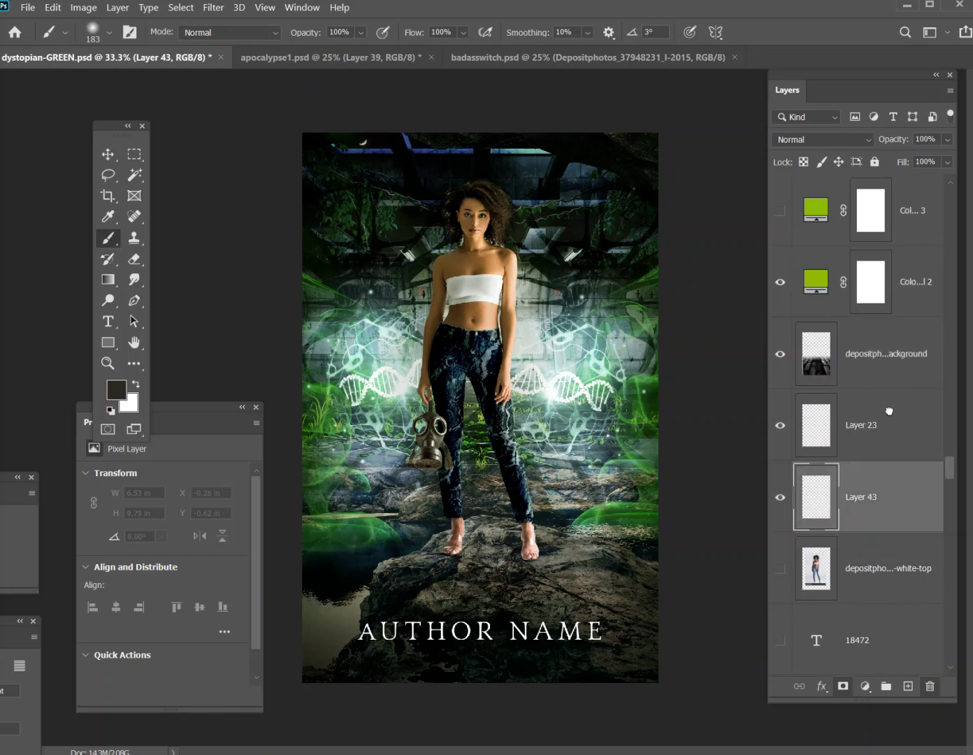
pyautogui.scroll(-3, 879, 392)
pyautogui.moveTo(851, 284); pyautogui.dragTo(849, 459)
pyautogui.scroll(-4, 841, 374)
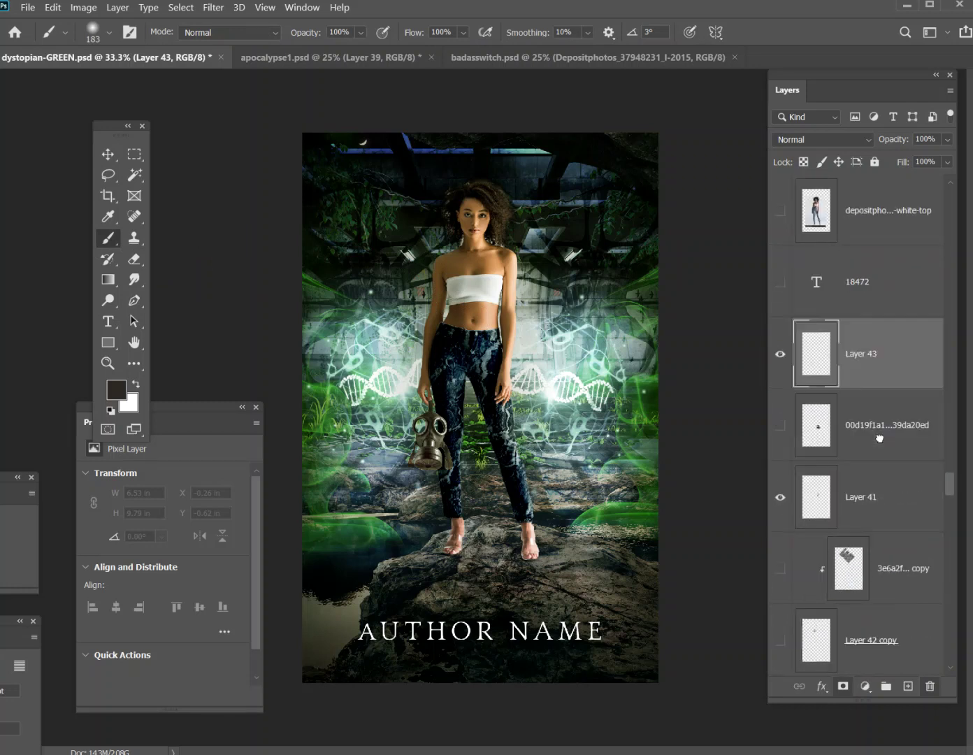
# Set the foreground color to white and return to the Brush tool.
pyautogui.click(448, 307)
pyautogui.click(53, 8)
pyautogui.click(77, 23)
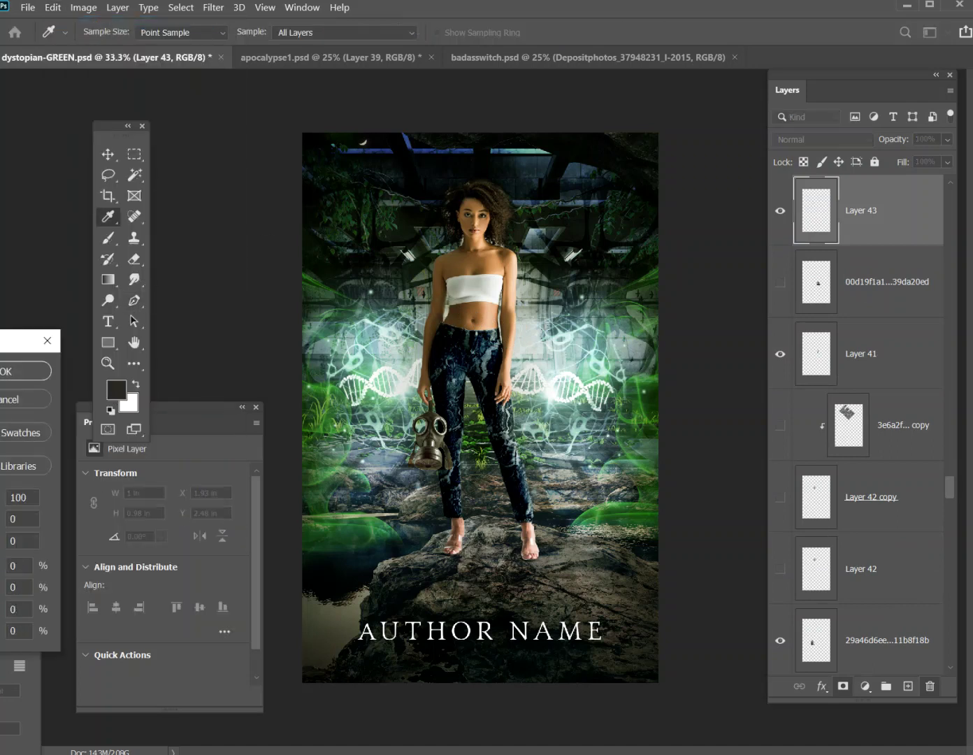
pyautogui.press('Return')
pyautogui.press('b')
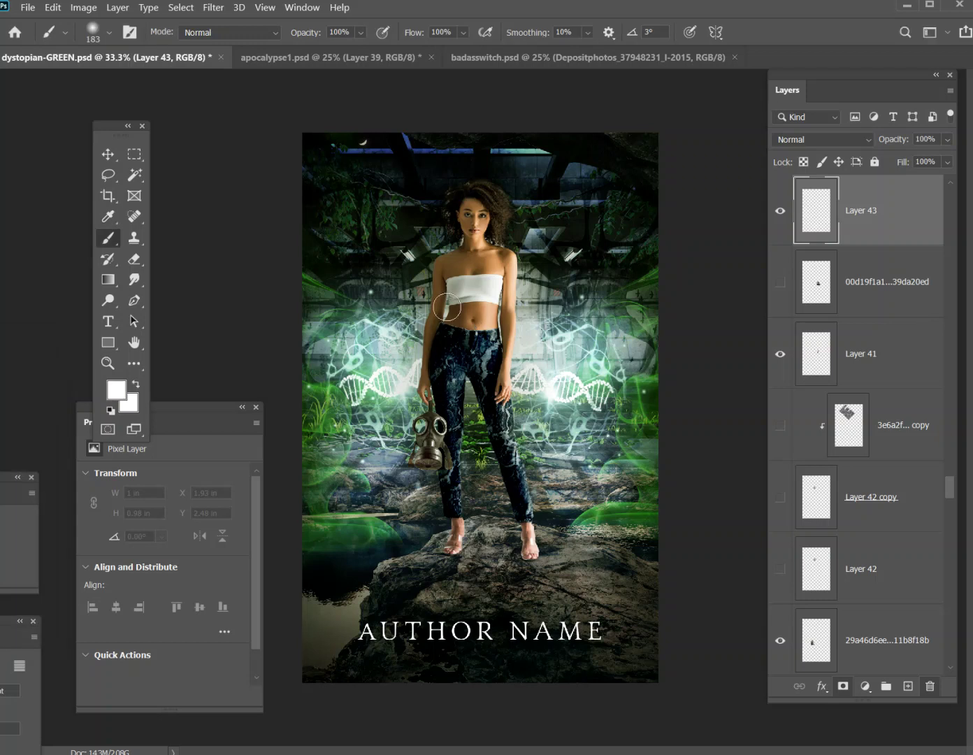
# Paint soft white glows with the 183 px brush at both sides of the woman's waist, beside her neck and along one arm.
pyautogui.click(448, 306)
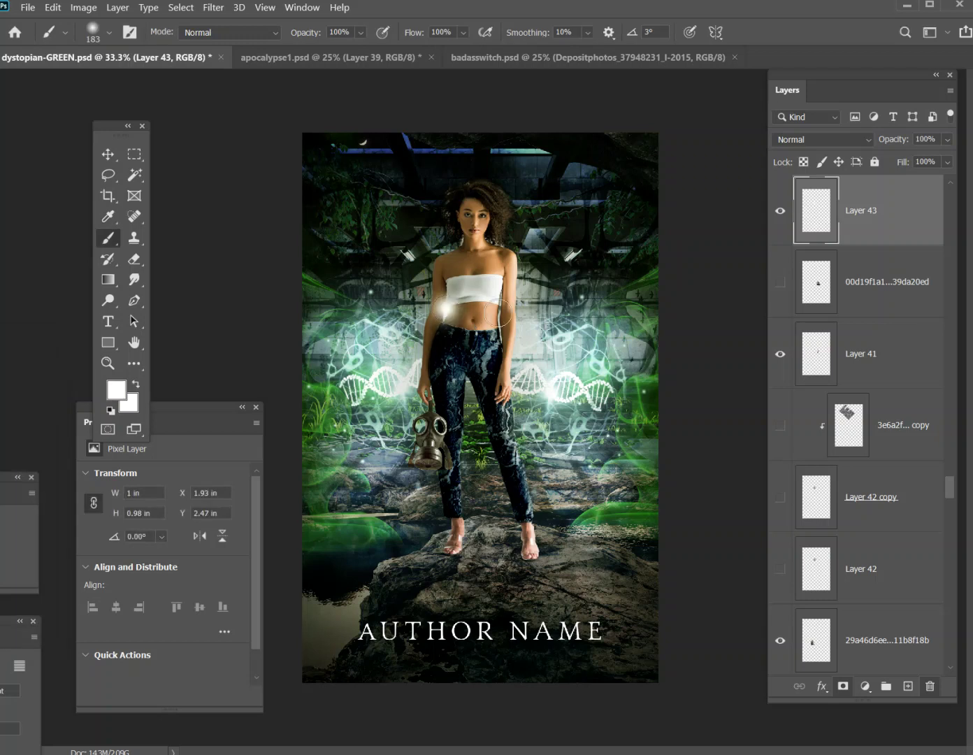
pyautogui.click(498, 314)
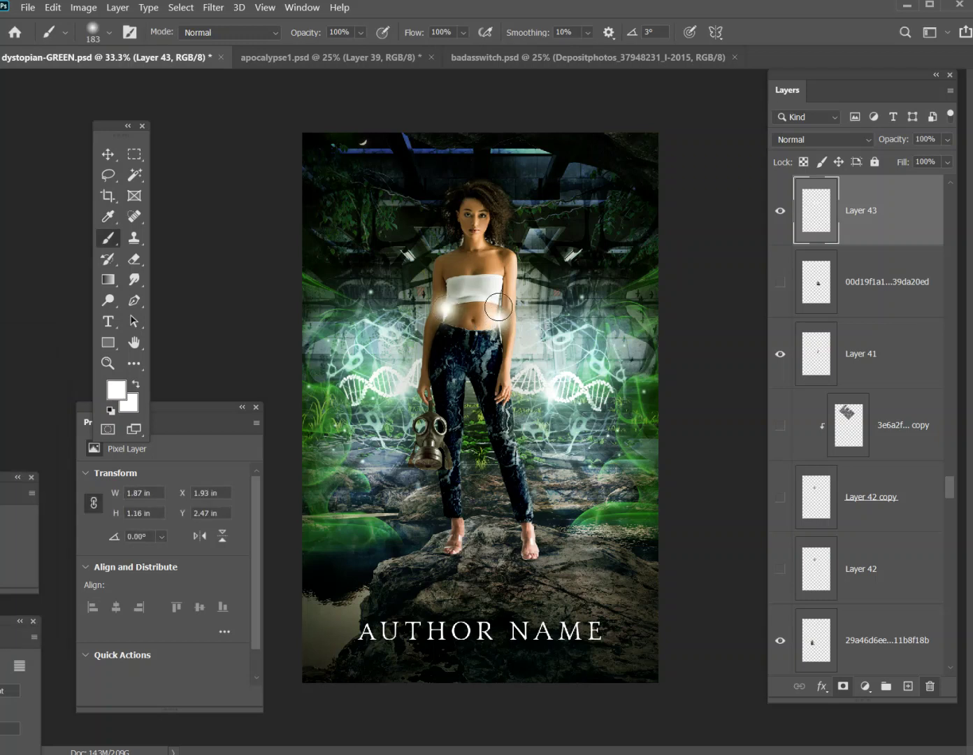
pyautogui.click(505, 240)
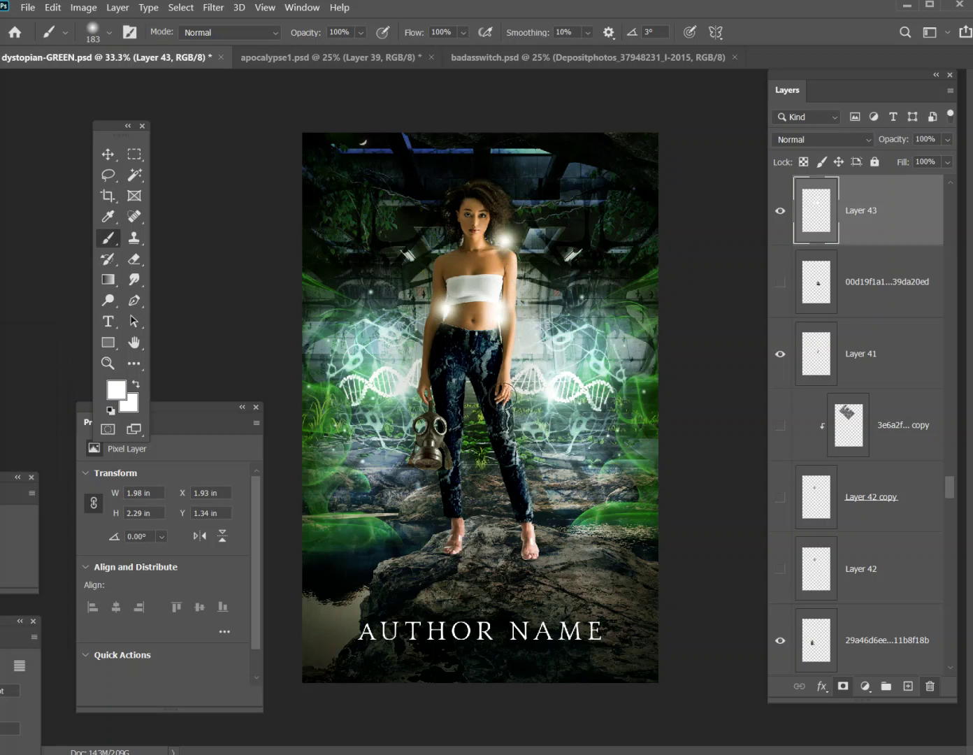
pyautogui.moveTo(507, 362)
pyautogui.mouseDown()
pyautogui.moveTo(522, 326)
pyautogui.moveTo(518, 277)
pyautogui.mouseUp()
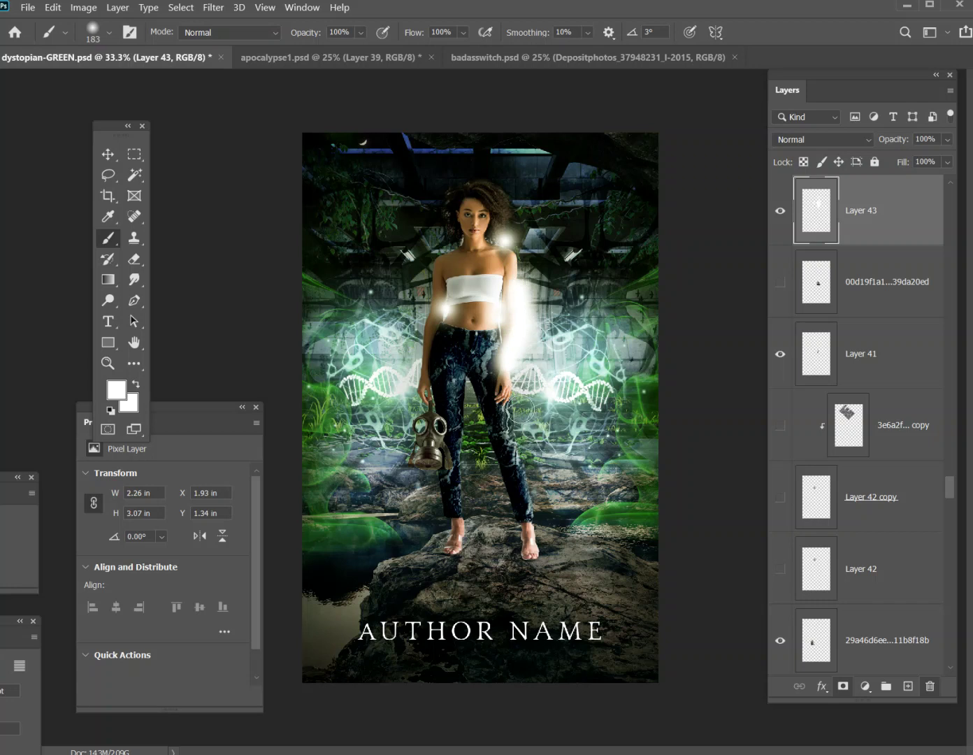
# Move Layer 43 behind the woman, directly above the Hue/Saturation layer, and set its blend mode to Soft Light.
pyautogui.moveTo(825, 230); pyautogui.dragTo(885, 580)
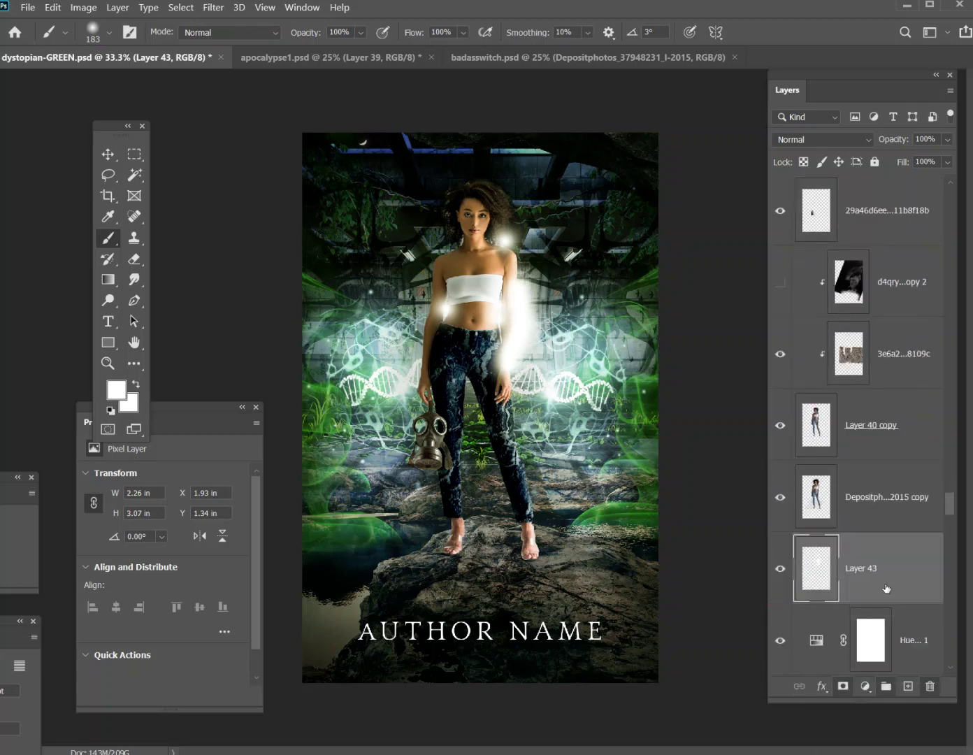
pyautogui.click(824, 142)
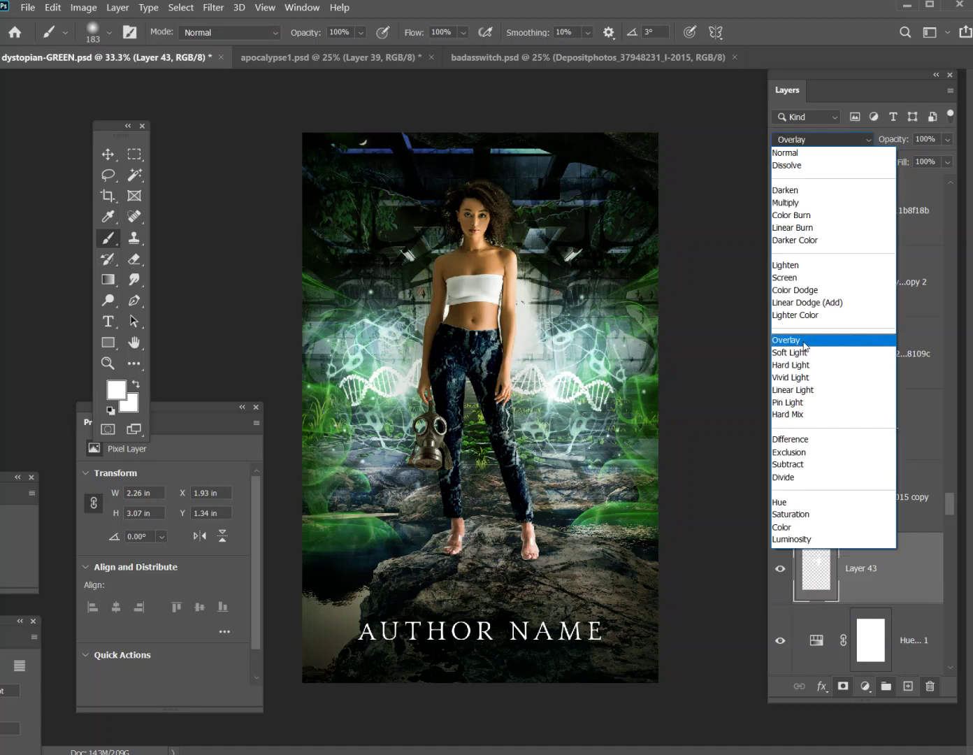
pyautogui.click(805, 353)
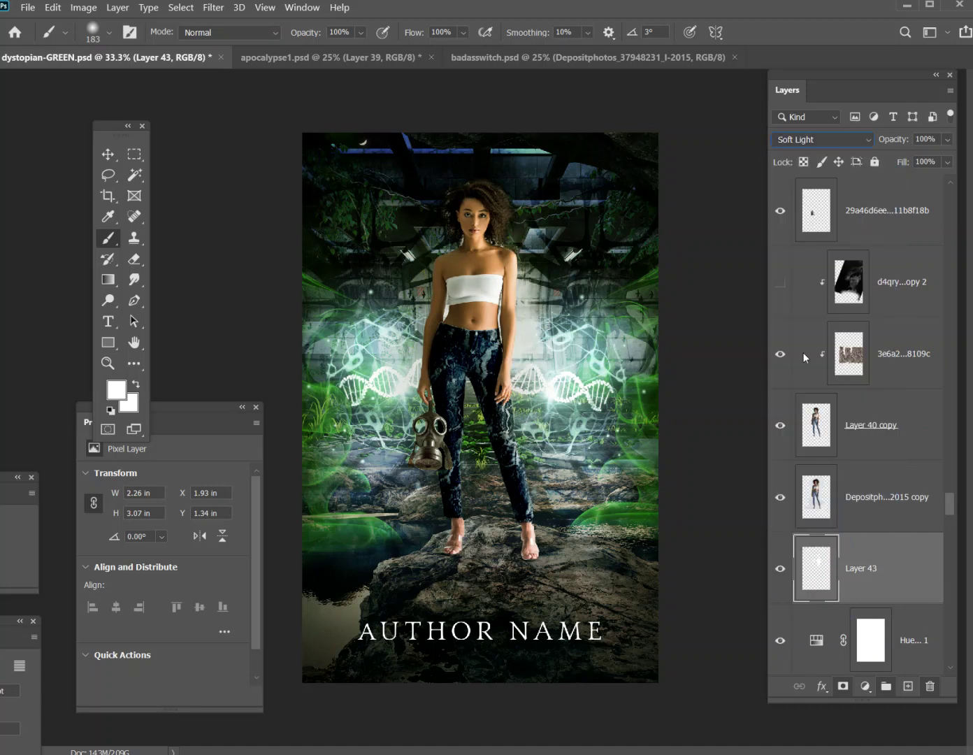
# Duplicate Layer 43, place the copy above the clipped d4qry...opy 2 layer, and compare the cover with and without it.
pyautogui.rightClick(867, 585)
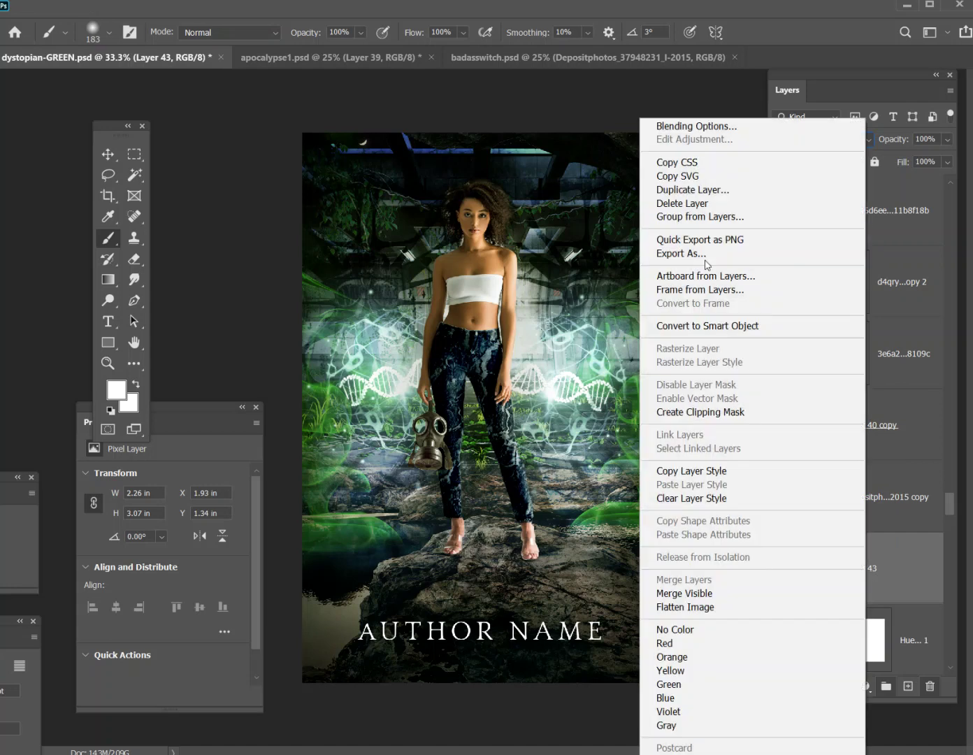
pyautogui.click(689, 188)
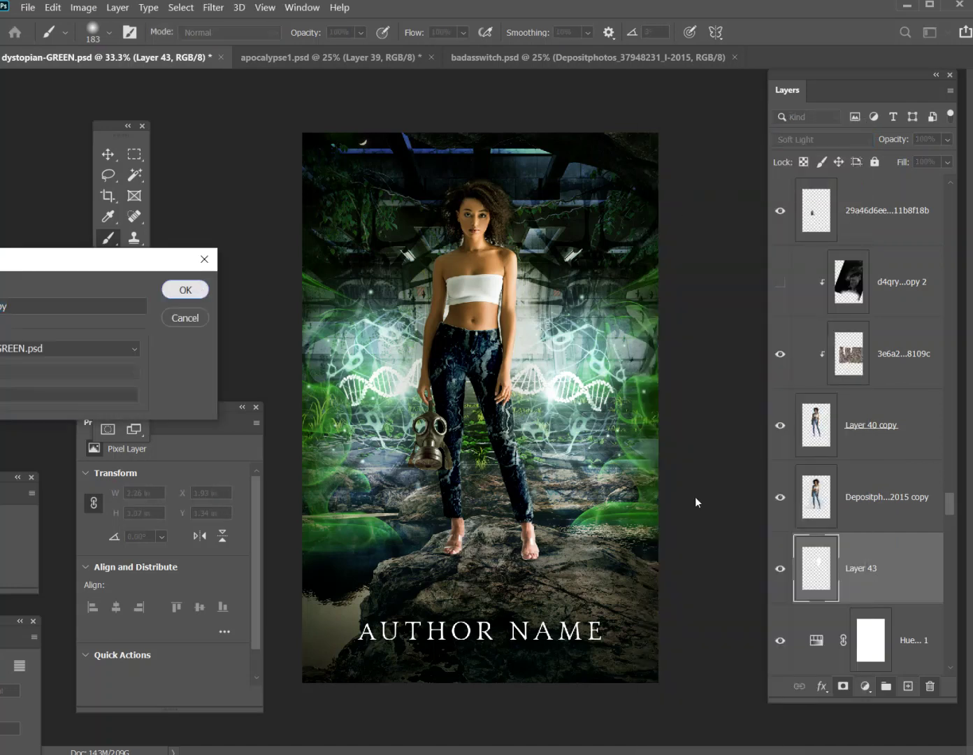
pyautogui.press('Return')
pyautogui.moveTo(866, 571); pyautogui.dragTo(840, 263)
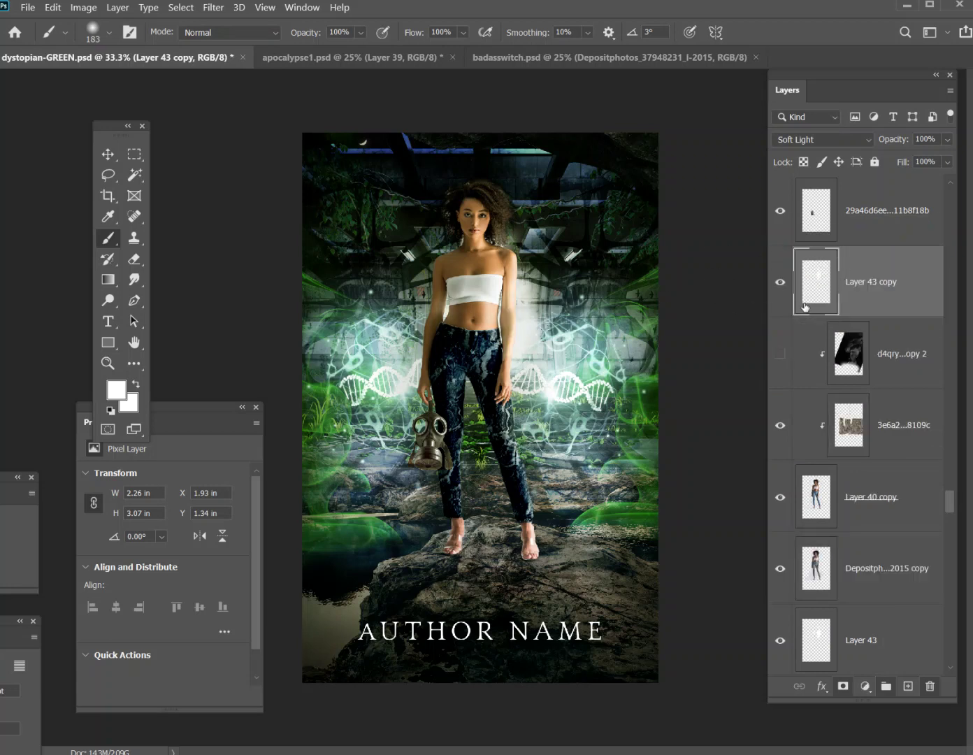
pyautogui.click(781, 286)
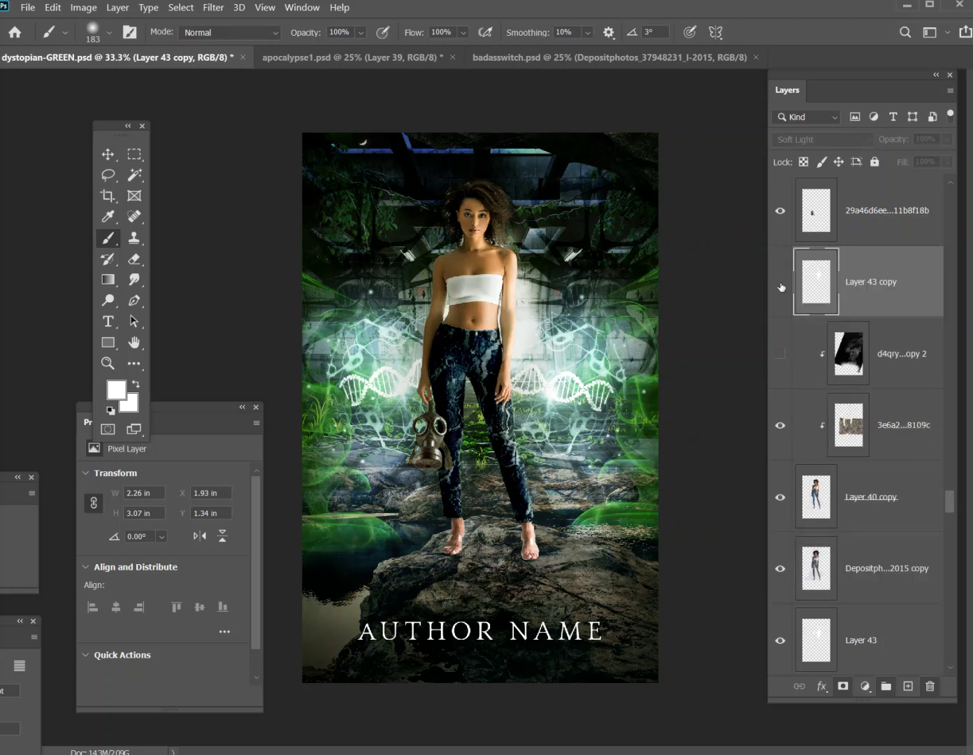
pyautogui.click(781, 285)
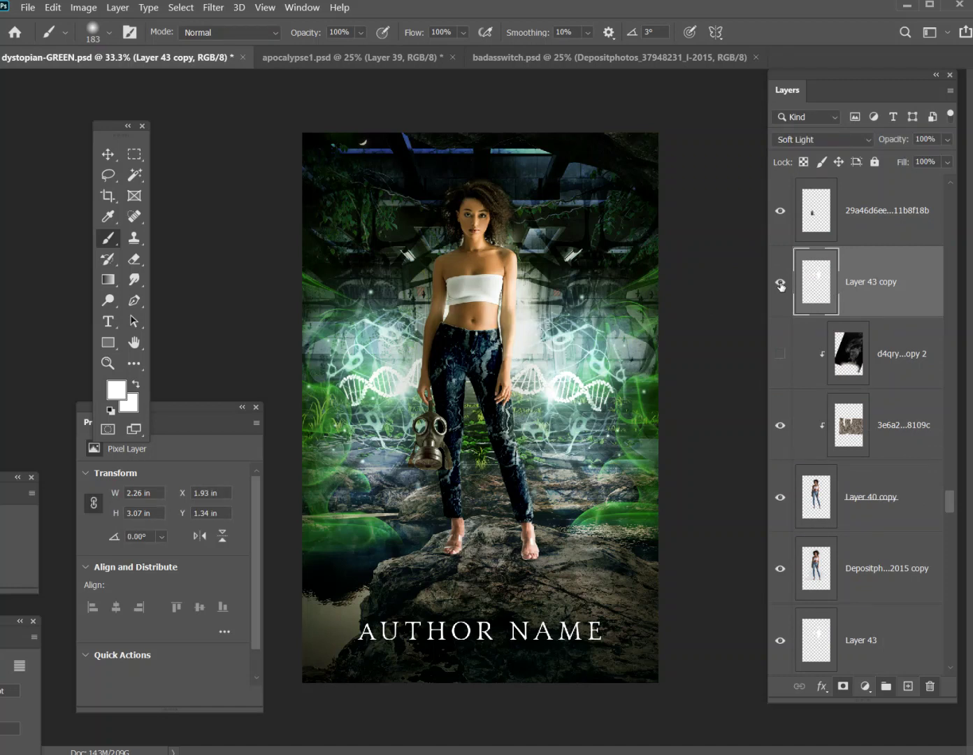
# Erase the glow beside the woman's arm on Layer 43 copy with the 275 px Eraser, and duplicate that layer.
pyautogui.click(134, 257)
pyautogui.moveTo(516, 344); pyautogui.dragTo(526, 274)
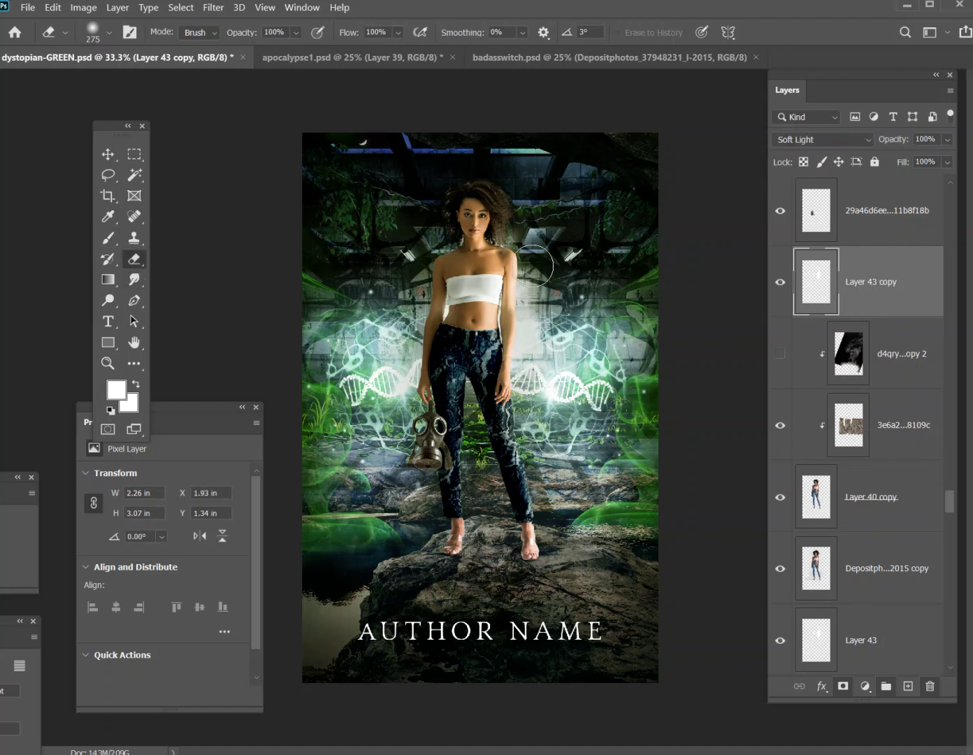
pyautogui.rightClick(856, 286)
pyautogui.click(678, 189)
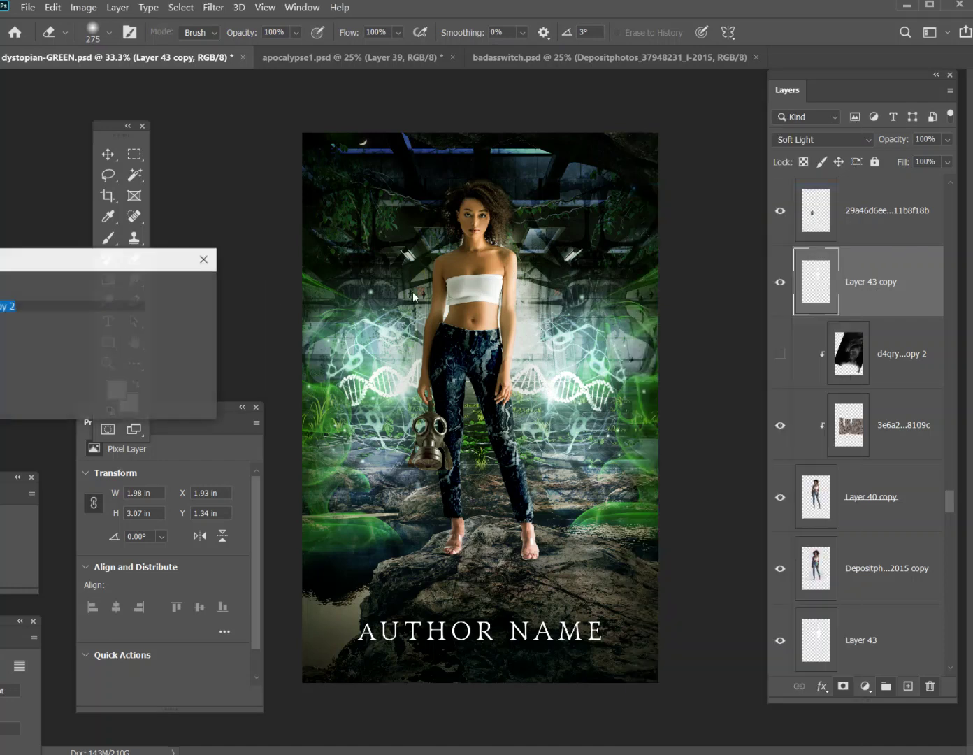
pyautogui.click(186, 288)
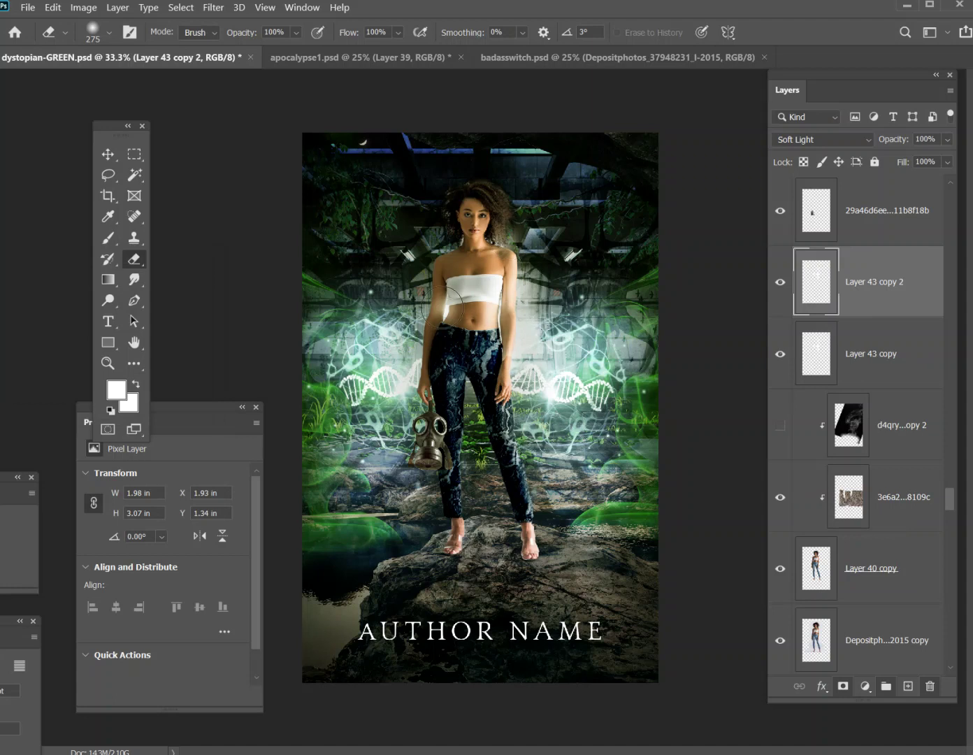
# Compare the cover with and without the two Layer 43 copies at a 25% view.
pyautogui.click(108, 154)
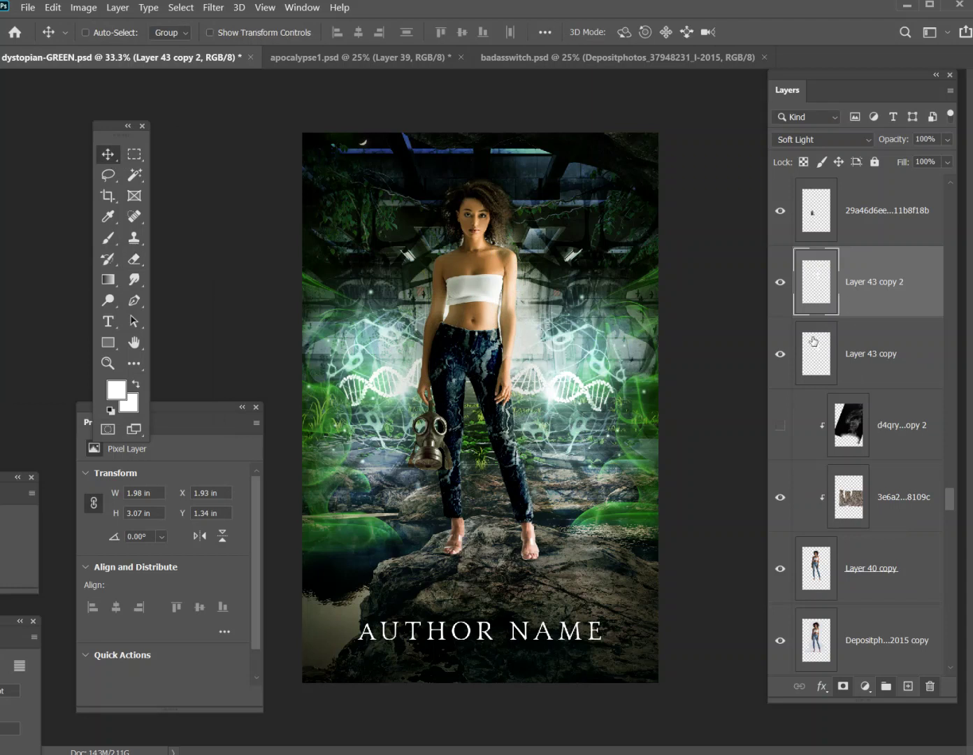
pyautogui.click(774, 284)
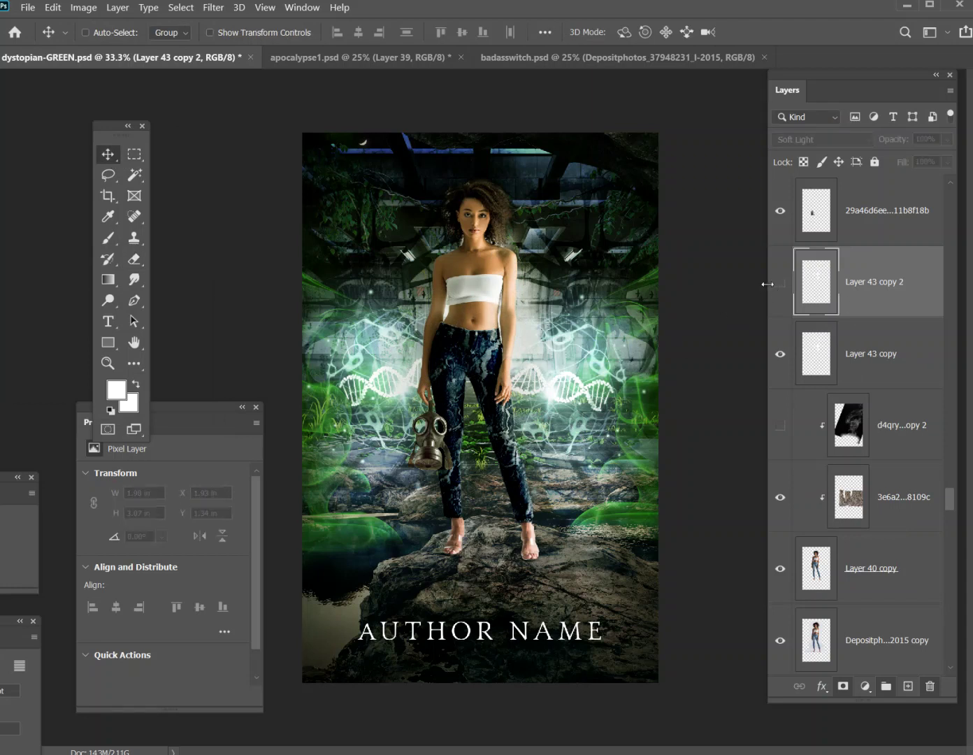
pyautogui.click(781, 355)
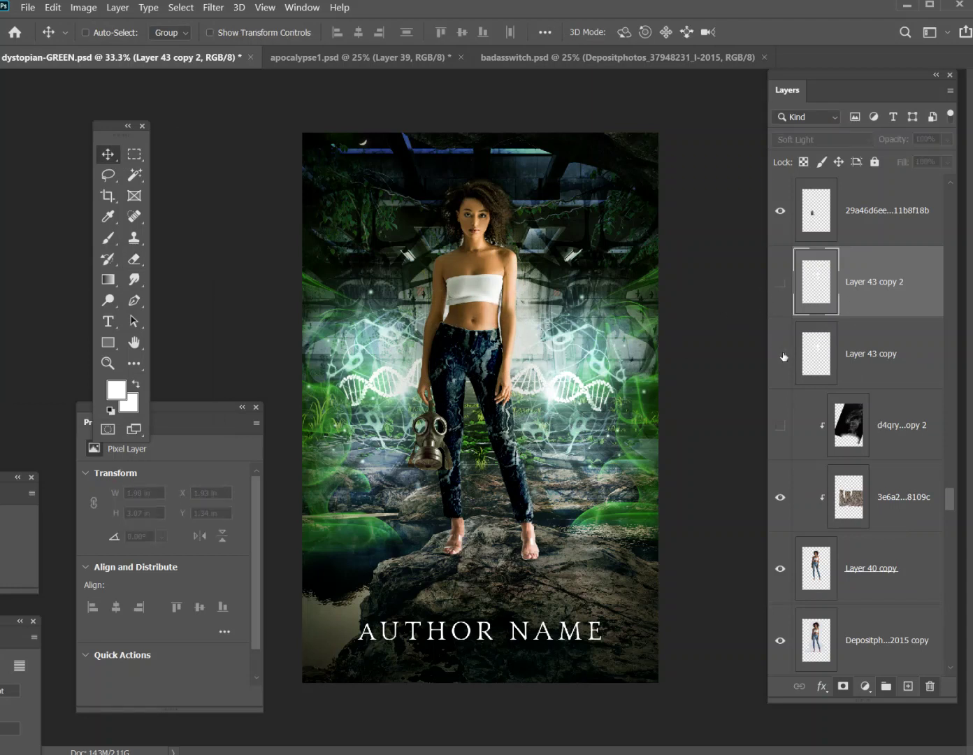
pyautogui.click(270, 8)
pyautogui.click(304, 134)
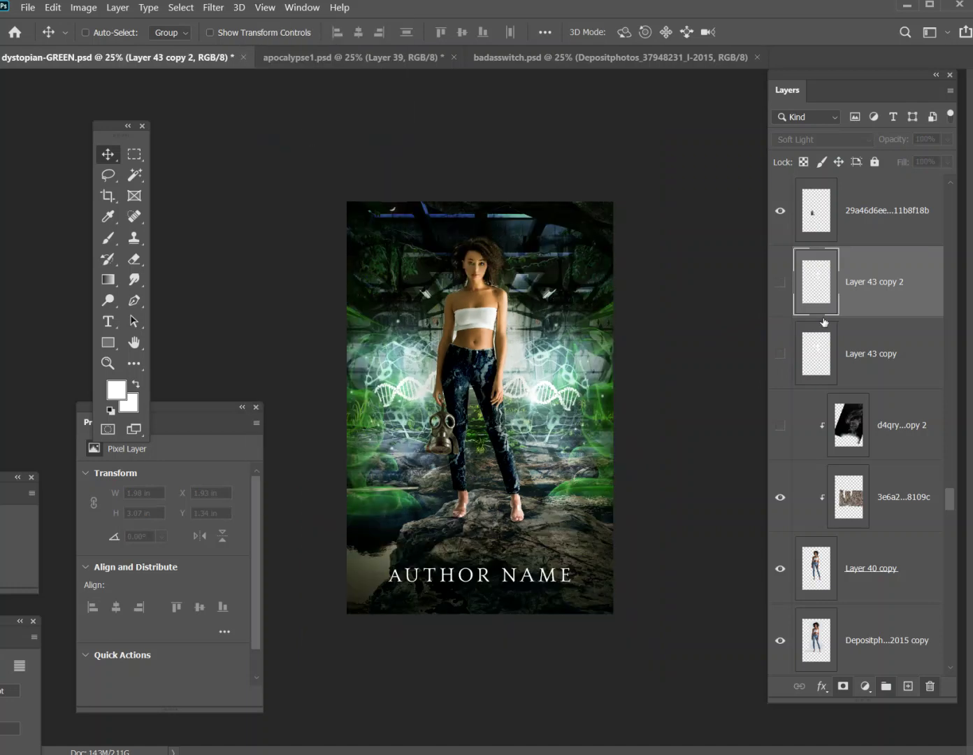
pyautogui.click(784, 284)
pyautogui.click(781, 354)
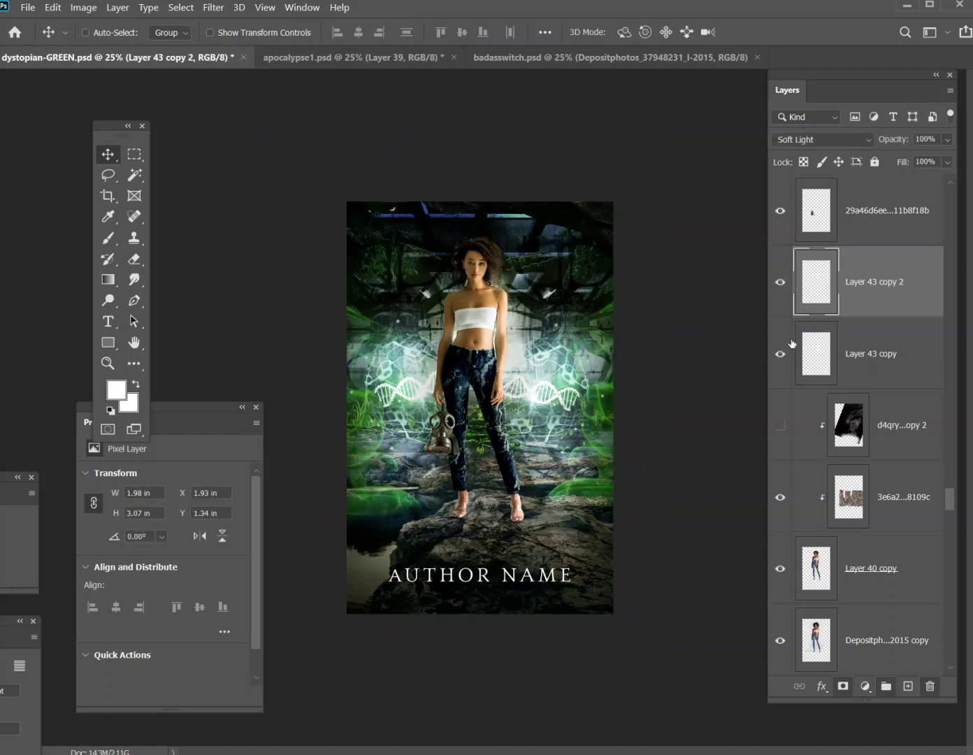
# Hide Layer 43 copy 2, and check the effect of Layer 43 copy while keeping it shown.
pyautogui.click(783, 287)
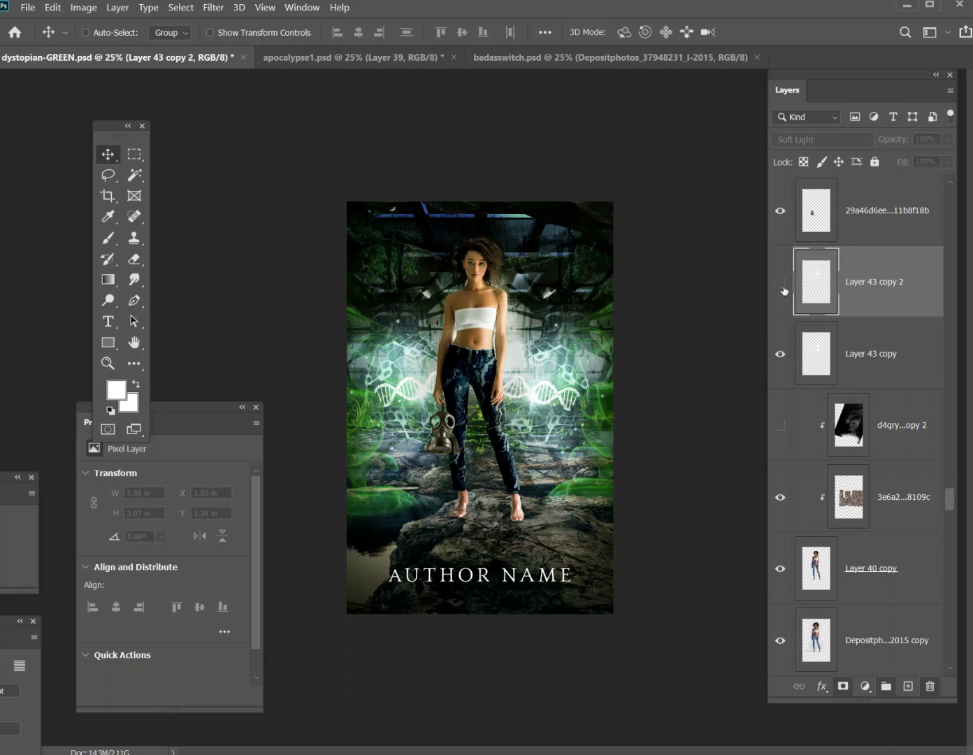
pyautogui.click(779, 354)
pyautogui.click(779, 354)
# Paint additional white glow with the 183 px brush on Layer 43 behind the woman's waist and legs, and preview the layer off and on.
pyautogui.scroll(-5, 811, 371)
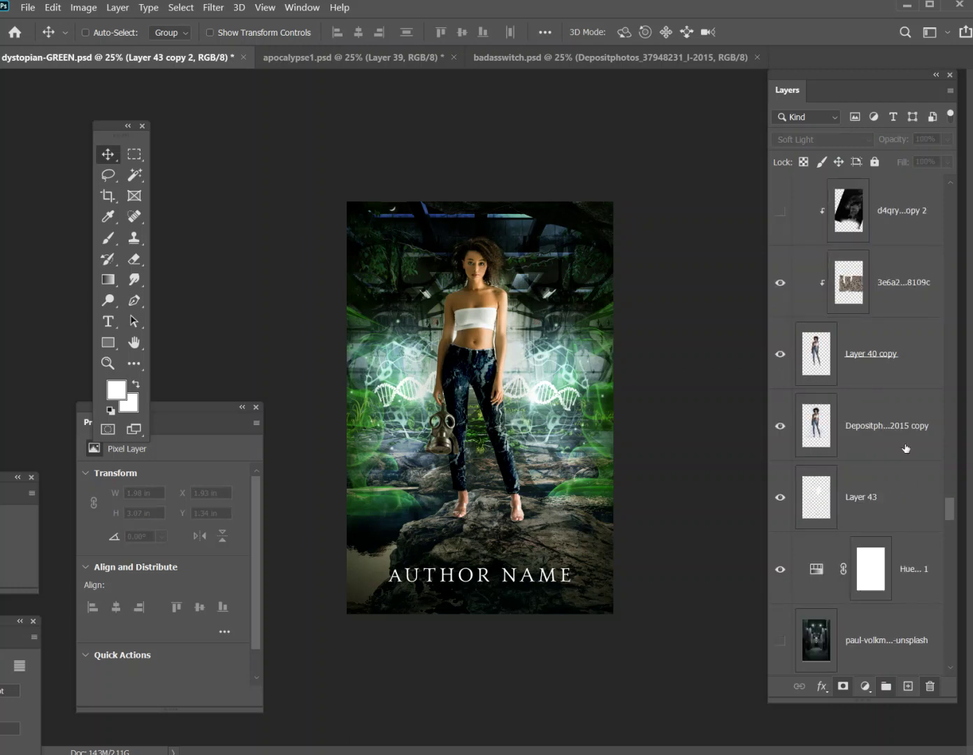
pyautogui.click(860, 358)
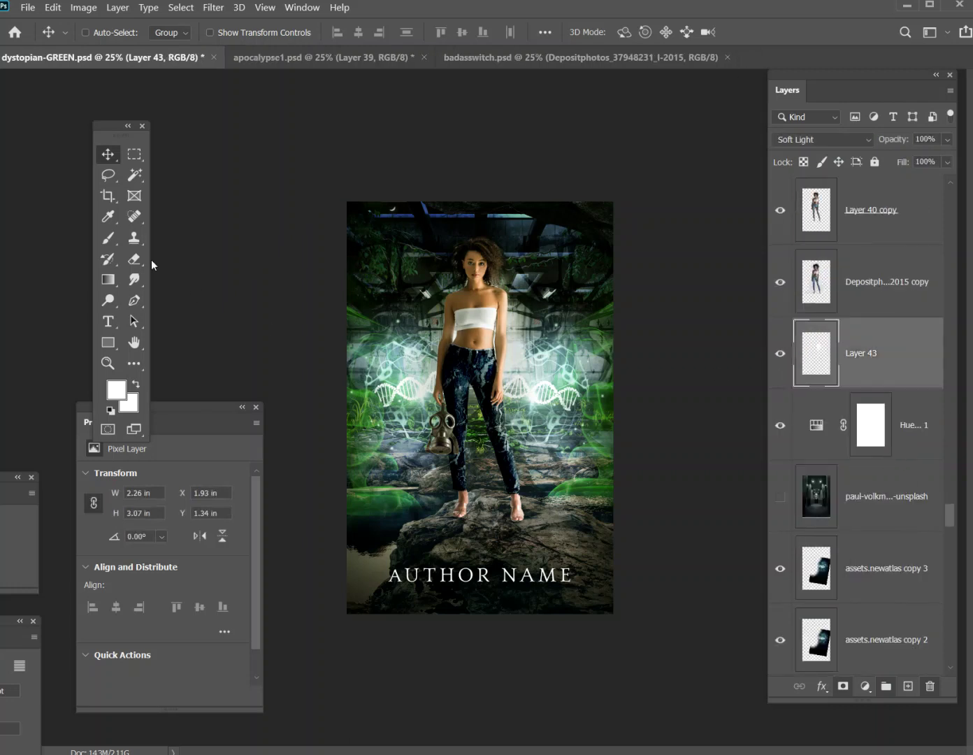
pyautogui.click(112, 240)
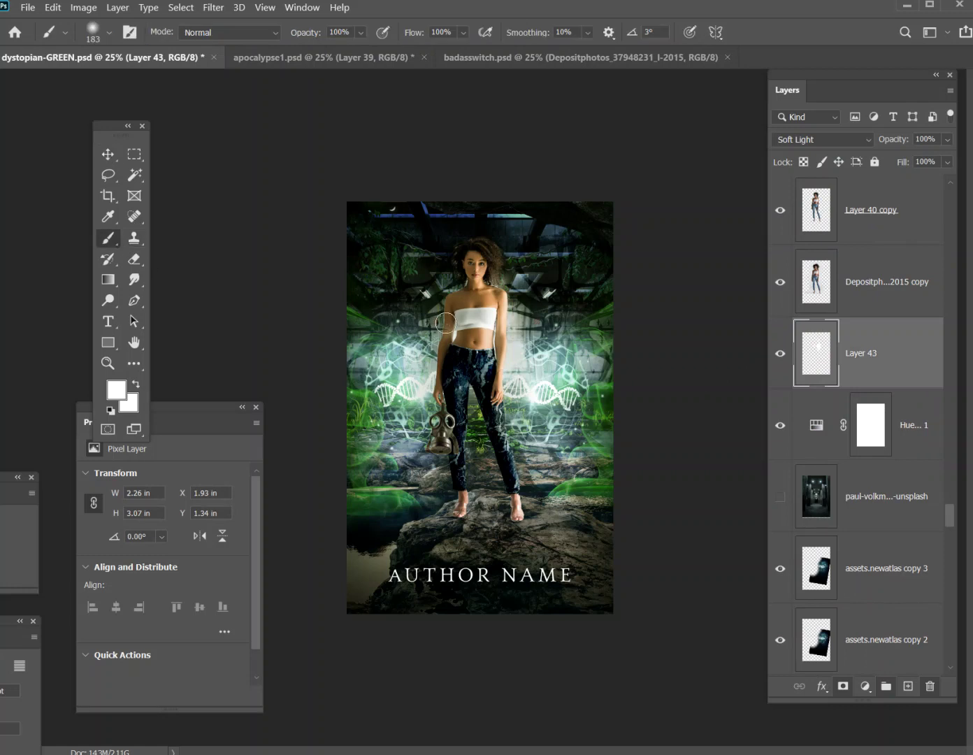
pyautogui.moveTo(448, 348)
pyautogui.mouseDown()
pyautogui.moveTo(451, 370)
pyautogui.moveTo(493, 391)
pyautogui.moveTo(510, 339)
pyautogui.moveTo(500, 330)
pyautogui.moveTo(501, 420)
pyautogui.moveTo(482, 401)
pyautogui.moveTo(509, 452)
pyautogui.moveTo(497, 389)
pyautogui.moveTo(509, 462)
pyautogui.mouseUp()
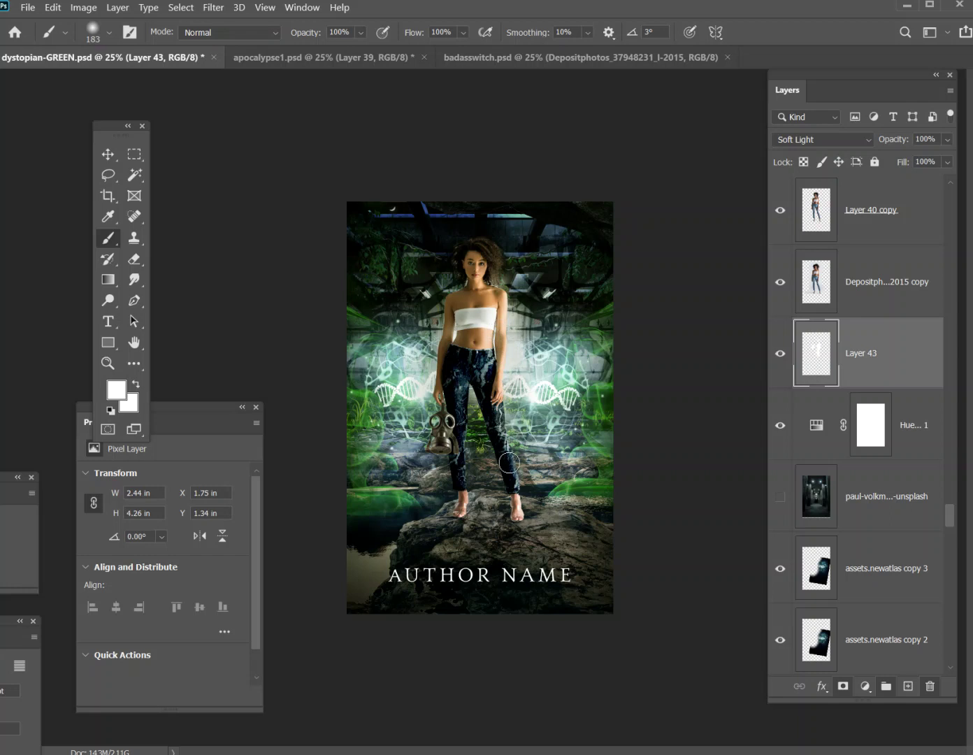
pyautogui.click(781, 355)
pyautogui.click(781, 355)
# Add a new empty layer directly above Layer 43.
pyautogui.scroll(5, 868, 355)
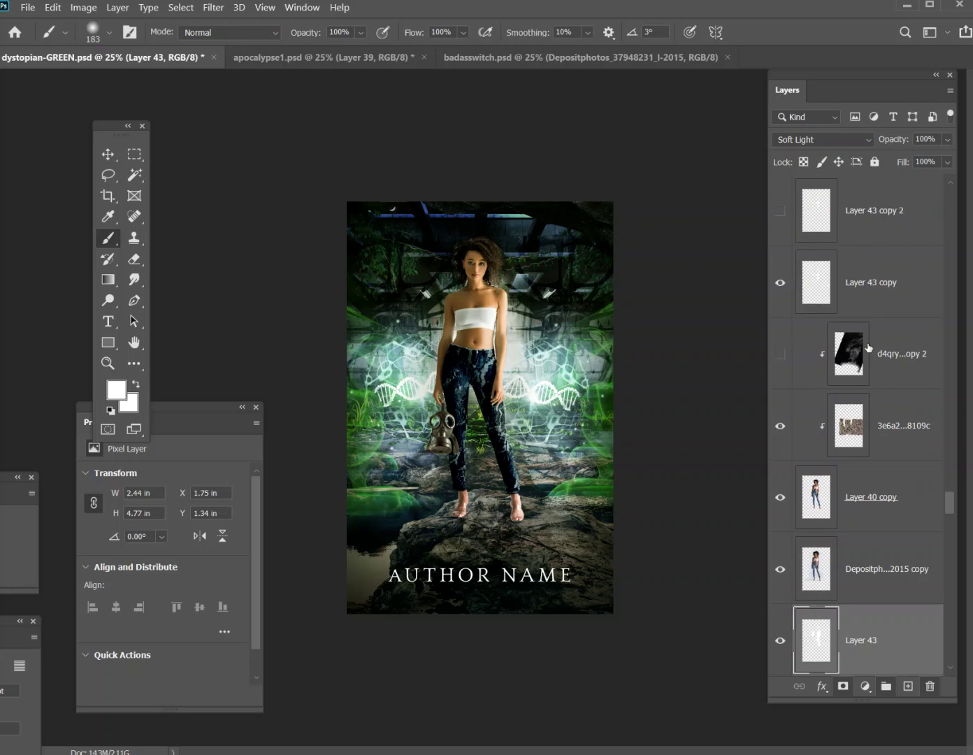
pyautogui.click(913, 687)
pyautogui.scroll(-2, 829, 559)
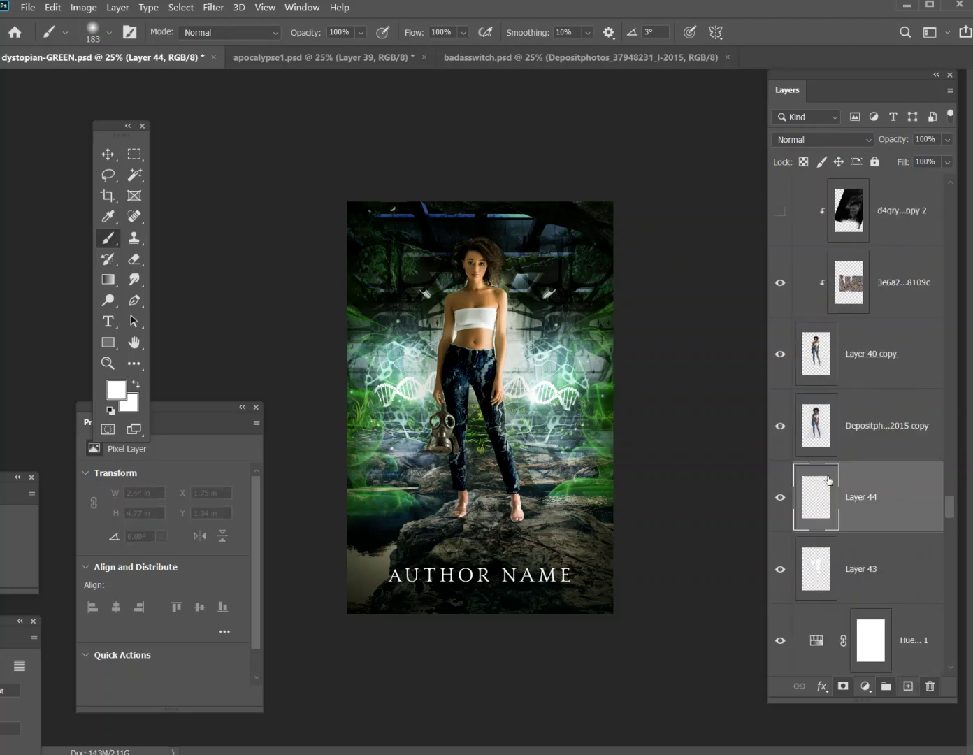
# Set the foreground color to bright green (CMYK 53, 0, 100, 0) and return to the Brush tool.
pyautogui.click(265, 8)
pyautogui.click(301, 116)
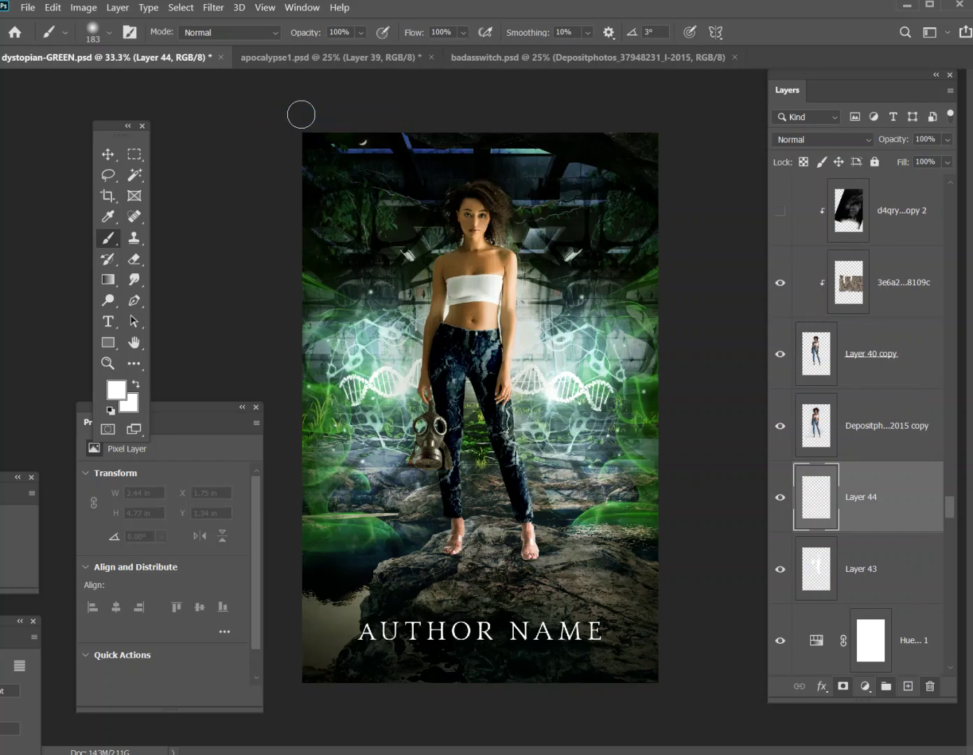
pyautogui.click(265, 7)
pyautogui.click(303, 116)
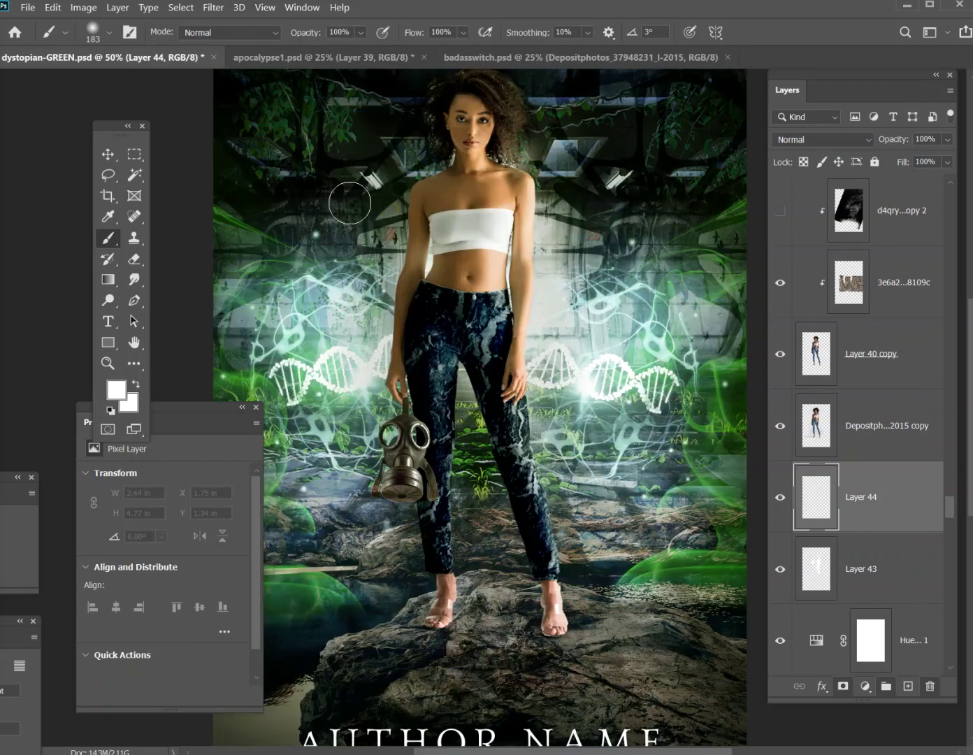
pyautogui.scroll(3, 679, 439)
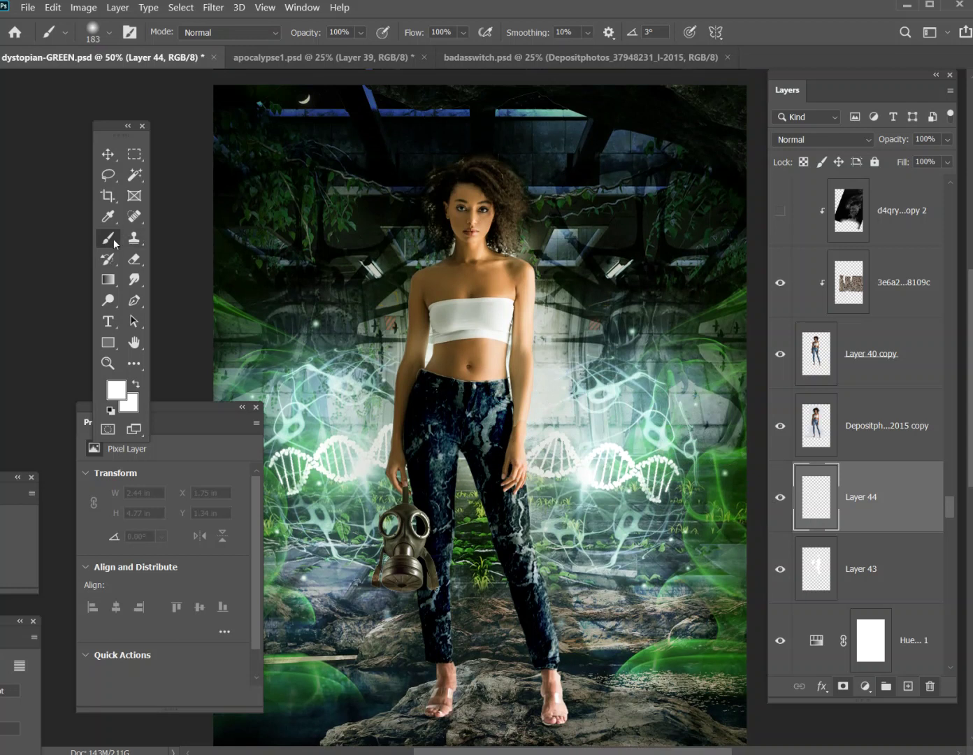
pyautogui.moveTo(187, 407); pyautogui.dragTo(125, 468)
pyautogui.click(118, 391)
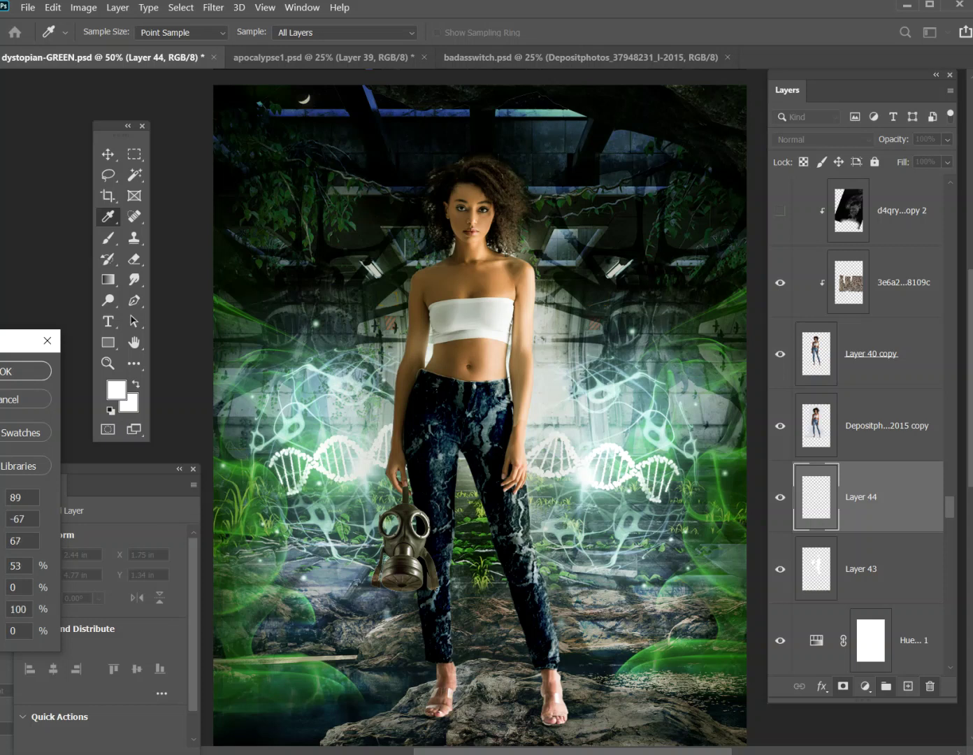
pyautogui.click(5, 377)
pyautogui.press('b')
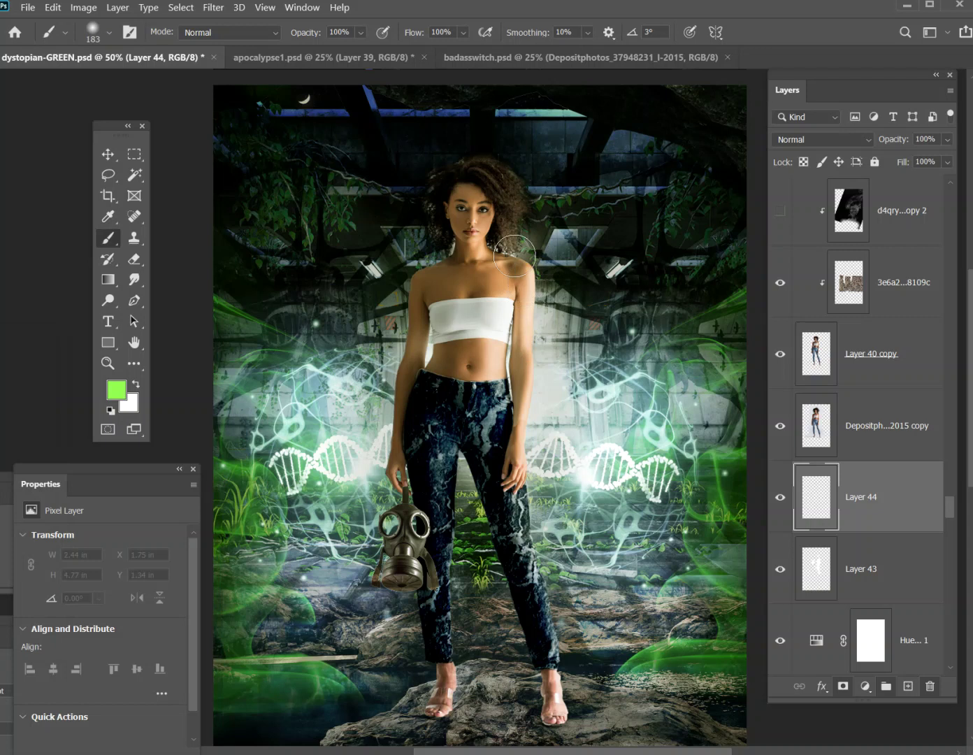
# Paint a bright green glow with a soft 84 px brush along the woman's hair, shoulders, both arms and outer leg.
pyautogui.click(109, 32)
pyautogui.write('111')
pyautogui.press('Return')
pyautogui.click(126, 81)
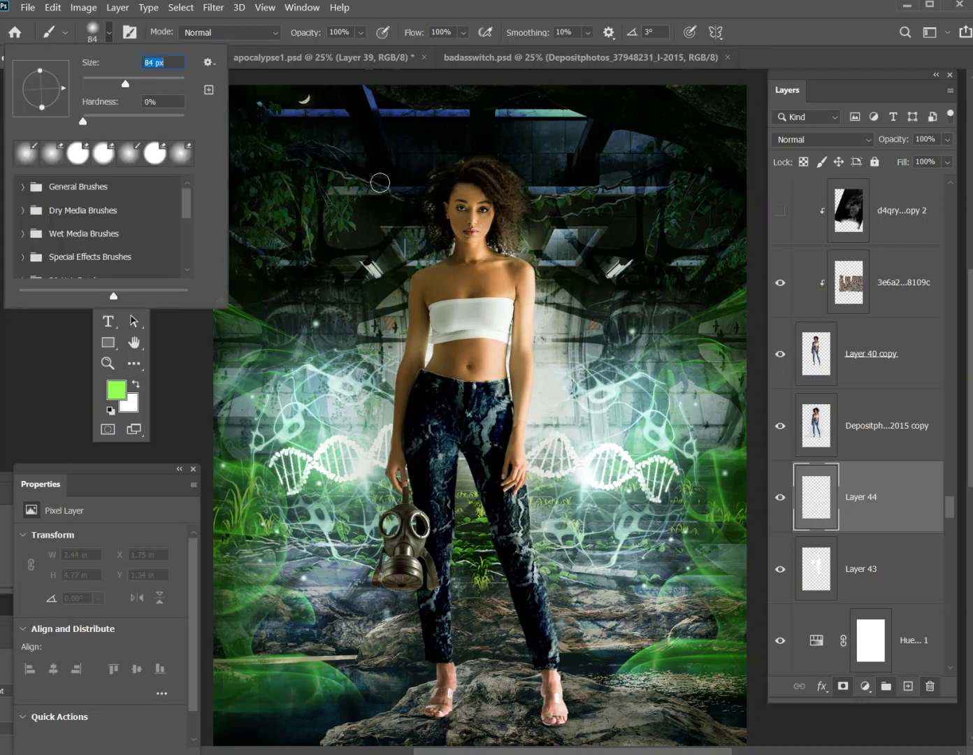
pyautogui.moveTo(528, 195)
pyautogui.mouseDown()
pyautogui.moveTo(506, 167)
pyautogui.moveTo(474, 155)
pyautogui.moveTo(525, 221)
pyautogui.moveTo(523, 257)
pyautogui.moveTo(536, 265)
pyautogui.moveTo(542, 340)
pyautogui.moveTo(530, 446)
pyautogui.moveTo(559, 641)
pyautogui.mouseUp()
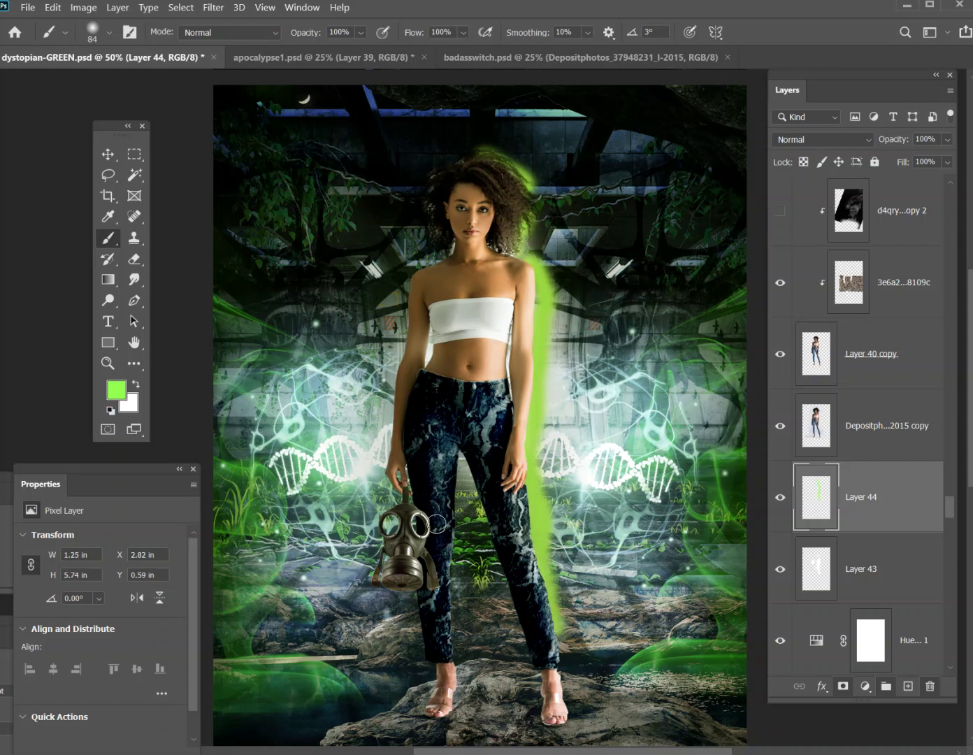
pyautogui.moveTo(382, 473)
pyautogui.mouseDown()
pyautogui.moveTo(410, 282)
pyautogui.moveTo(449, 244)
pyautogui.mouseUp()
# Move Layer 44 with the green glow above Layer 40 copy and clip it to the woman.
pyautogui.scroll(-2, 850, 414)
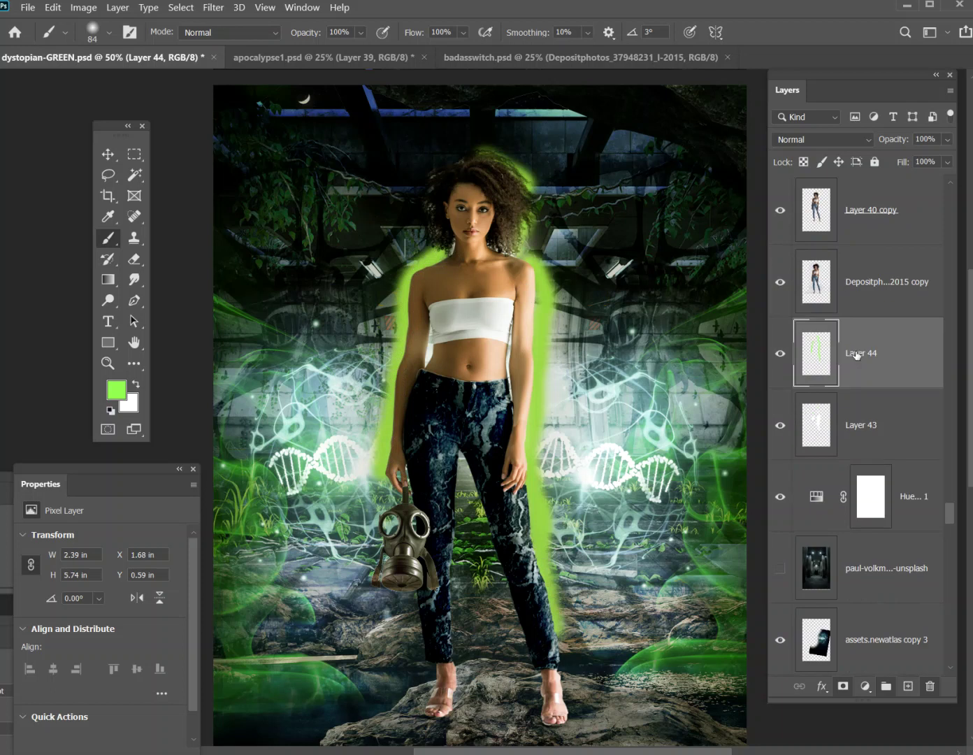
pyautogui.moveTo(856, 356); pyautogui.dragTo(880, 222)
pyautogui.hotkey('ctrl', 'alt', 'g')
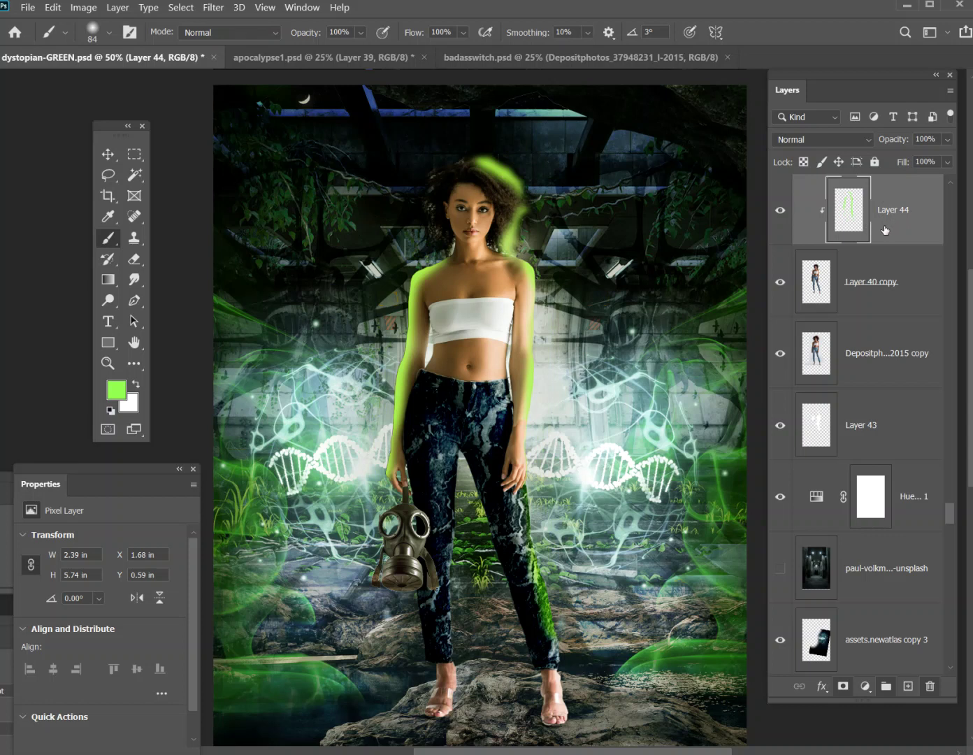
# Preview Soft Light on the clipped green glow layer, set its blend mode to Overlay, and switch to the Eraser tool.
pyautogui.click(838, 140)
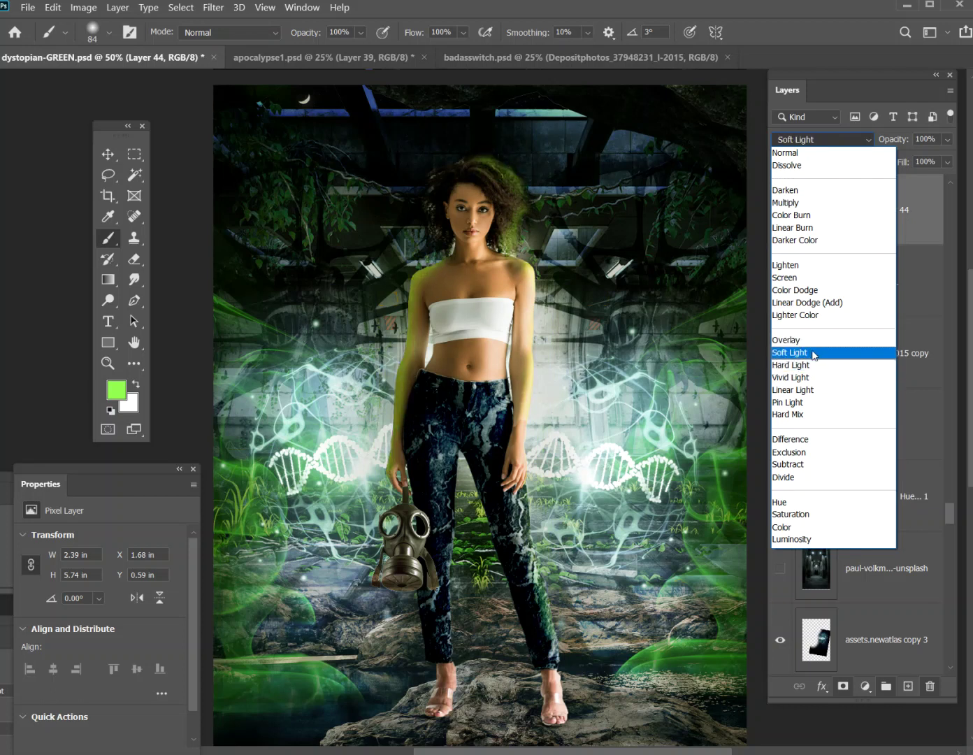
pyautogui.click(810, 341)
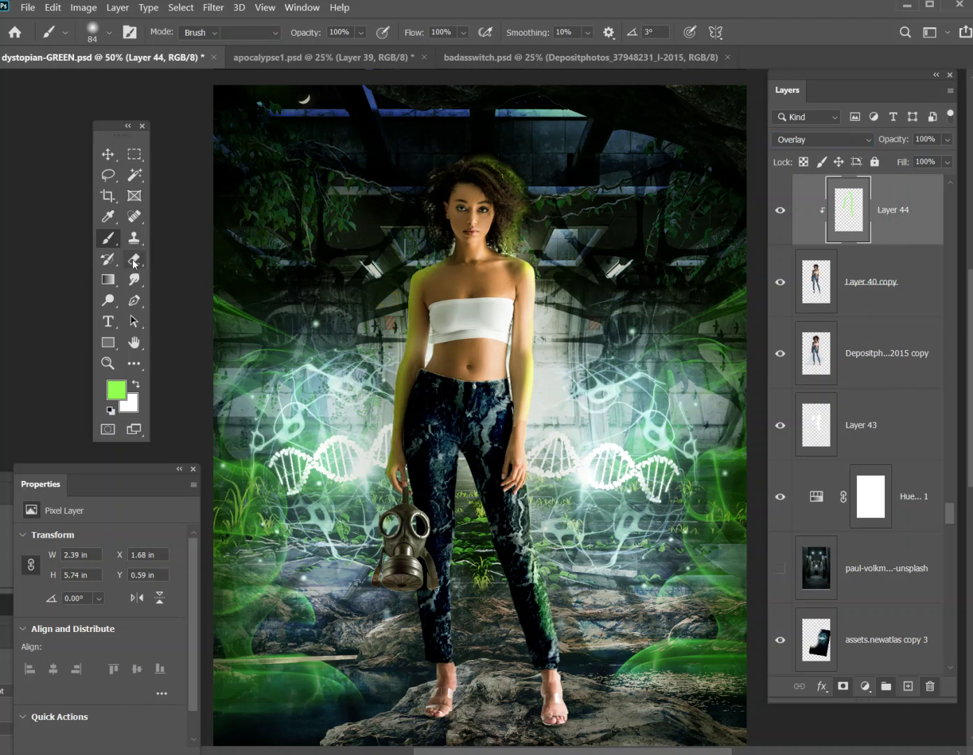
pyautogui.click(133, 261)
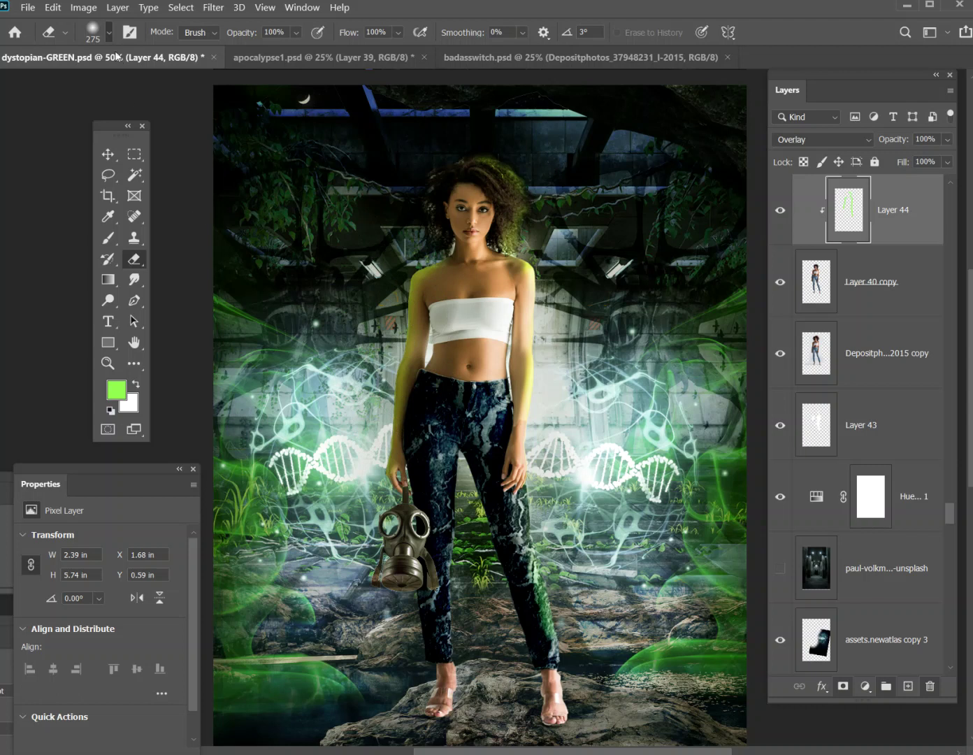
# Erase the excess green glow from the woman's hair, arms and outer leg on Layer 44 with a 66 px eraser.
pyautogui.click(110, 33)
pyautogui.write('66')
pyautogui.press('Return')
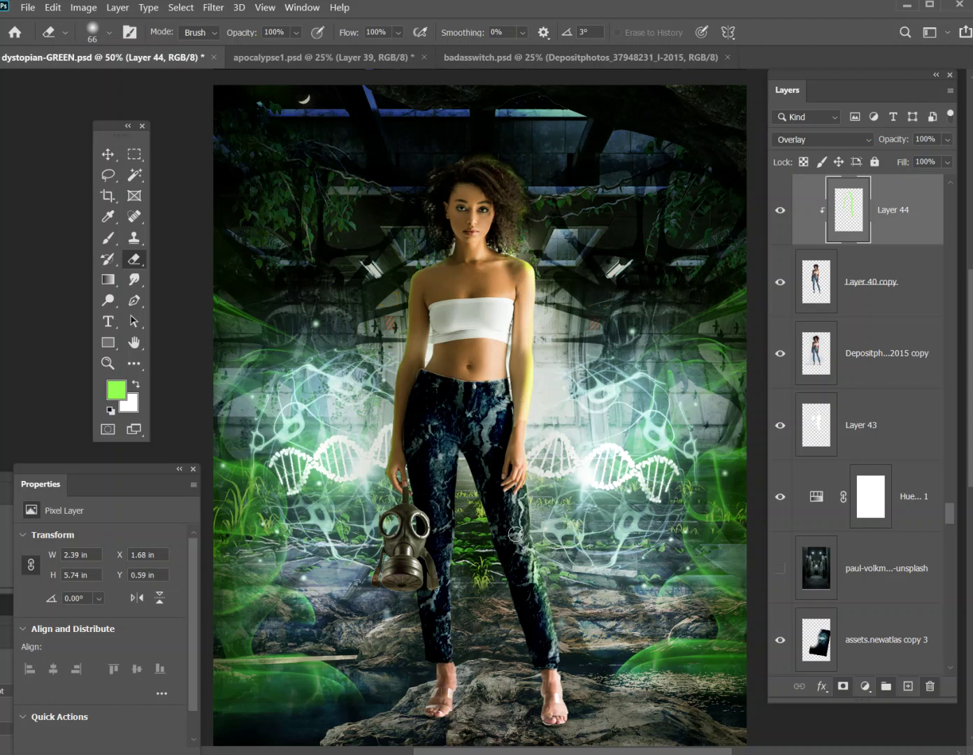
# Compare the whole cover with the green glow on Layer 44 hidden and shown.
pyautogui.click(275, 13)
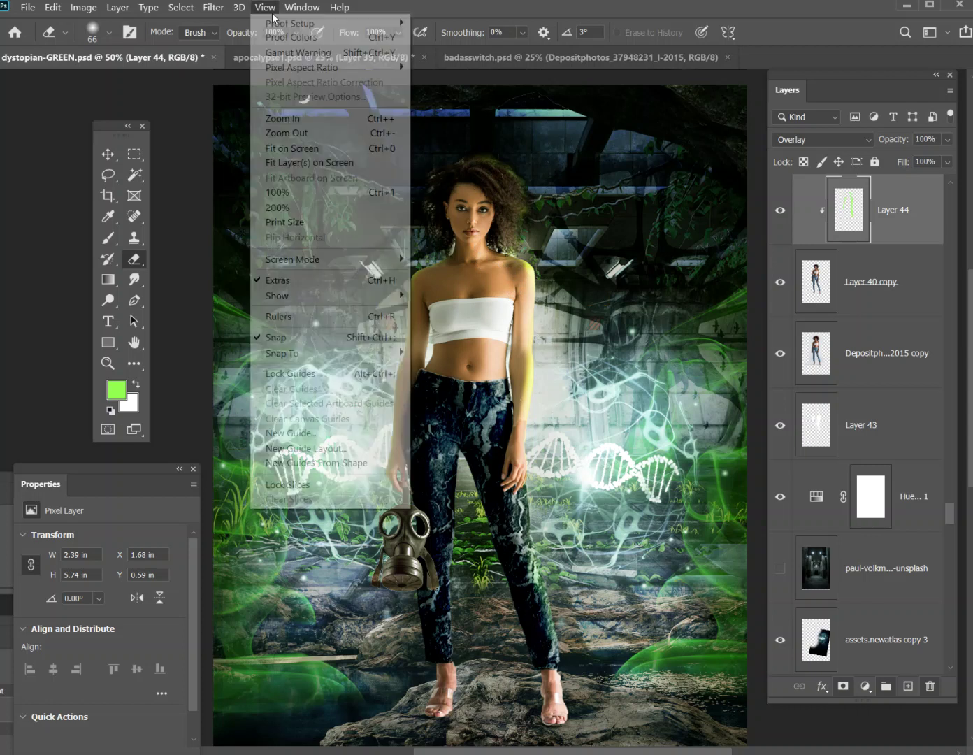
pyautogui.click(326, 135)
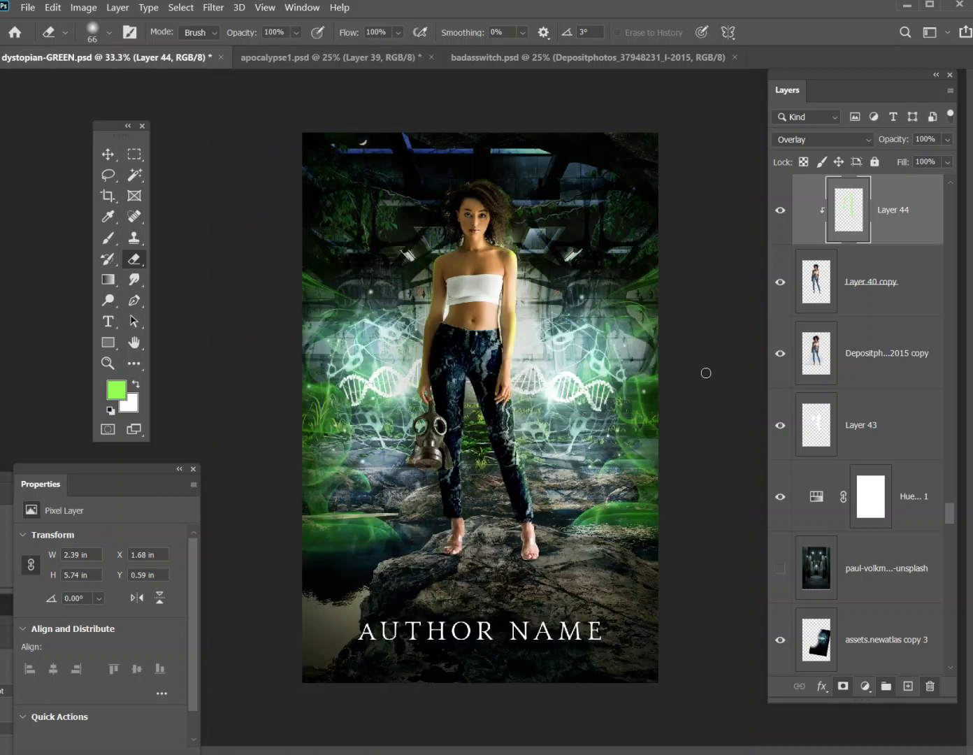
pyautogui.click(779, 211)
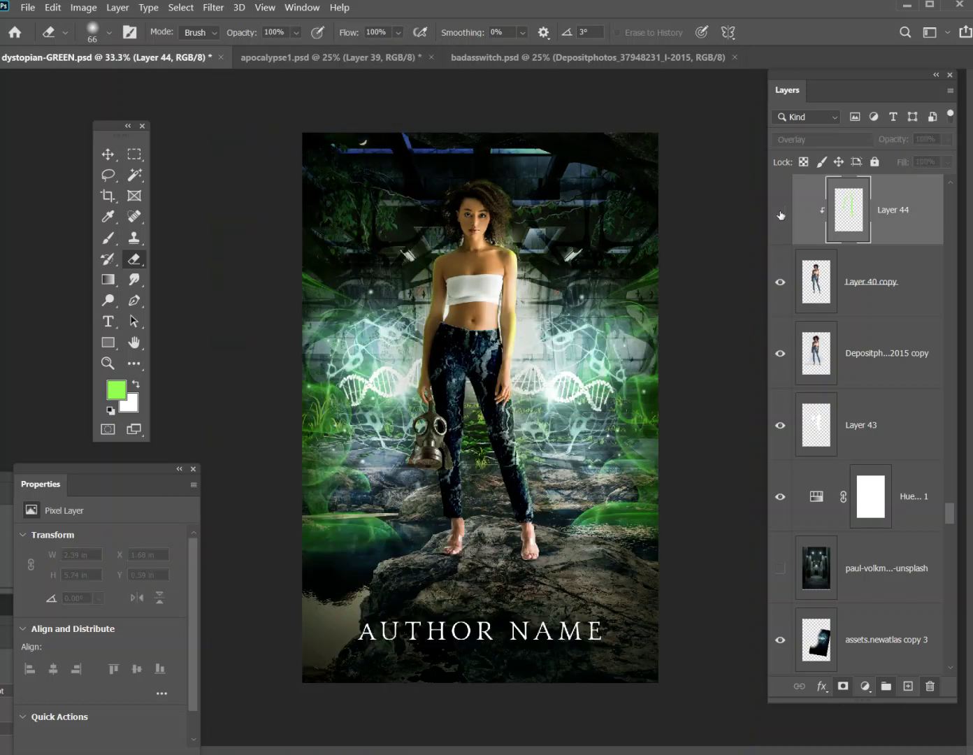
pyautogui.click(781, 213)
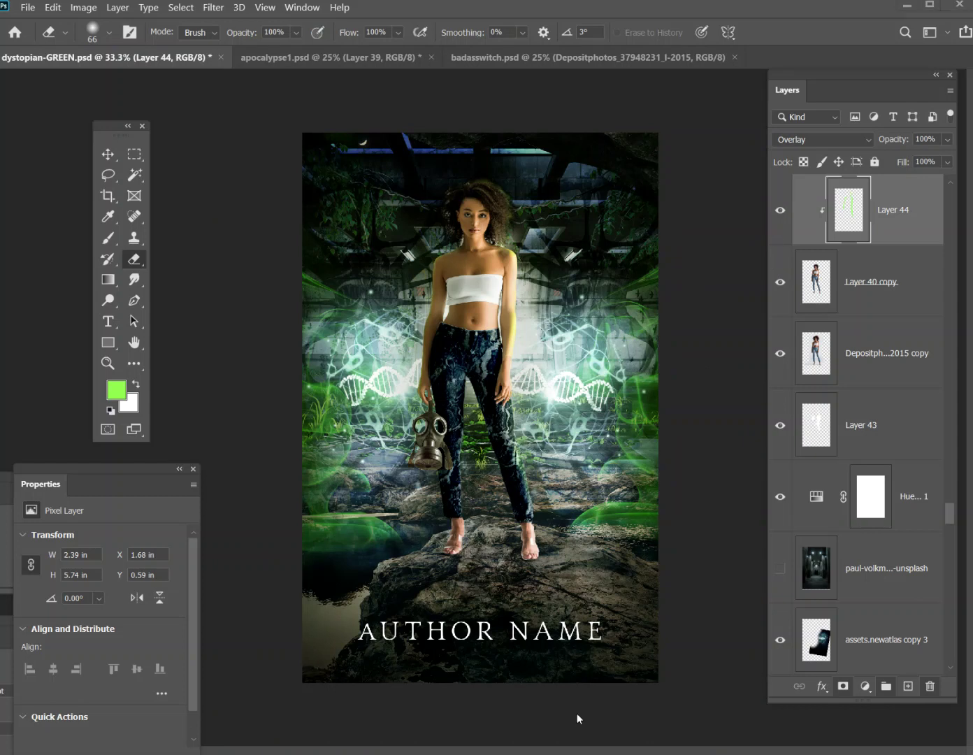
# Add an Outer Glow in pale green (CMYK 12, 0, 27, 0) to the woman on Layer 40 copy.
pyautogui.click(909, 291)
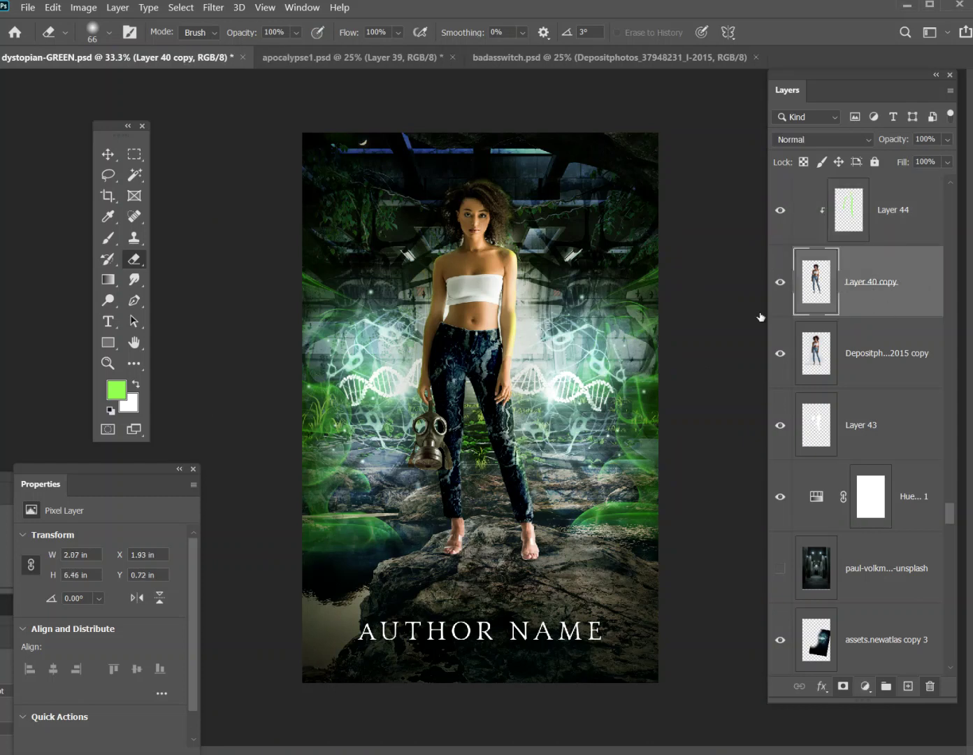
pyautogui.click(120, 8)
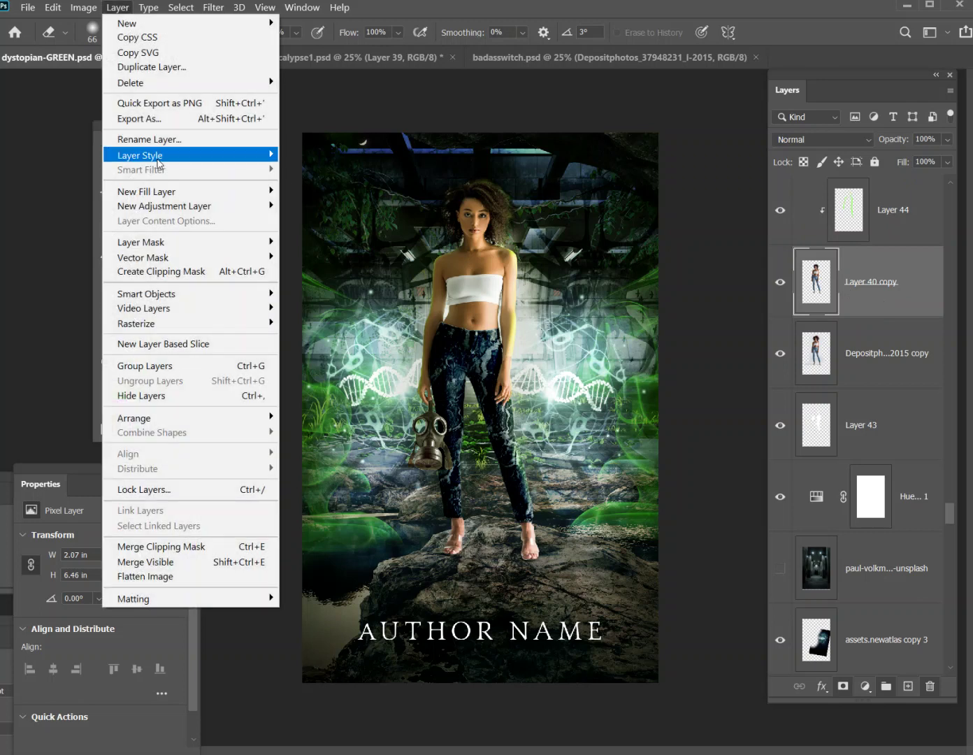
pyautogui.moveTo(178, 159)
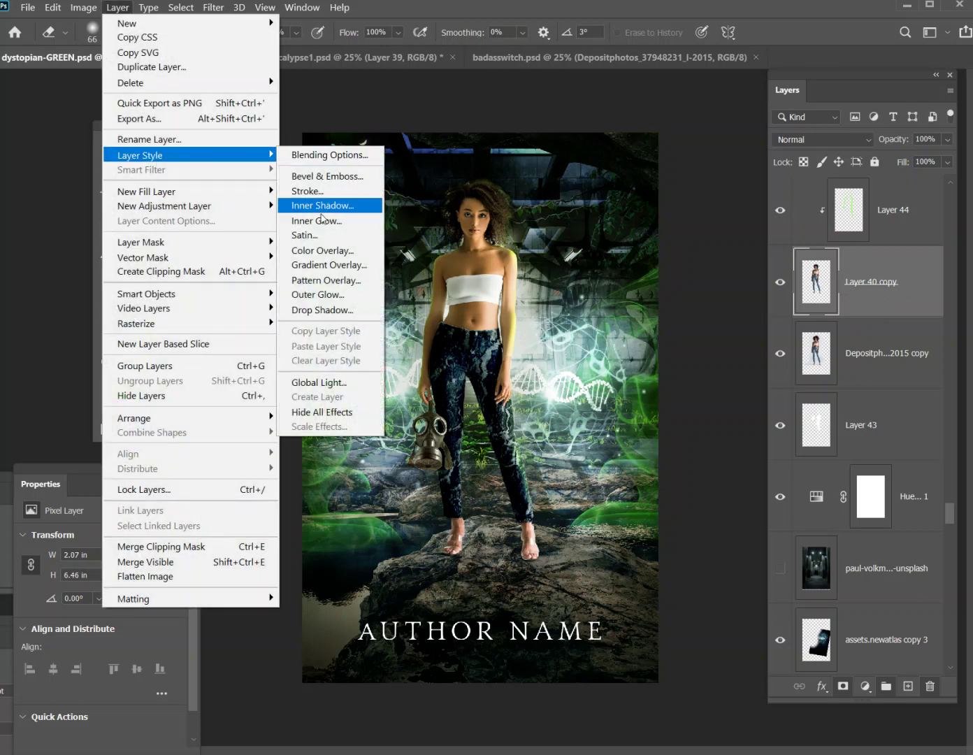
pyautogui.click(333, 282)
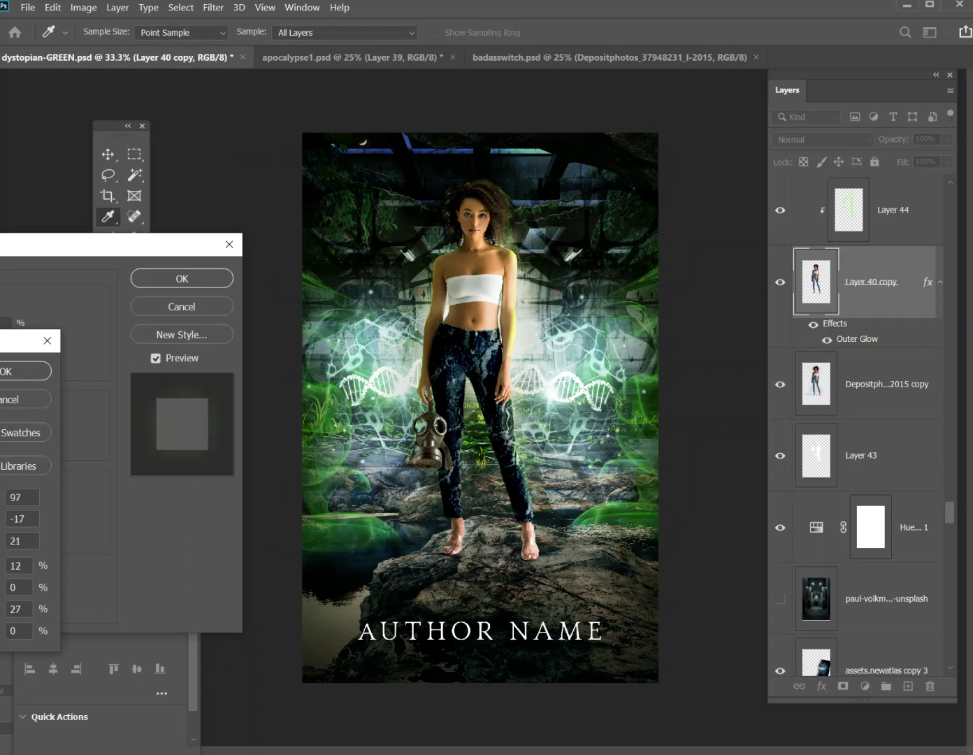
pyautogui.click(24, 370)
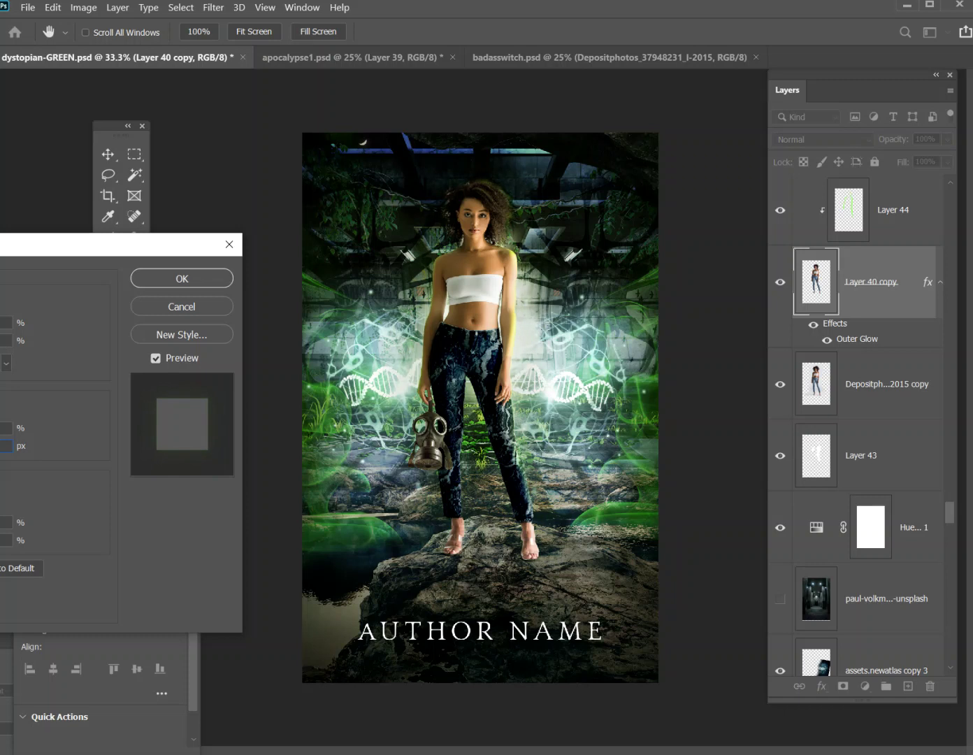
pyautogui.click(144, 279)
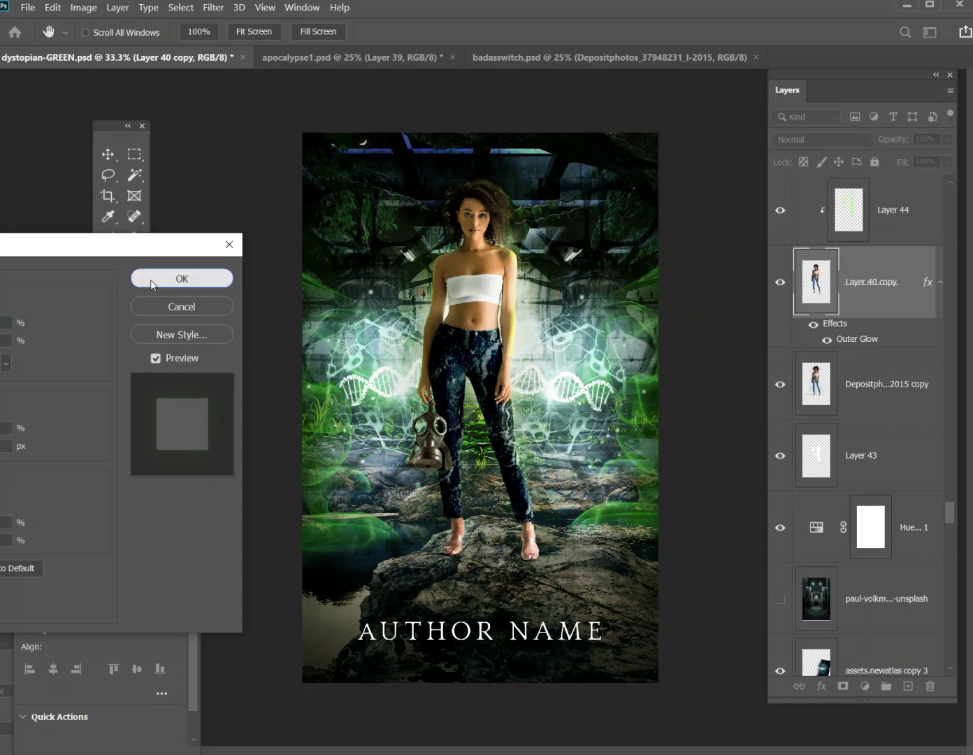
# Check Layer 44's green glow by toggling its visibility, and lower the layer's opacity to 49%.
pyautogui.scroll(2, 888, 311)
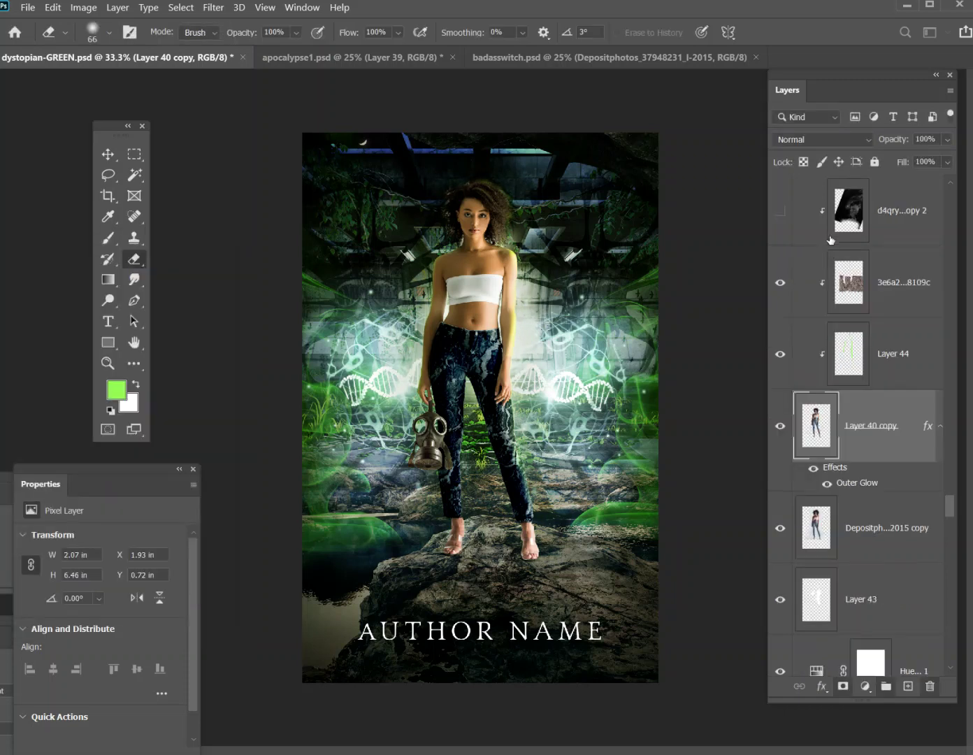
pyautogui.click(780, 356)
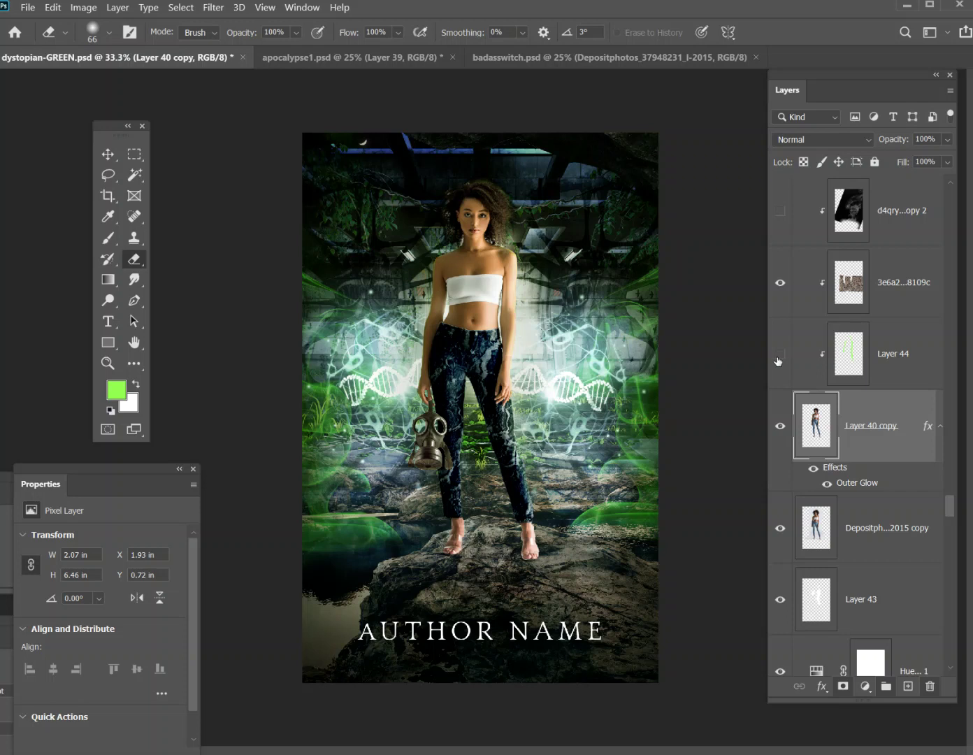
pyautogui.click(892, 341)
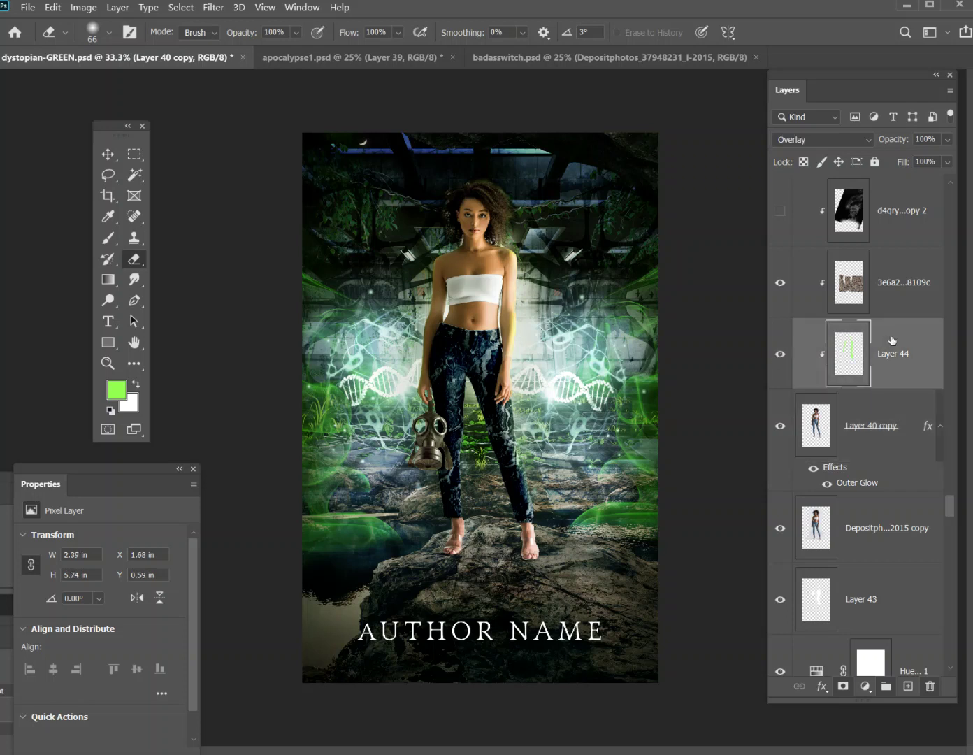
pyautogui.moveTo(948, 139); pyautogui.dragTo(908, 159)
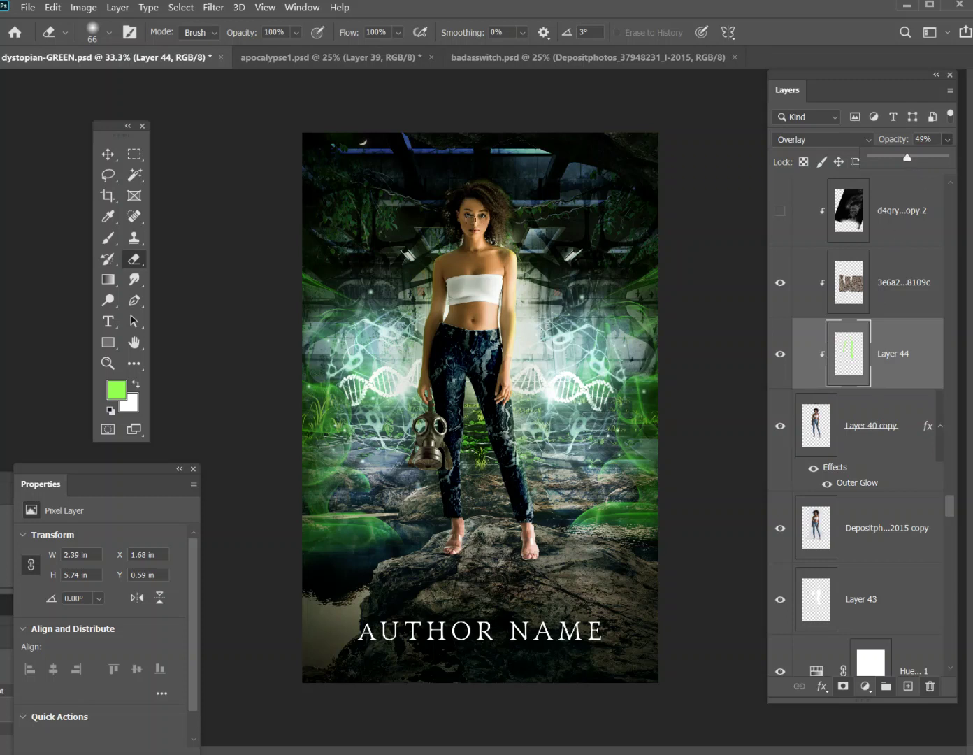
# Switch to the Move tool and save the dystopian-GREEN.psd cover.
pyautogui.click(108, 154)
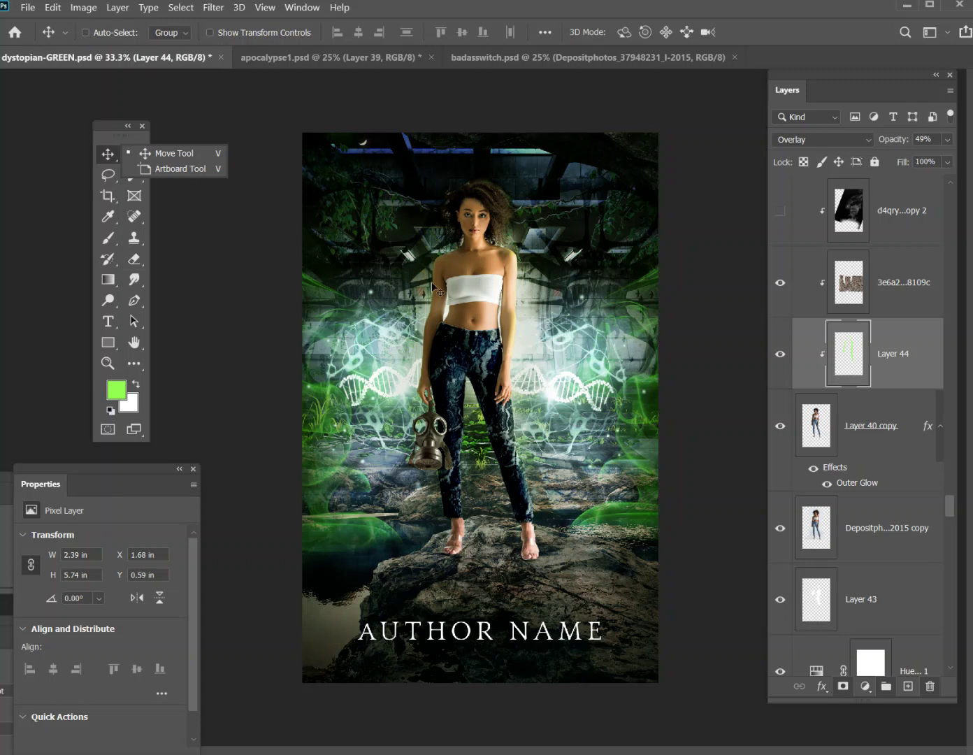
pyautogui.scroll(-6, 848, 403)
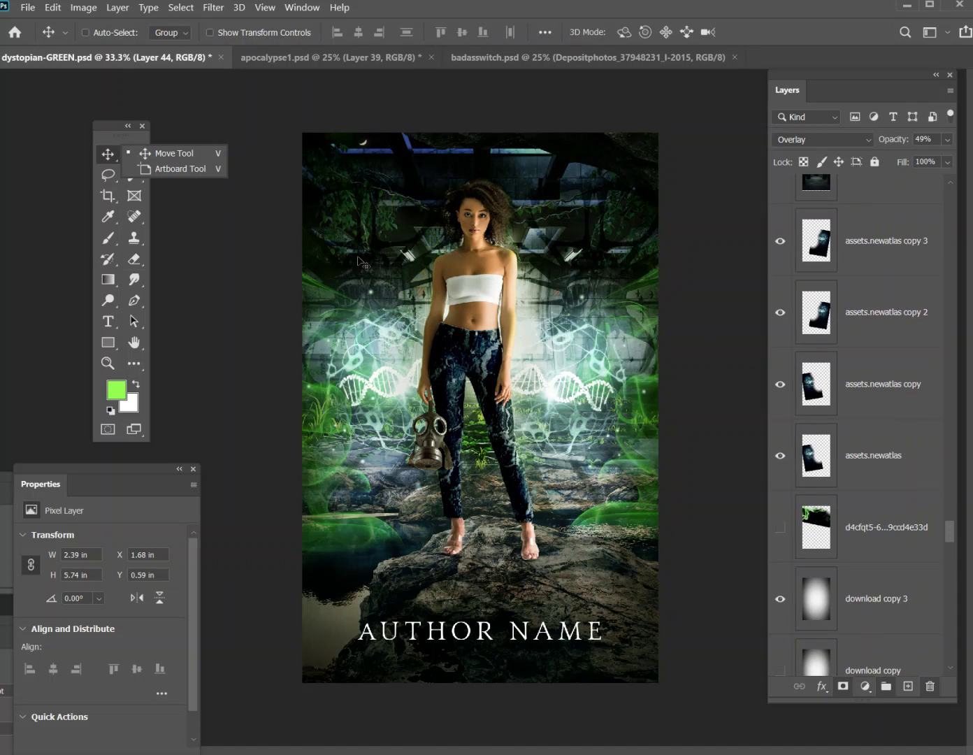
pyautogui.click(28, 7)
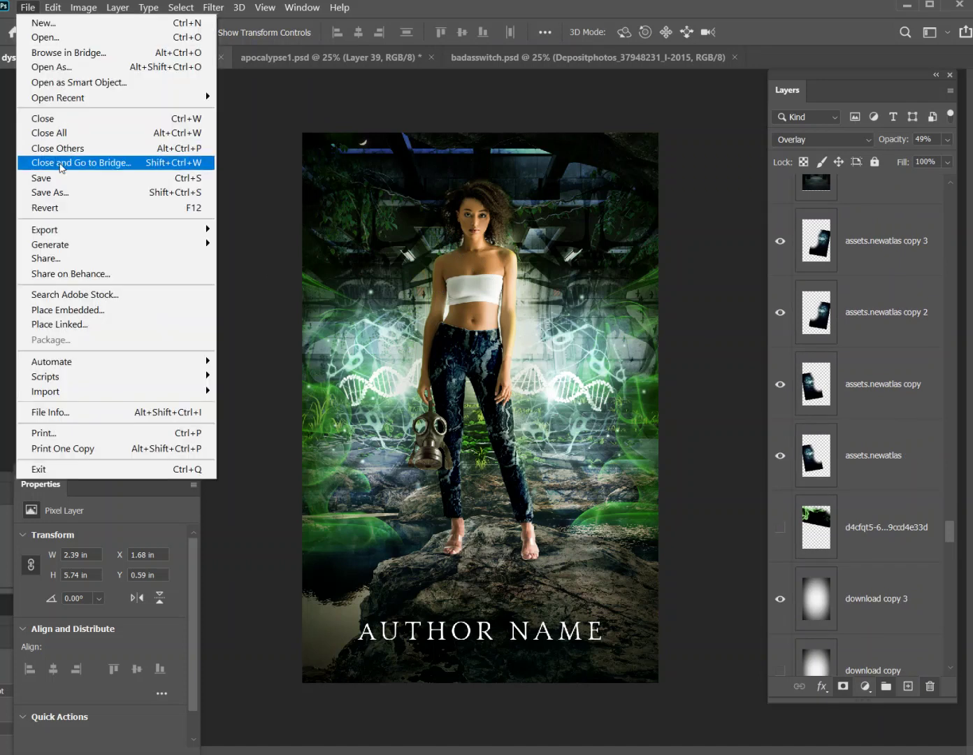
pyautogui.click(69, 179)
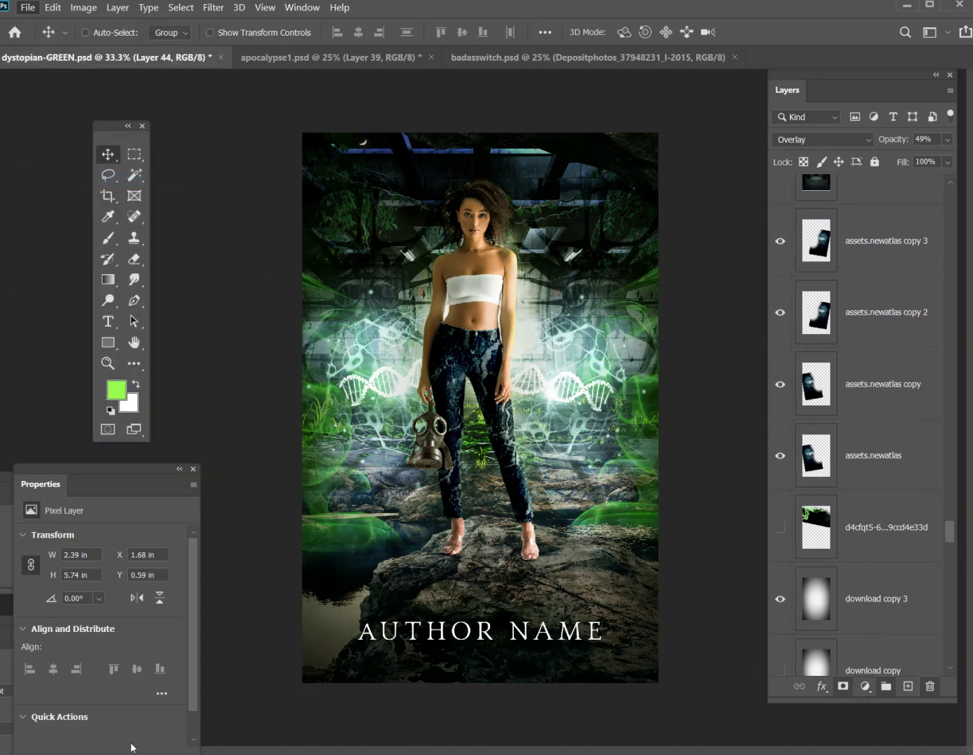
# In apocalypse1.psd, reposition the armed woman on Layer 39 and scale her to 86.44%, with her feet just above the author name.
pyautogui.hotkey('ctrl', 'Tab')
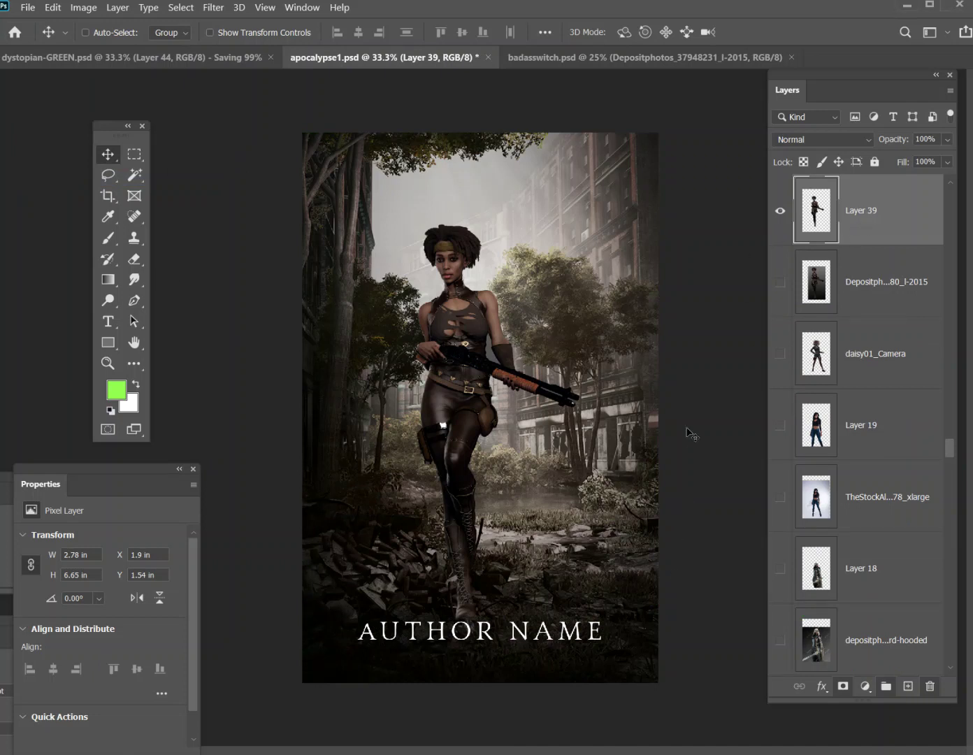
pyautogui.moveTo(464, 381); pyautogui.dragTo(474, 362)
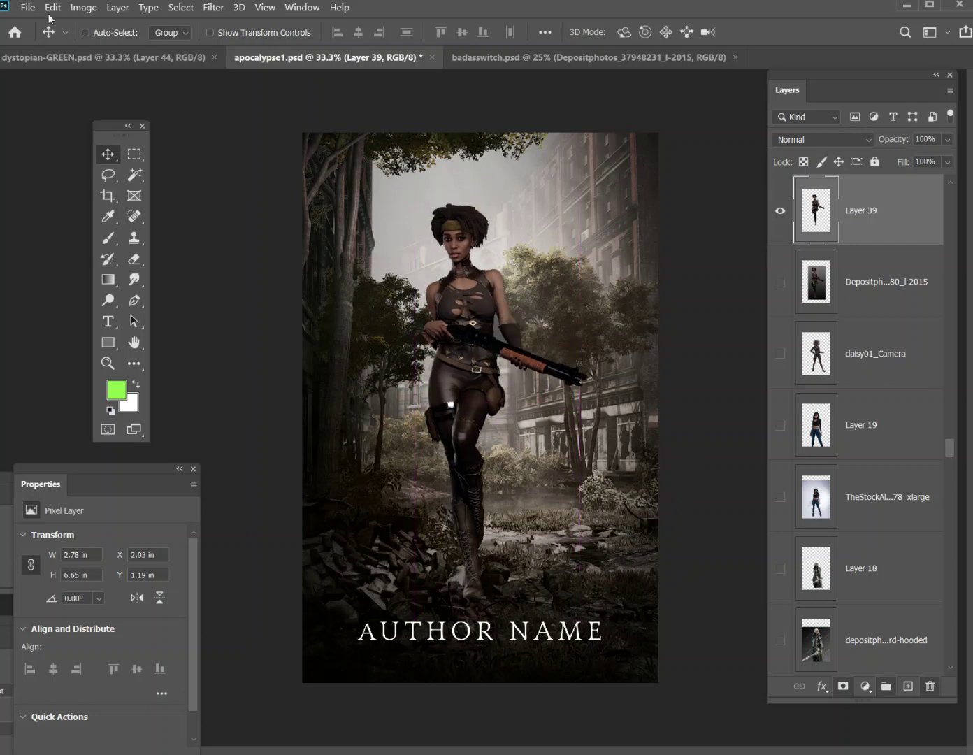
pyautogui.click(53, 8)
pyautogui.click(128, 336)
pyautogui.moveTo(420, 196); pyautogui.dragTo(403, 239)
pyautogui.moveTo(496, 407)
pyautogui.mouseDown()
pyautogui.moveTo(569, 380)
pyautogui.moveTo(542, 321)
pyautogui.moveTo(493, 360)
pyautogui.moveTo(506, 403)
pyautogui.moveTo(501, 455)
pyautogui.moveTo(499, 417)
pyautogui.mouseUp()
pyautogui.moveTo(430, 239); pyautogui.dragTo(442, 278)
pyautogui.moveTo(502, 450); pyautogui.dragTo(498, 454)
pyautogui.moveTo(571, 277)
pyautogui.mouseDown()
pyautogui.moveTo(582, 261)
pyautogui.moveTo(577, 267)
pyautogui.mouseUp()
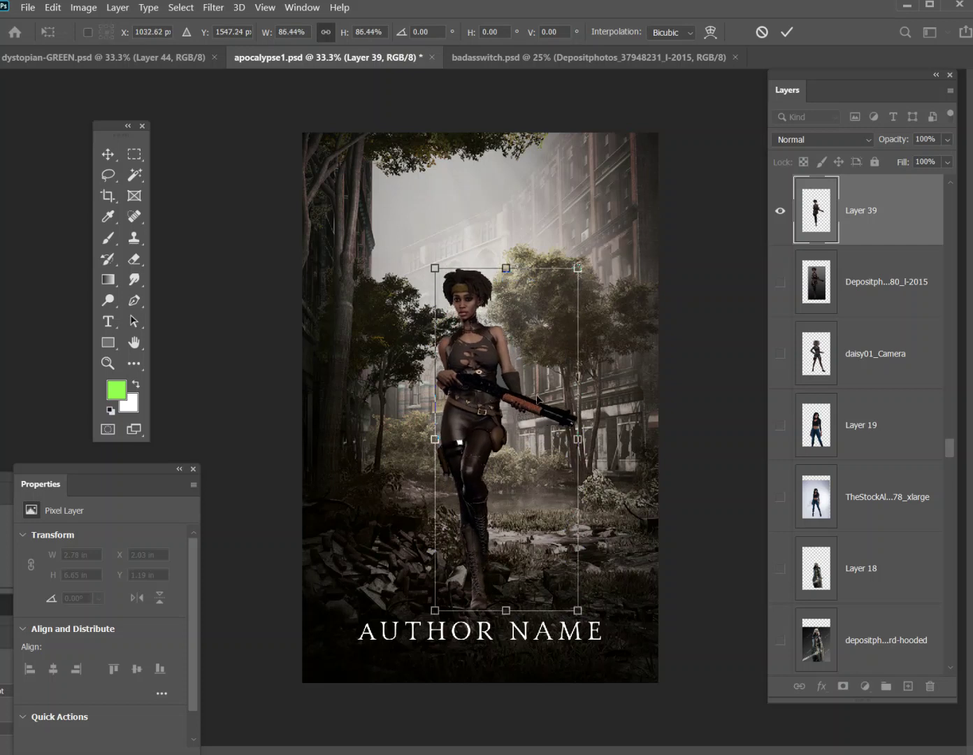
pyautogui.press('Return')
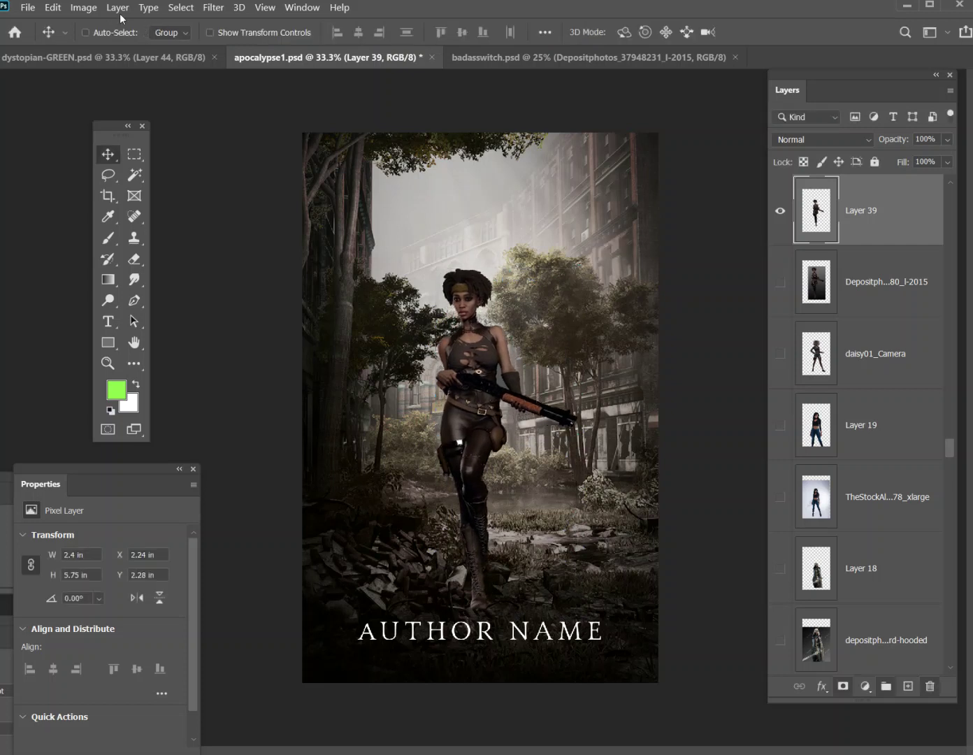
# Add a white Outer Glow (CMYK 0, 0, 0, 0) to the armed woman on Layer 39.
pyautogui.click(116, 8)
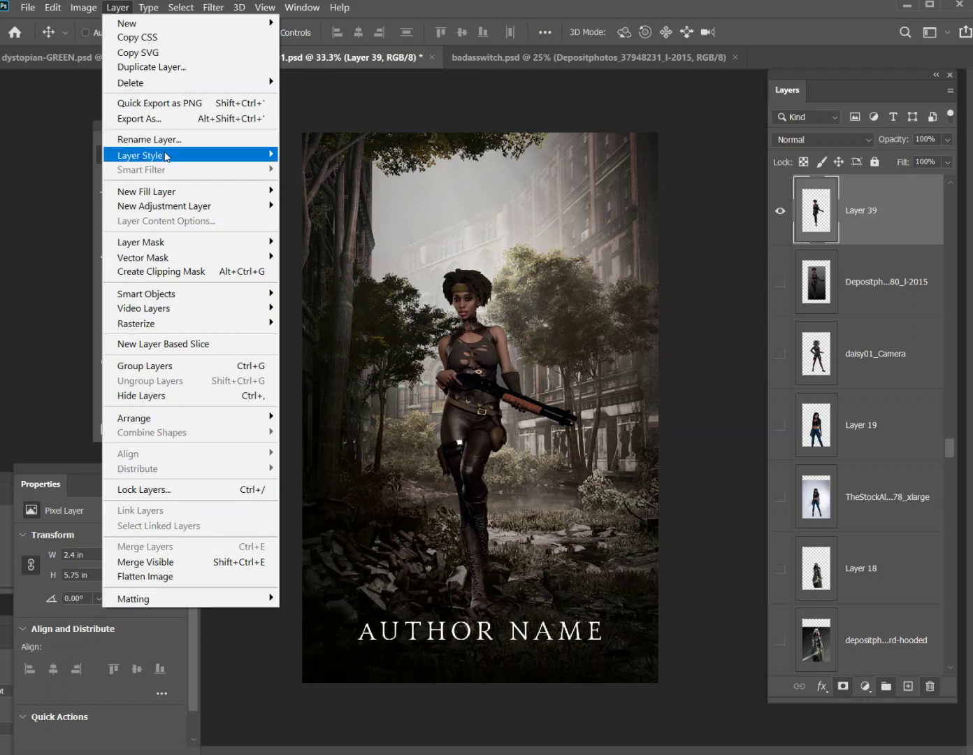
pyautogui.moveTo(175, 156)
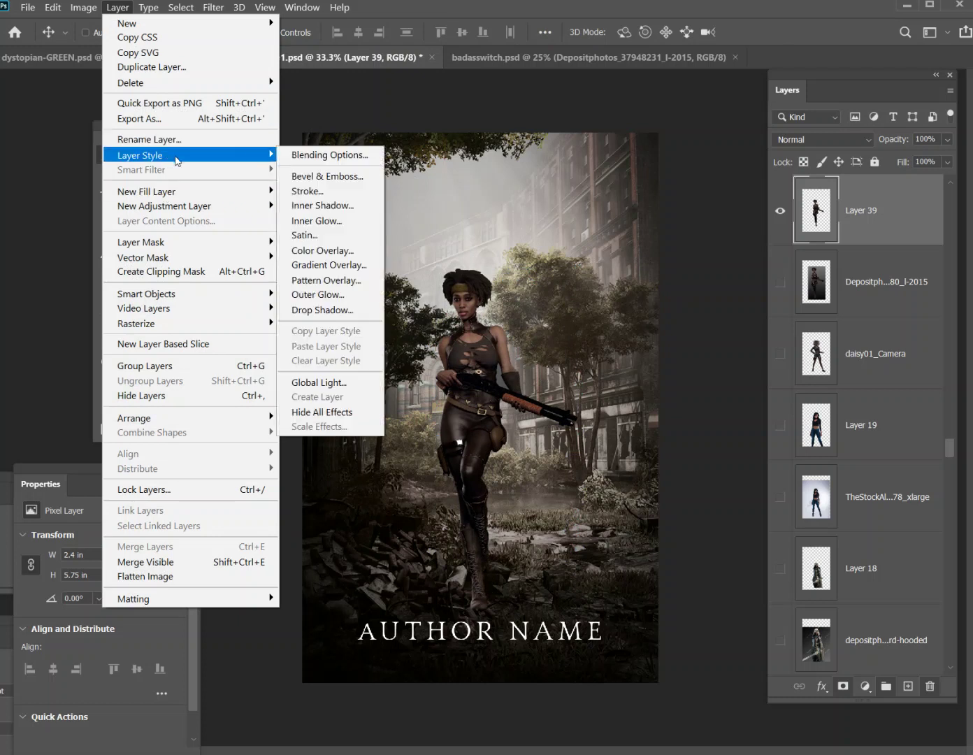
pyautogui.click(333, 295)
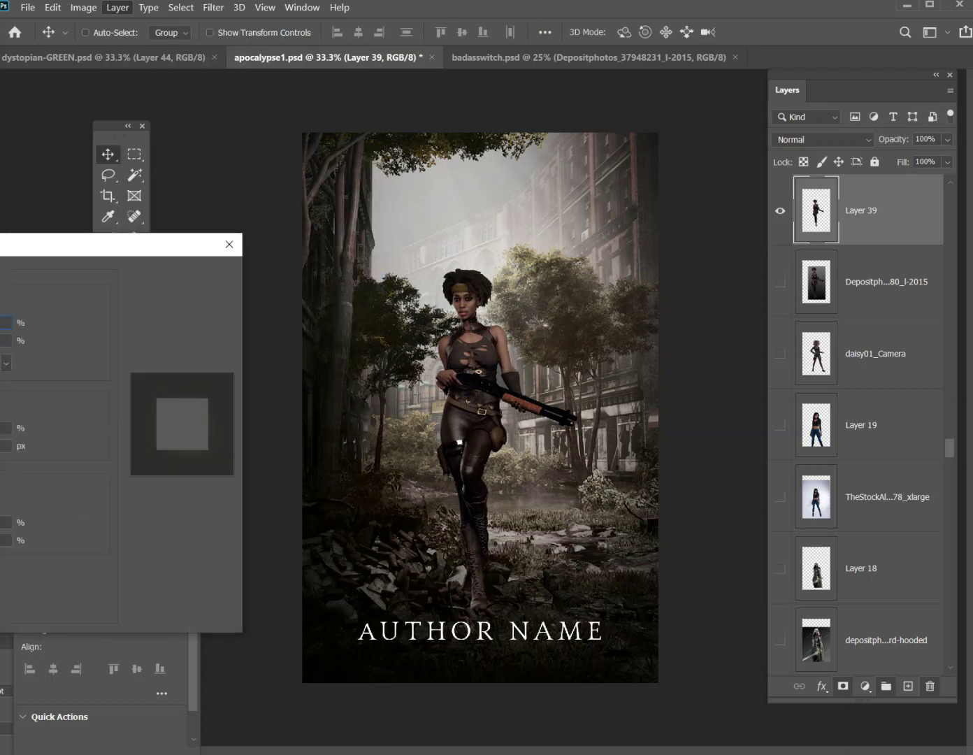
pyautogui.click(0, 363)
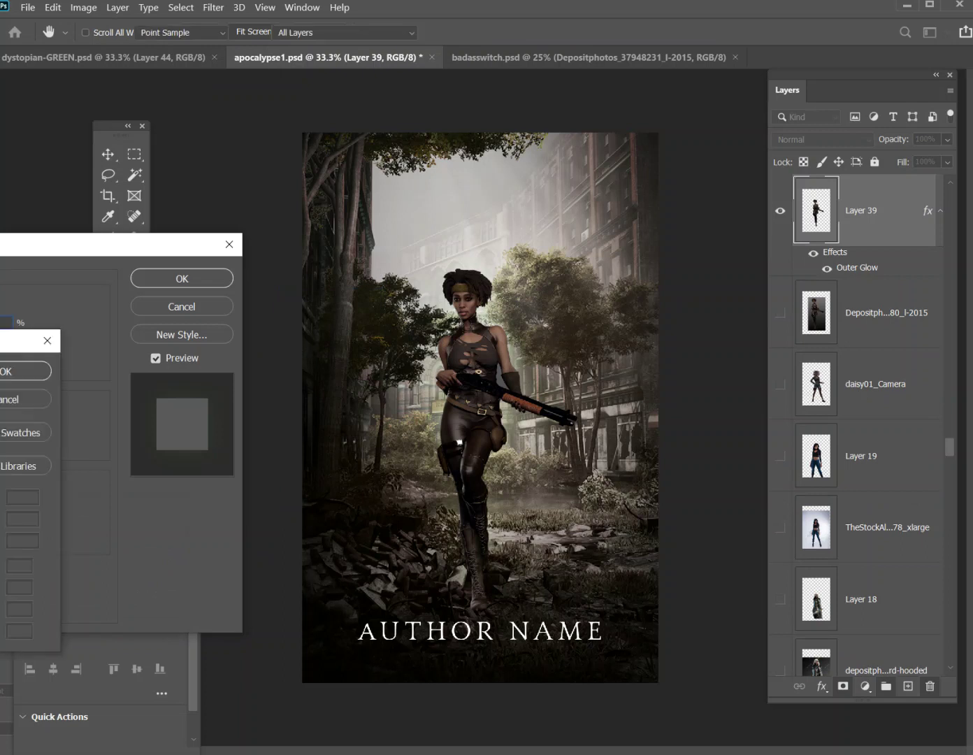
pyautogui.moveTo(0, 419); pyautogui.dragTo(0, 365)
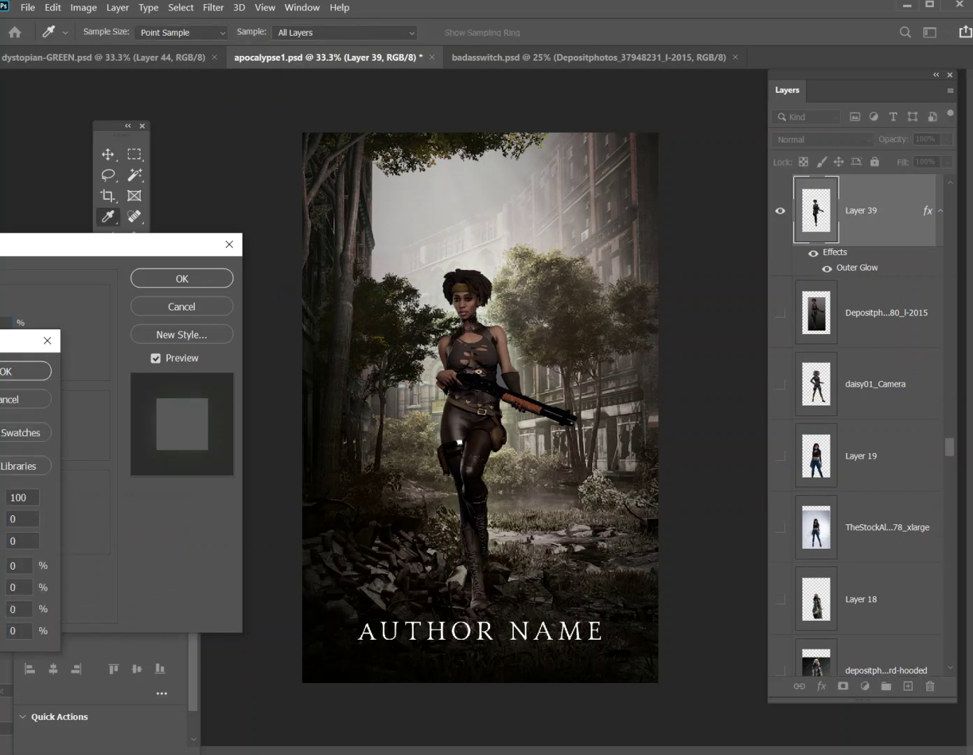
pyautogui.click(17, 378)
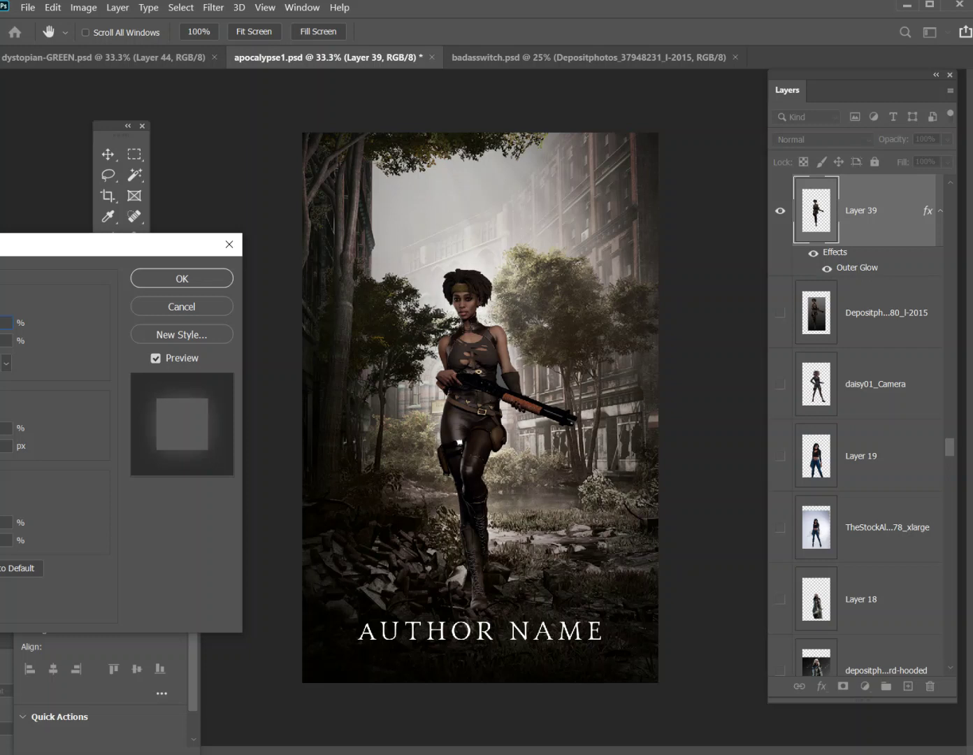
pyautogui.click(184, 281)
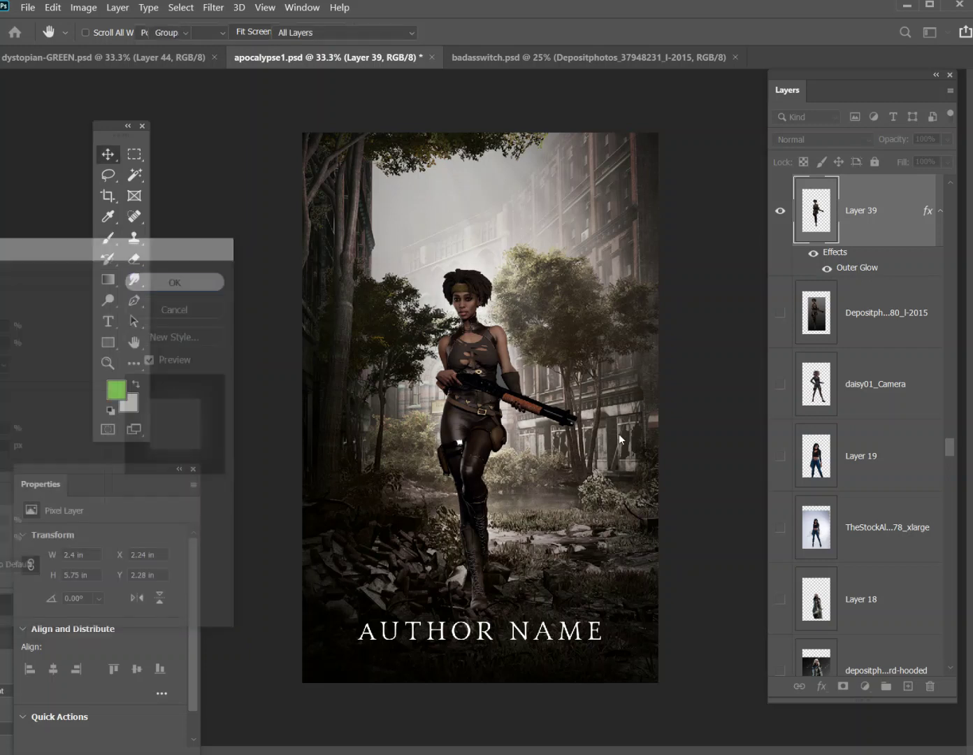
# Enlarge the armed woman on Layer 39 to about 3.21 × 7.7 in and position her centrally, with her feet overlapping the author name.
pyautogui.moveTo(478, 400); pyautogui.dragTo(496, 372)
pyautogui.click(54, 9)
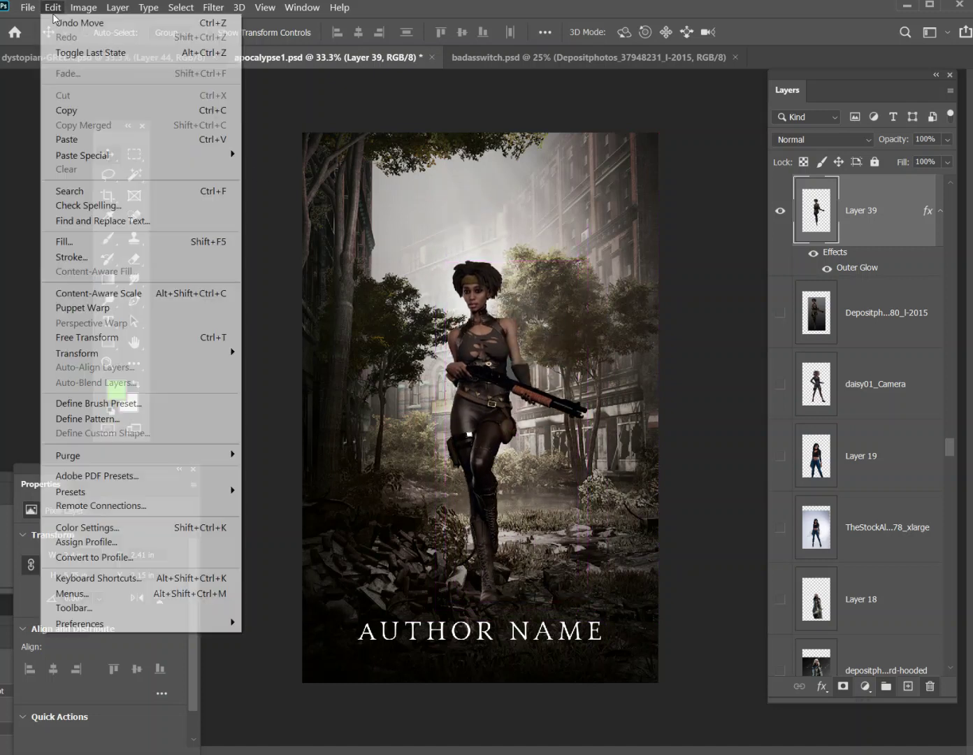
pyautogui.click(128, 341)
pyautogui.moveTo(578, 265); pyautogui.dragTo(783, 35)
pyautogui.moveTo(558, 665); pyautogui.dragTo(514, 634)
pyautogui.moveTo(651, 282); pyautogui.dragTo(634, 387)
pyautogui.moveTo(533, 537); pyautogui.dragTo(525, 370)
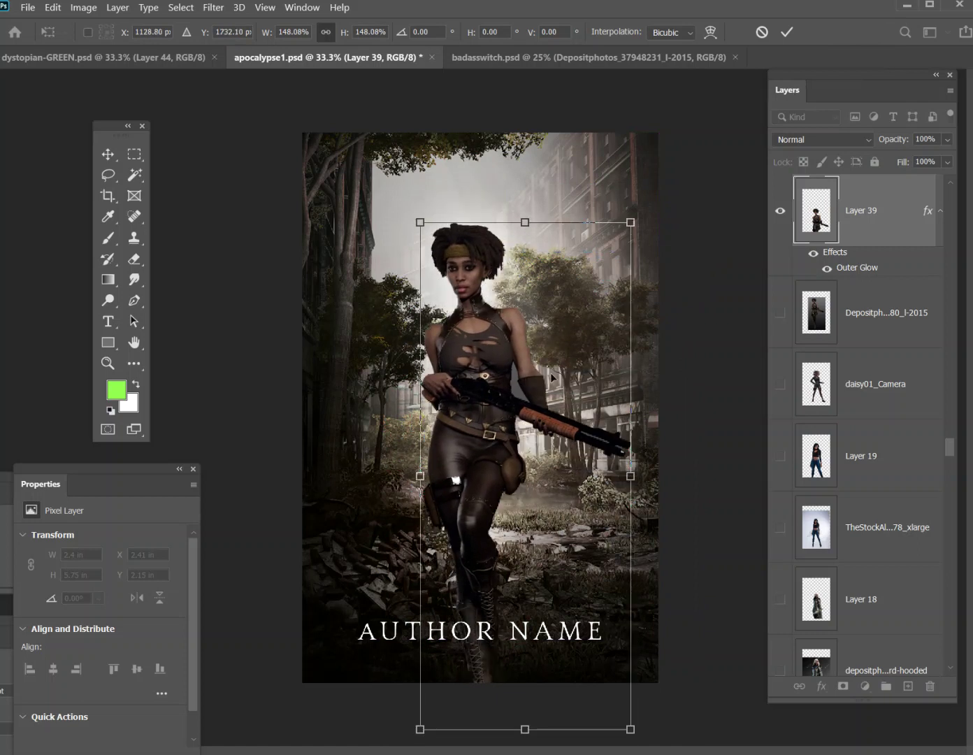
pyautogui.moveTo(630, 223); pyautogui.dragTo(575, 300)
pyautogui.moveTo(508, 456); pyautogui.dragTo(519, 378)
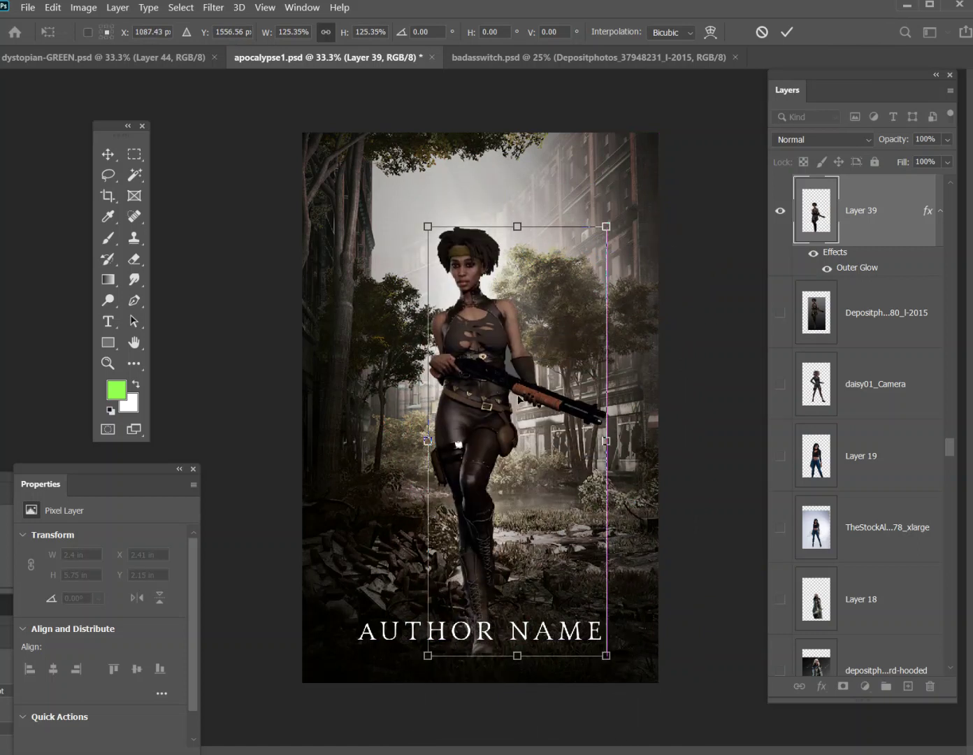
pyautogui.moveTo(518, 461)
pyautogui.mouseDown()
pyautogui.moveTo(514, 454)
pyautogui.moveTo(507, 469)
pyautogui.mouseUp()
pyautogui.moveTo(596, 223); pyautogui.dragTo(636, 191)
pyautogui.moveTo(543, 315); pyautogui.dragTo(550, 323)
pyautogui.moveTo(615, 203); pyautogui.dragTo(615, 203)
pyautogui.press('Return')
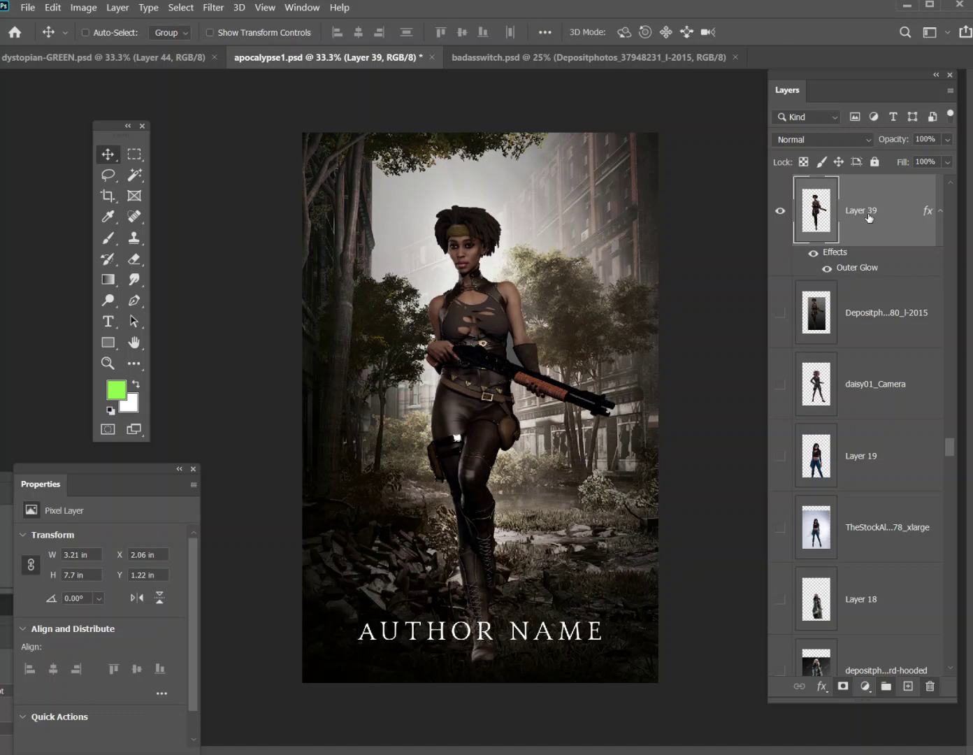
# Apply a Brightness/Contrast adjustment to the armed woman on Layer 39 with brightness 26 and contrast 4.
pyautogui.click(83, 8)
pyautogui.moveTo(151, 44)
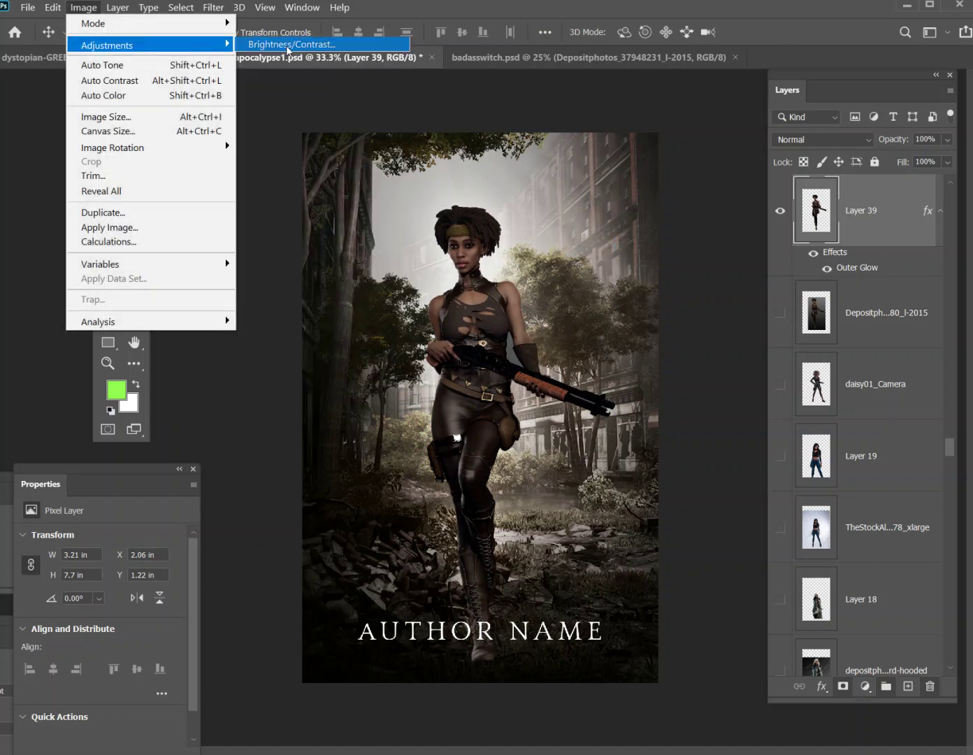
pyautogui.click(288, 46)
pyautogui.moveTo(211, 253); pyautogui.dragTo(216, 295)
pyautogui.click(247, 253)
pyautogui.click(218, 294)
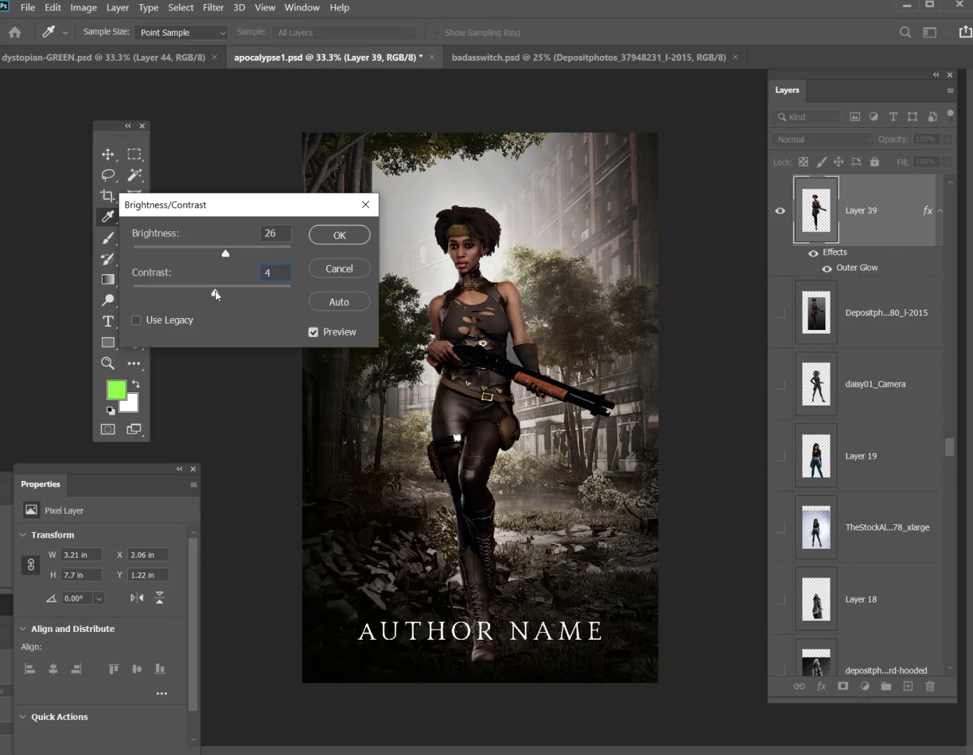
pyautogui.click(333, 242)
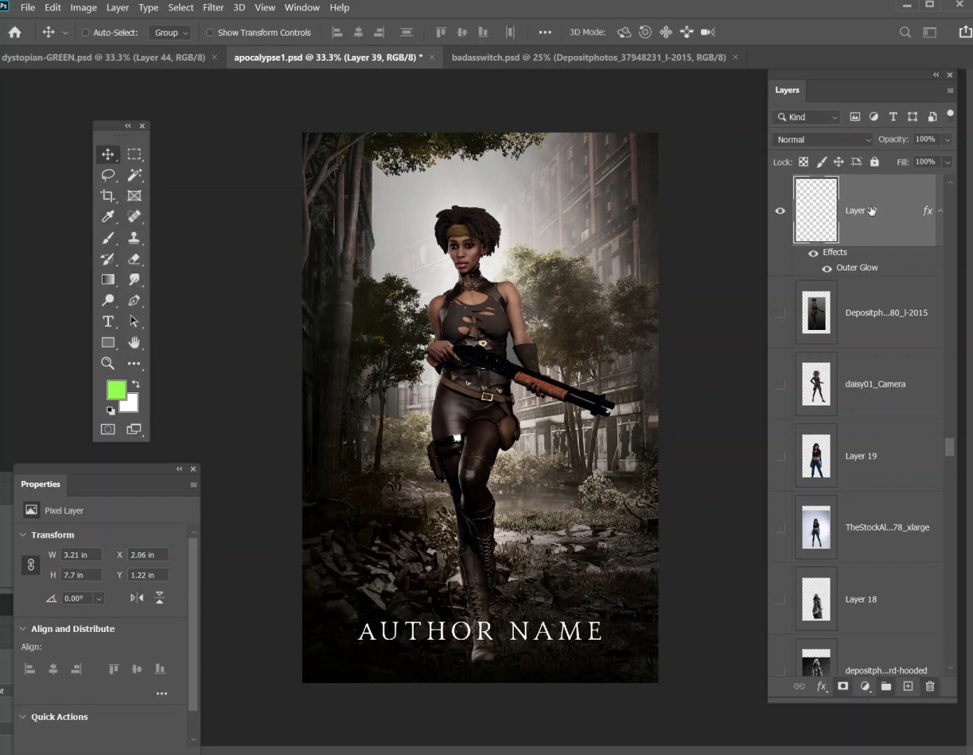
# Add a new layer above Layer 39 and set up a white soft brush at 190 px, 0% hardness and 59% opacity.
pyautogui.click(907, 687)
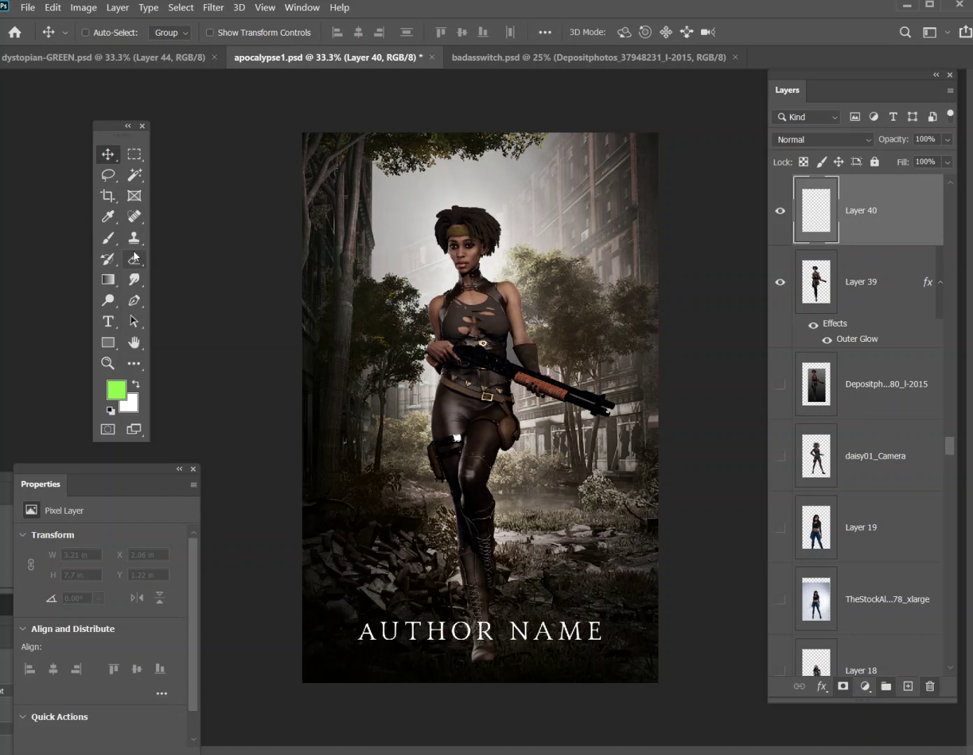
pyautogui.click(109, 239)
pyautogui.click(119, 388)
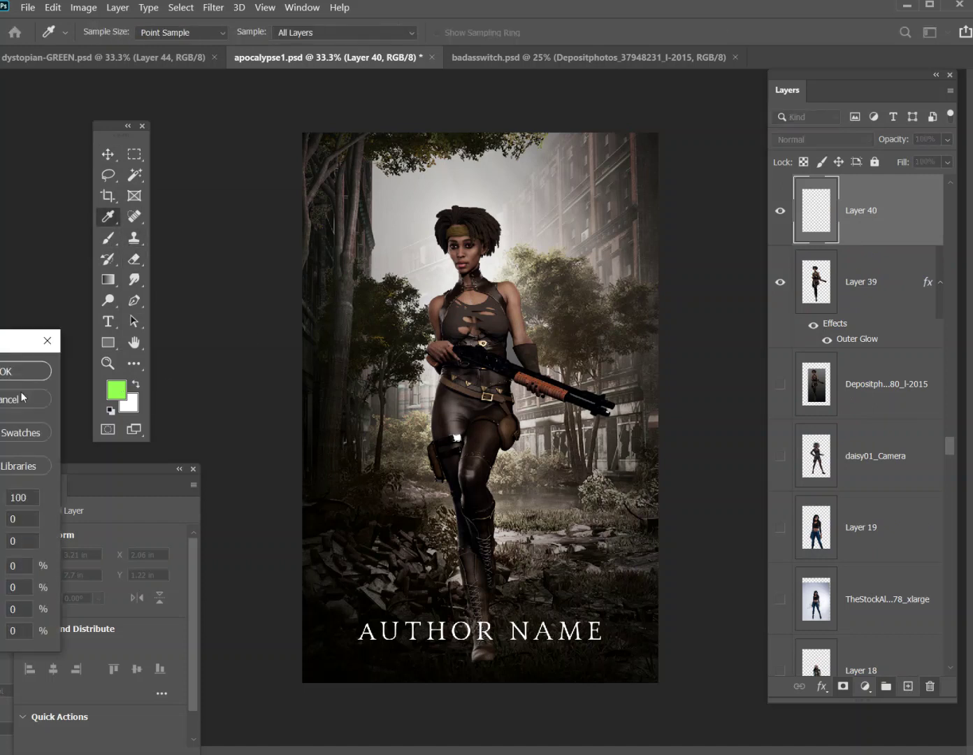
pyautogui.click(22, 398)
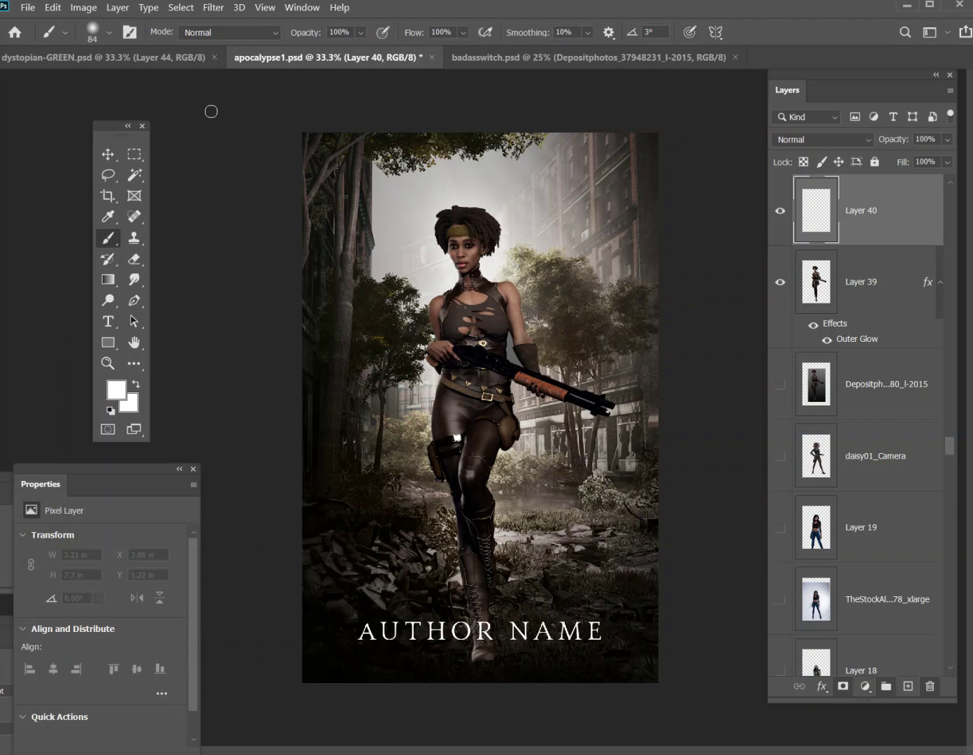
pyautogui.click(107, 35)
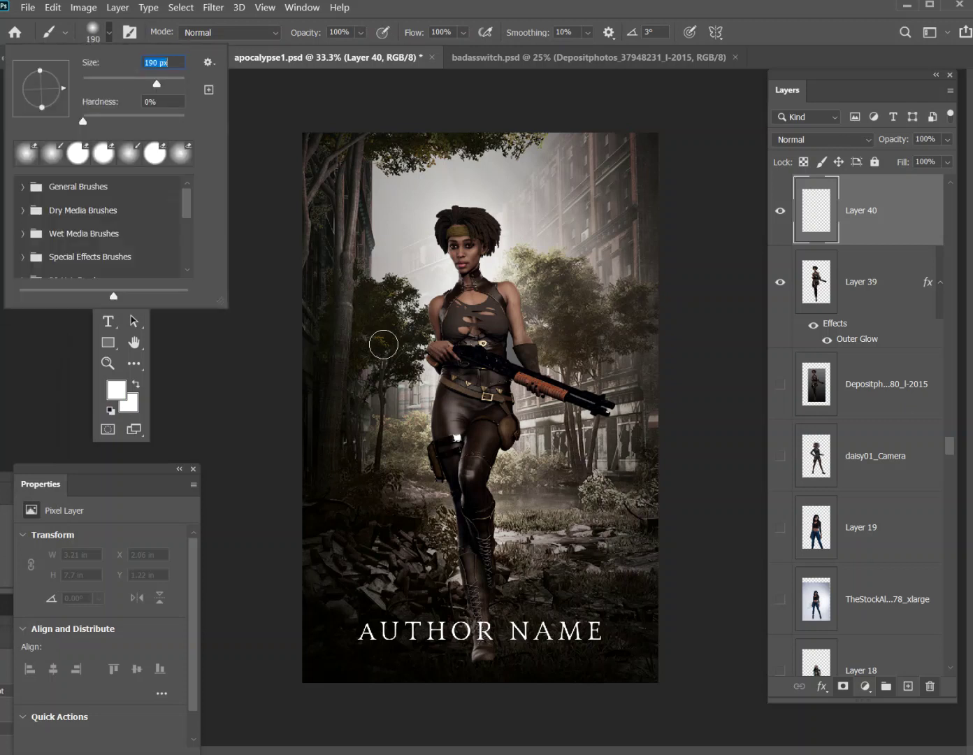
pyautogui.click(362, 38)
pyautogui.press('5')
pyautogui.press('9')
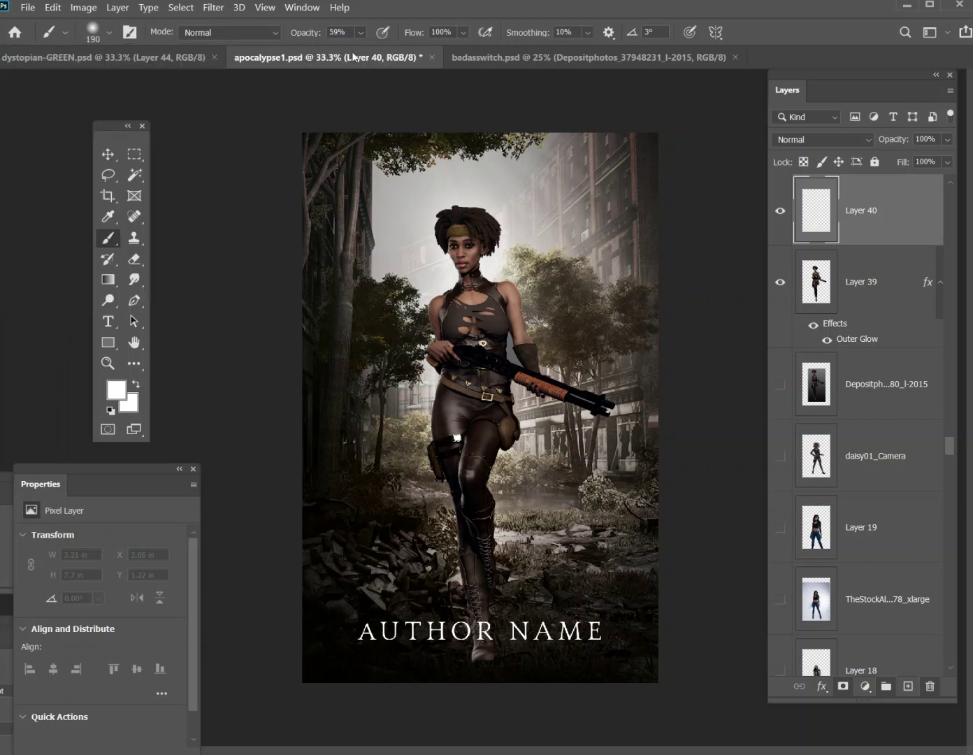
# Paint soft white light glows around the woman's shoulders, elbow and waist on Layer 40.
pyautogui.click(436, 372)
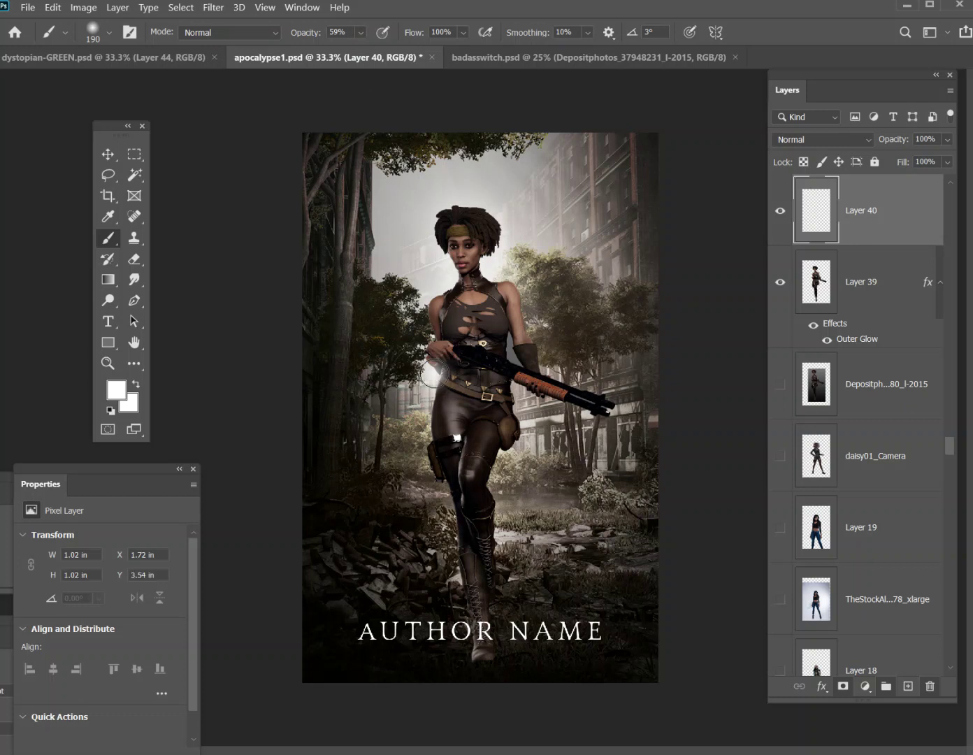
pyautogui.click(493, 274)
pyautogui.click(450, 286)
pyautogui.click(423, 294)
pyautogui.click(425, 292)
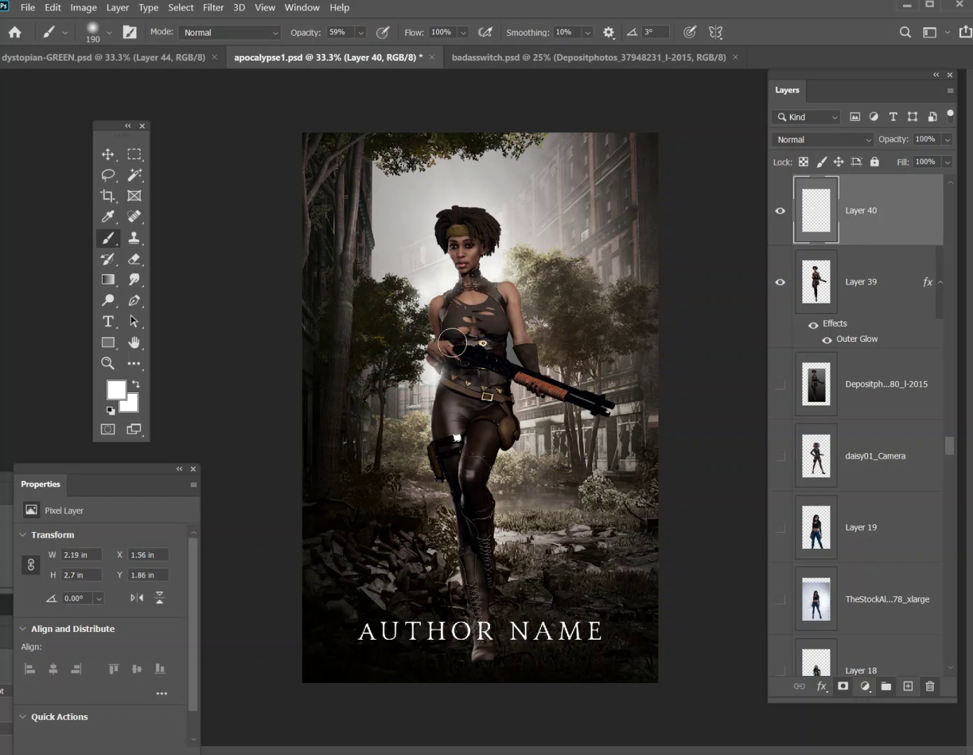
pyautogui.click(525, 395)
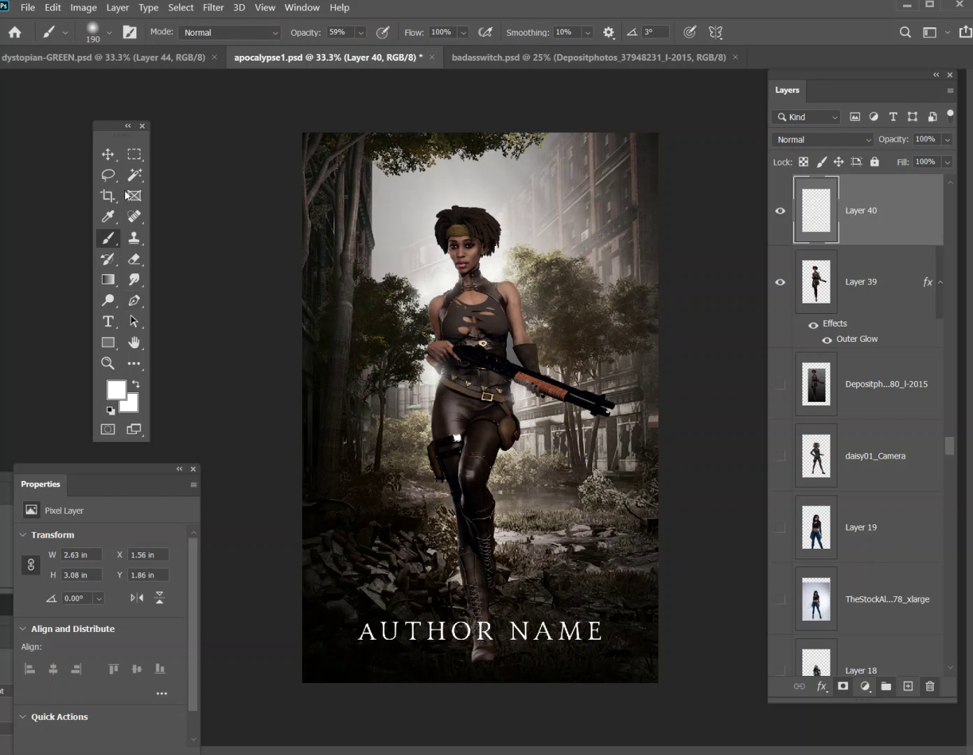
# Select the leftover grey gap between the woman's arm and torso on Layer 39, erase it, and clear the selection.
pyautogui.moveTo(135, 174); pyautogui.dragTo(188, 212)
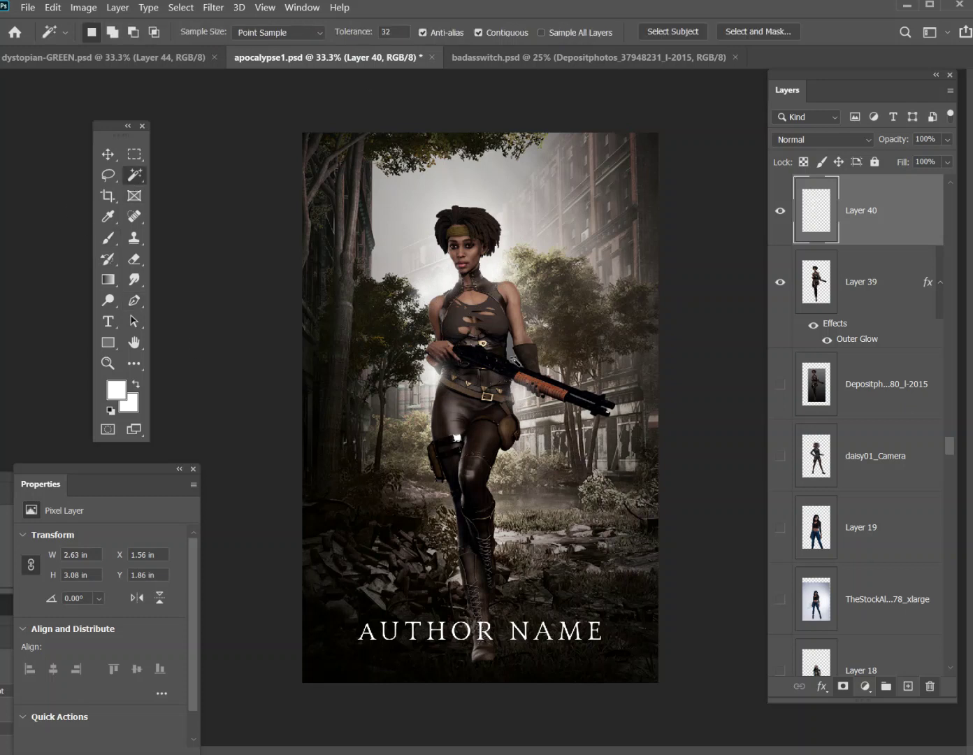
pyautogui.click(513, 353)
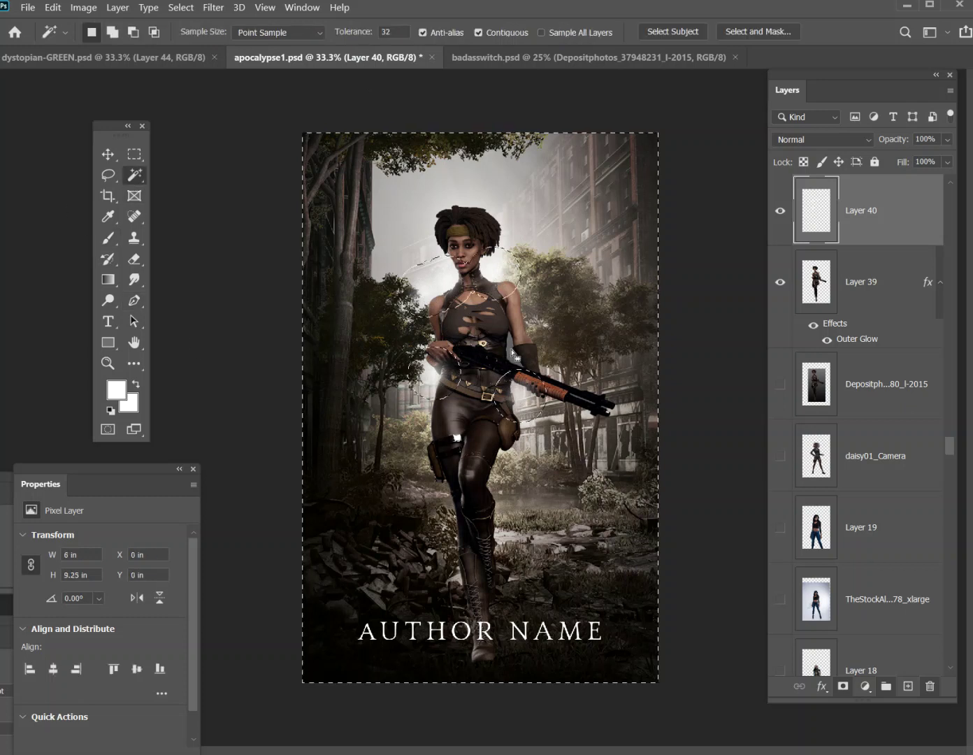
pyautogui.click(859, 295)
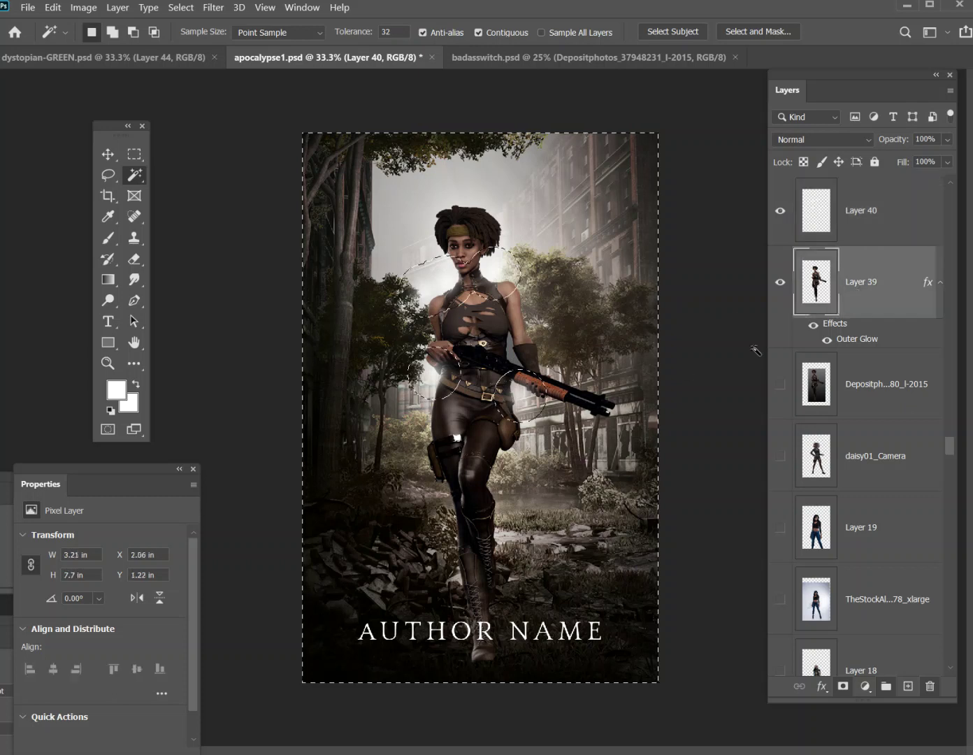
pyautogui.click(517, 360)
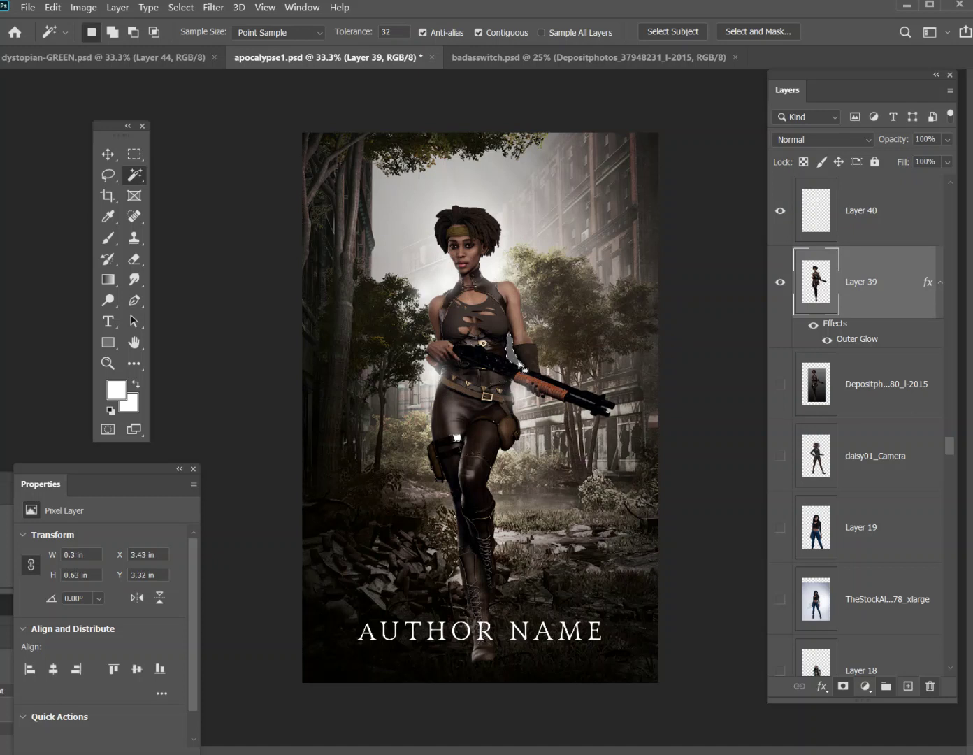
pyautogui.click(139, 260)
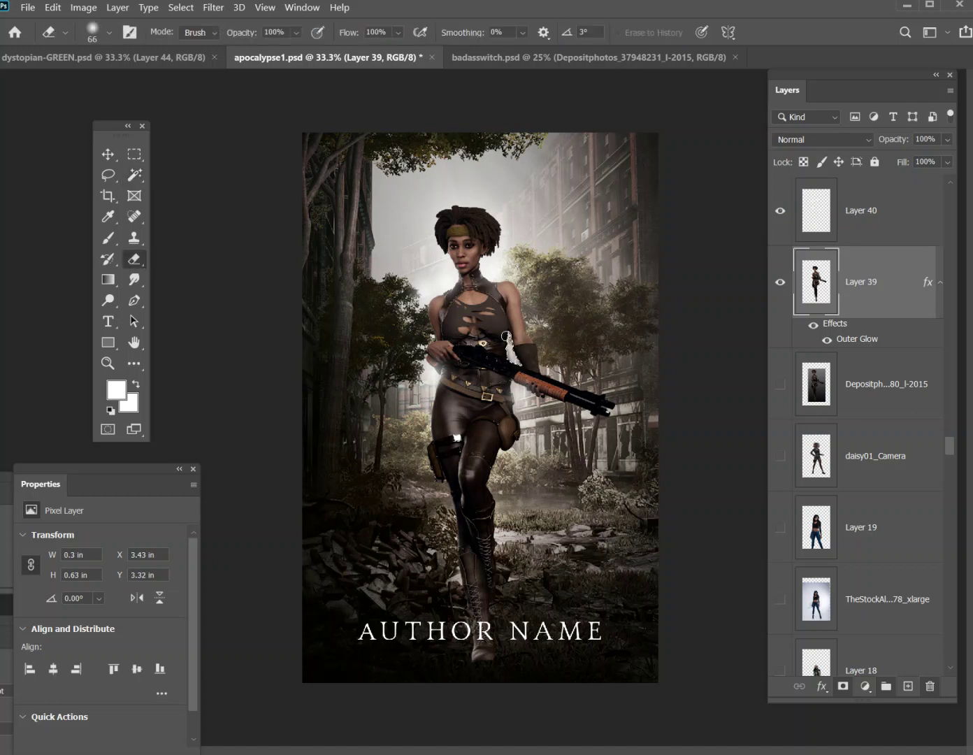
pyautogui.click(875, 213)
pyautogui.click(108, 238)
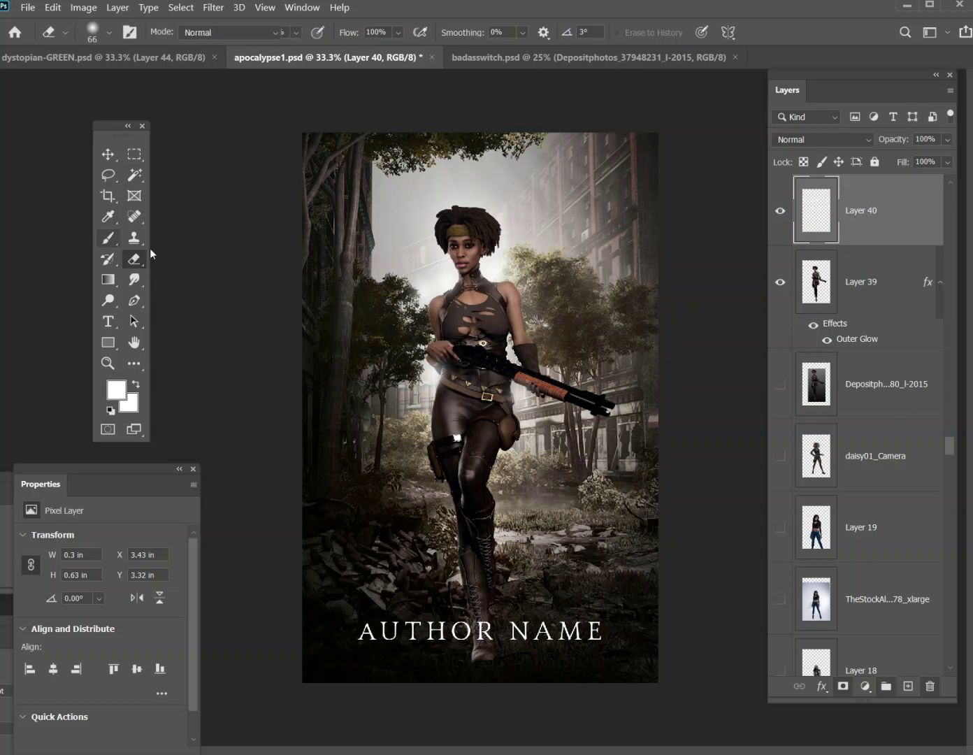
pyautogui.click(135, 153)
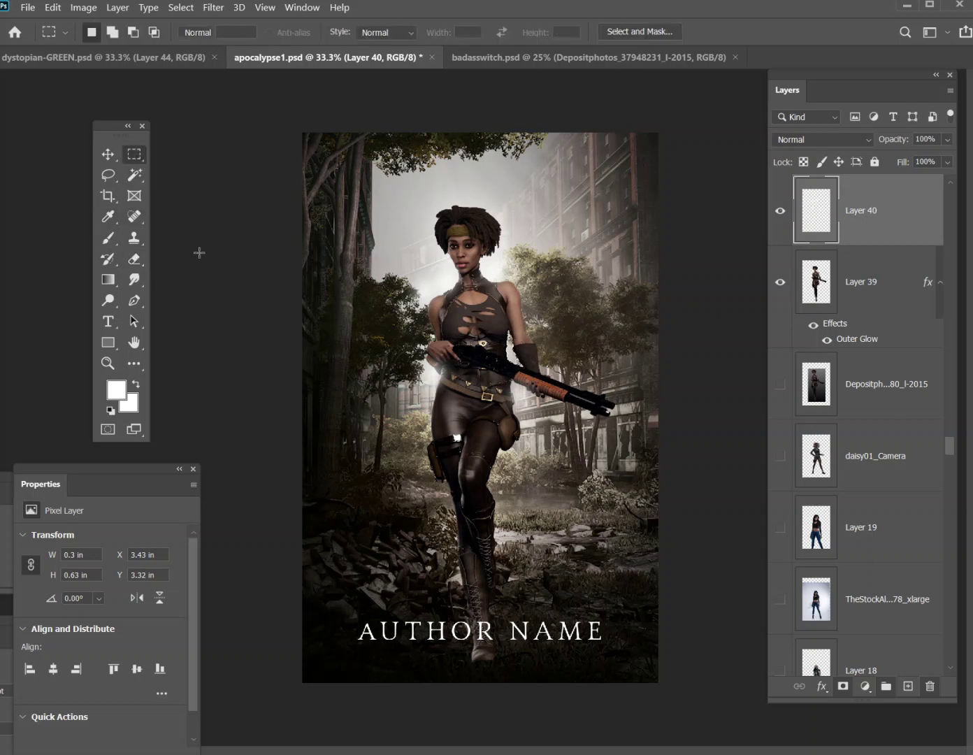
# Compare the cover with the painted glow on Layer 40 hidden and shown.
pyautogui.click(109, 239)
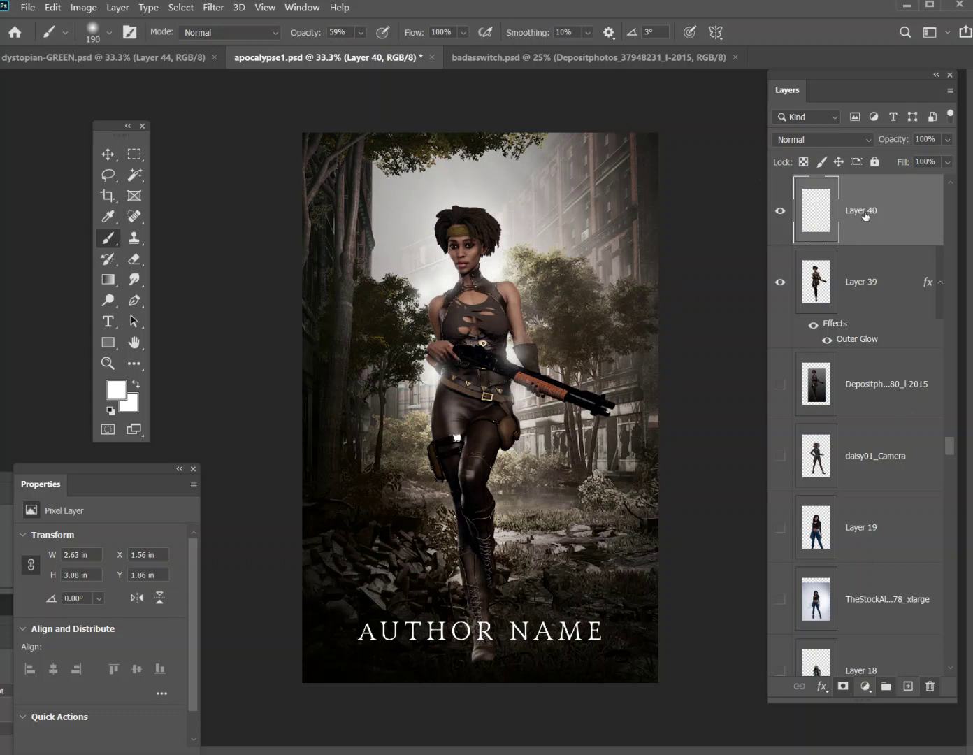
pyautogui.click(265, 8)
pyautogui.click(296, 134)
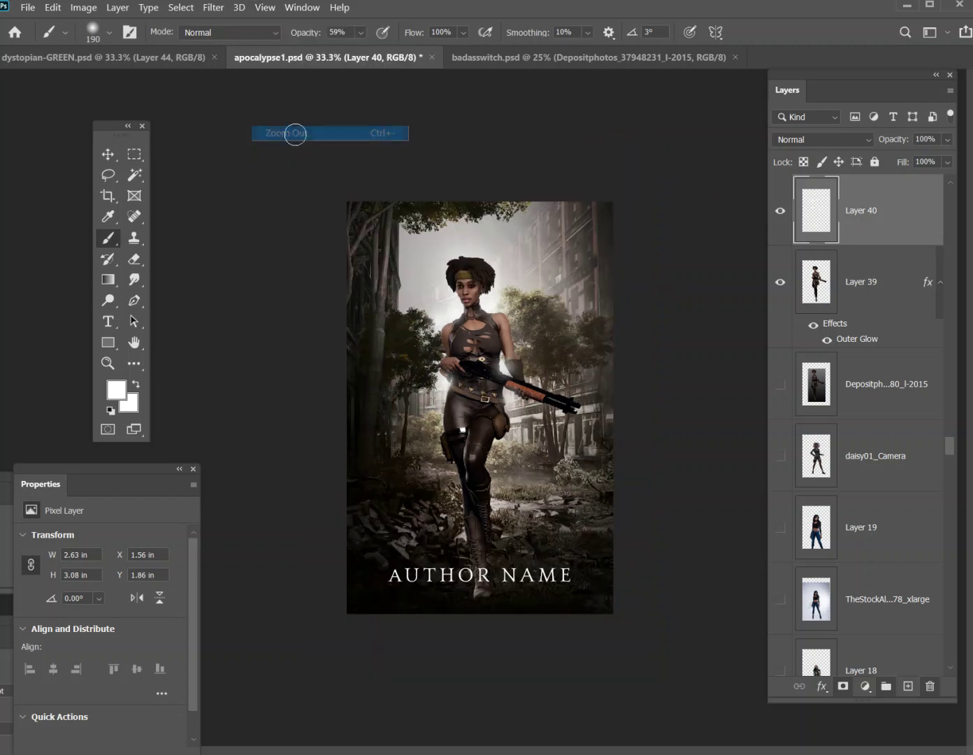
pyautogui.click(780, 211)
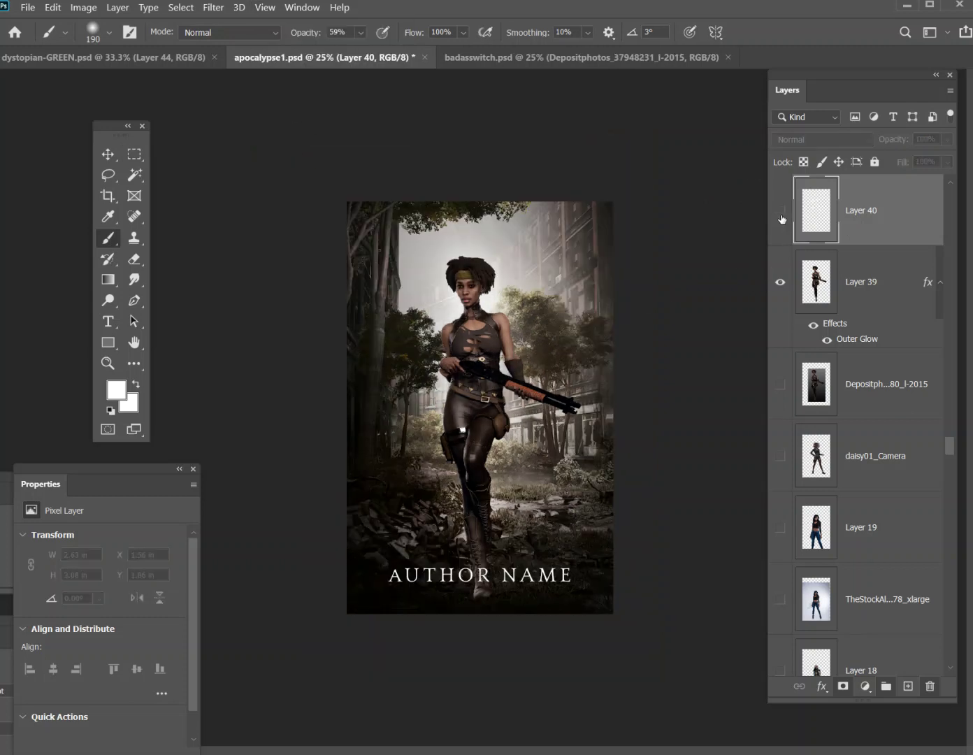
pyautogui.click(781, 211)
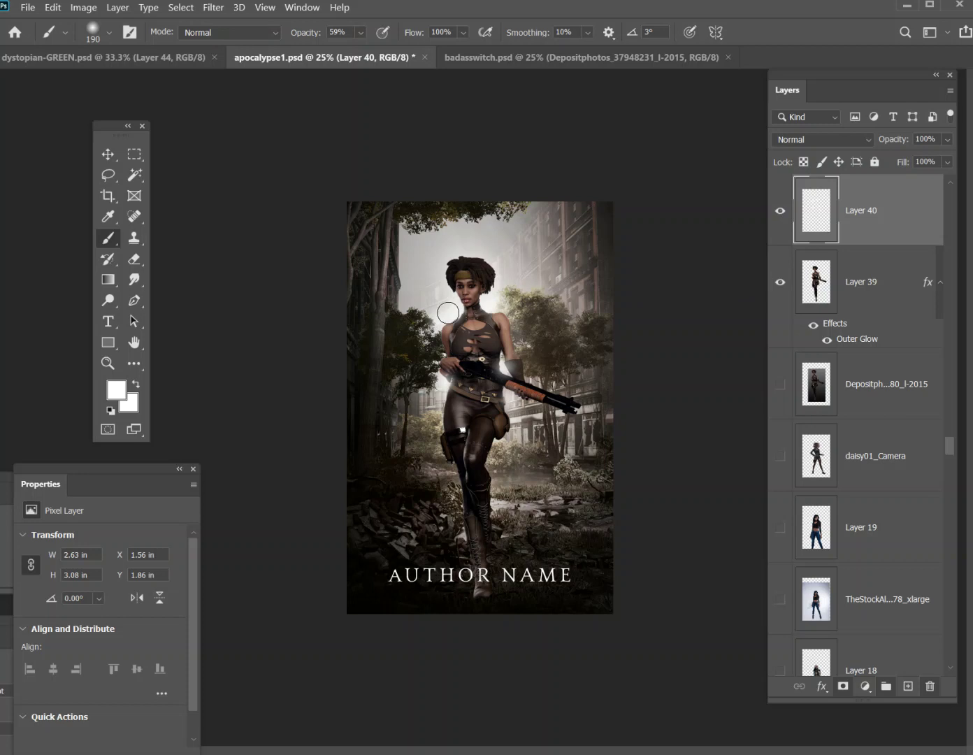
# Touch up the white glow between the woman's arm and waist, and set Layer 40 to Vivid Light at 62% opacity.
pyautogui.click(501, 356)
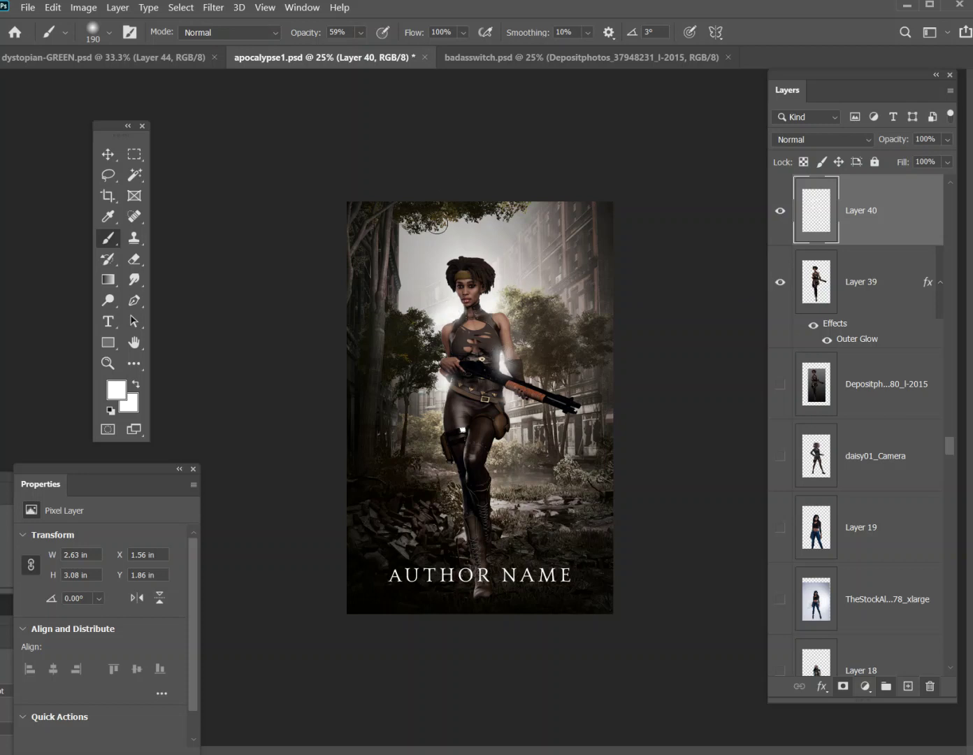
pyautogui.click(265, 8)
pyautogui.click(308, 133)
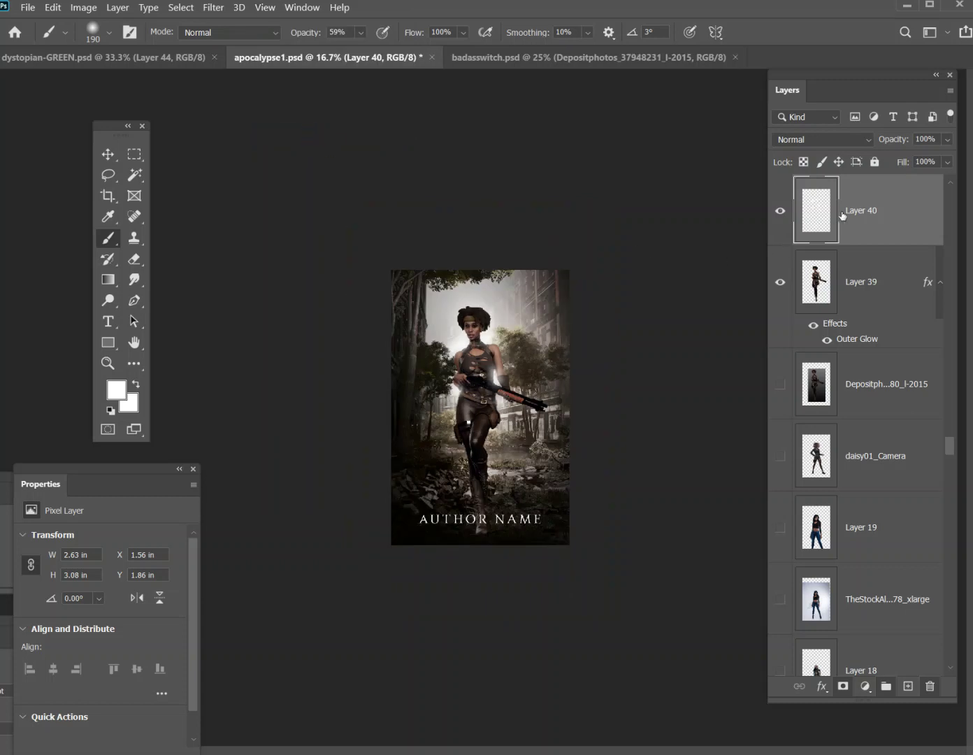
pyautogui.click(846, 141)
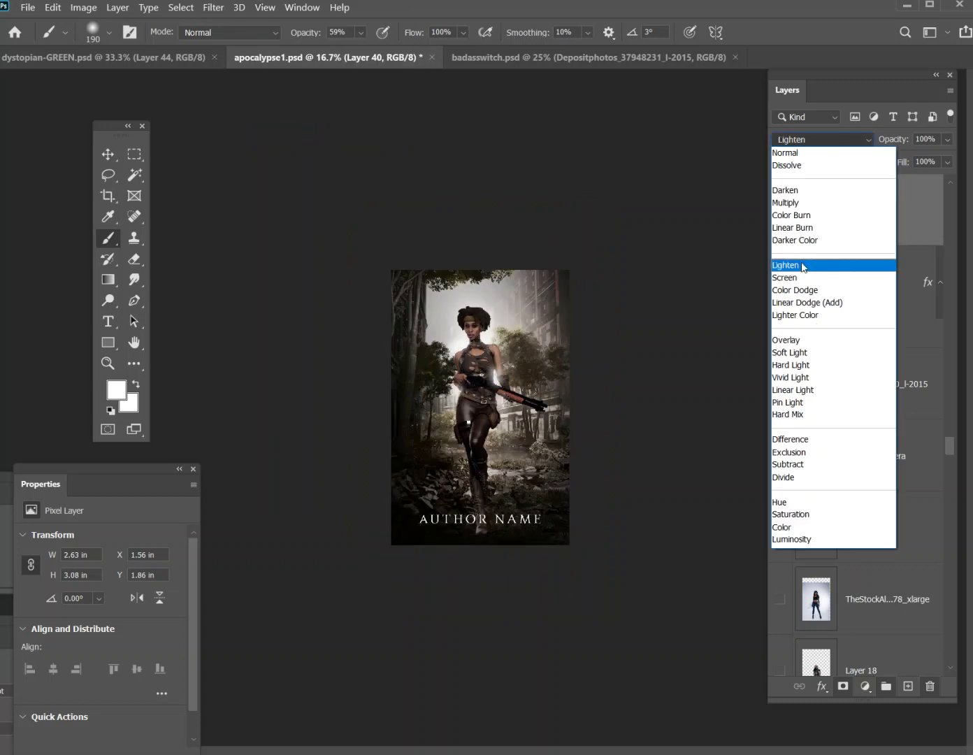
pyautogui.click(797, 379)
pyautogui.moveTo(948, 140); pyautogui.dragTo(917, 158)
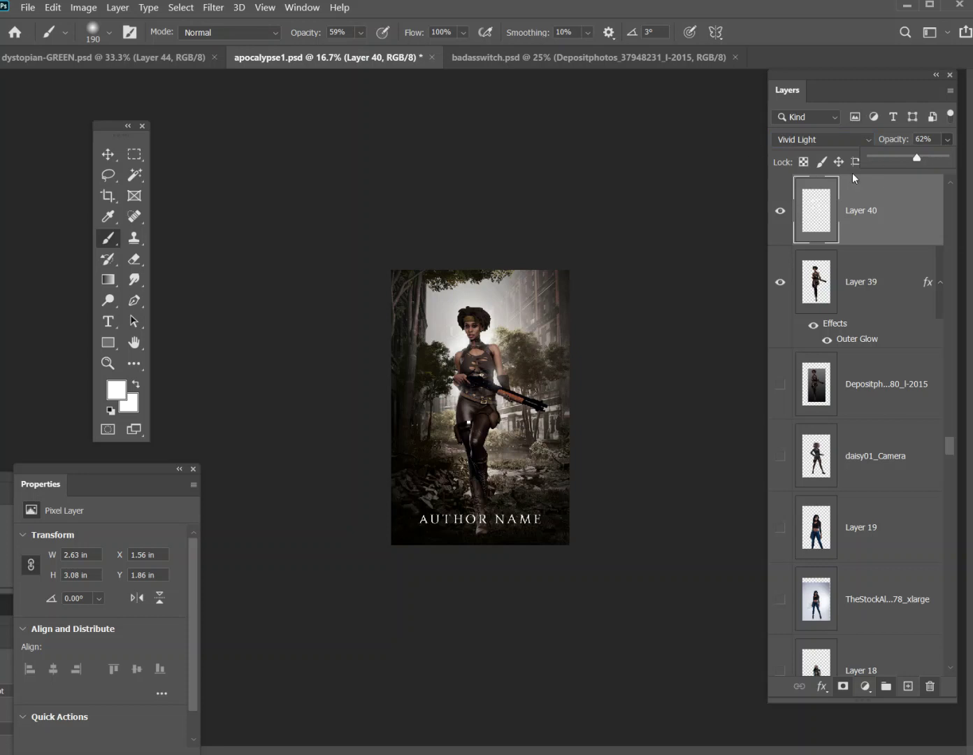
# Compare the cover with Layer 40's painted glow and Layer 39's Outer Glow each hidden and shown.
pyautogui.click(265, 8)
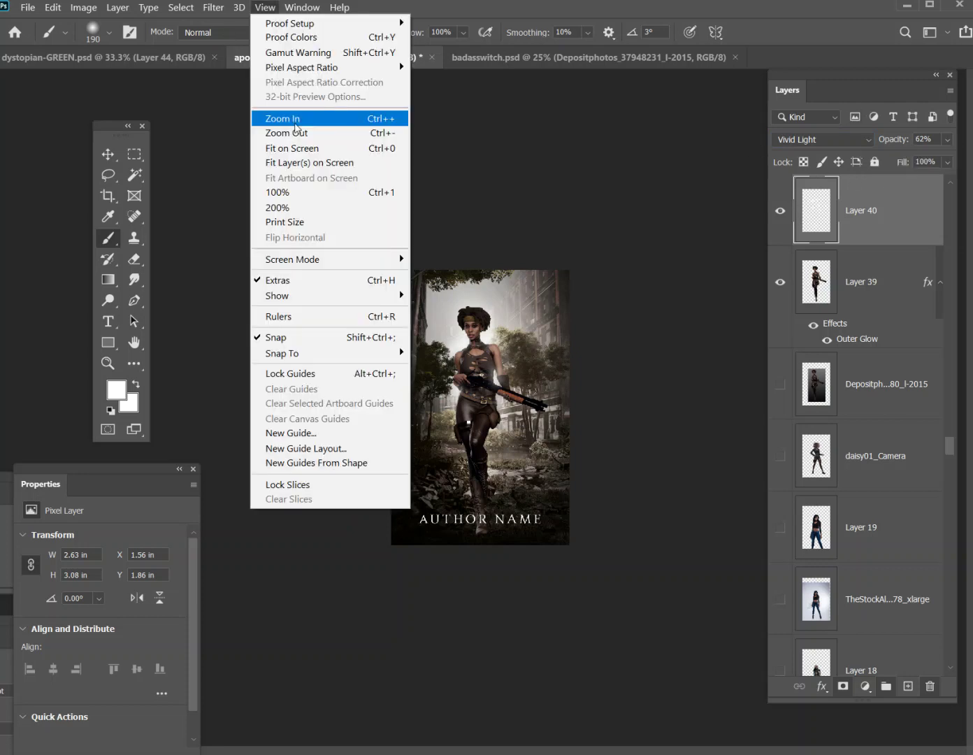
pyautogui.click(297, 120)
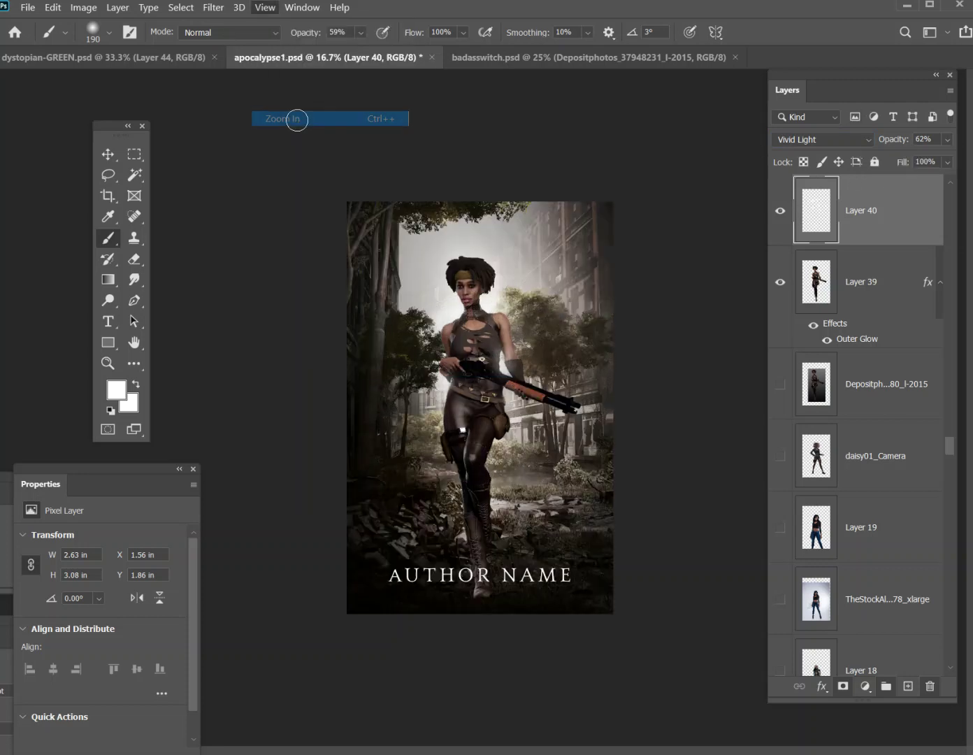
pyautogui.click(775, 211)
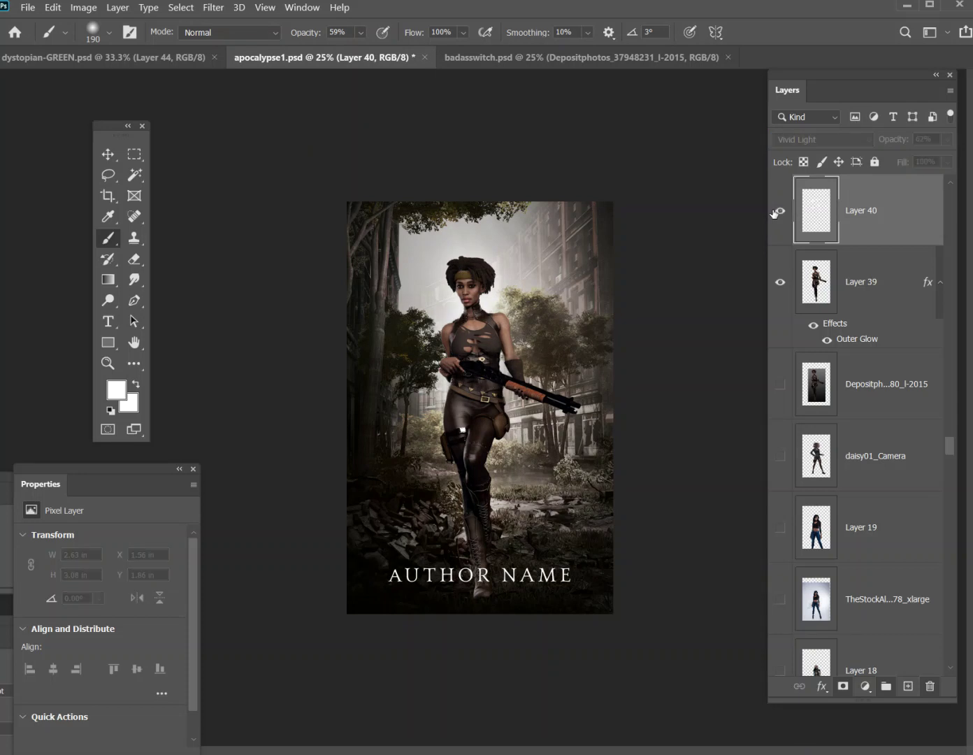
pyautogui.click(778, 212)
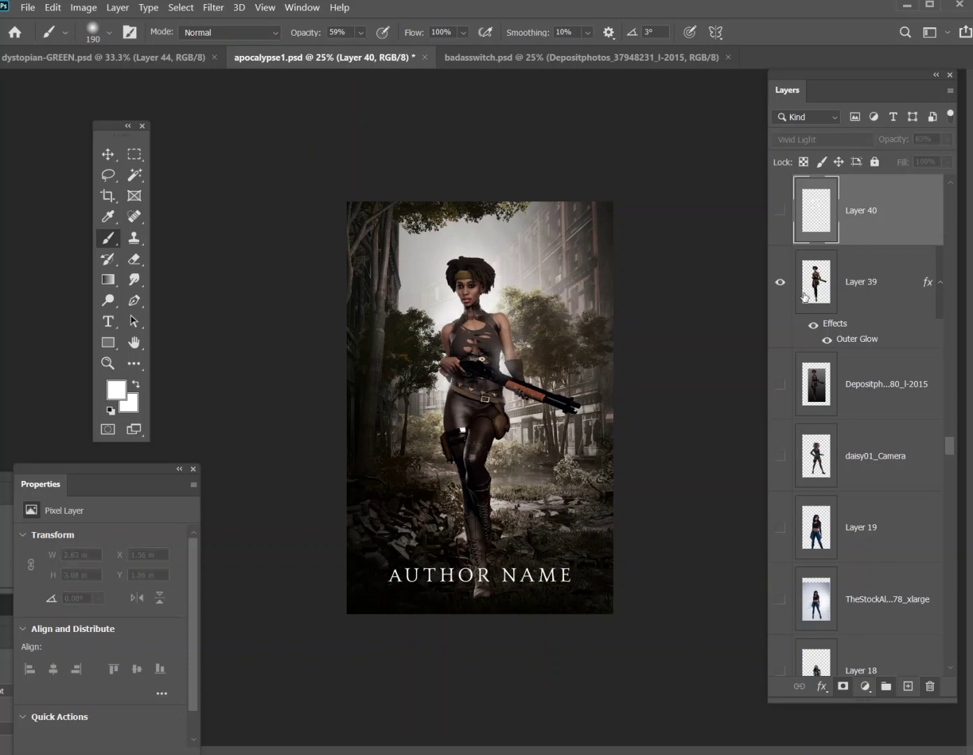
pyautogui.click(827, 340)
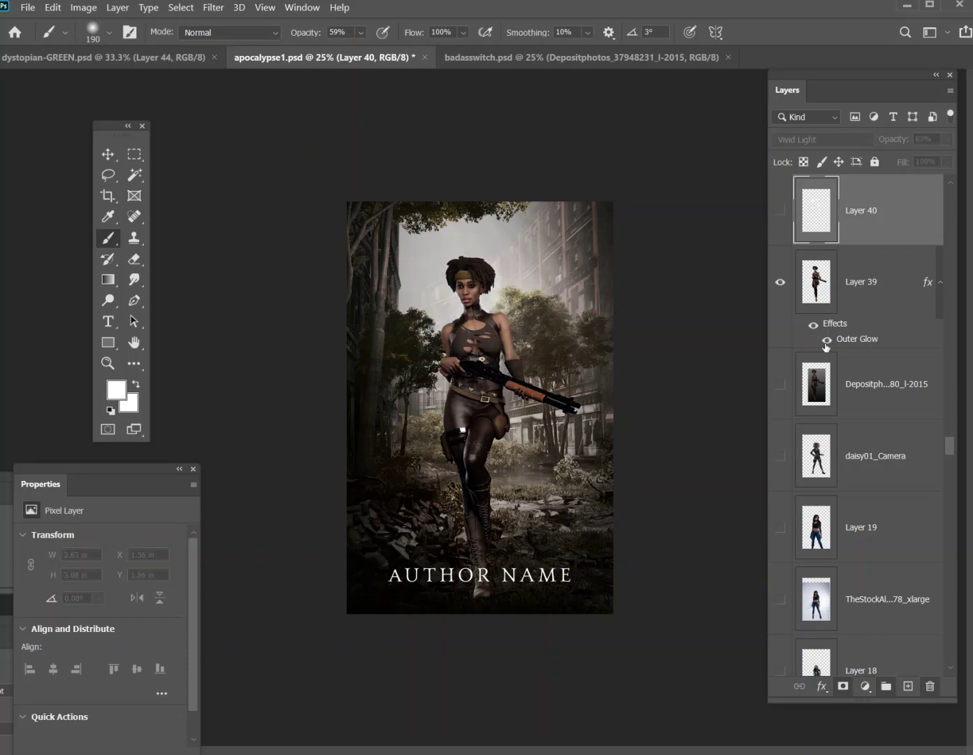
pyautogui.click(827, 342)
pyautogui.click(779, 213)
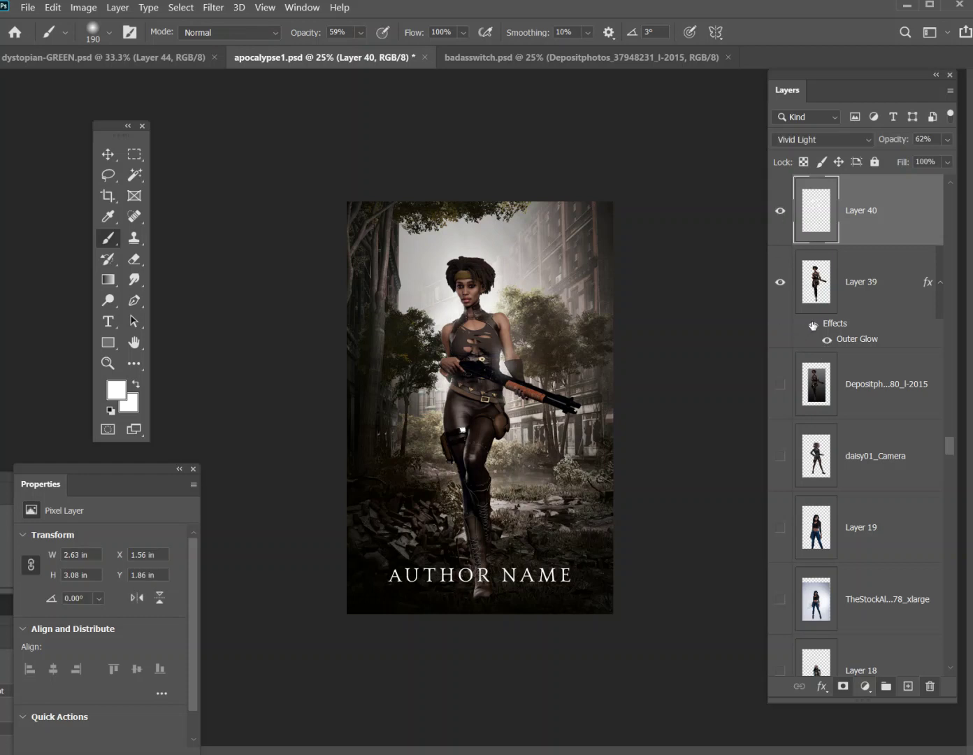
# Scale the woman on Layer 39 and her glow on Layer 40 together to about 82%, and reposition them lower on the cover.
pyautogui.keyDown('shift'); pyautogui.click(852, 276); pyautogui.keyUp('shift')
pyautogui.scroll(1, 803, 302)
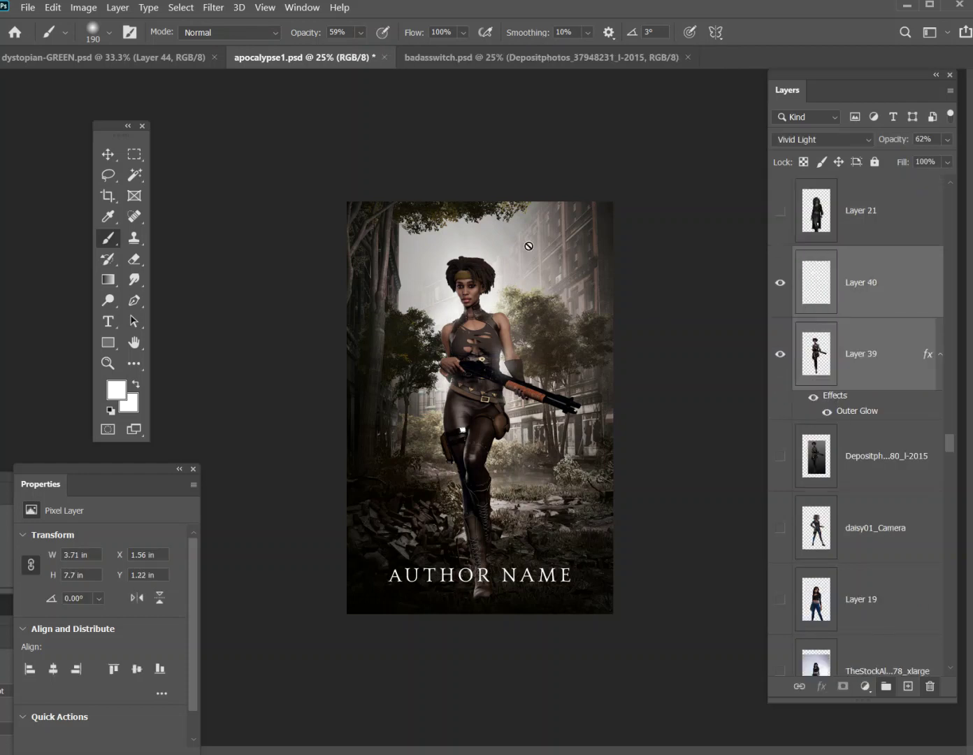
pyautogui.click(53, 8)
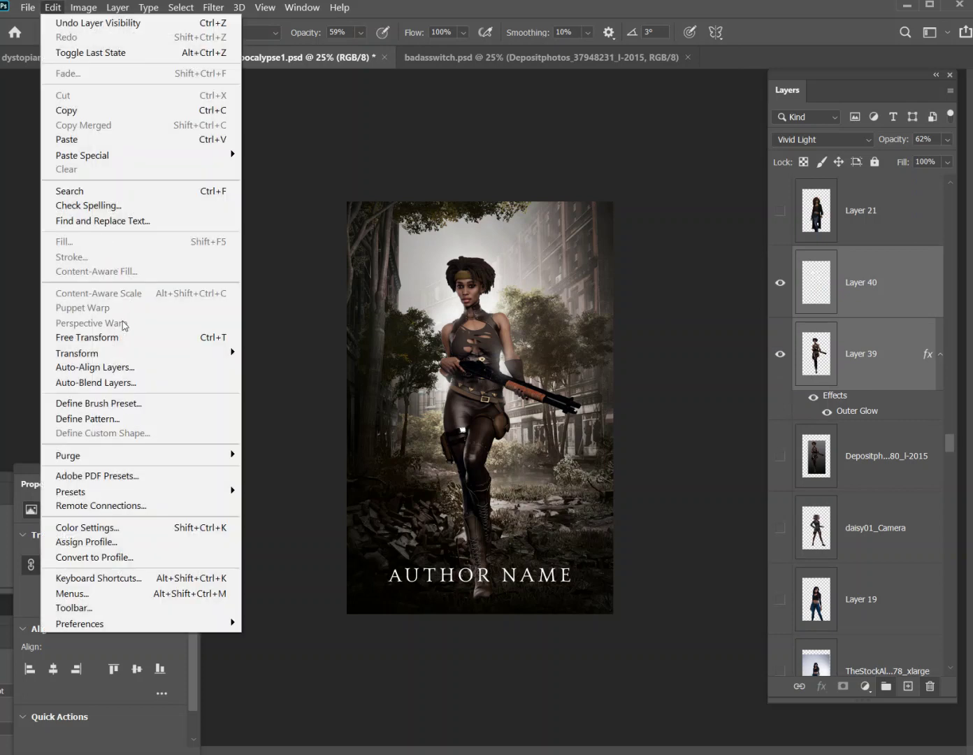
pyautogui.click(126, 336)
pyautogui.moveTo(581, 256); pyautogui.dragTo(573, 270)
pyautogui.moveTo(516, 390)
pyautogui.mouseDown()
pyautogui.moveTo(517, 350)
pyautogui.moveTo(517, 376)
pyautogui.mouseUp()
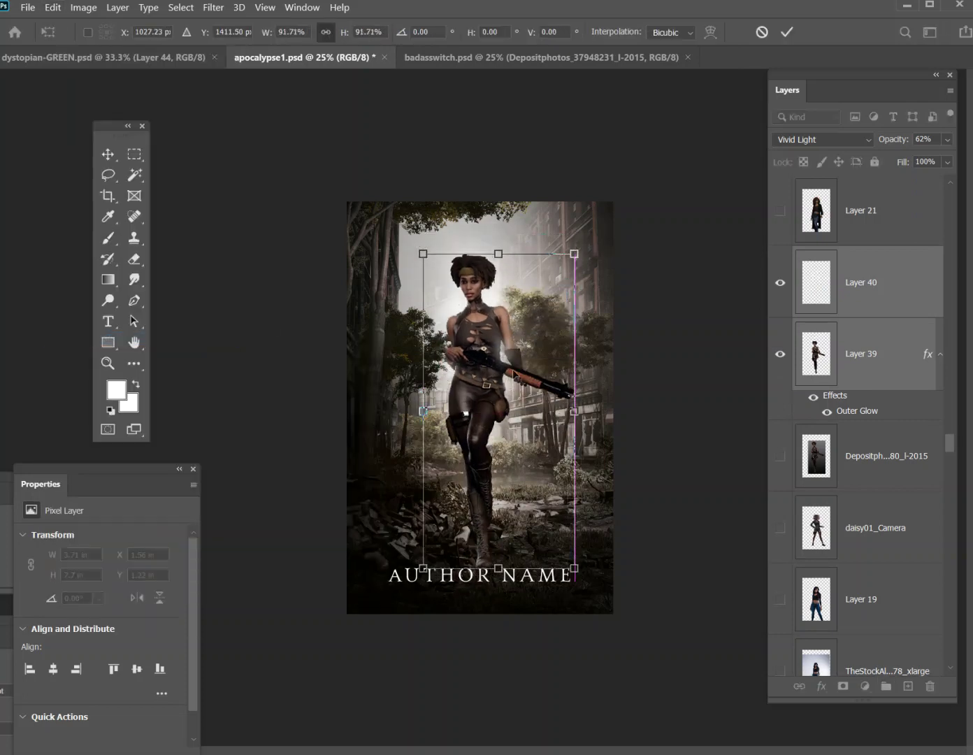
pyautogui.moveTo(576, 255)
pyautogui.mouseDown()
pyautogui.moveTo(551, 297)
pyautogui.moveTo(591, 259)
pyautogui.moveTo(569, 269)
pyautogui.mouseUp()
pyautogui.moveTo(510, 393)
pyautogui.mouseDown()
pyautogui.moveTo(516, 274)
pyautogui.moveTo(512, 394)
pyautogui.moveTo(516, 377)
pyautogui.mouseUp()
pyautogui.moveTo(569, 256); pyautogui.dragTo(563, 267)
pyautogui.moveTo(495, 360); pyautogui.dragTo(515, 395)
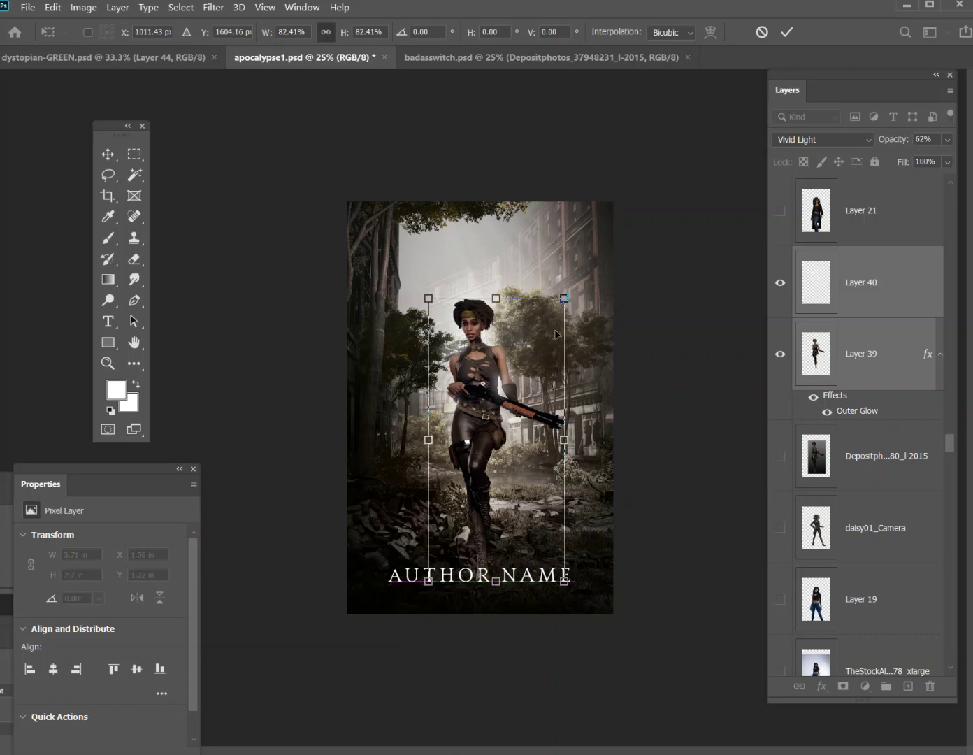
# Enlarge the woman and her glow slightly to about 3.4 × 7.04 in and apply the transform.
pyautogui.moveTo(564, 299); pyautogui.dragTo(574, 280)
pyautogui.moveTo(522, 360); pyautogui.dragTo(523, 364)
pyautogui.moveTo(576, 290); pyautogui.dragTo(582, 276)
pyautogui.press('Return')
pyautogui.press('b')
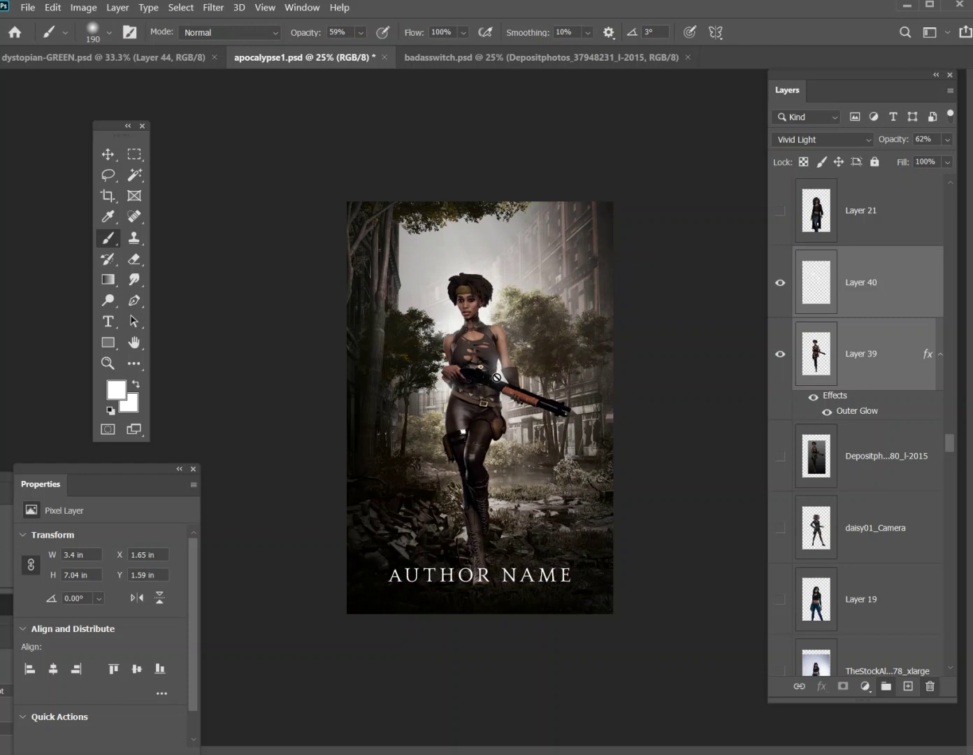
# Move the woman and her glow to about X 1.75 in, Y 1.5 in.
pyautogui.click(109, 156)
pyautogui.moveTo(517, 387); pyautogui.dragTo(518, 381)
pyautogui.hotkey('shift', 'Right')
pyautogui.hotkey('shift', 'Right')
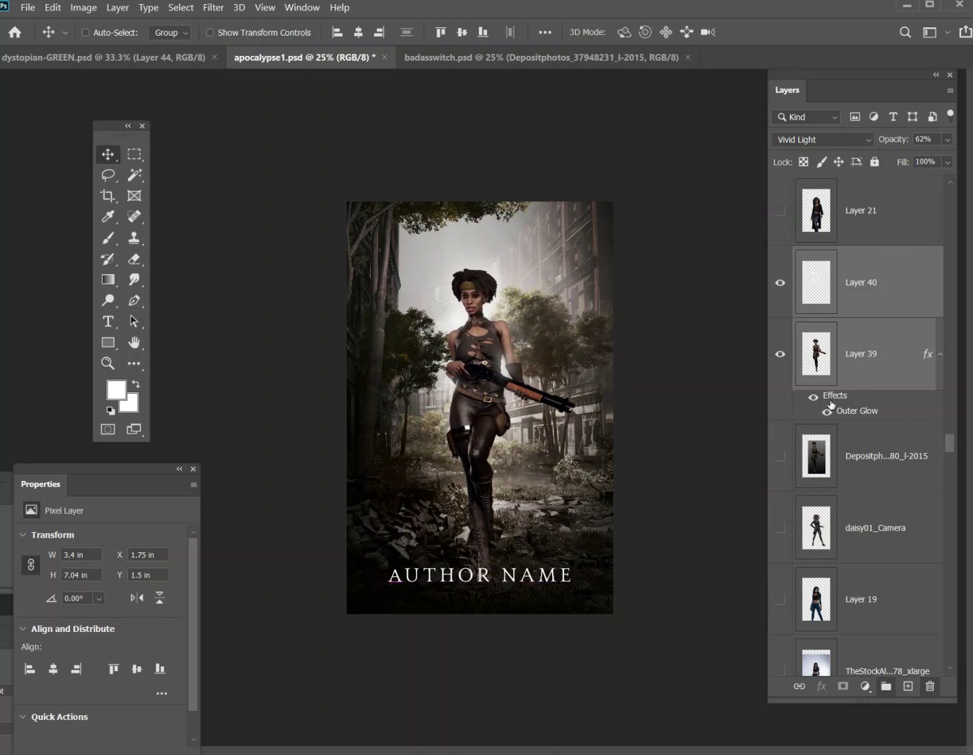
# Shift the overgrown city background photo behind the woman to about X -5.63 in, Y -0.18 in.
pyautogui.scroll(-10, 846, 412)
pyautogui.scroll(-10, 874, 454)
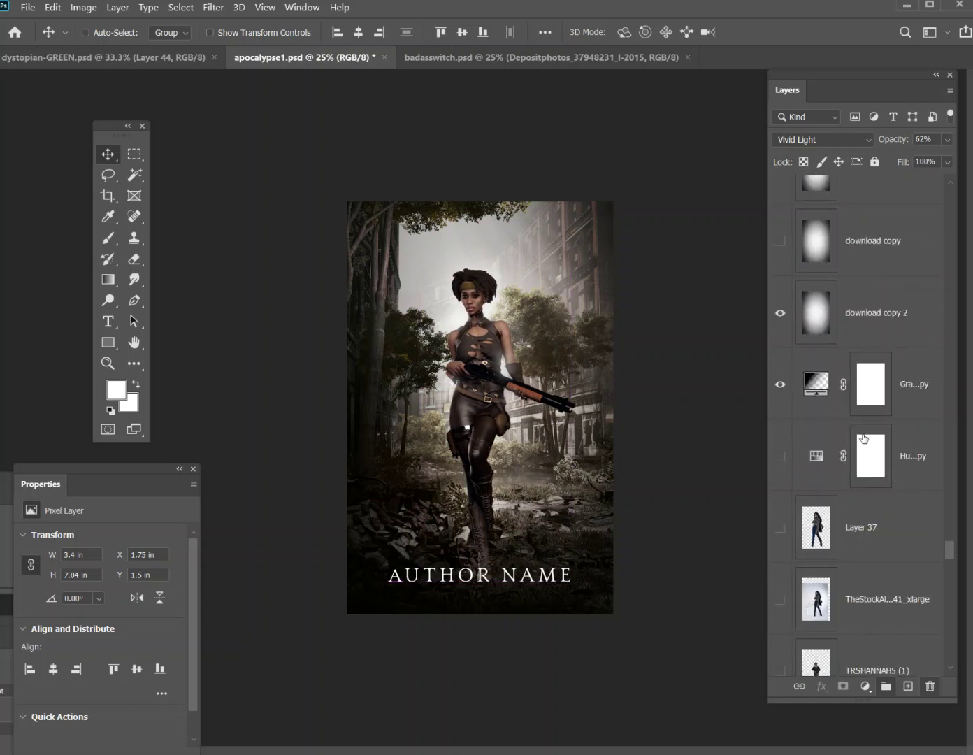
pyautogui.scroll(-10, 866, 448)
pyautogui.scroll(-15, 869, 460)
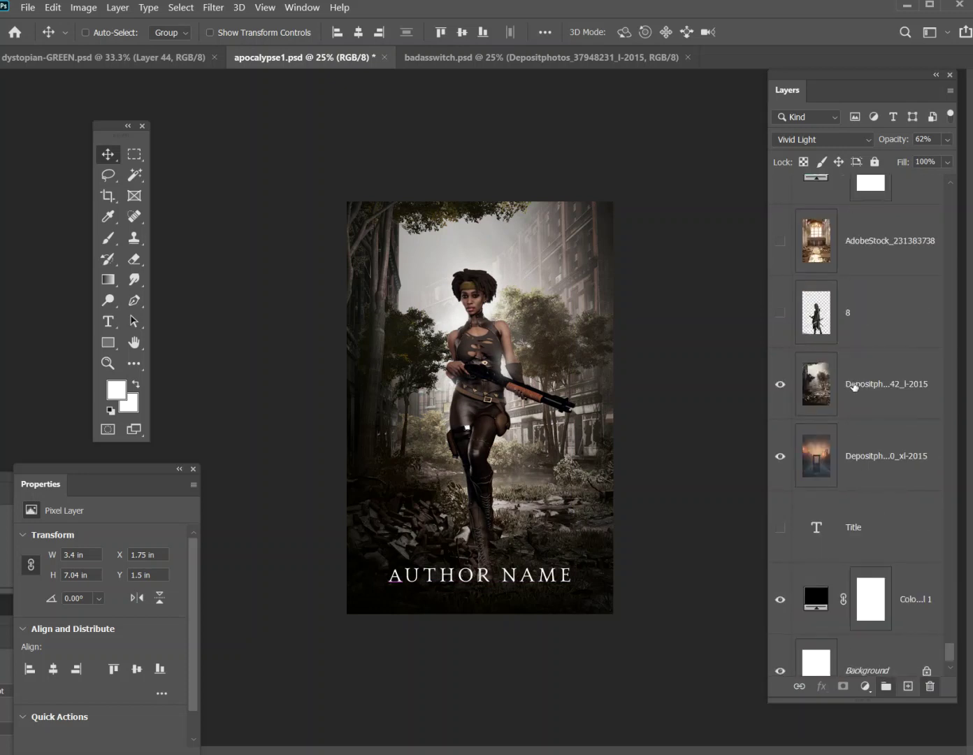
pyautogui.click(855, 387)
pyautogui.moveTo(555, 535)
pyautogui.mouseDown()
pyautogui.moveTo(554, 505)
pyautogui.moveTo(555, 525)
pyautogui.mouseUp()
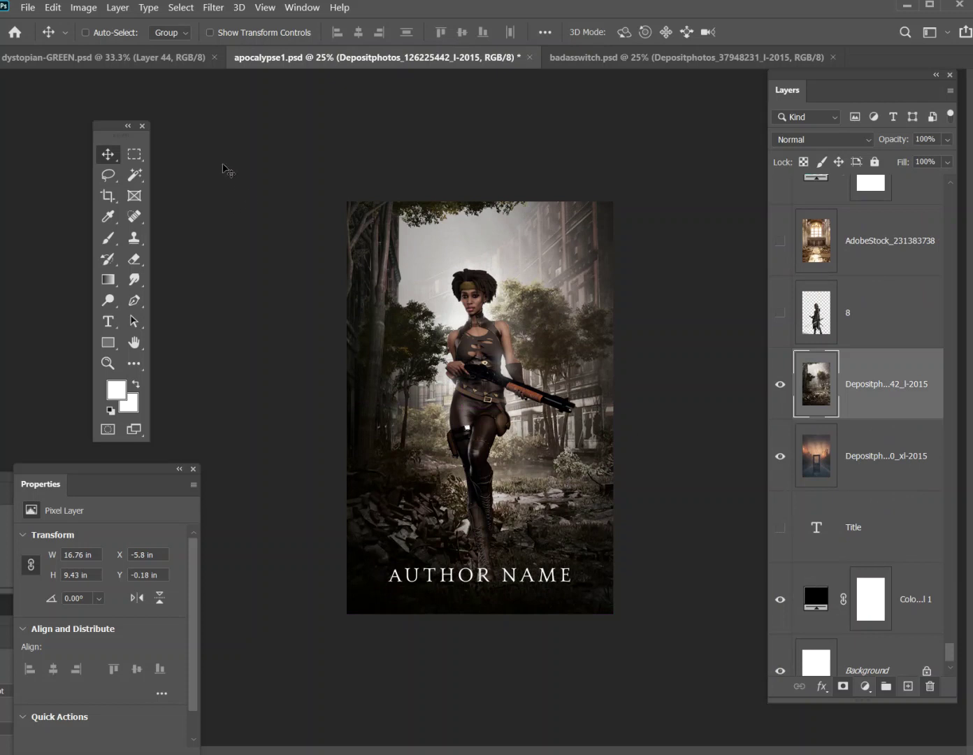
pyautogui.moveTo(529, 393); pyautogui.dragTo(574, 424)
# Compare the cover with the download copy 3 Multiply vignette shown and hidden, and leave it hidden.
pyautogui.scroll(15, 839, 405)
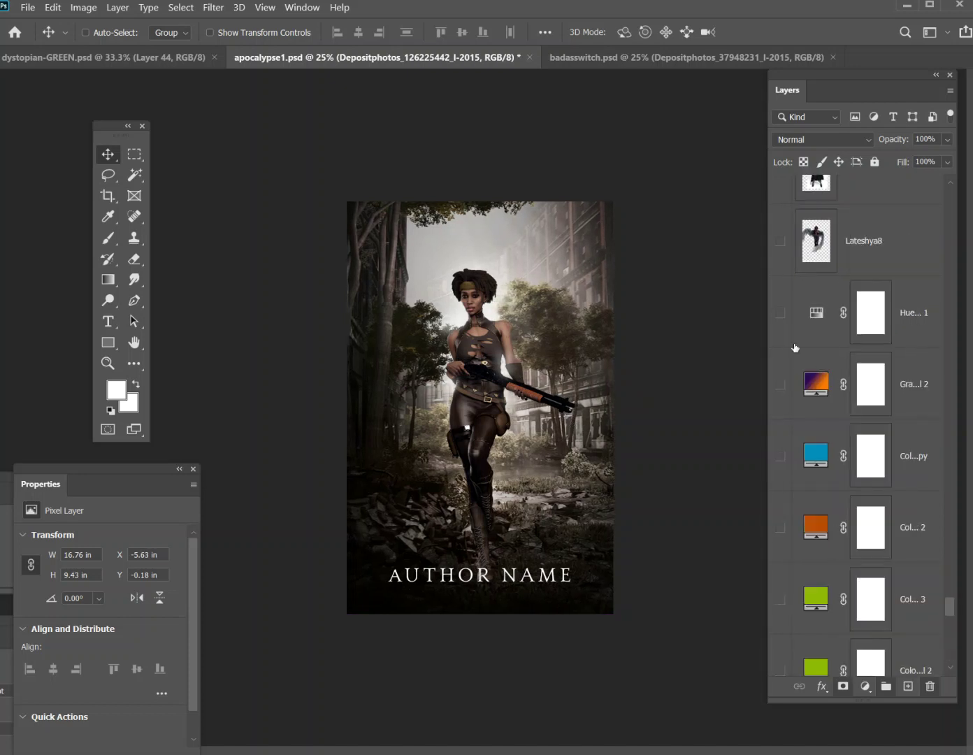
pyautogui.scroll(5, 799, 353)
pyautogui.moveTo(953, 588); pyautogui.dragTo(965, 550)
pyautogui.click(779, 230)
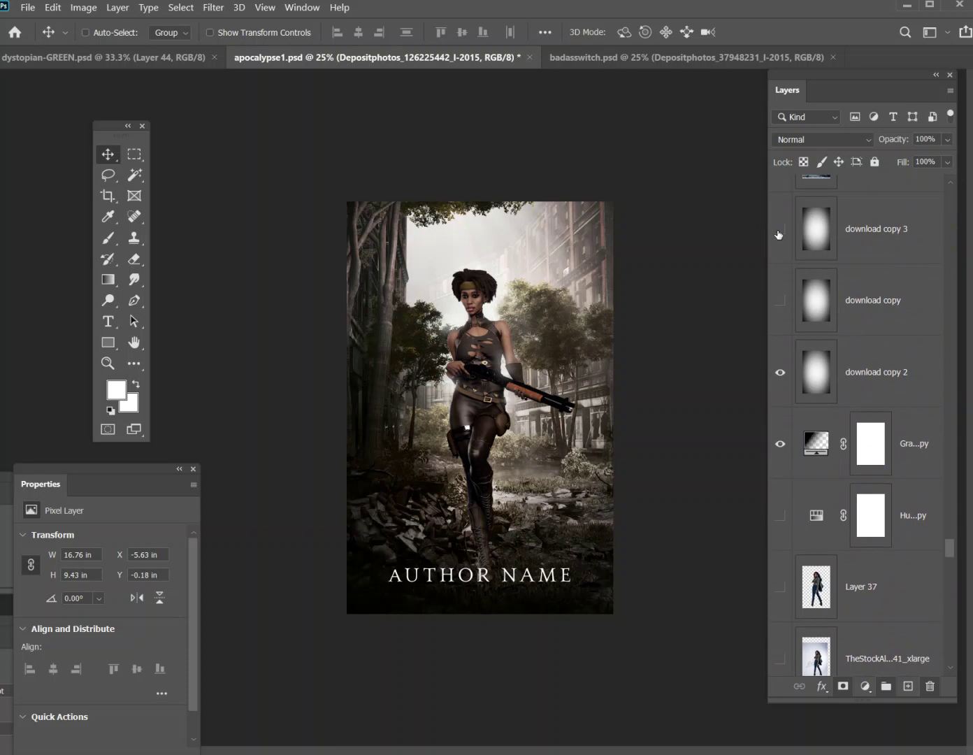
pyautogui.click(779, 230)
pyautogui.click(778, 230)
pyautogui.click(852, 231)
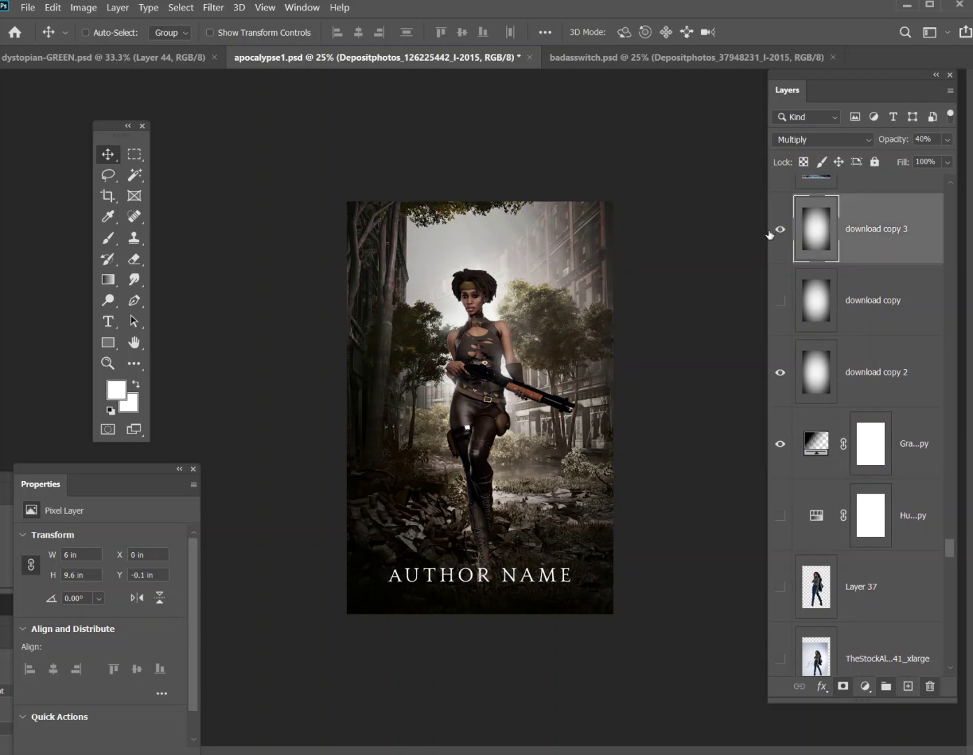
pyautogui.click(771, 236)
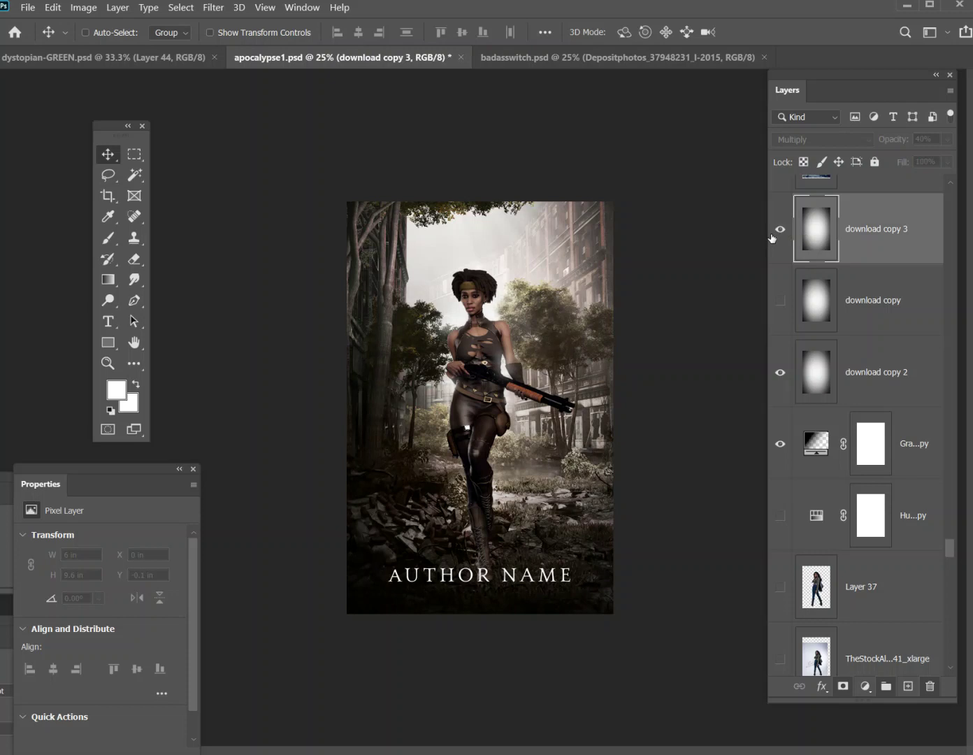
pyautogui.click(771, 236)
pyautogui.click(772, 236)
# Compare the download copy 2 Overlay vignette hidden, shown and at 100% opacity, and set its opacity to 40%.
pyautogui.click(780, 376)
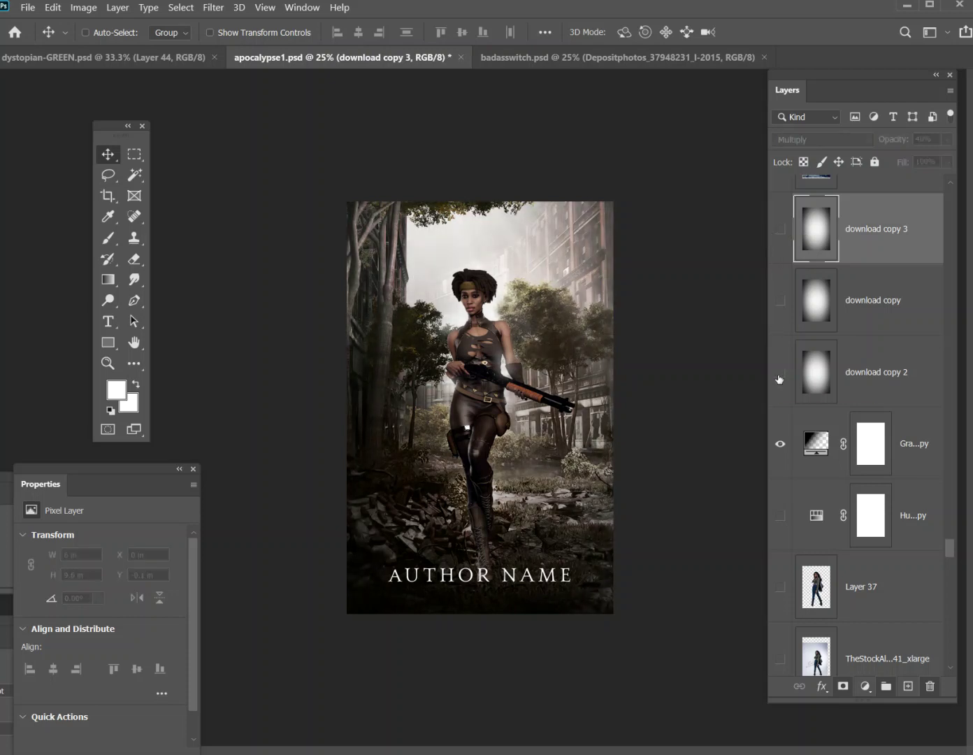
pyautogui.click(779, 378)
pyautogui.click(864, 381)
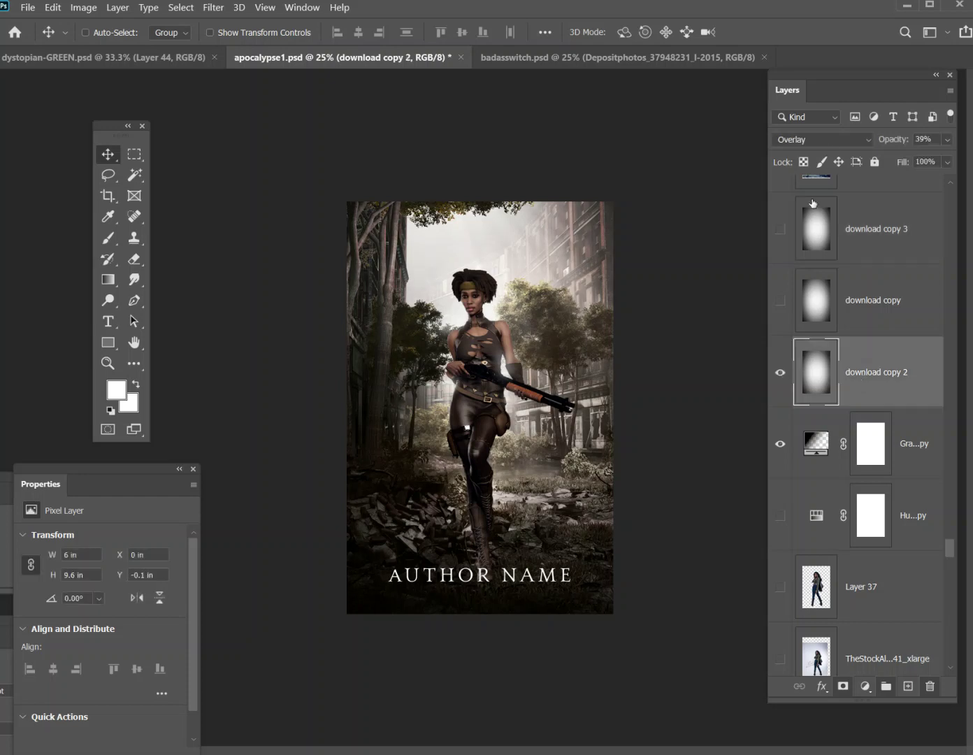
pyautogui.click(948, 140)
pyautogui.moveTo(899, 160); pyautogui.dragTo(945, 158)
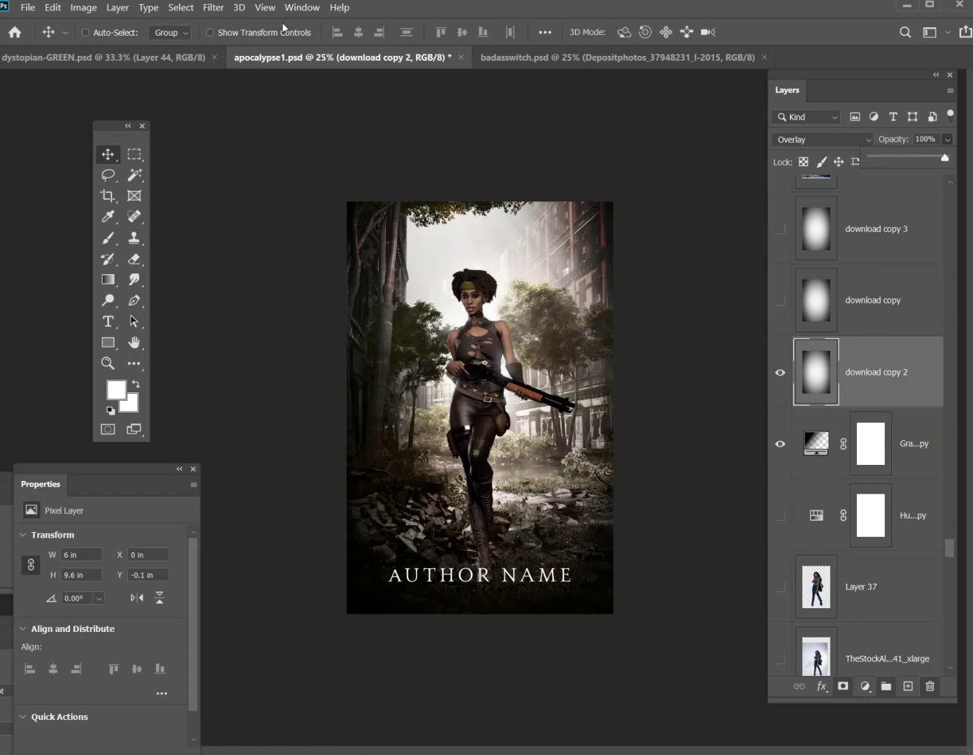
pyautogui.click(265, 8)
pyautogui.click(300, 87)
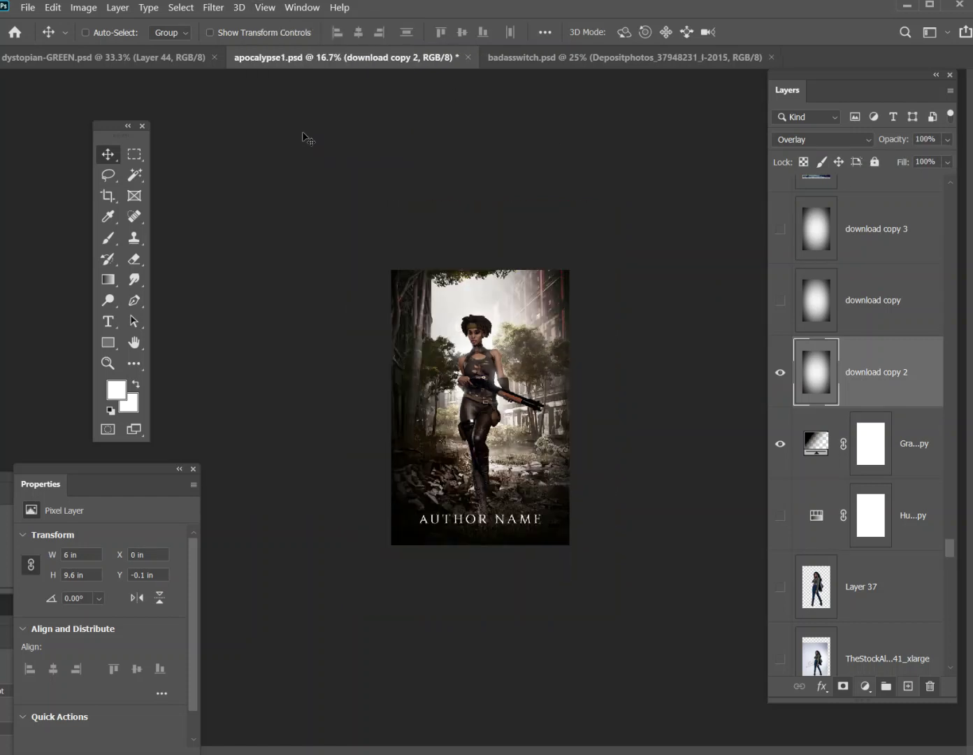
pyautogui.click(947, 144)
pyautogui.moveTo(916, 158)
pyautogui.mouseDown()
pyautogui.moveTo(872, 163)
pyautogui.moveTo(885, 177)
pyautogui.moveTo(810, 183)
pyautogui.moveTo(907, 172)
pyautogui.mouseUp()
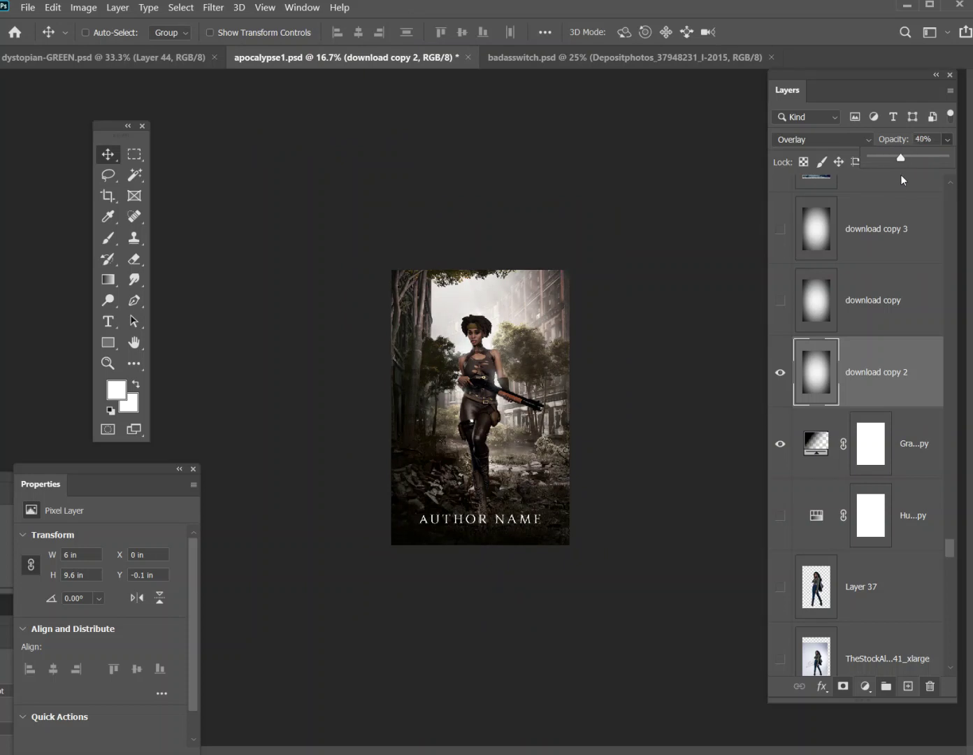
# Compare the cover with download copy 3 shown and with the gradient fill copy hidden and shown, and check the gradient's Overlay blending.
pyautogui.click(780, 301)
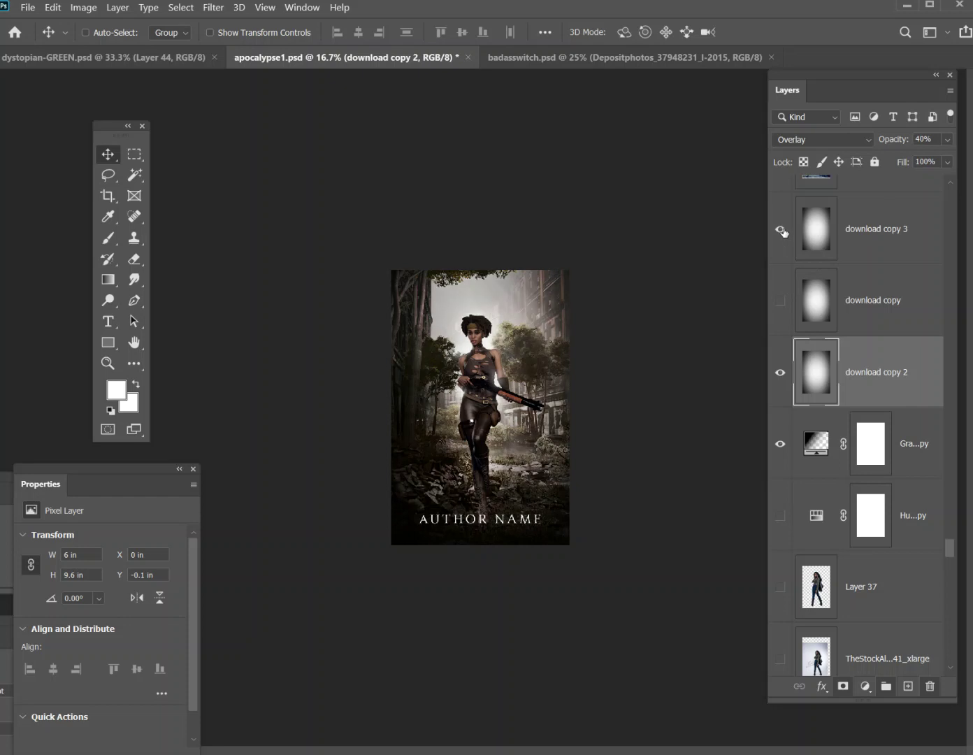
pyautogui.click(780, 446)
pyautogui.click(779, 447)
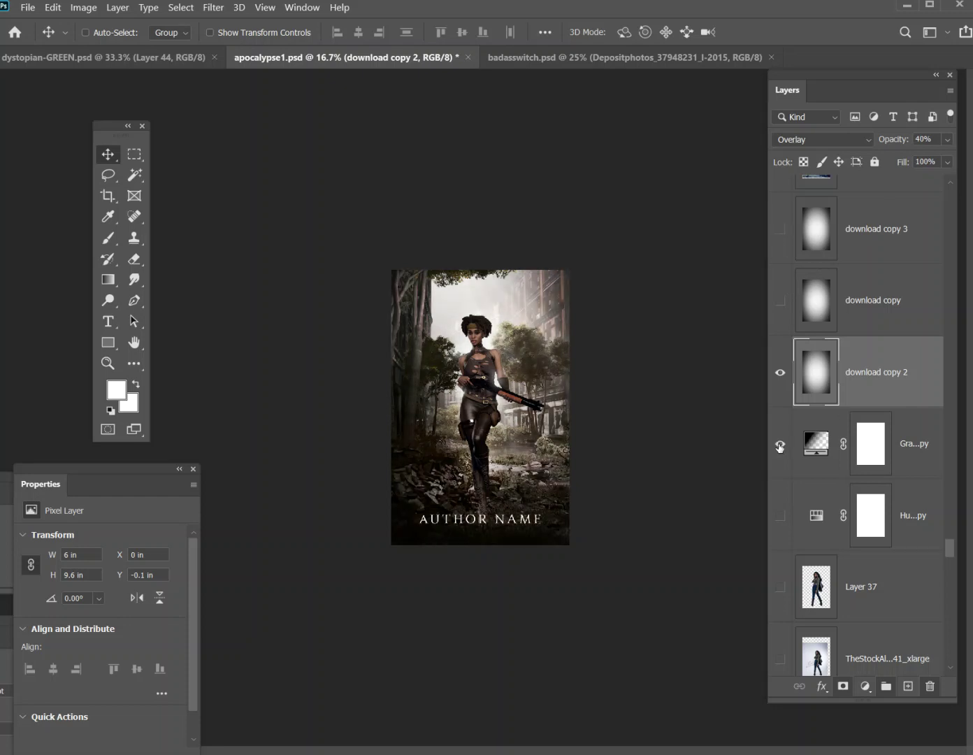
pyautogui.click(908, 448)
pyautogui.click(838, 139)
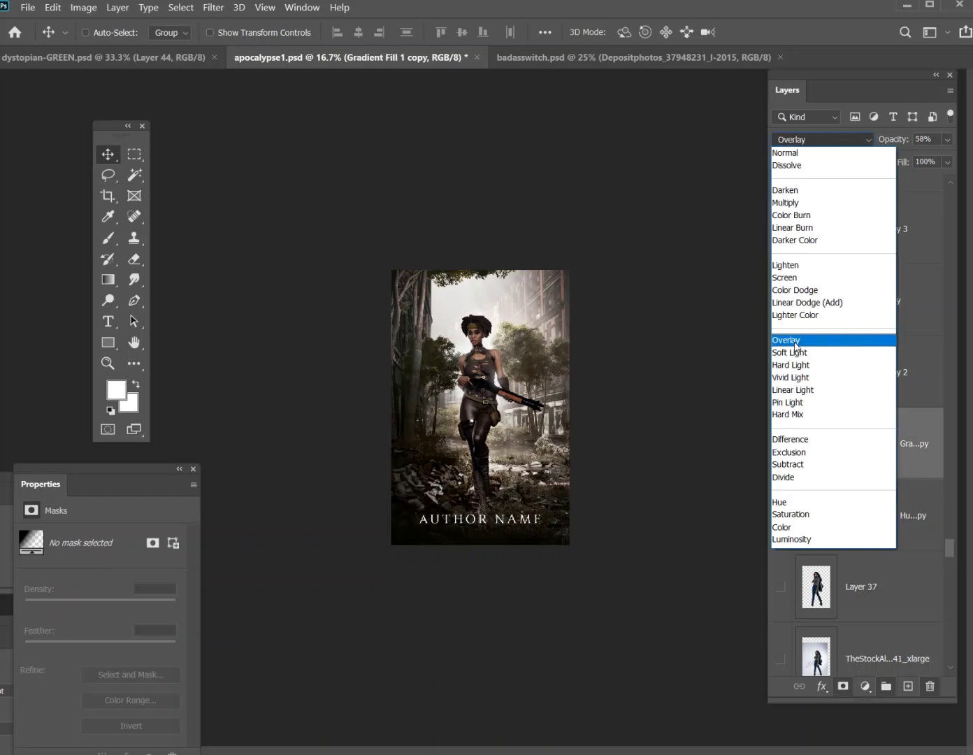
pyautogui.click(795, 343)
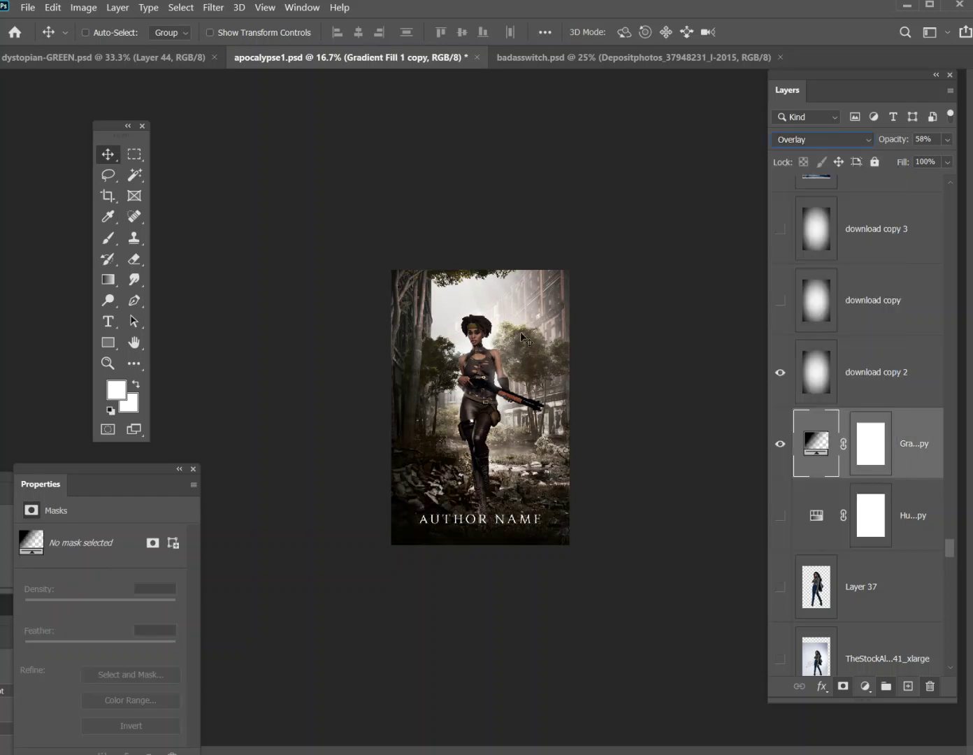
pyautogui.click(265, 8)
pyautogui.click(304, 117)
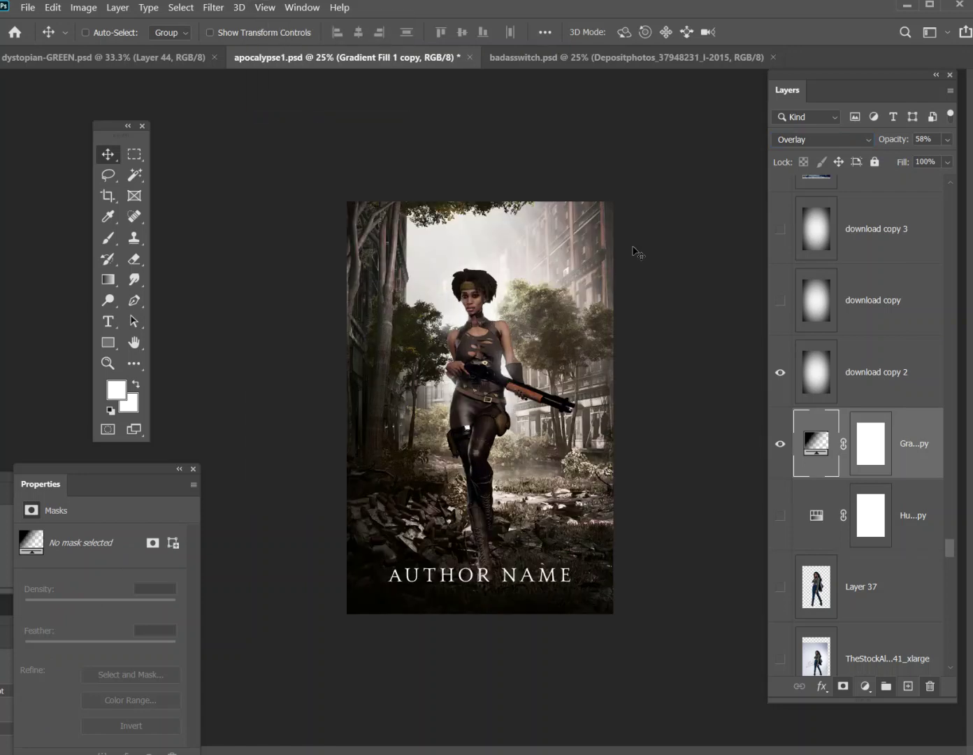
# Compare the cover with the Hue/Saturation copy above Layer 37 shown and hidden.
pyautogui.scroll(2, 881, 396)
pyautogui.scroll(-2, 879, 395)
pyautogui.scroll(6, 874, 384)
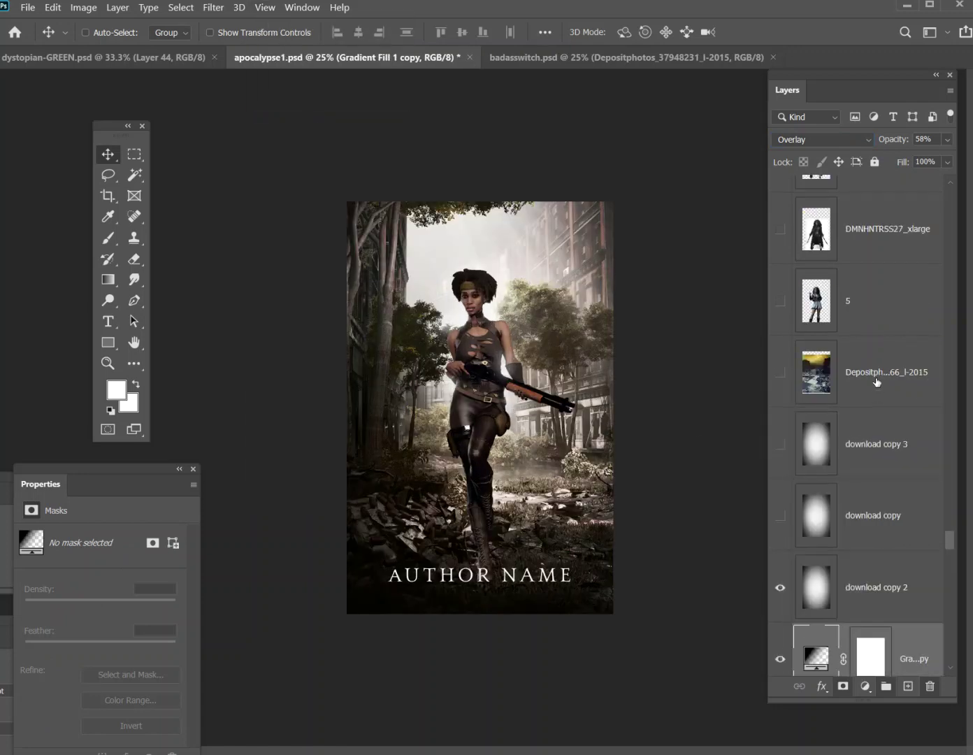
pyautogui.scroll(5, 873, 355)
pyautogui.moveTo(949, 514); pyautogui.dragTo(965, 559)
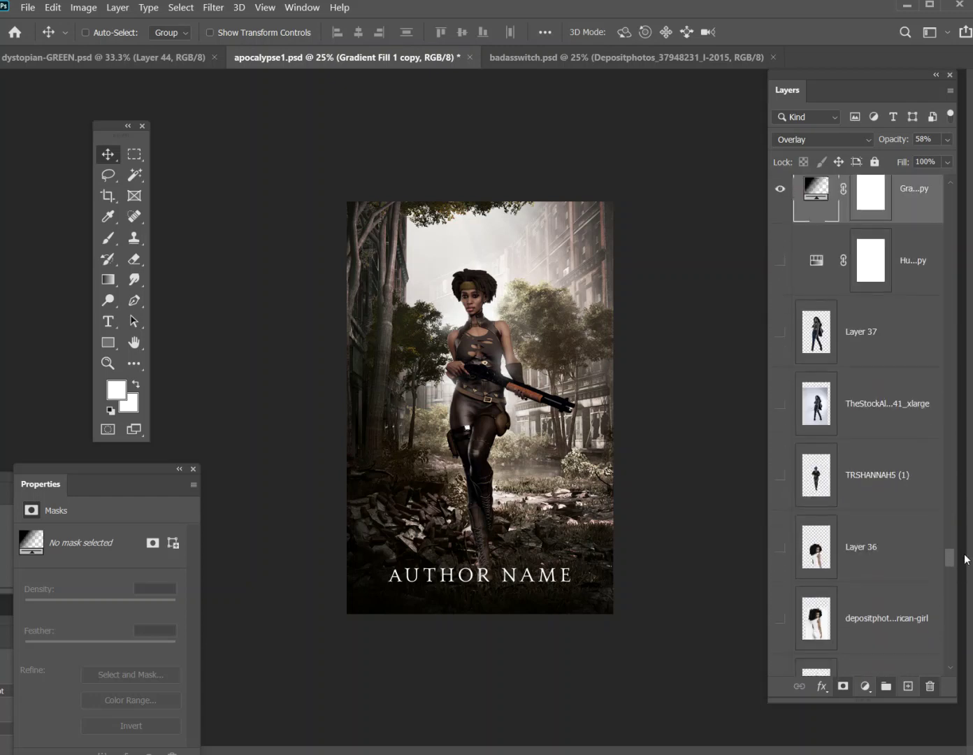
pyautogui.click(781, 261)
pyautogui.click(782, 261)
# Preview the cover tinted with the blue and the green color fill layers.
pyautogui.scroll(-10, 849, 297)
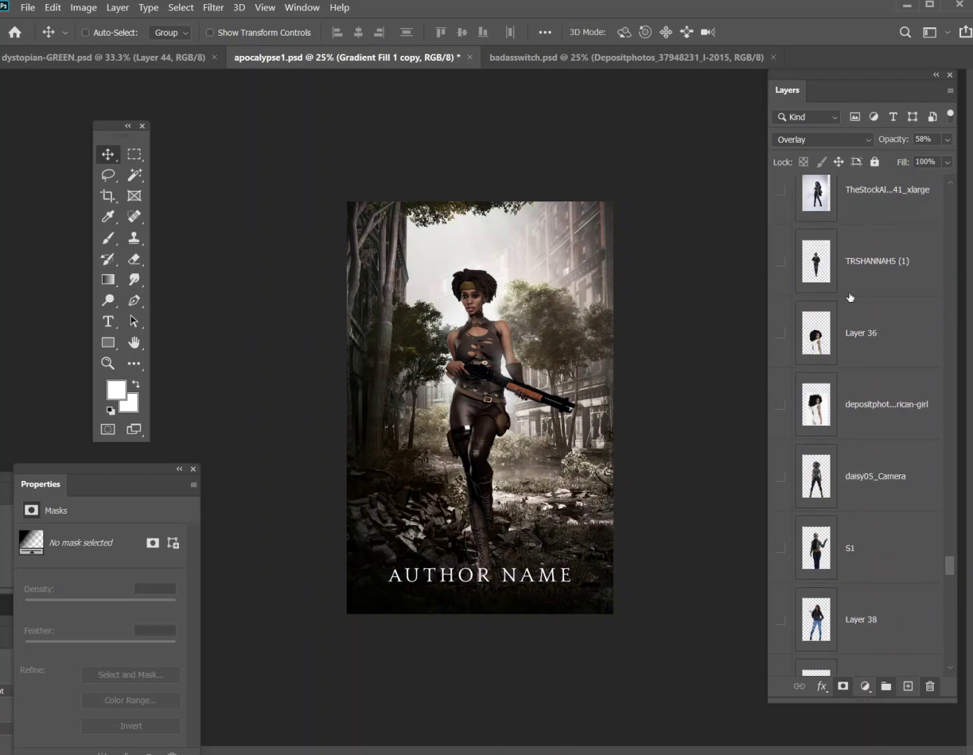
pyautogui.scroll(-6, 854, 427)
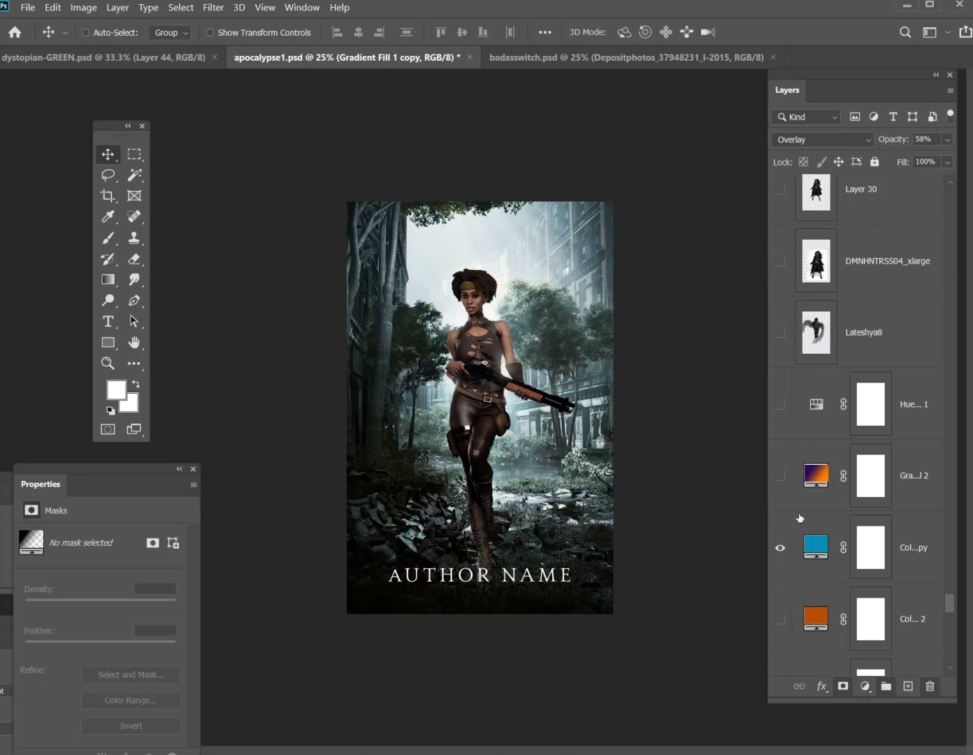
pyautogui.scroll(-1, 801, 532)
pyautogui.click(780, 619)
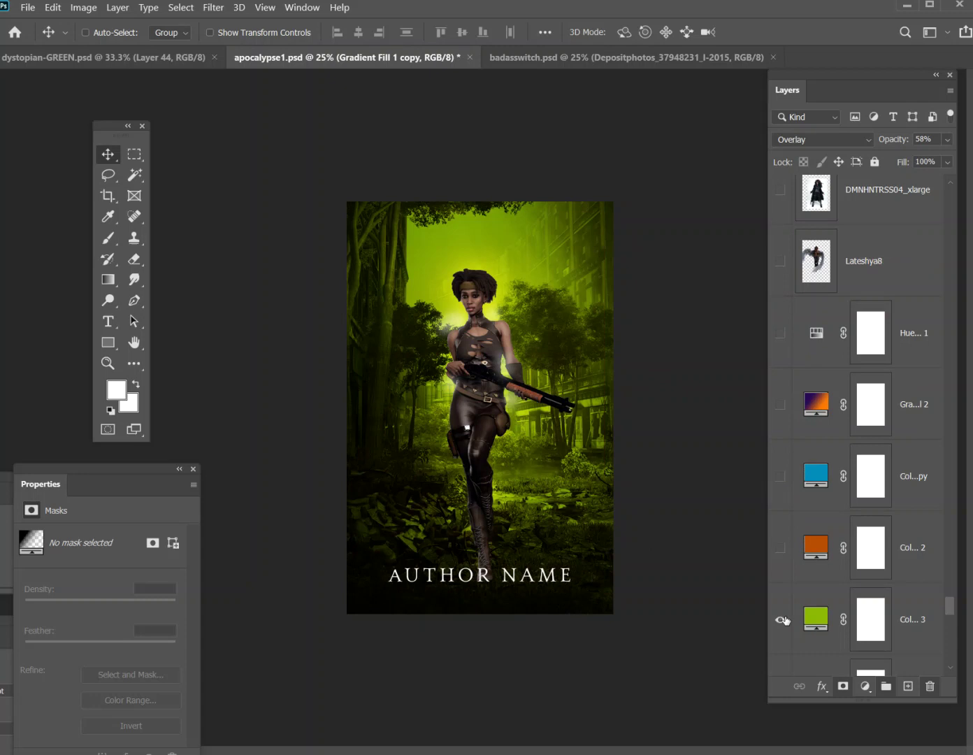
# Try the Hue/Saturation 1 adjustment layer with Hue set to -6, and hide it again.
pyautogui.click(780, 334)
pyautogui.click(901, 341)
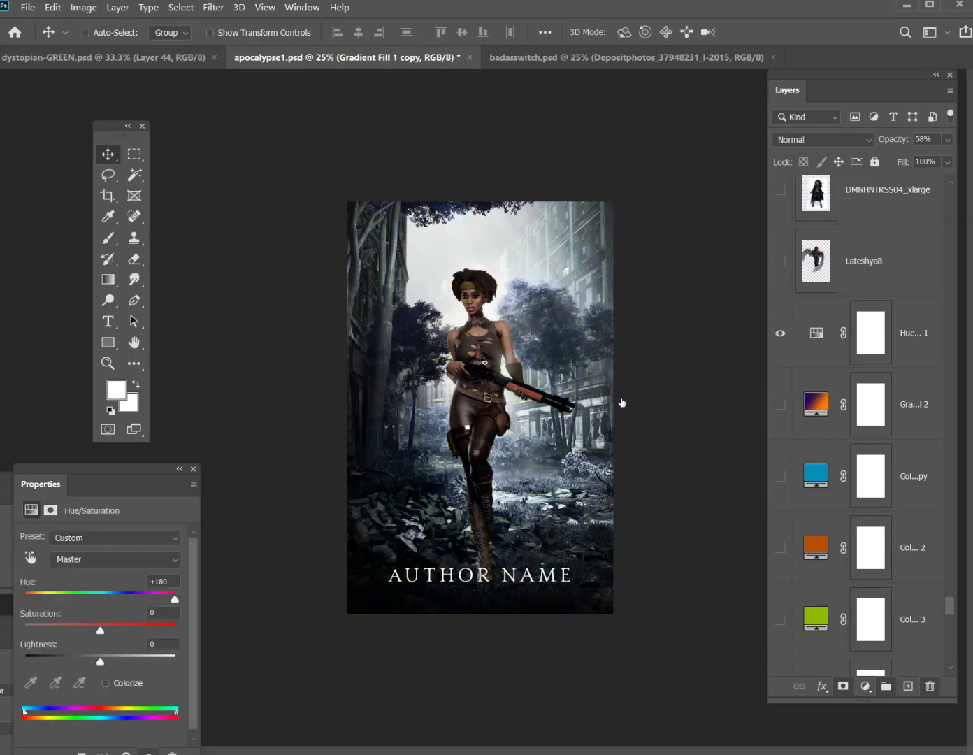
pyautogui.moveTo(175, 599); pyautogui.dragTo(114, 602)
pyautogui.click(780, 334)
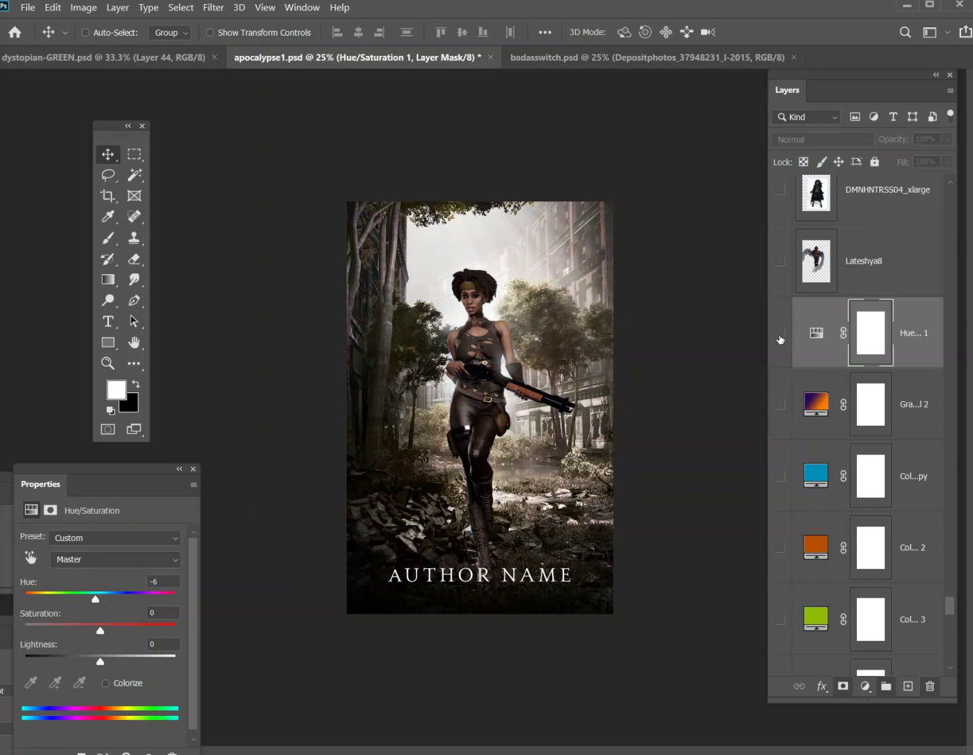
# Adjust the overgrown city background photo with Hue/Saturation, setting Hue to +14 and Saturation to +6.
pyautogui.scroll(-10, 846, 483)
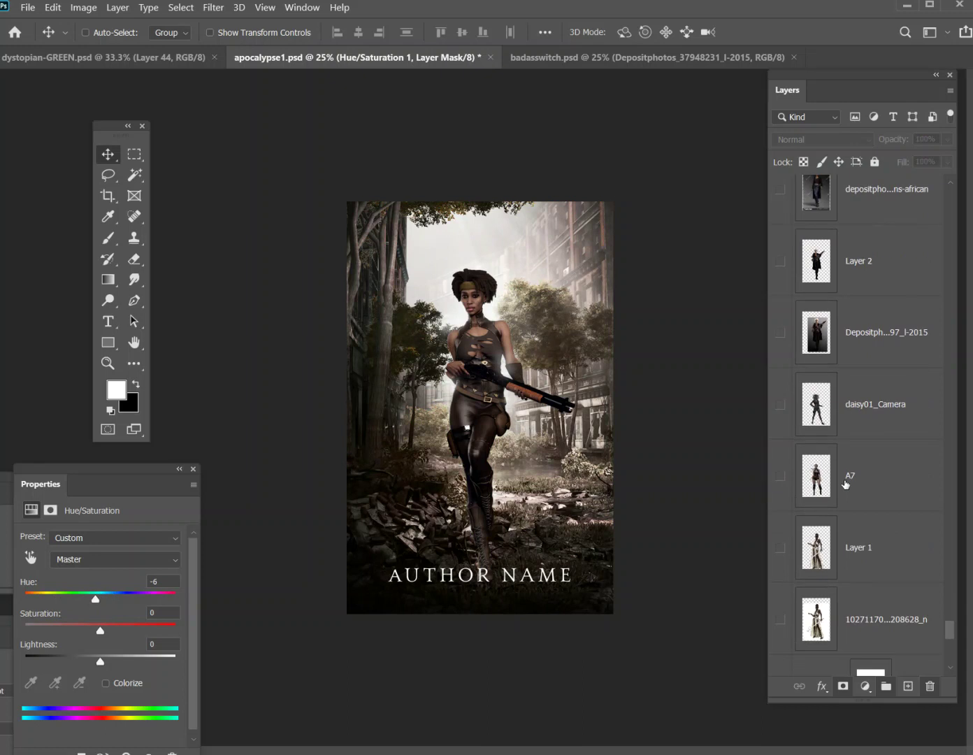
pyautogui.scroll(-5, 847, 484)
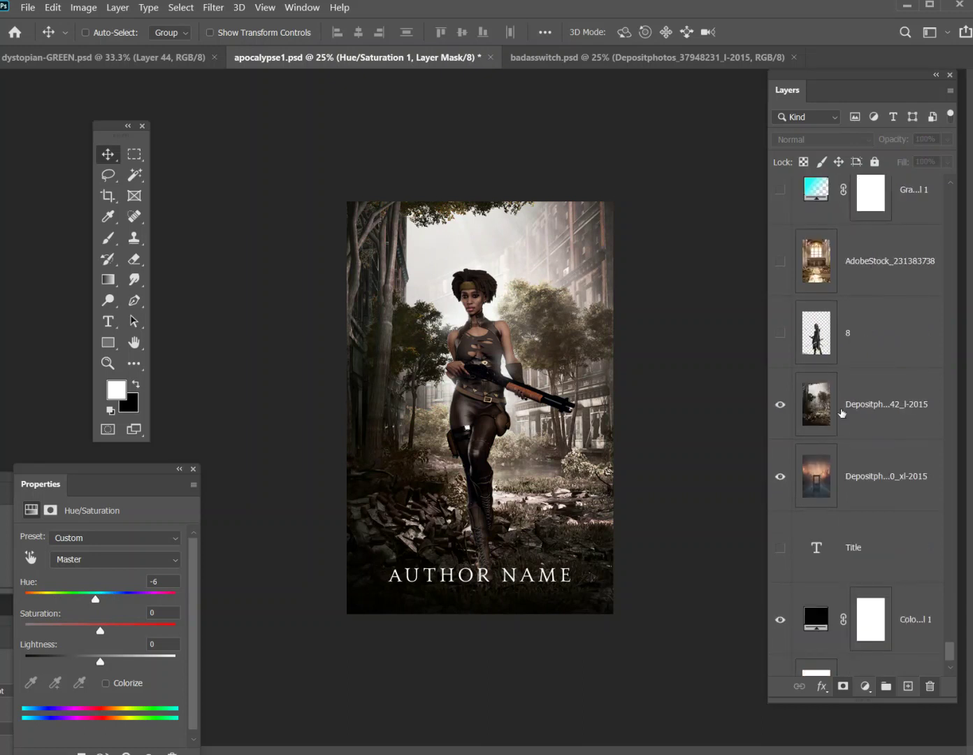
pyautogui.click(826, 413)
pyautogui.click(87, 13)
pyautogui.moveTo(231, 44)
pyautogui.click(306, 125)
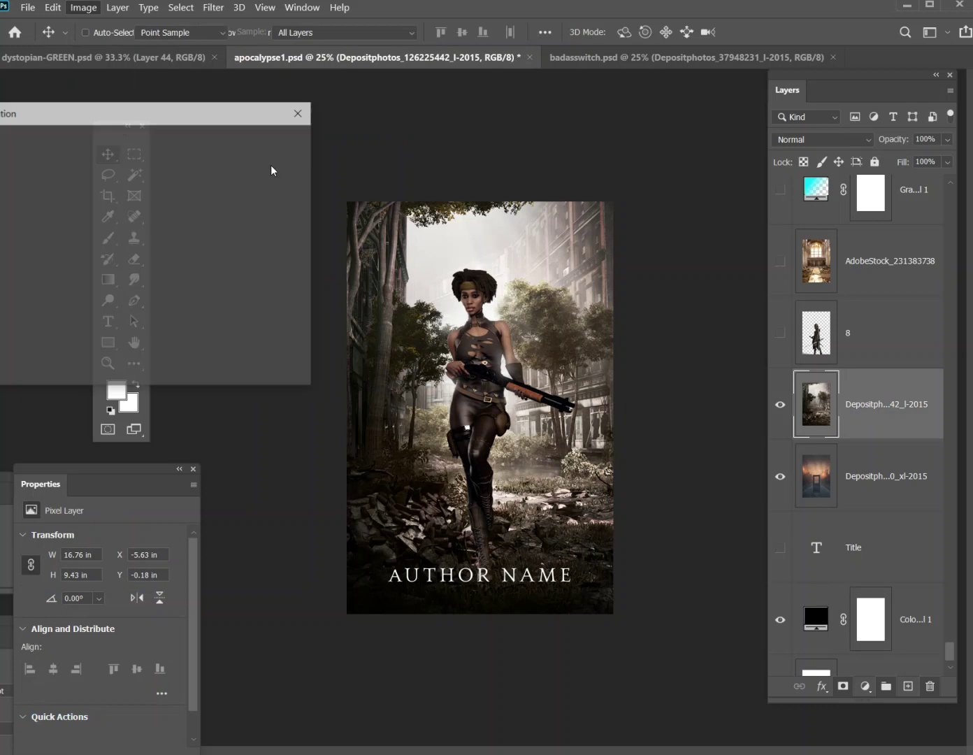
pyautogui.moveTo(91, 265); pyautogui.dragTo(132, 284)
pyautogui.moveTo(94, 224); pyautogui.dragTo(104, 273)
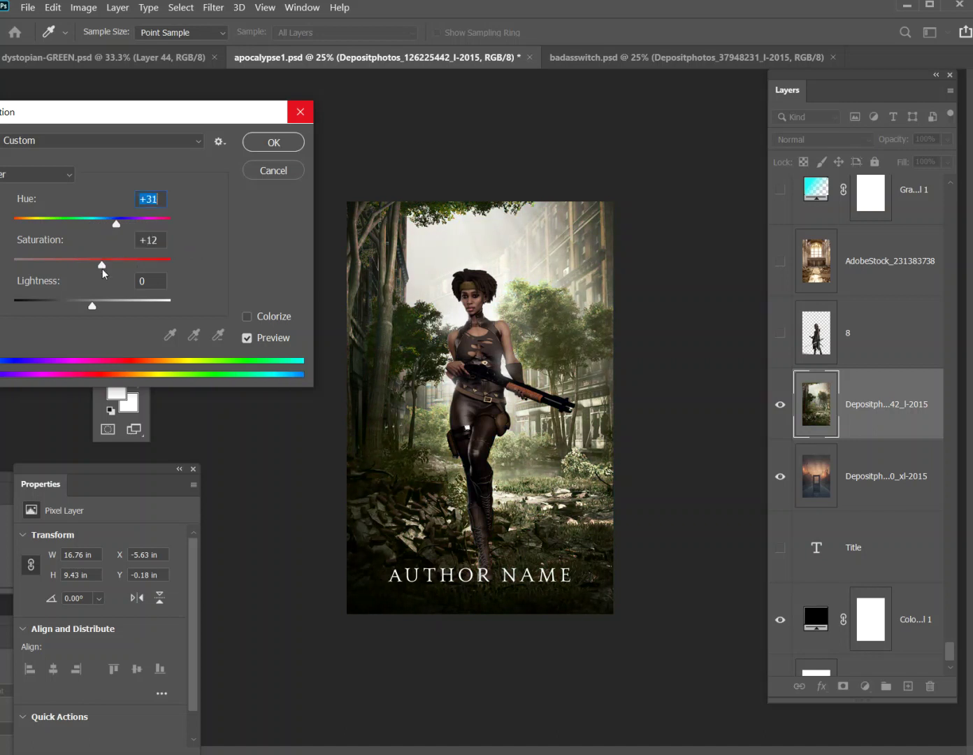
pyautogui.press('Tab')
pyautogui.moveTo(119, 224); pyautogui.dragTo(94, 269)
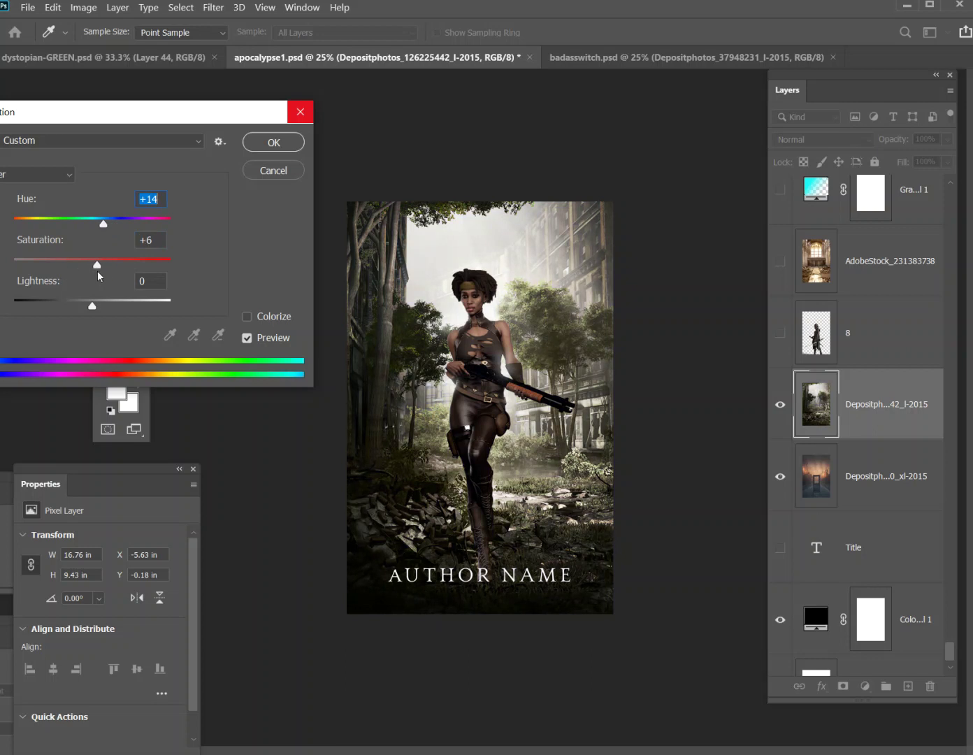
pyautogui.press('Tab')
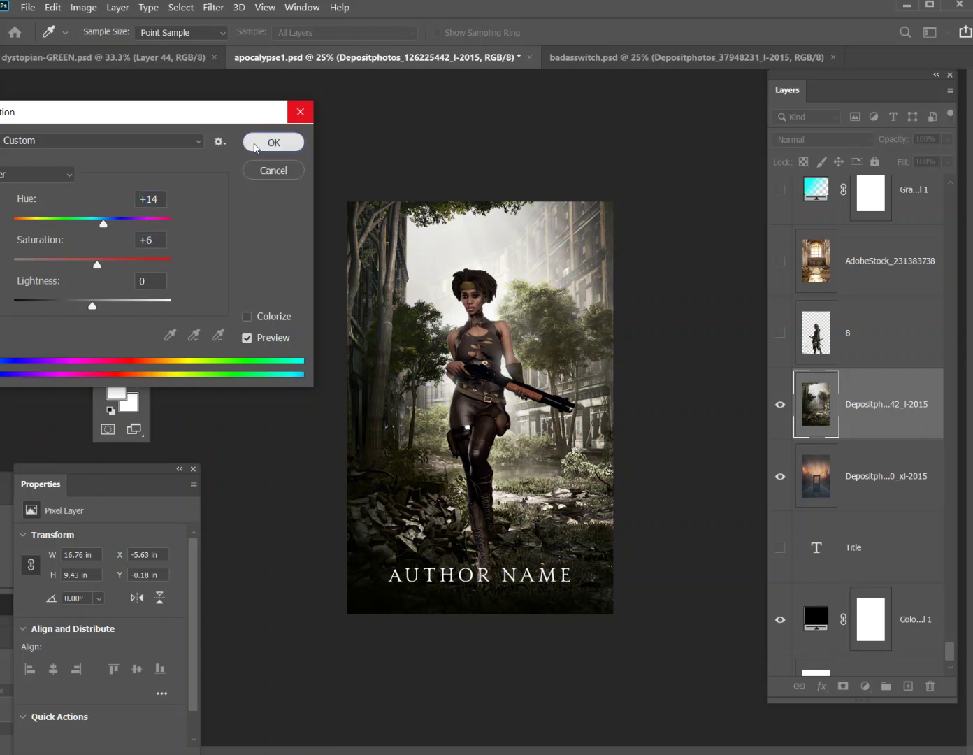
# Apply a hue of +14 and saturation of +6 to the forest background layer, and save the document.
pyautogui.click(273, 142)
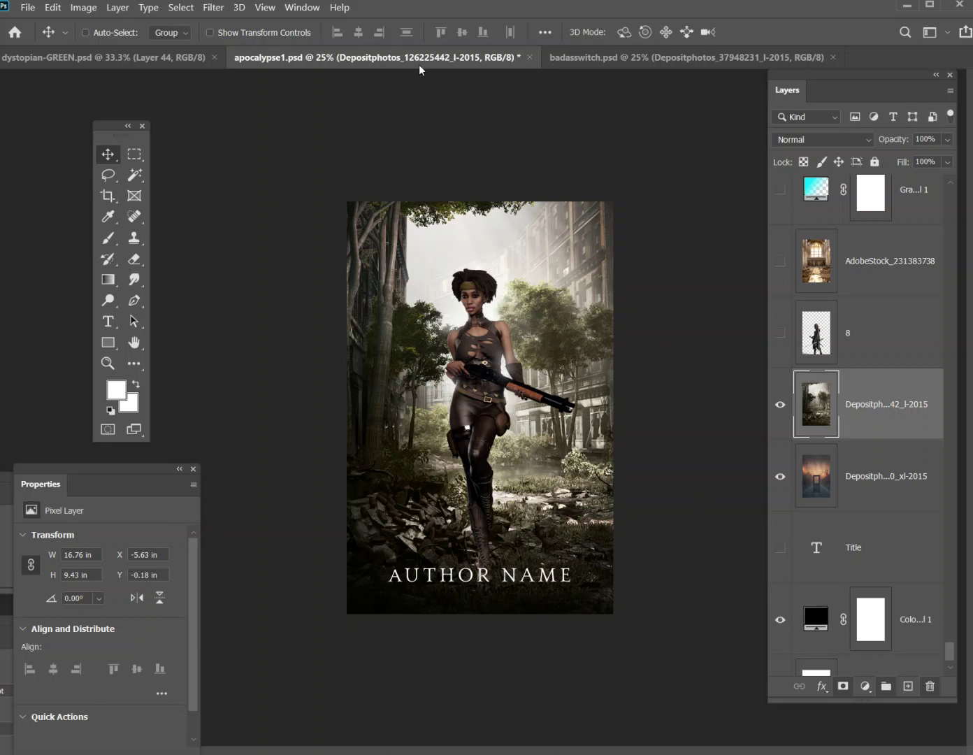
pyautogui.click(32, 10)
pyautogui.click(73, 177)
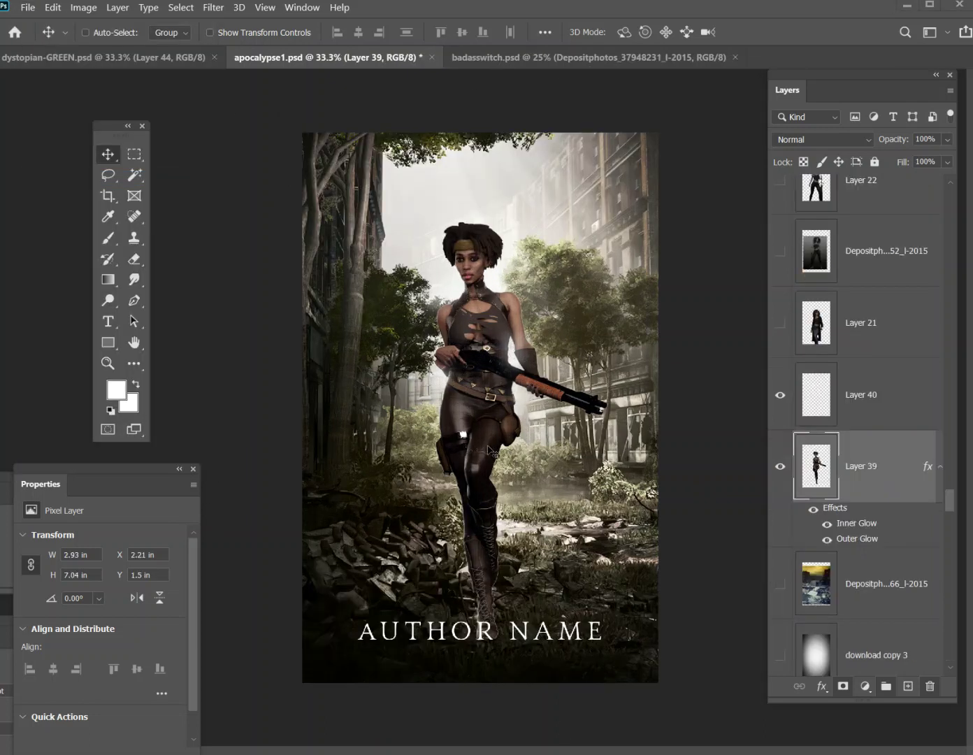
# Adjust the inner glow on the armed woman's layer to 100% opacity, 41% choke and 1 px size.
pyautogui.click(827, 525)
pyautogui.click(117, 7)
pyautogui.moveTo(187, 155)
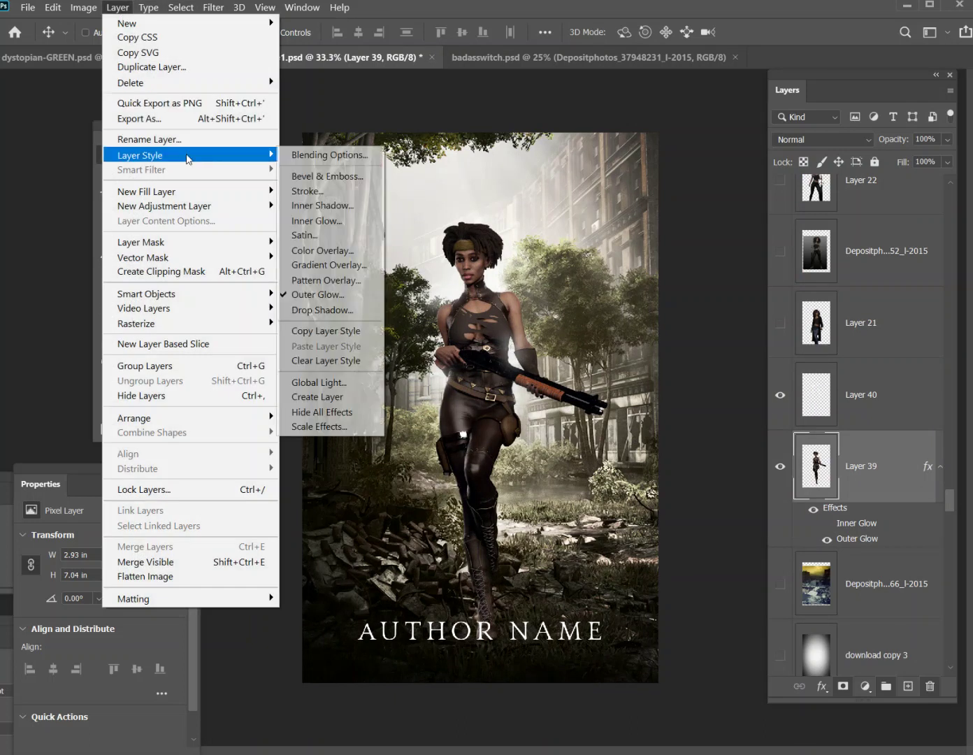
pyautogui.click(317, 235)
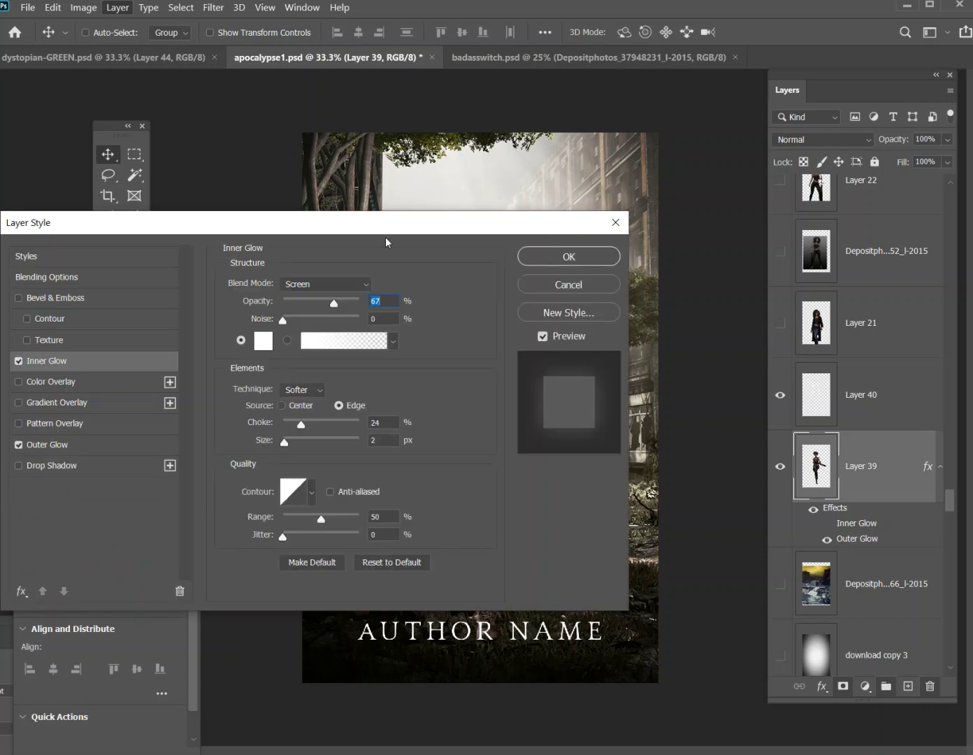
pyautogui.moveTo(479, 237); pyautogui.dragTo(230, 163)
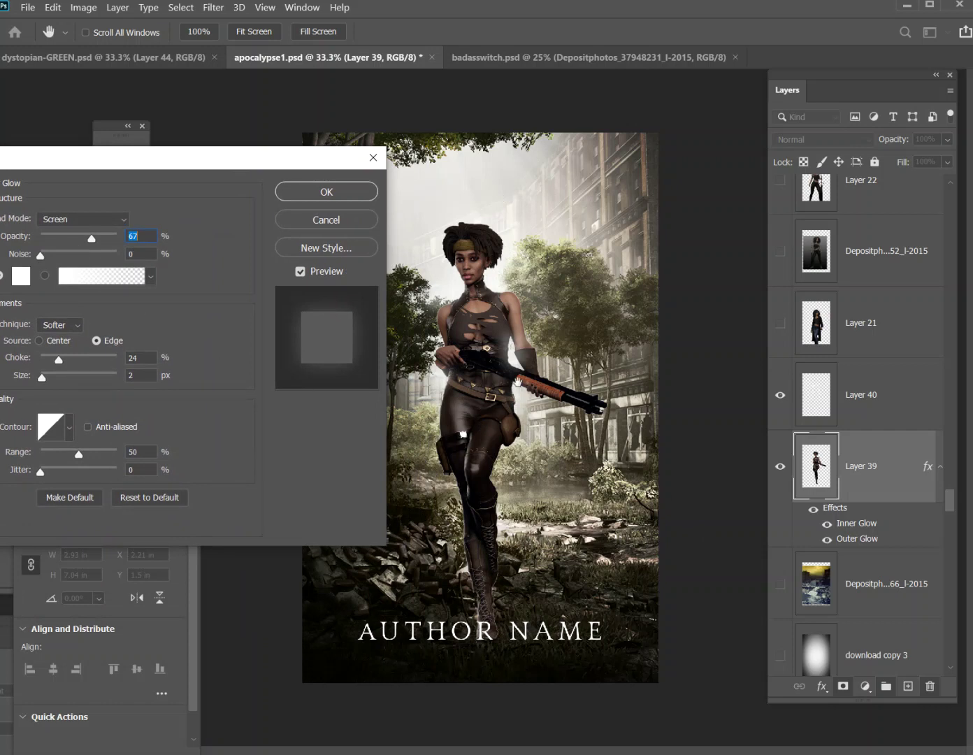
pyautogui.click(328, 196)
pyautogui.moveTo(79, 239); pyautogui.dragTo(191, 245)
pyautogui.moveTo(76, 241); pyautogui.dragTo(136, 252)
pyautogui.moveTo(62, 361); pyautogui.dragTo(41, 379)
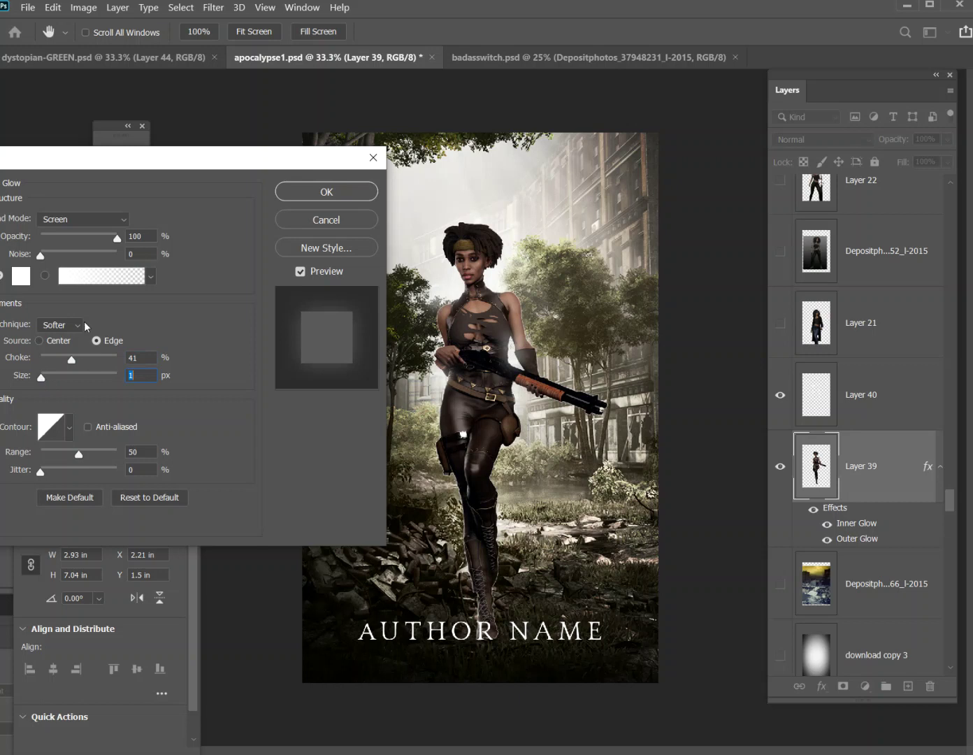
pyautogui.click(324, 196)
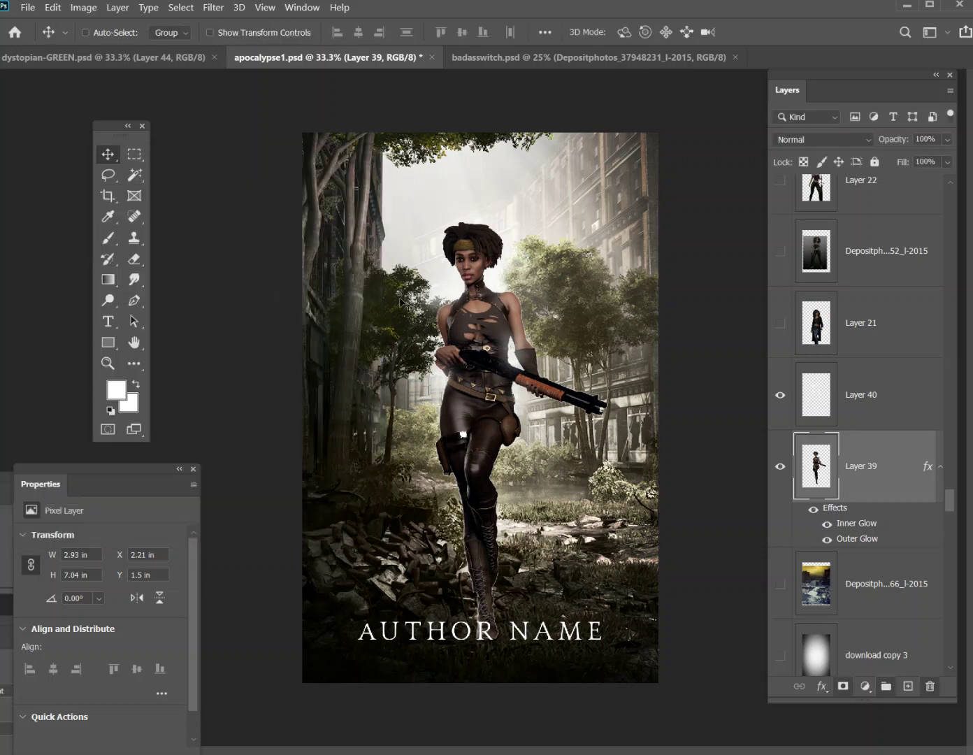
# Compare the armed woman up close with and without her inner glow, and leave that effect hidden.
pyautogui.click(267, 9)
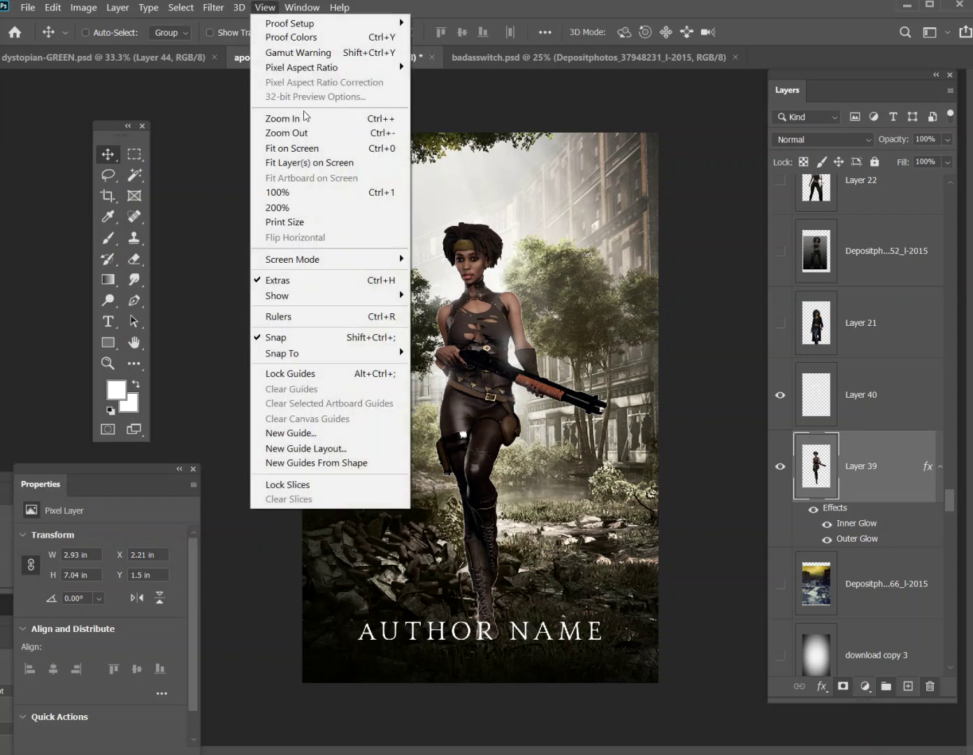
pyautogui.click(309, 115)
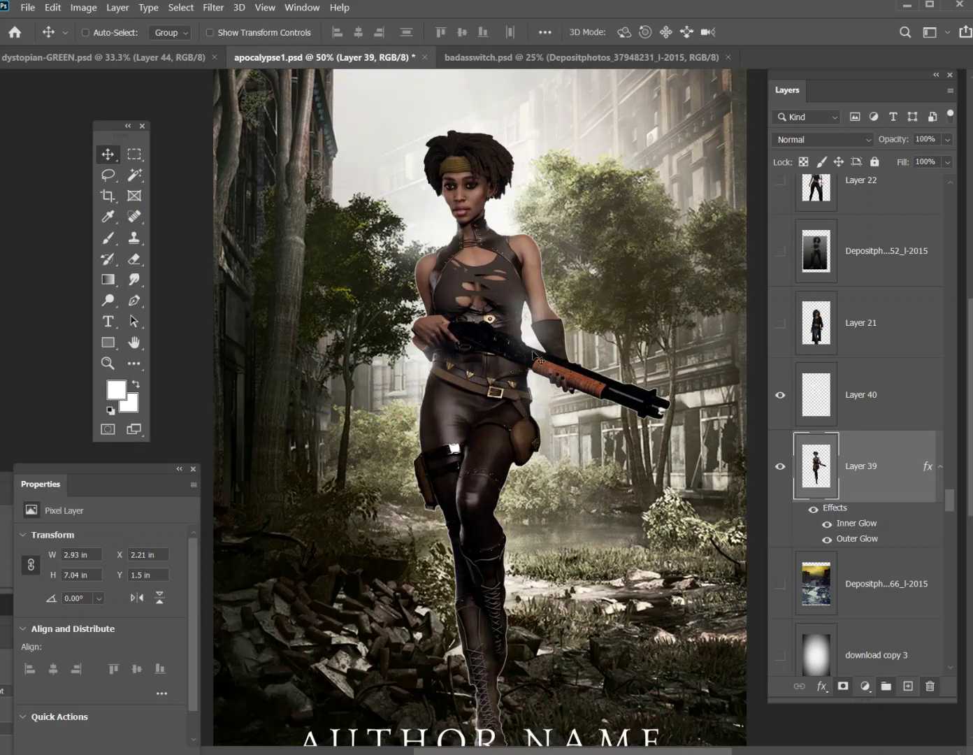
pyautogui.click(828, 525)
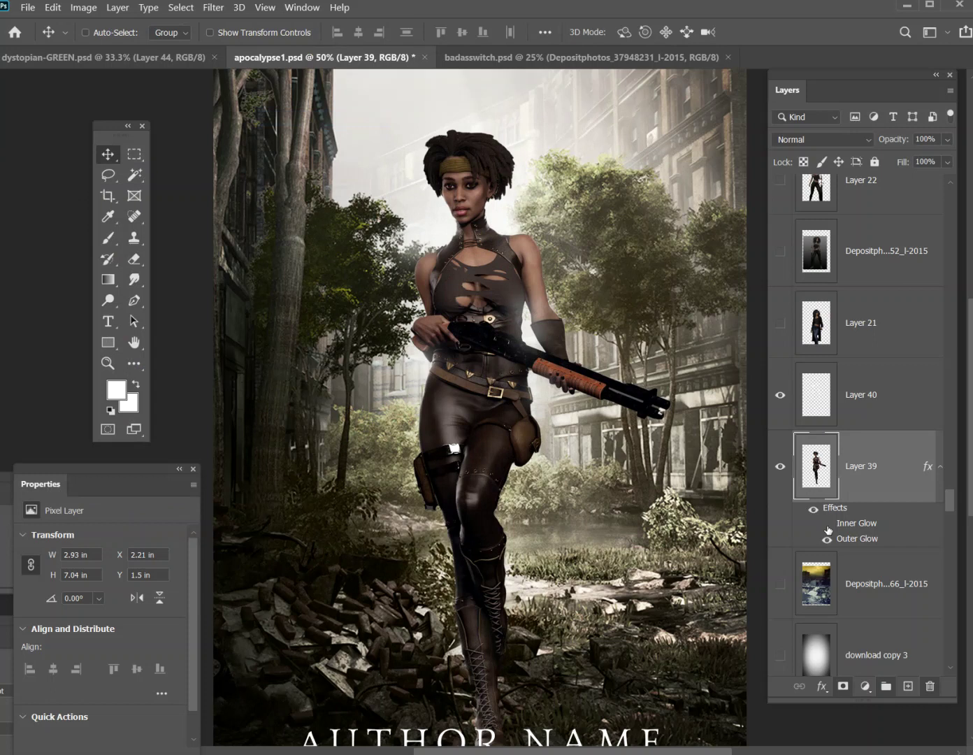
pyautogui.click(827, 526)
pyautogui.click(828, 527)
pyautogui.click(828, 528)
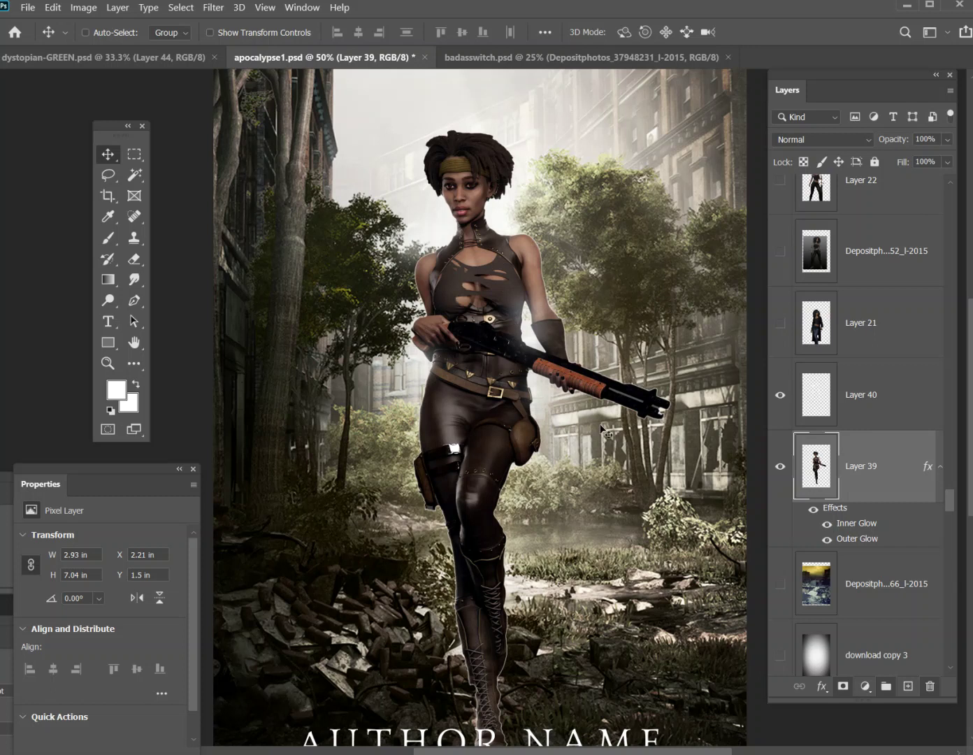
pyautogui.click(826, 526)
pyautogui.click(826, 525)
pyautogui.click(826, 525)
pyautogui.click(825, 526)
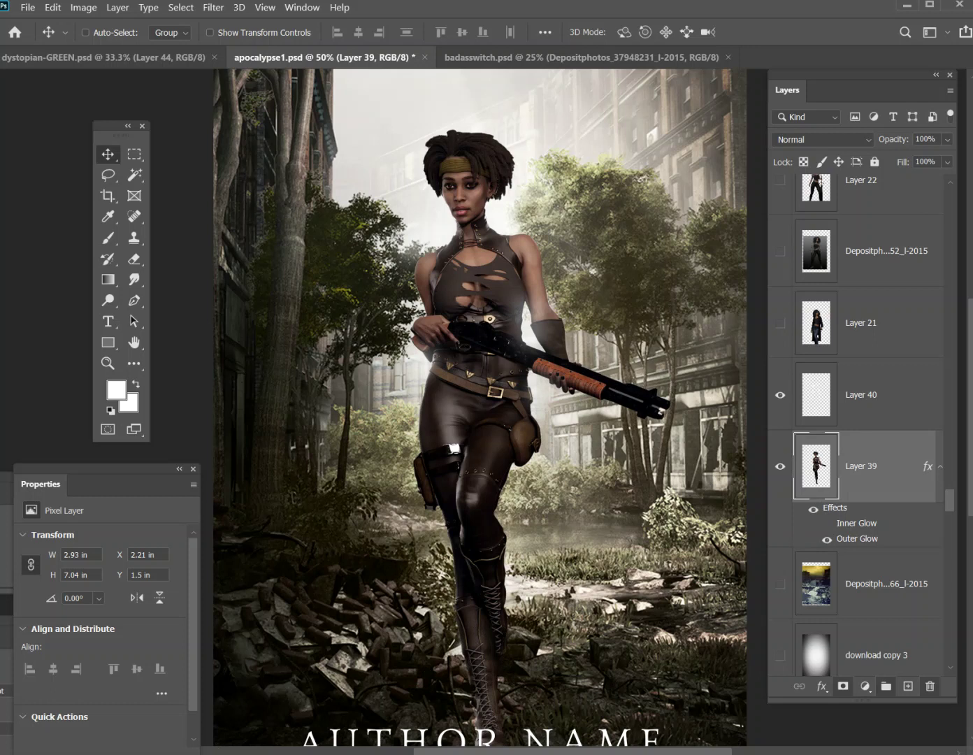
# Switch to badasswitch.psd, merge Layer 39 with Layer 40, and check the merged figure by toggling its visibility.
pyautogui.hotkey('ctrl', 'Tab')
pyautogui.press('m')
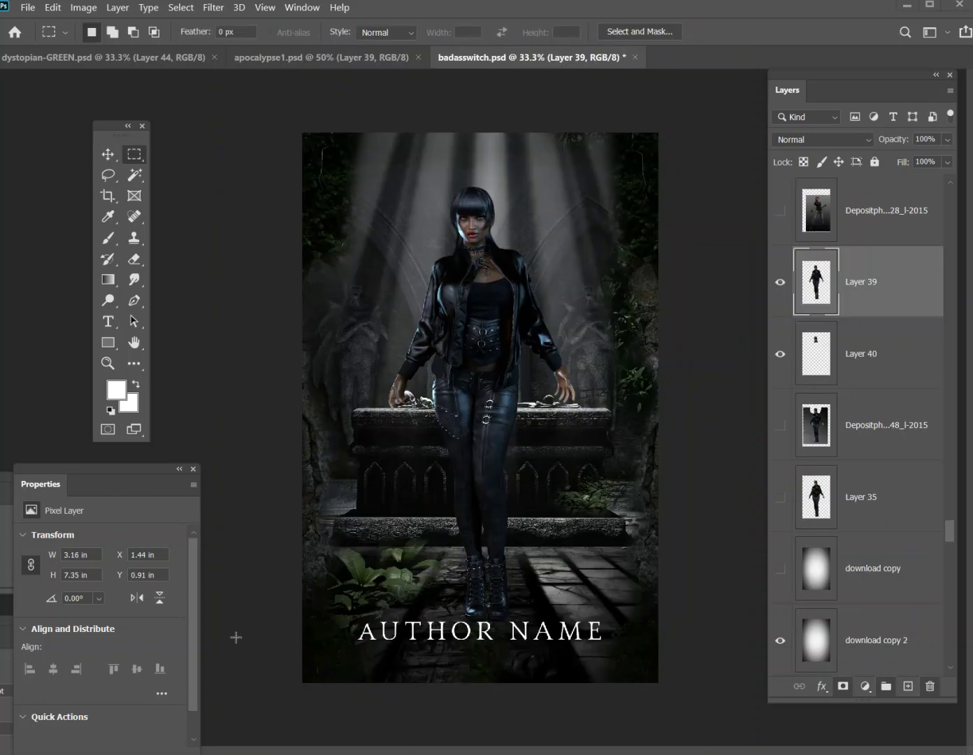
pyautogui.click(113, 152)
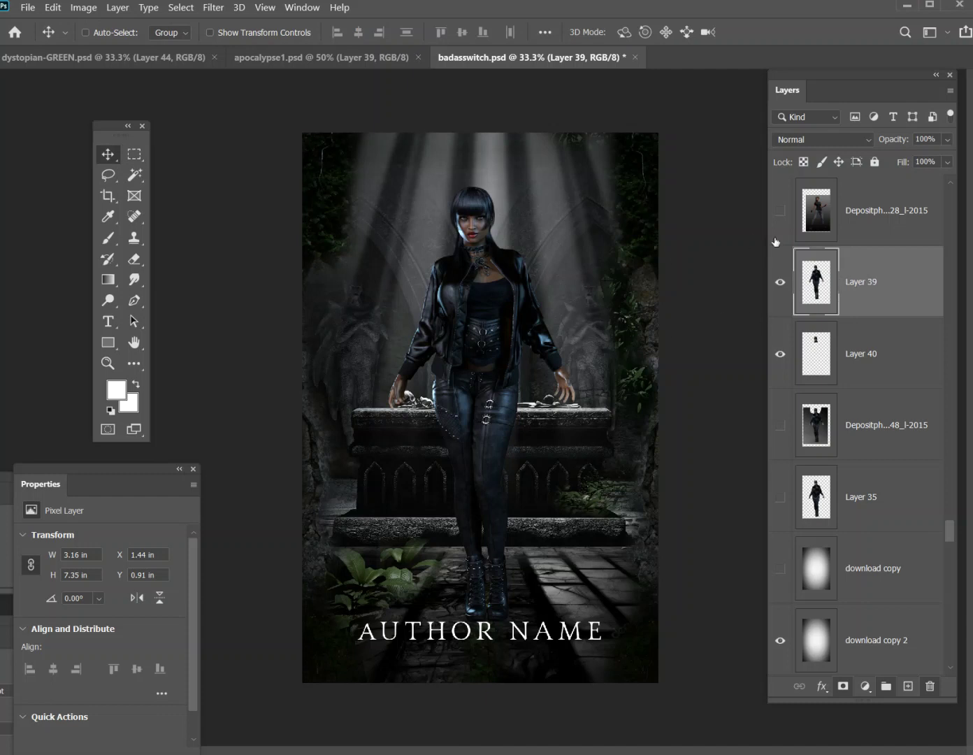
pyautogui.keyDown('ctrl'); pyautogui.click(853, 365); pyautogui.keyUp('ctrl')
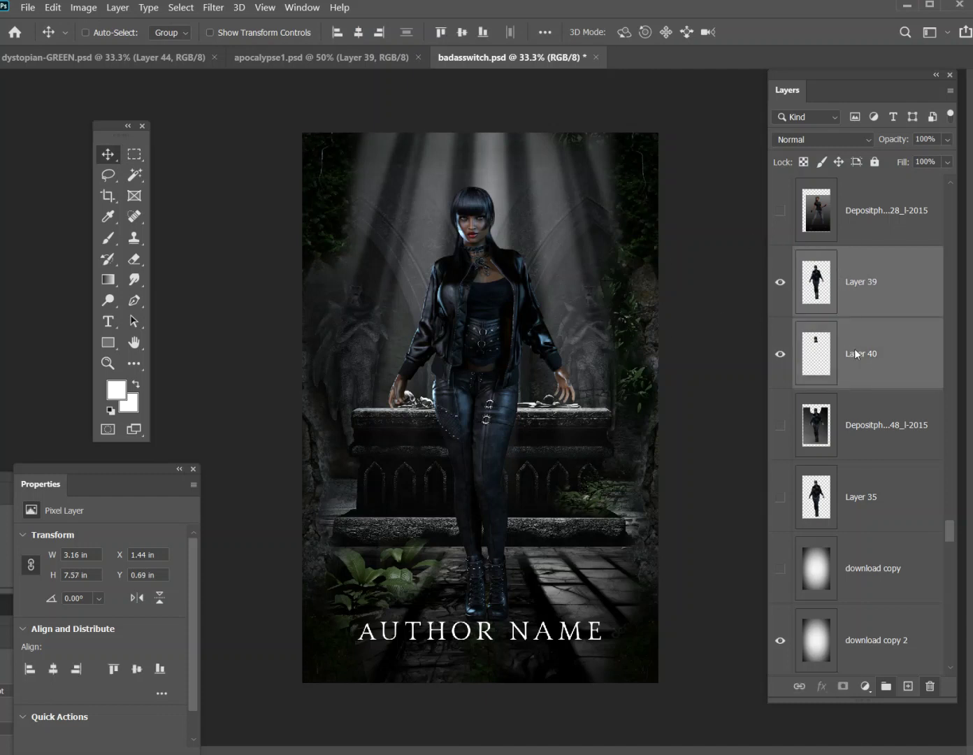
pyautogui.rightClick(856, 354)
pyautogui.click(698, 581)
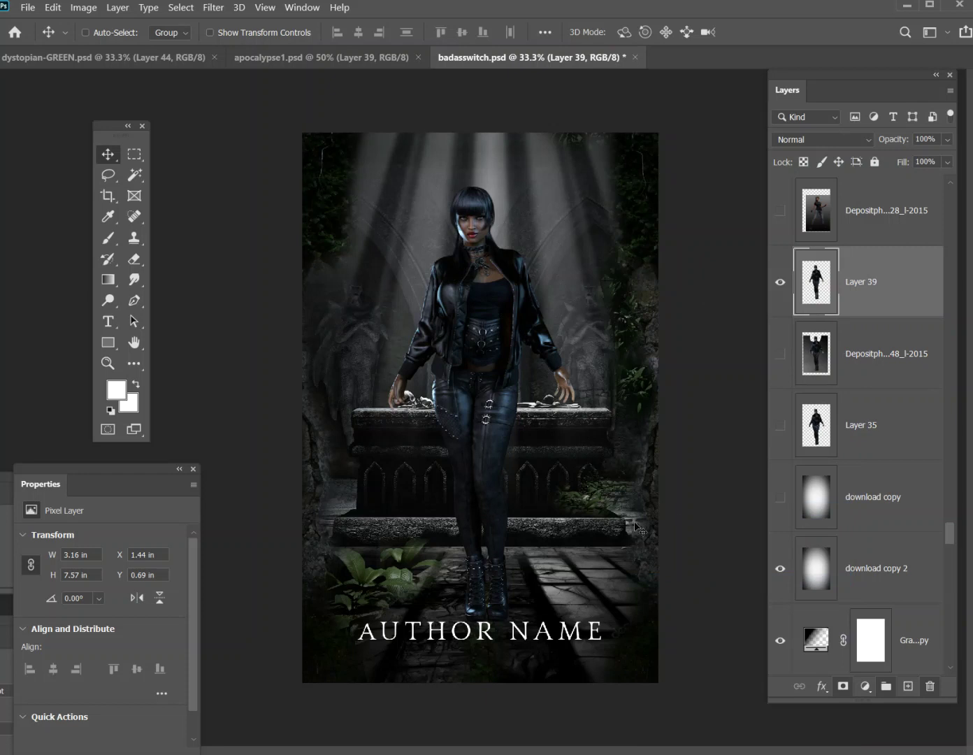
pyautogui.click(780, 285)
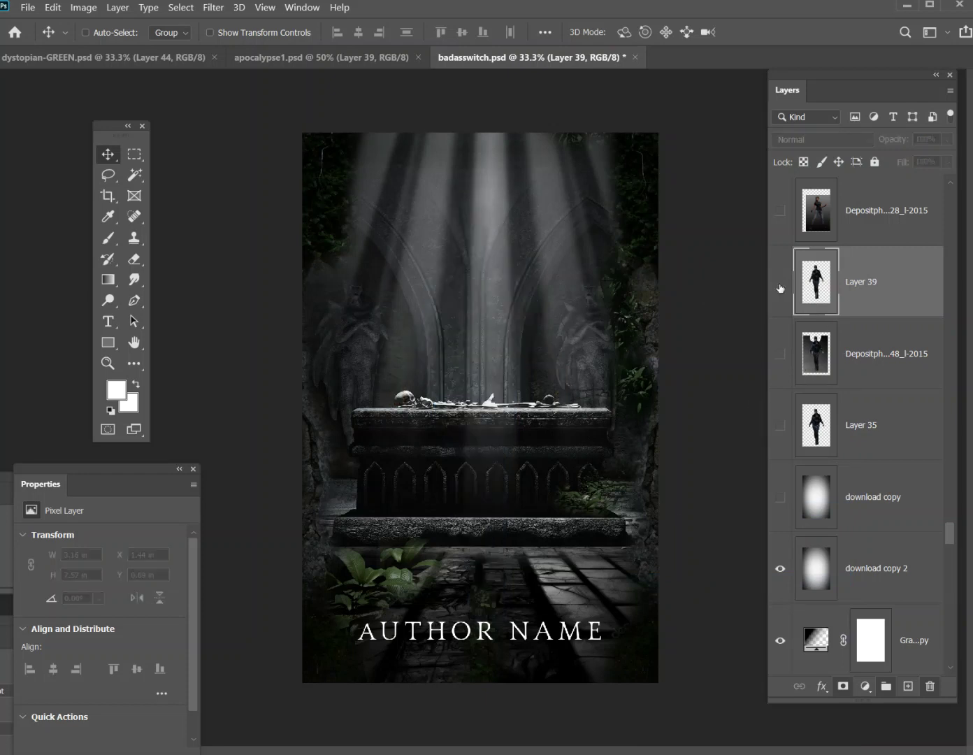
pyautogui.click(780, 284)
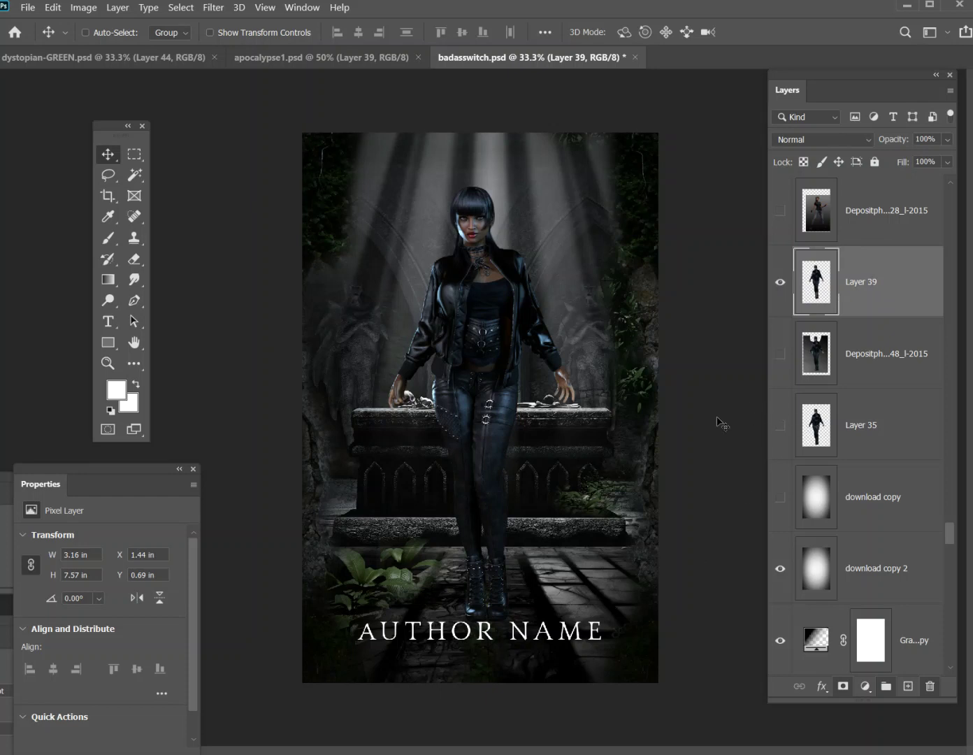
# Duplicate the merged figure layer, Layer 39, under the default copy name and hide the original.
pyautogui.rightClick(874, 282)
pyautogui.click(708, 190)
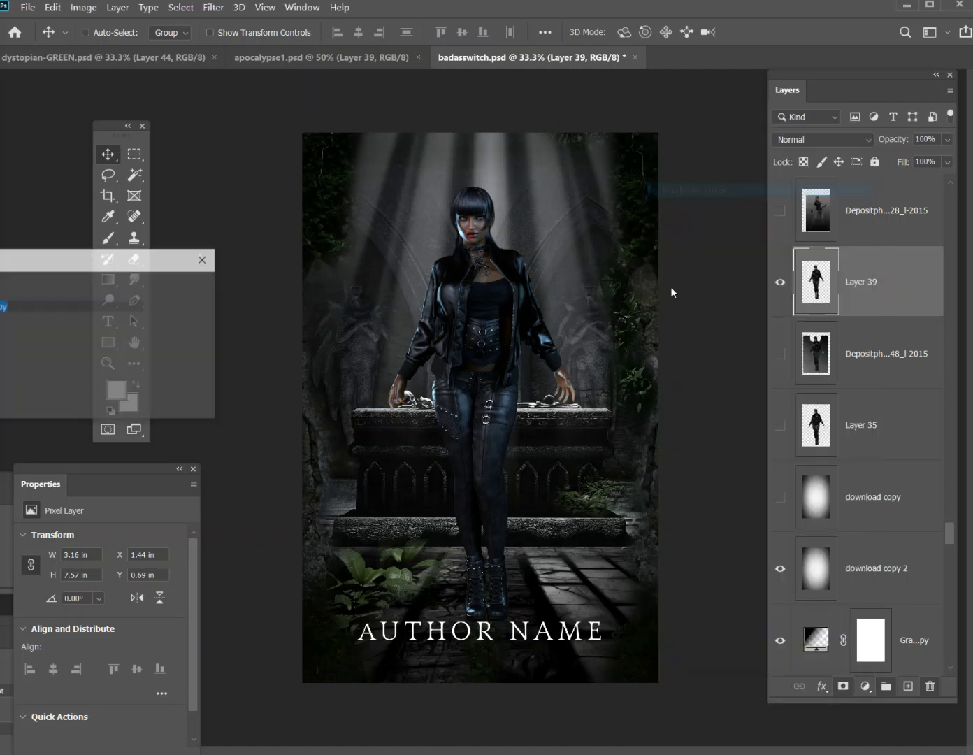
pyautogui.press('Return')
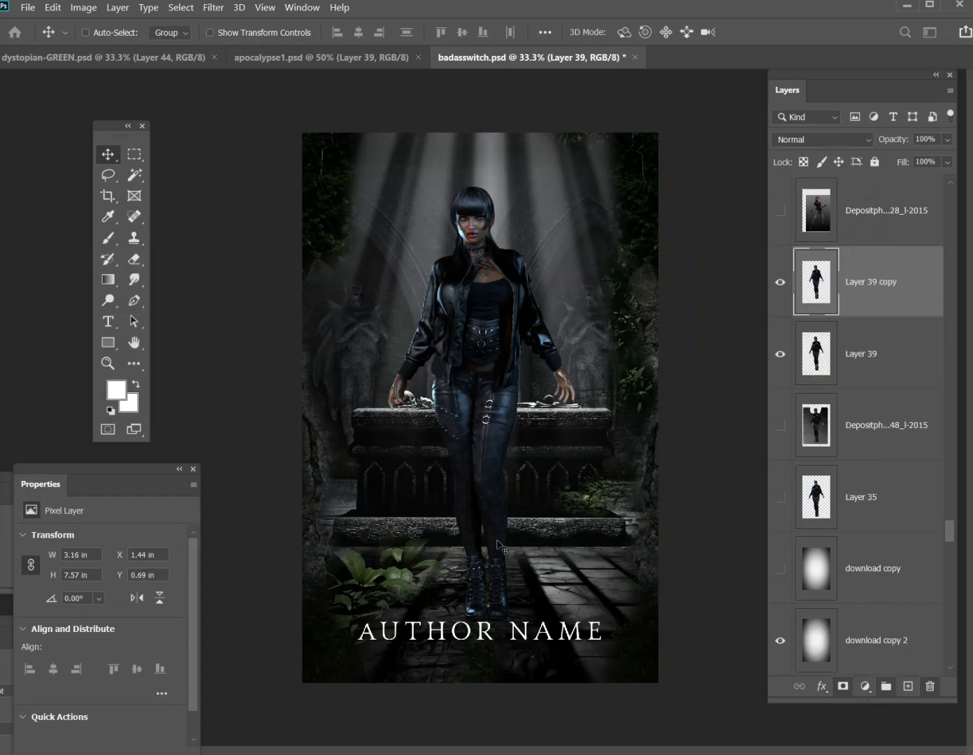
pyautogui.click(780, 354)
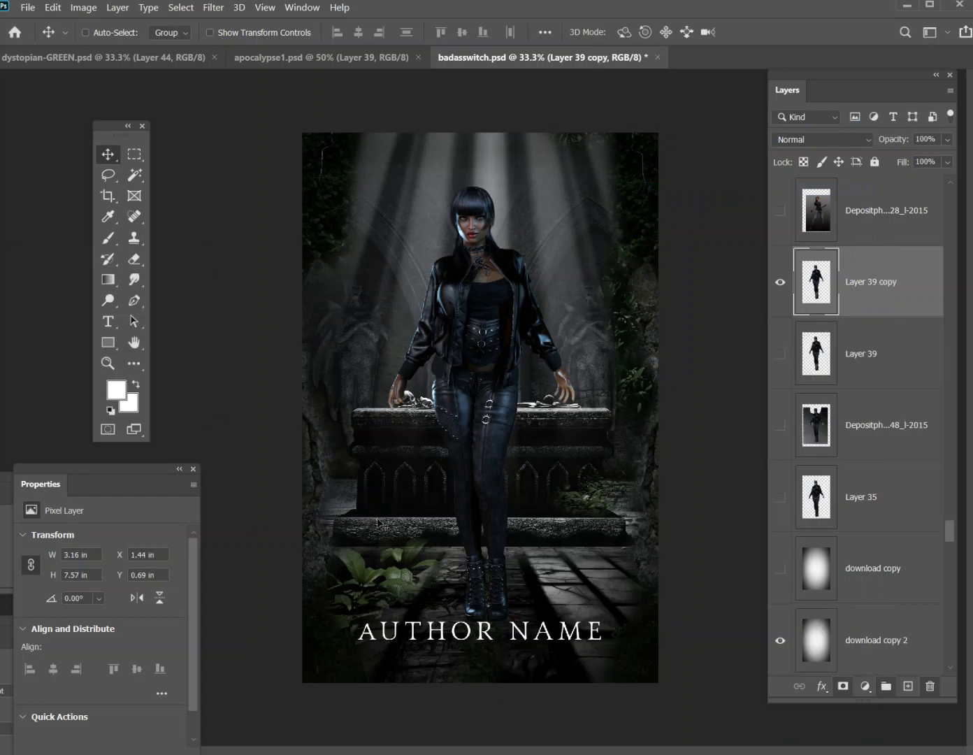
# Enlarge the copied figure with Free Transform to about 3.39 by 8.13 in and center it in front of the altar.
pyautogui.click(53, 7)
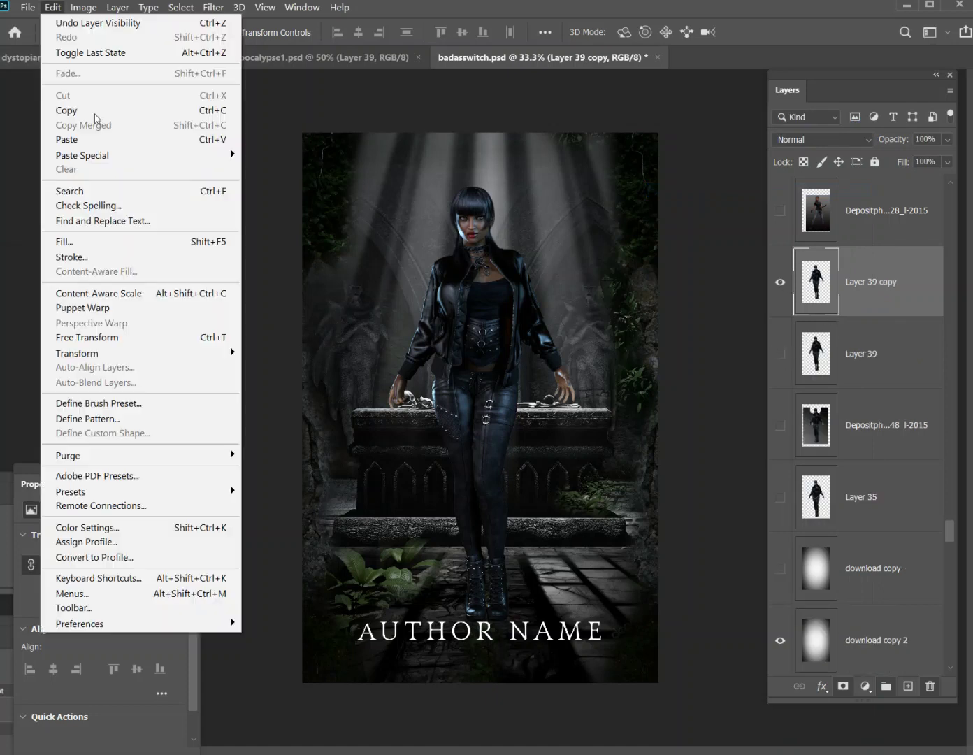
pyautogui.click(135, 342)
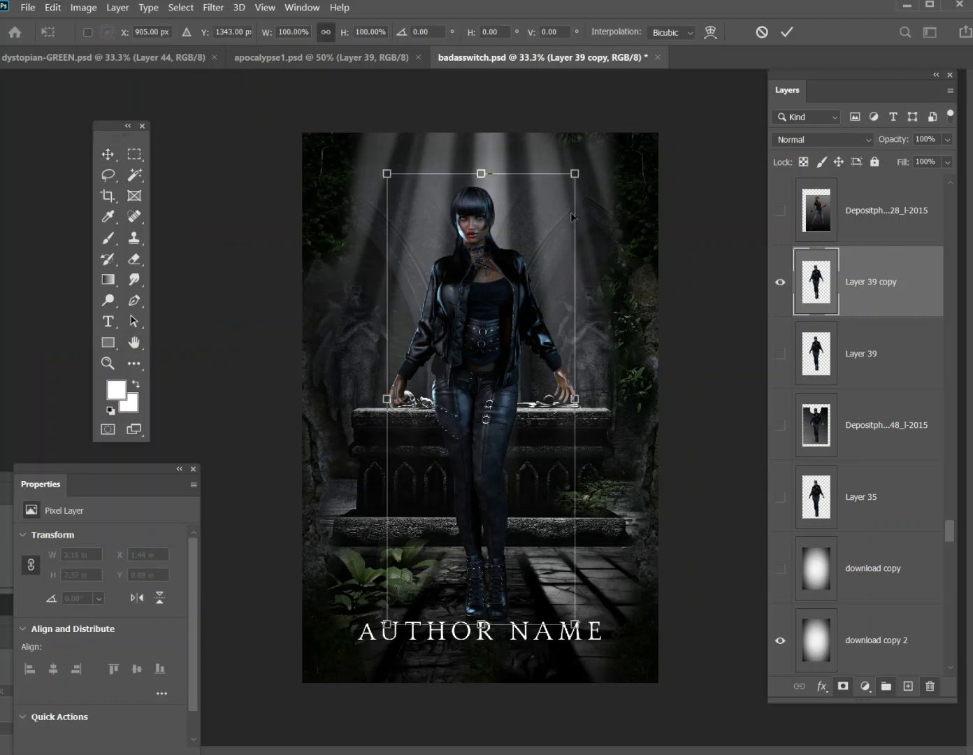
pyautogui.moveTo(575, 173); pyautogui.dragTo(677, 112)
pyautogui.moveTo(639, 435); pyautogui.dragTo(591, 545)
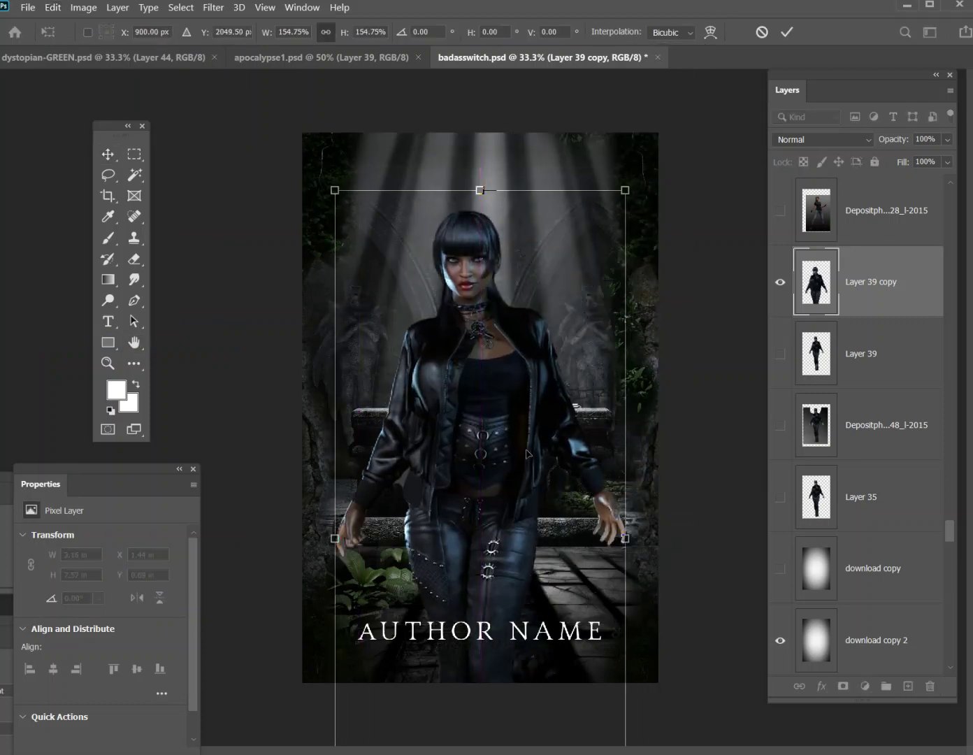
pyautogui.moveTo(535, 488); pyautogui.dragTo(526, 455)
pyautogui.moveTo(627, 203); pyautogui.dragTo(581, 318)
pyautogui.moveTo(531, 462); pyautogui.dragTo(548, 326)
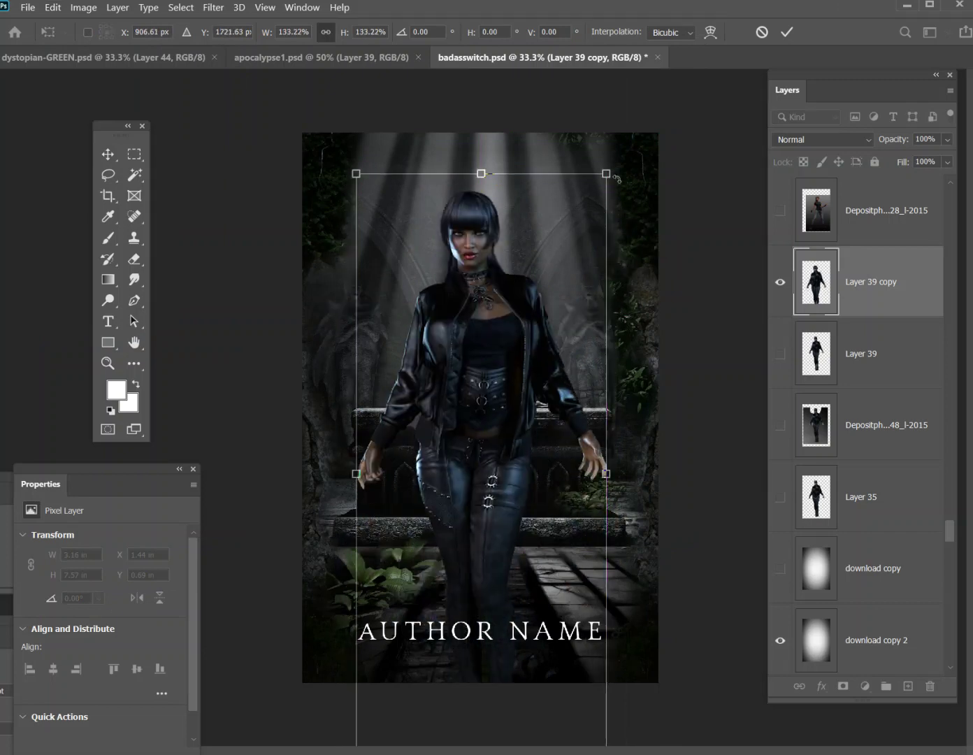
pyautogui.moveTo(610, 175); pyautogui.dragTo(577, 241)
pyautogui.moveTo(535, 422); pyautogui.dragTo(539, 346)
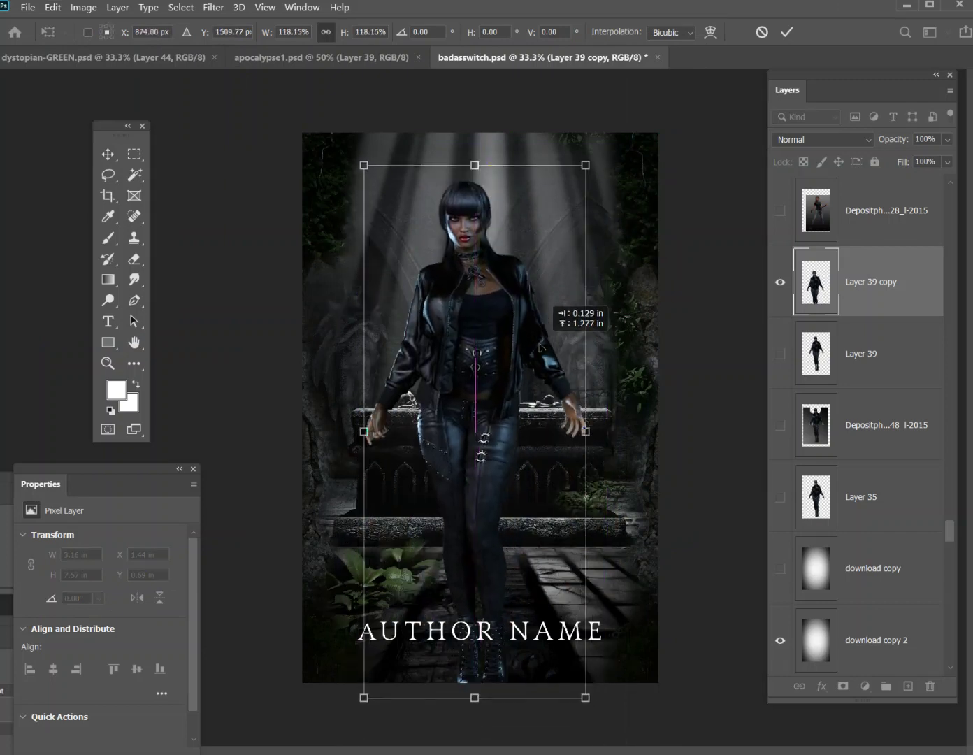
pyautogui.moveTo(586, 166); pyautogui.dragTo(666, 135)
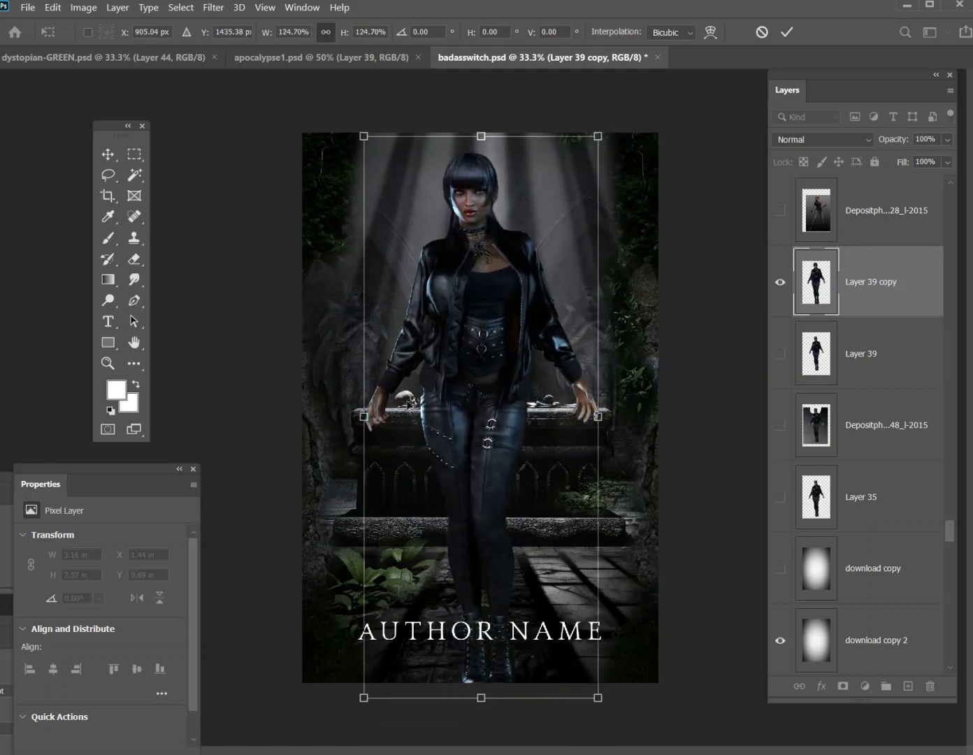
pyautogui.moveTo(456, 430); pyautogui.dragTo(456, 415)
pyautogui.moveTo(595, 120); pyautogui.dragTo(566, 196)
pyautogui.moveTo(513, 378); pyautogui.dragTo(541, 349)
pyautogui.moveTo(593, 169); pyautogui.dragTo(569, 224)
pyautogui.moveTo(532, 362)
pyautogui.mouseDown()
pyautogui.moveTo(529, 334)
pyautogui.moveTo(519, 370)
pyautogui.mouseUp()
pyautogui.moveTo(570, 198); pyautogui.dragTo(594, 156)
pyautogui.moveTo(551, 292); pyautogui.dragTo(548, 292)
pyautogui.moveTo(579, 168); pyautogui.dragTo(585, 155)
pyautogui.moveTo(526, 309); pyautogui.dragTo(523, 323)
pyautogui.press('Return')
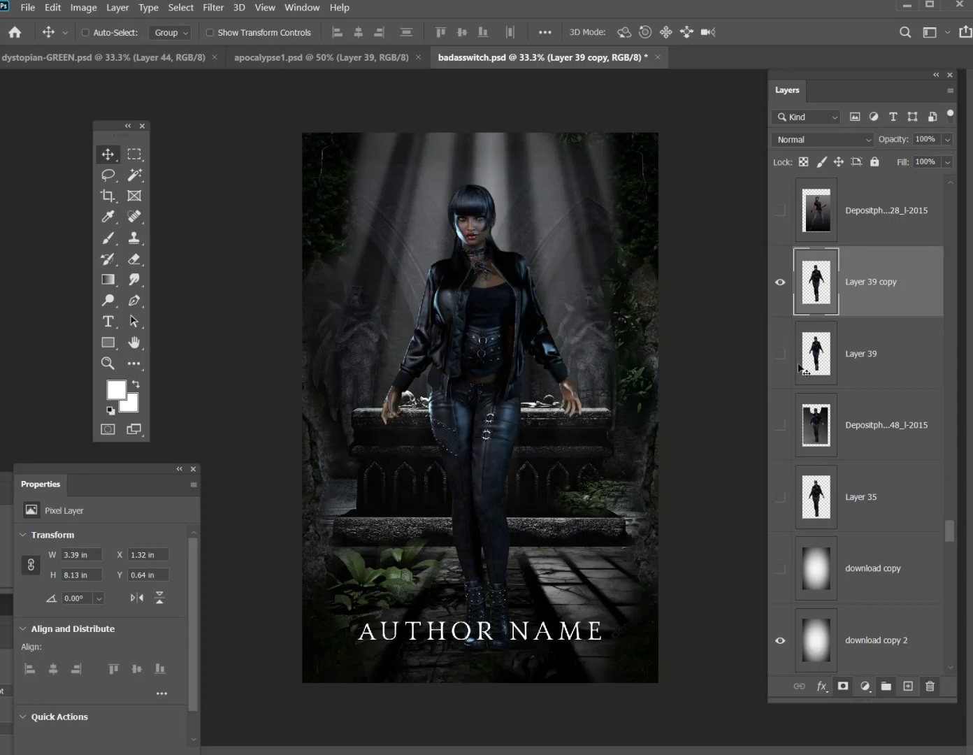
# Add an Outer Glow to the copied figure with Overlay blending, 54% opacity and 250 px size.
pyautogui.click(117, 9)
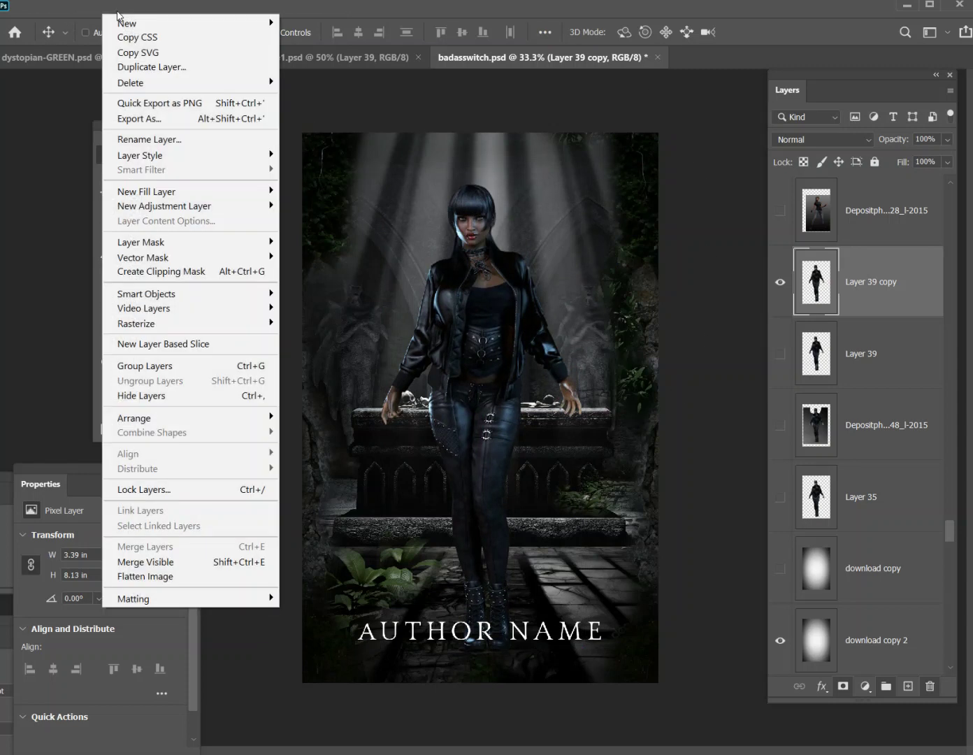
pyautogui.moveTo(160, 157)
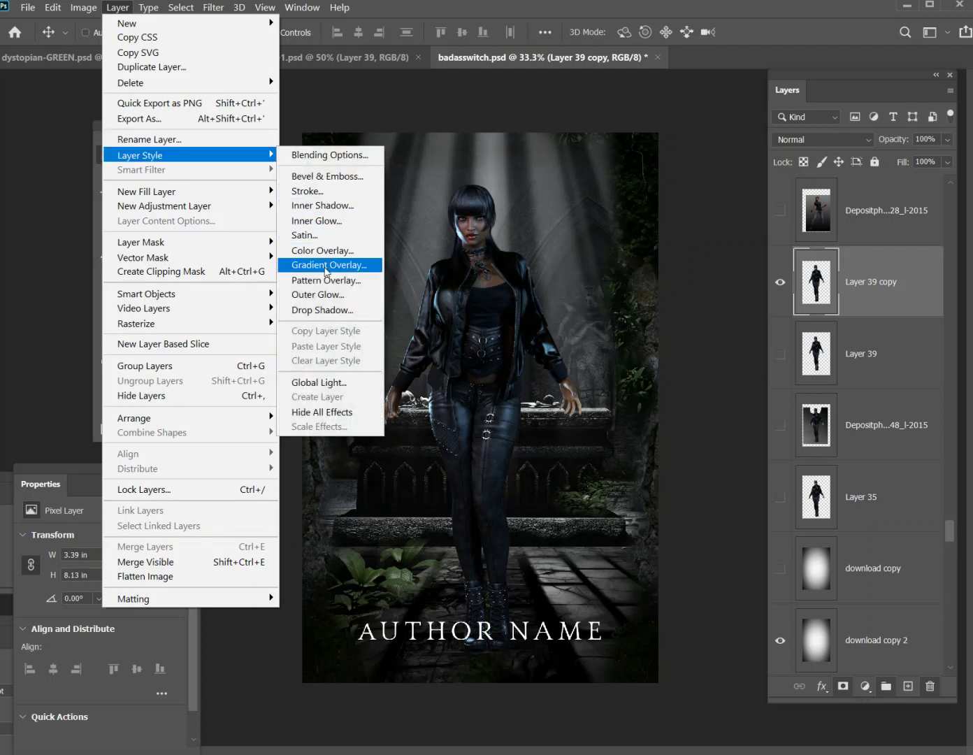
pyautogui.click(322, 294)
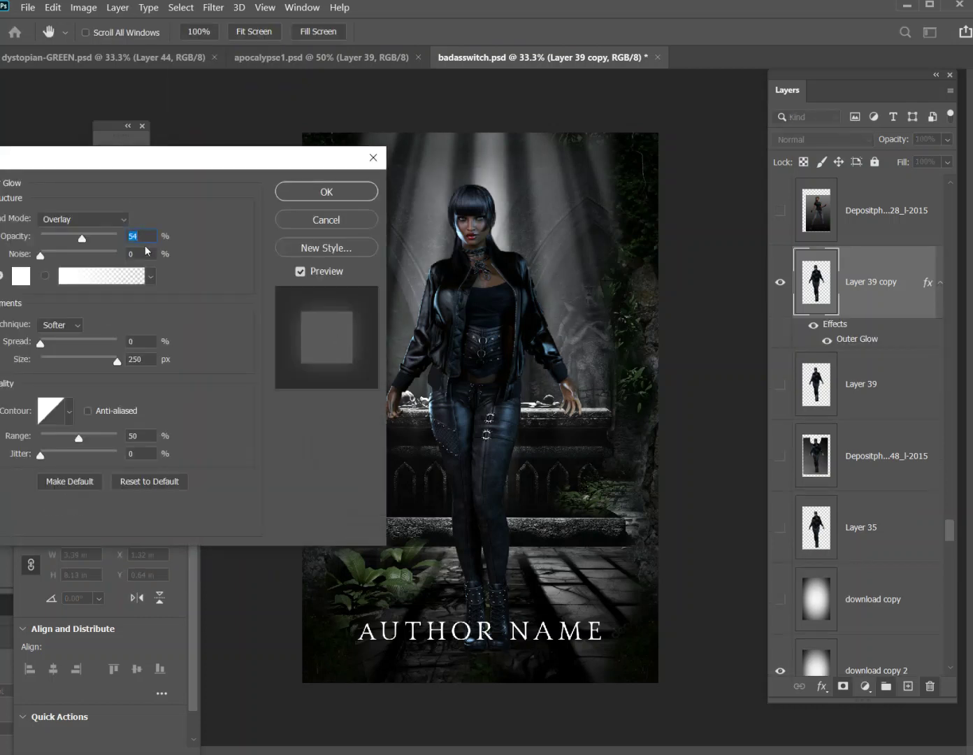
pyautogui.click(323, 197)
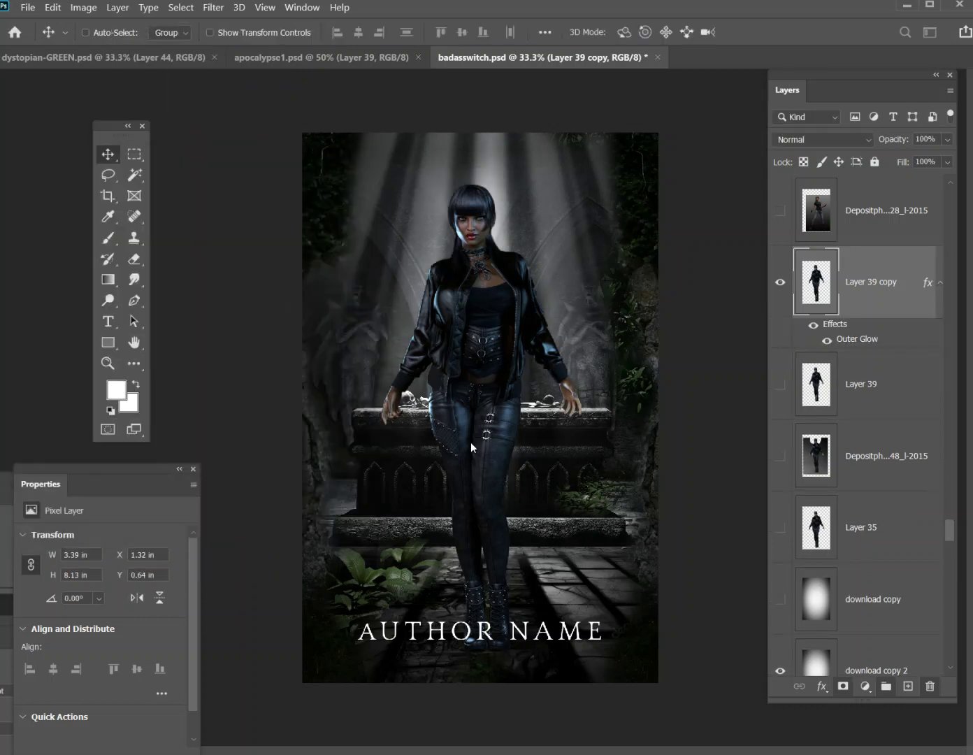
# Delete the unused hidden layers Layer 16, Layer 2 and daisy01_Camera.
pyautogui.scroll(-5, 867, 363)
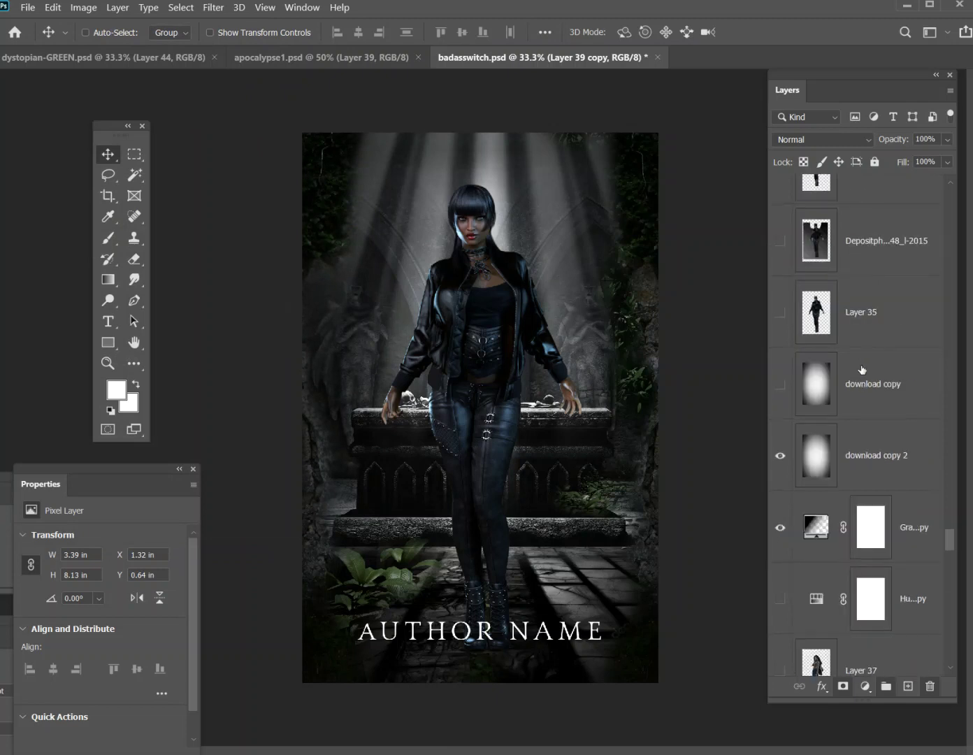
pyautogui.scroll(-12, 842, 451)
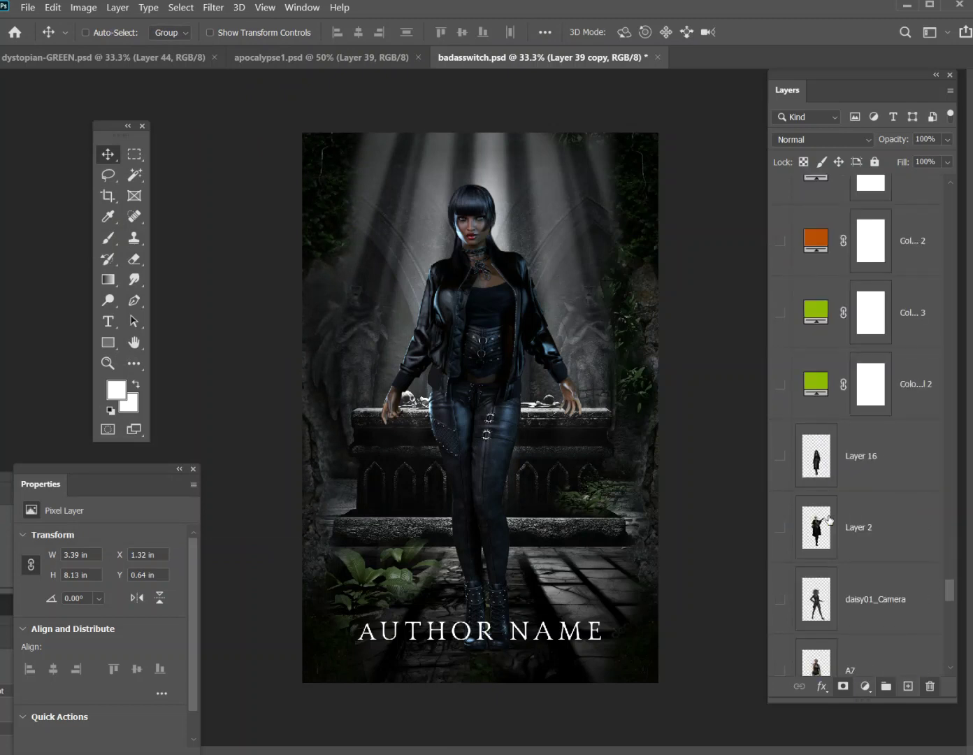
pyautogui.scroll(-4, 831, 518)
pyautogui.scroll(8, 834, 420)
pyautogui.click(839, 457)
pyautogui.press('Delete')
pyautogui.press('Delete')
pyautogui.press('Delete')
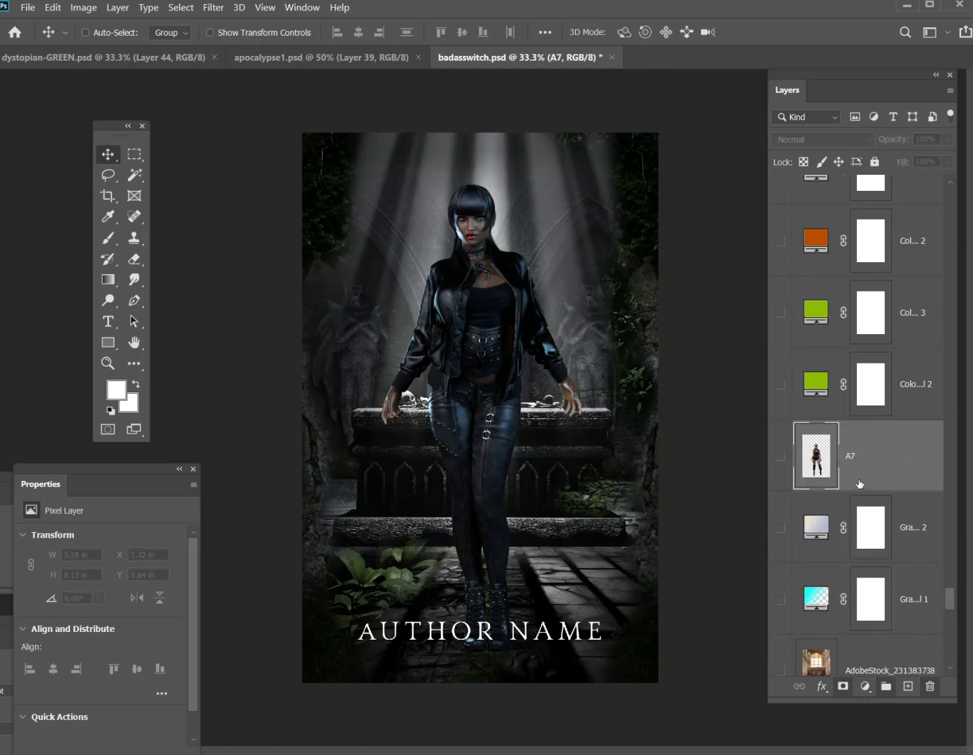
# Delete the unused hidden figure layer A7.
pyautogui.press('Delete')
pyautogui.scroll(-3, 856, 461)
pyautogui.scroll(-4, 850, 433)
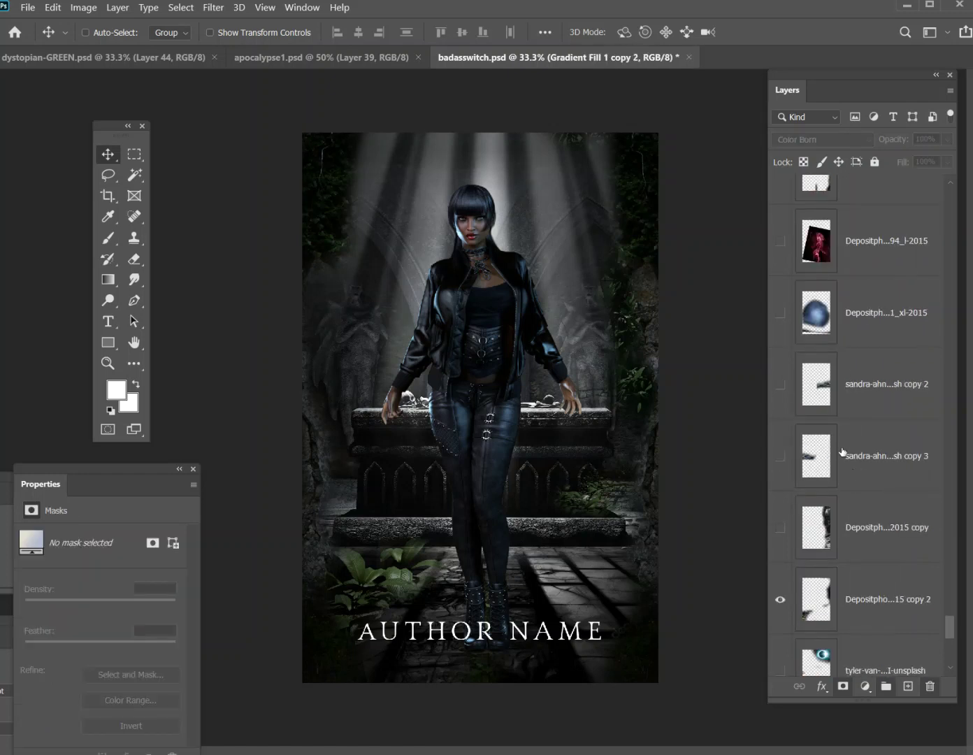
# Show the red smoke layer Depositphotos_106612594_l-2015, reposition it behind the figure and set its blending to Lighter Color.
pyautogui.scroll(2, 842, 460)
pyautogui.click(780, 385)
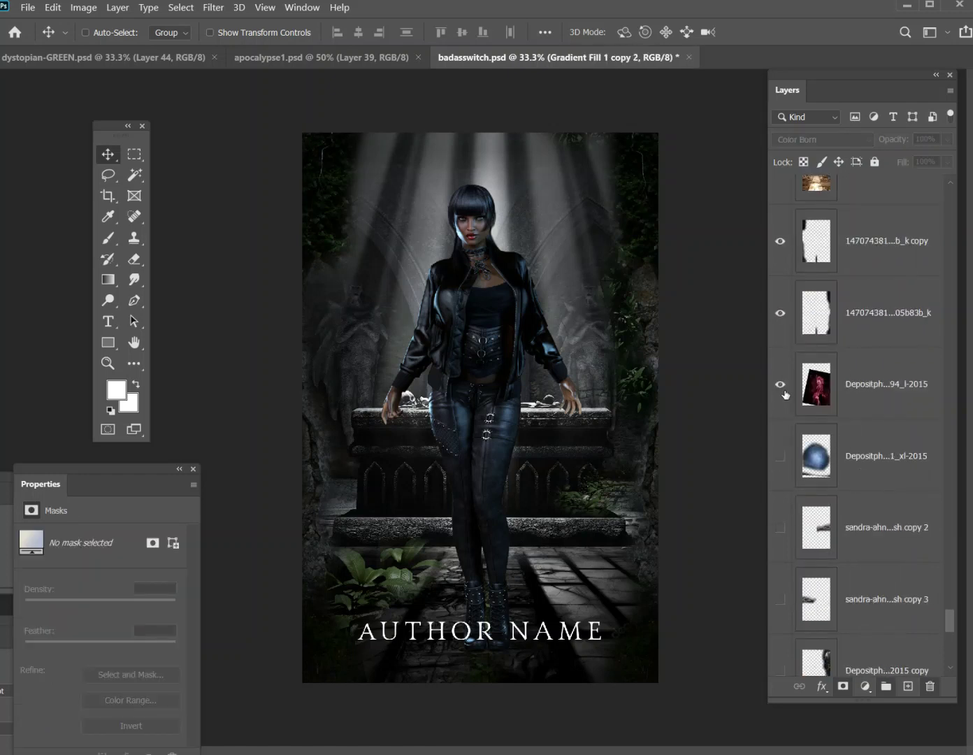
pyautogui.click(866, 388)
pyautogui.moveTo(537, 403); pyautogui.dragTo(539, 367)
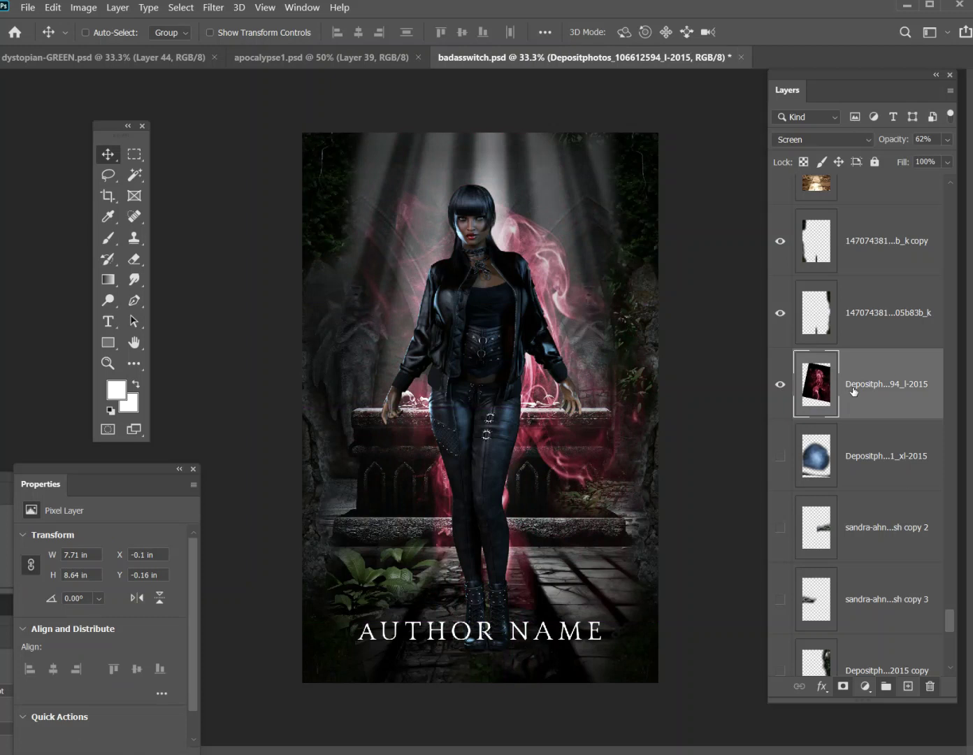
# Show the blue glow layer Depositphotos_38704301_xl-2015 and set its blend mode to Soft Light.
pyautogui.click(780, 457)
pyautogui.click(873, 465)
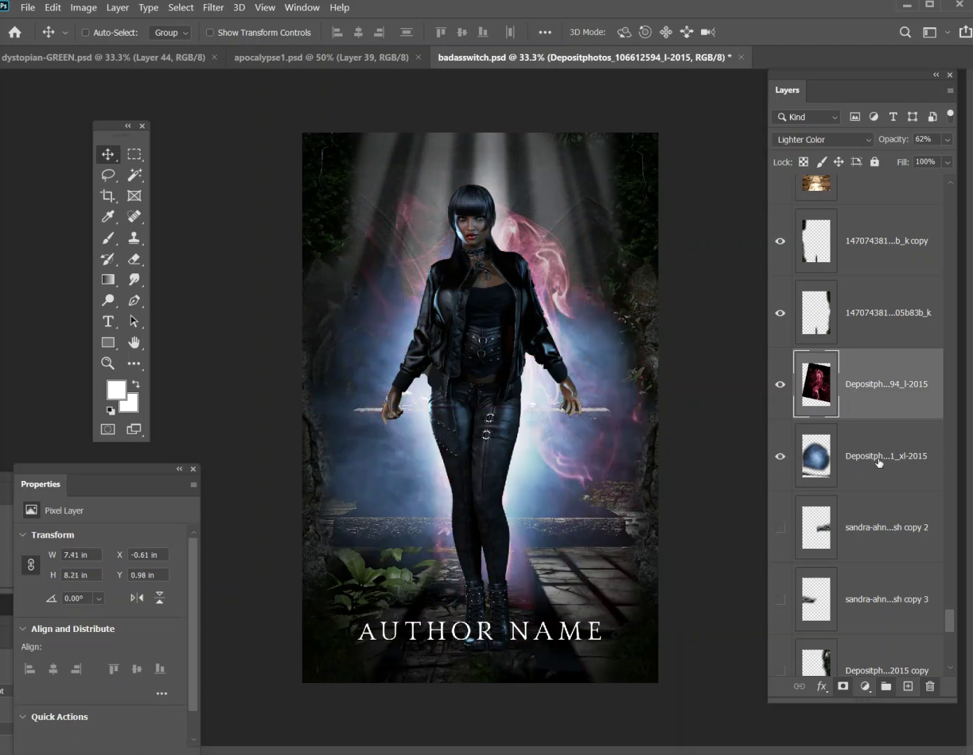
pyautogui.click(834, 138)
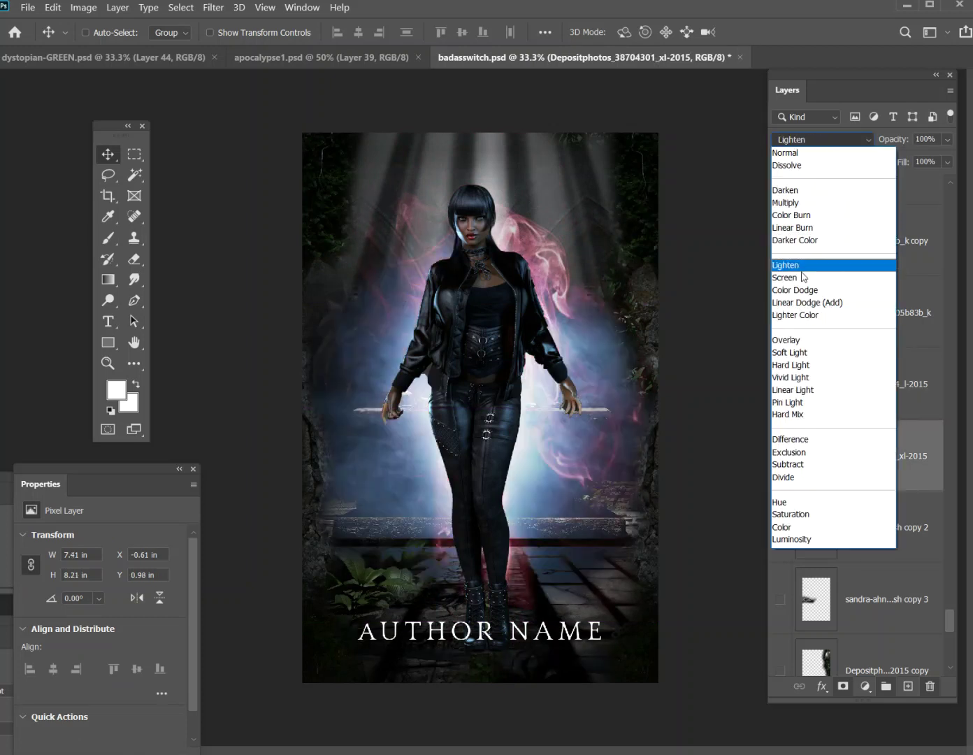
pyautogui.click(809, 351)
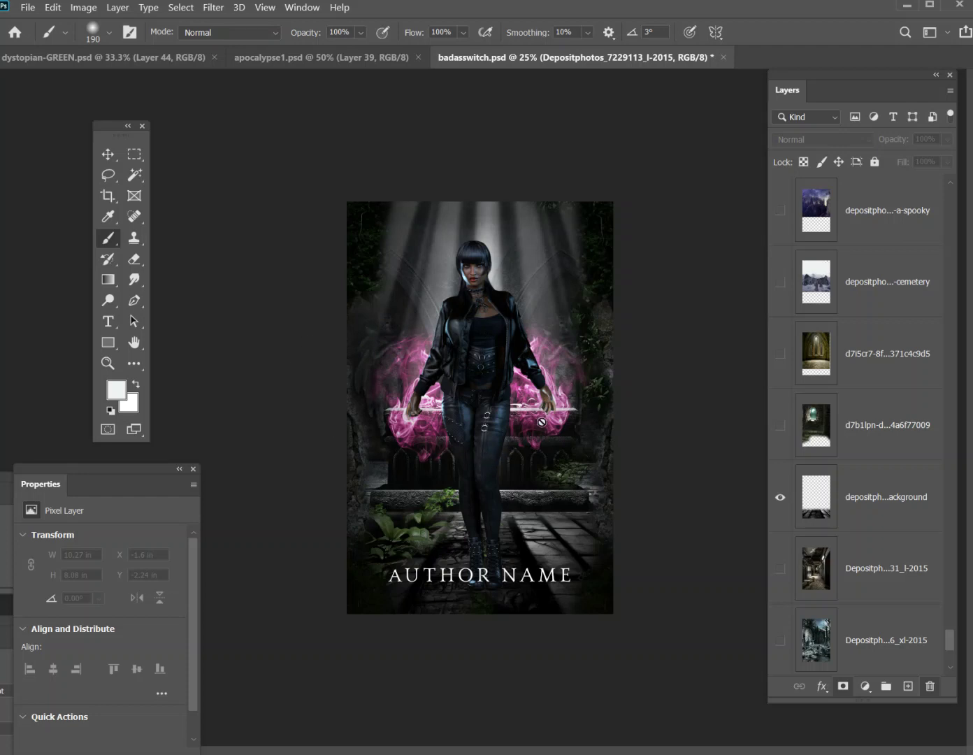
# Find the arched stone window background layer (d7b1lpn) and make it visible behind the figure.
pyautogui.scroll(1, 842, 354)
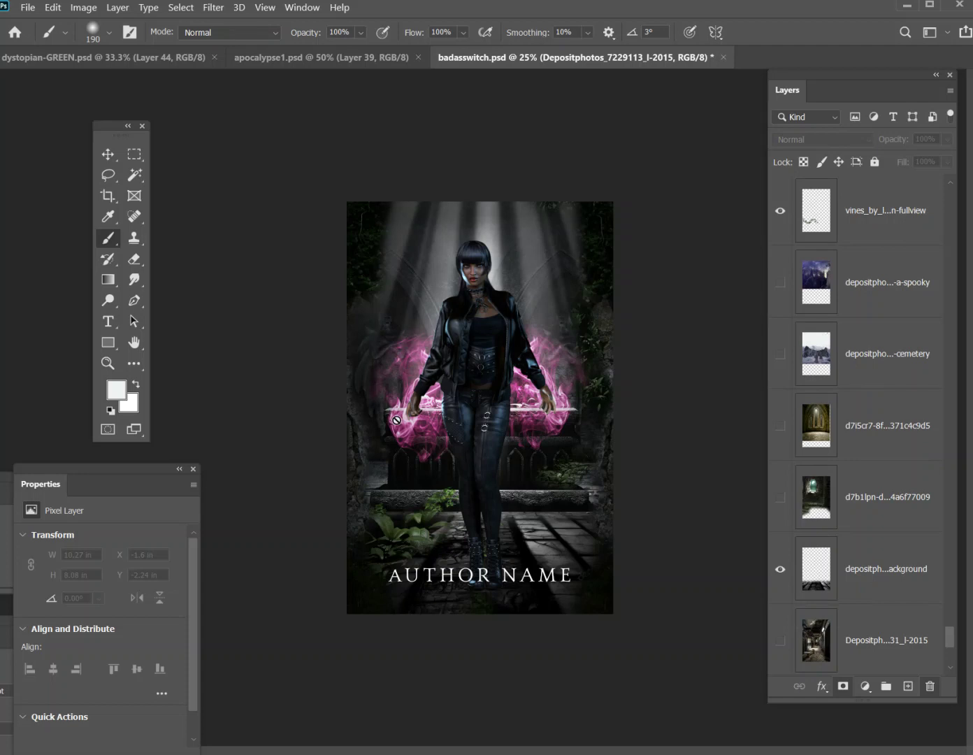
pyautogui.scroll(3, 853, 384)
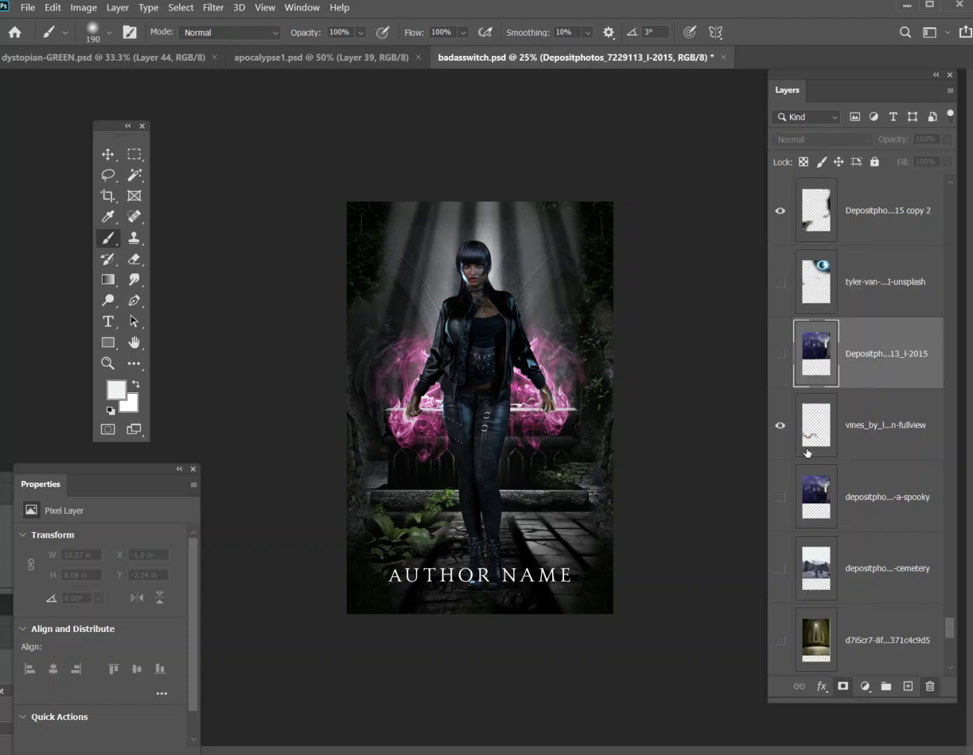
pyautogui.scroll(-7, 807, 451)
pyautogui.scroll(1, 815, 613)
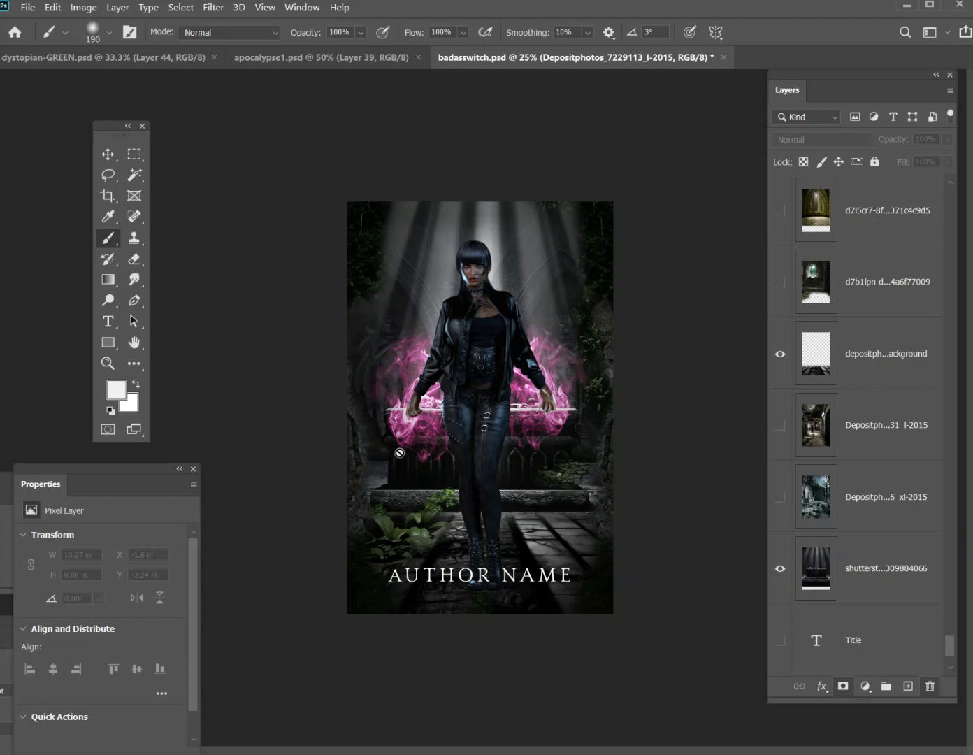
pyautogui.scroll(1, 859, 434)
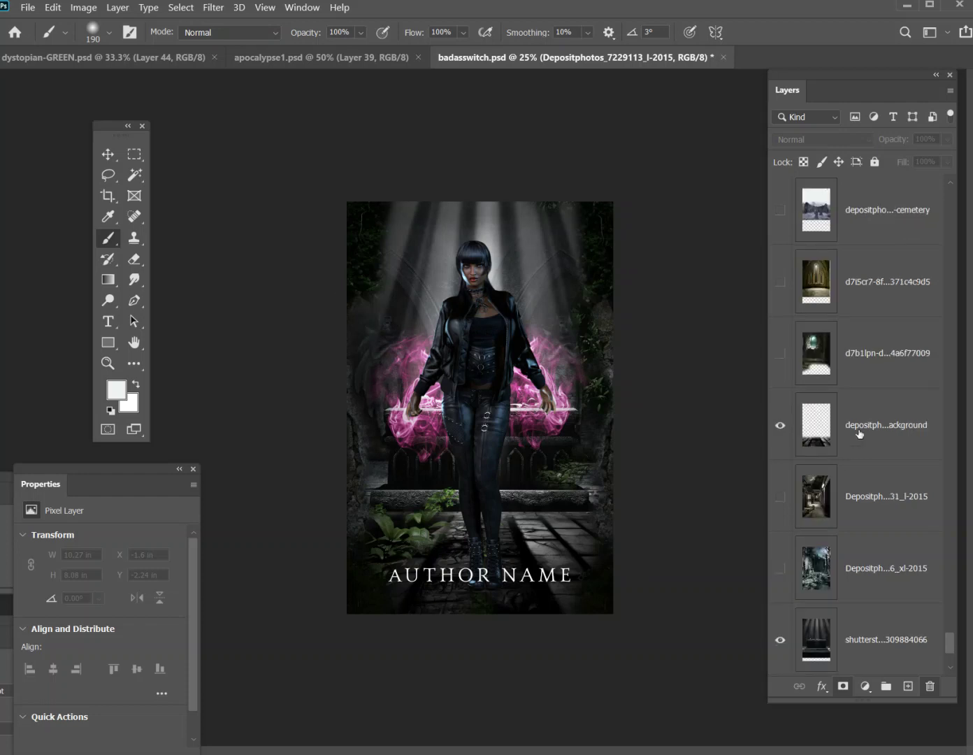
pyautogui.scroll(1, 859, 433)
pyautogui.click(859, 434)
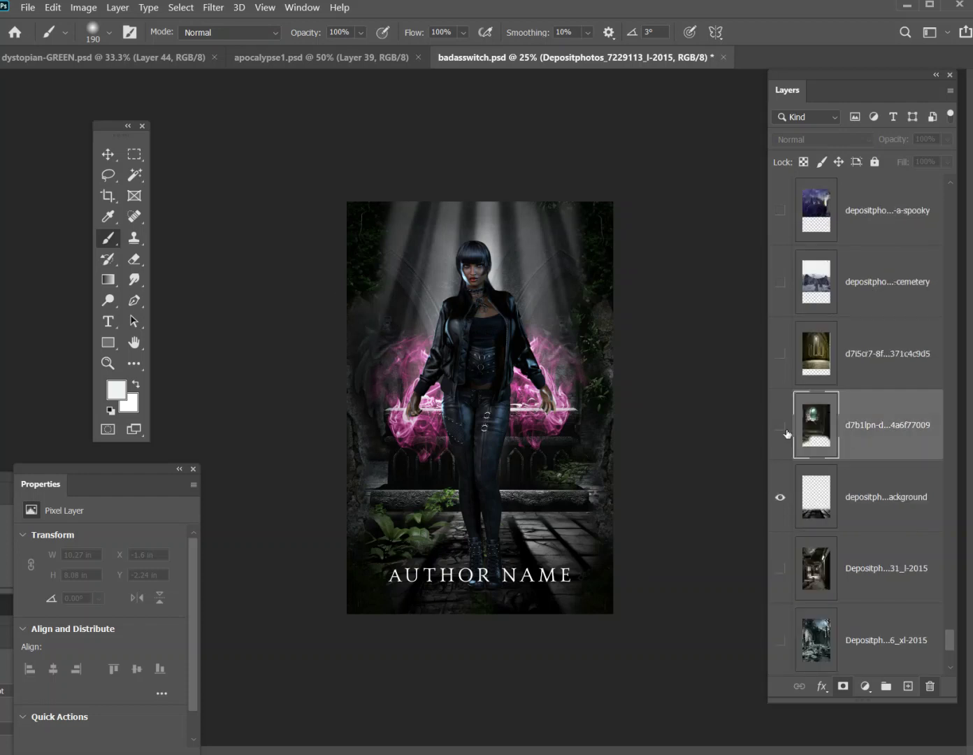
pyautogui.click(780, 426)
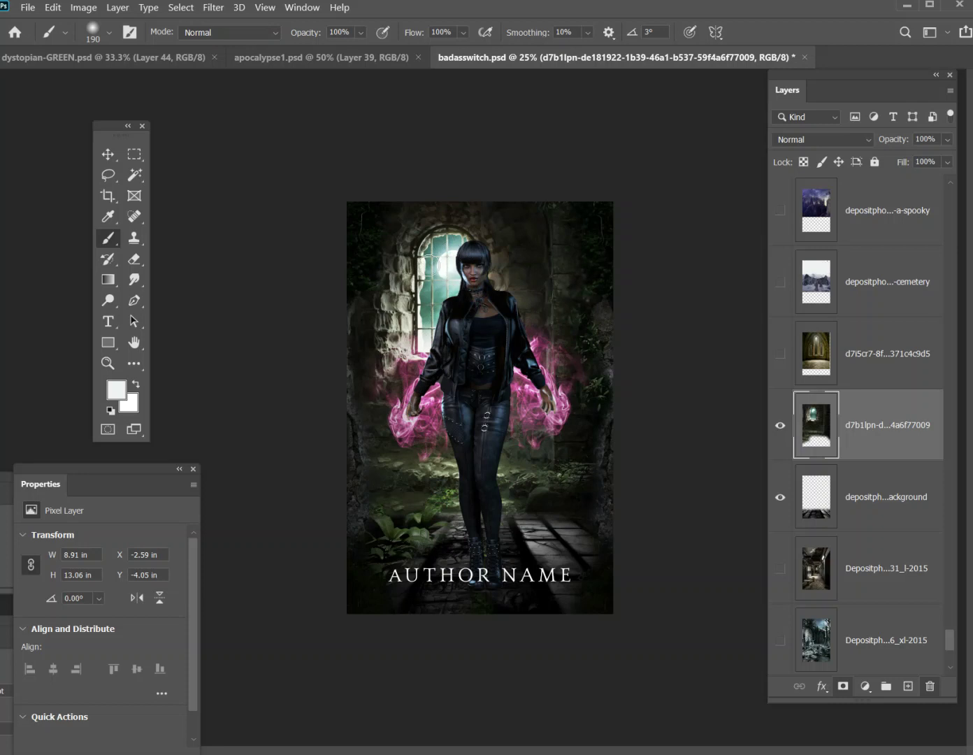
# Shift the hue of the stone window background by +21 with Hue/Saturation.
pyautogui.click(83, 8)
pyautogui.moveTo(224, 44)
pyautogui.click(289, 124)
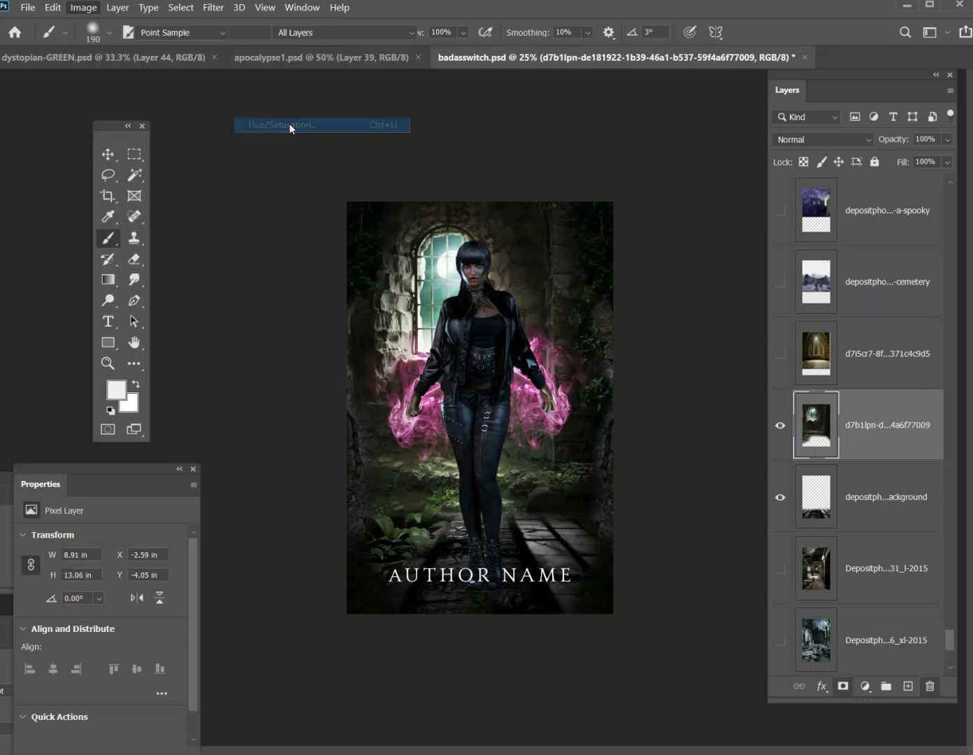
pyautogui.moveTo(91, 224); pyautogui.dragTo(109, 236)
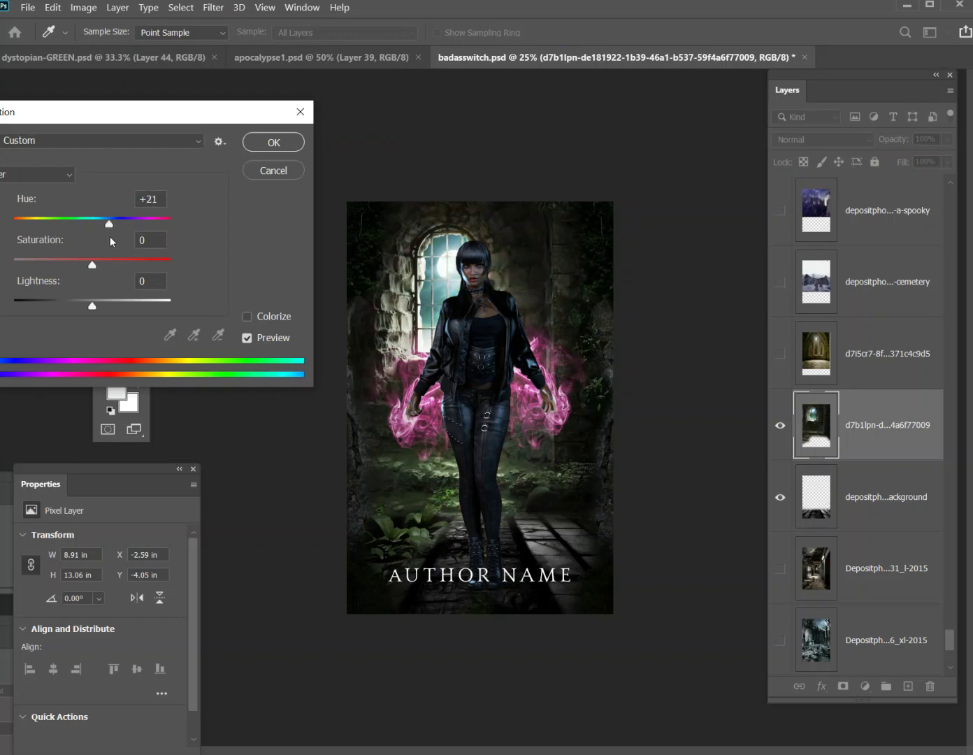
pyautogui.click(272, 144)
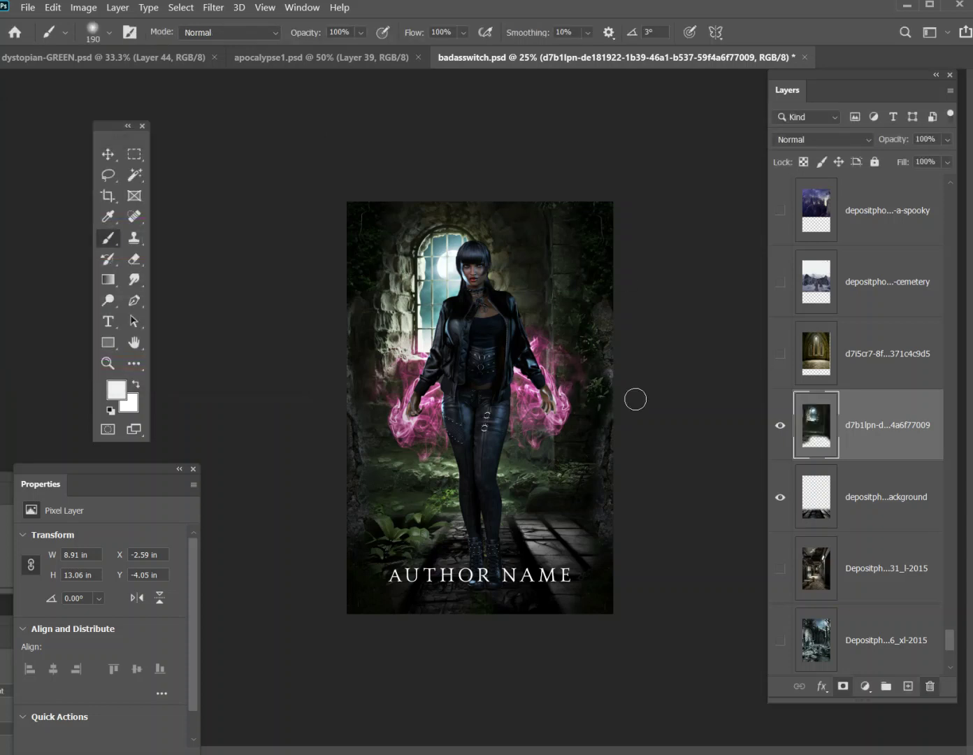
# Hide the stone window background and show the unwatermarked purple castle layer Depositphotos_7229113_l-2015 instead.
pyautogui.click(781, 426)
pyautogui.click(781, 210)
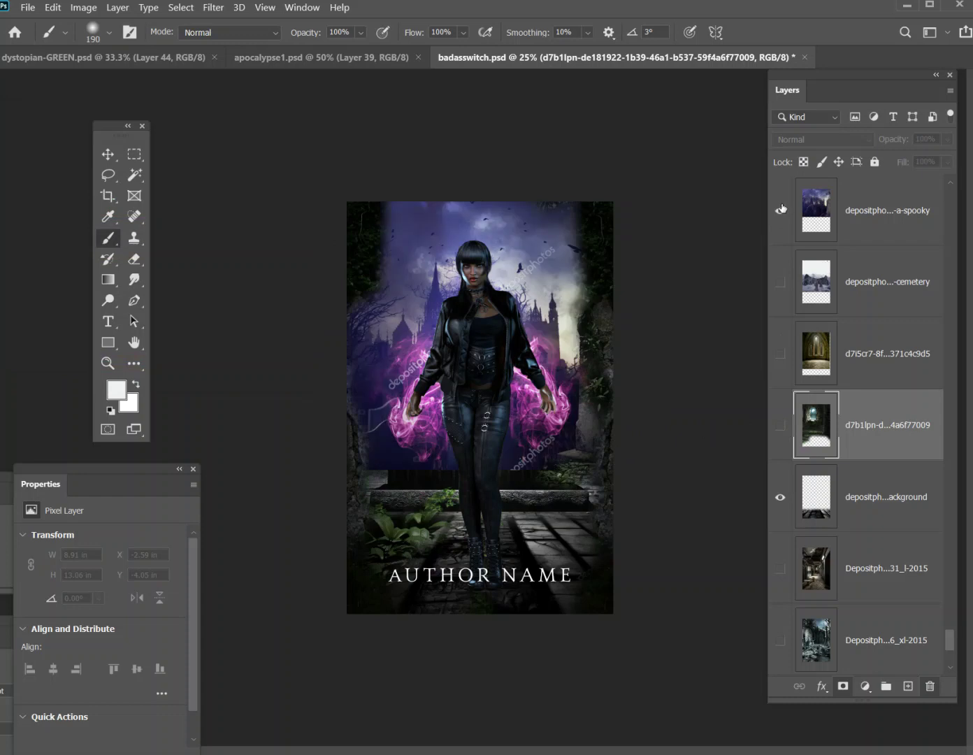
pyautogui.click(781, 210)
pyautogui.scroll(2, 802, 291)
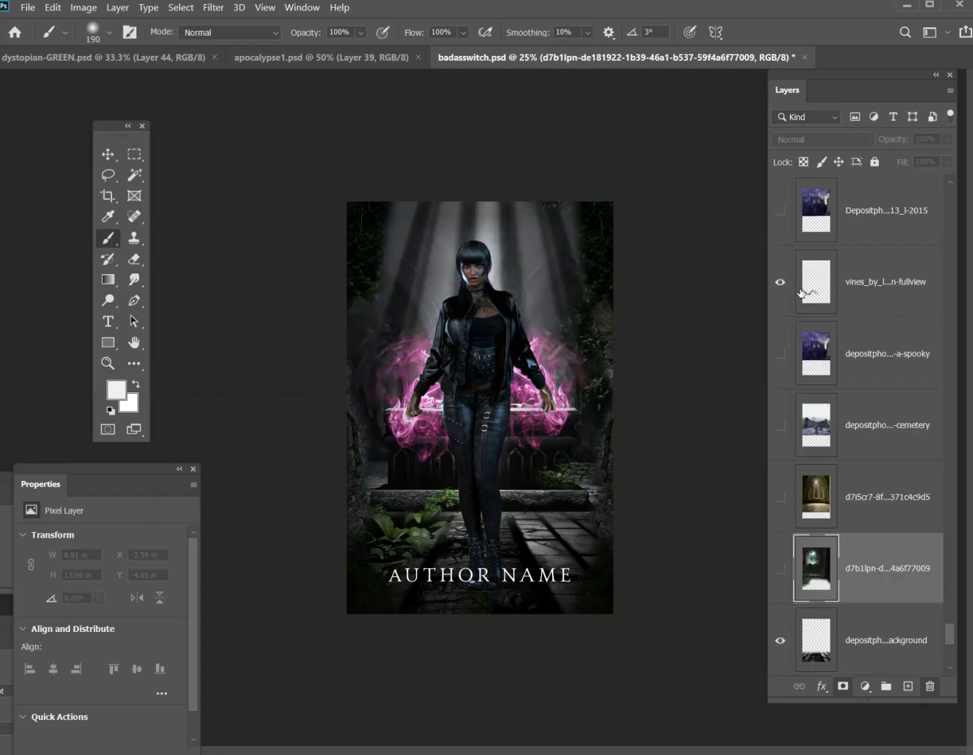
pyautogui.click(778, 212)
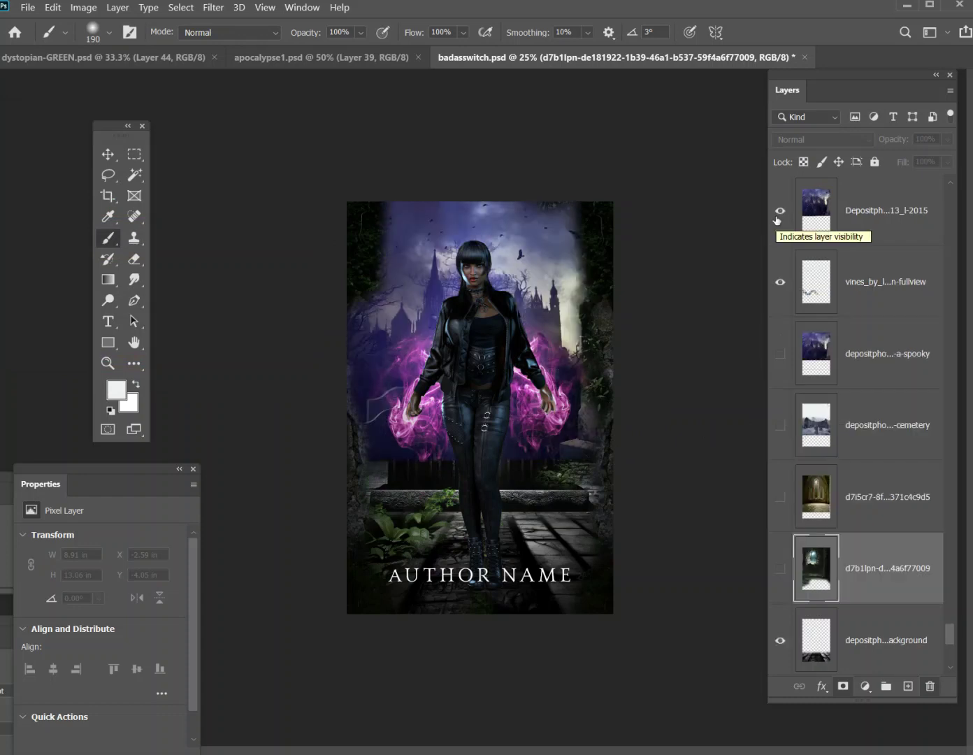
# Toggle the foliage layer Depositphotos_52446309_l-2015 copy 2 off and on to check which parts of the scene it covers.
pyautogui.scroll(3, 846, 301)
pyautogui.scroll(1, 834, 335)
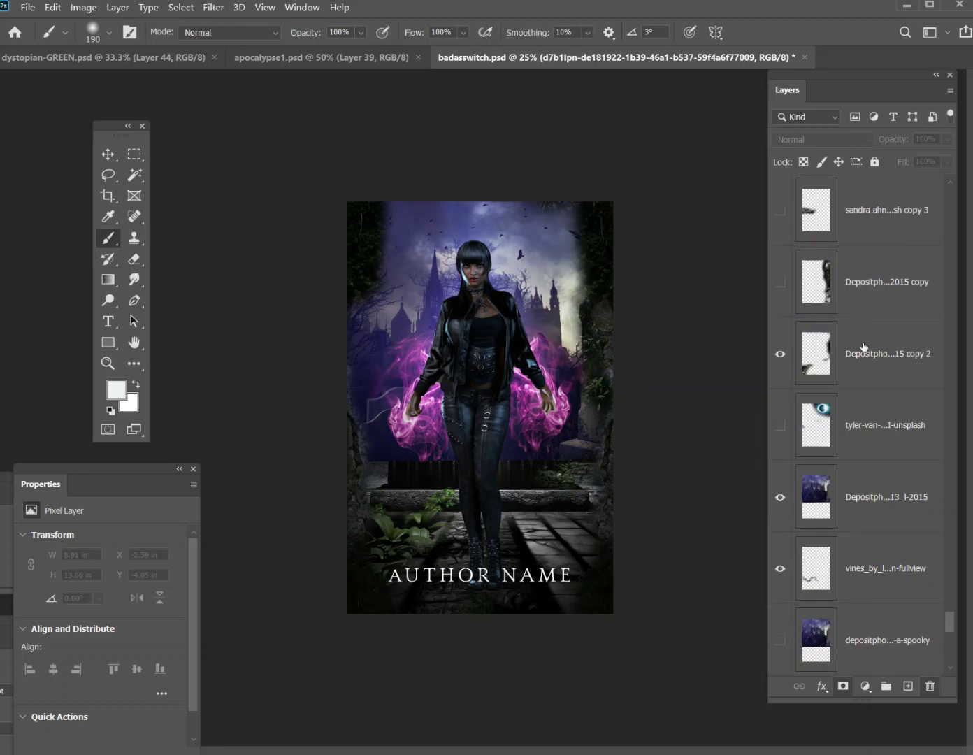
pyautogui.click(814, 362)
pyautogui.click(780, 354)
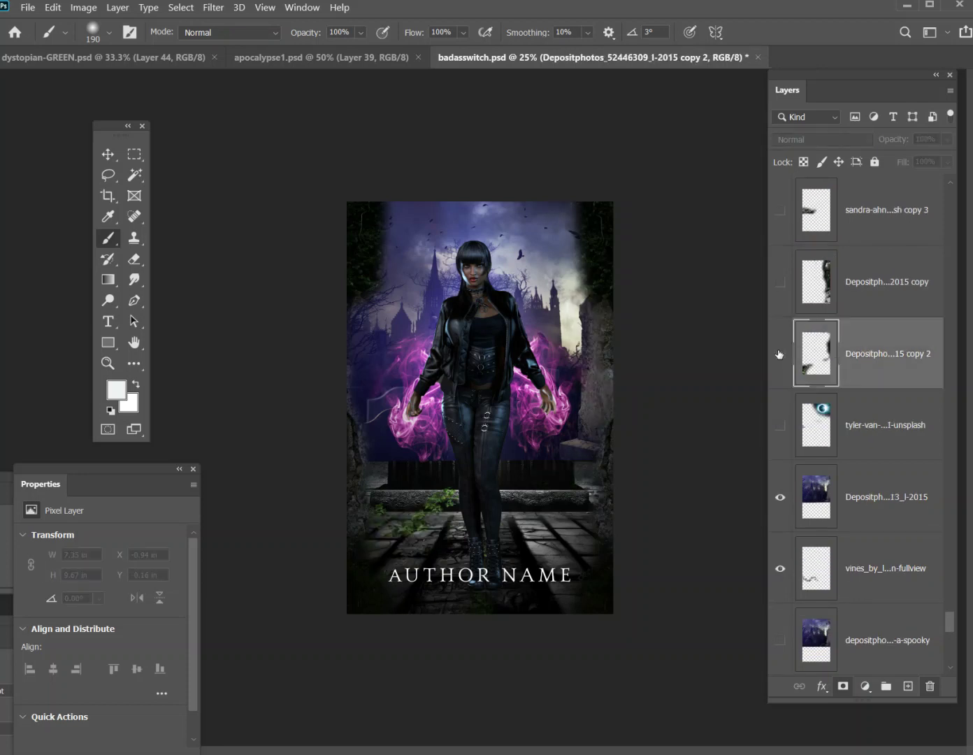
pyautogui.click(779, 354)
pyautogui.scroll(5, 816, 331)
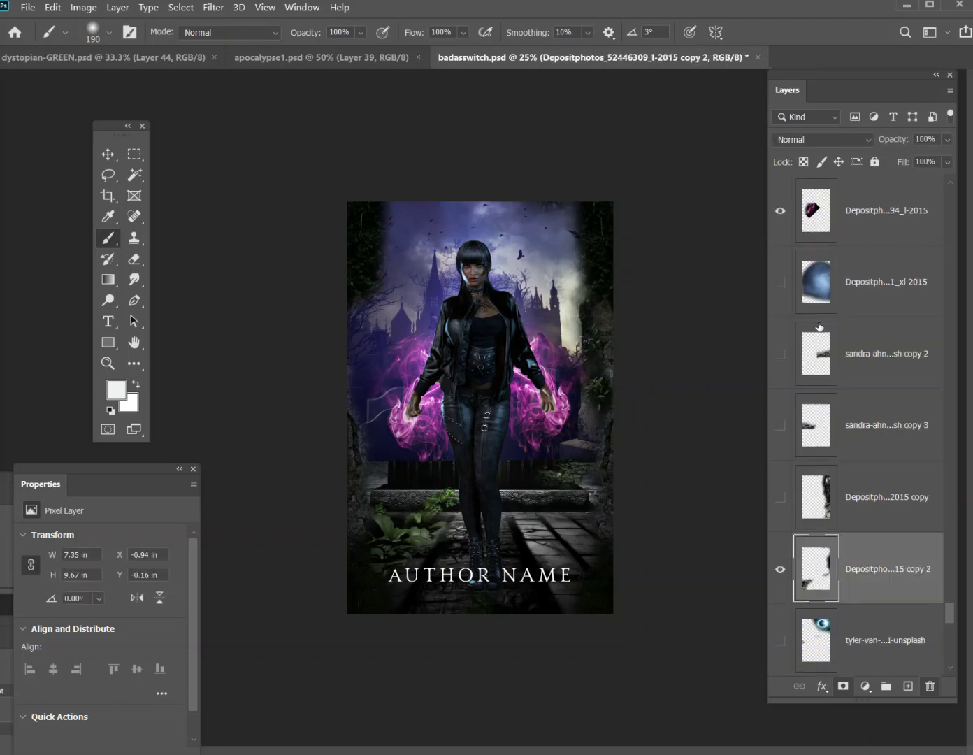
# Hide both dark ivy border layers, 147074381…b_k copy and 147074381…05b83b_k.
pyautogui.scroll(-7, 832, 378)
pyautogui.scroll(2, 841, 418)
pyautogui.scroll(-5, 841, 418)
pyautogui.scroll(9, 844, 412)
pyautogui.scroll(3, 846, 403)
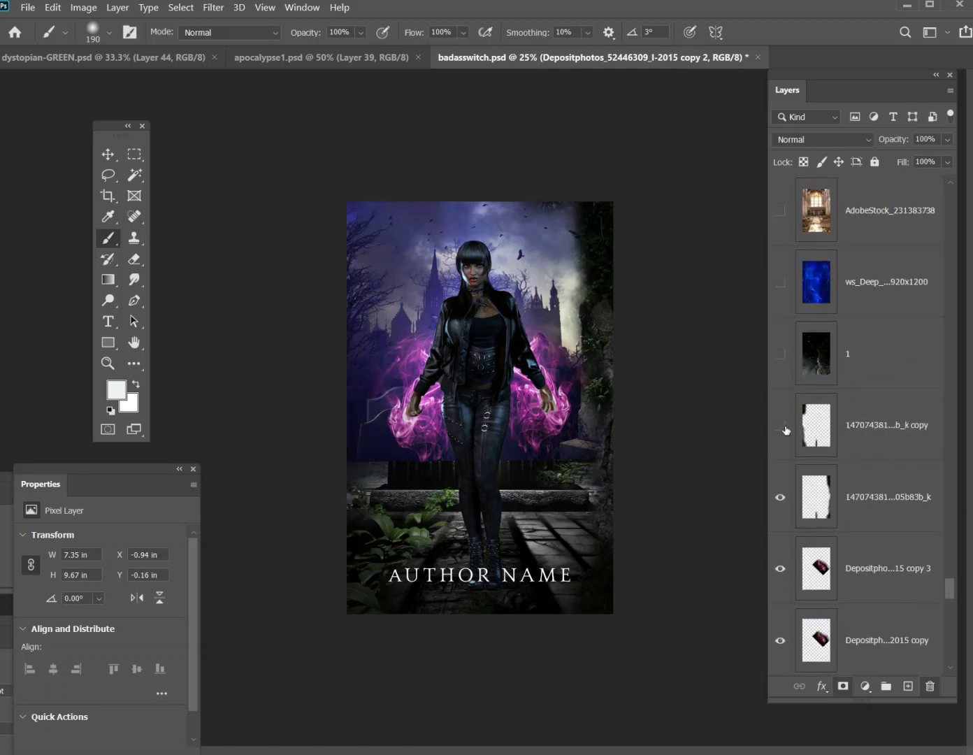
pyautogui.click(781, 496)
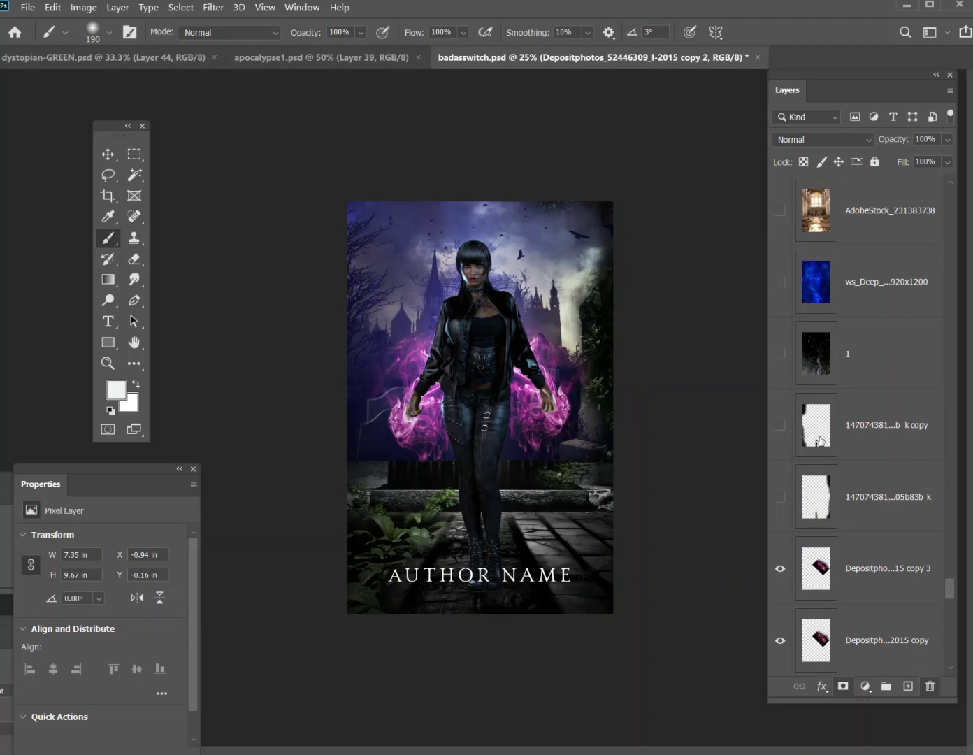
# Shift the foliage layer Depositphotos_52446309_l-2015 copy 2 slightly and hide it.
pyautogui.scroll(-9, 821, 440)
pyautogui.click(809, 482)
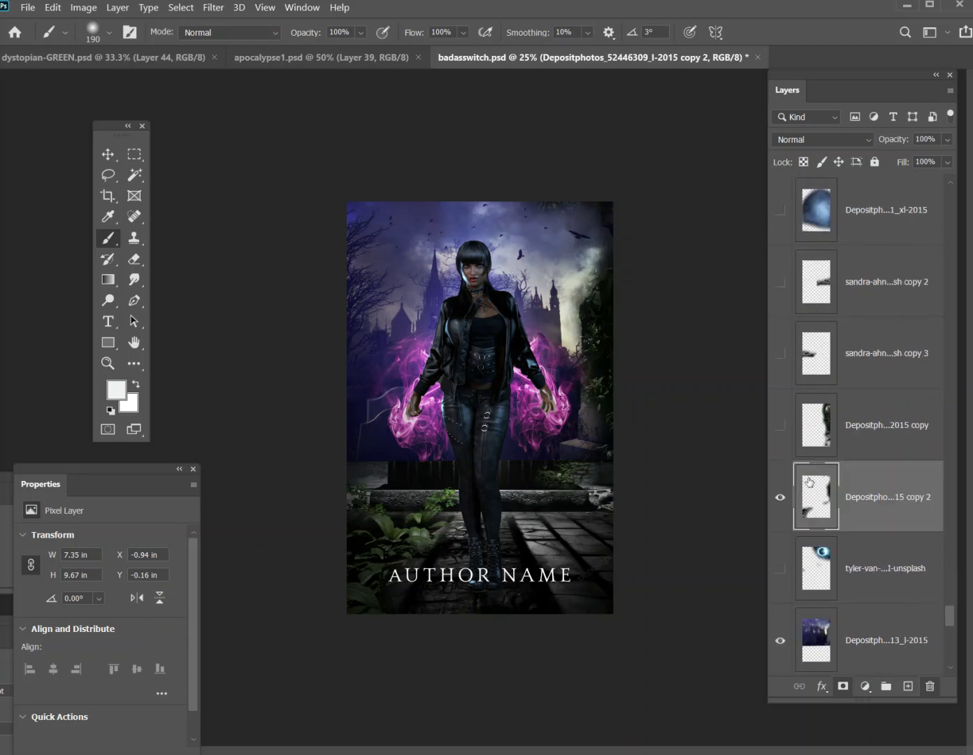
pyautogui.click(781, 499)
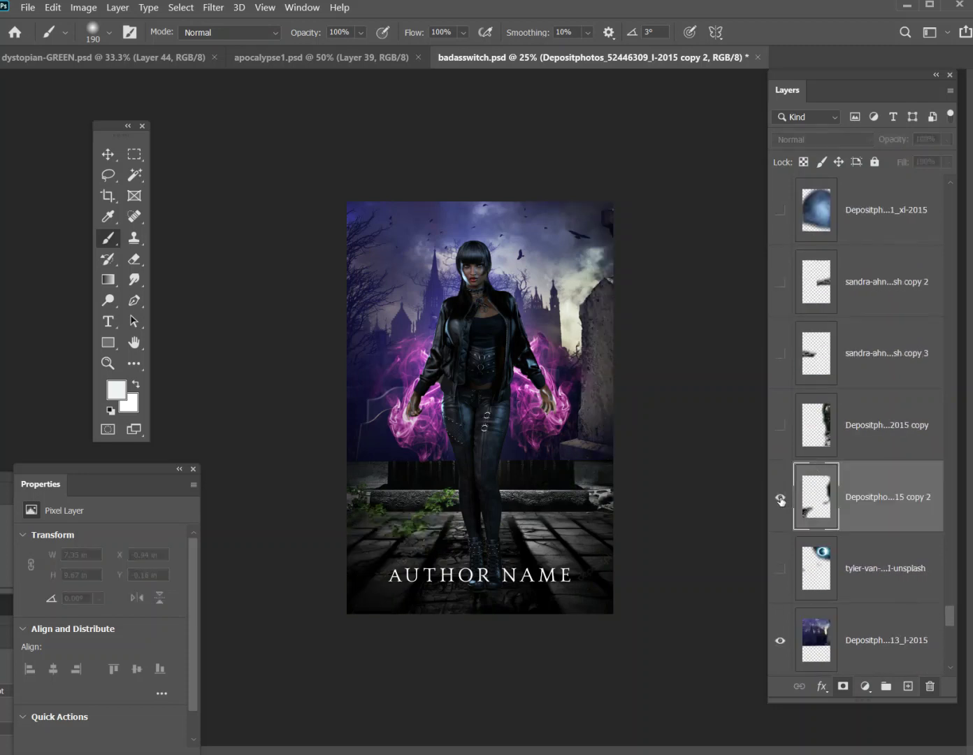
pyautogui.click(781, 500)
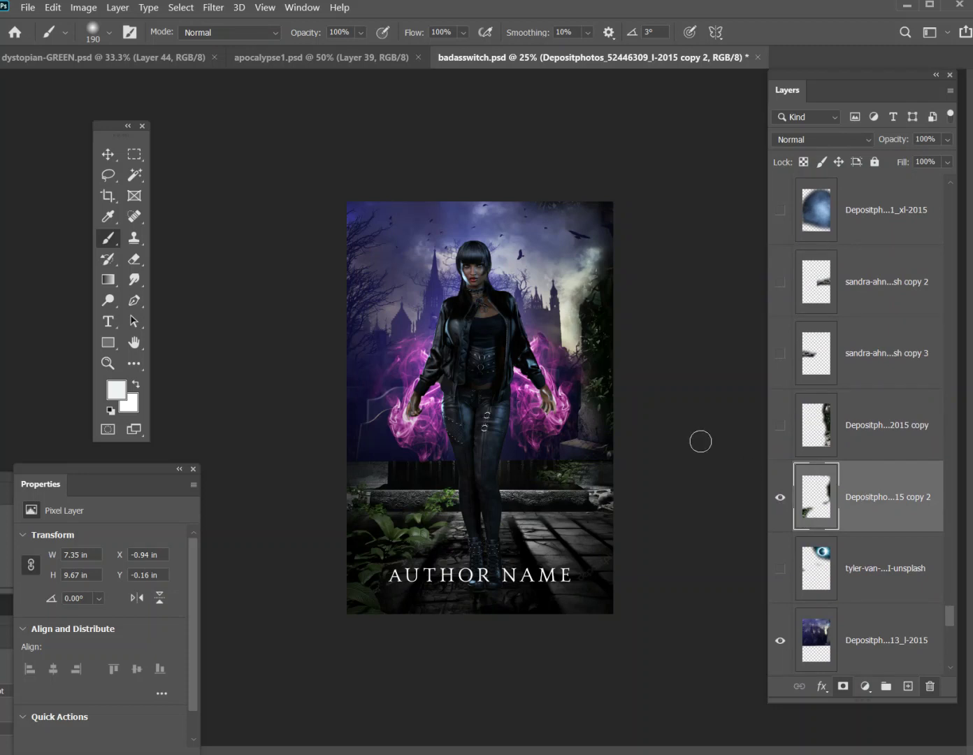
pyautogui.click(110, 155)
pyautogui.moveTo(493, 392)
pyautogui.mouseDown()
pyautogui.moveTo(500, 437)
pyautogui.moveTo(496, 403)
pyautogui.moveTo(516, 404)
pyautogui.moveTo(505, 397)
pyautogui.mouseUp()
pyautogui.click(781, 498)
# Move the purple castle background horizontally to X -1.31 in, keeping Y at -2.24 in.
pyautogui.scroll(-5, 832, 449)
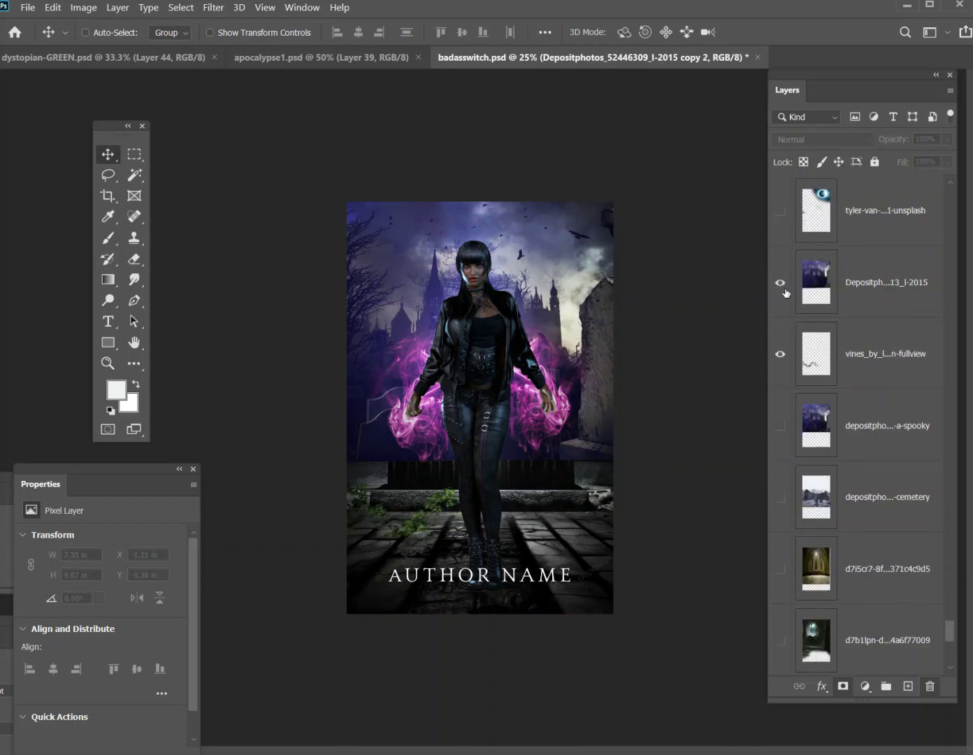
pyautogui.click(781, 283)
pyautogui.click(782, 283)
pyautogui.click(781, 283)
pyautogui.click(781, 283)
pyautogui.click(858, 287)
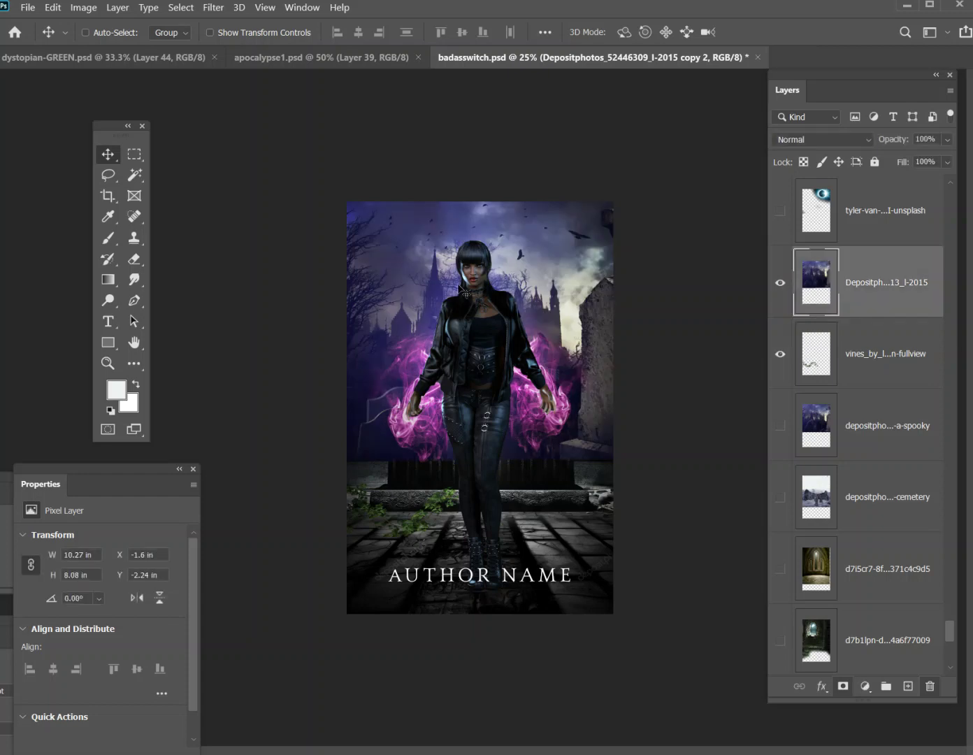
pyautogui.moveTo(472, 369); pyautogui.dragTo(495, 382)
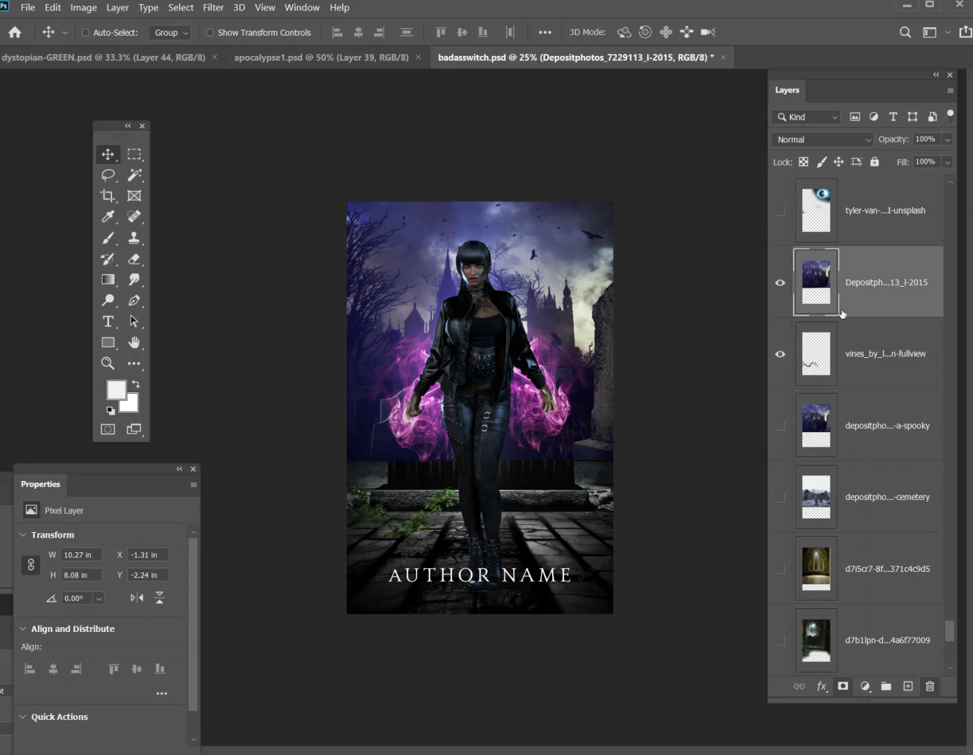
# Hide the stone paving floor layer (depositph…ackground).
pyautogui.scroll(-1, 853, 357)
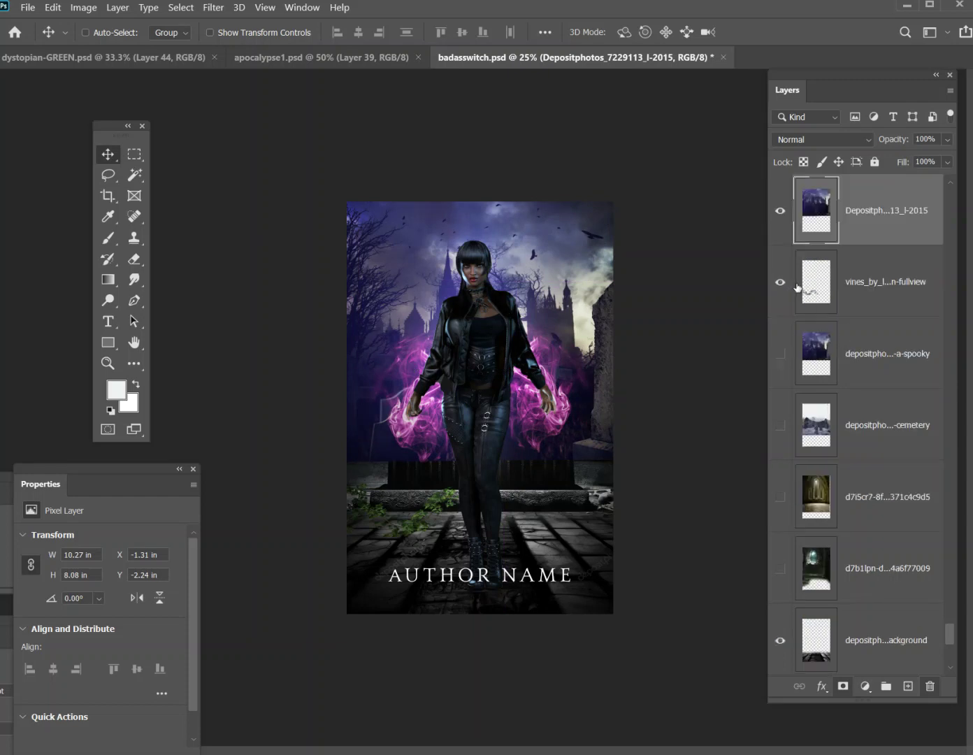
pyautogui.scroll(-3, 830, 456)
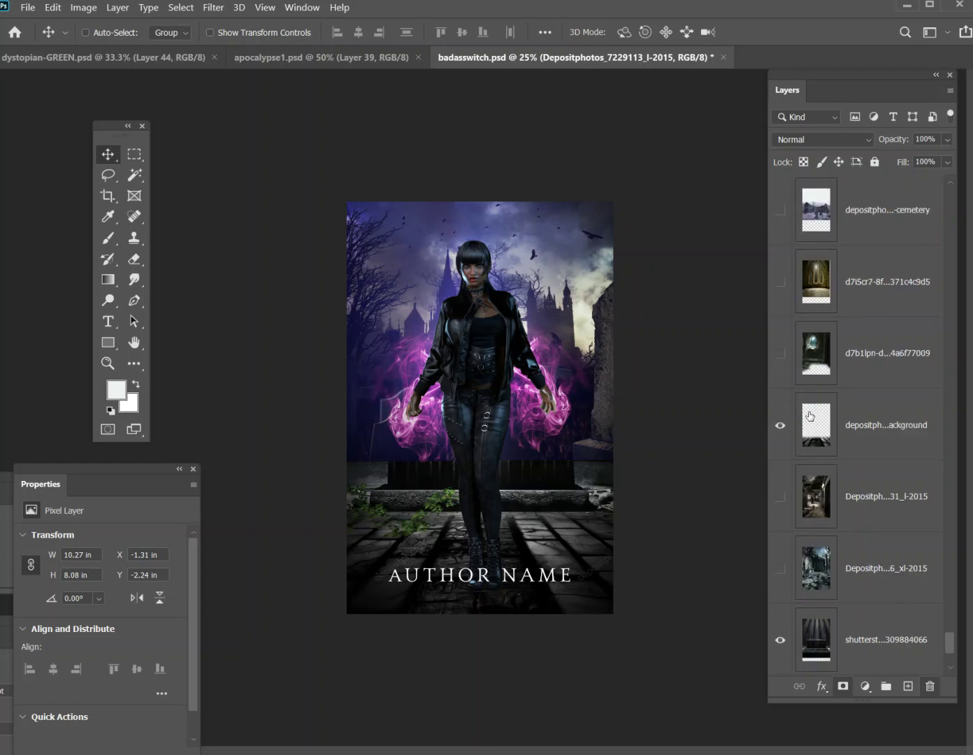
pyautogui.click(778, 426)
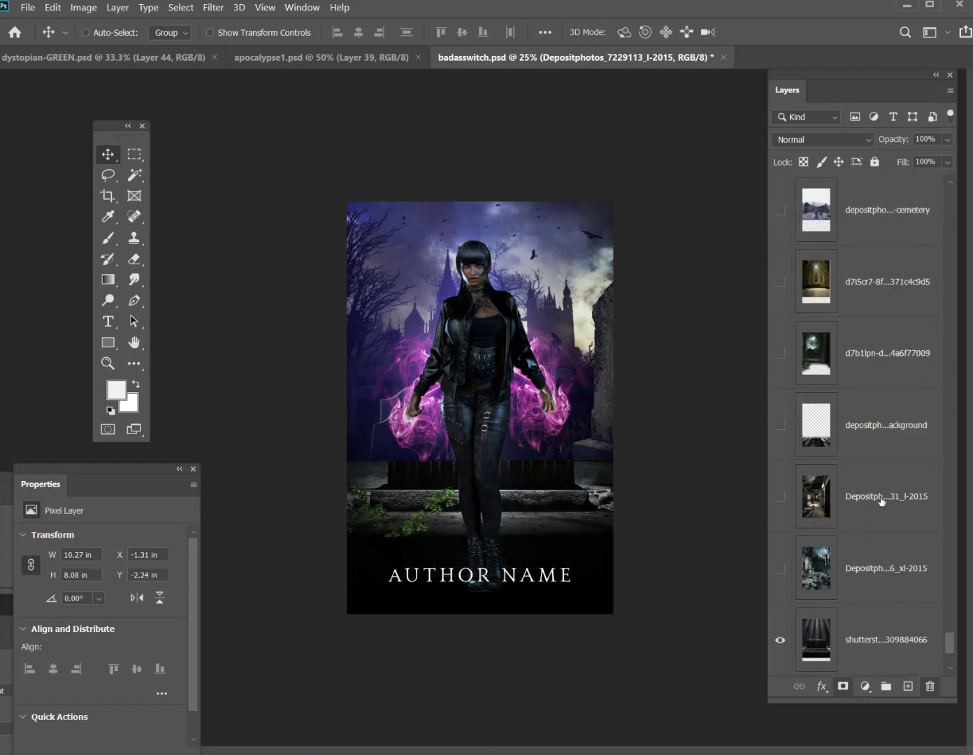
# Show the graveyard ruins layer Depositphotos_158069306_xl-2015 and place it directly above the purple castle layer in the stack.
pyautogui.scroll(-2, 867, 510)
pyautogui.click(780, 428)
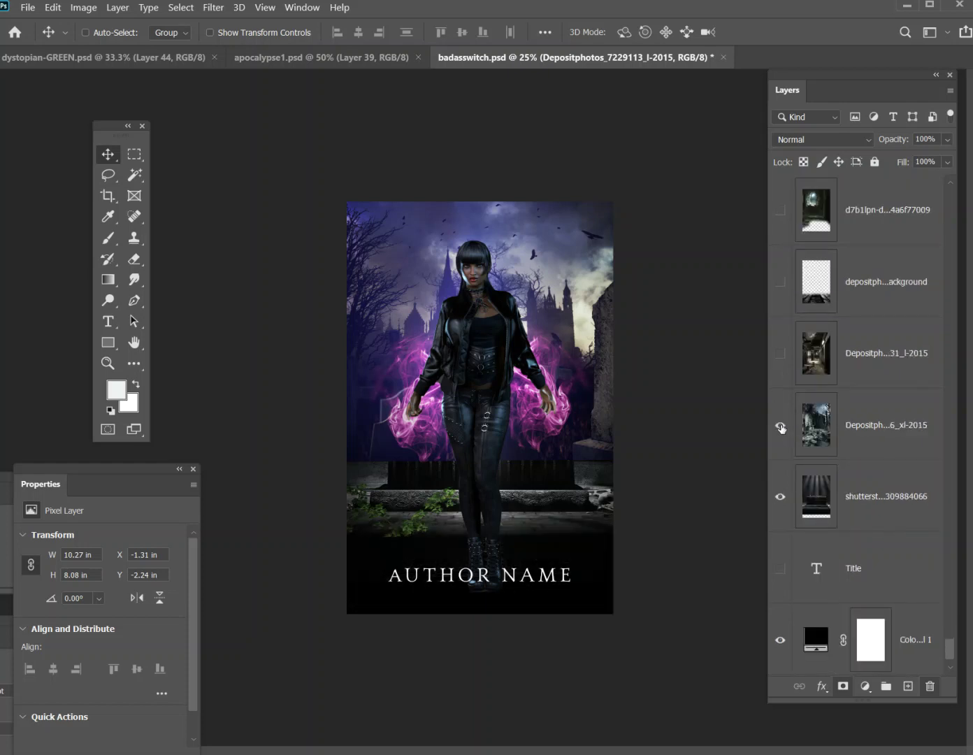
pyautogui.moveTo(856, 431); pyautogui.dragTo(839, 327)
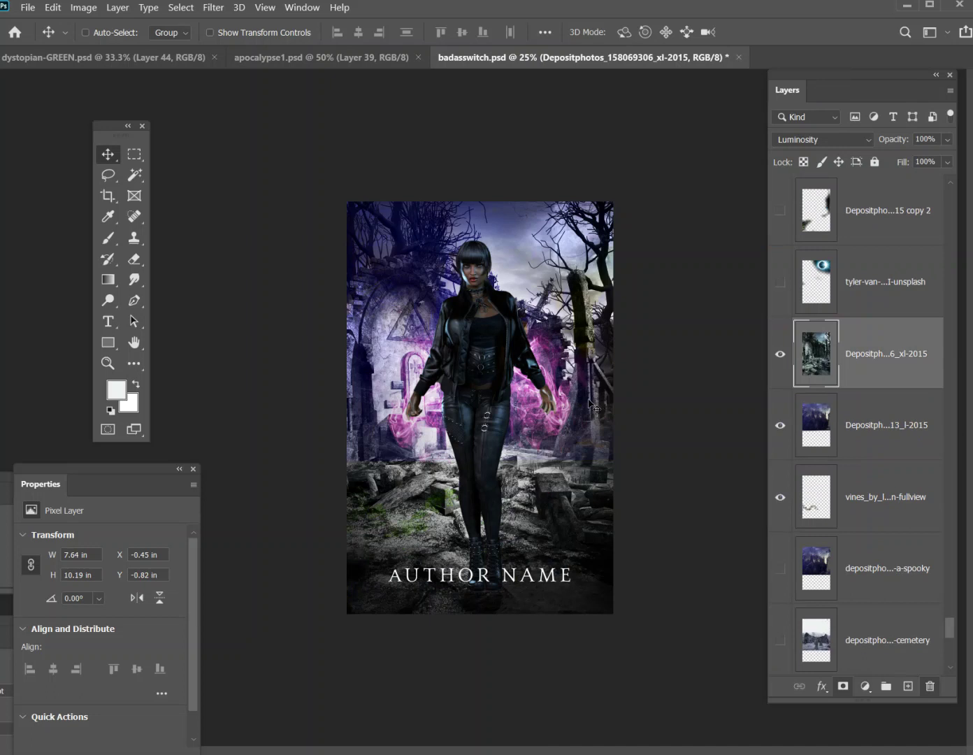
# Compare the cover with and without the graveyard ruins layer, and reposition it to X -0.45 in, Y -0.47 in.
pyautogui.click(781, 358)
pyautogui.click(781, 359)
pyautogui.moveTo(436, 288); pyautogui.dragTo(420, 175)
# Duplicate the graveyard ruins layer Depositphotos_158069306_xl-2015, keeping the suggested copy name.
pyautogui.rightClick(867, 352)
pyautogui.click(707, 201)
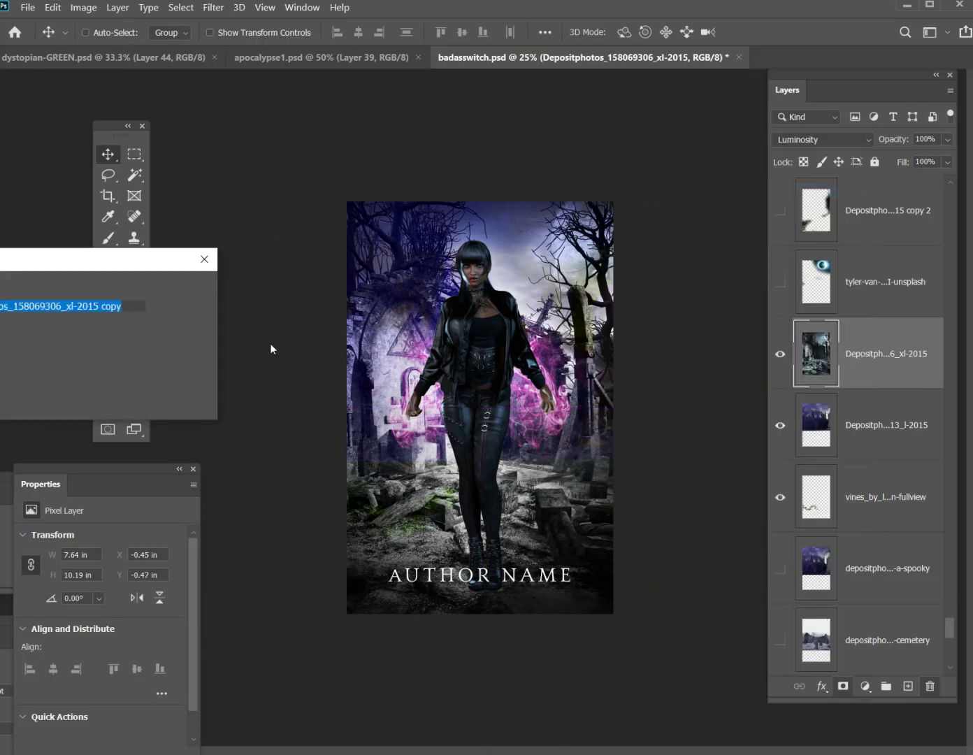
pyautogui.click(186, 288)
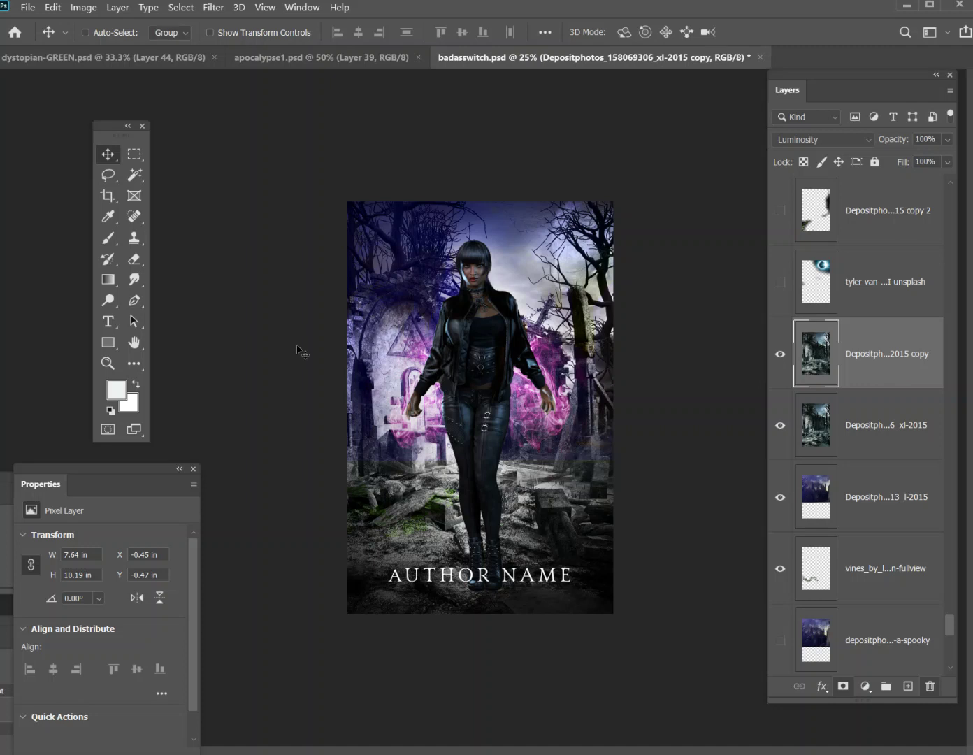
# Erase the trees and sky from the upper part of the ruins copy with the Eraser, and hide the original ruins layer.
pyautogui.click(135, 259)
pyautogui.moveTo(575, 285)
pyautogui.mouseDown()
pyautogui.moveTo(375, 294)
pyautogui.moveTo(413, 258)
pyautogui.moveTo(655, 294)
pyautogui.mouseUp()
pyautogui.click(780, 425)
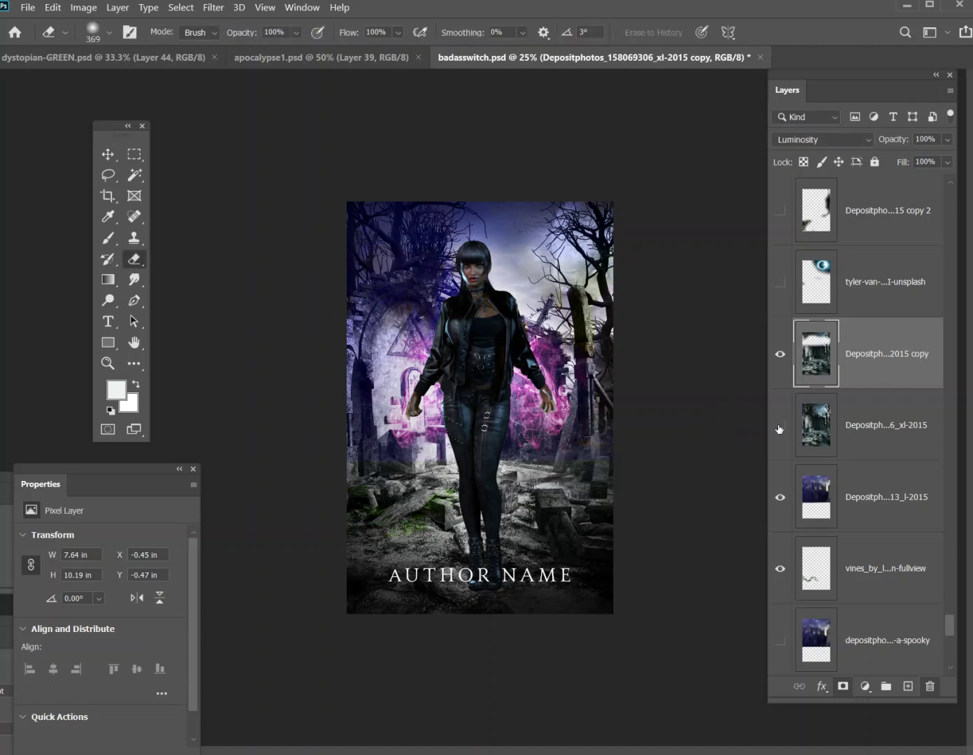
pyautogui.moveTo(449, 291)
pyautogui.mouseDown()
pyautogui.moveTo(396, 287)
pyautogui.moveTo(515, 288)
pyautogui.moveTo(404, 254)
pyautogui.moveTo(421, 220)
pyautogui.mouseUp()
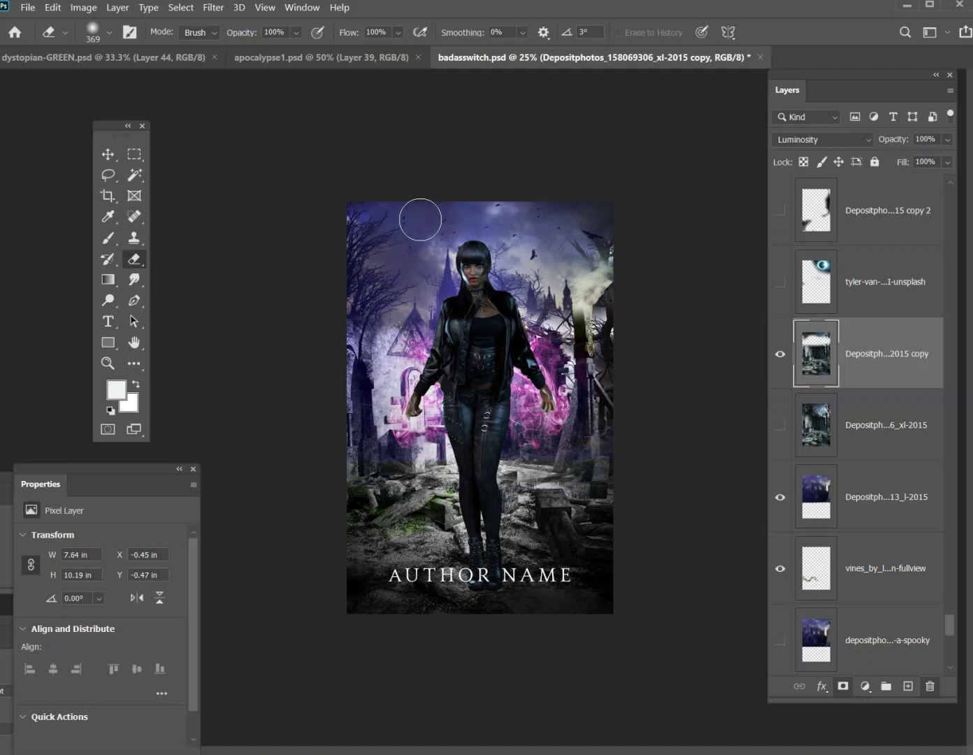
# Try erasing the tree branches along the upper sky on the ruins copy, undoing the eraser strokes.
pyautogui.click(52, 8)
pyautogui.click(69, 23)
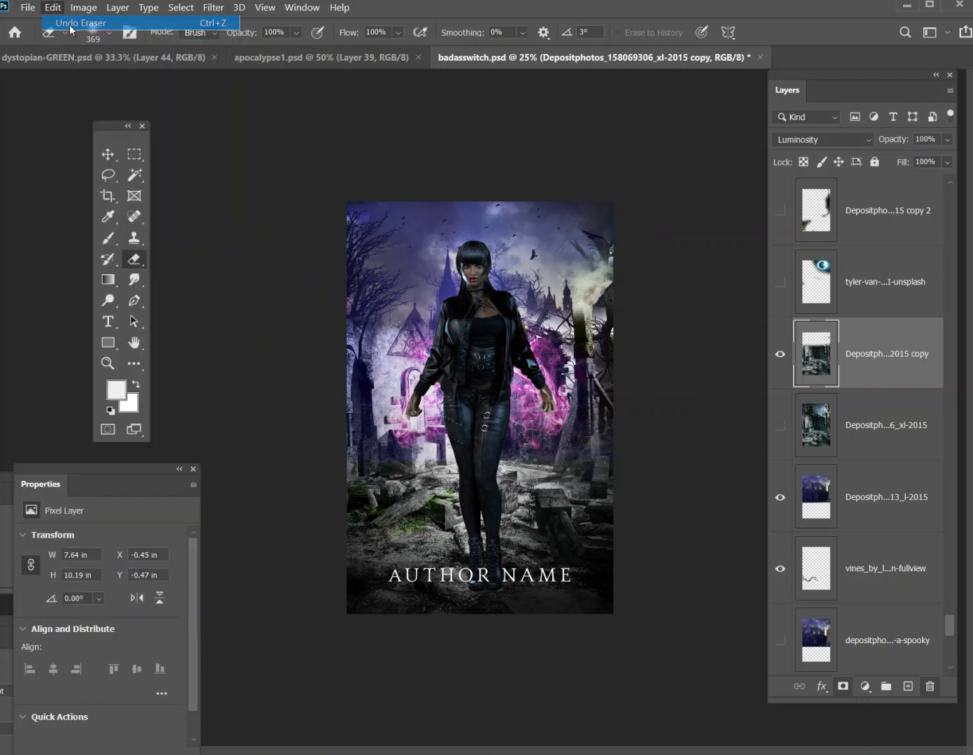
pyautogui.moveTo(404, 234)
pyautogui.mouseDown()
pyautogui.moveTo(458, 255)
pyautogui.moveTo(412, 271)
pyautogui.moveTo(492, 276)
pyautogui.moveTo(509, 255)
pyautogui.moveTo(549, 250)
pyautogui.moveTo(536, 297)
pyautogui.moveTo(549, 367)
pyautogui.moveTo(541, 300)
pyautogui.moveTo(600, 256)
pyautogui.moveTo(561, 219)
pyautogui.moveTo(568, 252)
pyautogui.moveTo(612, 187)
pyautogui.mouseUp()
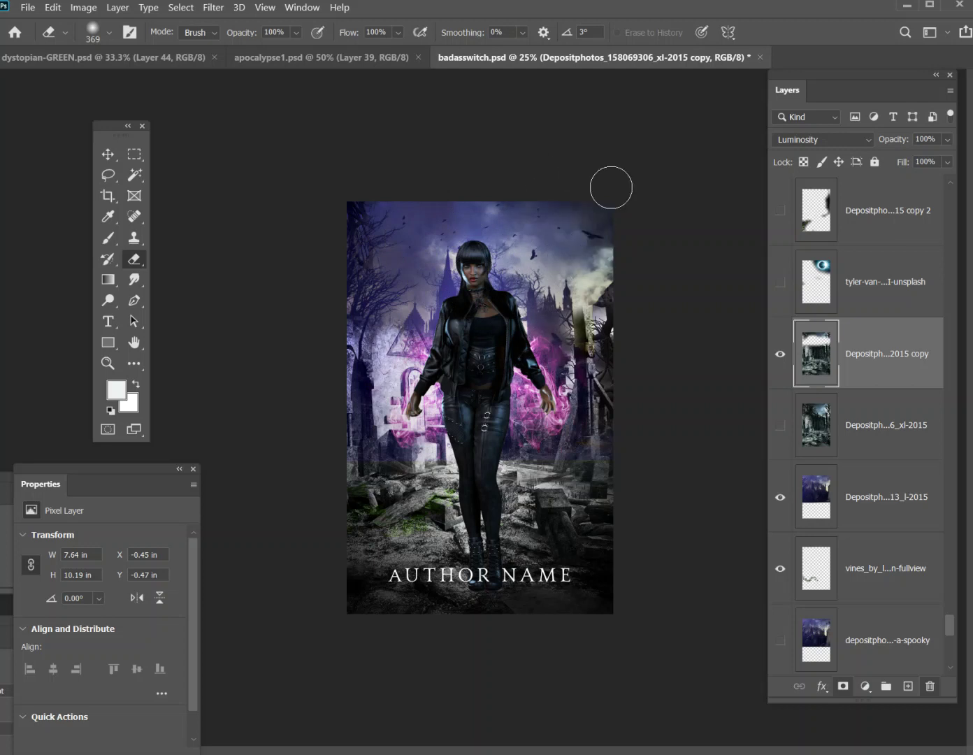
pyautogui.click(53, 7)
pyautogui.click(73, 32)
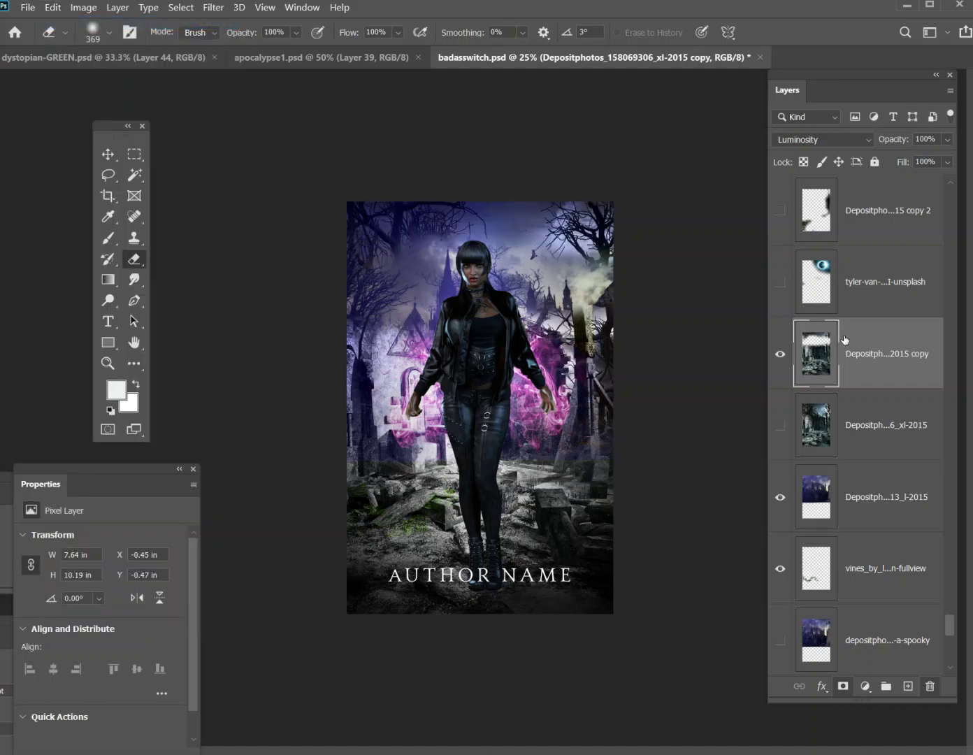
# Try the Normal blend mode on the ruins copy and compare the cover with and without that layer.
pyautogui.click(823, 137)
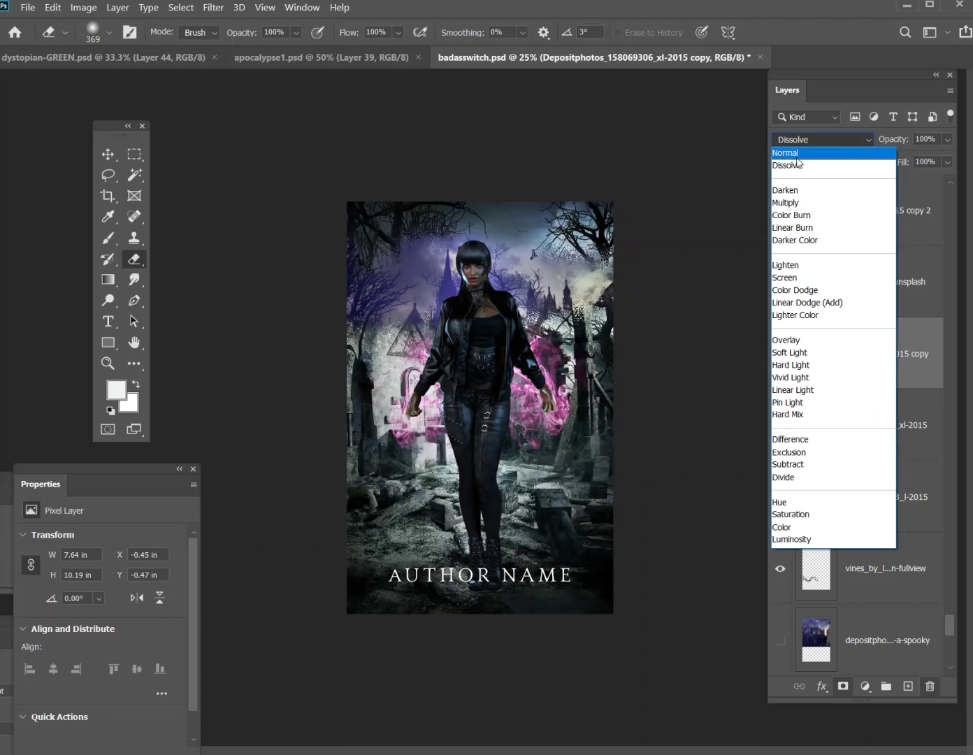
pyautogui.click(797, 155)
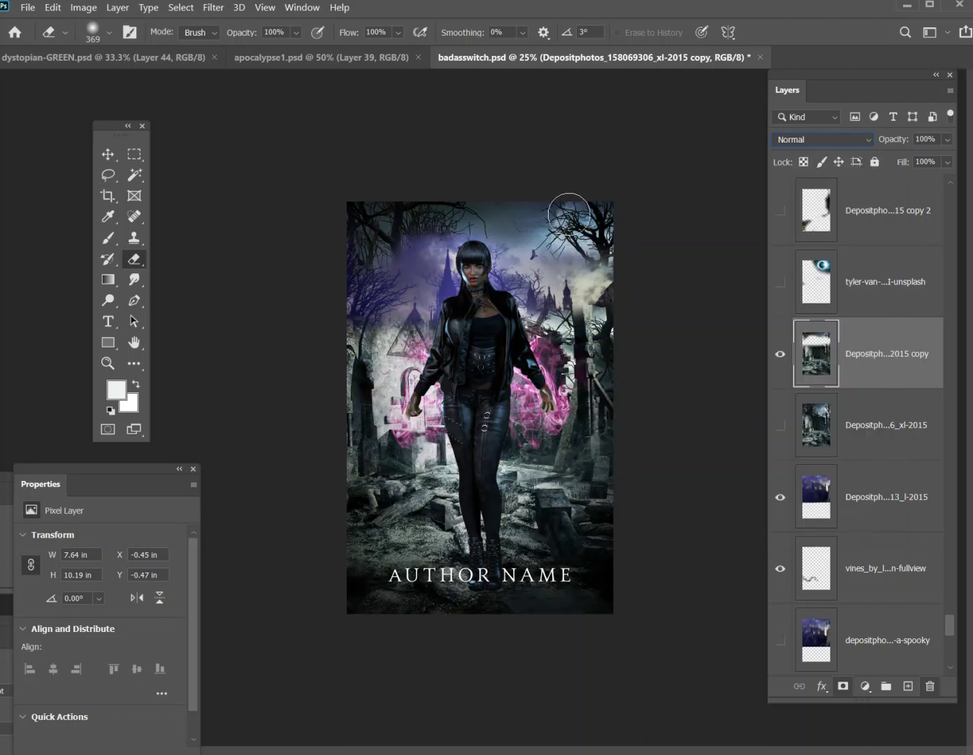
pyautogui.click(780, 357)
pyautogui.click(779, 357)
# Erase the remaining trees, walls and tombstones from the ruins copy, keeping only the rocky ground.
pyautogui.moveTo(382, 317)
pyautogui.mouseDown()
pyautogui.moveTo(681, 217)
pyautogui.moveTo(461, 195)
pyautogui.moveTo(349, 244)
pyautogui.moveTo(324, 360)
pyautogui.moveTo(437, 417)
pyautogui.moveTo(481, 445)
pyautogui.moveTo(474, 452)
pyautogui.moveTo(426, 362)
pyautogui.mouseUp()
pyautogui.moveTo(384, 406)
pyautogui.mouseDown()
pyautogui.moveTo(677, 376)
pyautogui.moveTo(535, 317)
pyautogui.mouseUp()
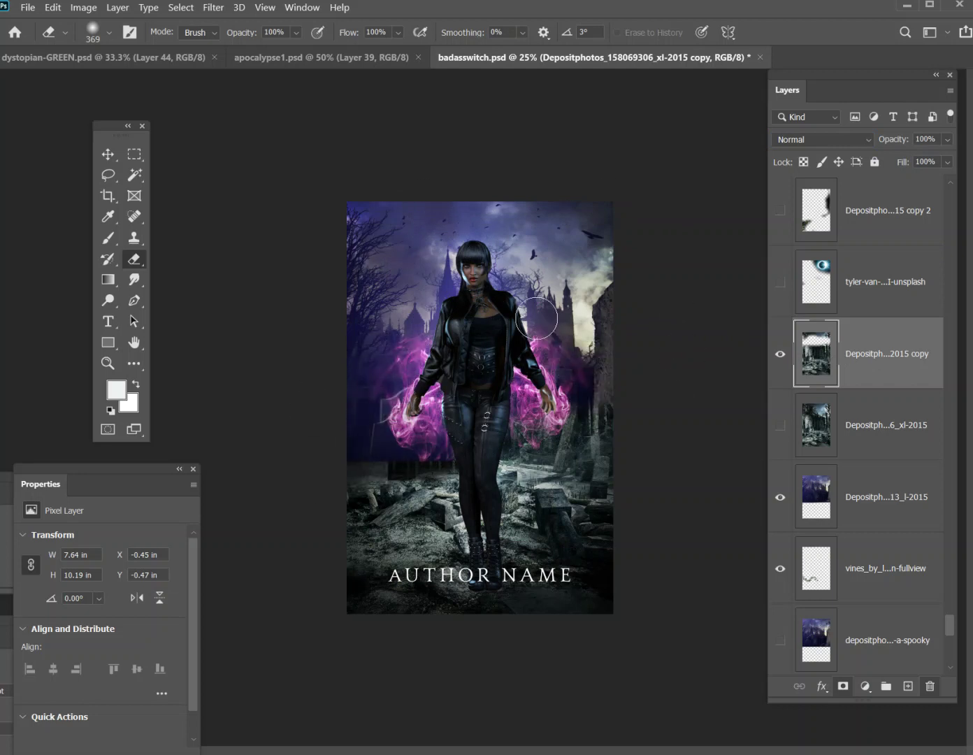
pyautogui.moveTo(646, 427)
pyautogui.mouseDown()
pyautogui.moveTo(518, 447)
pyautogui.moveTo(368, 436)
pyautogui.mouseUp()
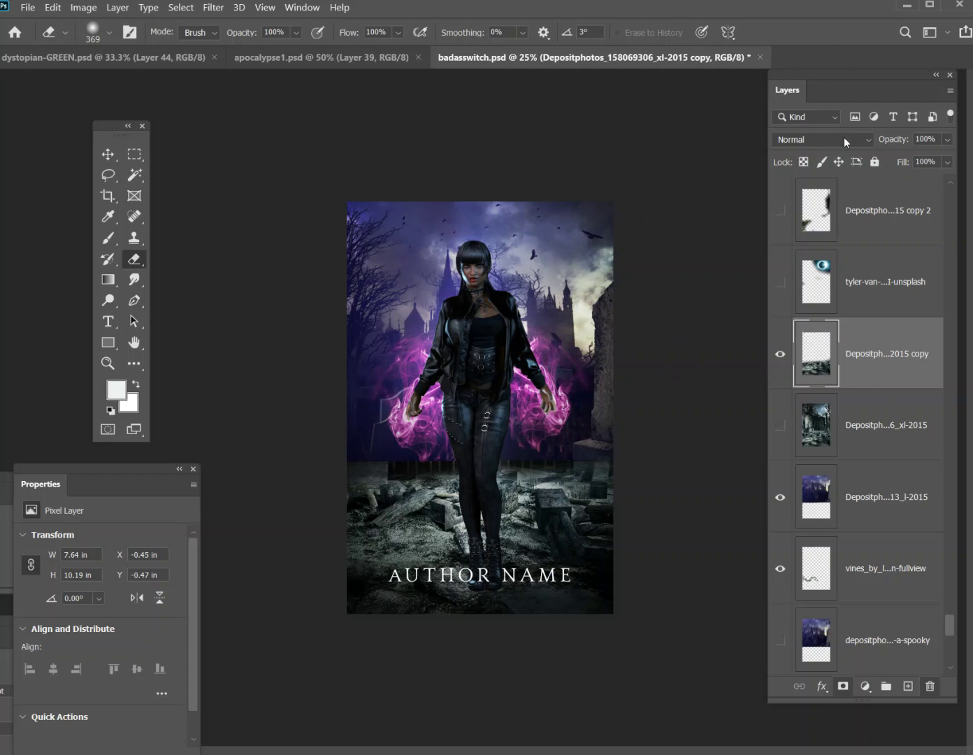
# Set the rocky ground copy's blend mode to Luminosity and toggle its visibility to compare.
pyautogui.click(844, 138)
pyautogui.click(804, 540)
pyautogui.click(781, 359)
pyautogui.click(780, 358)
# Move the rocky ground copy to X 0 in, Y -0.47 in and place its layer below the original ruins layer.
pyautogui.click(109, 153)
pyautogui.moveTo(448, 516)
pyautogui.mouseDown()
pyautogui.moveTo(448, 501)
pyautogui.moveTo(420, 482)
pyautogui.moveTo(454, 496)
pyautogui.moveTo(455, 529)
pyautogui.mouseUp()
pyautogui.moveTo(458, 522); pyautogui.dragTo(459, 521)
pyautogui.moveTo(828, 364); pyautogui.dragTo(800, 437)
# Move the altar image layer shutterstock_309884066 up the stack, directly above the rocky ground copy.
pyautogui.scroll(-3, 850, 477)
pyautogui.scroll(-4, 850, 477)
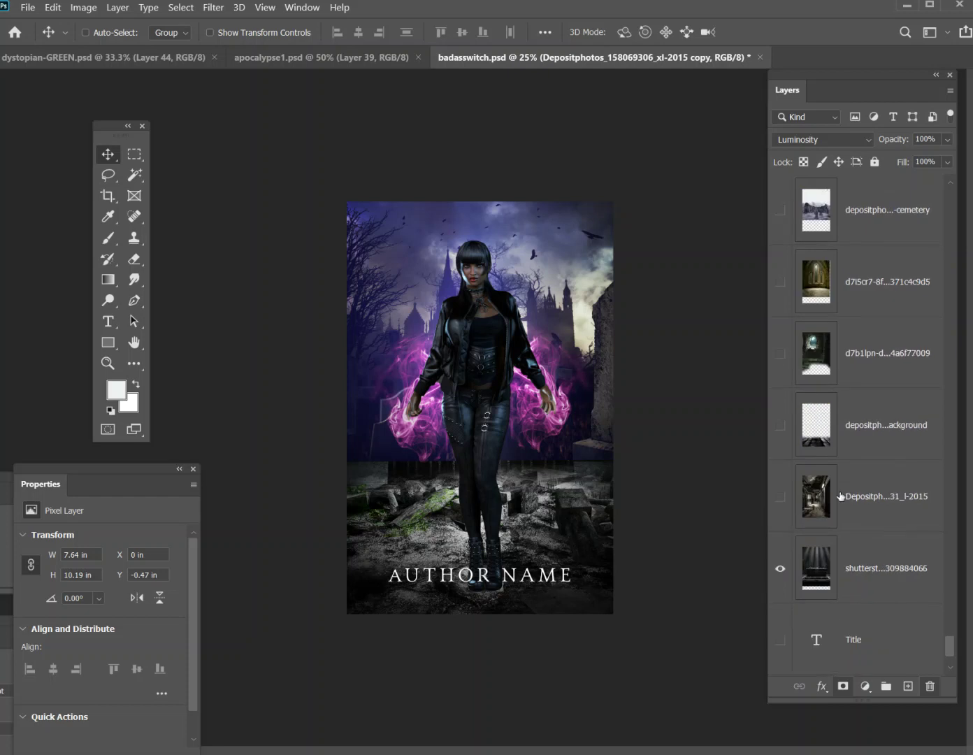
pyautogui.click(849, 568)
pyautogui.moveTo(834, 204); pyautogui.dragTo(827, 276)
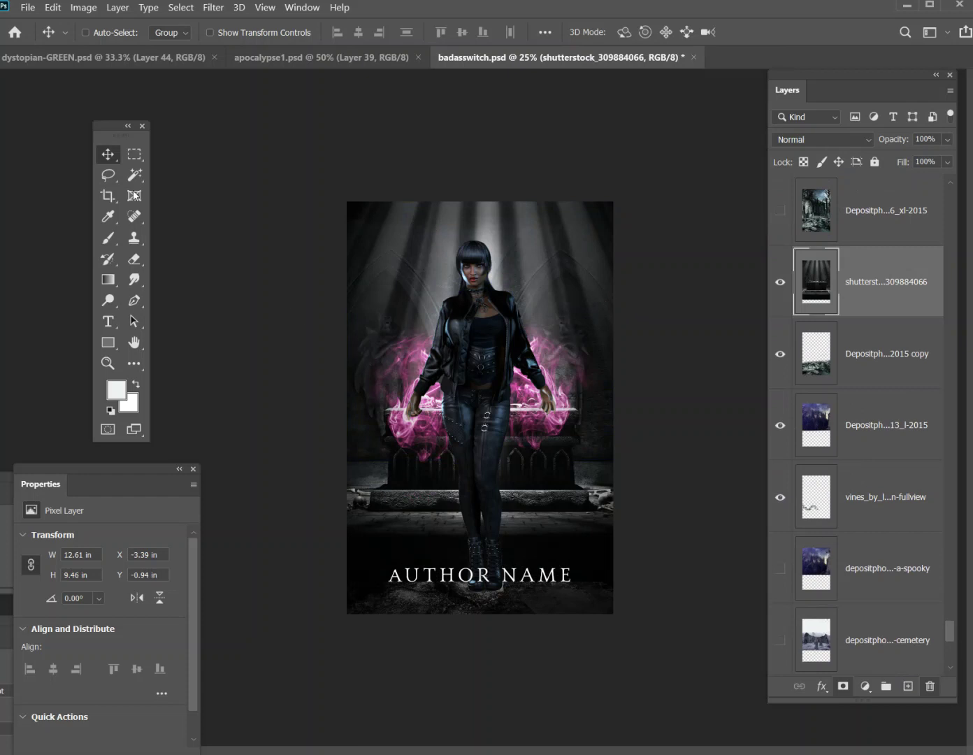
# Select the stone altar and its base with the Object Selection tool, copy it to a new layer and hide the source image.
pyautogui.click(127, 179)
pyautogui.rightClick(128, 180)
pyautogui.click(198, 178)
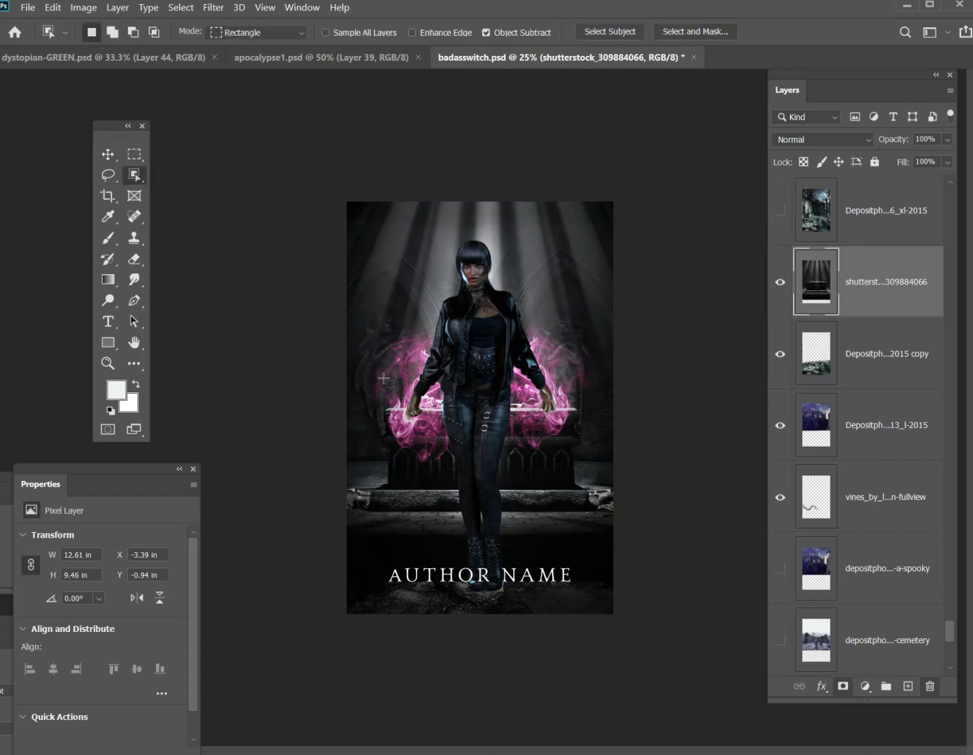
pyautogui.moveTo(377, 387); pyautogui.dragTo(595, 497)
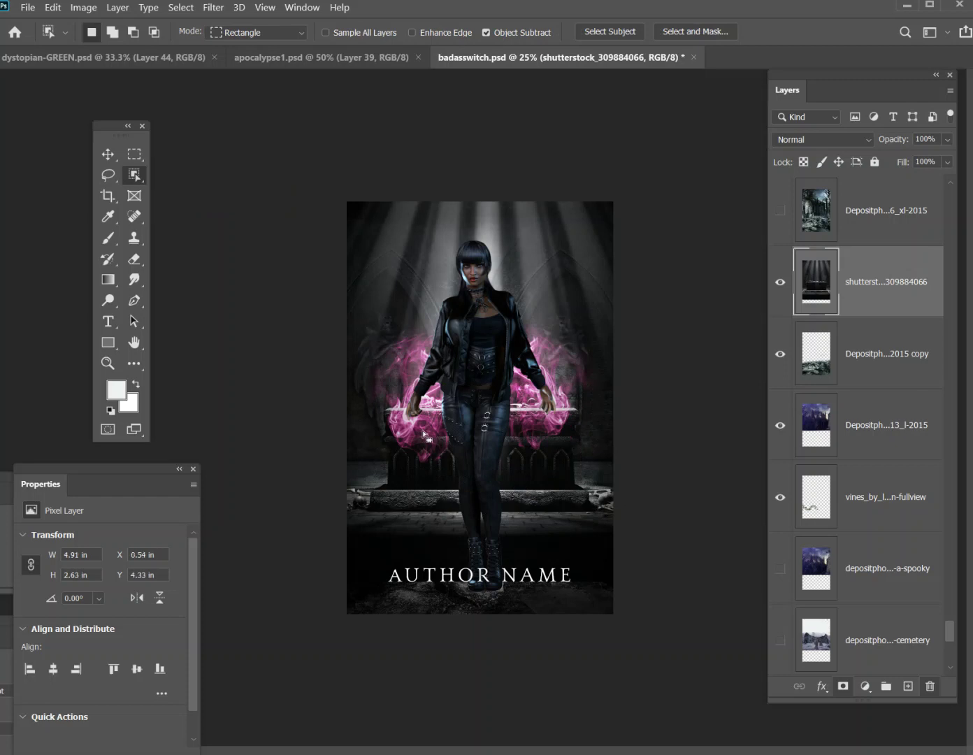
pyautogui.moveTo(352, 482); pyautogui.dragTo(403, 516)
pyautogui.moveTo(585, 487); pyautogui.dragTo(618, 514)
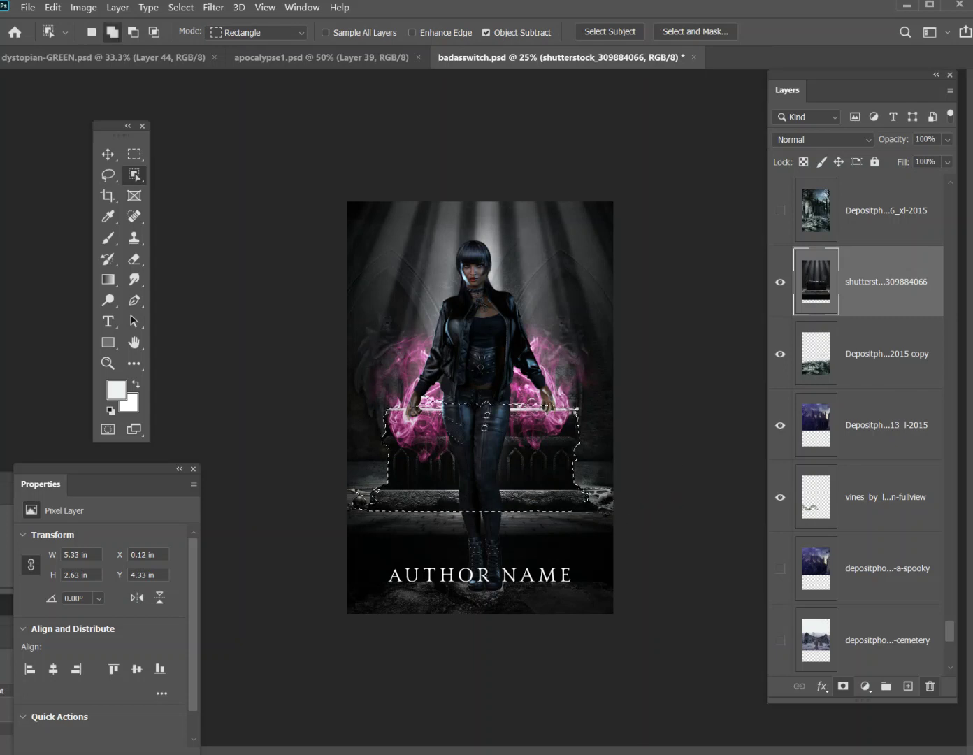
pyautogui.moveTo(395, 401); pyautogui.dragTo(449, 415)
pyautogui.moveTo(527, 398); pyautogui.dragTo(575, 418)
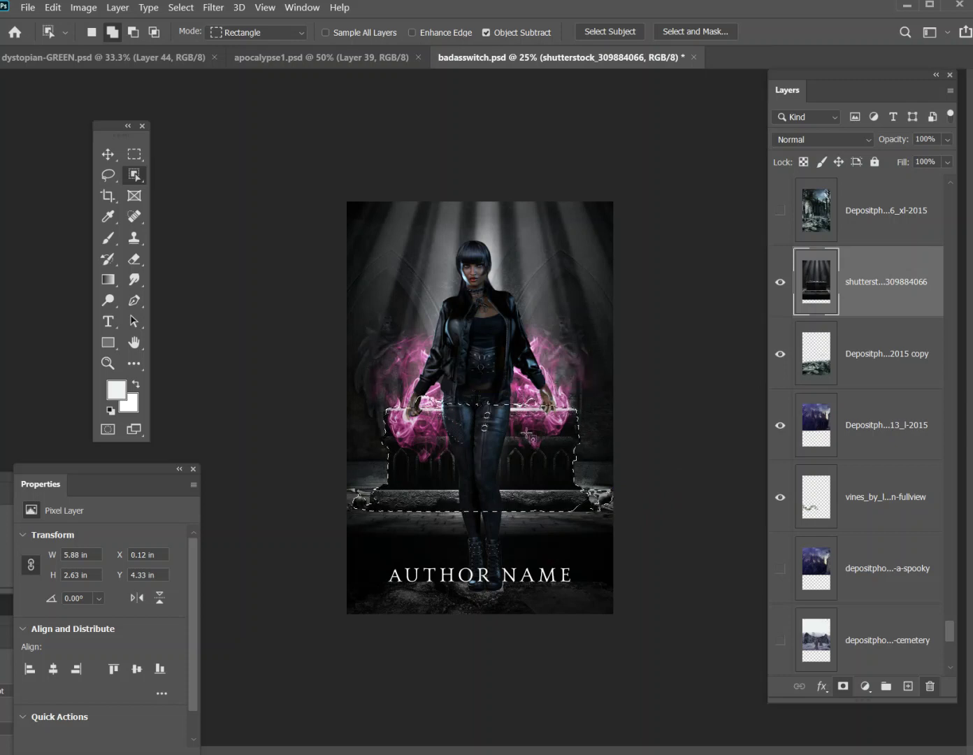
pyautogui.hotkey('ctrl', 'j')
pyautogui.click(781, 355)
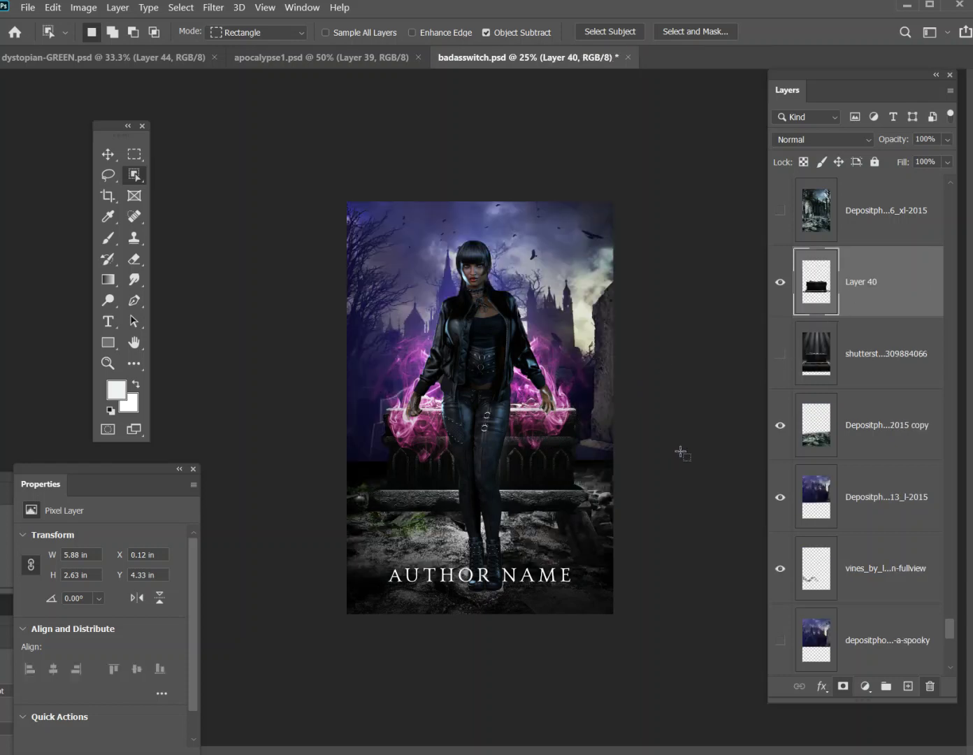
# Place the rocky ground copy layer directly above the cut-out altar layer.
pyautogui.click(854, 433)
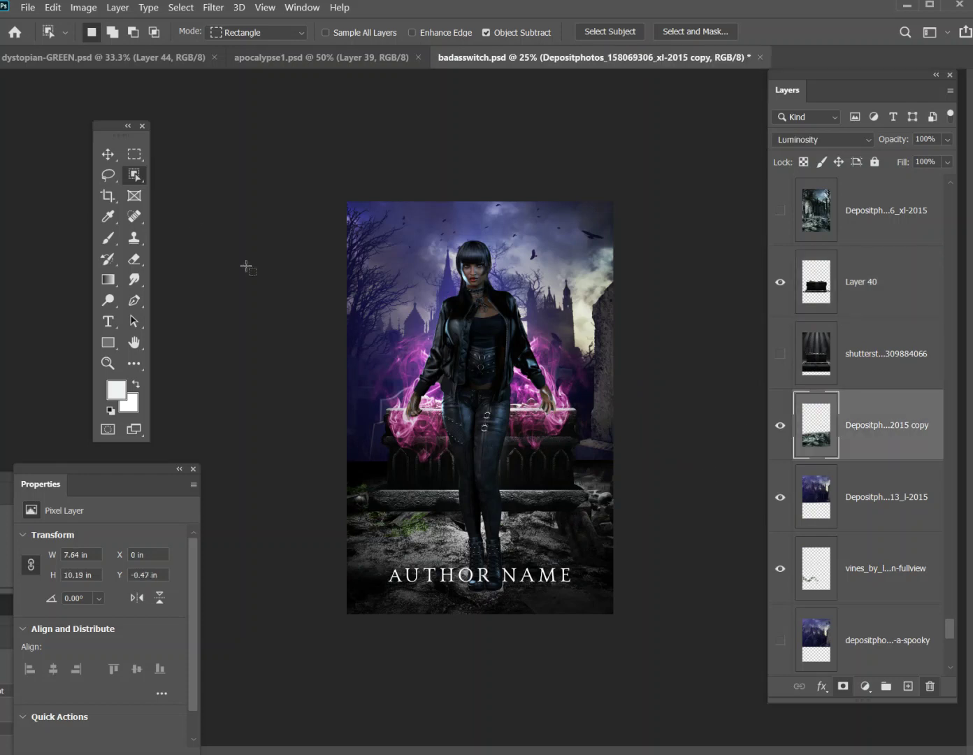
pyautogui.click(115, 155)
pyautogui.moveTo(849, 434); pyautogui.dragTo(836, 253)
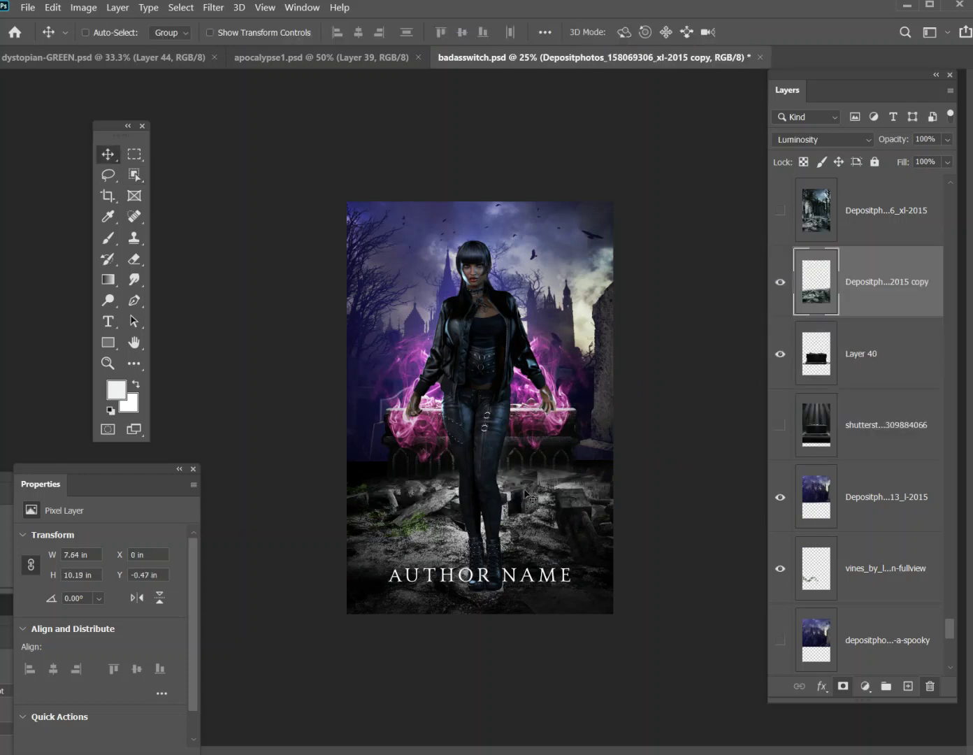
# Free-transform the rocky ground copy to 87.57% height and move it to X -0.26 in, Y 1.19 in.
pyautogui.click(53, 7)
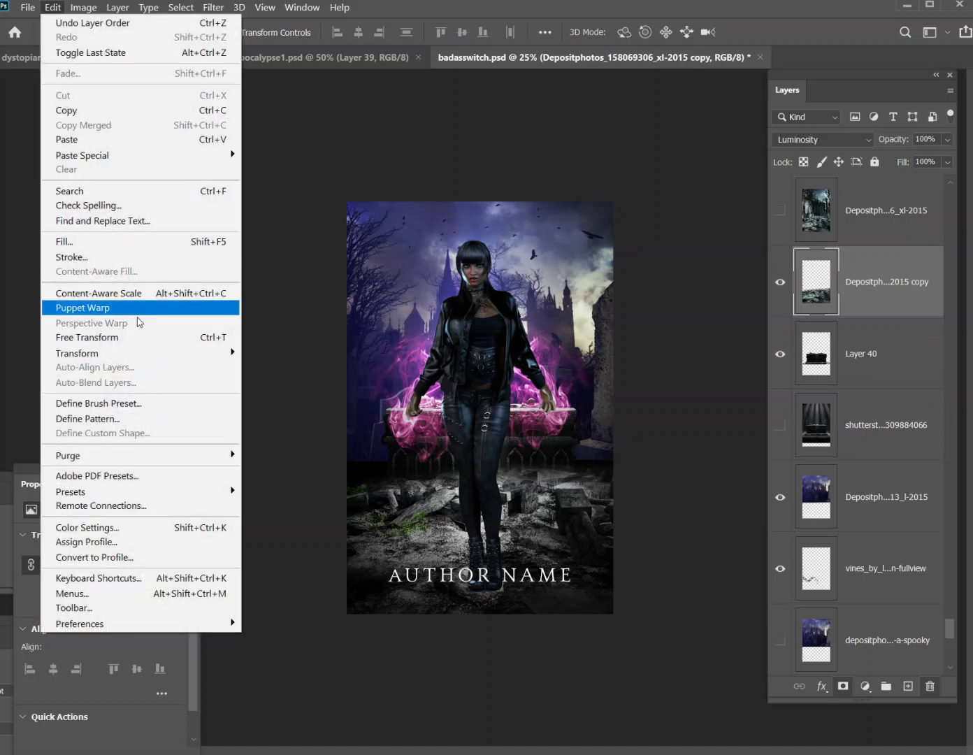
pyautogui.click(144, 341)
pyautogui.moveTo(521, 180); pyautogui.dragTo(516, 237)
pyautogui.moveTo(525, 423); pyautogui.dragTo(511, 451)
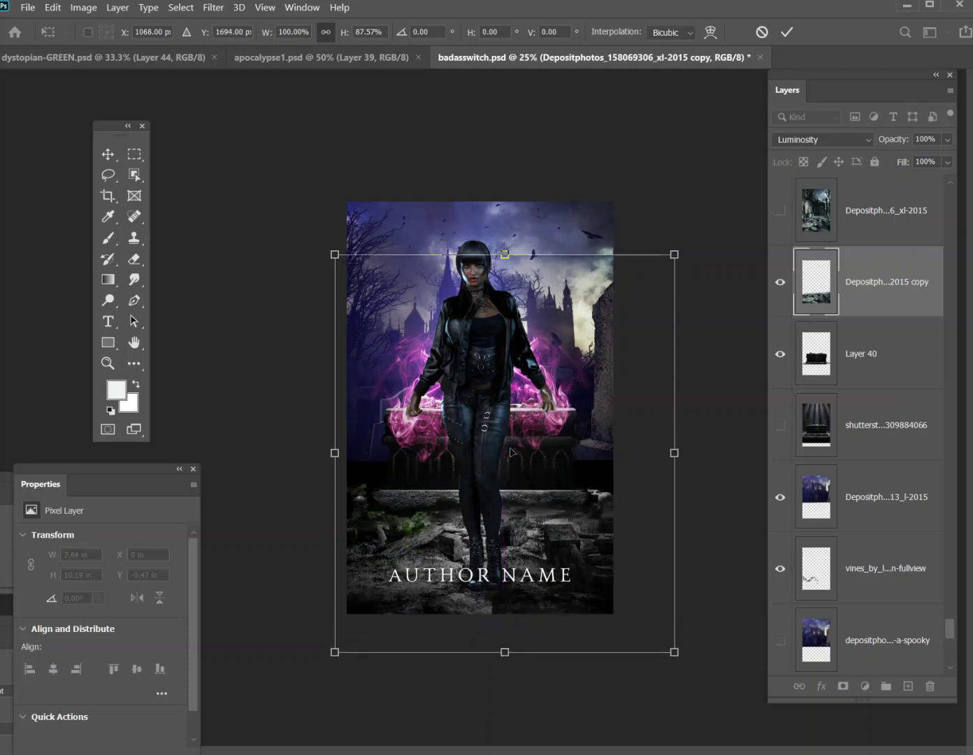
pyautogui.press('Return')
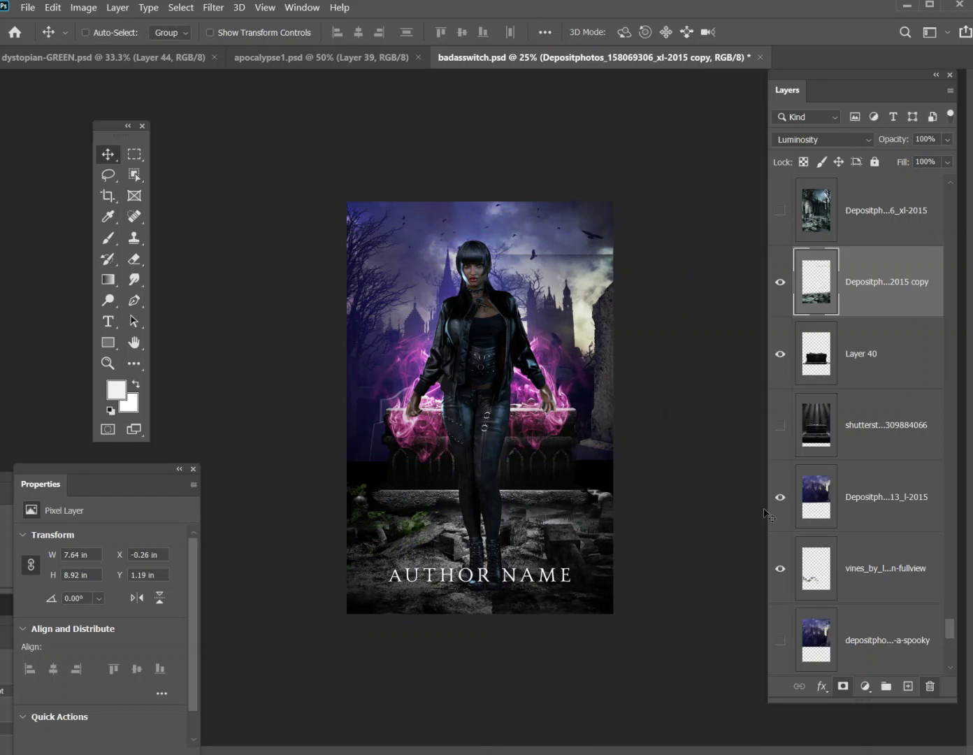
# Show the original ruins layer, erase everything above its rocky ground, and toggle its visibility to compare.
pyautogui.scroll(2, 820, 354)
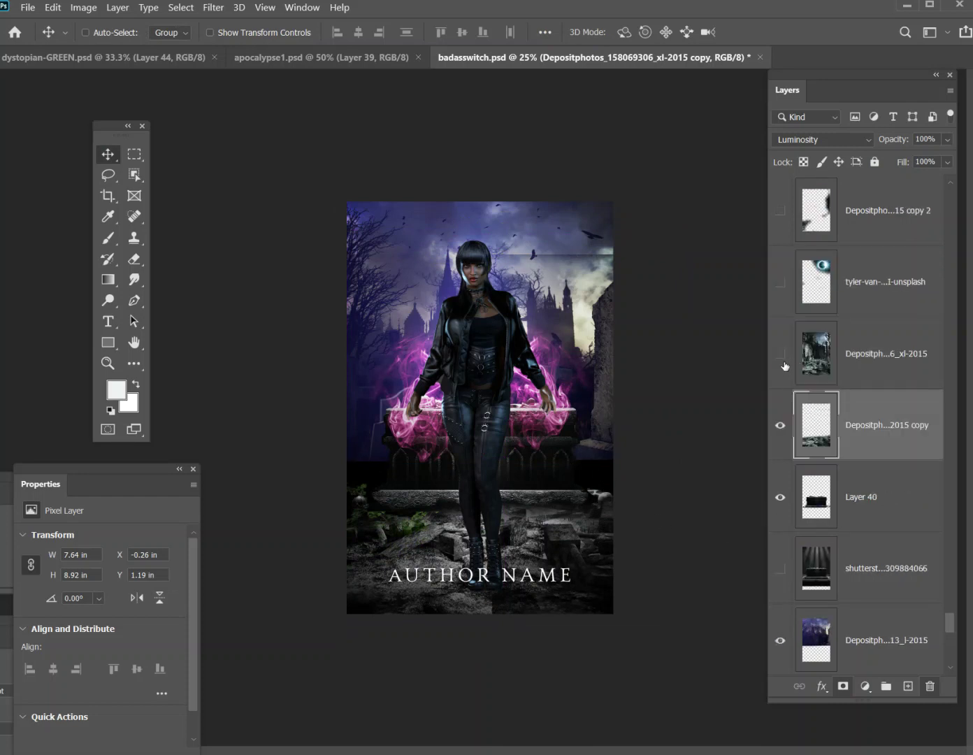
pyautogui.click(847, 361)
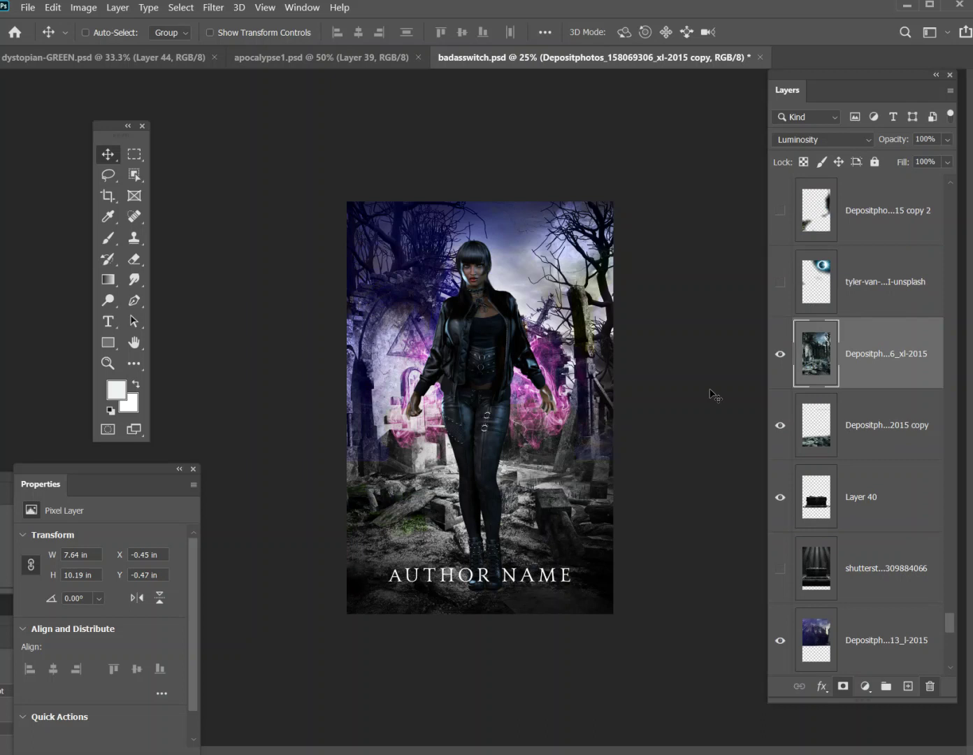
pyautogui.click(137, 261)
pyautogui.moveTo(448, 488)
pyautogui.mouseDown()
pyautogui.moveTo(398, 395)
pyautogui.moveTo(350, 427)
pyautogui.moveTo(371, 448)
pyautogui.moveTo(587, 363)
pyautogui.moveTo(559, 315)
pyautogui.moveTo(419, 266)
pyautogui.moveTo(370, 191)
pyautogui.moveTo(350, 329)
pyautogui.moveTo(378, 214)
pyautogui.moveTo(568, 275)
pyautogui.moveTo(369, 264)
pyautogui.mouseUp()
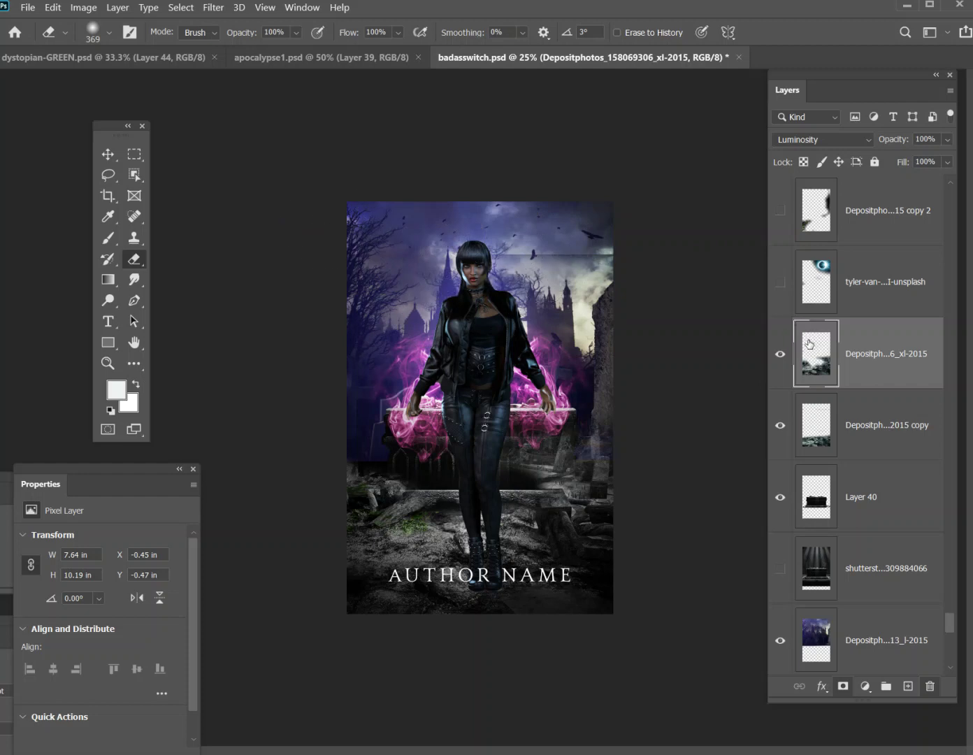
pyautogui.click(781, 355)
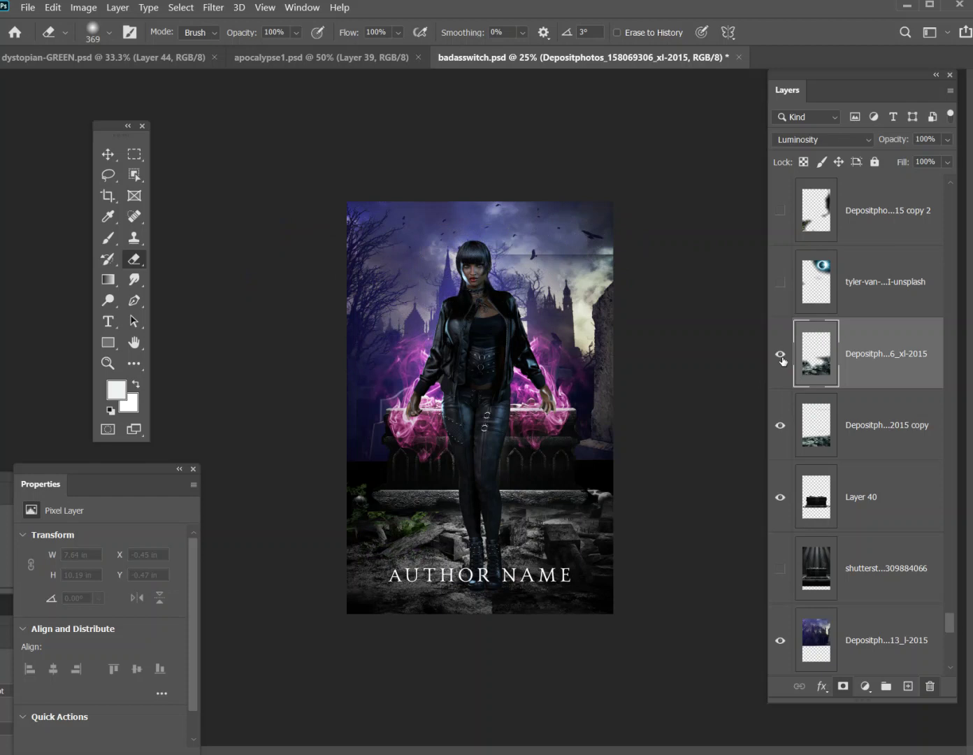
pyautogui.click(779, 355)
# Erase the rubble covering the altar's front on the original ruins layer and clean up the ground copy beneath it.
pyautogui.click(874, 444)
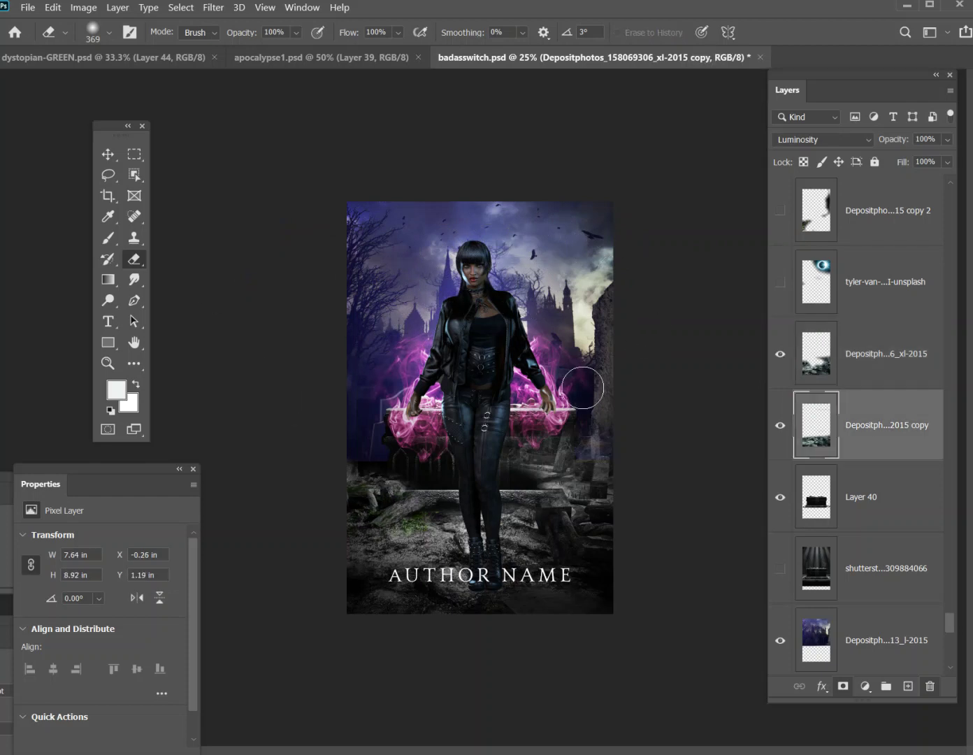
pyautogui.click(873, 353)
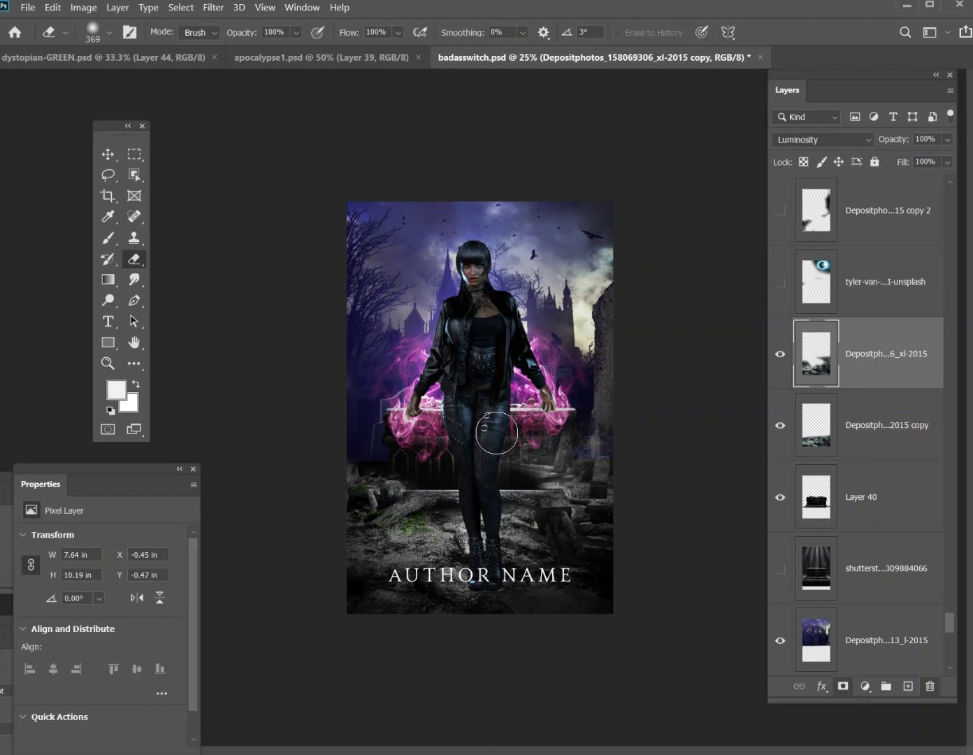
pyautogui.moveTo(551, 408)
pyautogui.mouseDown()
pyautogui.moveTo(537, 447)
pyautogui.moveTo(547, 477)
pyautogui.moveTo(562, 479)
pyautogui.moveTo(559, 443)
pyautogui.moveTo(549, 476)
pyautogui.mouseUp()
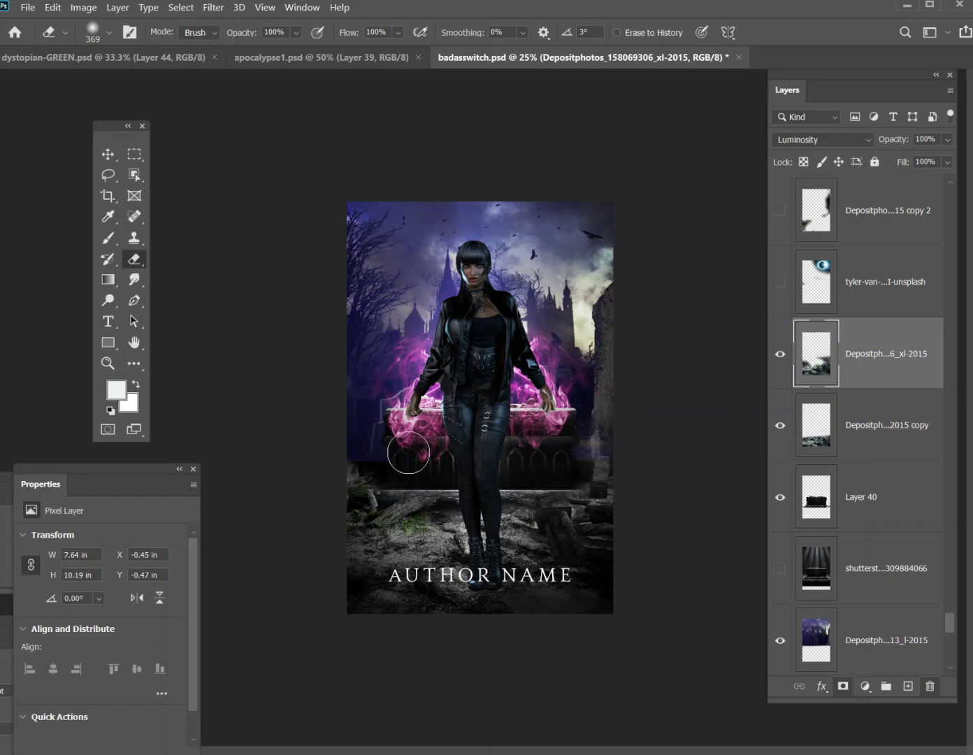
pyautogui.hotkey('alt', '[')
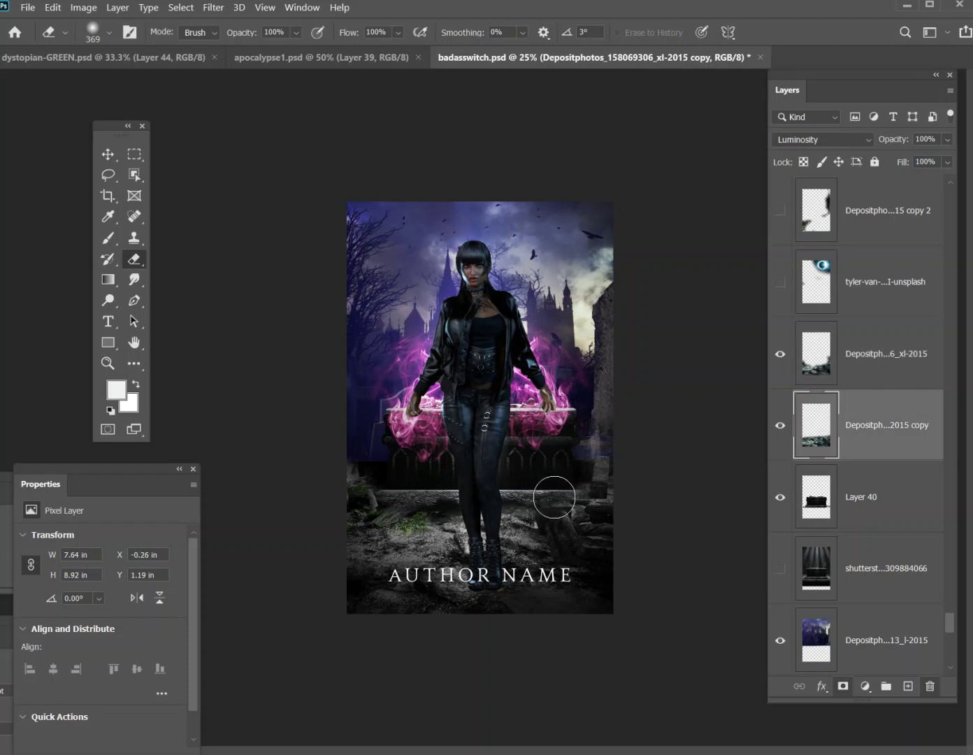
pyautogui.click(108, 154)
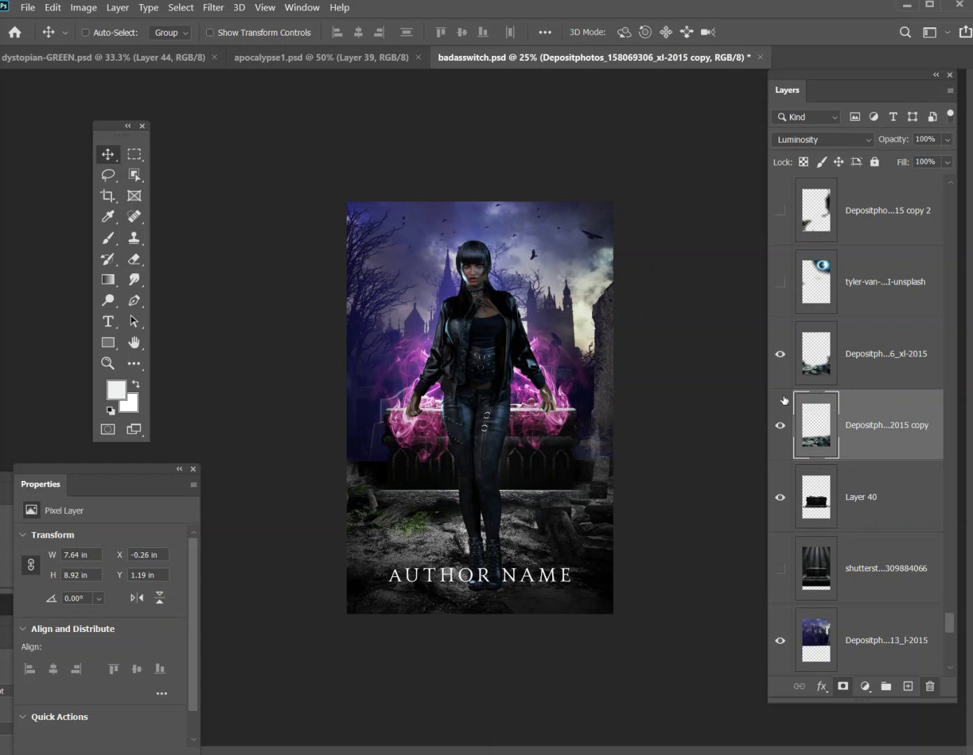
# Select the moonlight layer (premade_b…_d8o38bx) and hide it.
pyautogui.scroll(6, 825, 379)
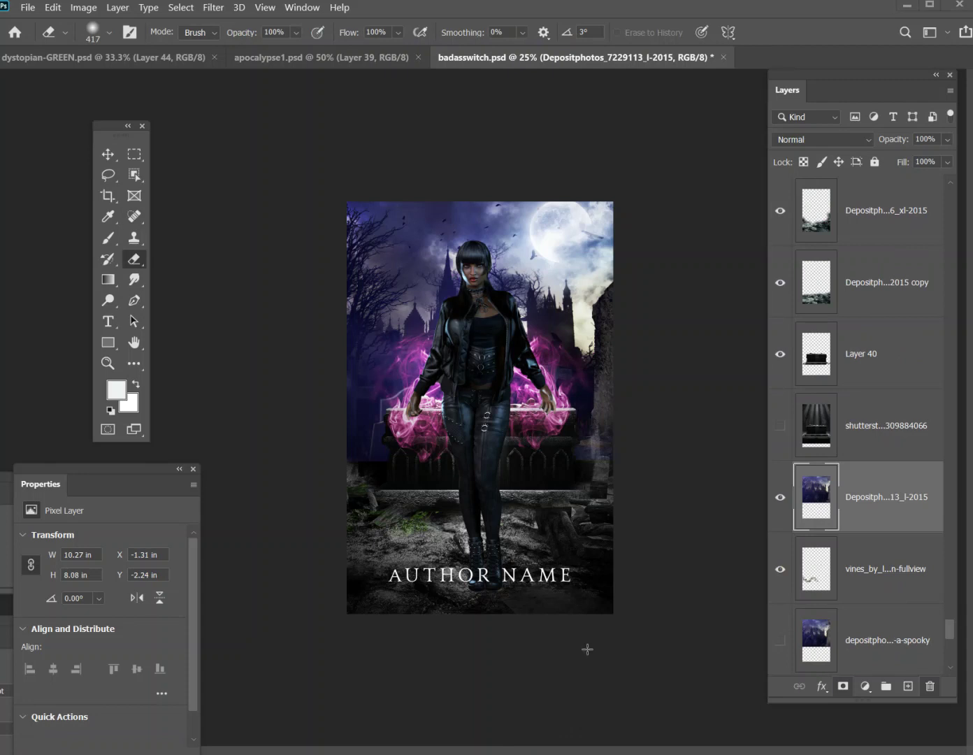
pyautogui.scroll(5, 830, 381)
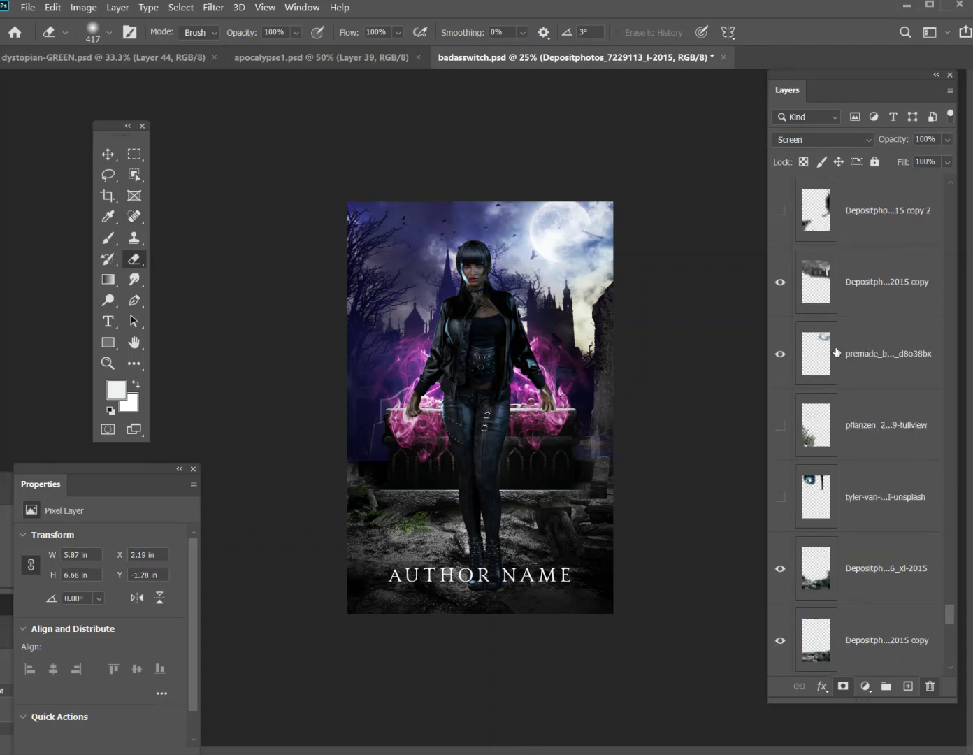
pyautogui.click(848, 350)
pyautogui.click(781, 354)
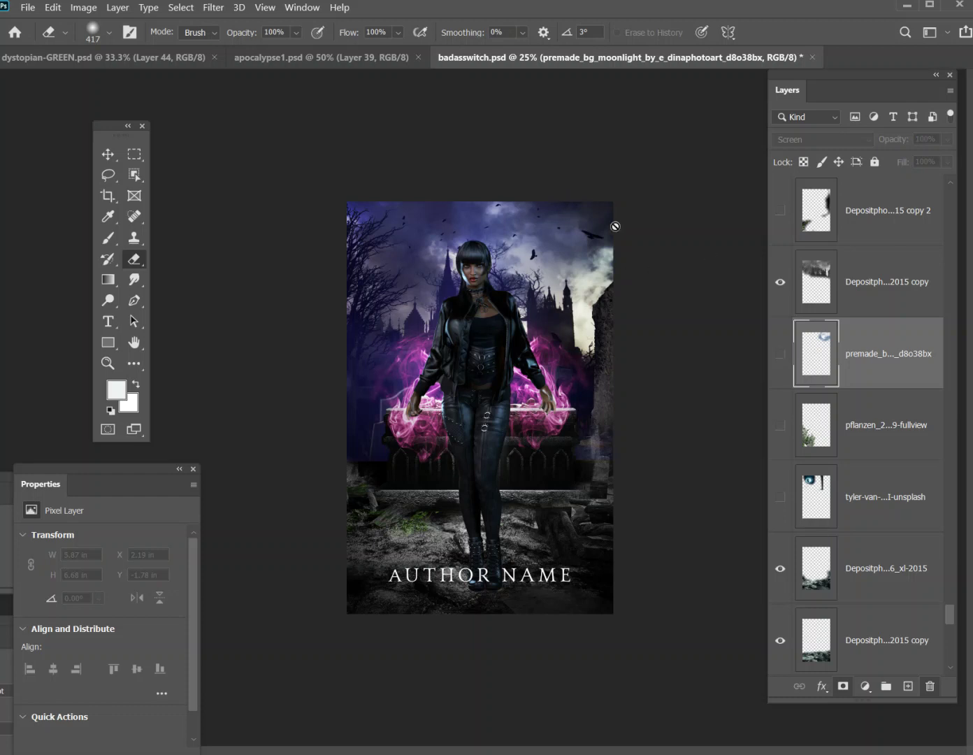
# Show the moonlight layer (premade_b…_d8o38bx) again and switch to the Move tool.
pyautogui.click(781, 354)
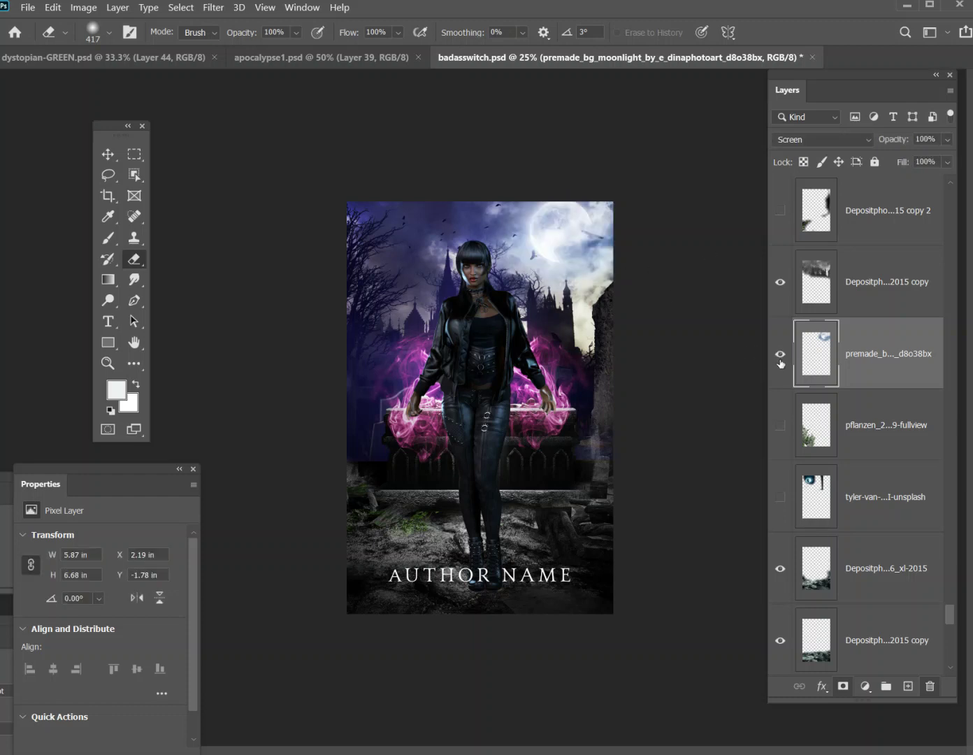
pyautogui.click(107, 153)
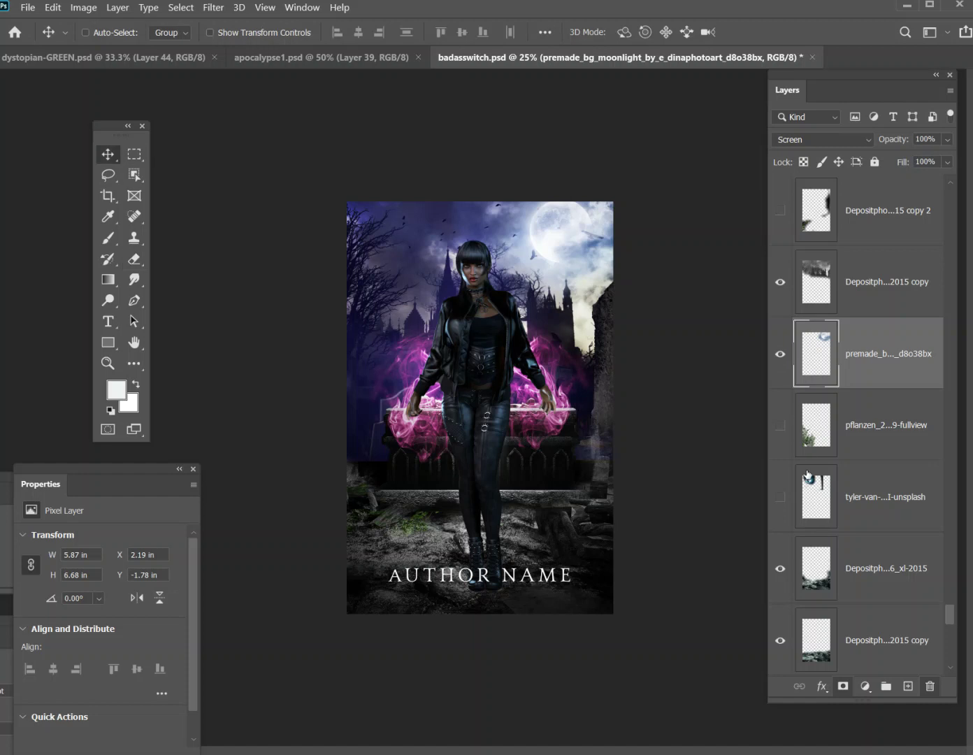
pyautogui.scroll(-5, 844, 497)
pyautogui.scroll(8, 844, 497)
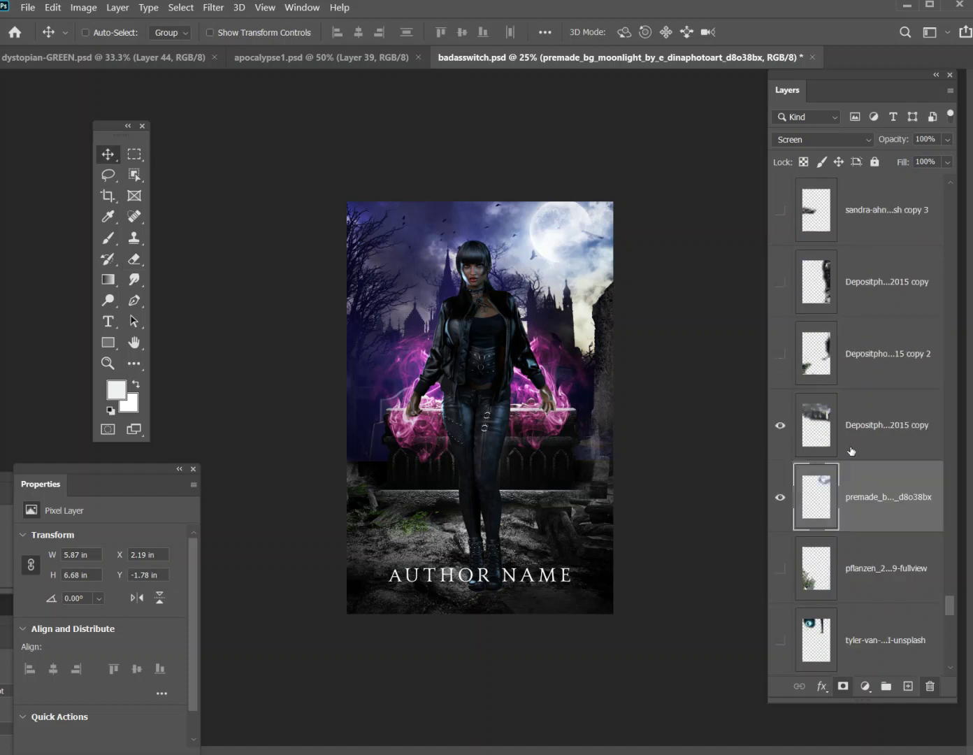
# Select the visible witch layer, Layer 39 copy, and flip it horizontally.
pyautogui.scroll(10, 852, 448)
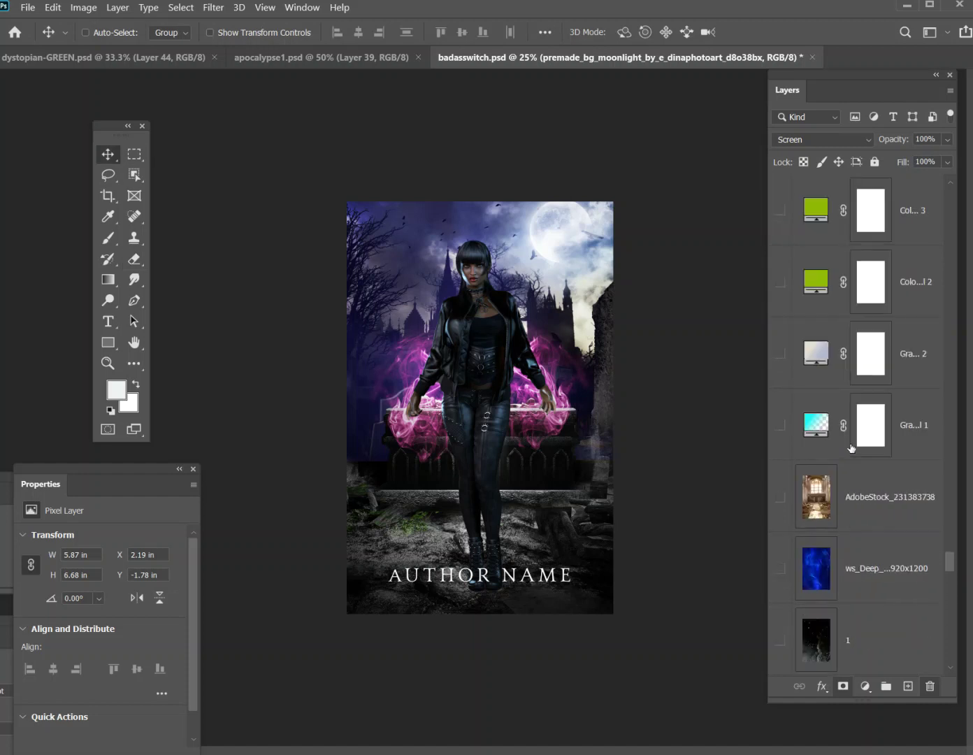
pyautogui.scroll(10, 827, 385)
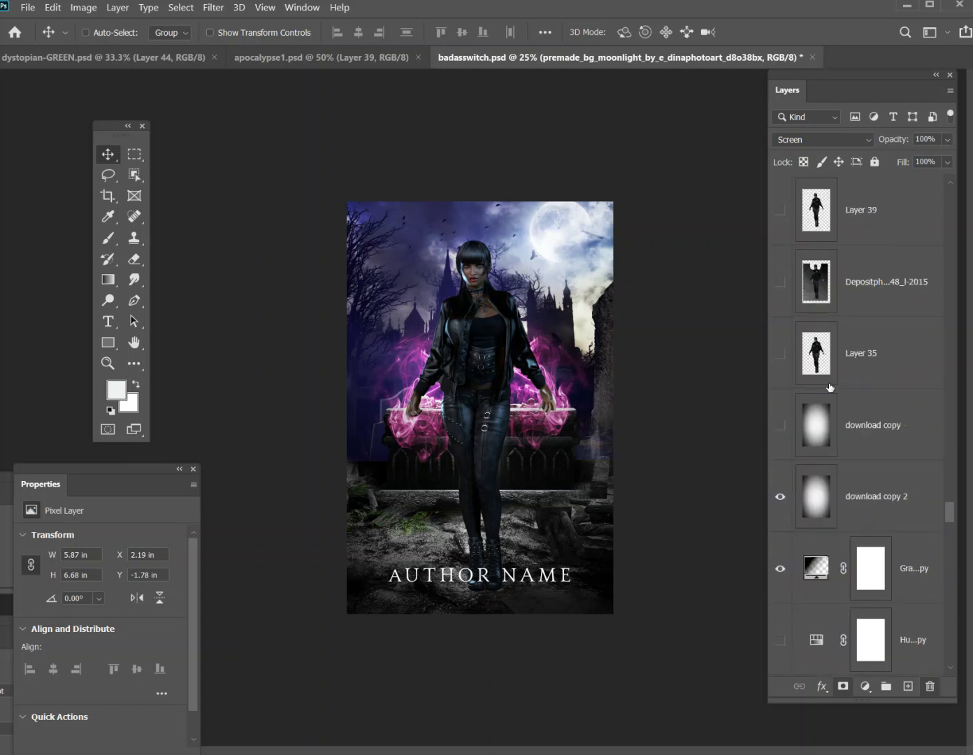
pyautogui.click(846, 338)
pyautogui.scroll(2, 849, 361)
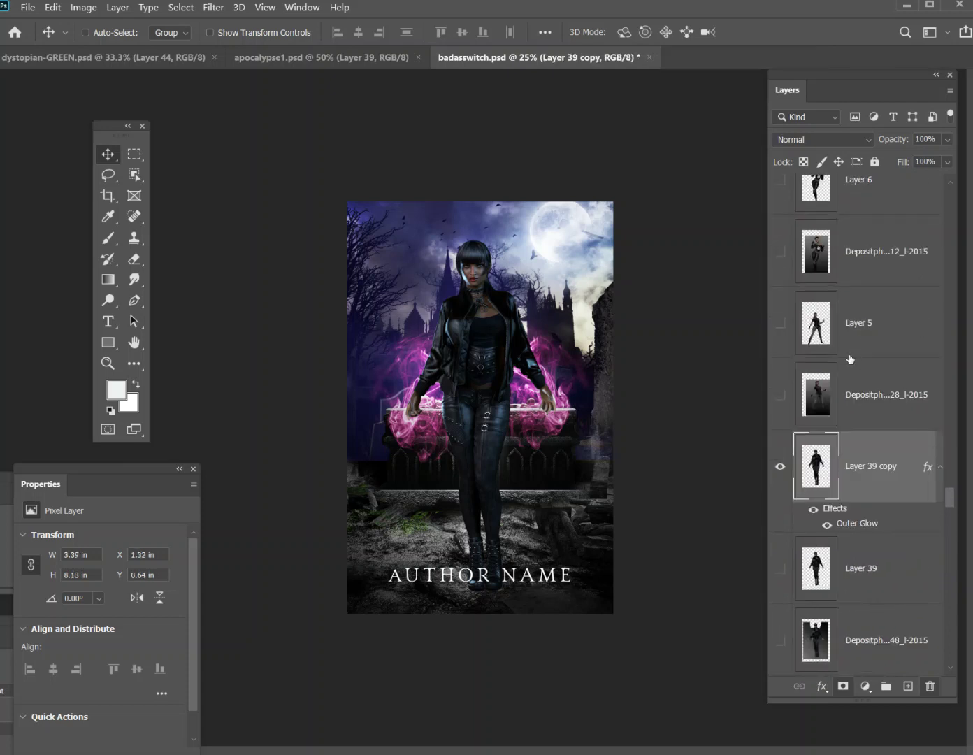
pyautogui.click(57, 10)
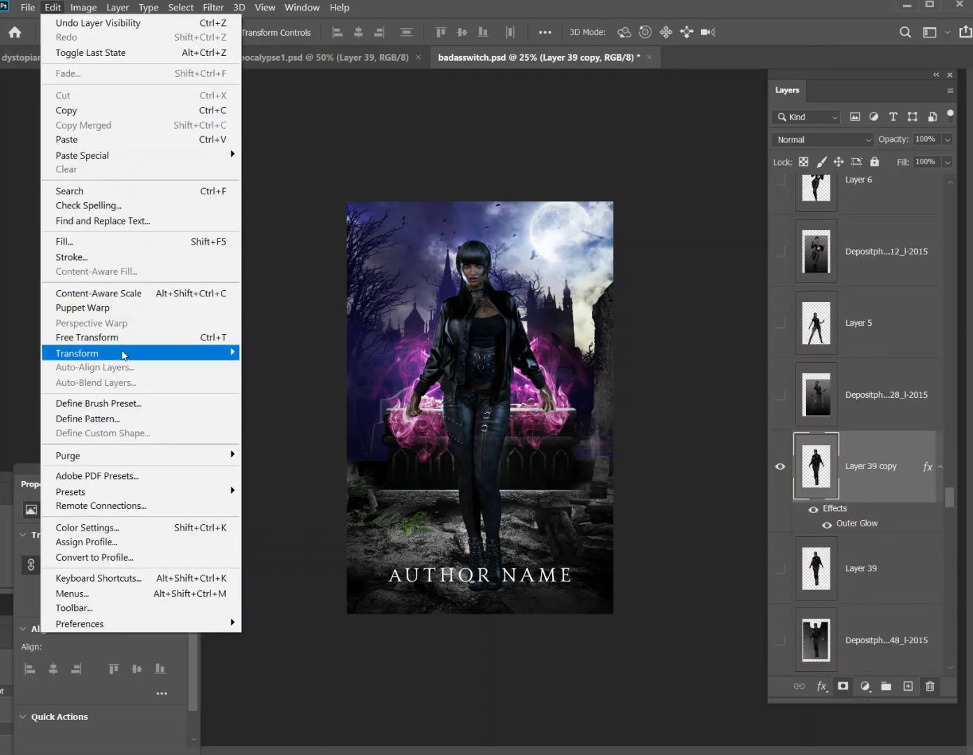
pyautogui.moveTo(120, 354)
pyautogui.click(322, 586)
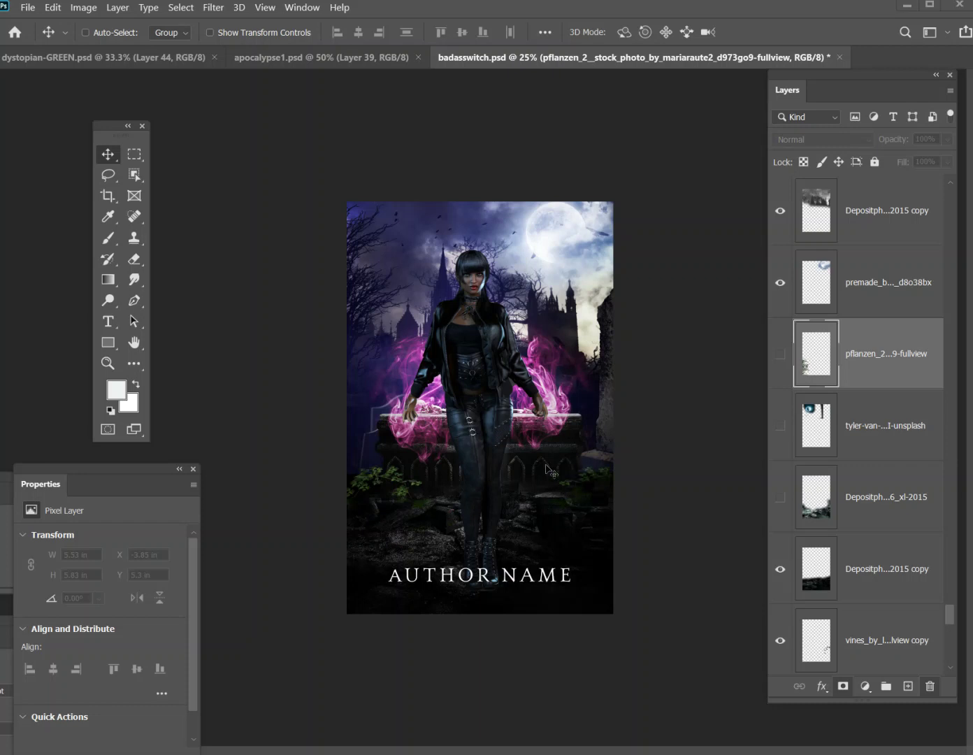
pyautogui.scroll(1, 843, 503)
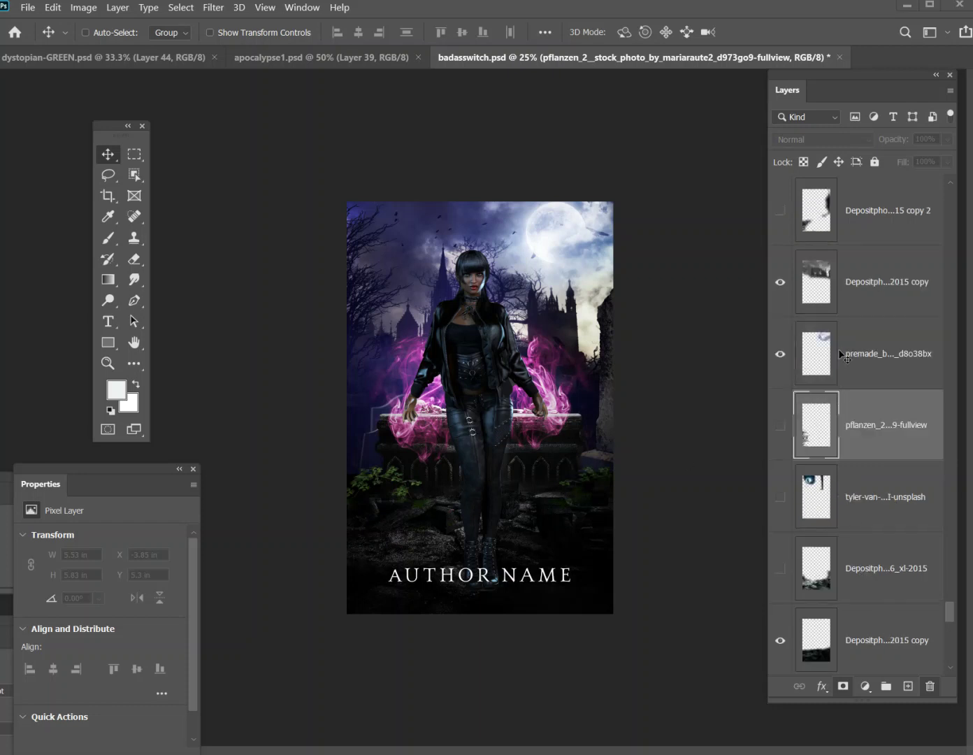
pyautogui.scroll(1, 844, 356)
pyautogui.scroll(15, 849, 425)
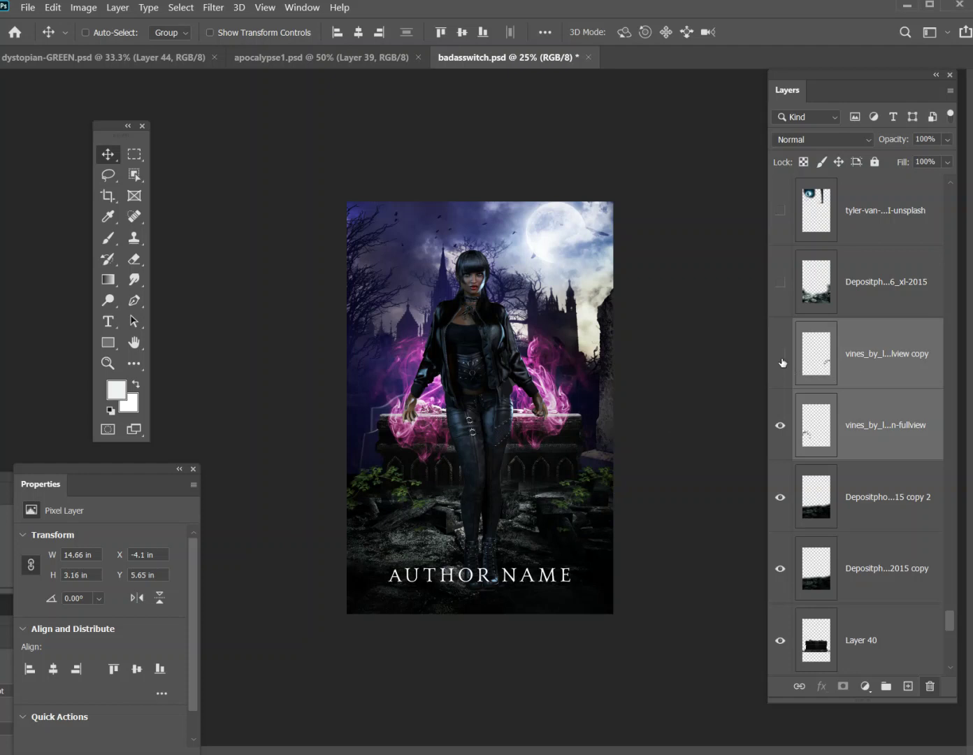
# Toggle the vines copy's visibility to check it and merge the two vines layers into one.
pyautogui.click(781, 358)
pyautogui.click(781, 360)
pyautogui.click(83, 8)
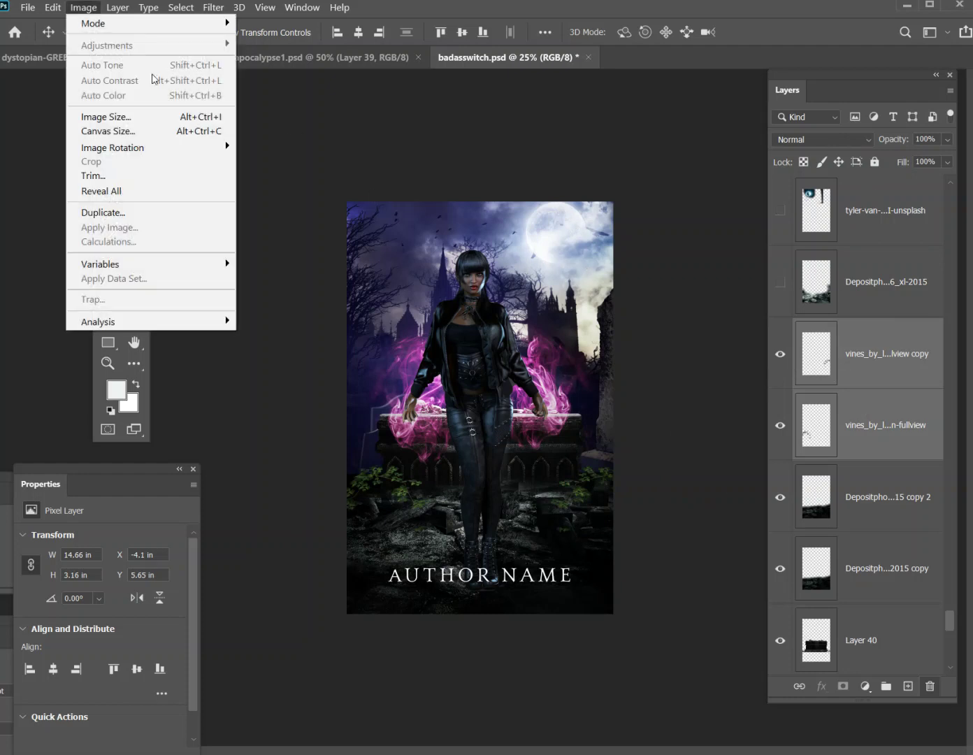
pyautogui.click(607, 348)
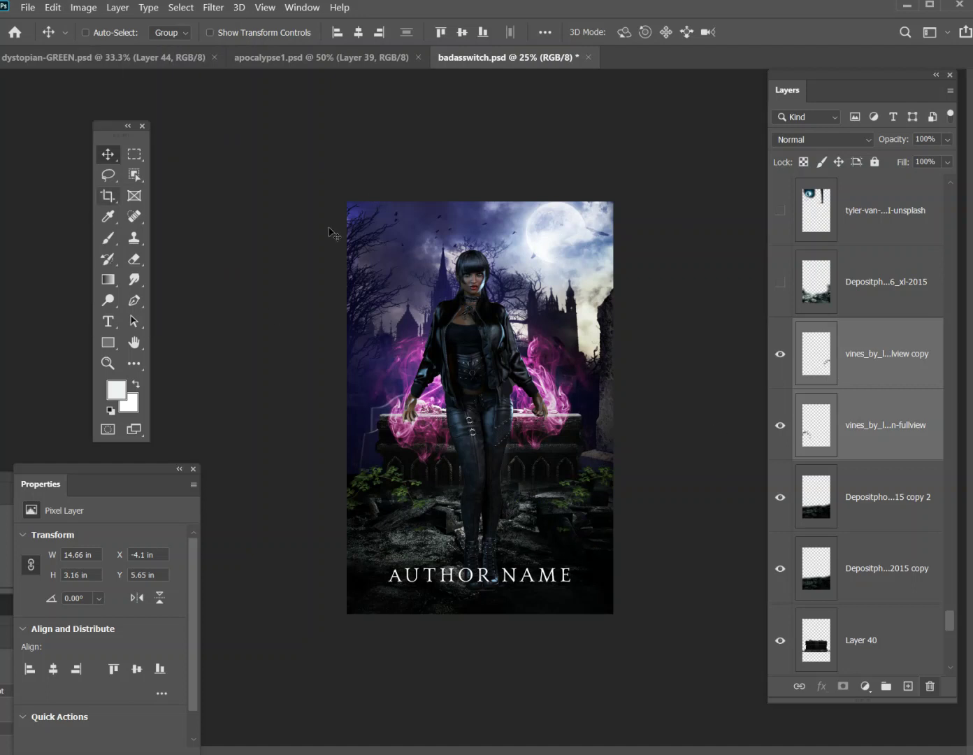
pyautogui.rightClick(878, 439)
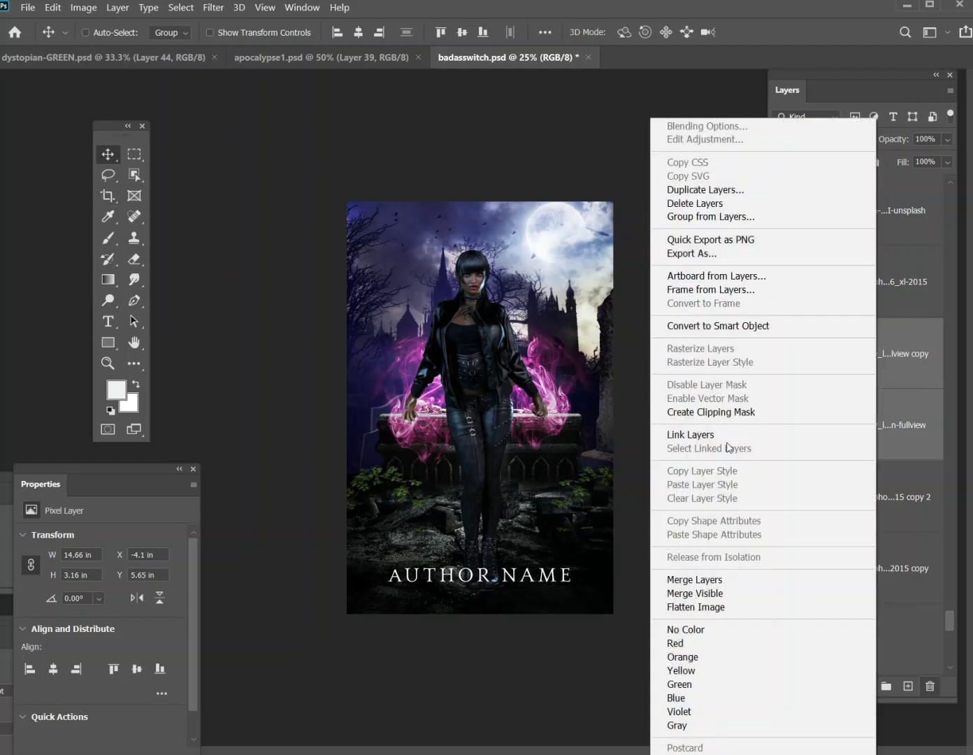
pyautogui.click(695, 579)
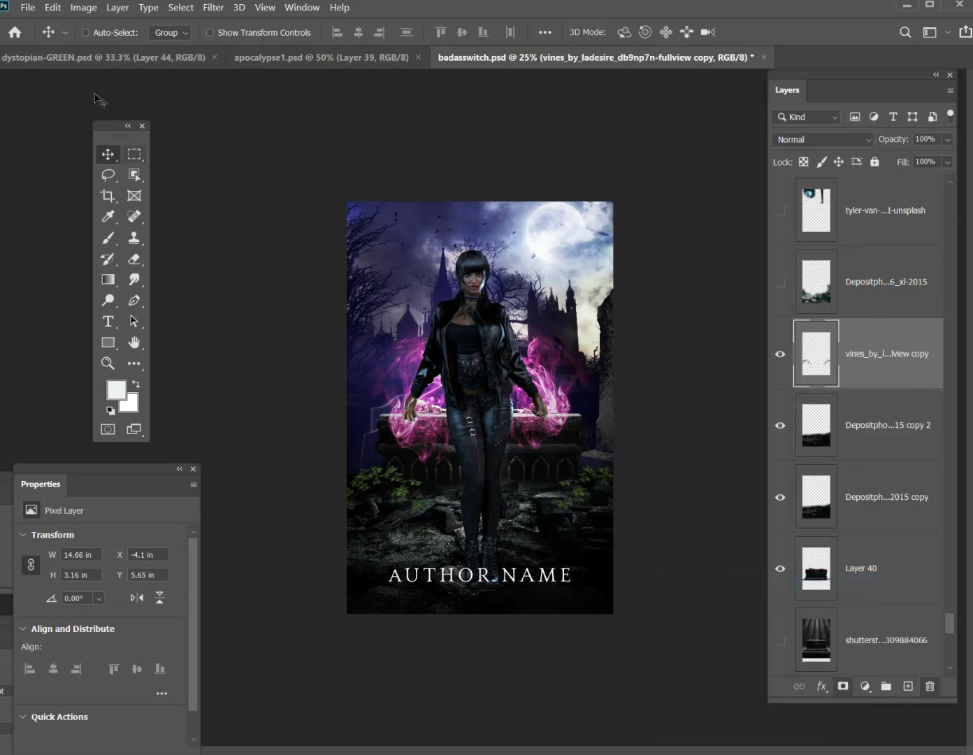
# Tone down the green of the merged vines layer with a Hue/Saturation adjustment.
pyautogui.click(82, 7)
pyautogui.moveTo(106, 46)
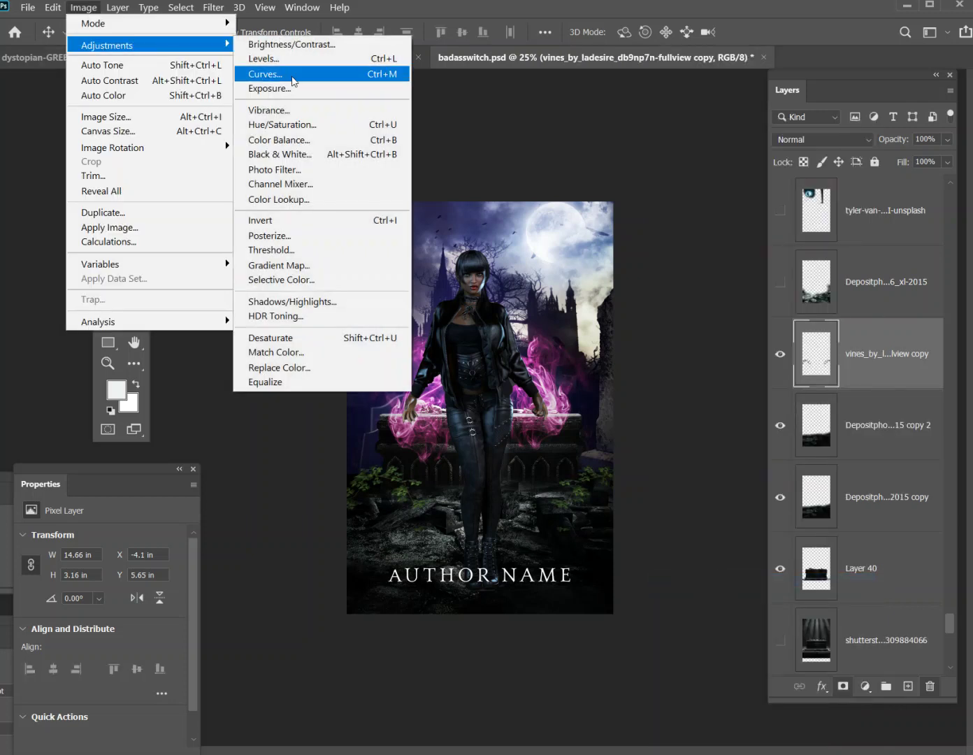
pyautogui.click(300, 125)
pyautogui.moveTo(102, 266); pyautogui.dragTo(48, 269)
pyautogui.click(273, 140)
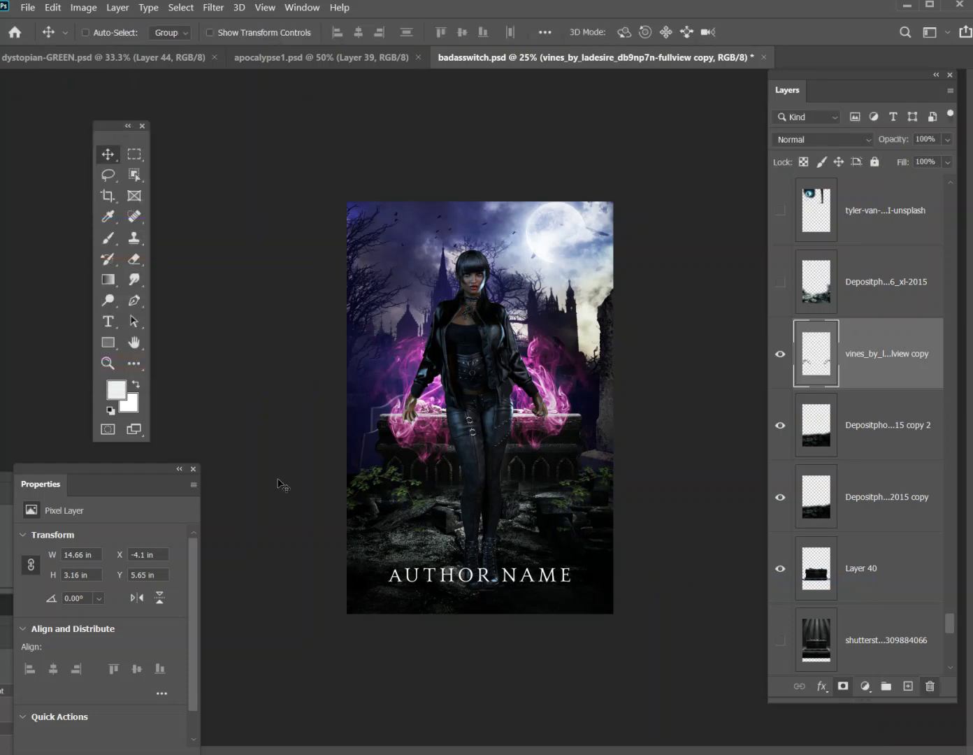
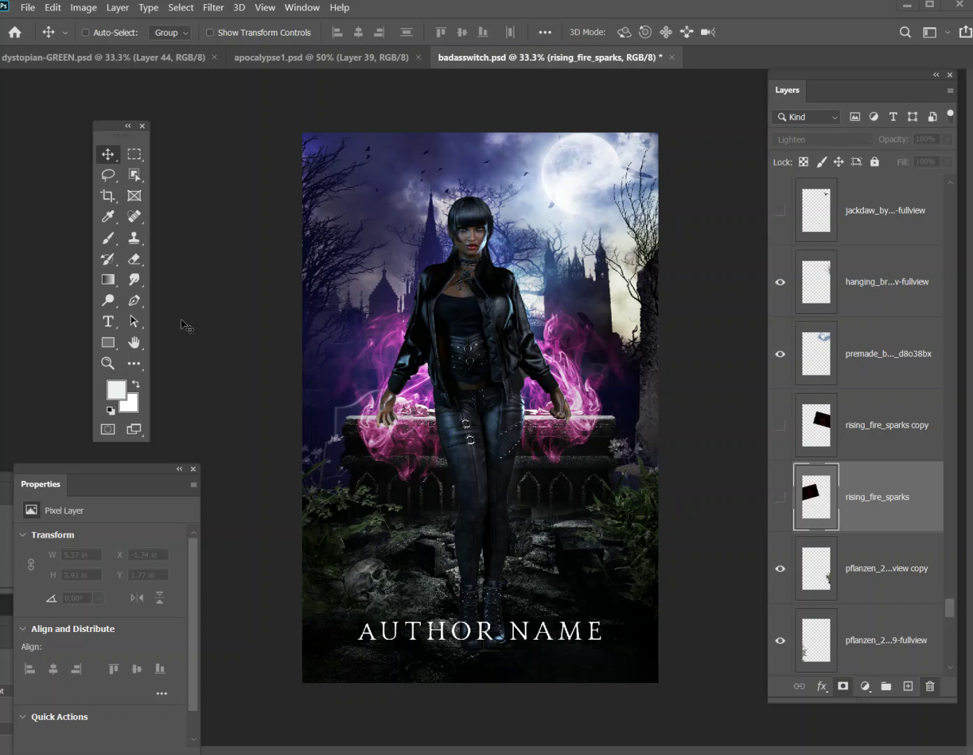
# Add a new empty layer for brush painting and place it directly above the pink flame layers.
pyautogui.moveTo(107, 240)
pyautogui.mouseDown()
pyautogui.moveTo(181, 244)
pyautogui.moveTo(192, 234)
pyautogui.mouseUp()
pyautogui.click(907, 686)
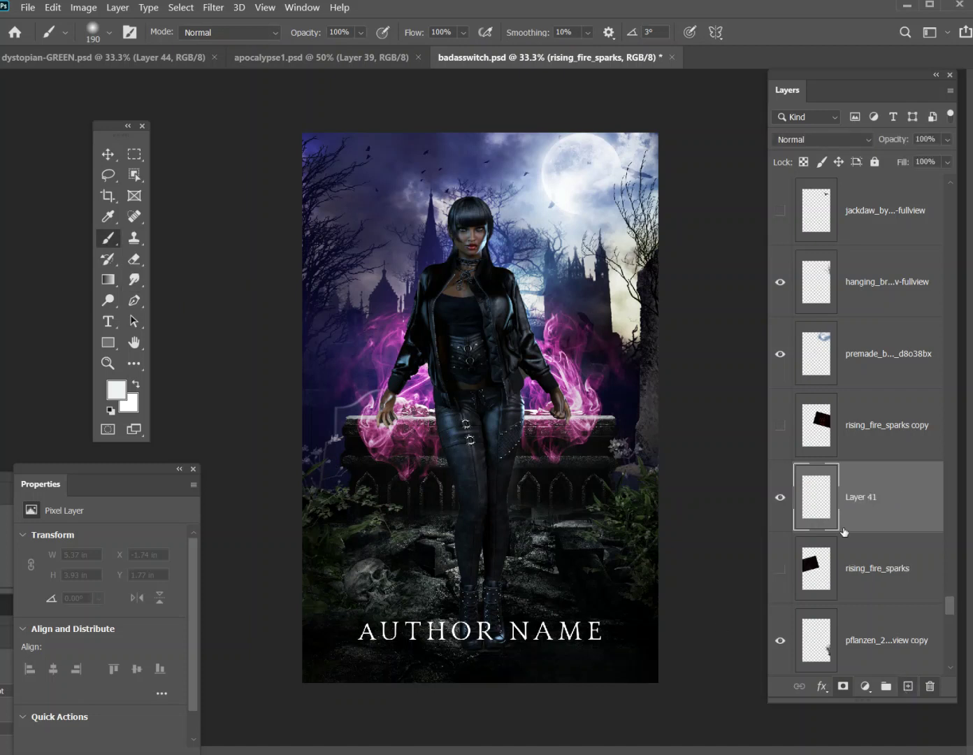
pyautogui.moveTo(884, 497); pyautogui.dragTo(885, 244)
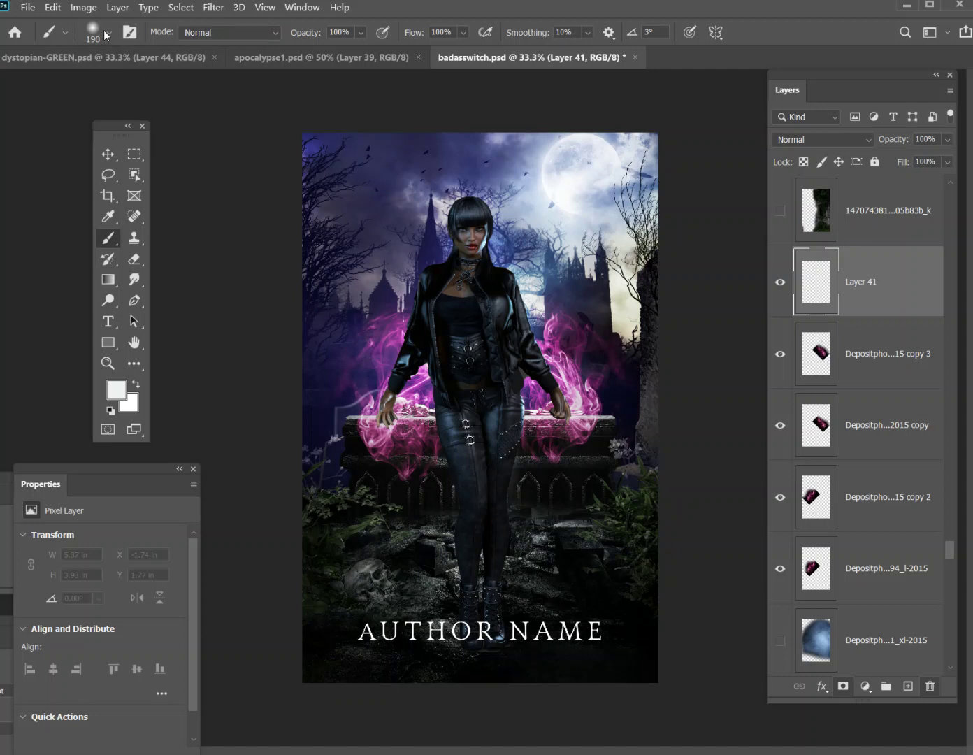
# Sample bright pink from the flames as the foreground colour and set the brush size to 50.
pyautogui.click(117, 392)
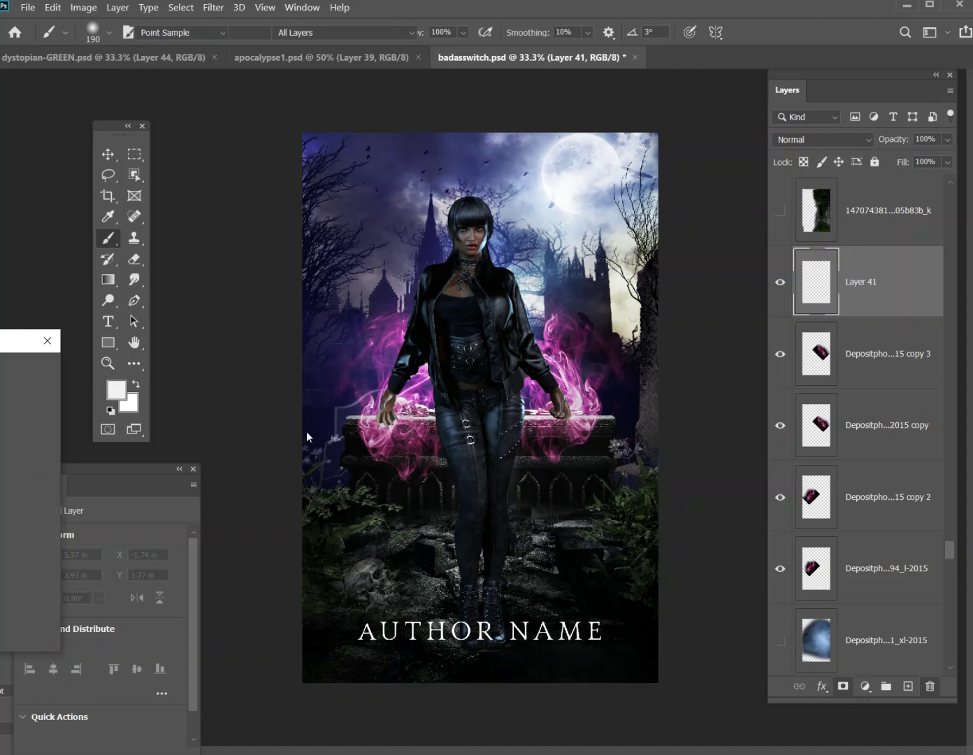
pyautogui.click(356, 428)
pyautogui.click(372, 435)
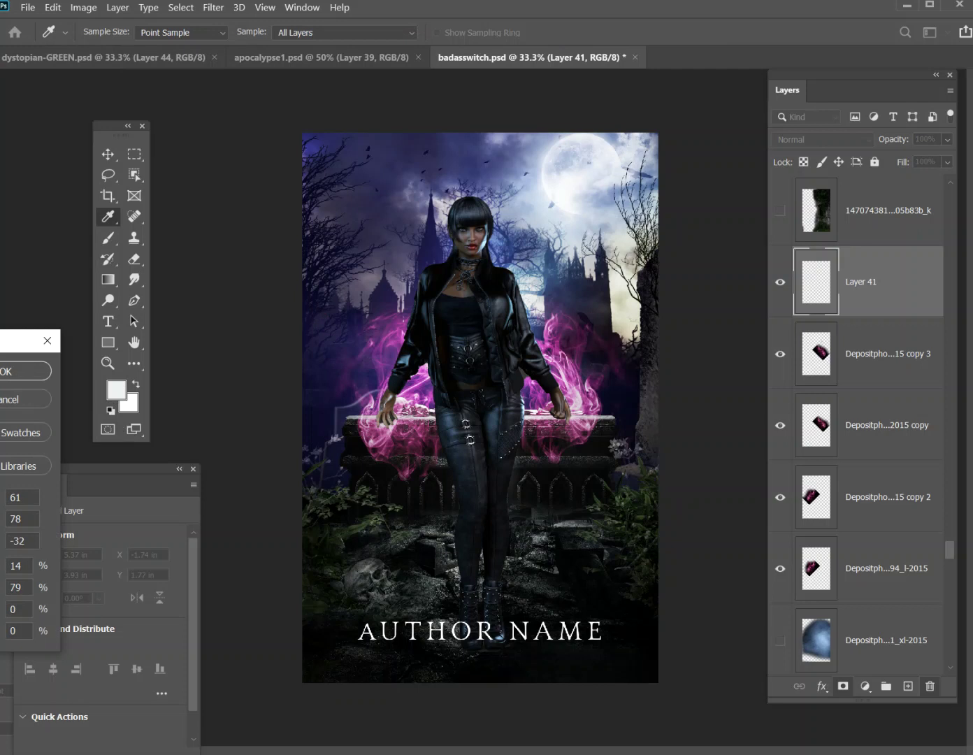
pyautogui.click(22, 371)
pyautogui.click(108, 239)
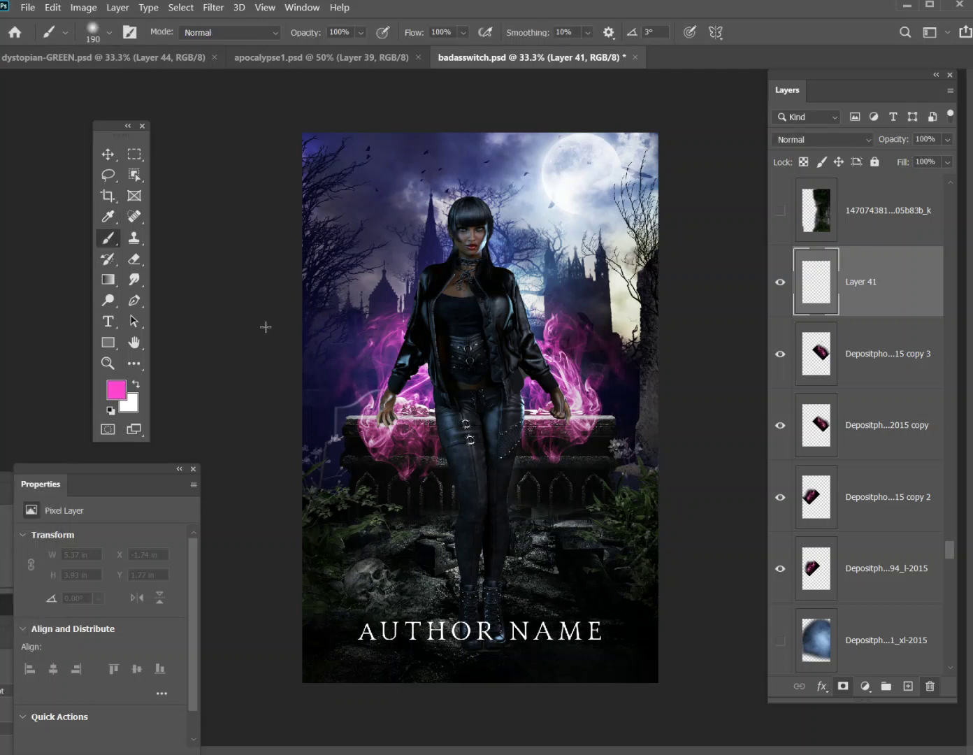
pyautogui.click(108, 32)
pyautogui.click(109, 85)
pyautogui.click(342, 494)
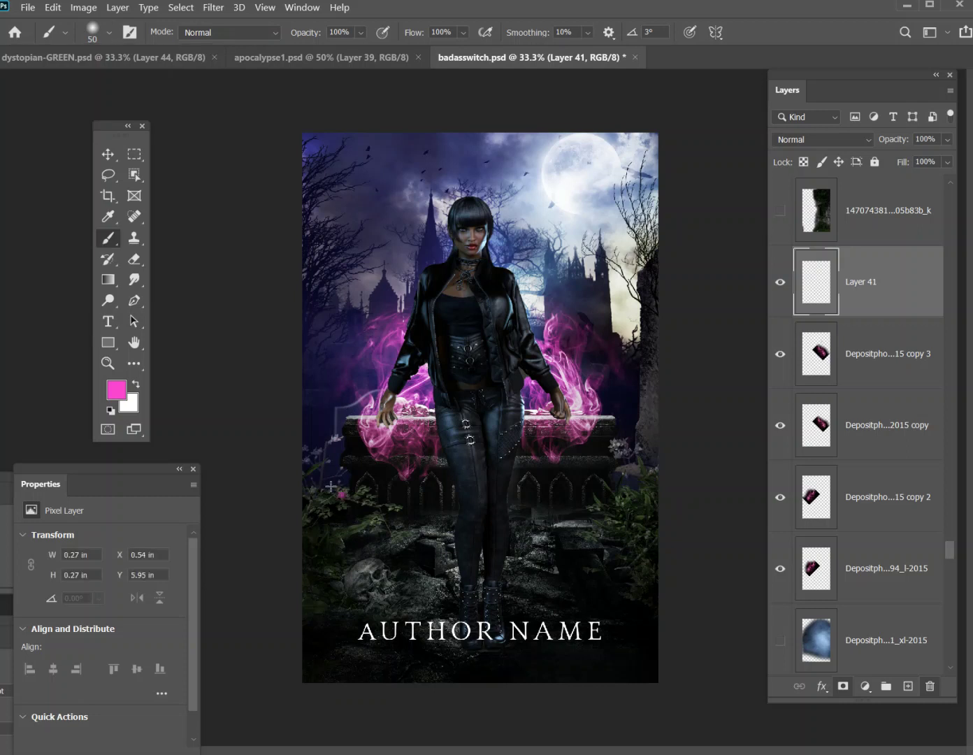
pyautogui.click(53, 8)
pyautogui.click(72, 22)
# Paint small pink dabs over the flowers and foliage on both sides of the altar on Layer 41.
pyautogui.click(337, 435)
pyautogui.click(322, 457)
pyautogui.click(337, 488)
pyautogui.click(337, 495)
pyautogui.click(329, 510)
pyautogui.click(374, 527)
pyautogui.click(349, 550)
pyautogui.click(613, 496)
pyautogui.click(585, 515)
pyautogui.click(602, 533)
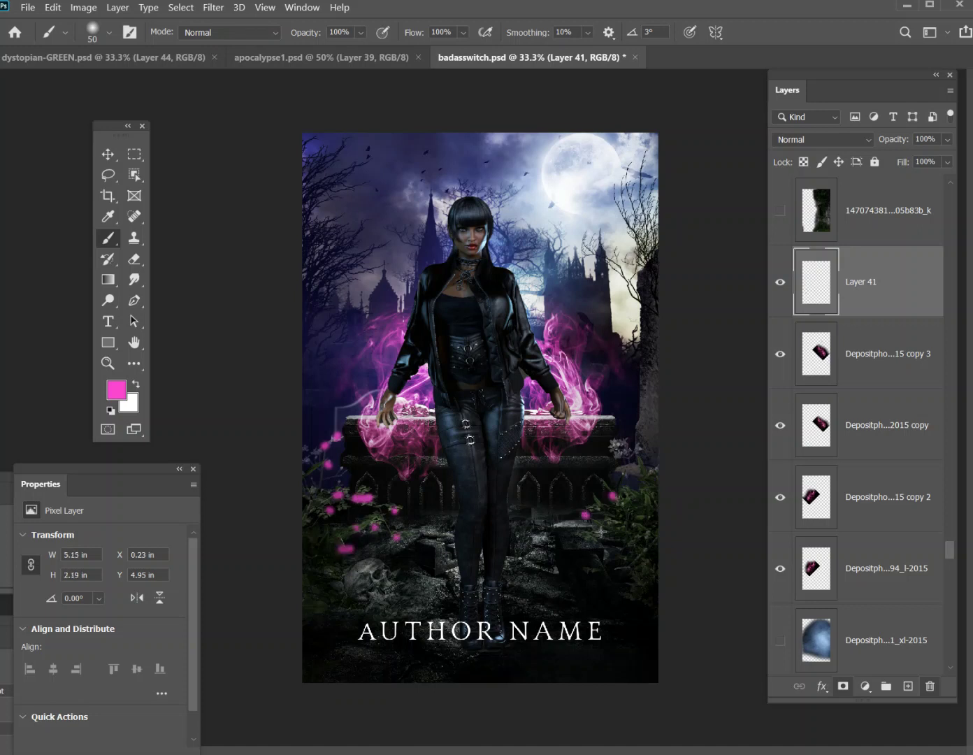
pyautogui.click(624, 456)
pyautogui.click(615, 439)
# Set Layer 41's blend mode to Overlay and toggle its visibility to compare the flower colouring.
pyautogui.click(833, 139)
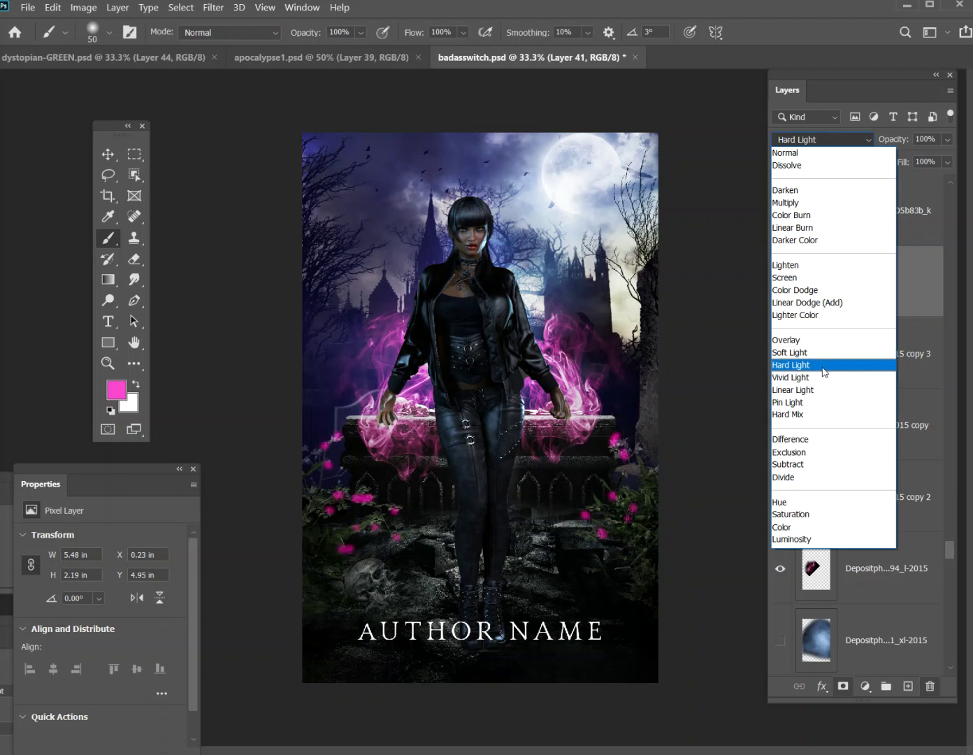
pyautogui.click(821, 341)
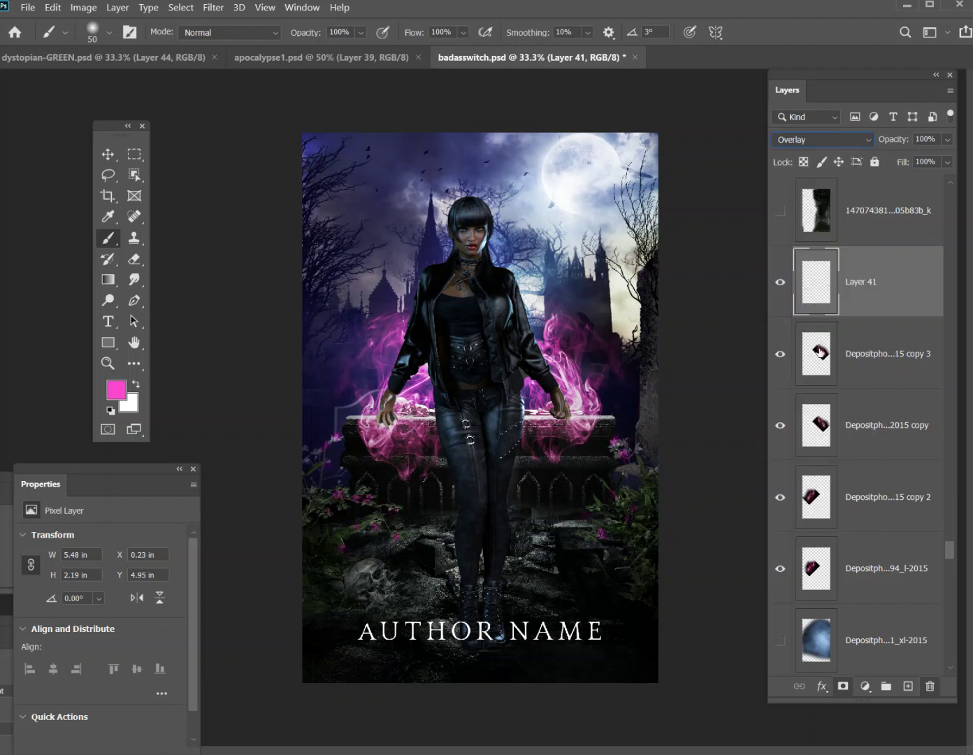
pyautogui.click(780, 282)
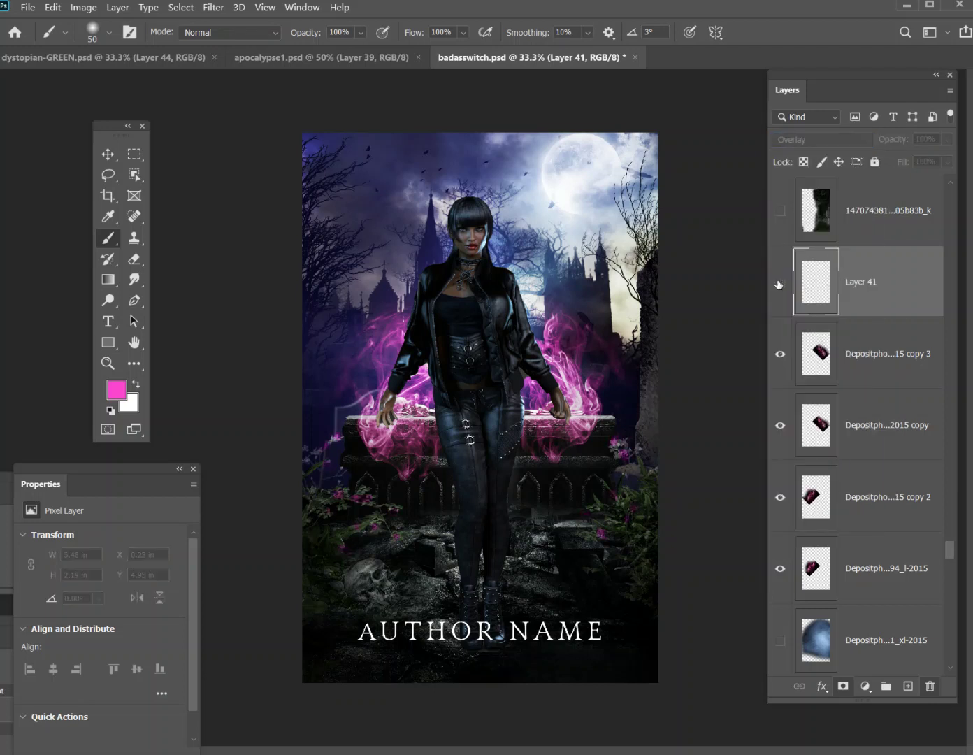
pyautogui.click(779, 282)
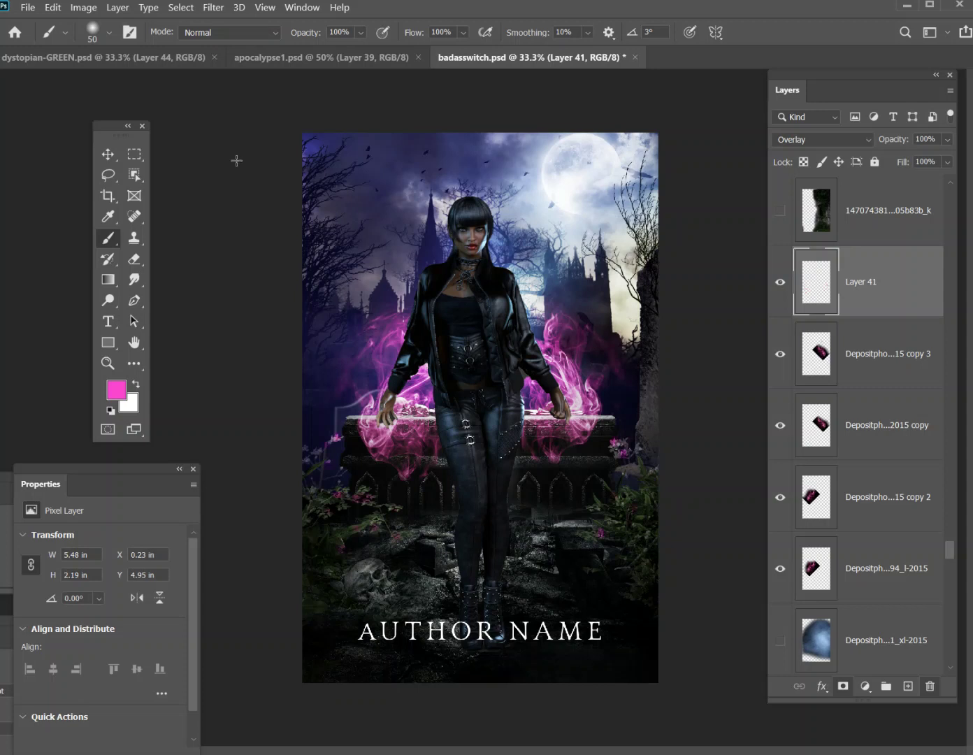
# Apply a Motion Blur to the pink dabs on Layer 41 and check the result through the layer's visibility.
pyautogui.click(84, 7)
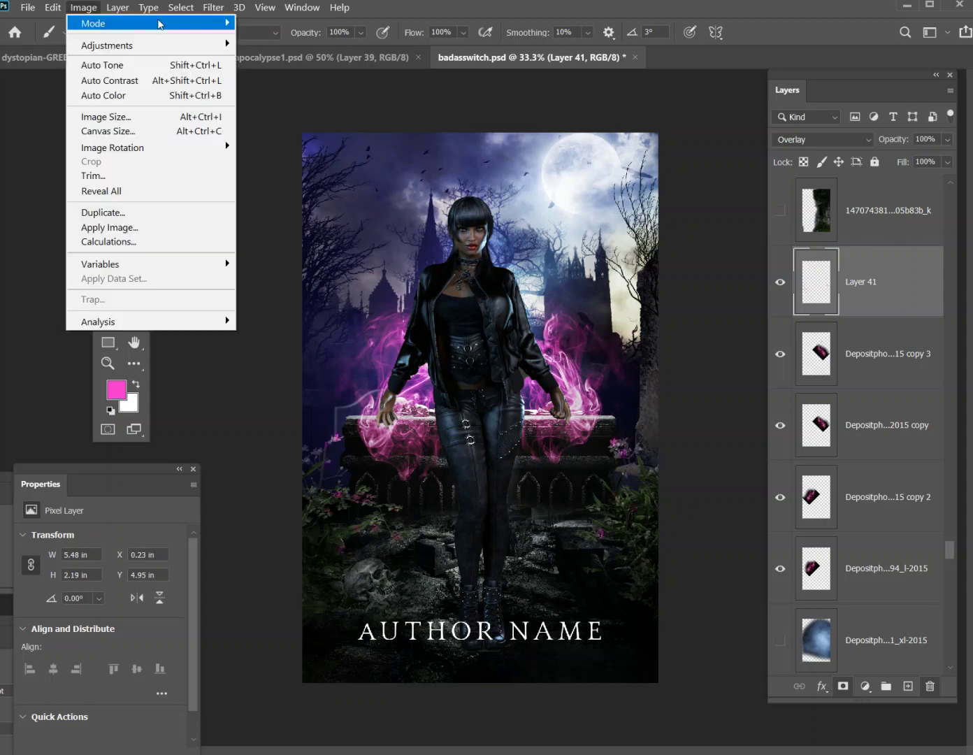
pyautogui.moveTo(161, 20)
pyautogui.moveTo(220, 11)
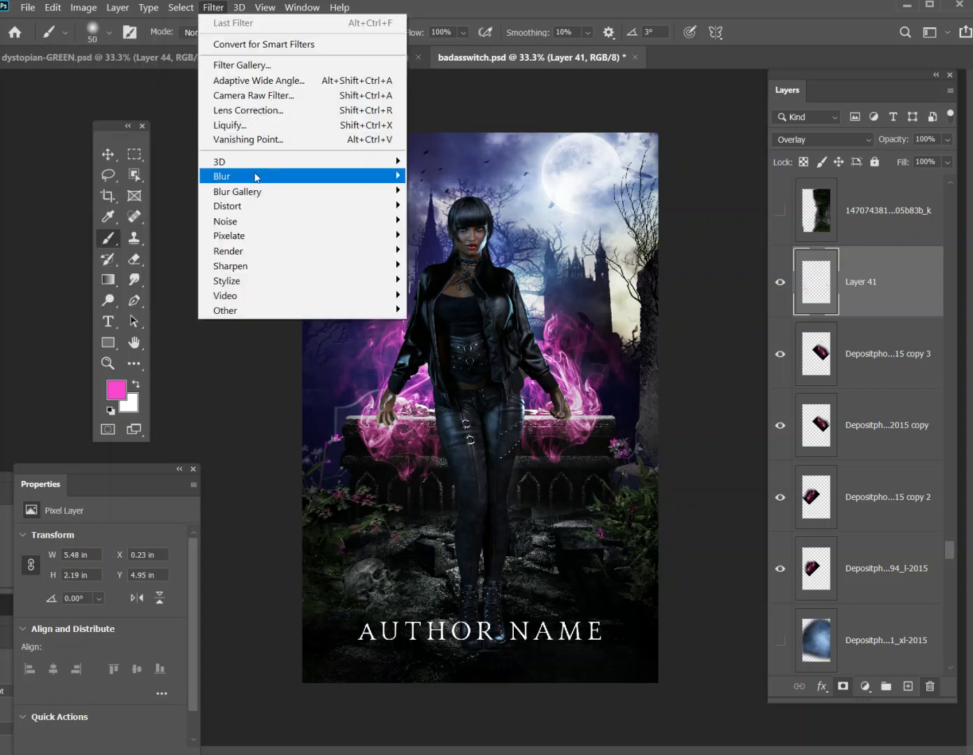
pyautogui.moveTo(312, 174)
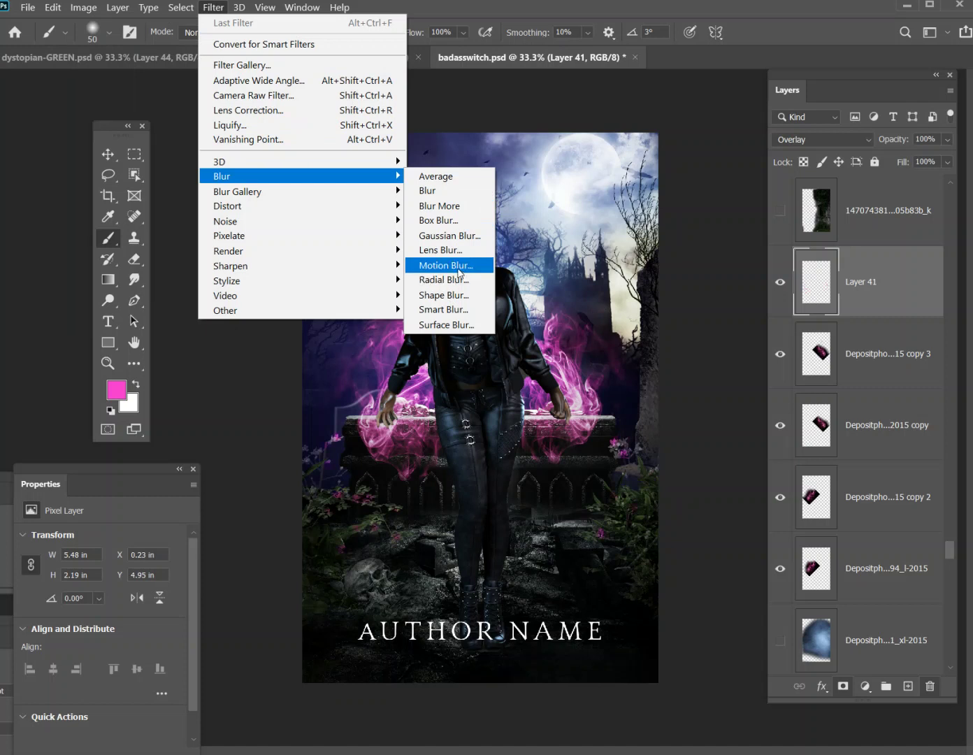
pyautogui.click(453, 265)
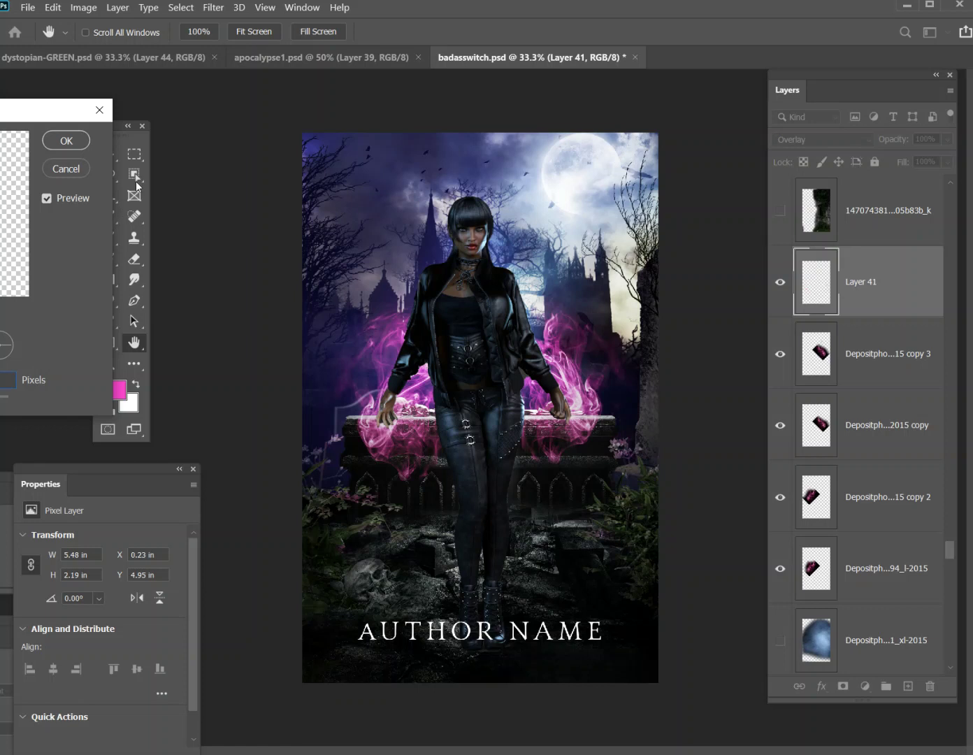
pyautogui.click(66, 141)
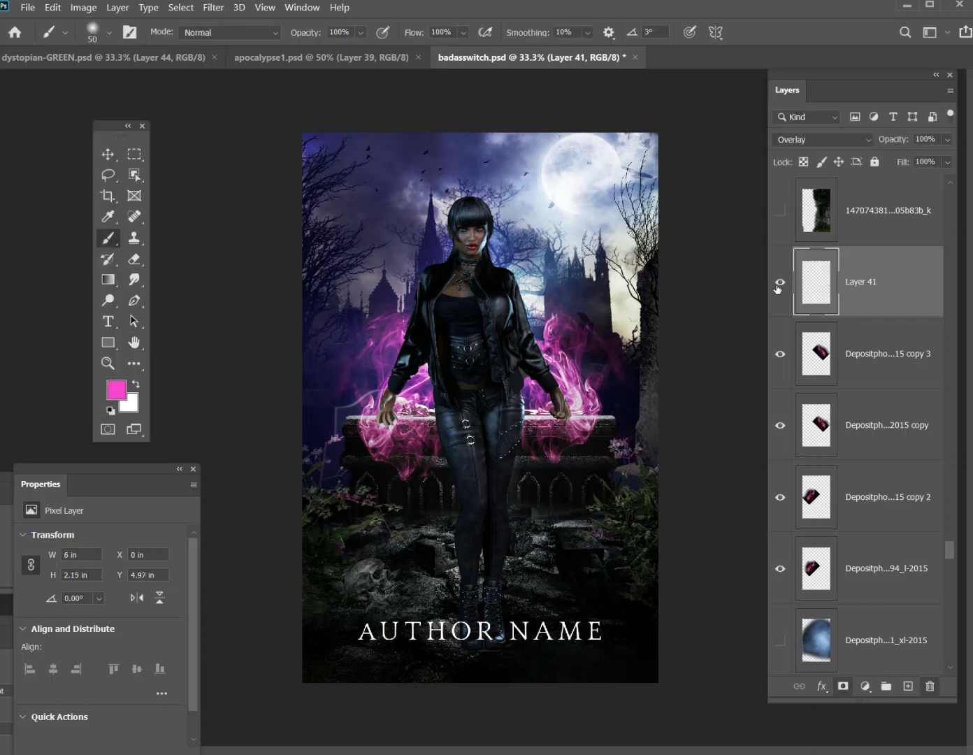
pyautogui.click(779, 284)
# Duplicate the blurred pink dabs layer, Layer 41.
pyautogui.rightClick(874, 281)
pyautogui.click(713, 196)
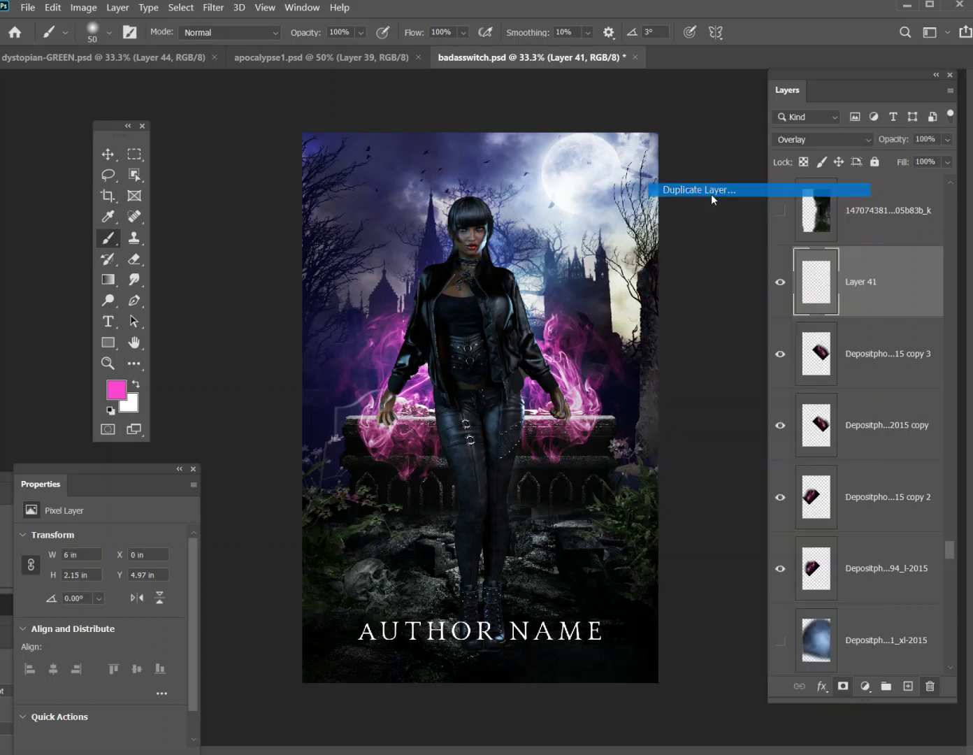
pyautogui.click(186, 290)
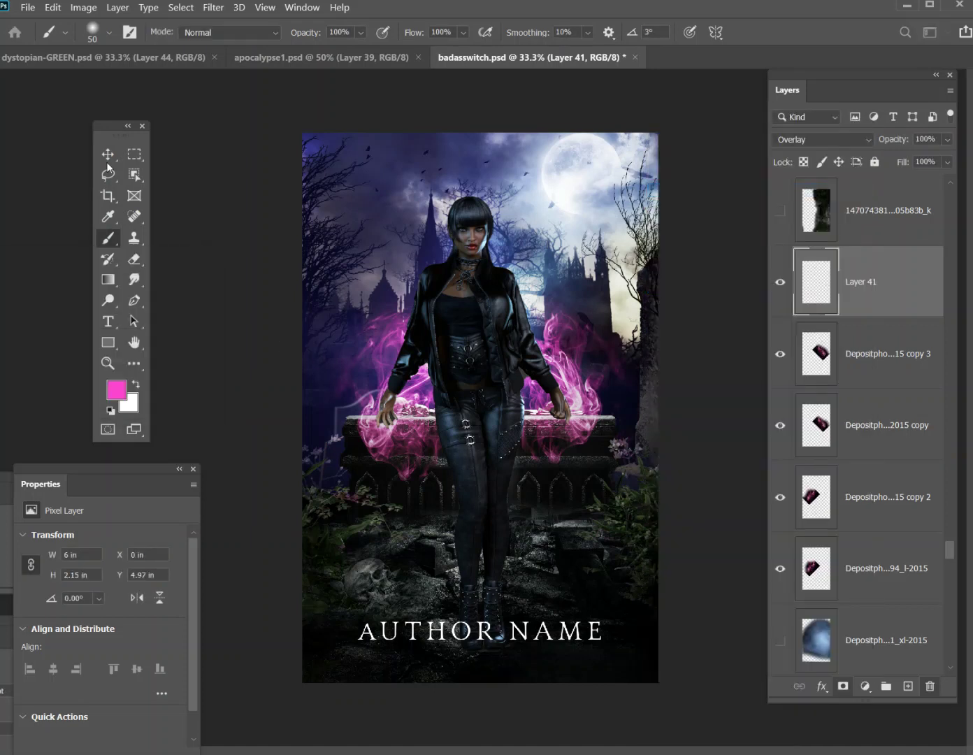
# Shift Layer 41 copy up and slightly left over the foliage, to about X -0.11 in and Y 4.71 in.
pyautogui.click(109, 154)
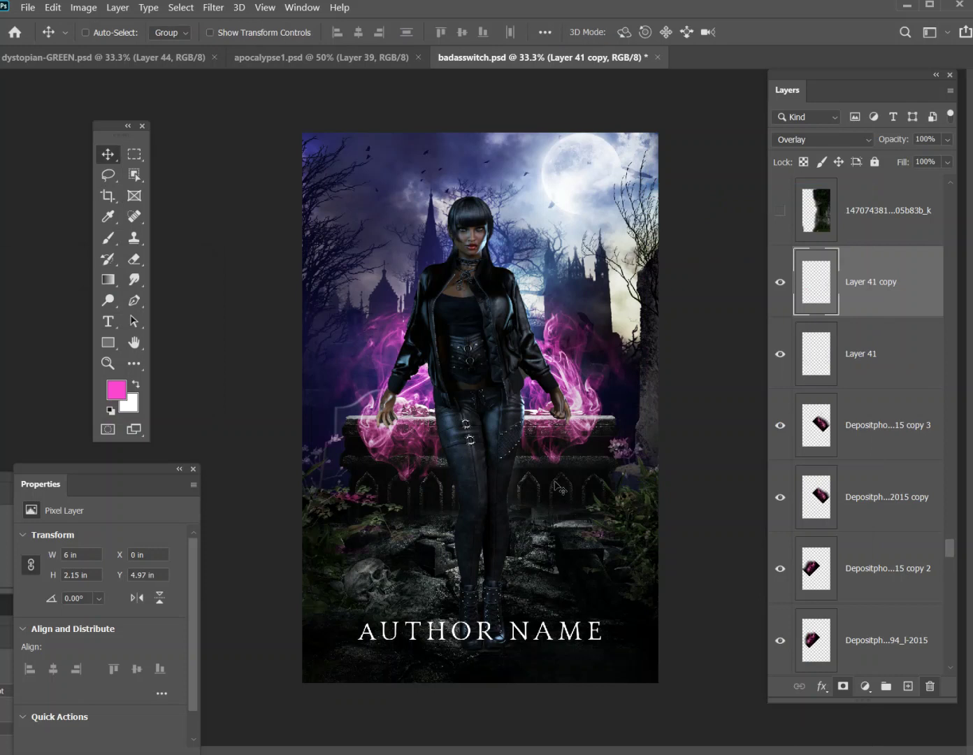
pyautogui.moveTo(630, 538); pyautogui.dragTo(606, 517)
pyautogui.click(266, 9)
pyautogui.click(310, 133)
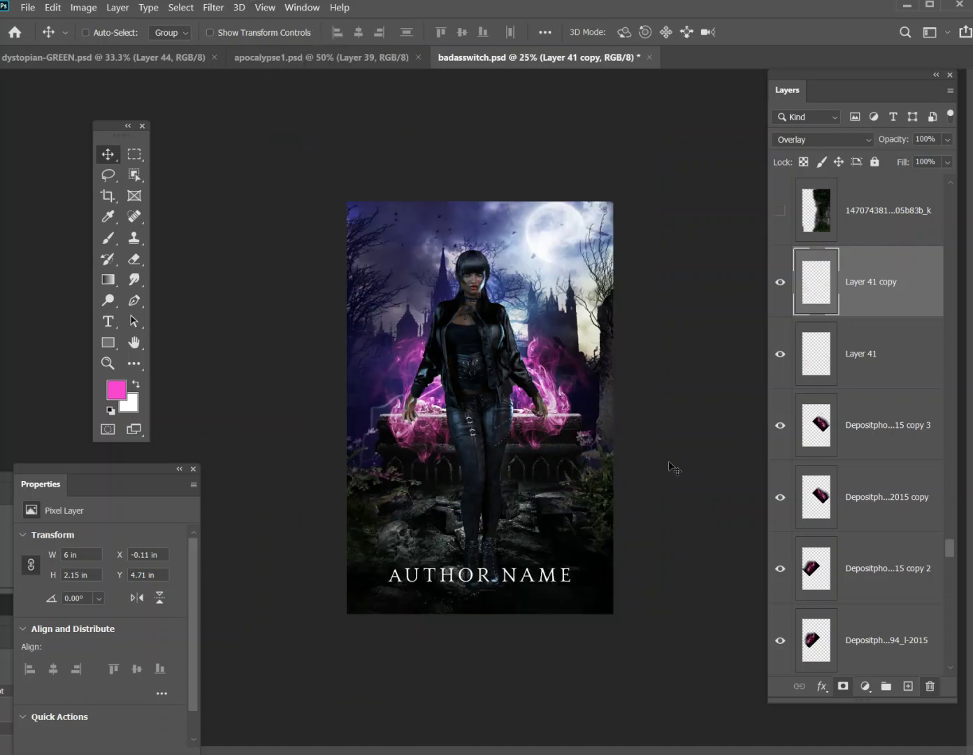
# Check Layer 41's pink tint through the layer's visibility and select that layer.
pyautogui.click(778, 361)
pyautogui.click(860, 363)
pyautogui.click(135, 258)
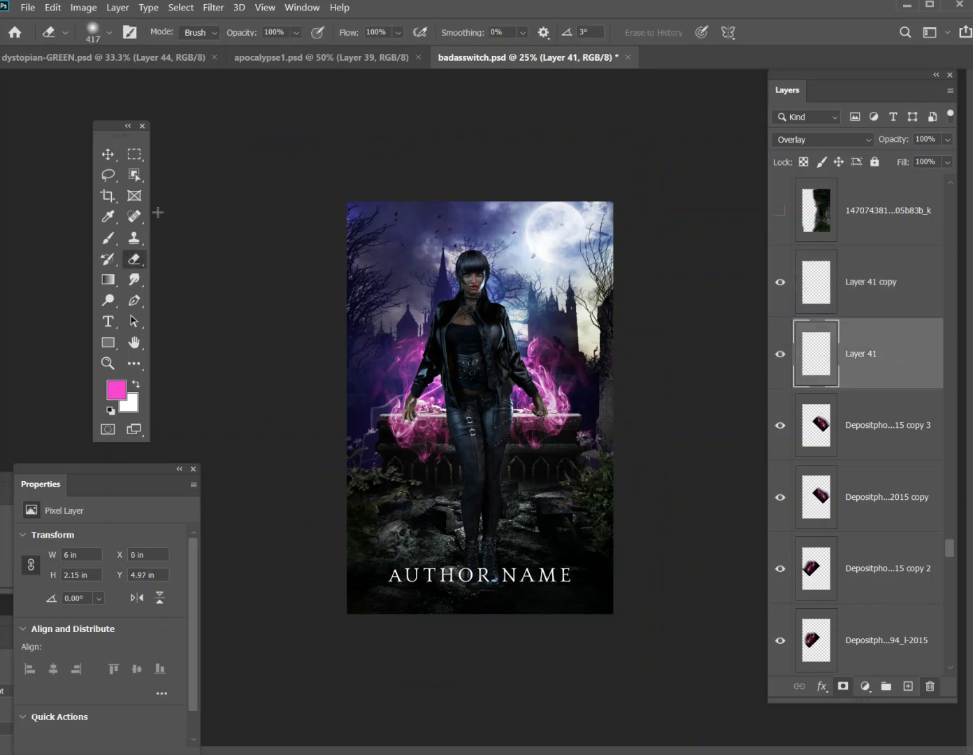
pyautogui.click(108, 155)
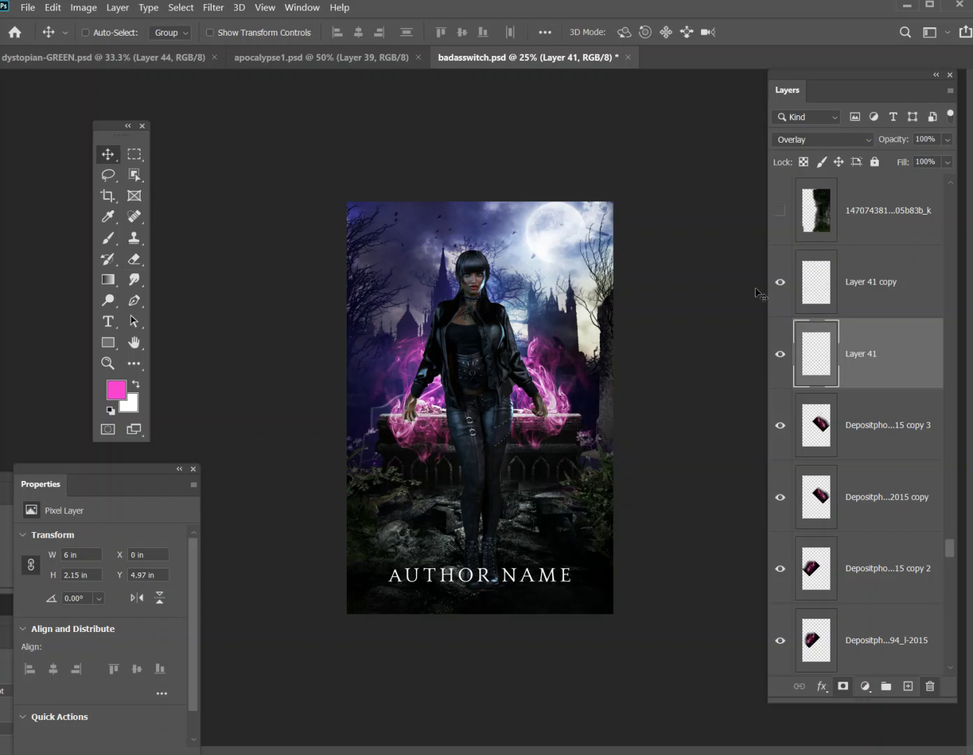
# Compare the blue light layer Depositphotos_12340560_l-2015 through its visibility and reduce its opacity to 85%.
pyautogui.scroll(2, 863, 365)
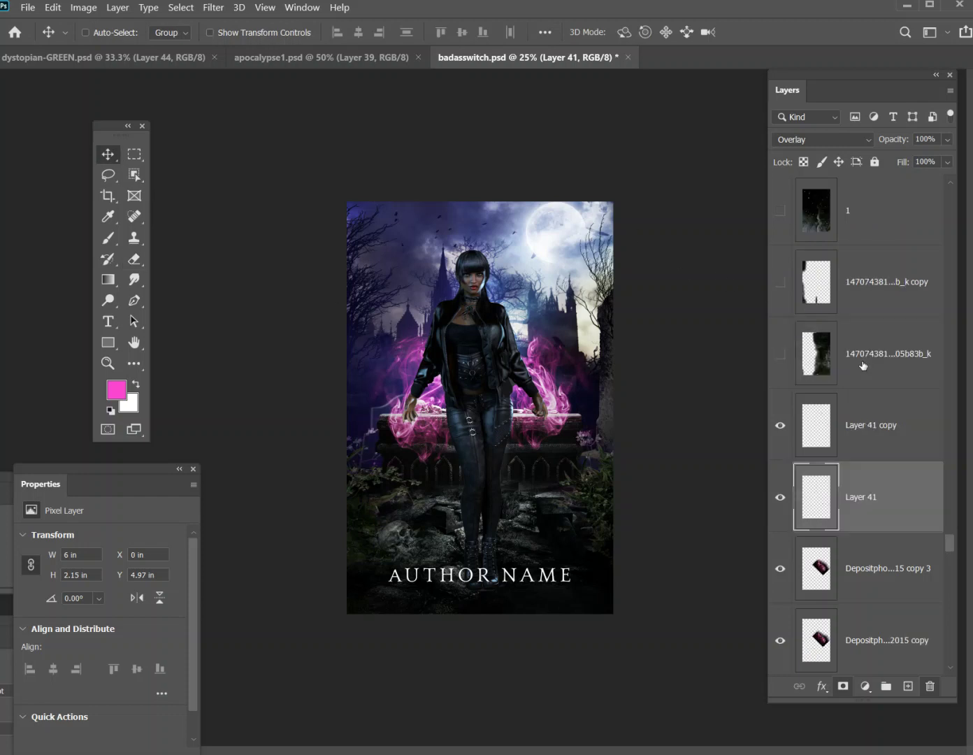
pyautogui.scroll(5, 861, 369)
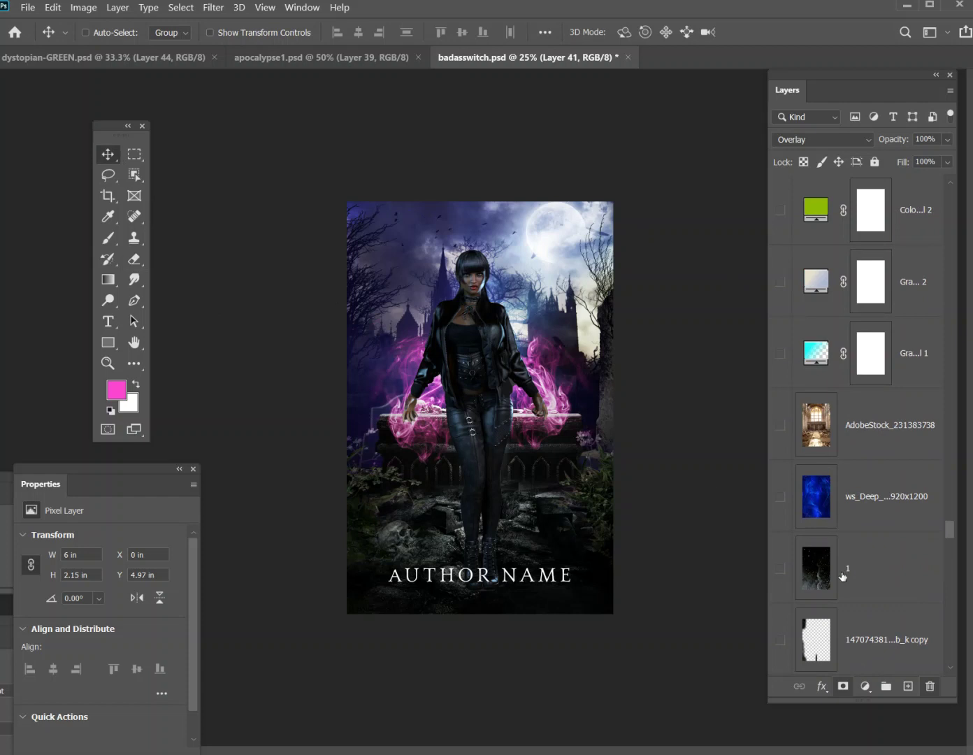
pyautogui.scroll(6, 867, 537)
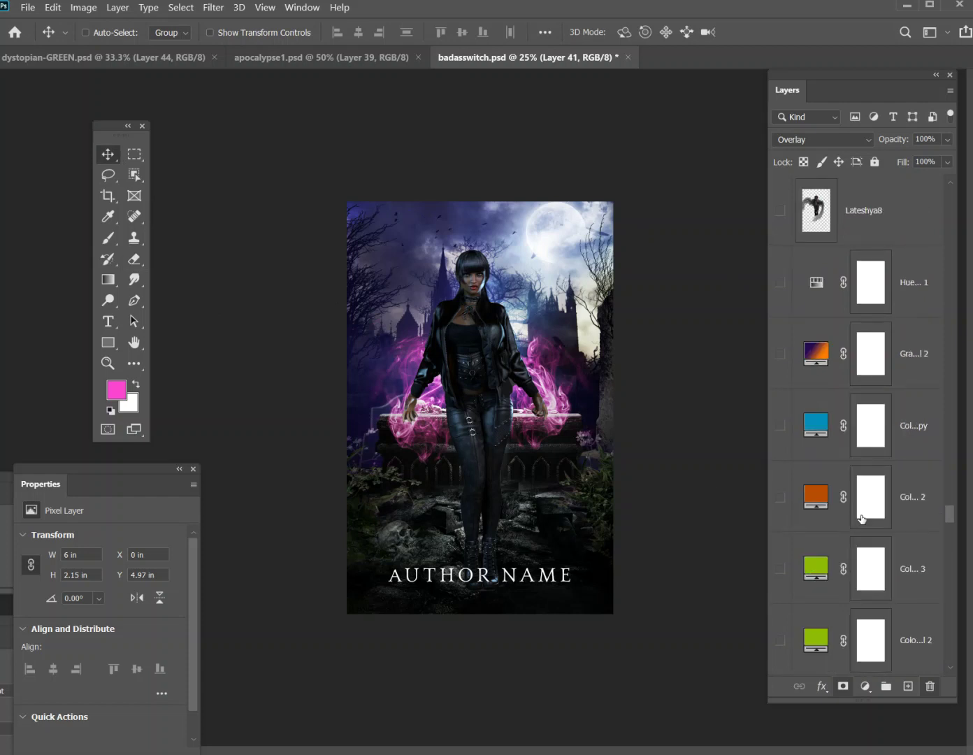
pyautogui.scroll(2, 860, 517)
pyautogui.scroll(-15, 864, 521)
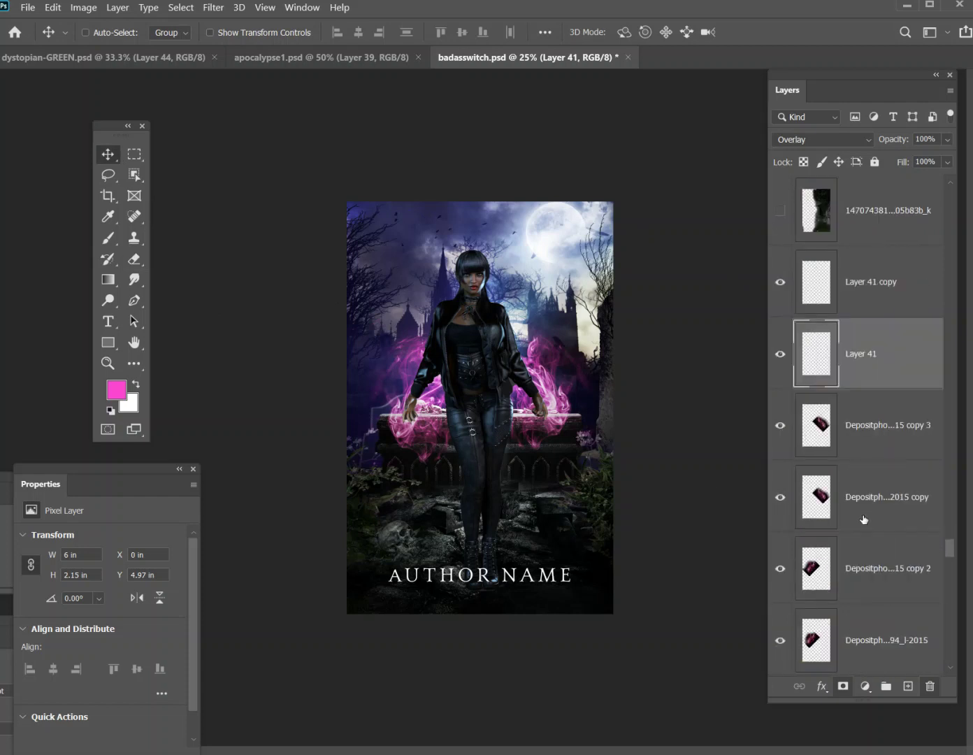
pyautogui.scroll(-6, 865, 523)
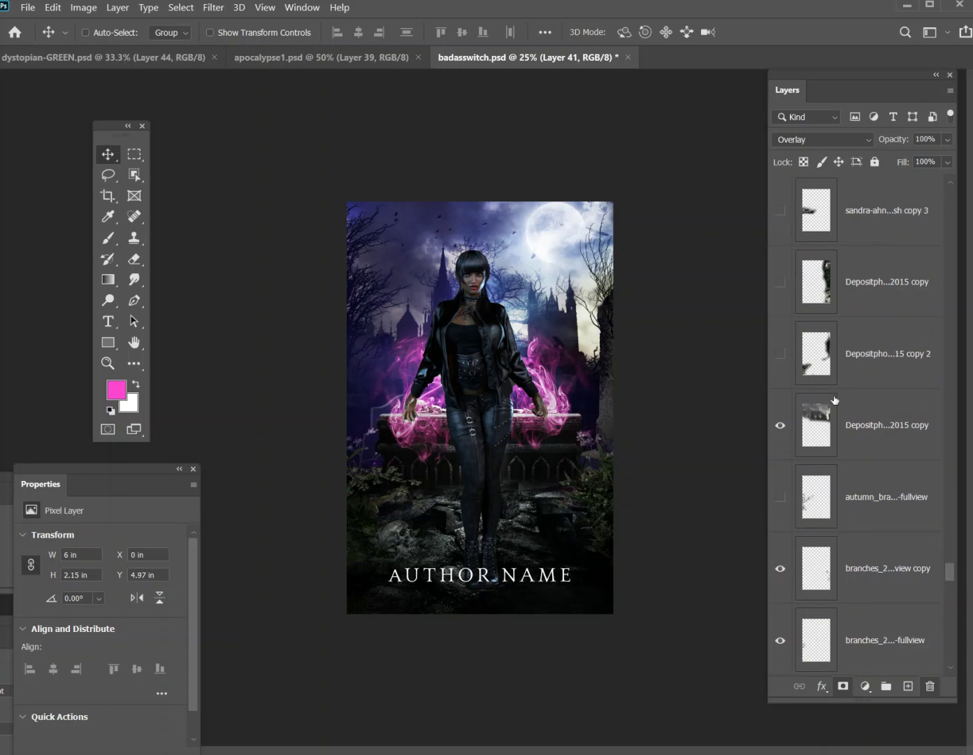
pyautogui.scroll(-5, 835, 399)
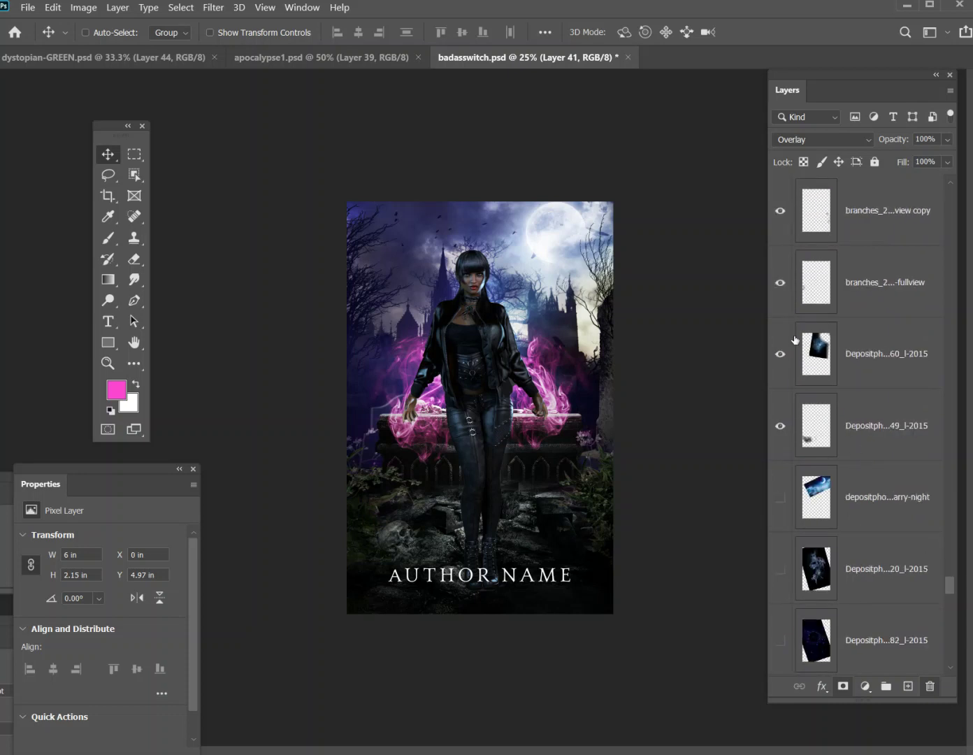
pyautogui.click(782, 355)
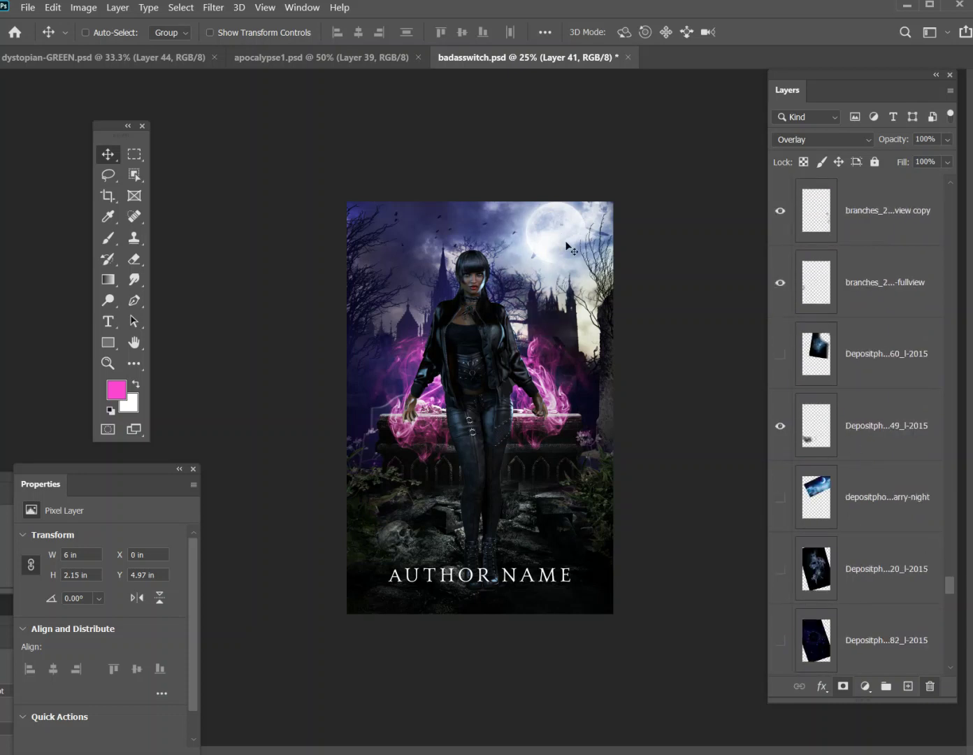
pyautogui.click(797, 364)
pyautogui.click(948, 141)
pyautogui.moveTo(916, 158); pyautogui.dragTo(937, 181)
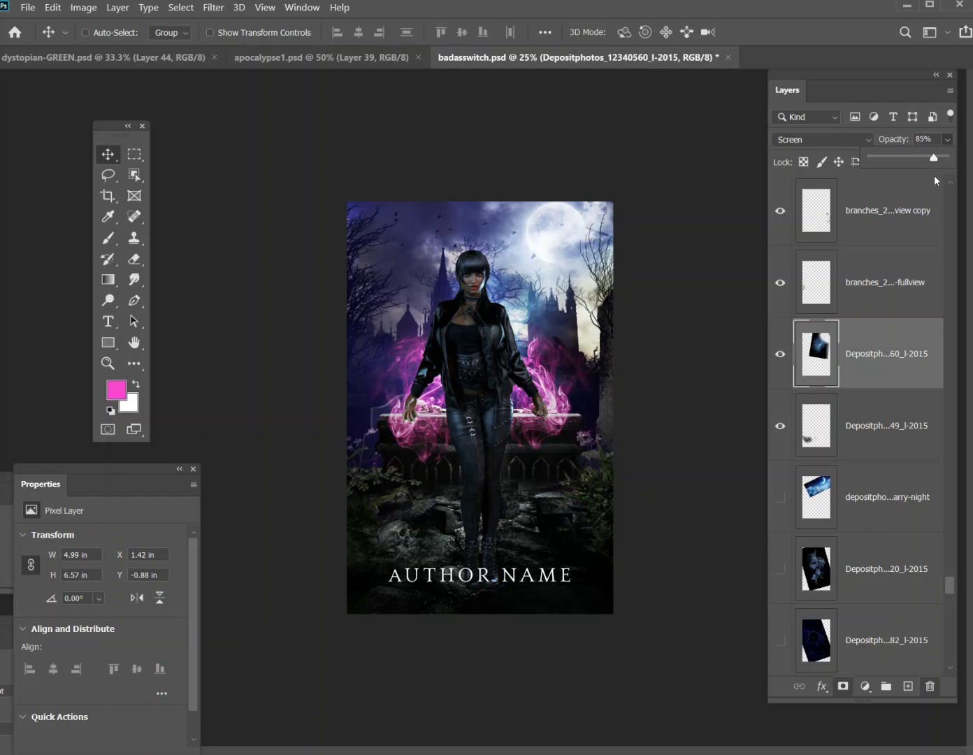
# Shift the hue and lower the saturation of the Depositphotos_12340560_l-2015 light layer with Hue/Saturation.
pyautogui.click(77, 8)
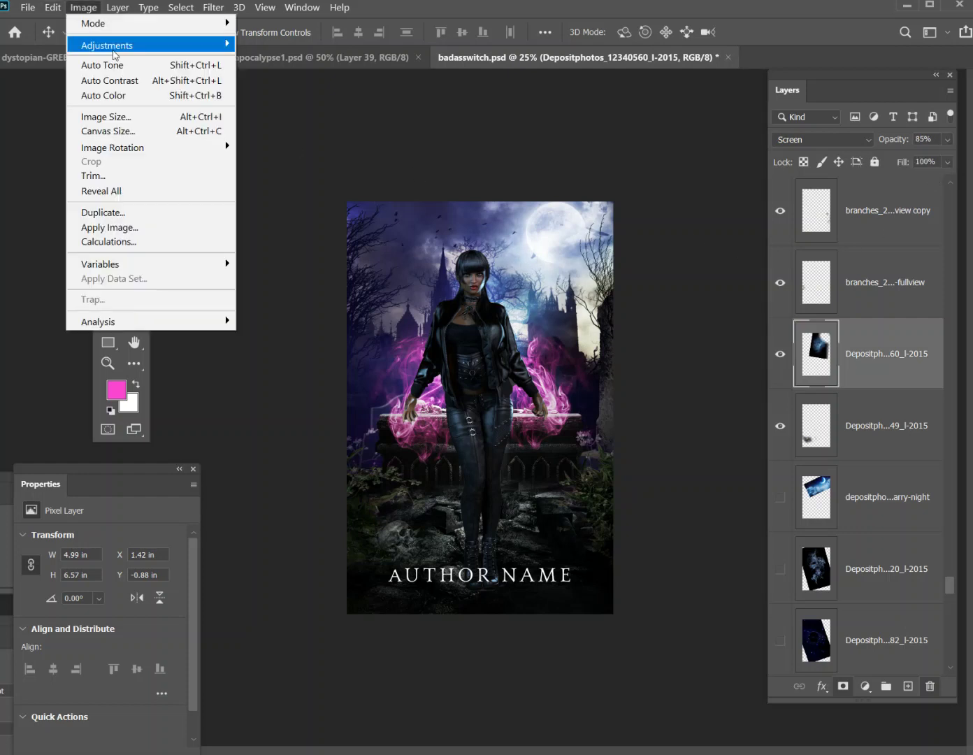
pyautogui.moveTo(122, 45)
pyautogui.click(301, 126)
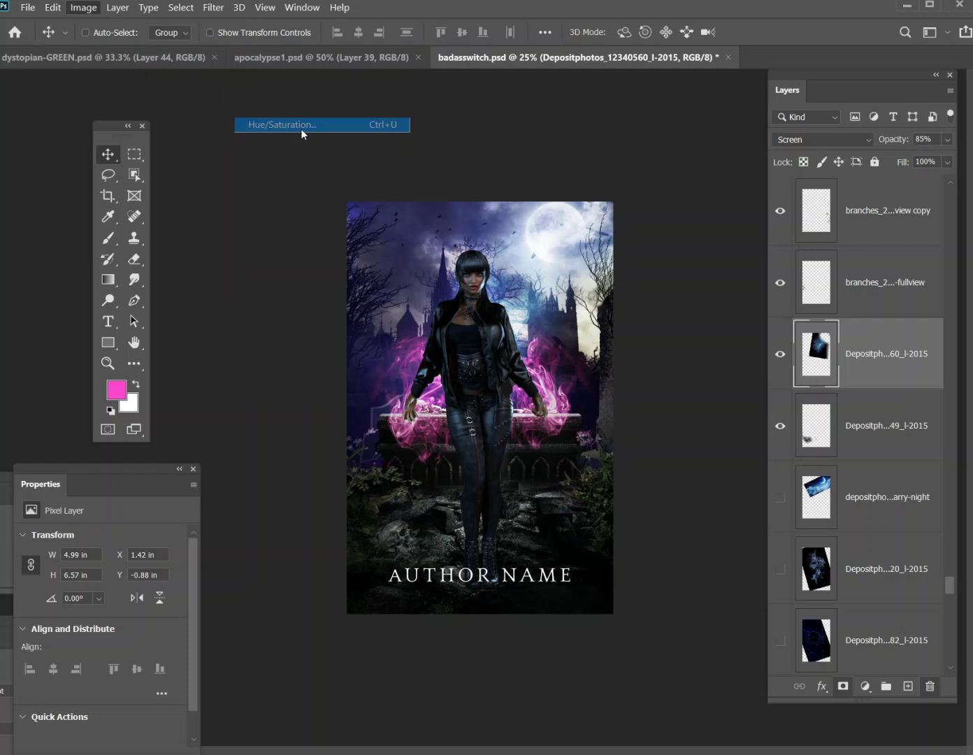
pyautogui.moveTo(92, 224); pyautogui.dragTo(47, 267)
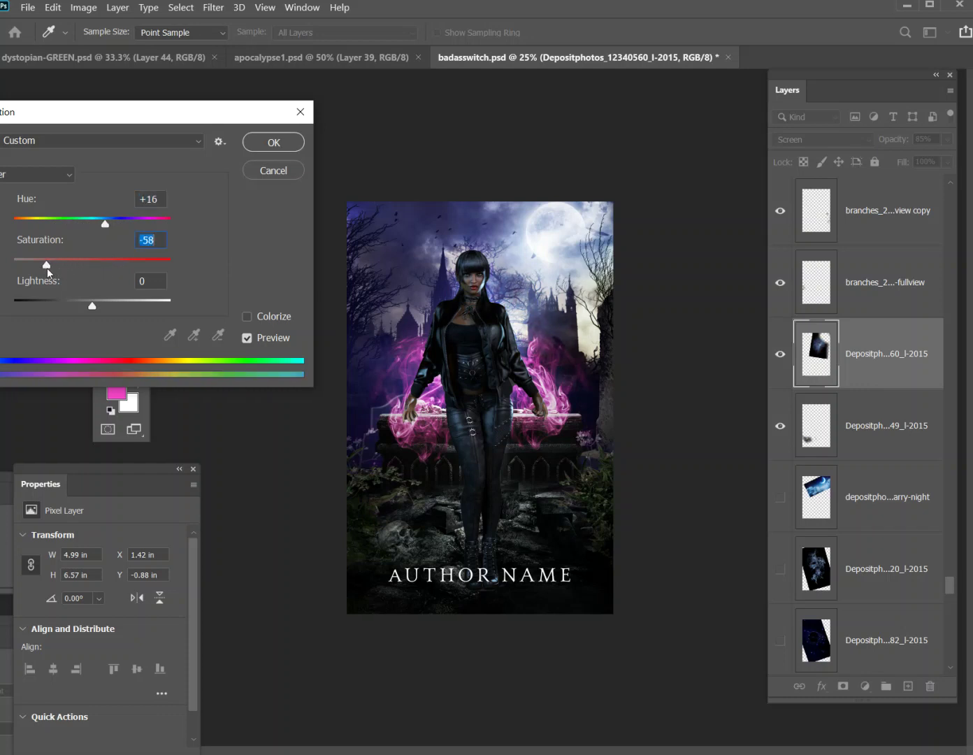
pyautogui.moveTo(99, 227); pyautogui.dragTo(59, 272)
pyautogui.click(276, 145)
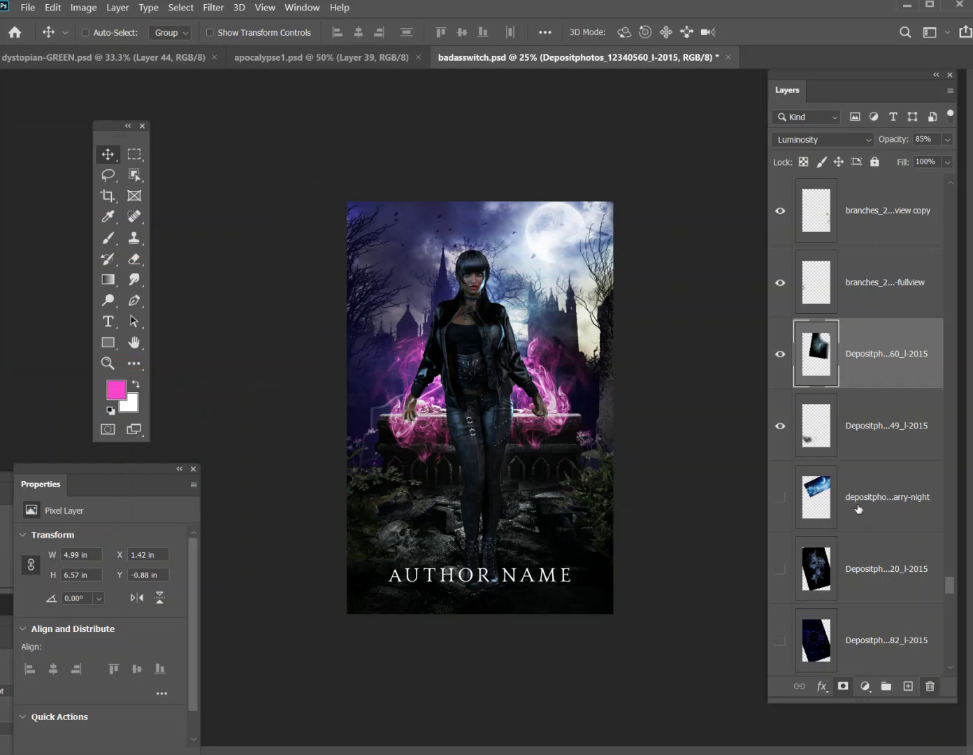
# Preview the hidden starry-night crescent moon layer over the sky and hide it again.
pyautogui.click(799, 517)
pyautogui.click(780, 499)
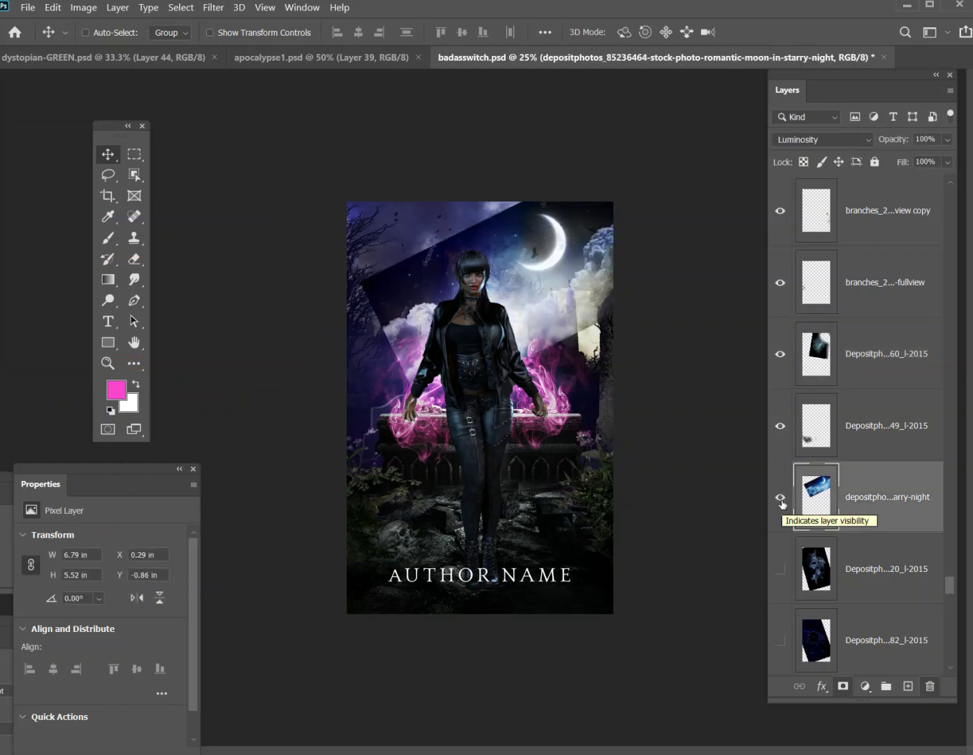
pyautogui.click(780, 498)
# Compare the cover with and without the blue smoke layer Depositphotos_327342720_l-2015, also at thumbnail size, and leave the layer hidden.
pyautogui.scroll(-2, 838, 578)
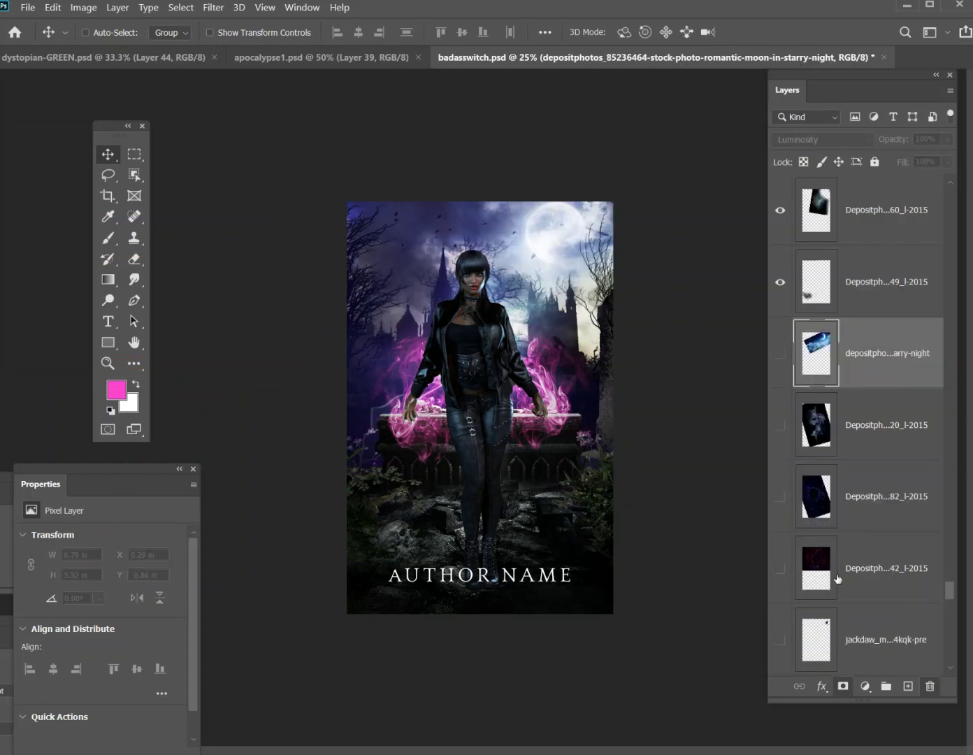
pyautogui.click(780, 428)
pyautogui.click(869, 441)
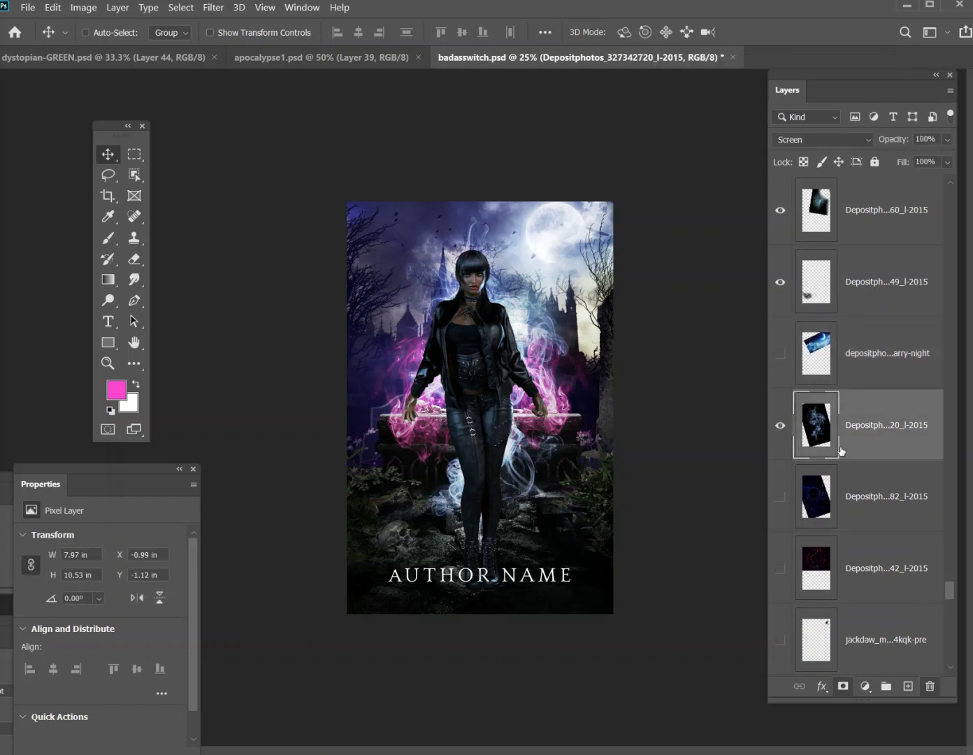
pyautogui.click(779, 433)
pyautogui.click(779, 432)
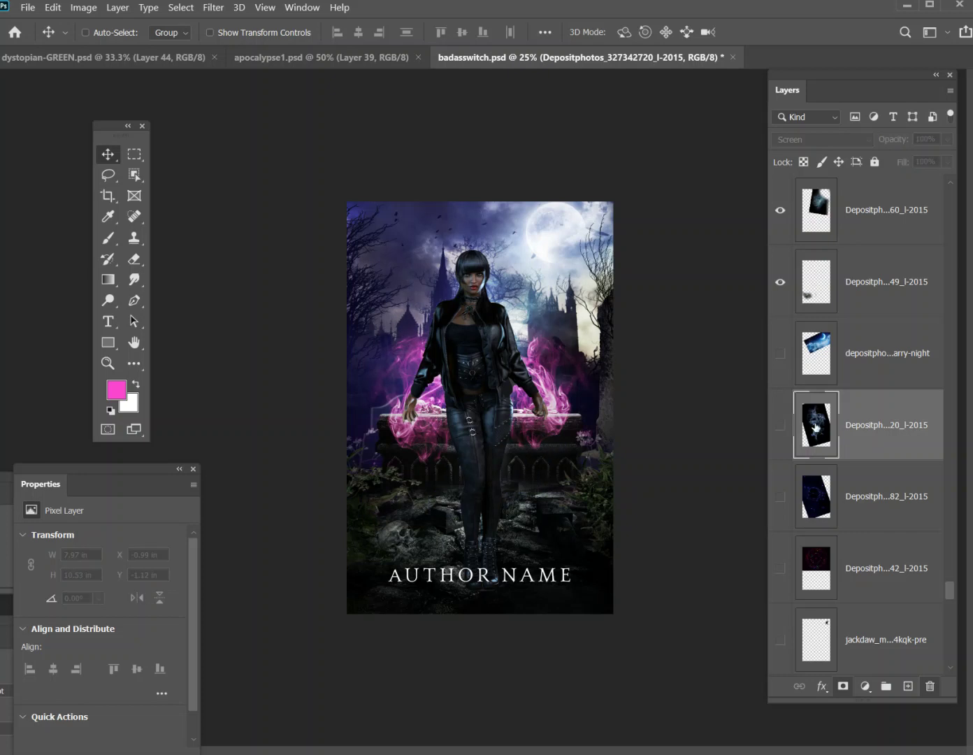
pyautogui.click(780, 428)
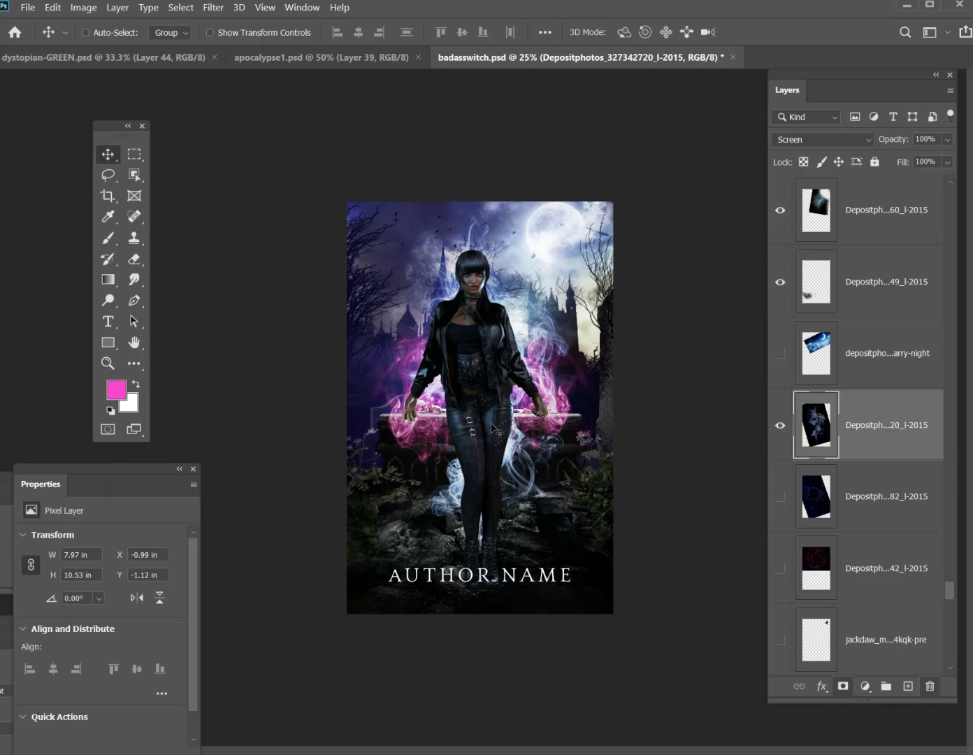
pyautogui.click(266, 8)
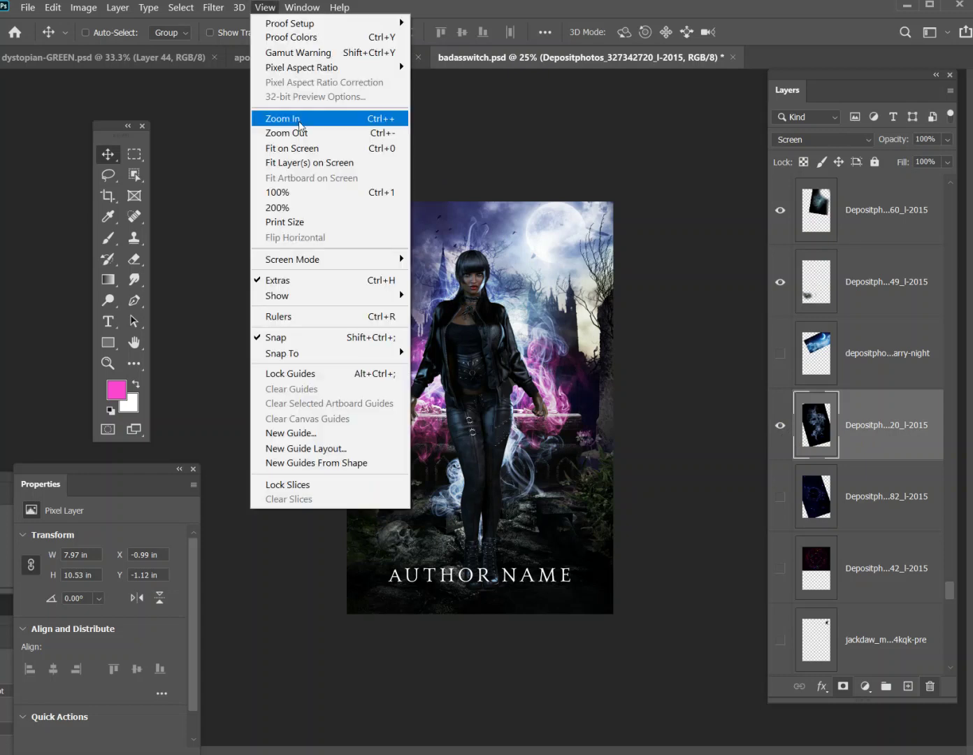
pyautogui.click(312, 137)
pyautogui.click(273, 13)
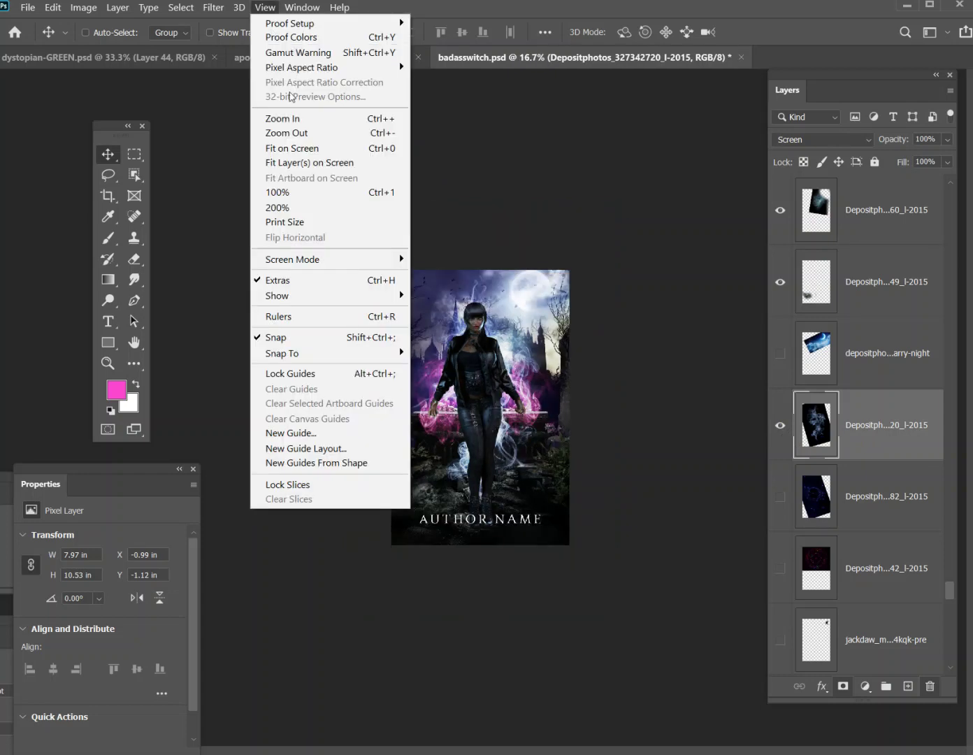
pyautogui.click(306, 135)
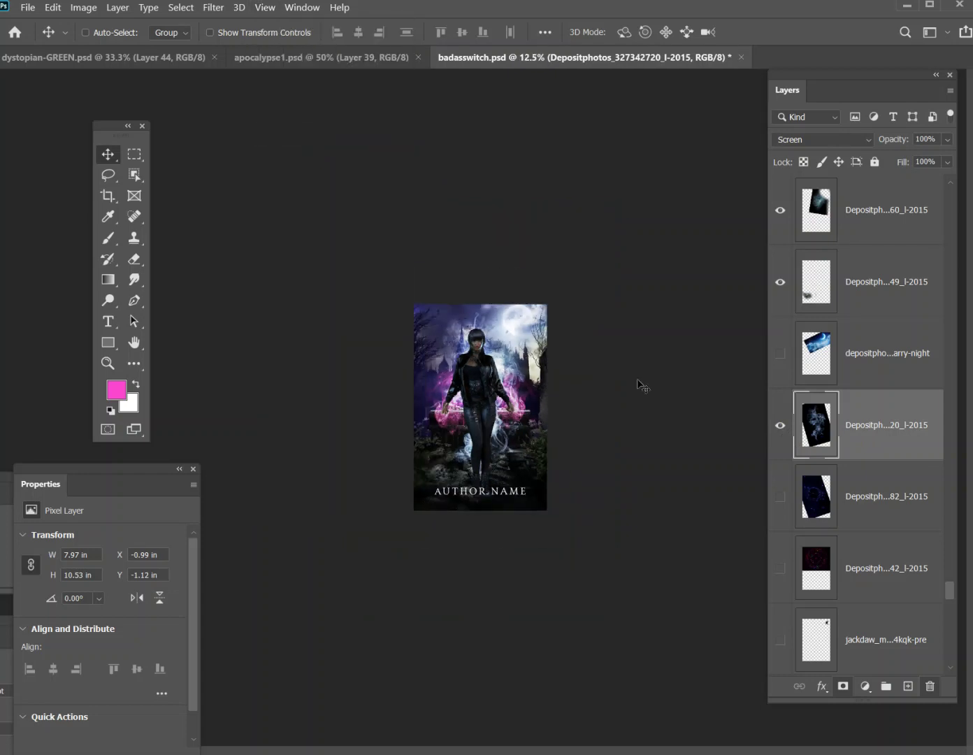
pyautogui.click(777, 428)
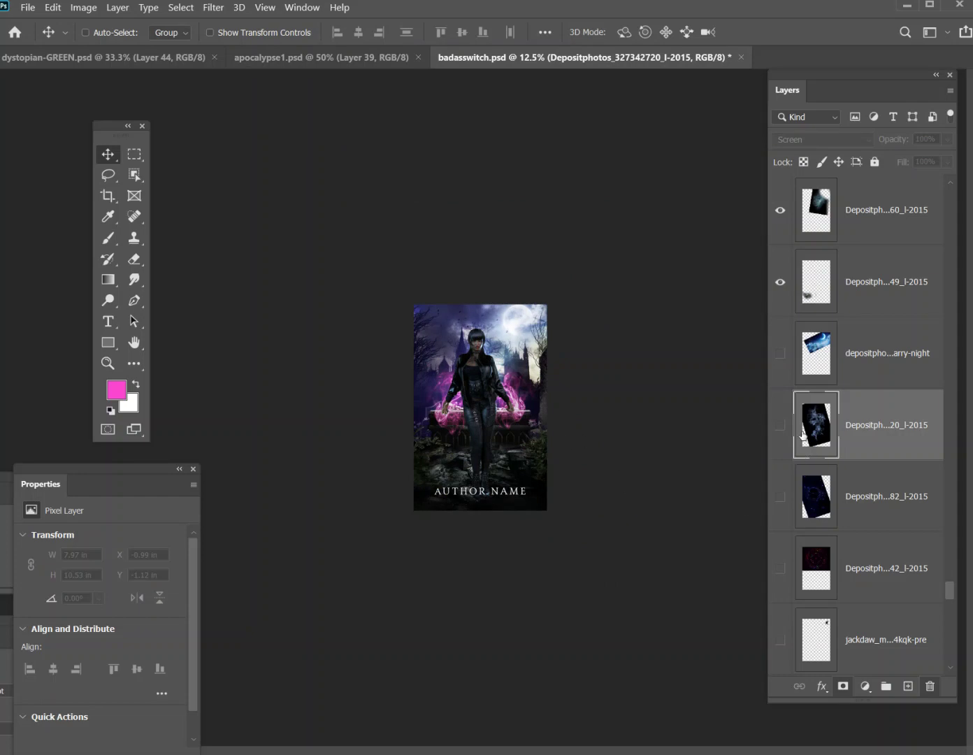
# Duplicate the witch figure's layer, Layer 39 copy, and toggle the duplicate's Outer Glow to compare the effect.
pyautogui.scroll(-10, 774, 443)
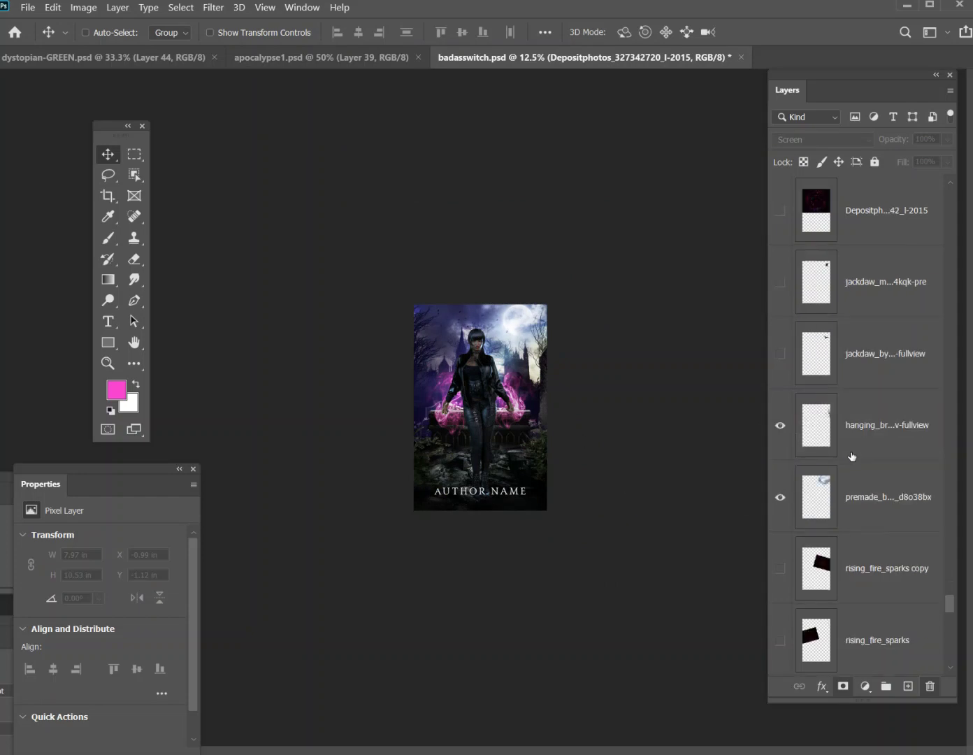
pyautogui.scroll(-1, 839, 490)
pyautogui.scroll(10, 838, 468)
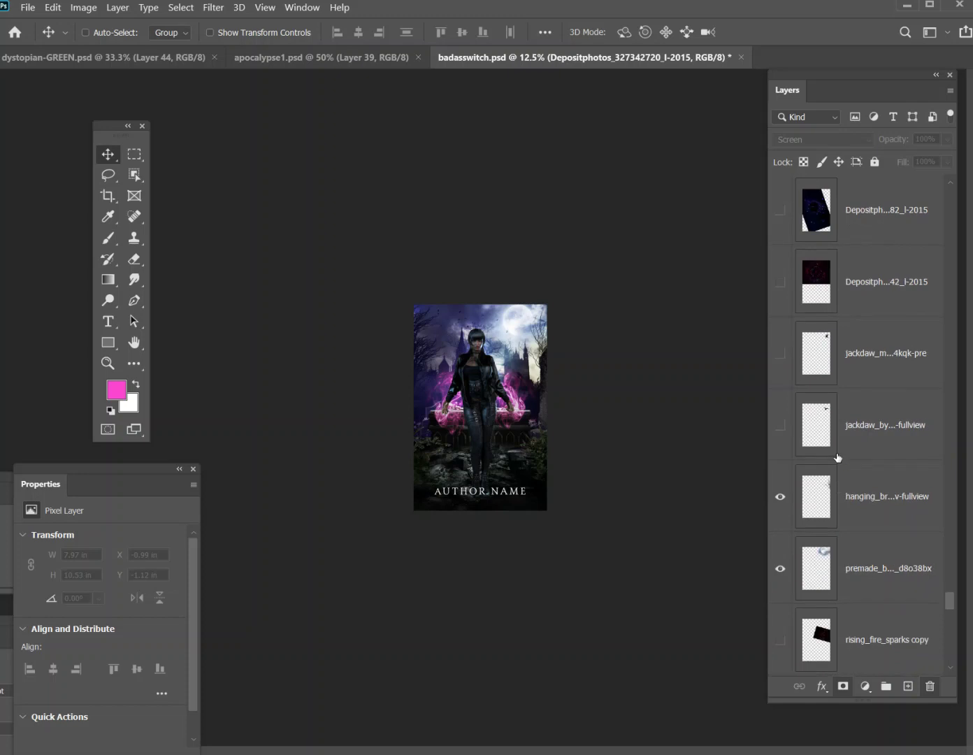
pyautogui.scroll(15, 839, 447)
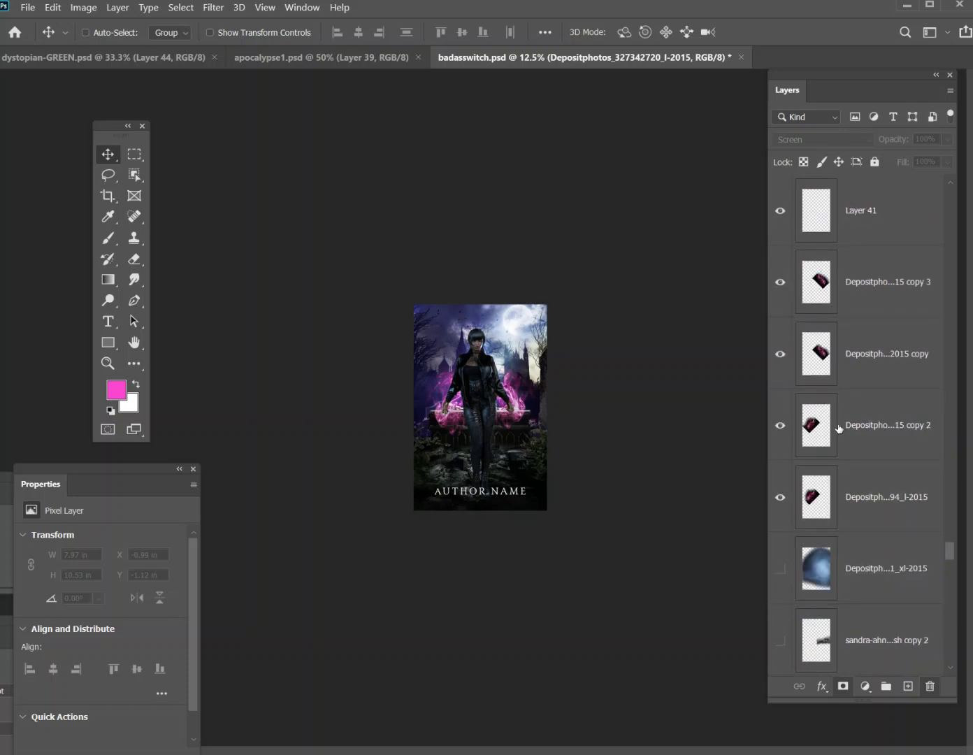
pyautogui.scroll(15, 841, 425)
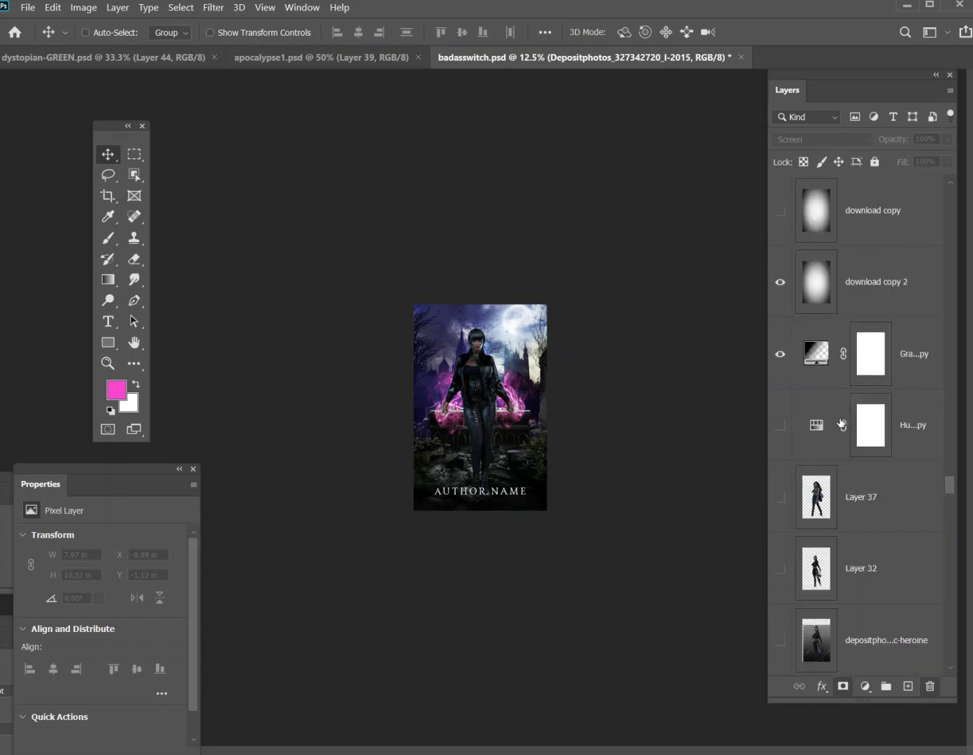
pyautogui.click(850, 464)
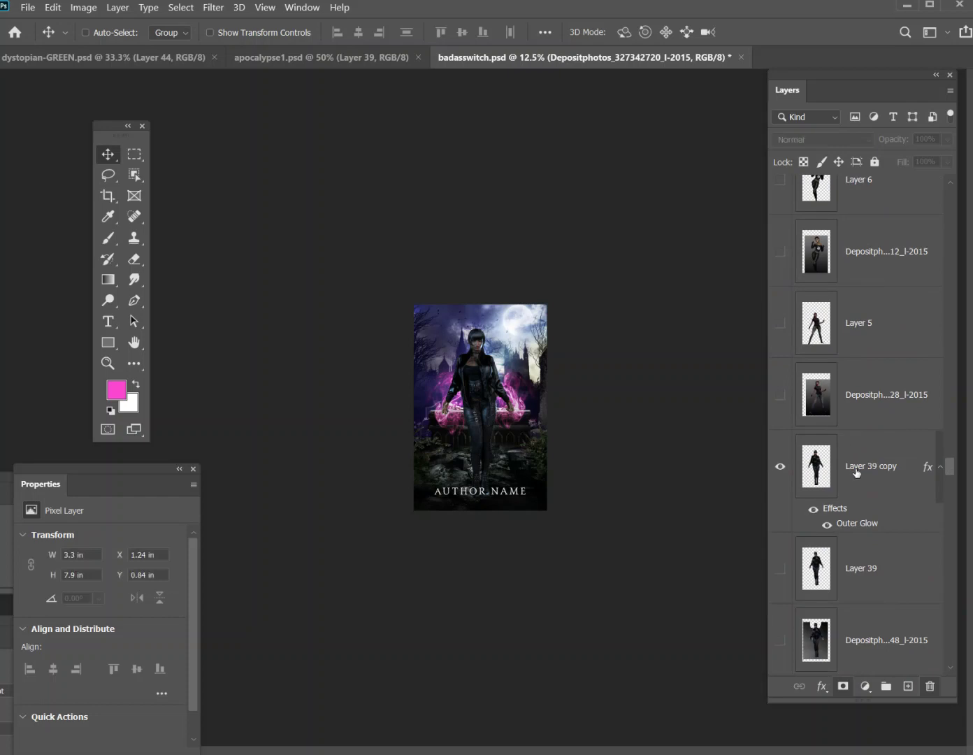
pyautogui.click(825, 525)
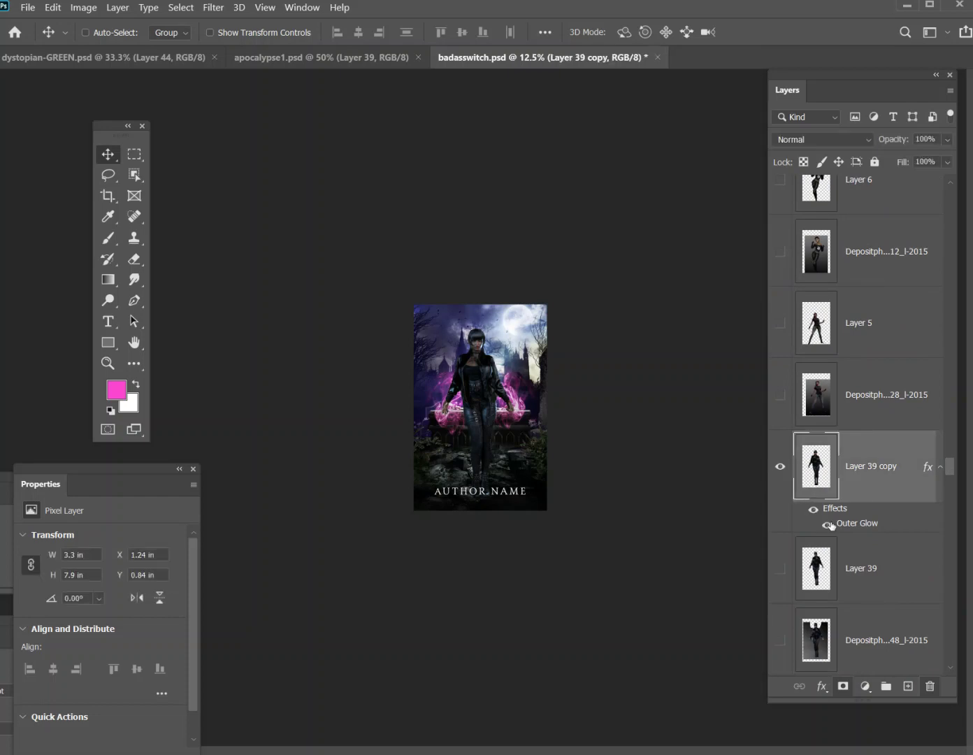
pyautogui.rightClick(861, 482)
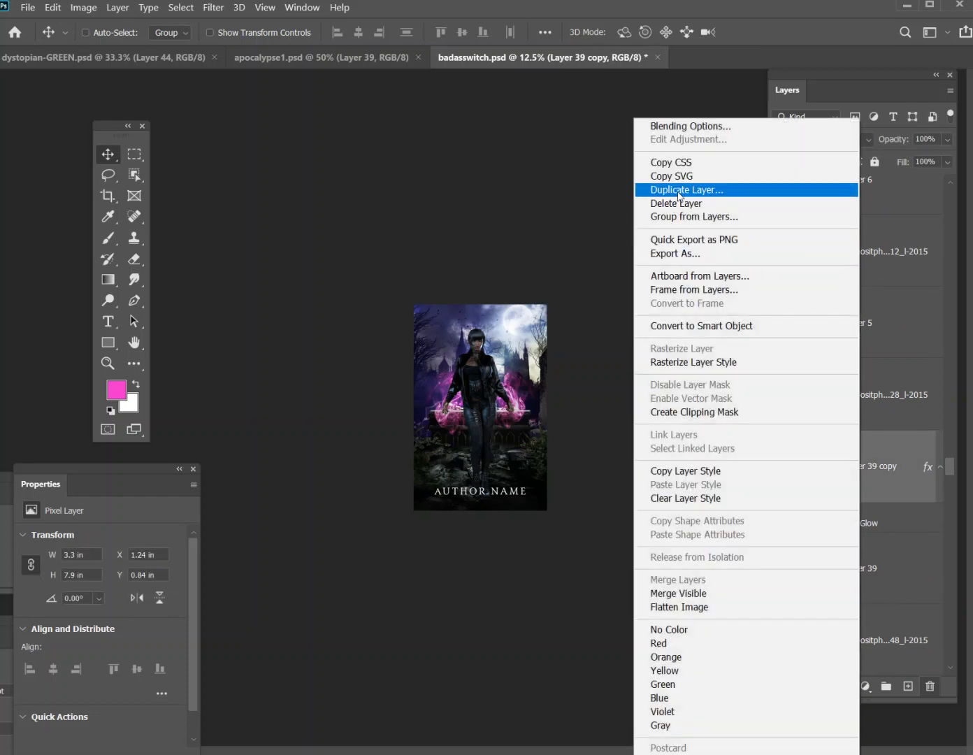
pyautogui.click(683, 188)
pyautogui.press('Return')
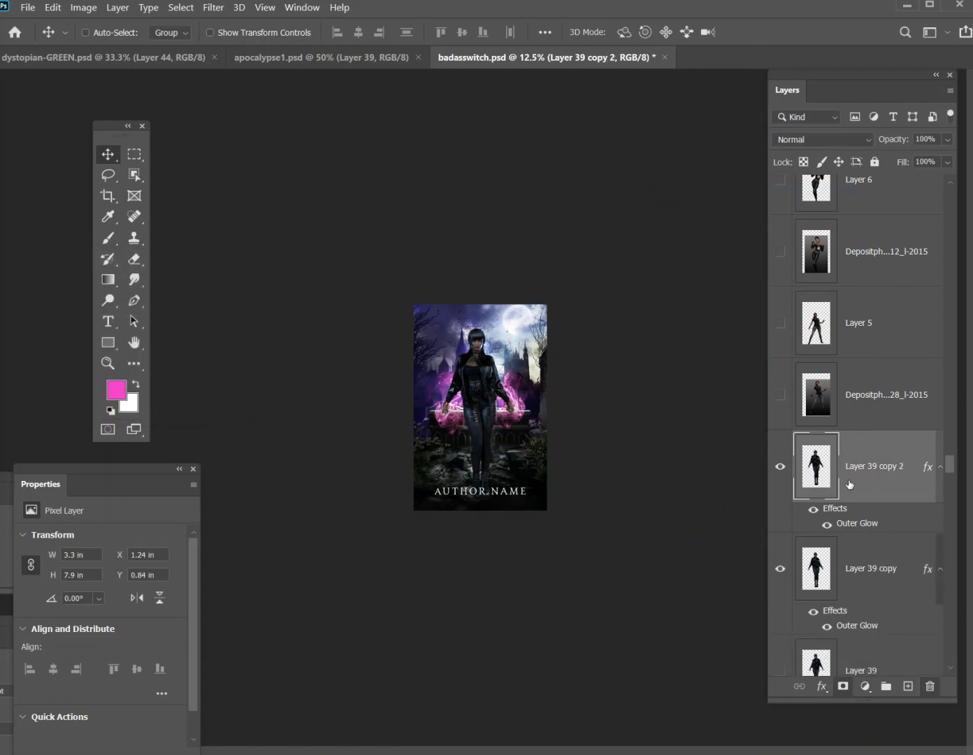
pyautogui.click(828, 525)
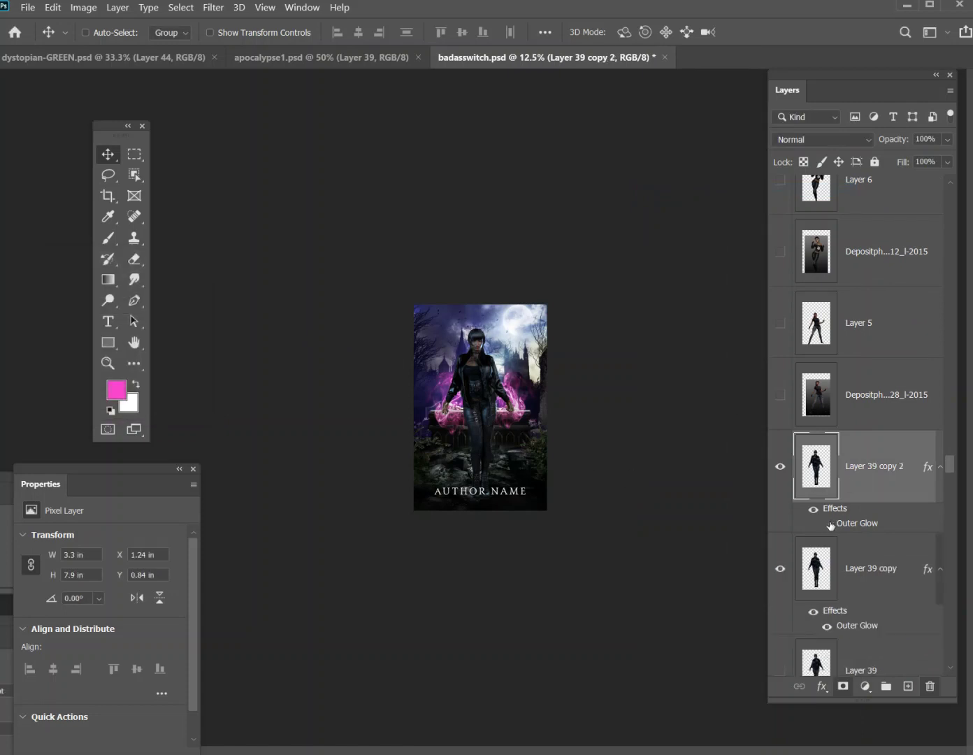
pyautogui.click(827, 524)
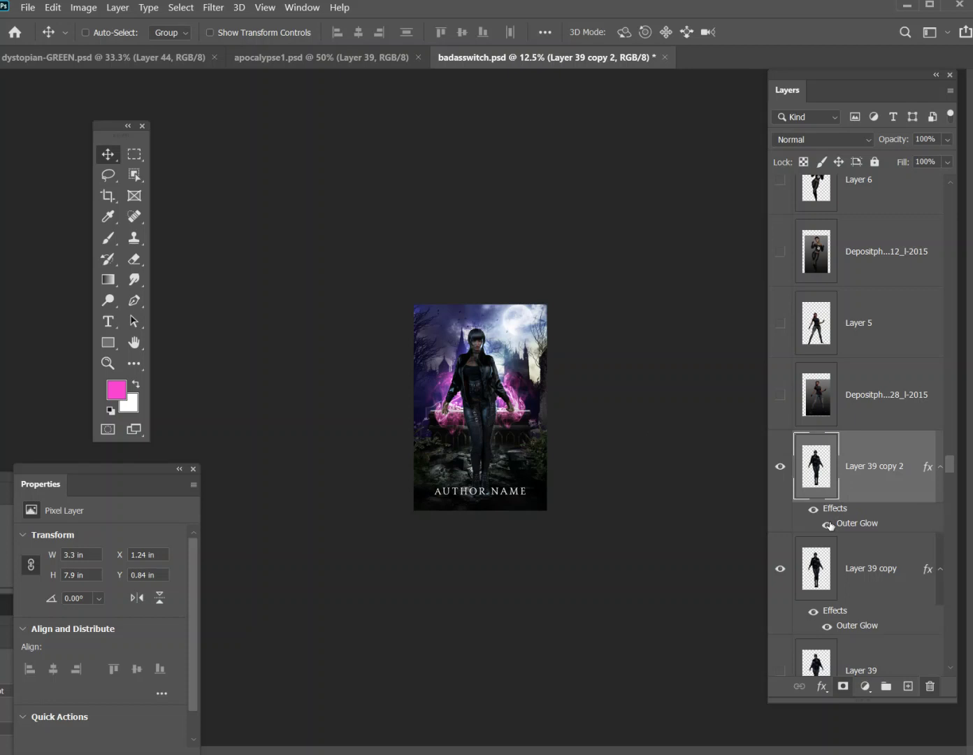
# Try a white Screen-mode Inner Glow on the figure's Layer 39 copy 2, reducing the glow's opacity to 0%.
pyautogui.click(83, 7)
pyautogui.moveTo(124, 45)
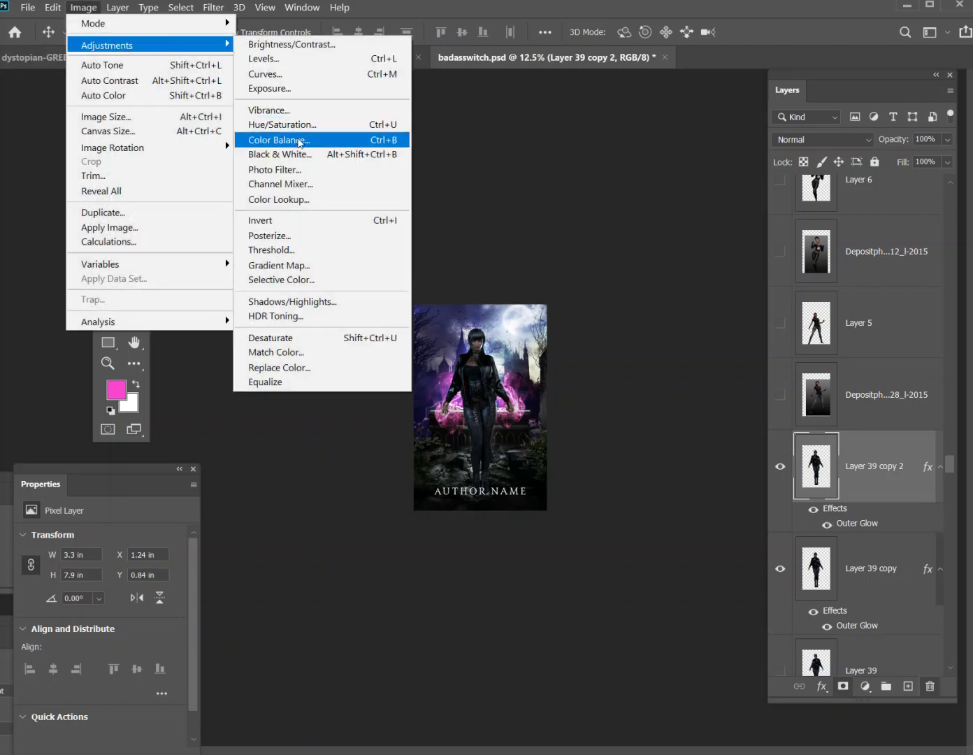
pyautogui.moveTo(111, 9)
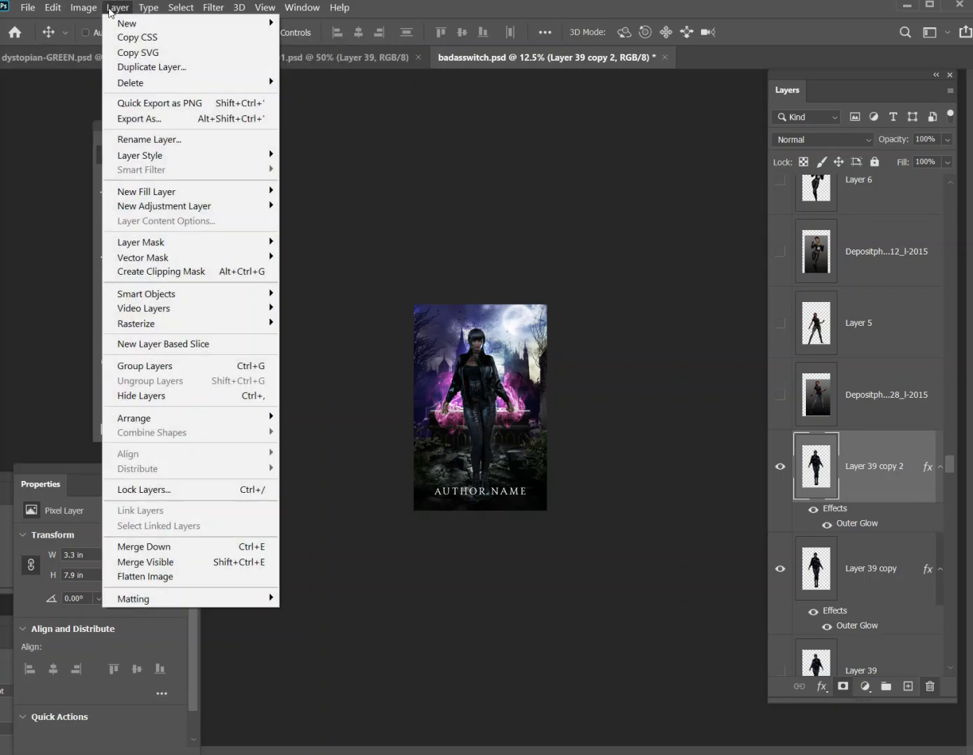
pyautogui.moveTo(147, 155)
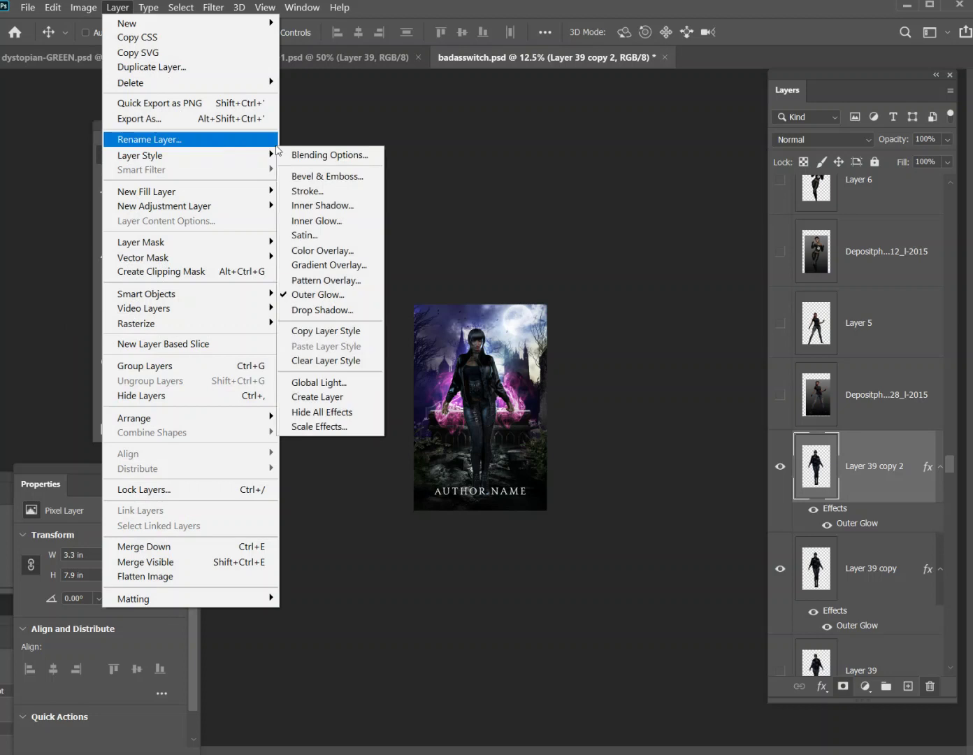
pyautogui.click(331, 222)
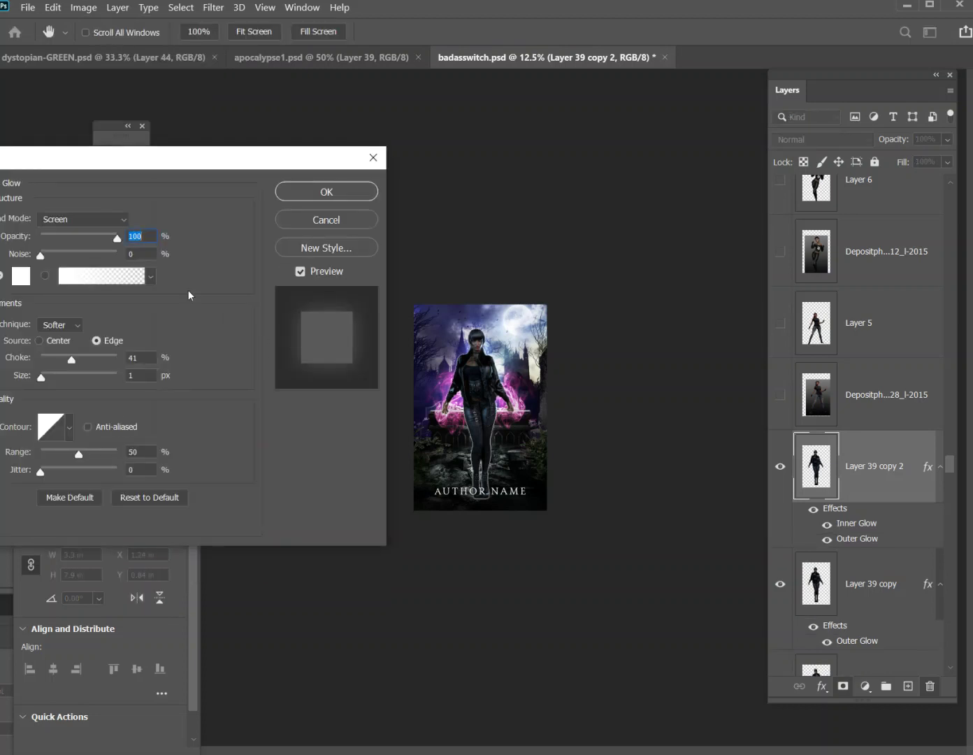
pyautogui.click(265, 7)
pyautogui.click(283, 119)
pyautogui.click(239, 8)
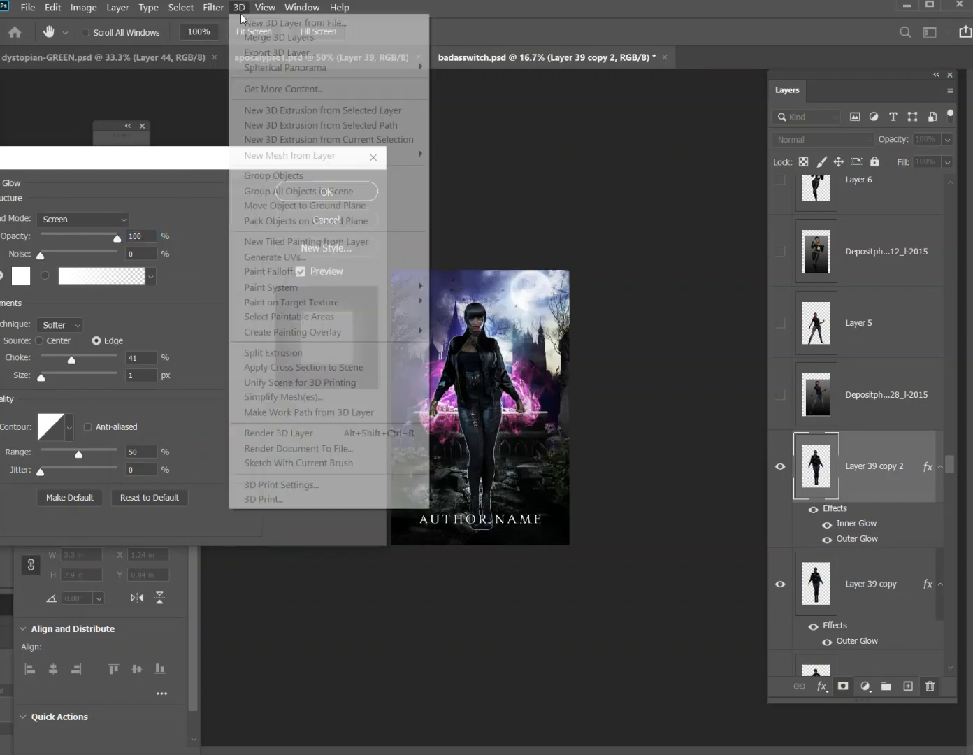
pyautogui.moveTo(268, 9)
pyautogui.click(305, 118)
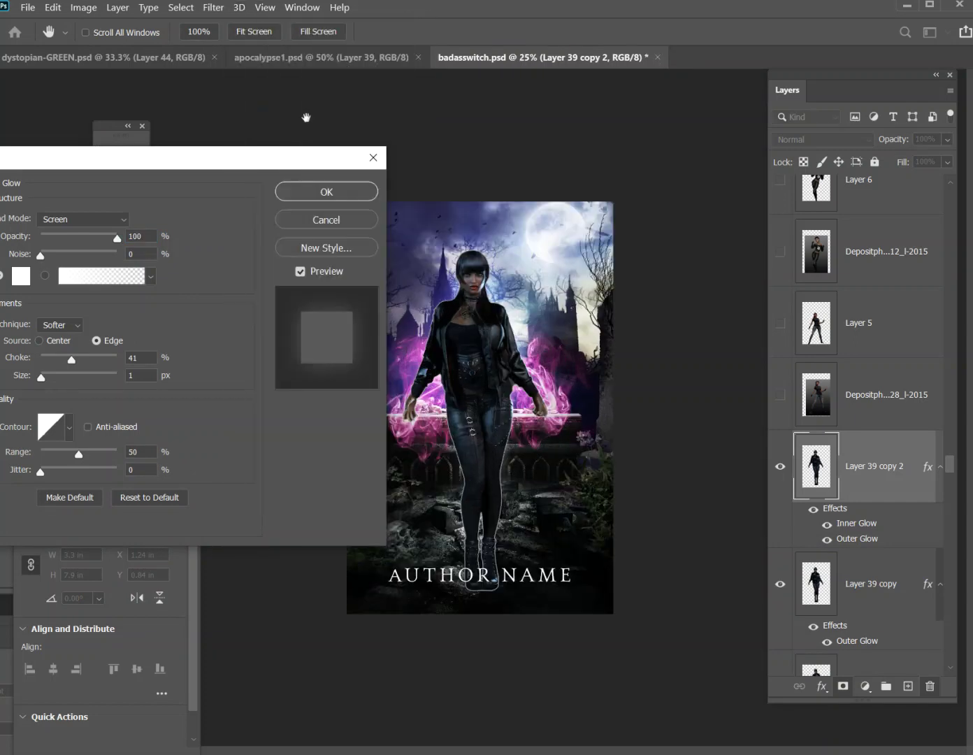
pyautogui.click(266, 7)
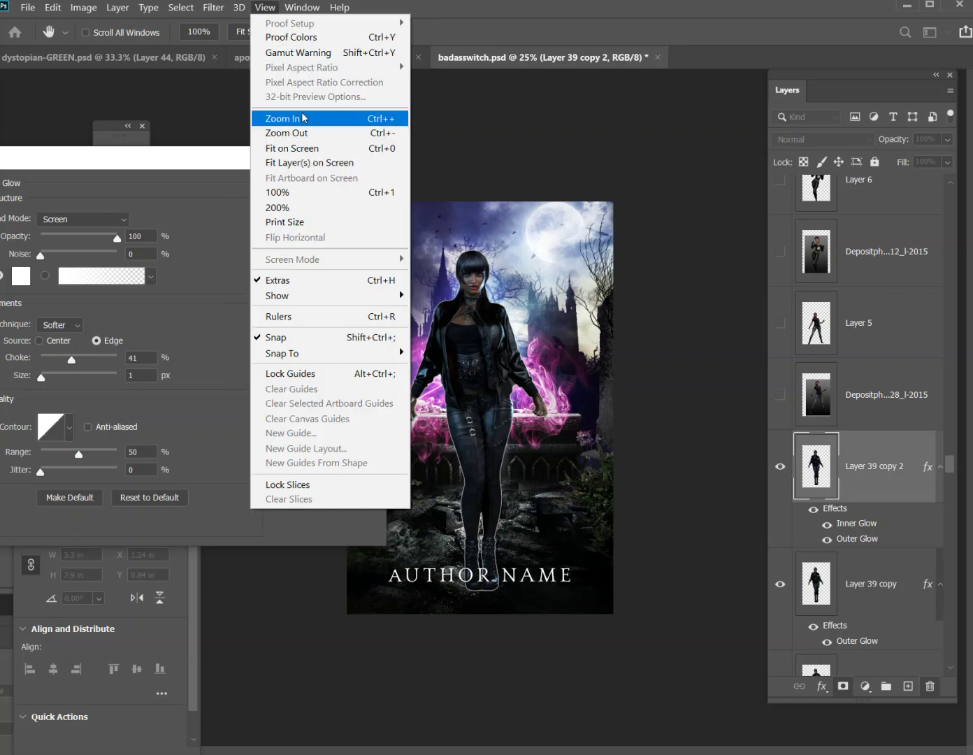
pyautogui.click(304, 117)
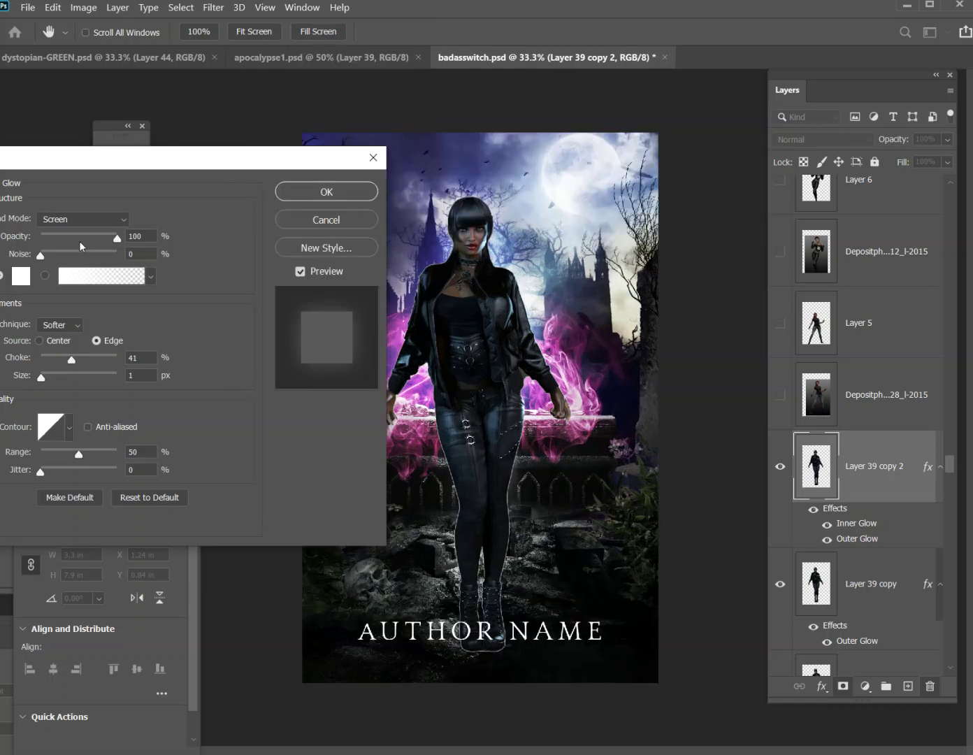
pyautogui.moveTo(86, 236); pyautogui.dragTo(169, 246)
pyautogui.moveTo(89, 246); pyautogui.dragTo(14, 254)
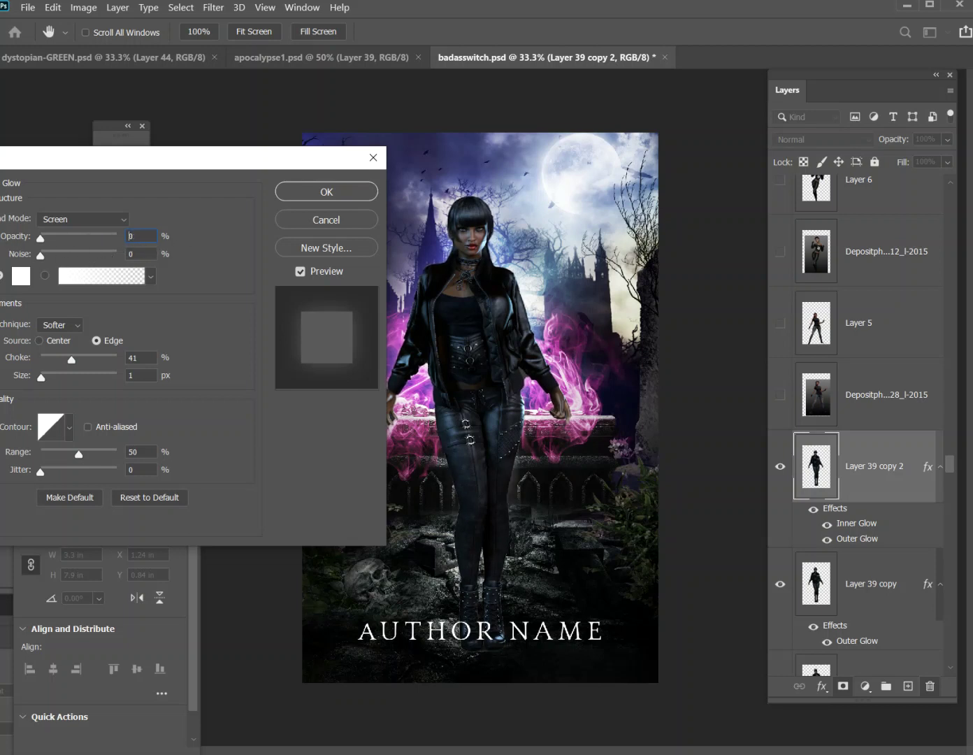
pyautogui.click(325, 222)
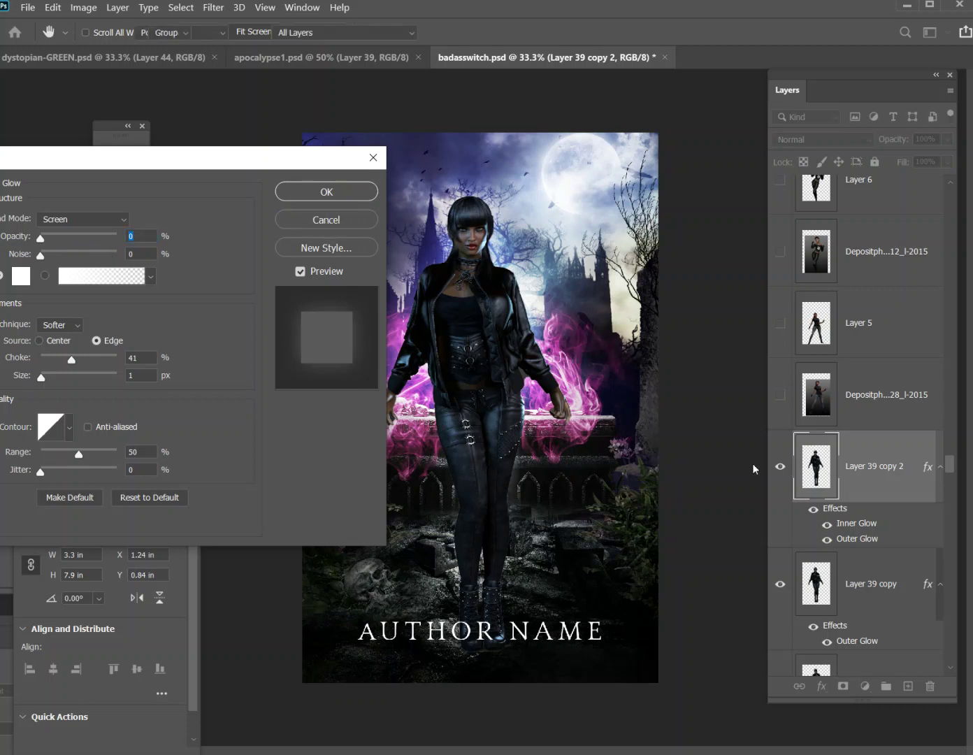
# Find the hidden blue smoke layer Depositphotos_327342720_l-2015 among the background layers and make it visible.
pyautogui.scroll(-3, 844, 467)
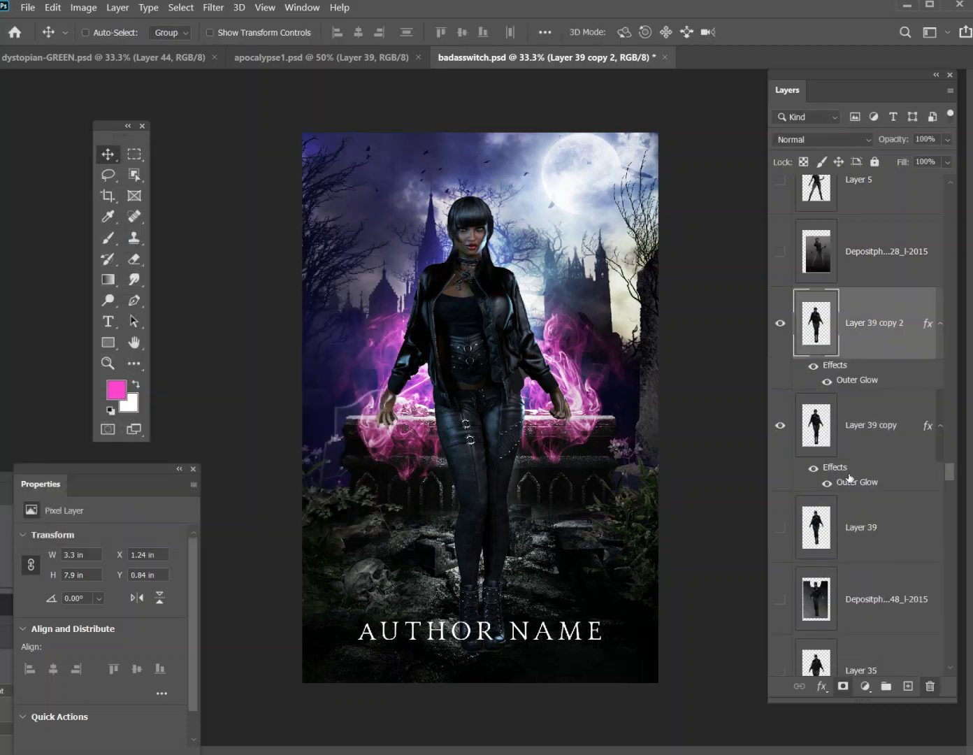
pyautogui.scroll(4, 842, 462)
pyautogui.scroll(-10, 840, 435)
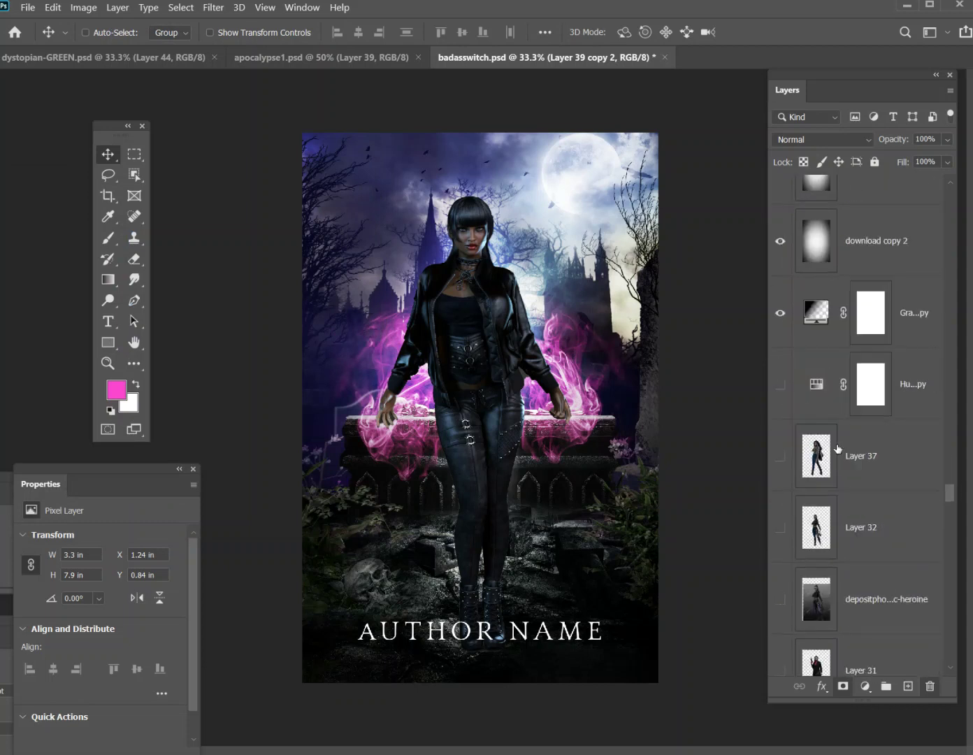
pyautogui.scroll(-15, 839, 459)
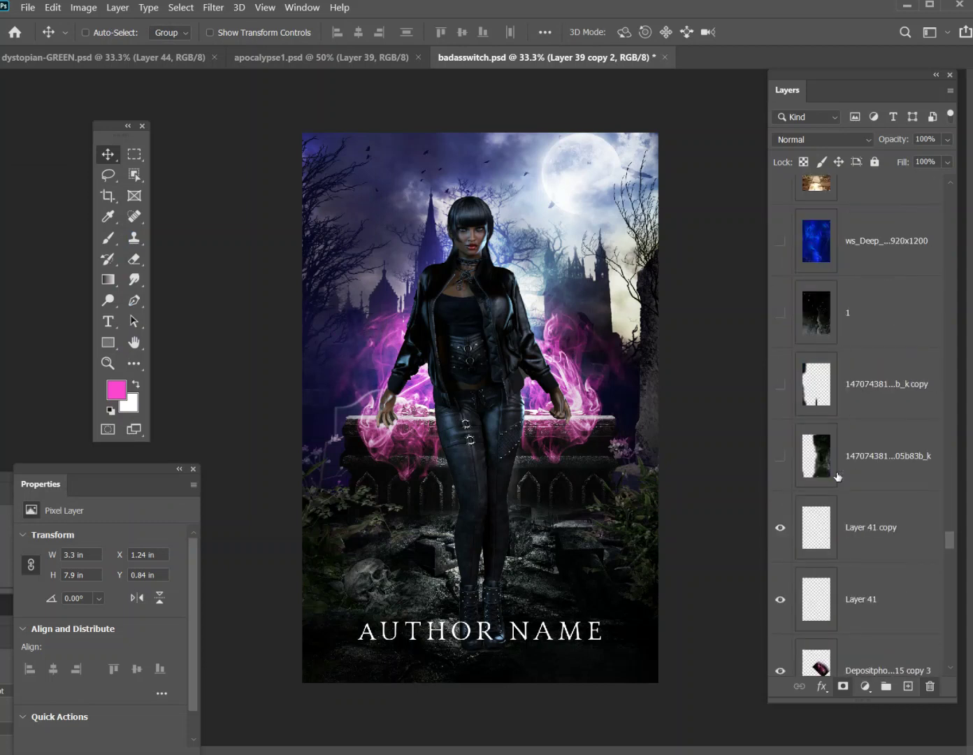
pyautogui.scroll(-12, 829, 473)
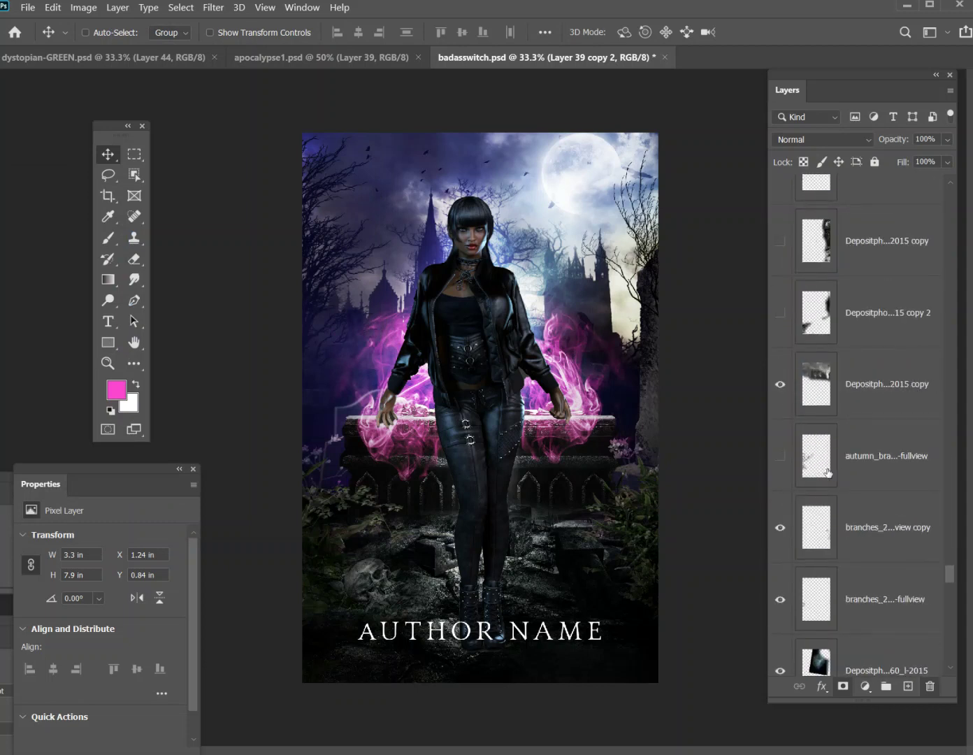
pyautogui.scroll(-2, 830, 474)
pyautogui.click(782, 458)
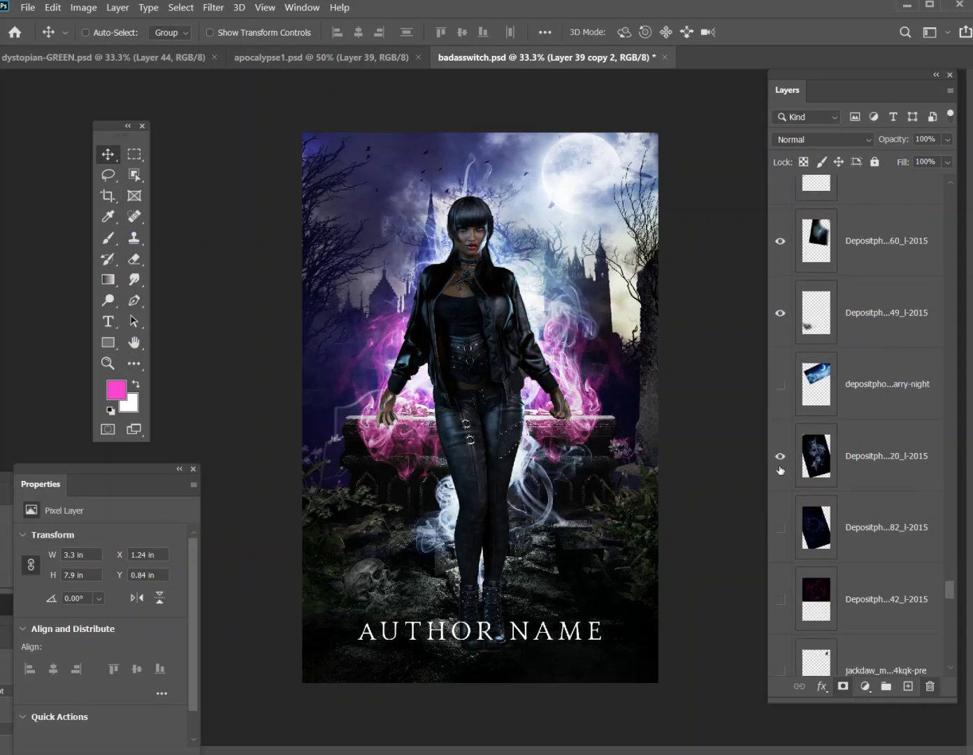
pyautogui.moveTo(523, 500); pyautogui.dragTo(523, 501)
pyautogui.click(49, 14)
pyautogui.click(67, 20)
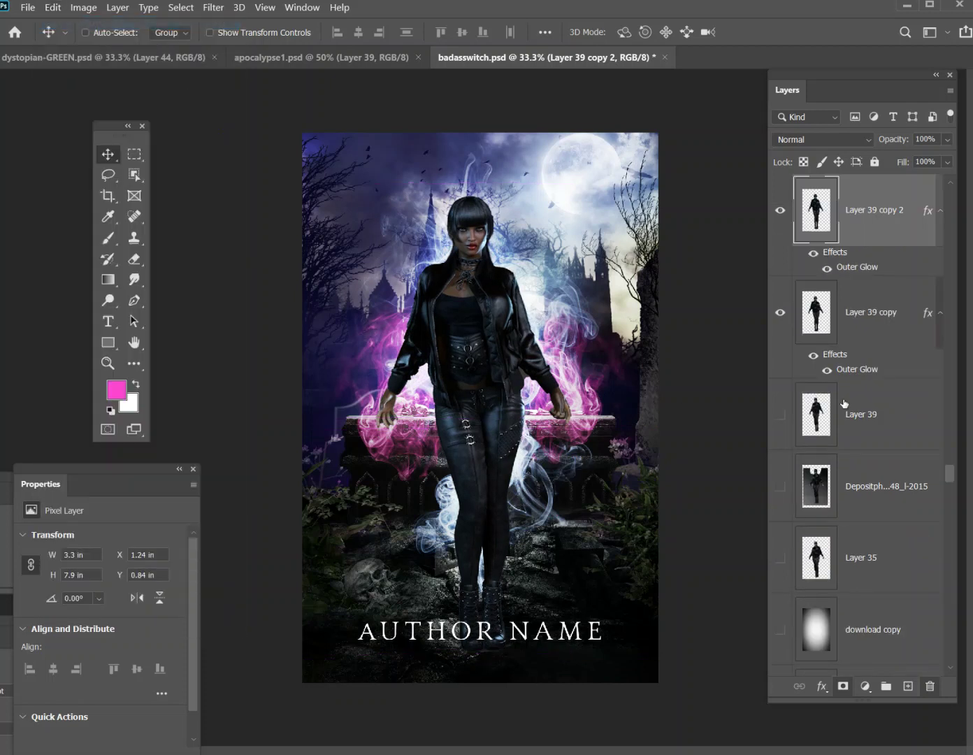
# Select the blue smoke layer Depositphotos_327342720_l-2015 and move it slightly down behind the figure, to about Y -1.05 in.
pyautogui.scroll(-10, 831, 461)
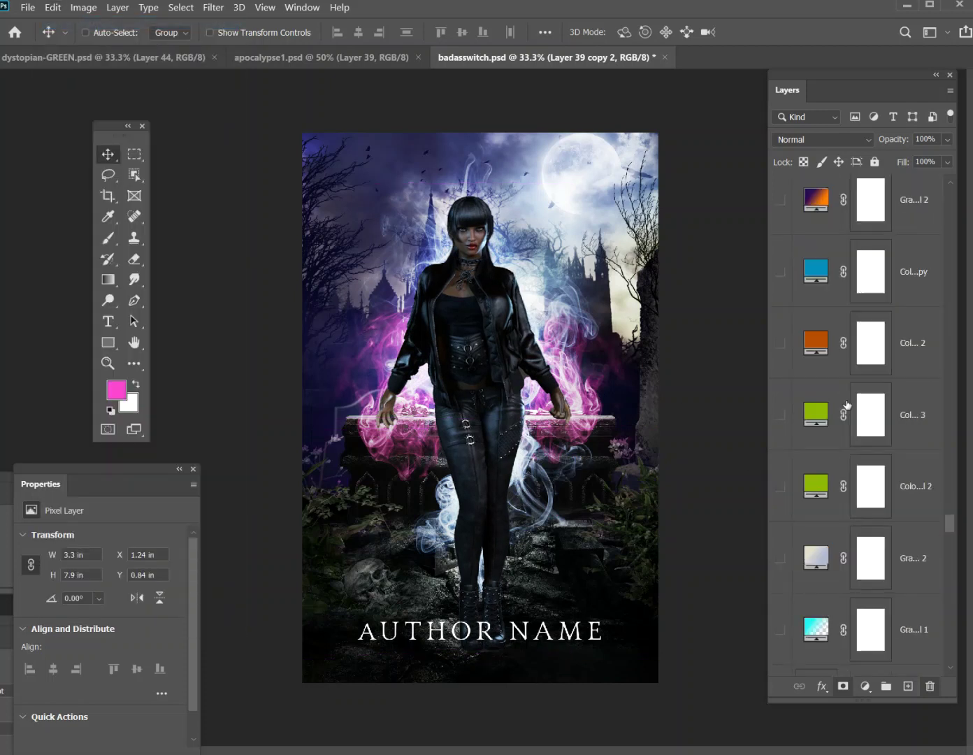
pyautogui.scroll(-15, 846, 405)
pyautogui.scroll(-7, 847, 413)
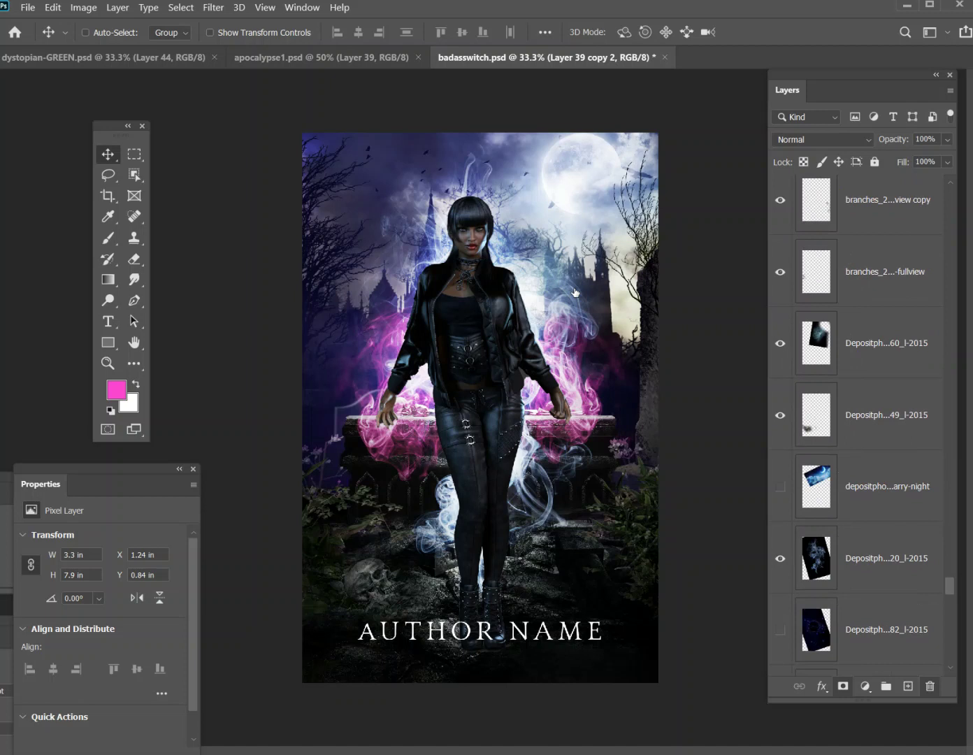
pyautogui.keyDown('ctrl'); pyautogui.click(563, 325); pyautogui.keyUp('ctrl')
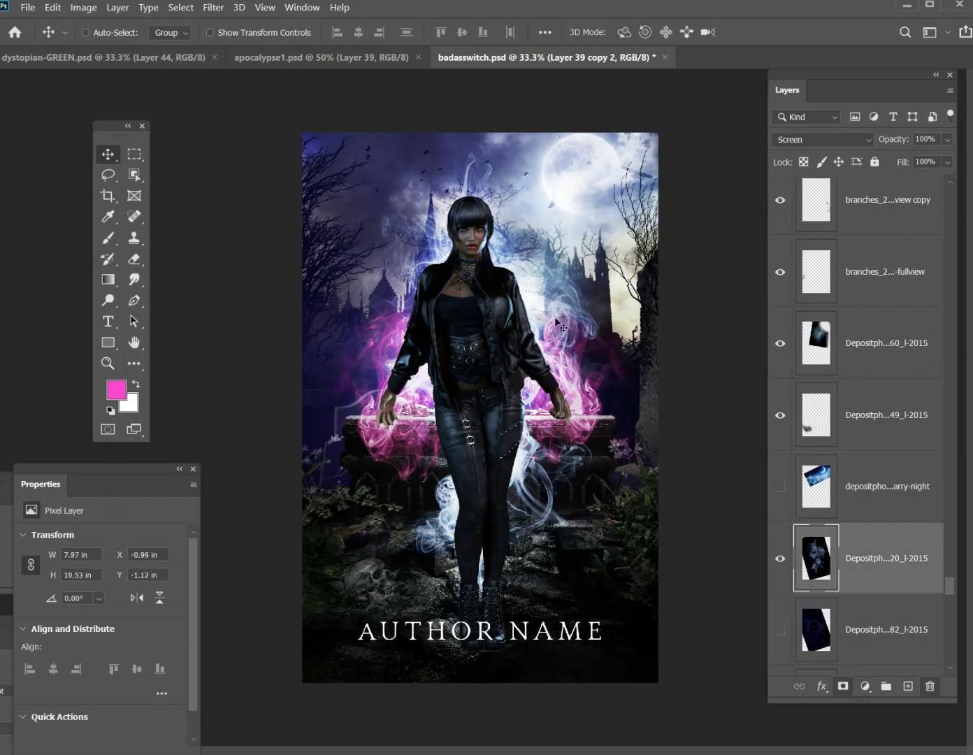
pyautogui.moveTo(569, 329)
pyautogui.mouseDown()
pyautogui.moveTo(552, 295)
pyautogui.moveTo(556, 260)
pyautogui.moveTo(586, 381)
pyautogui.moveTo(563, 333)
pyautogui.mouseUp()
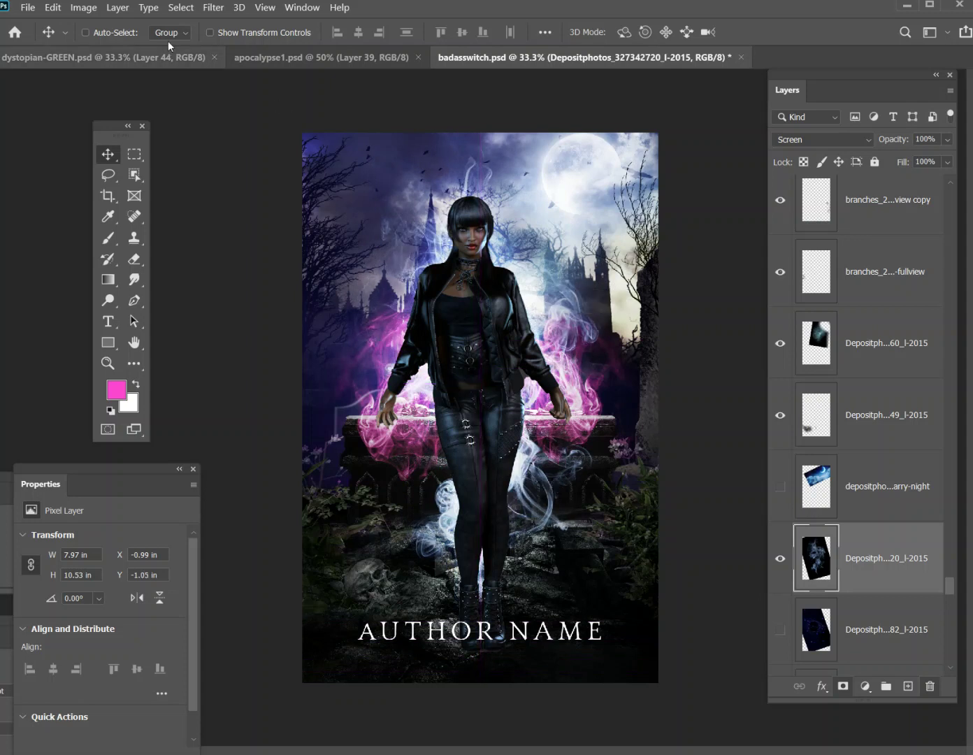
# Free-transform the blue smoke layer, rotating it about -2.35° and shifting it slightly left to about X 867.5 px.
pyautogui.click(54, 10)
pyautogui.click(77, 337)
pyautogui.moveTo(208, 235); pyautogui.dragTo(202, 247)
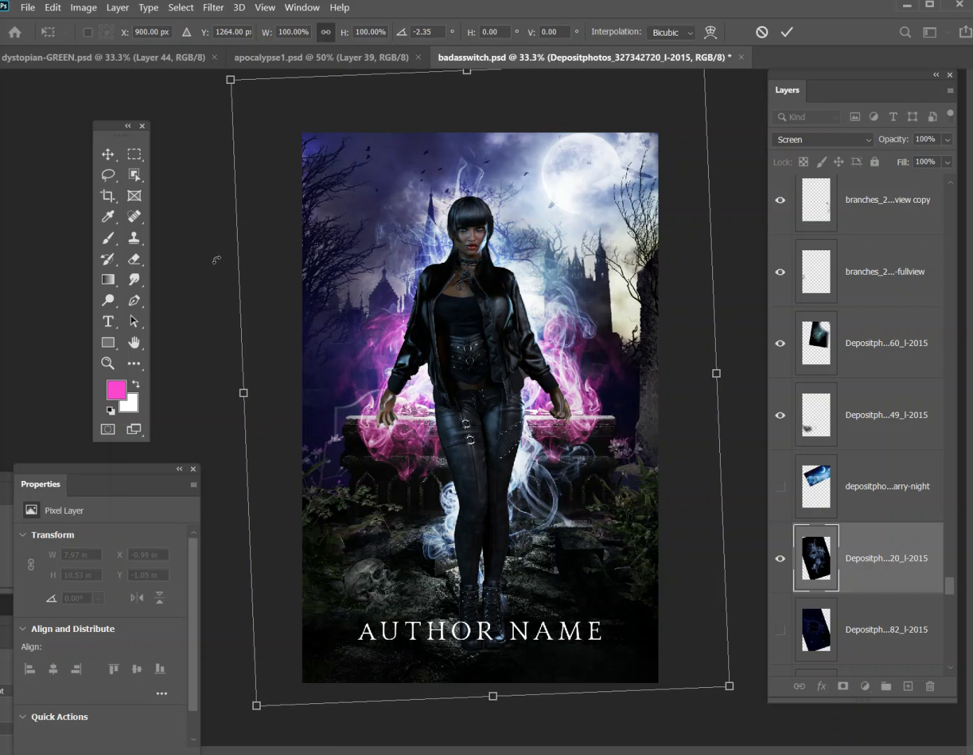
pyautogui.moveTo(466, 423); pyautogui.dragTo(460, 422)
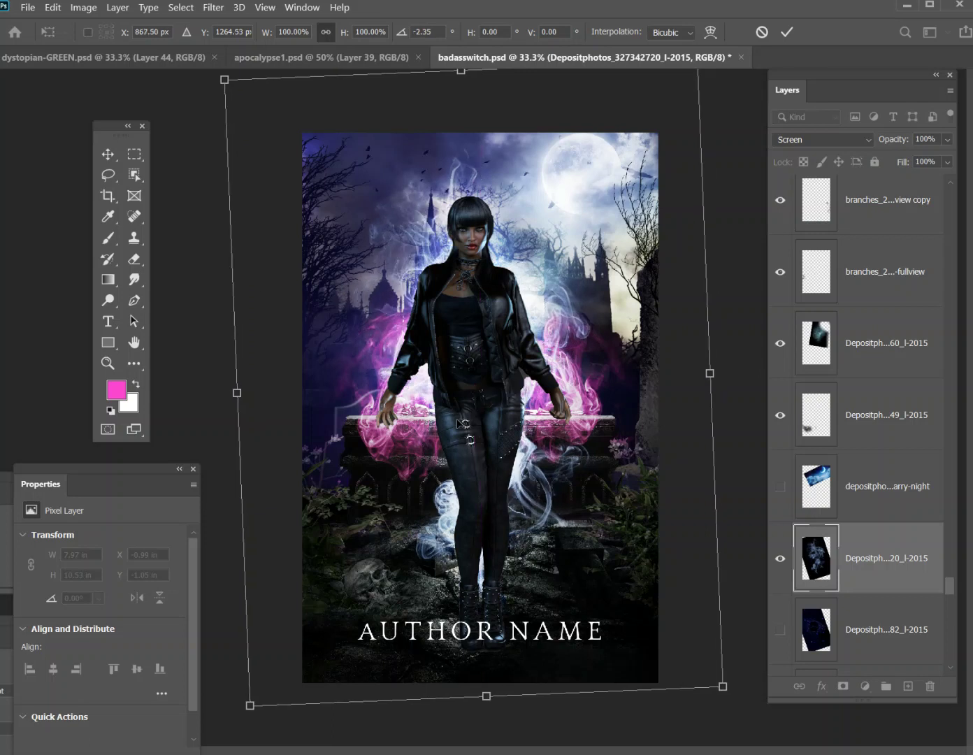
pyautogui.press('Return')
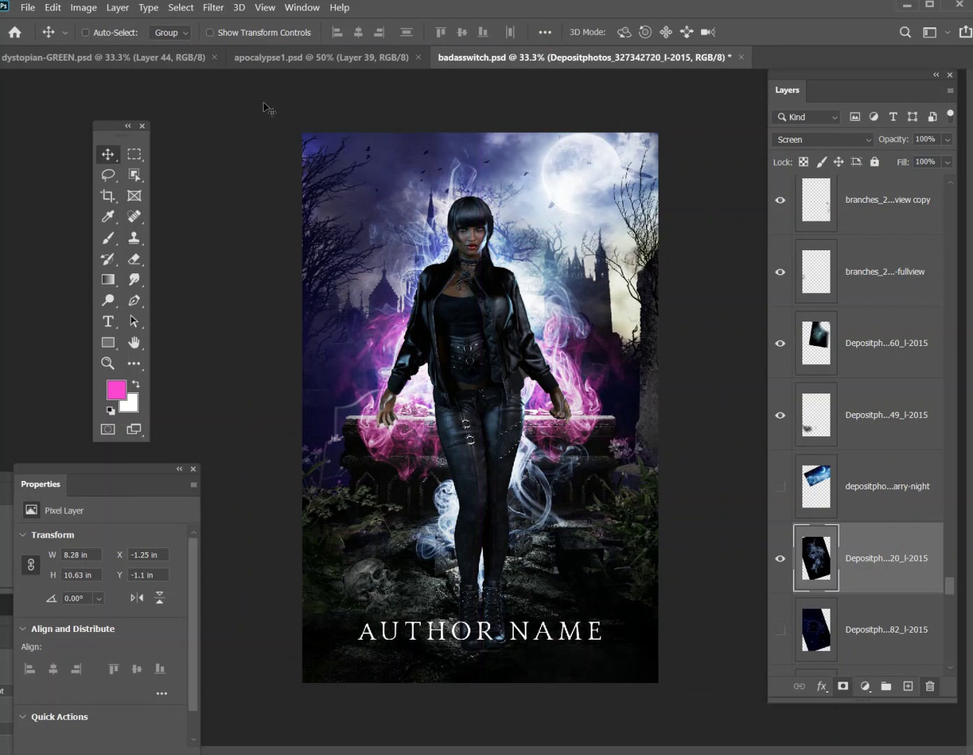
# Recolour the smoke layer with Hue/Saturation, trying several hues before shifting it slightly toward violet with reduced saturation.
pyautogui.click(83, 7)
pyautogui.moveTo(144, 46)
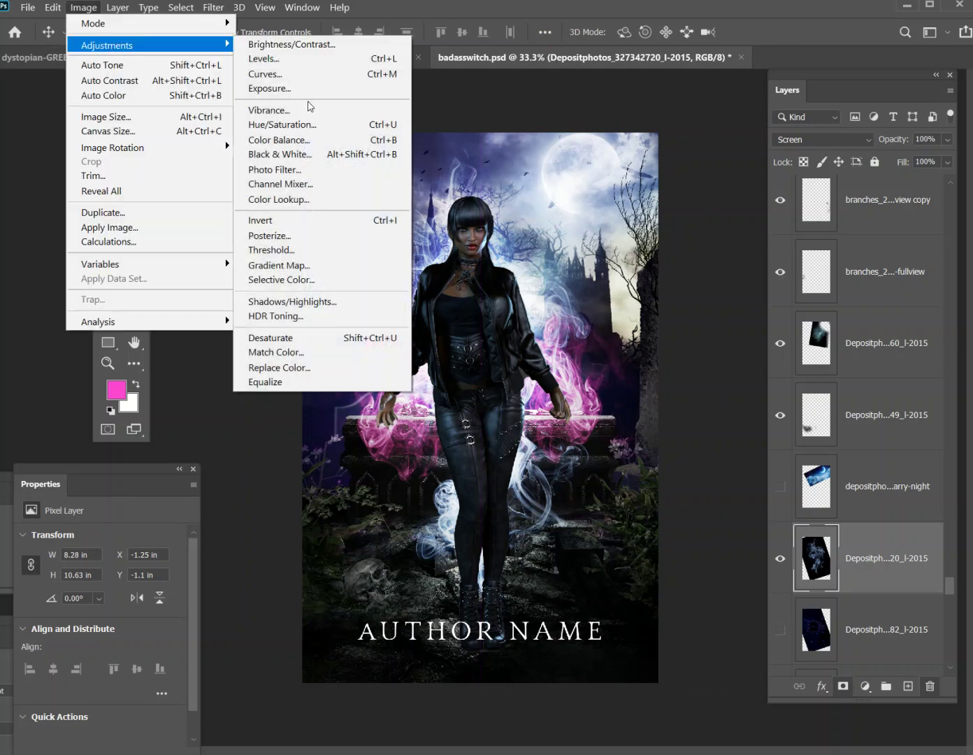
pyautogui.click(311, 124)
pyautogui.moveTo(92, 225); pyautogui.dragTo(181, 231)
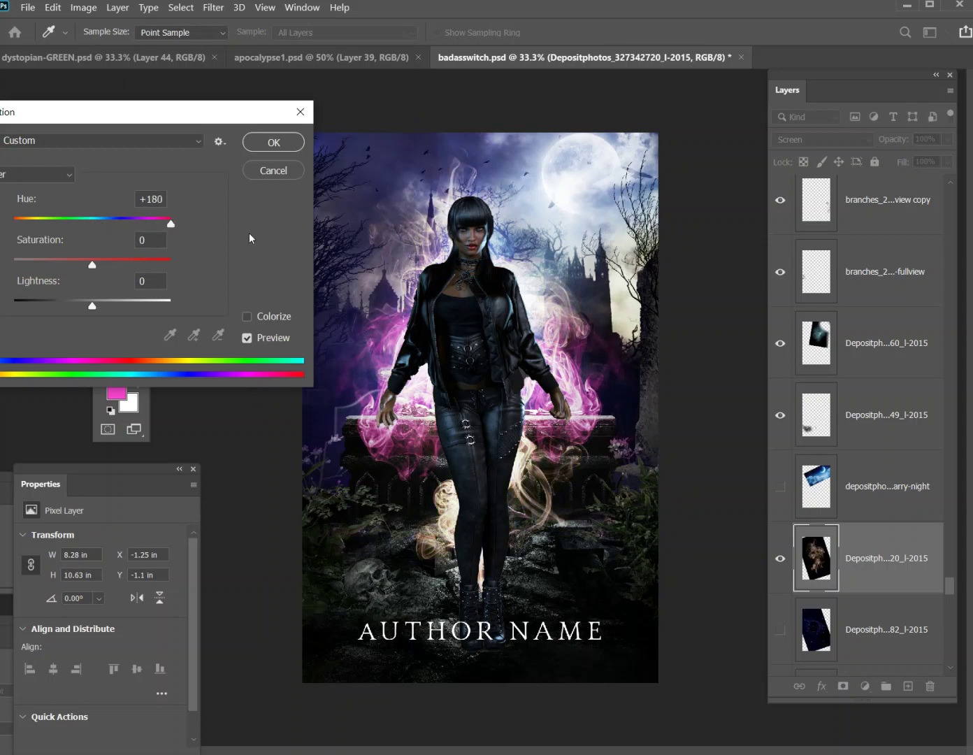
pyautogui.moveTo(170, 223); pyautogui.dragTo(80, 245)
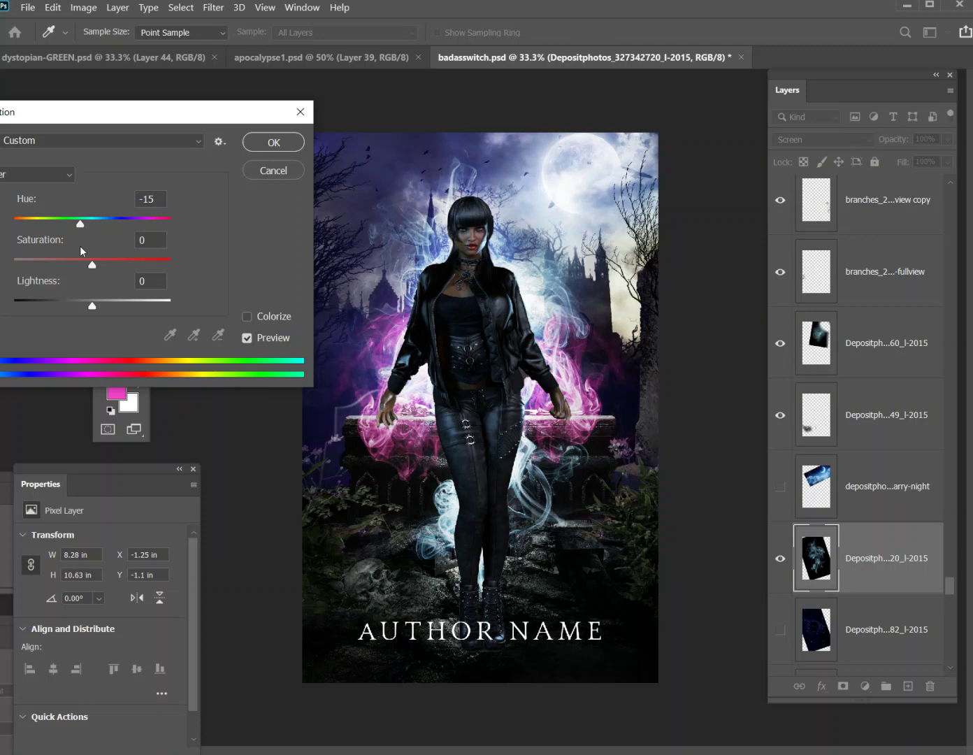
pyautogui.moveTo(80, 245)
pyautogui.mouseDown()
pyautogui.moveTo(106, 245)
pyautogui.moveTo(79, 249)
pyautogui.moveTo(89, 245)
pyautogui.mouseUp()
pyautogui.moveTo(82, 225); pyautogui.dragTo(149, 226)
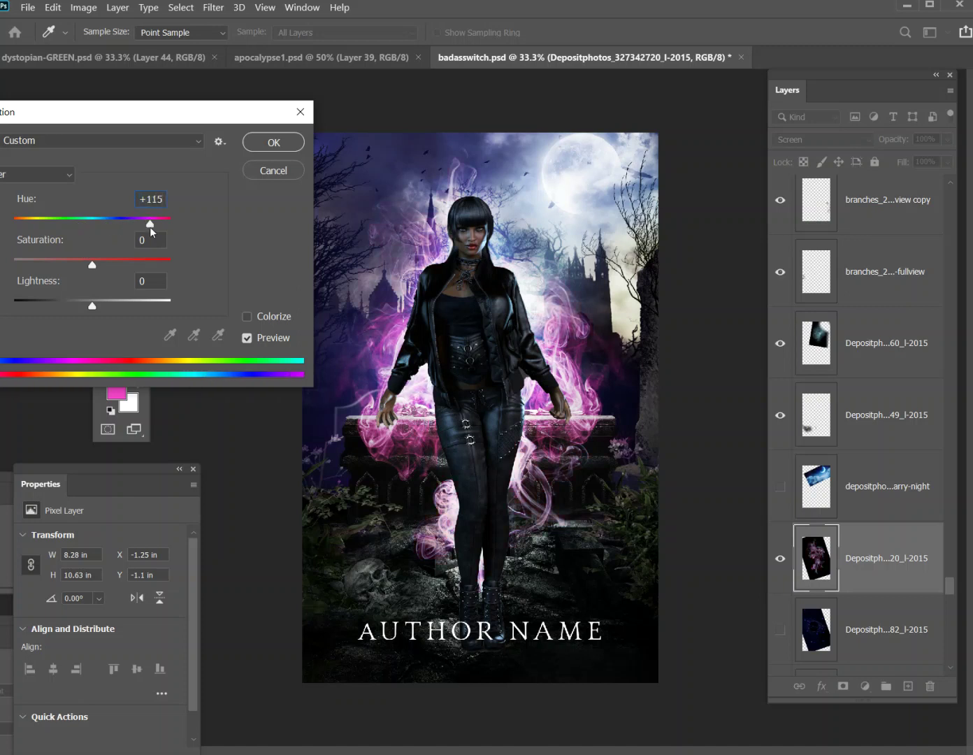
pyautogui.moveTo(150, 226); pyautogui.dragTo(150, 227)
pyautogui.moveTo(90, 265); pyautogui.dragTo(13, 265)
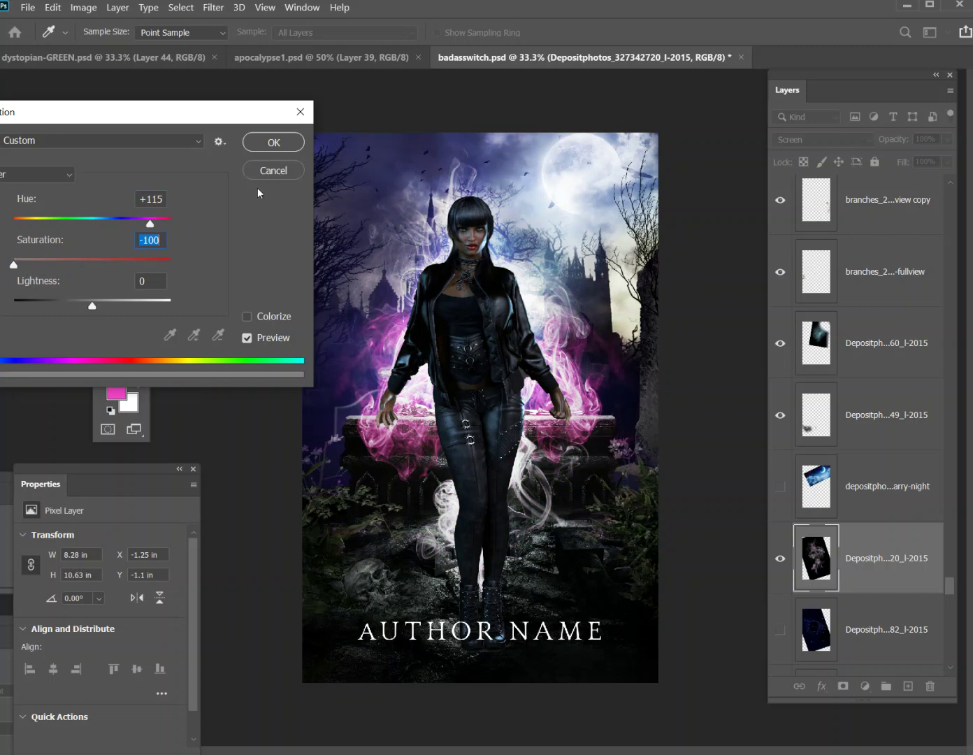
pyautogui.moveTo(55, 265); pyautogui.dragTo(82, 265)
pyautogui.moveTo(147, 226); pyautogui.dragTo(104, 241)
pyautogui.hotkey('shift', 'Tab')
pyautogui.click(256, 146)
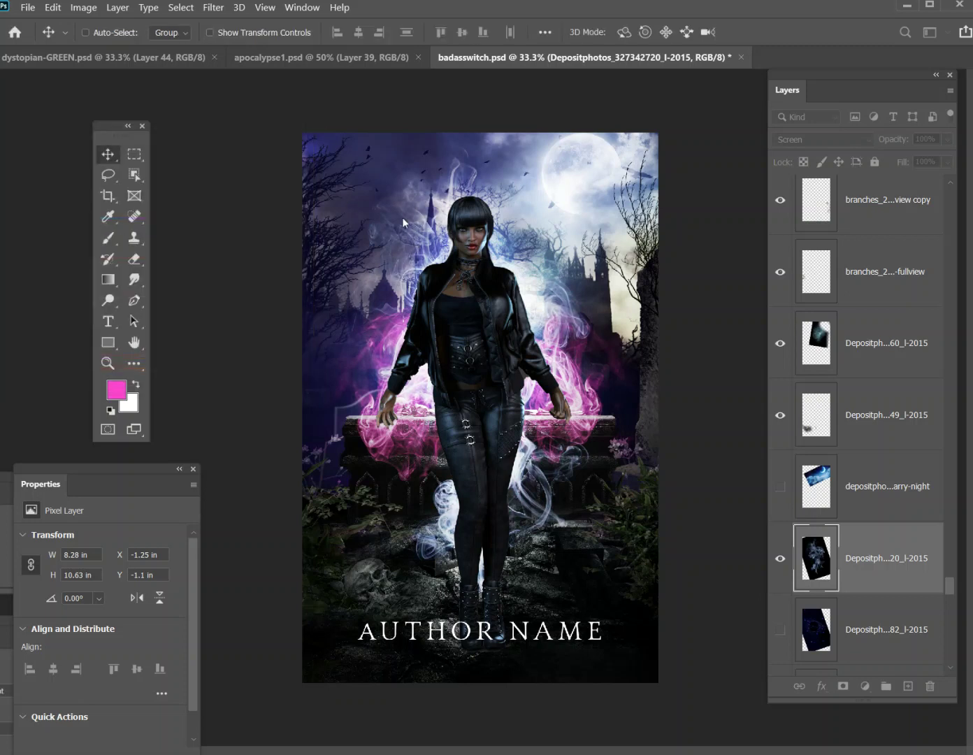
# Lower the smoke layer's opacity to 71% and compare the cover with and without the smoke.
pyautogui.hotkey('ctrl', '-')
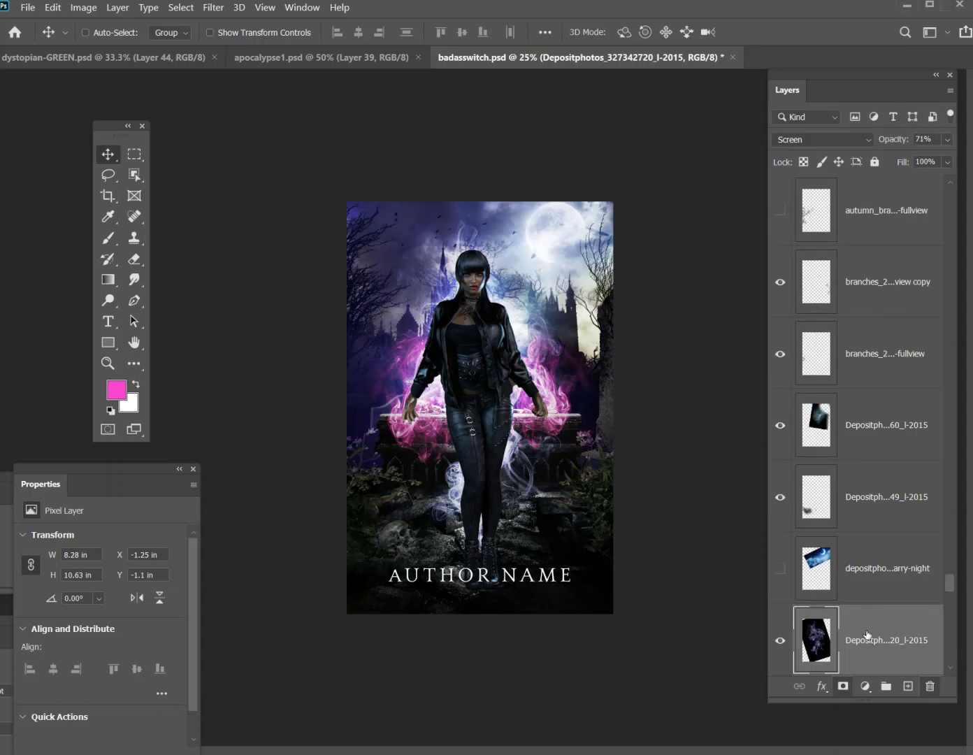
pyautogui.click(782, 648)
pyautogui.click(783, 648)
# Move the layer Depositphotos_12340560_l-2015 directly below the blue smoke layer in the layer stack.
pyautogui.scroll(-4, 864, 551)
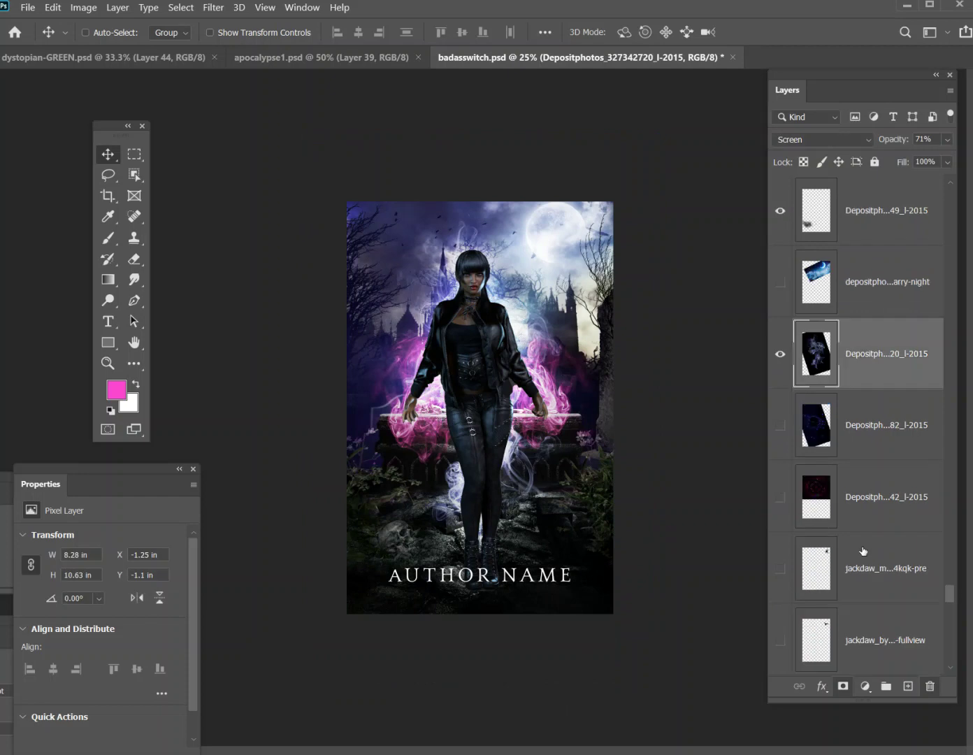
pyautogui.scroll(-9, 856, 379)
pyautogui.scroll(4, 854, 383)
pyautogui.scroll(3, 855, 383)
pyautogui.scroll(-18, 857, 386)
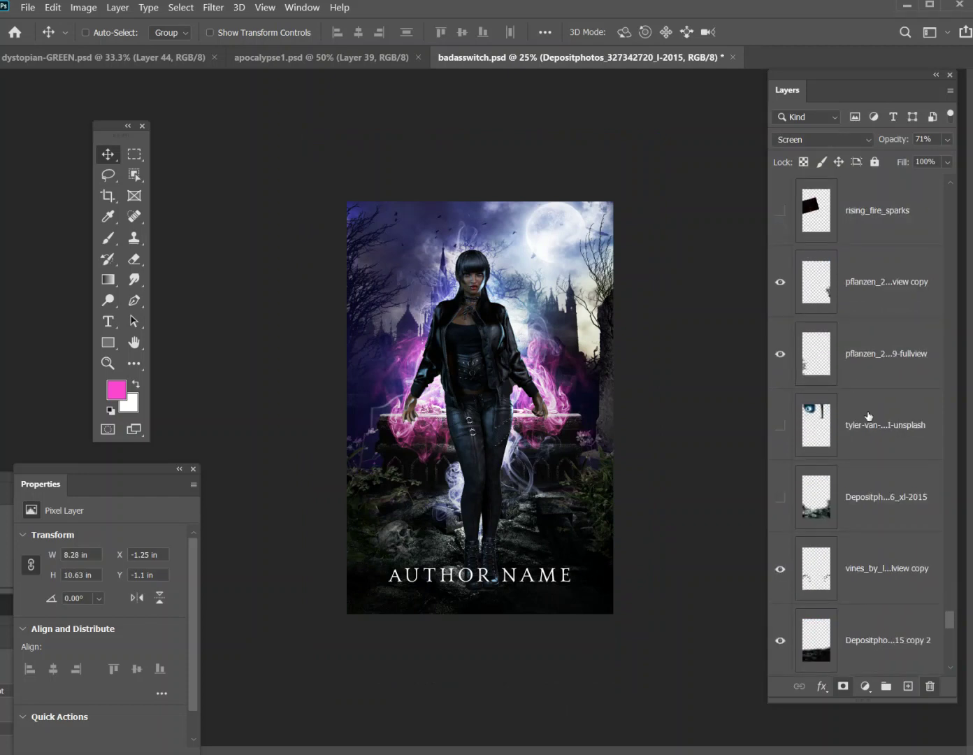
pyautogui.scroll(10, 867, 413)
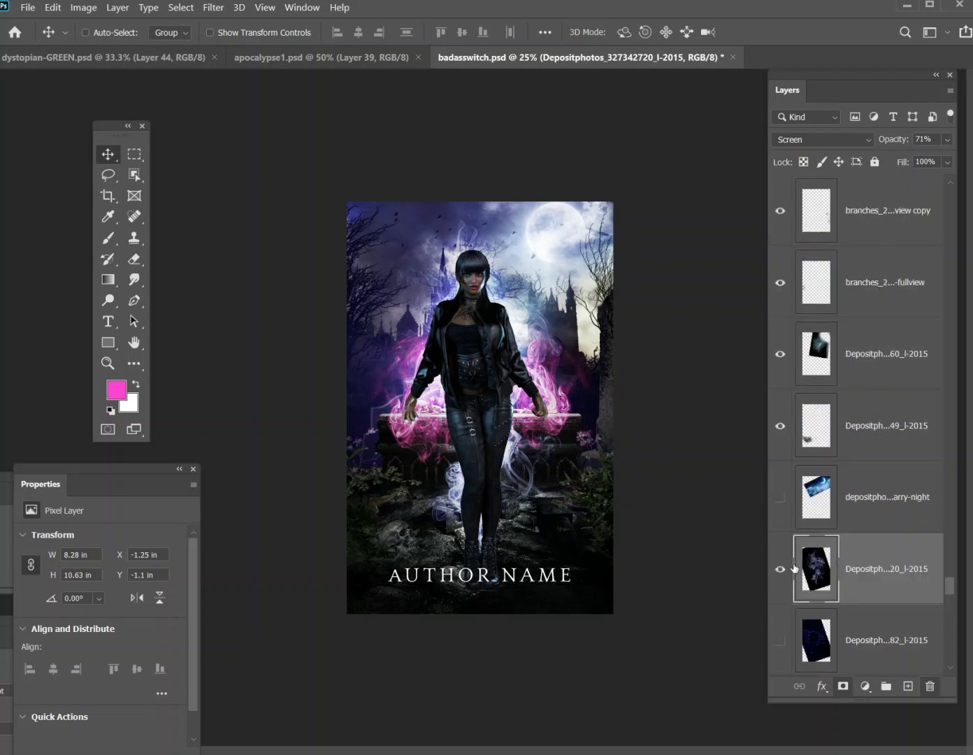
pyautogui.click(781, 354)
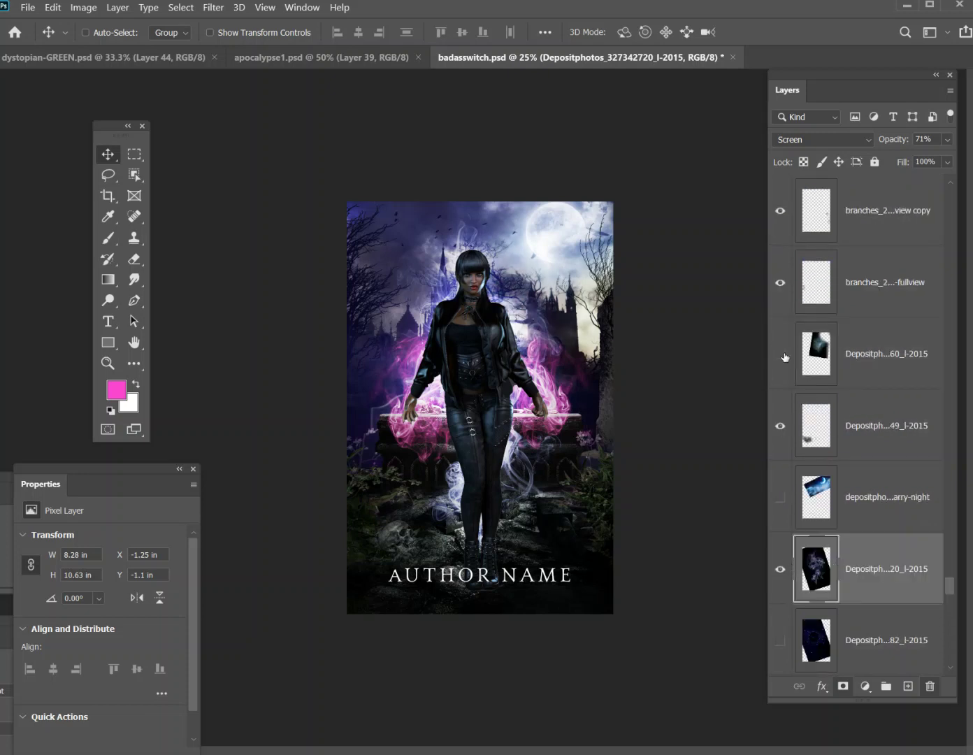
pyautogui.click(782, 355)
pyautogui.click(856, 351)
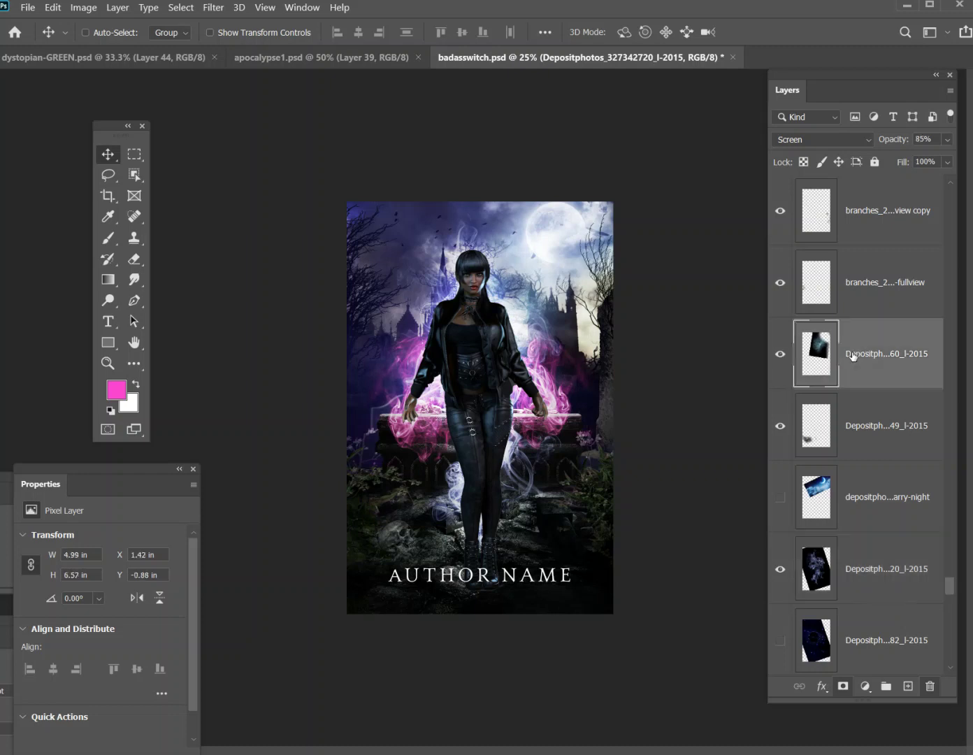
pyautogui.moveTo(852, 363); pyautogui.dragTo(877, 590)
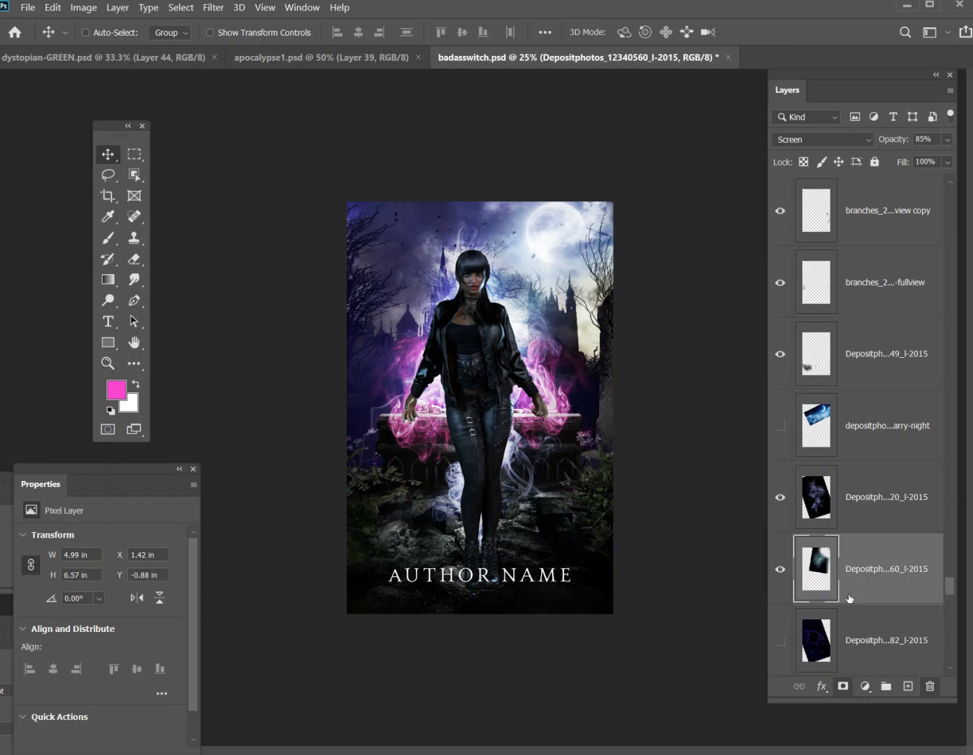
pyautogui.click(820, 516)
# Show the blue particle layer Depositphotos_353340182_l-2015 and compare the cover with and without it.
pyautogui.scroll(-1, 822, 521)
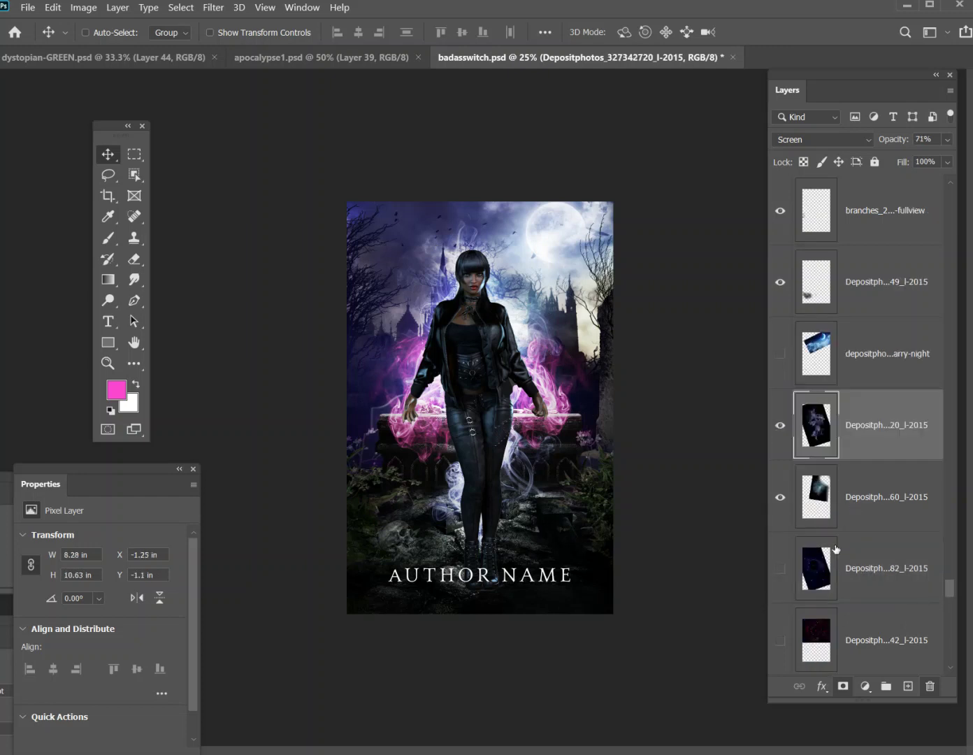
pyautogui.click(783, 572)
pyautogui.click(864, 574)
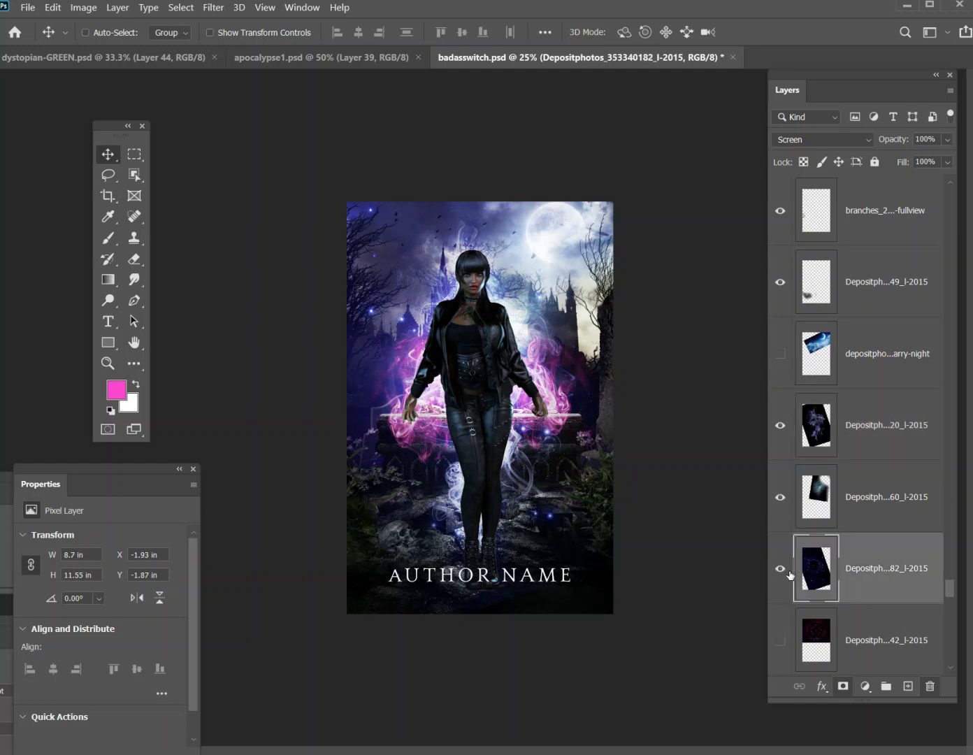
pyautogui.click(781, 578)
pyautogui.click(781, 578)
pyautogui.click(781, 577)
# Recolour the blue particle layer pink with Hue/Saturation, trying several hues before settling at about +97.
pyautogui.click(83, 6)
pyautogui.moveTo(134, 45)
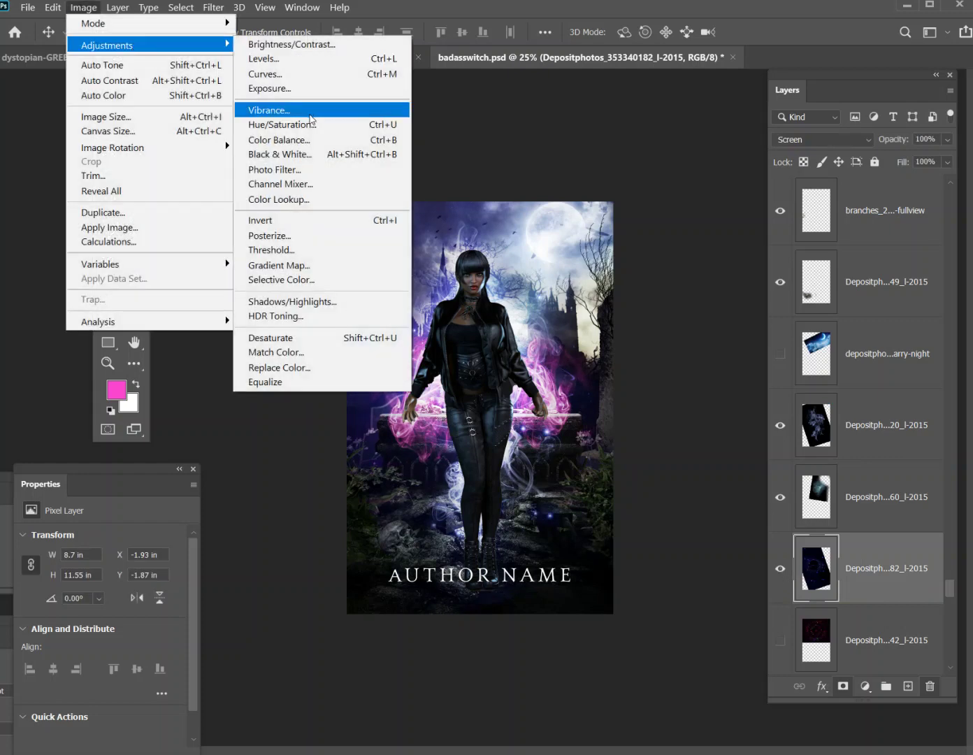
pyautogui.click(309, 125)
pyautogui.moveTo(91, 230); pyautogui.dragTo(4, 241)
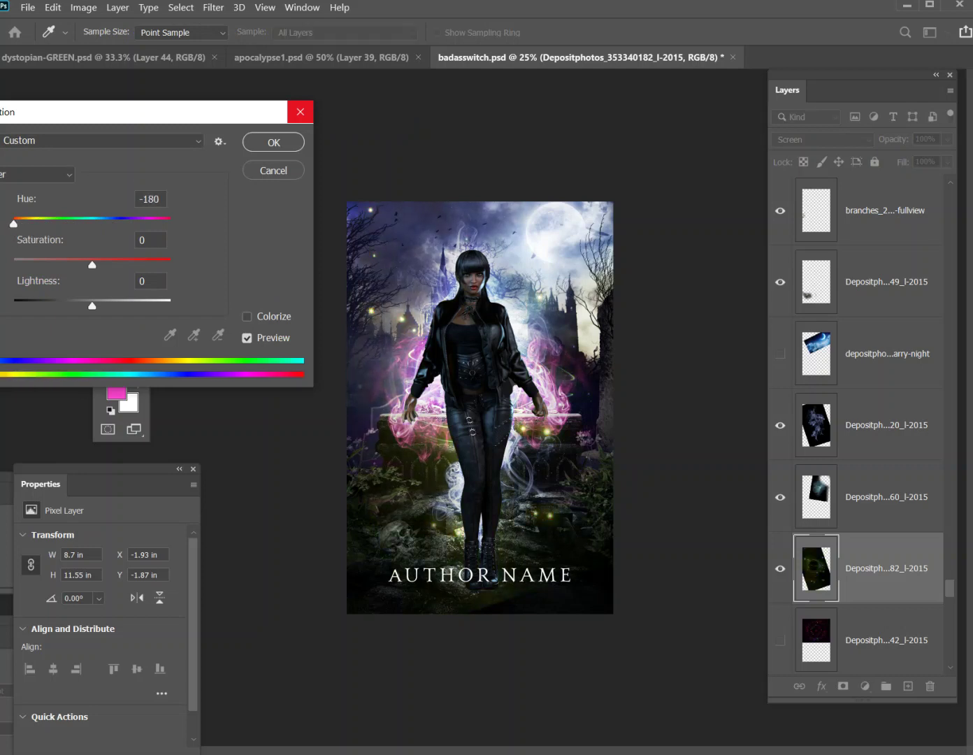
pyautogui.moveTo(55, 229); pyautogui.dragTo(148, 239)
pyautogui.scroll(-10, 172, 235)
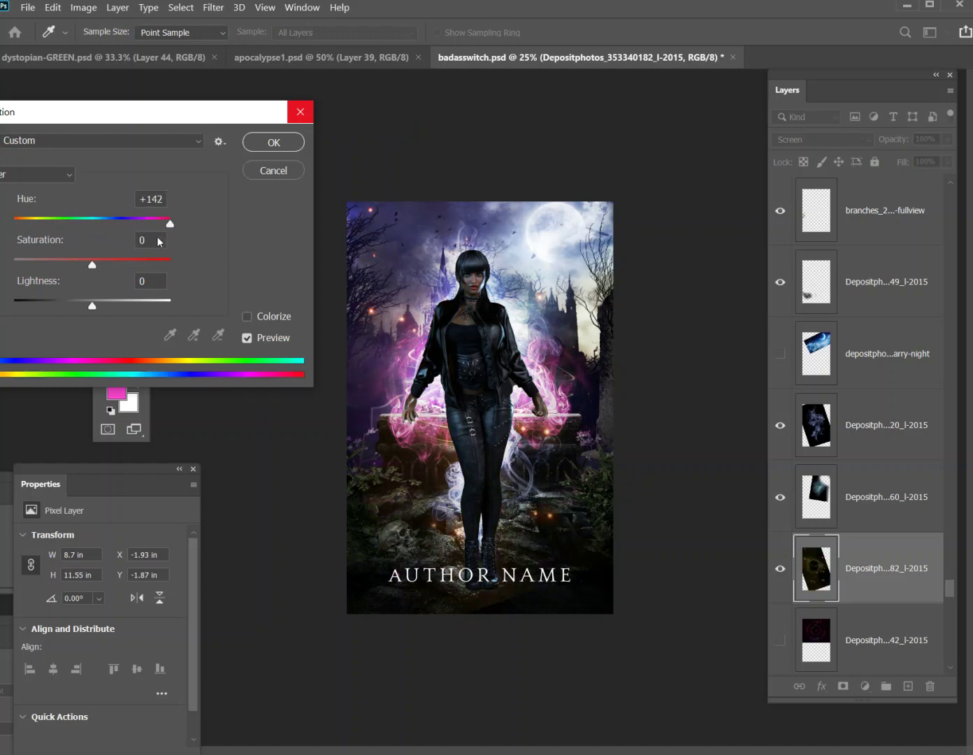
pyautogui.scroll(-5, 135, 243)
pyautogui.scroll(10, 129, 239)
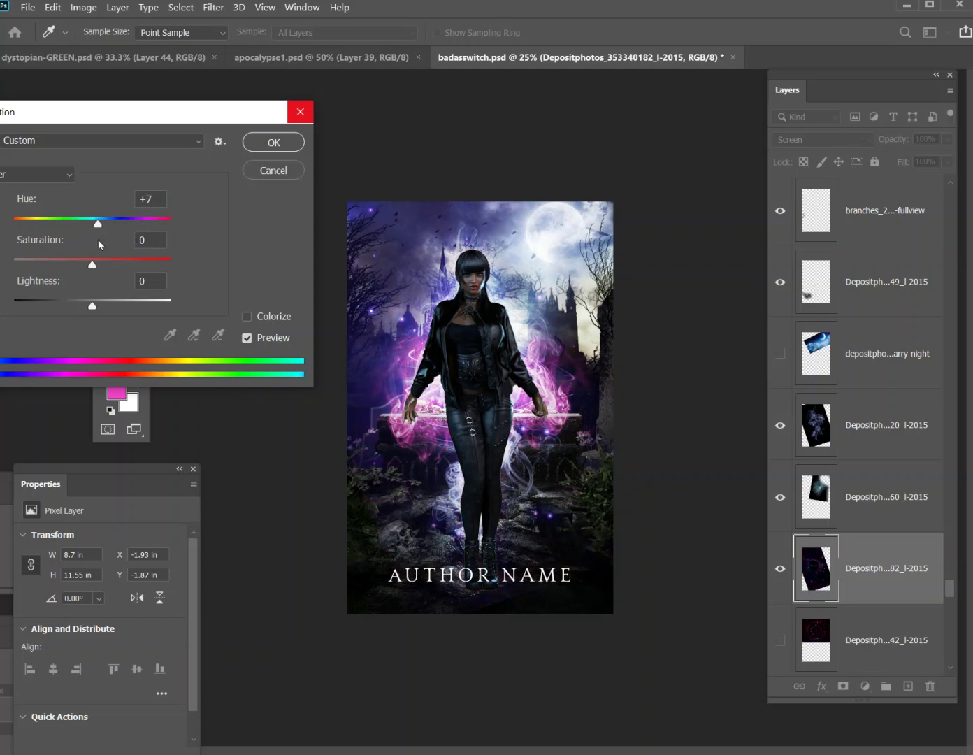
pyautogui.scroll(-10, 125, 242)
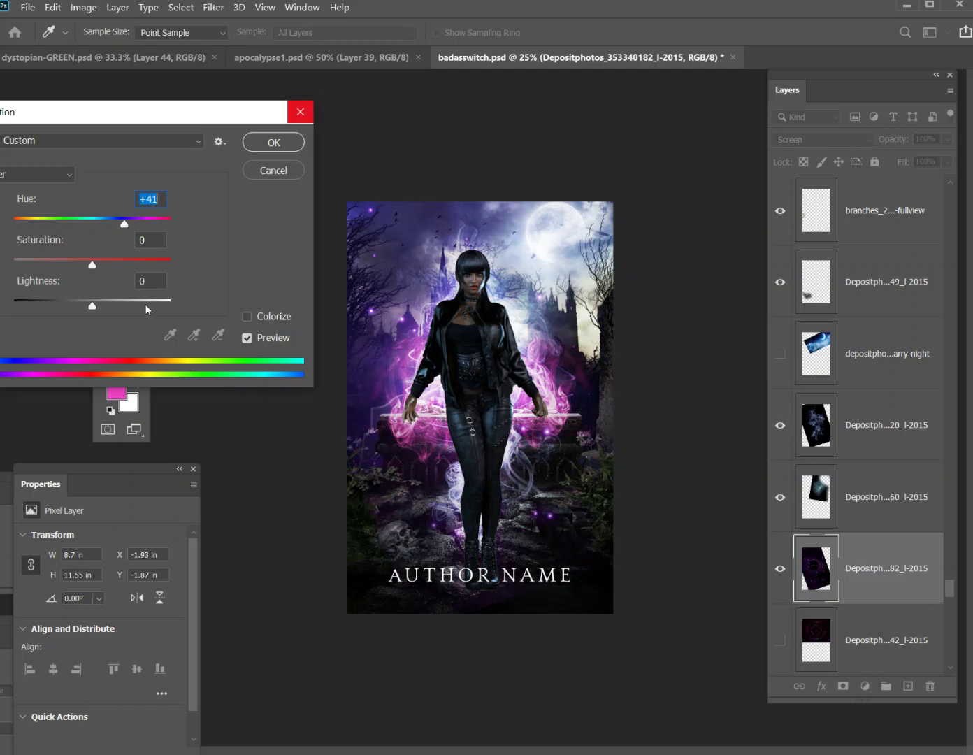
pyautogui.moveTo(125, 223)
pyautogui.mouseDown()
pyautogui.moveTo(104, 228)
pyautogui.moveTo(133, 225)
pyautogui.mouseUp()
pyautogui.scroll(4, 146, 239)
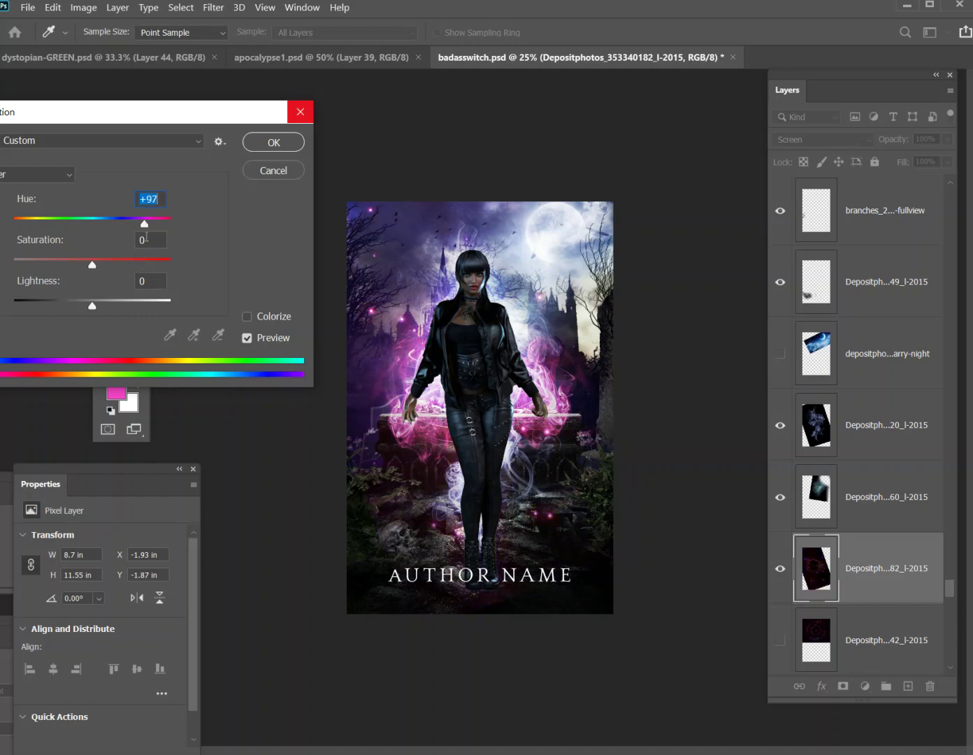
pyautogui.moveTo(146, 224)
pyautogui.mouseDown()
pyautogui.moveTo(135, 225)
pyautogui.moveTo(144, 224)
pyautogui.mouseUp()
pyautogui.click(274, 144)
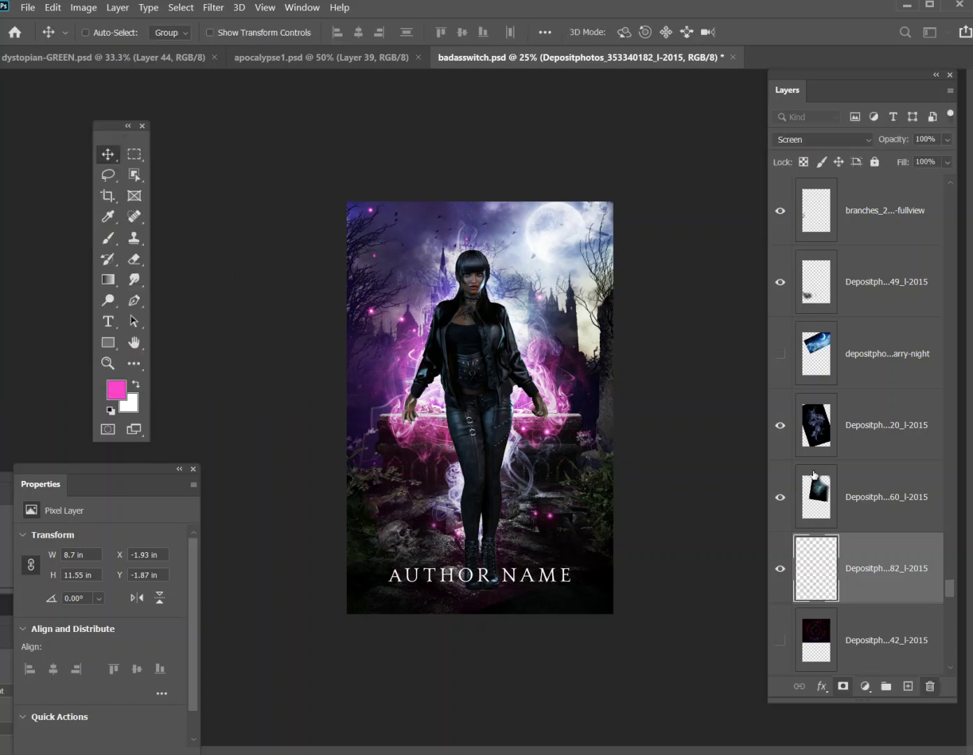
# Compare the cover with and without the recoloured pink particle layer.
pyautogui.click(777, 570)
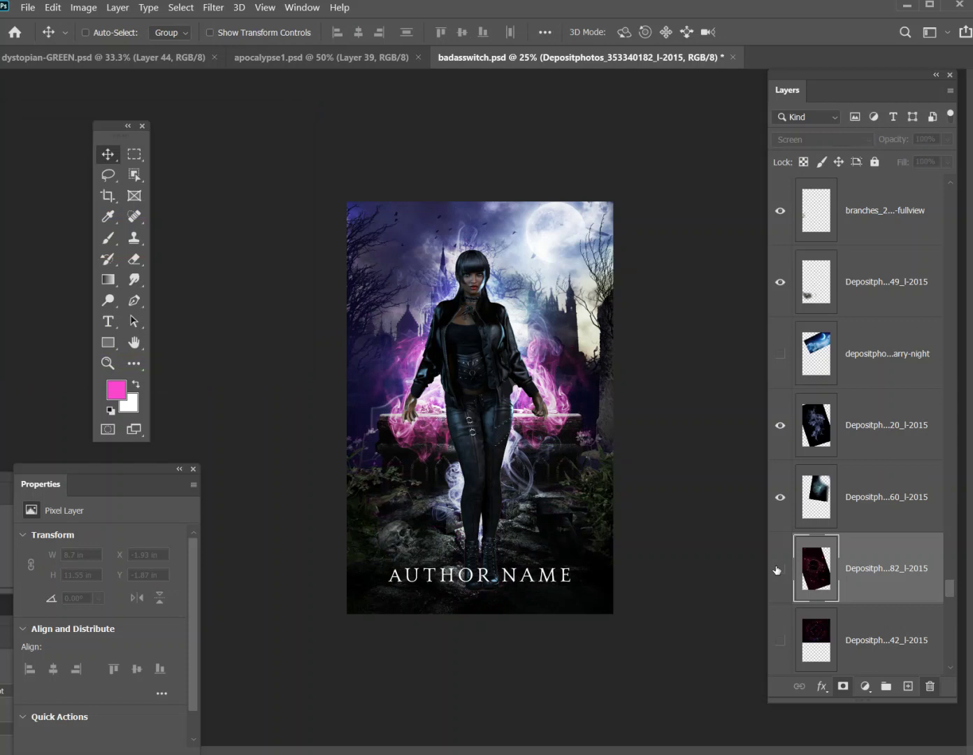
pyautogui.click(778, 570)
pyautogui.click(778, 570)
pyautogui.click(779, 570)
# Preview the hidden red particle layer ending in 42_l-2015 on the cover, and hide it again.
pyautogui.scroll(-2, 865, 558)
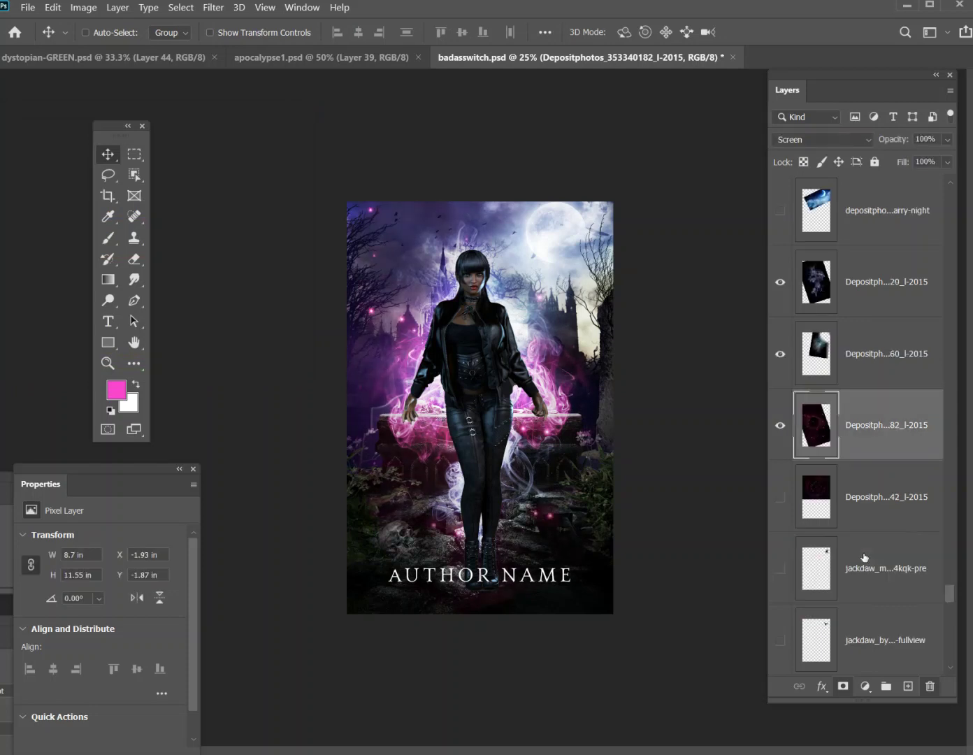
pyautogui.scroll(-1, 864, 558)
pyautogui.click(781, 425)
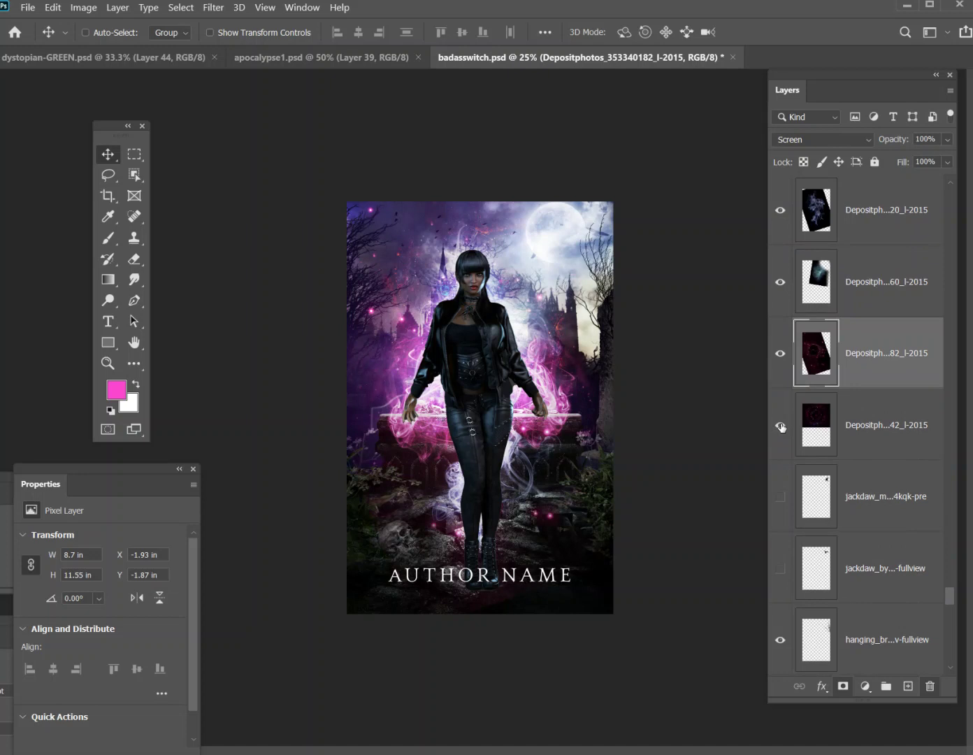
pyautogui.click(782, 426)
pyautogui.scroll(3, 833, 414)
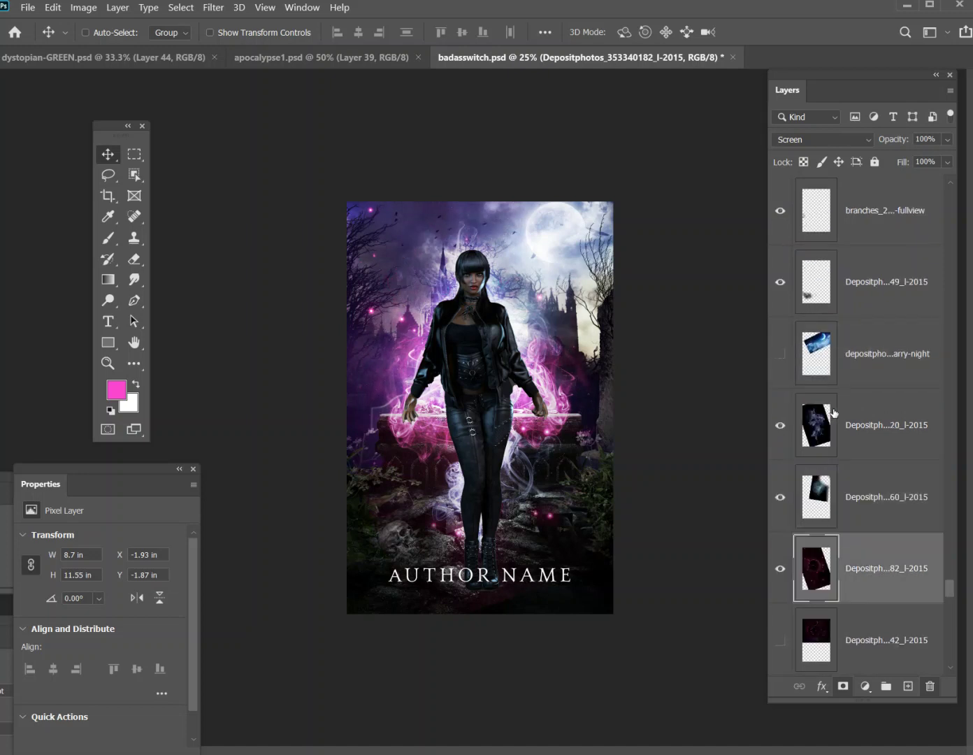
pyautogui.scroll(-3, 834, 413)
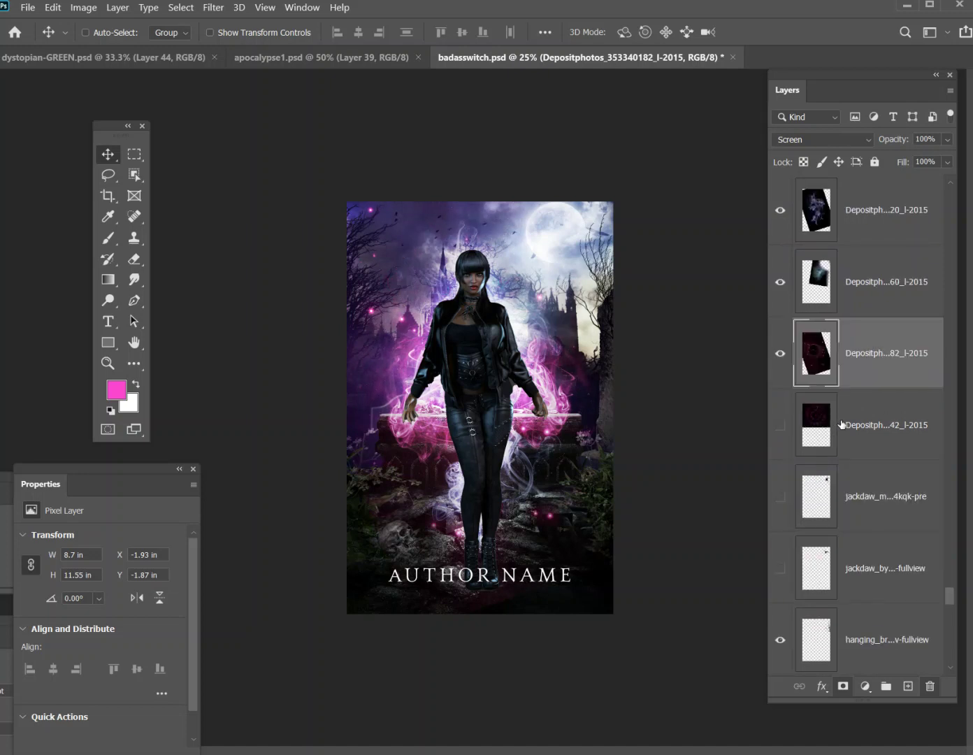
# Show the rising_fire_sparks copy layer and free-transform it, rotating and enlarging it to about 9.96 by 16.87 in at X -4.56, Y -0.98 in.
pyautogui.scroll(-5, 842, 424)
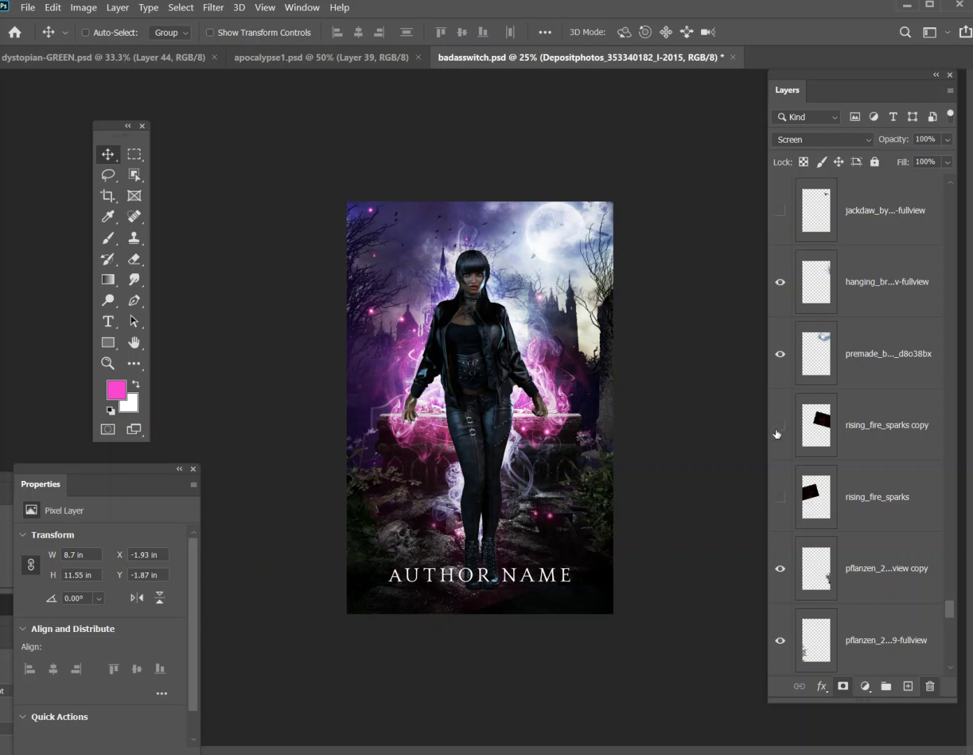
pyautogui.click(871, 435)
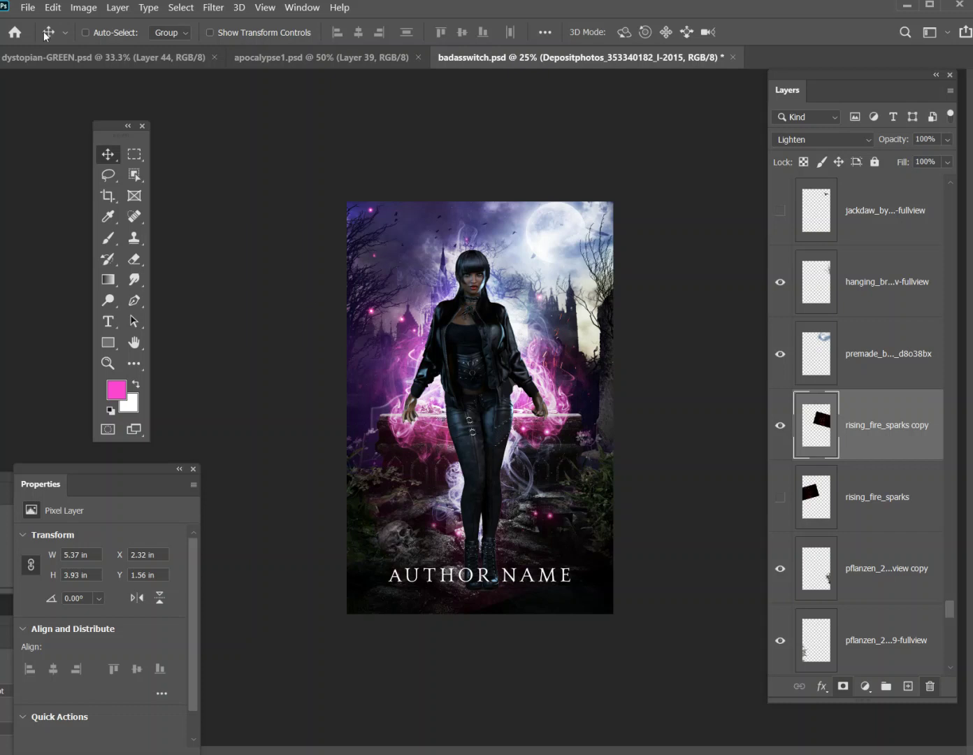
pyautogui.click(52, 7)
pyautogui.click(134, 337)
pyautogui.moveTo(687, 270); pyautogui.dragTo(969, 7)
pyautogui.moveTo(566, 334); pyautogui.dragTo(388, 650)
pyautogui.moveTo(274, 313); pyautogui.dragTo(72, 173)
pyautogui.moveTo(419, 533); pyautogui.dragTo(447, 570)
pyautogui.moveTo(448, 159); pyautogui.dragTo(688, 256)
pyautogui.moveTo(545, 448); pyautogui.dragTo(509, 500)
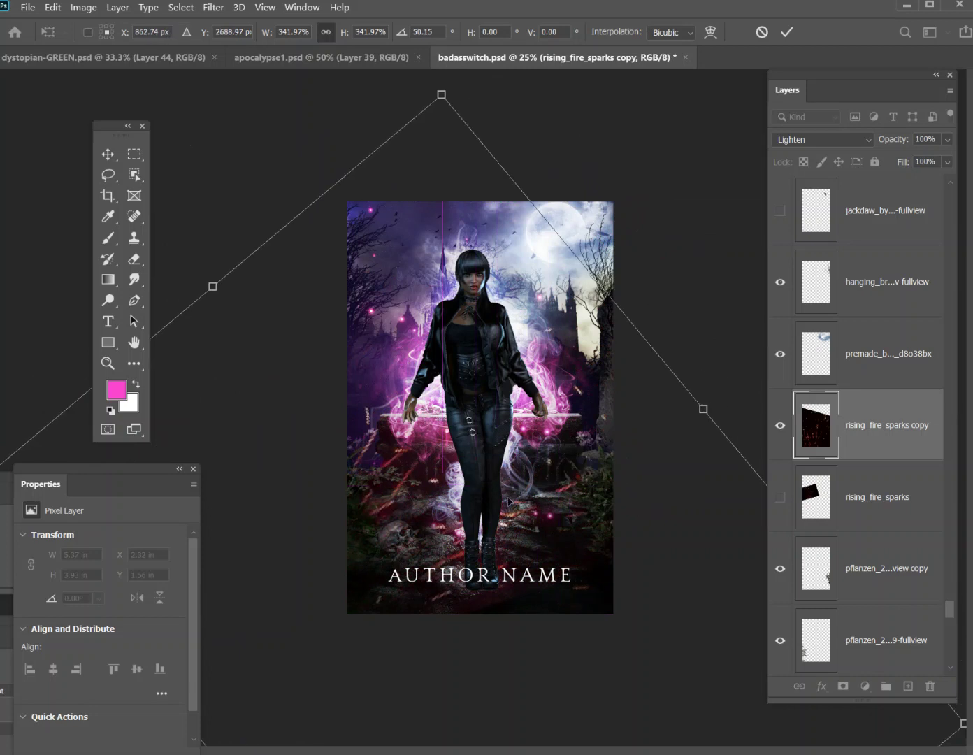
pyautogui.moveTo(639, 159); pyautogui.dragTo(756, 309)
pyautogui.moveTo(597, 406); pyautogui.dragTo(461, 350)
pyautogui.moveTo(587, 224); pyautogui.dragTo(632, 347)
pyautogui.moveTo(526, 445)
pyautogui.mouseDown()
pyautogui.moveTo(533, 503)
pyautogui.moveTo(509, 420)
pyautogui.moveTo(521, 440)
pyautogui.mouseUp()
pyautogui.press('Return')
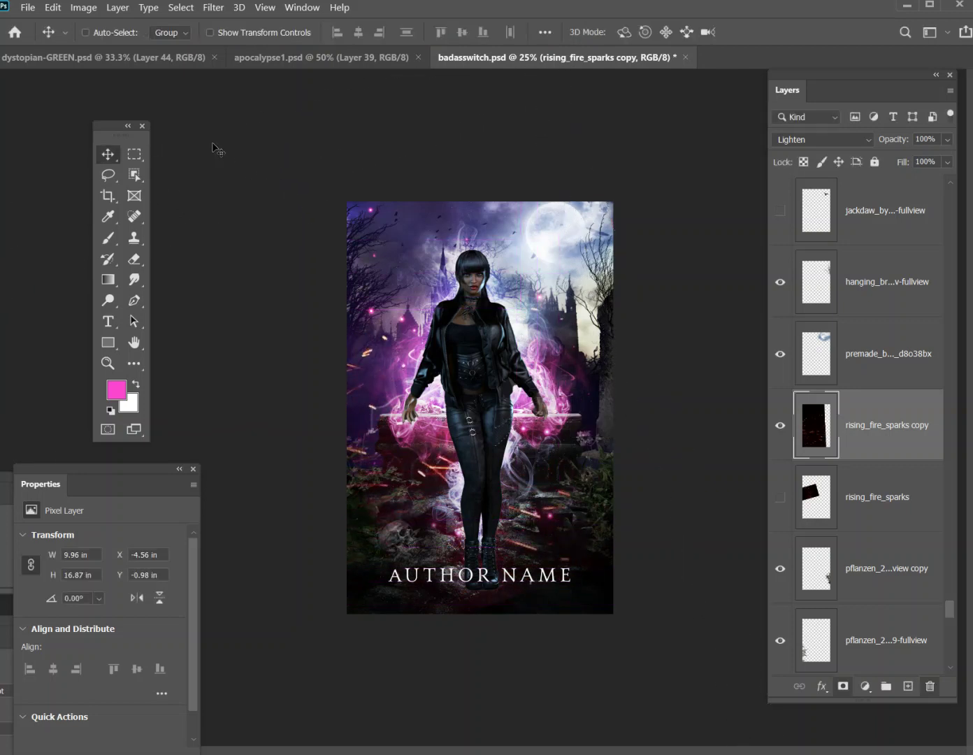
# Recolour the rising_fire_sparks copy layer bright blue with Hue/Saturation, trying several hues and raising the saturation.
pyautogui.click(75, 10)
pyautogui.moveTo(116, 46)
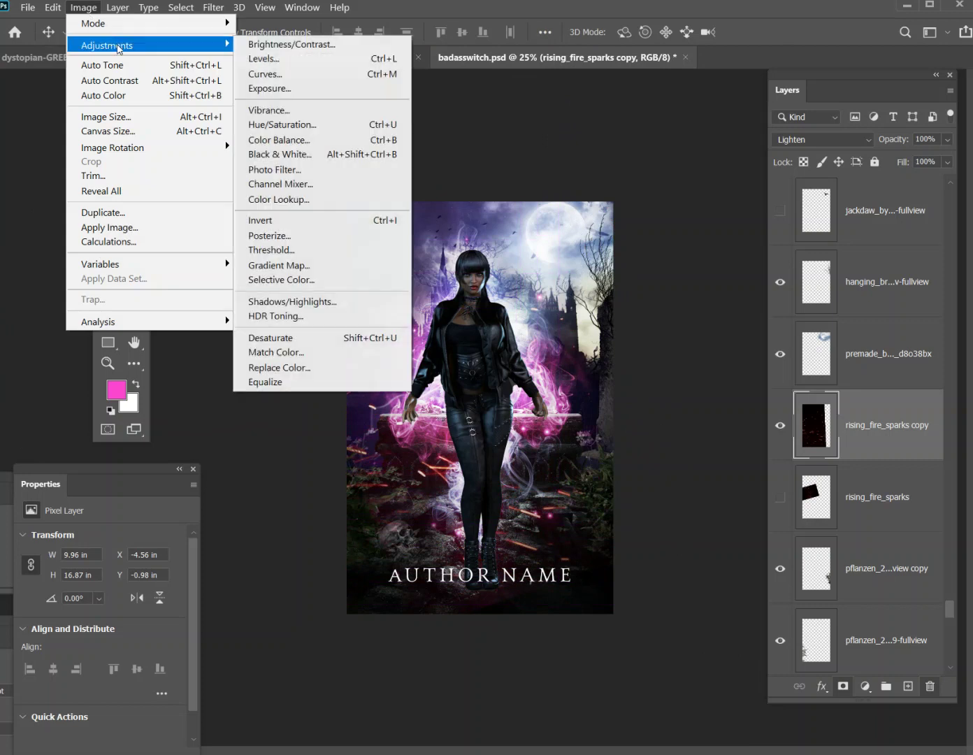
pyautogui.click(336, 126)
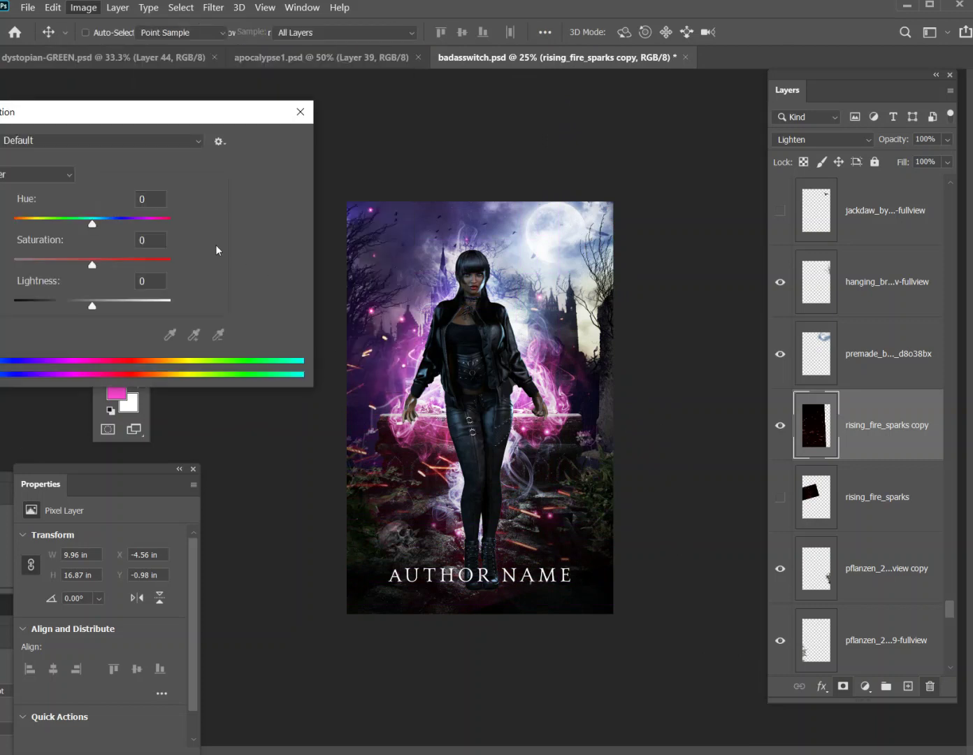
pyautogui.moveTo(58, 237); pyautogui.dragTo(2, 241)
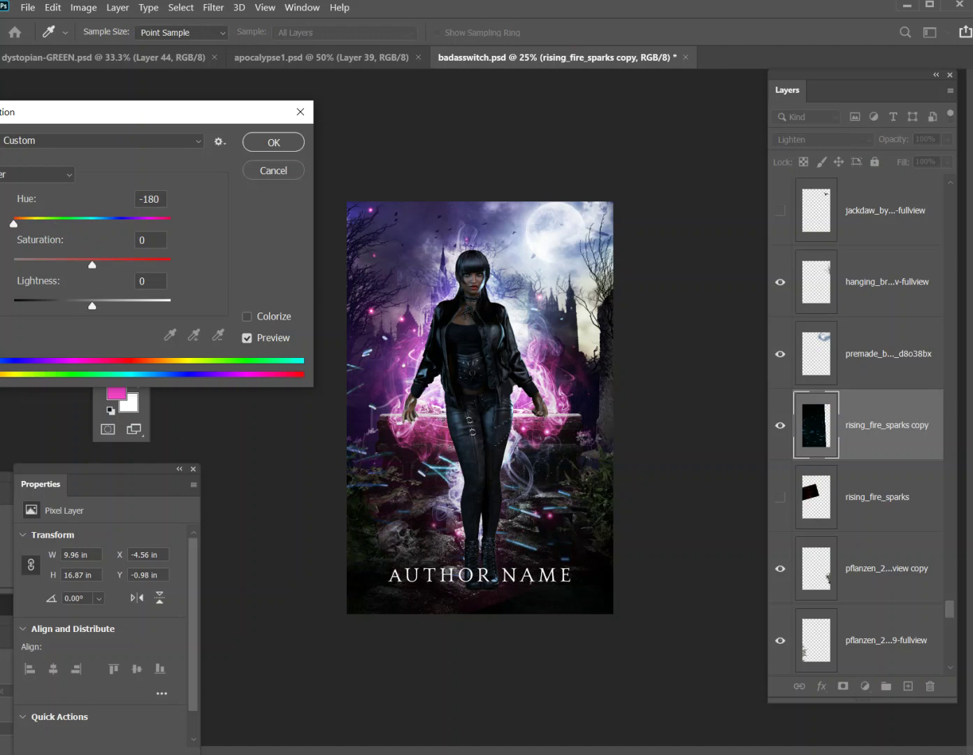
pyautogui.moveTo(2, 241); pyautogui.dragTo(160, 285)
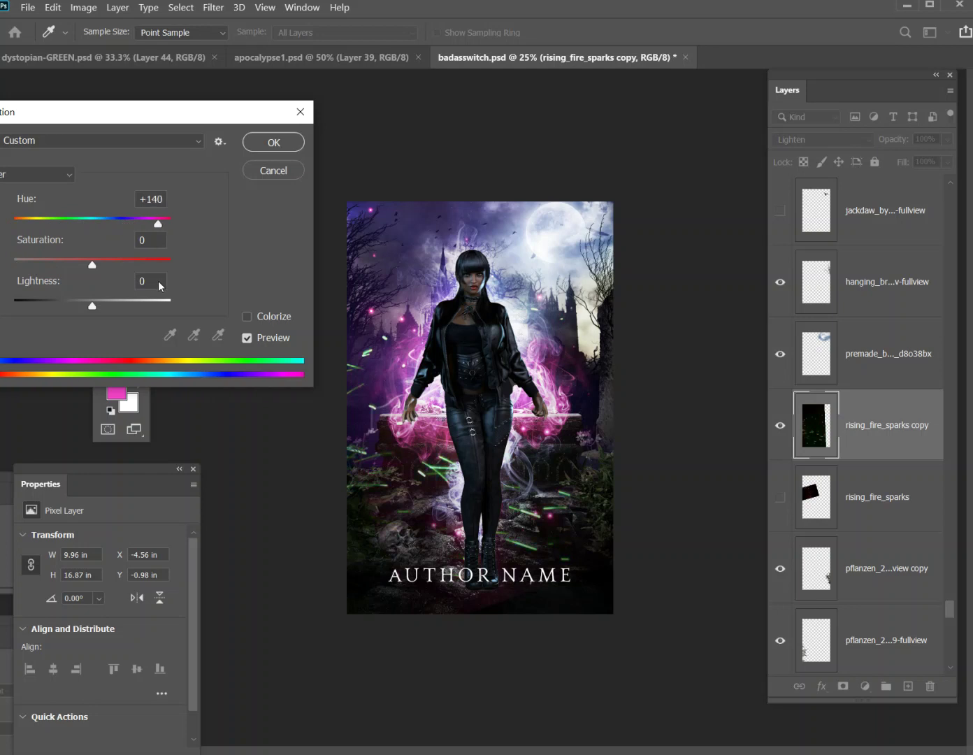
pyautogui.moveTo(158, 279); pyautogui.dragTo(186, 279)
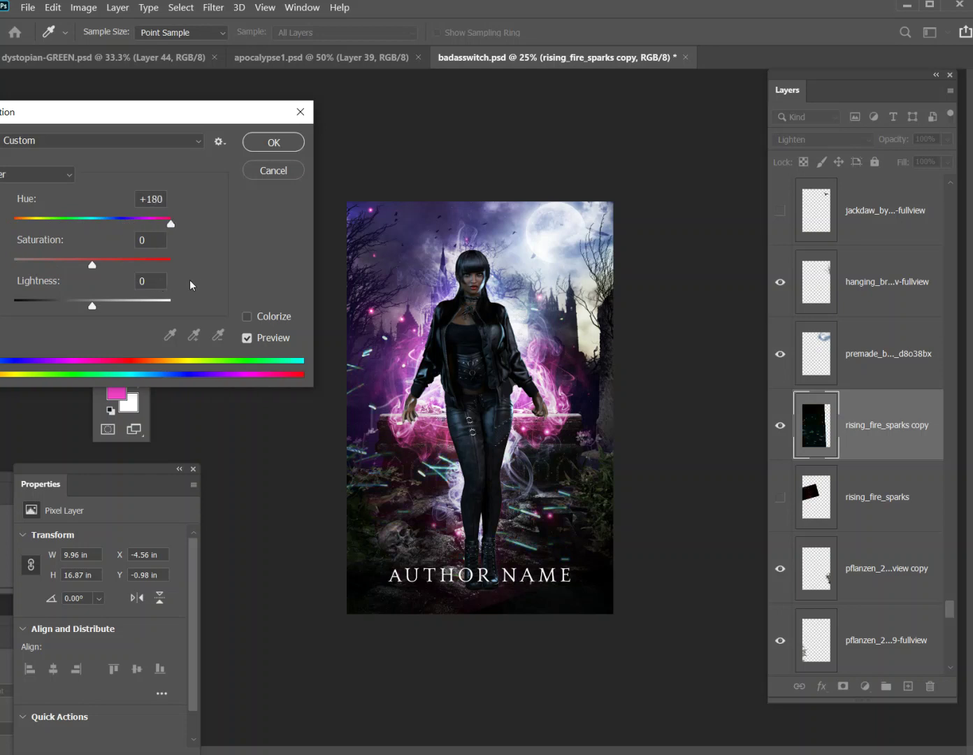
pyautogui.moveTo(228, 284); pyautogui.dragTo(228, 284)
pyautogui.moveTo(95, 267)
pyautogui.mouseDown()
pyautogui.moveTo(12, 265)
pyautogui.moveTo(110, 266)
pyautogui.mouseUp()
pyautogui.press('Tab')
pyautogui.moveTo(171, 223); pyautogui.dragTo(13, 277)
pyautogui.press('Tab')
pyautogui.click(274, 143)
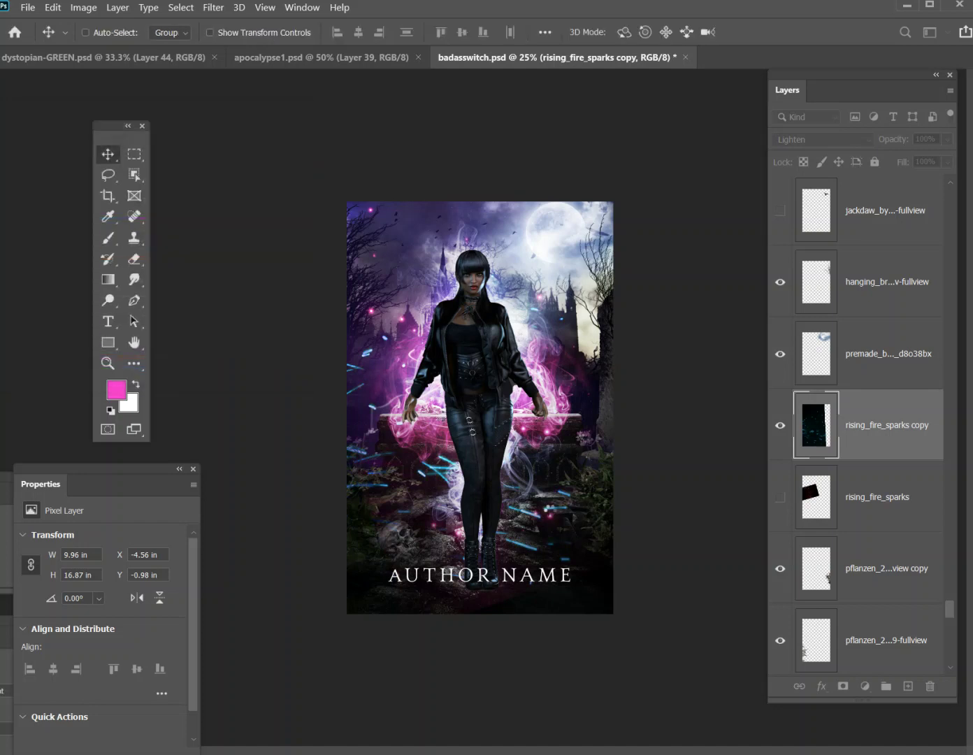
# Move the blue sparks layer toward the cover's lower left, to about X -7.53 in, Y 0.27 in.
pyautogui.moveTo(517, 482); pyautogui.dragTo(417, 563)
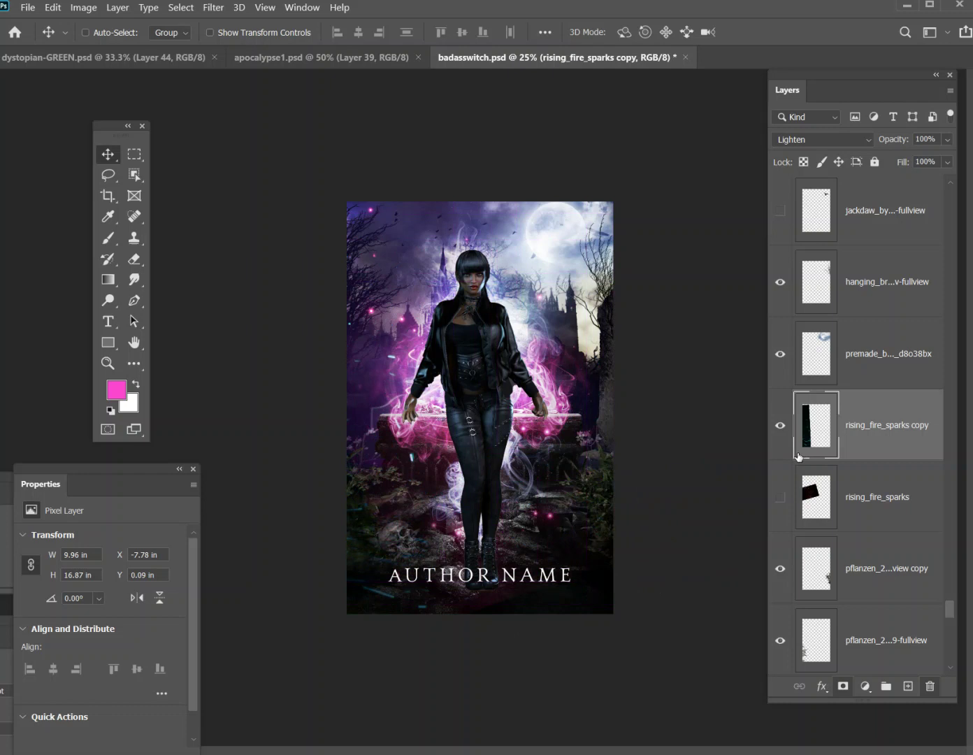
pyautogui.moveTo(427, 534); pyautogui.dragTo(441, 544)
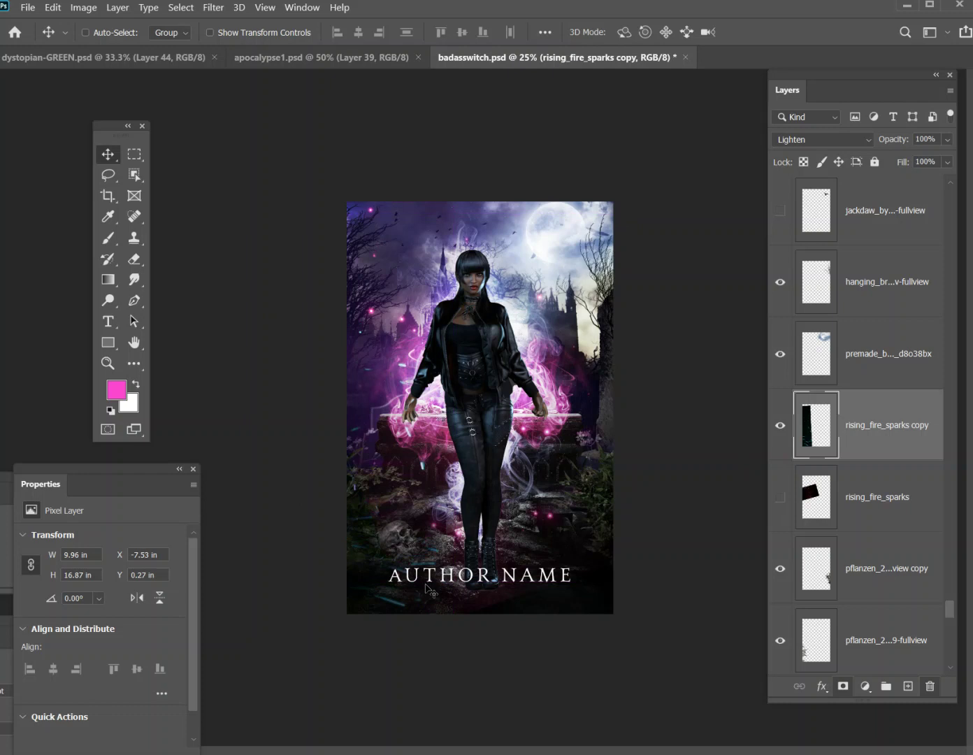
# Duplicate the rising_fire_sparks copy layer under the default name.
pyautogui.rightClick(864, 433)
pyautogui.click(700, 191)
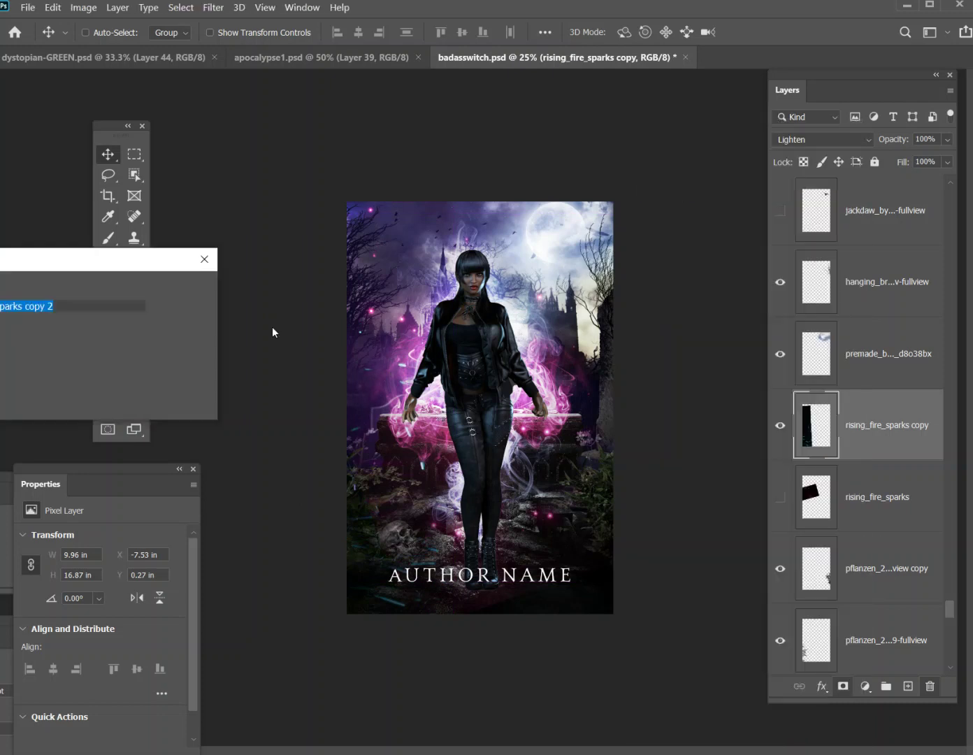
pyautogui.press('Return')
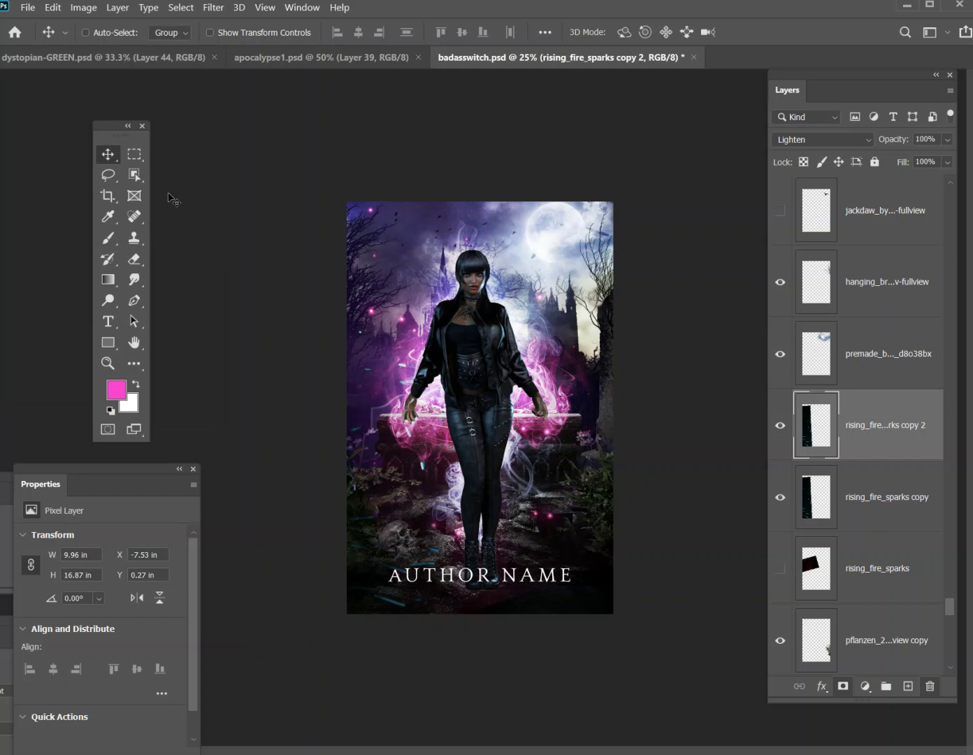
# Flip the duplicated sparks layer horizontally and move it toward the cover's upper right, to about X 4.28 in, Y -5.99 in.
pyautogui.click(53, 7)
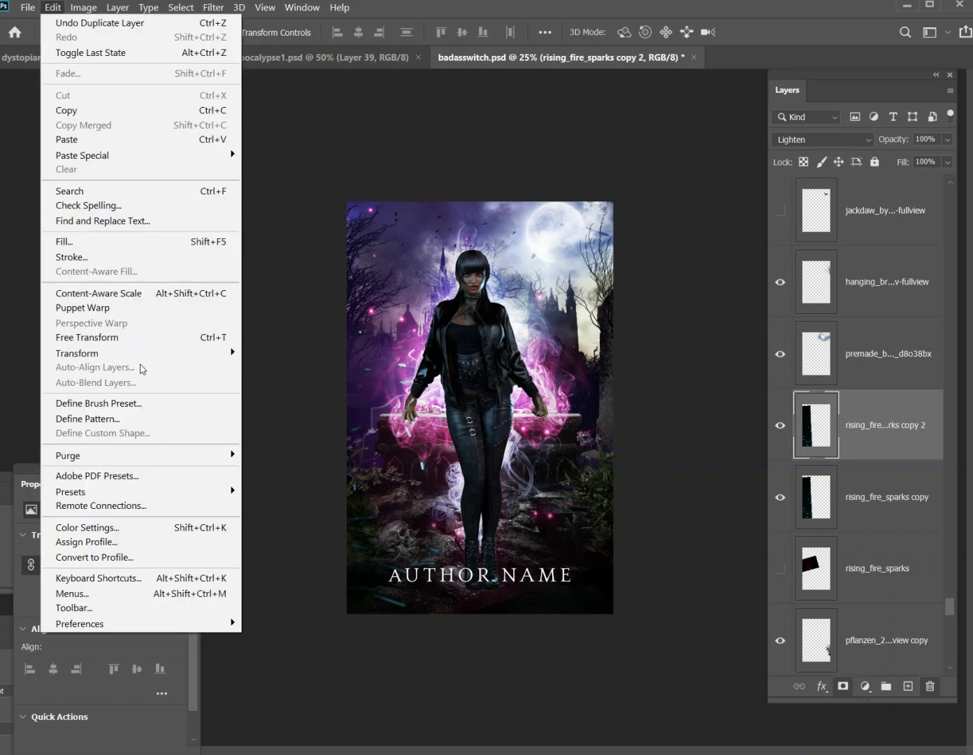
pyautogui.moveTo(147, 353)
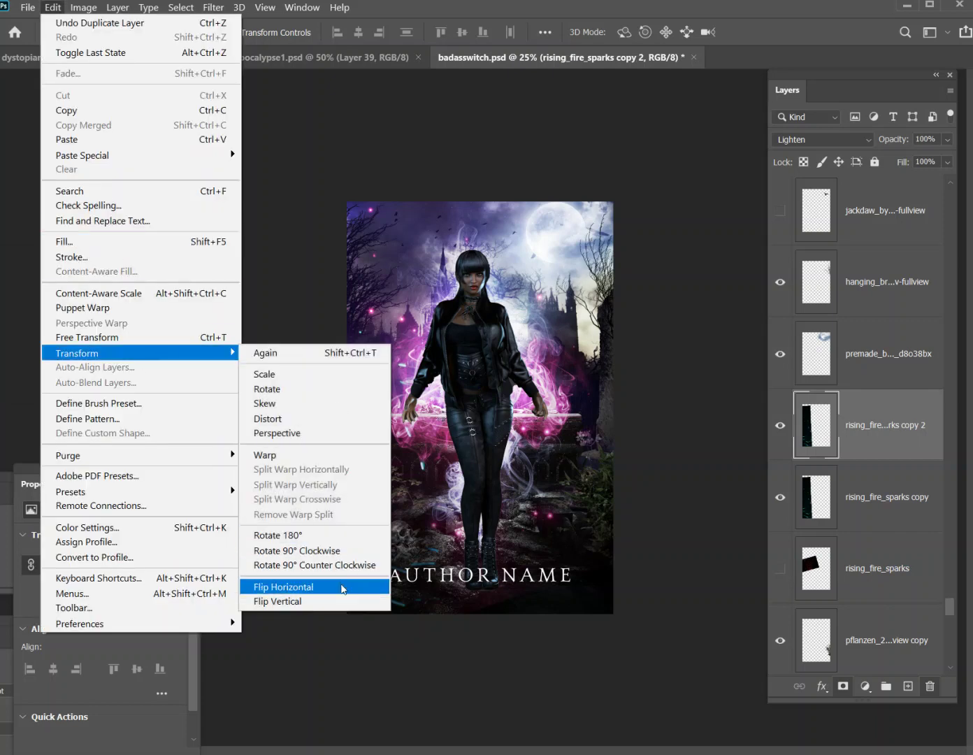
pyautogui.click(343, 586)
pyautogui.moveTo(423, 482); pyautogui.dragTo(662, 265)
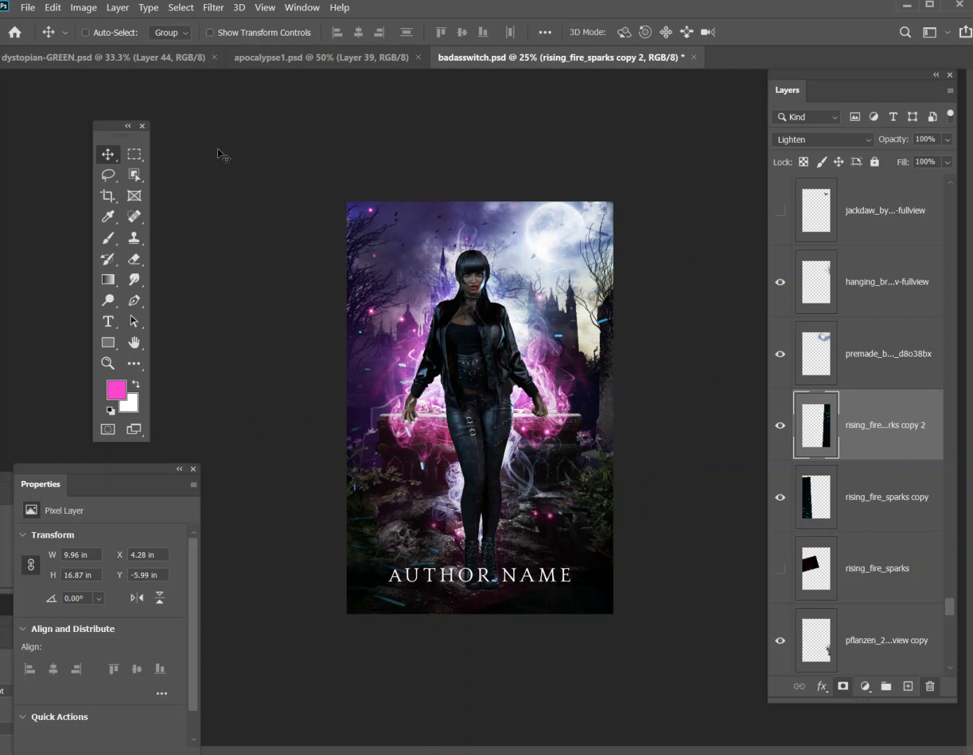
# Free-transform the duplicated sparks layer, rotating it about 67° and repositioning it to about X -2.62 in, Y 0.08 in.
pyautogui.click(52, 7)
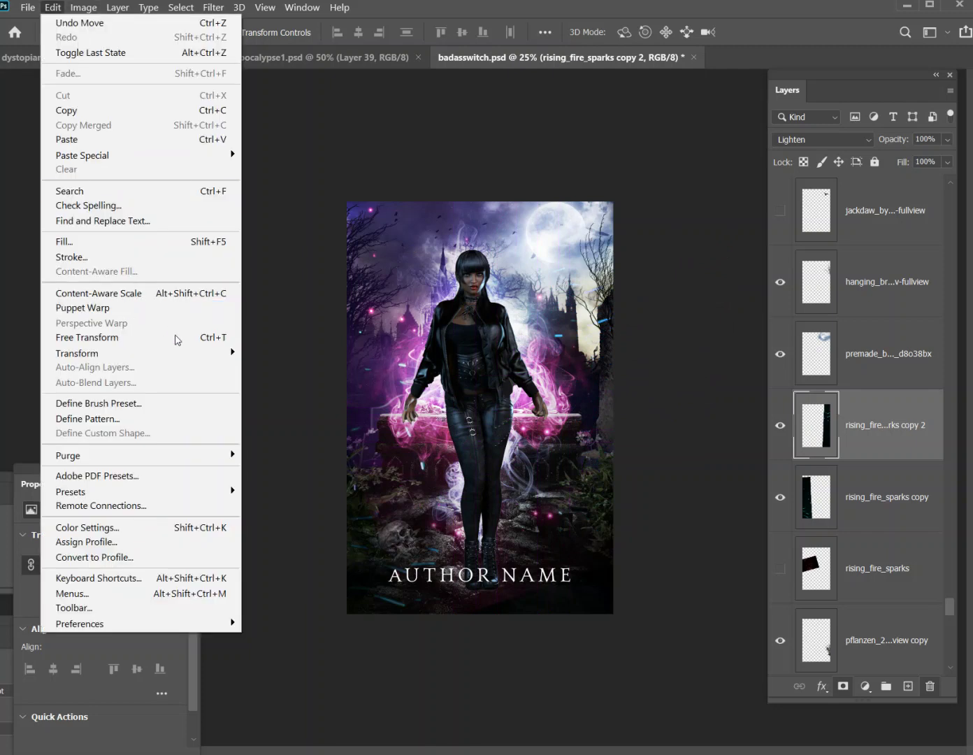
pyautogui.click(210, 339)
pyautogui.press('Escape')
pyautogui.click(54, 8)
pyautogui.click(144, 339)
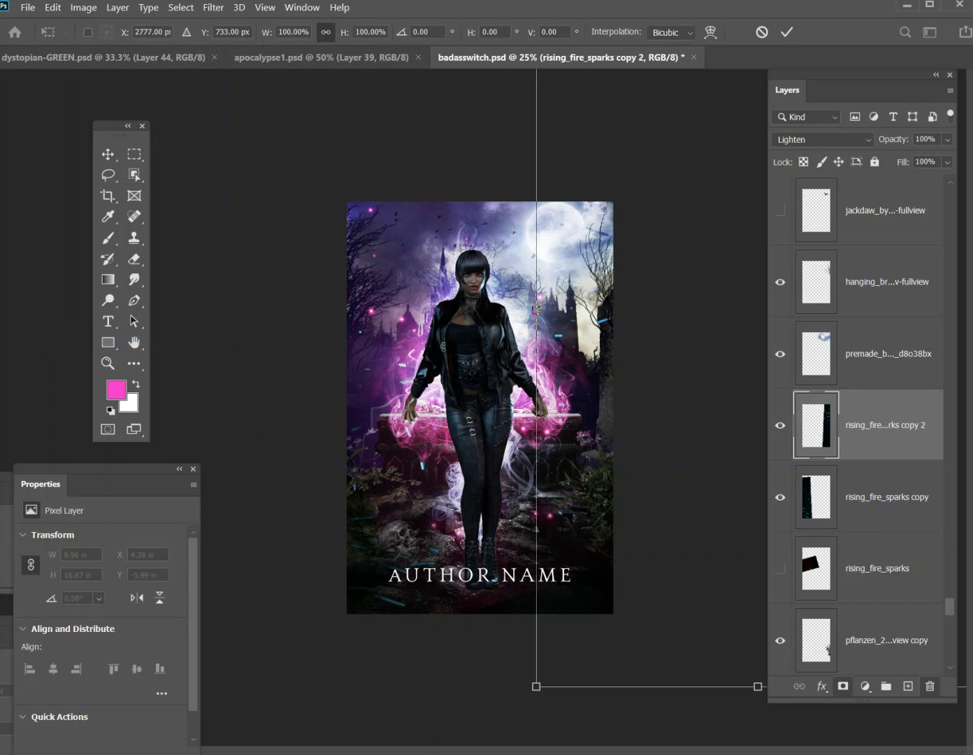
pyautogui.moveTo(537, 309); pyautogui.dragTo(586, 454)
pyautogui.moveTo(388, 344); pyautogui.dragTo(397, 274)
pyautogui.moveTo(576, 460); pyautogui.dragTo(537, 527)
pyautogui.moveTo(357, 358); pyautogui.dragTo(372, 347)
pyautogui.moveTo(553, 440); pyautogui.dragTo(594, 475)
pyautogui.moveTo(359, 366); pyautogui.dragTo(451, 251)
pyautogui.moveTo(566, 416); pyautogui.dragTo(569, 482)
pyautogui.press('Return')
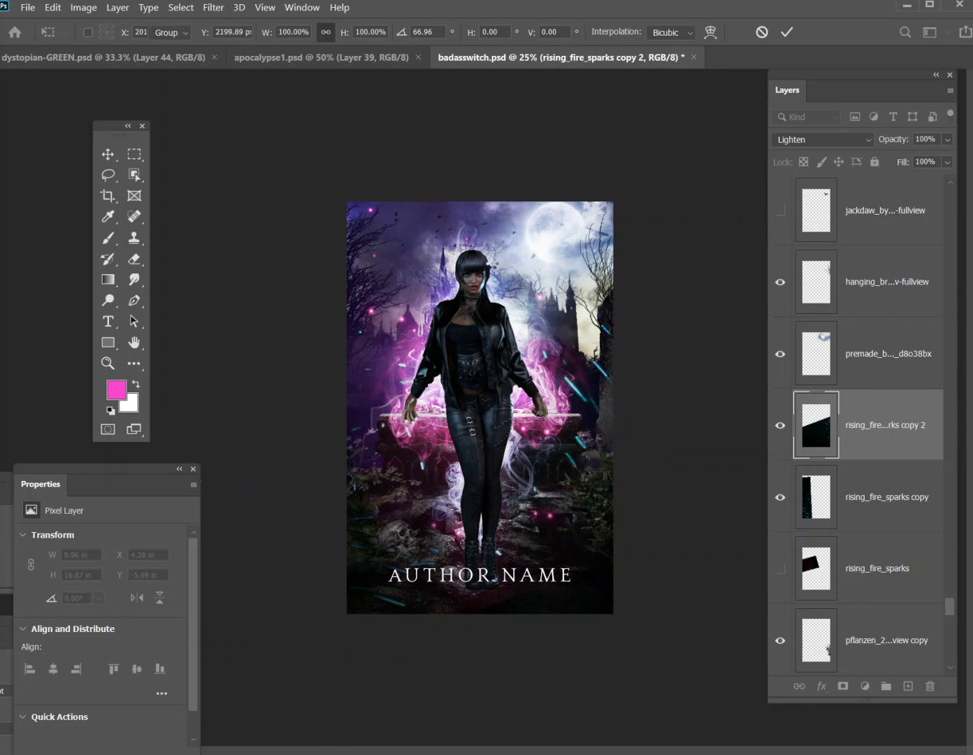
# Lower the duplicated sparks layer's opacity to 55% and zoom the cover out to 16.7%.
pyautogui.click(947, 140)
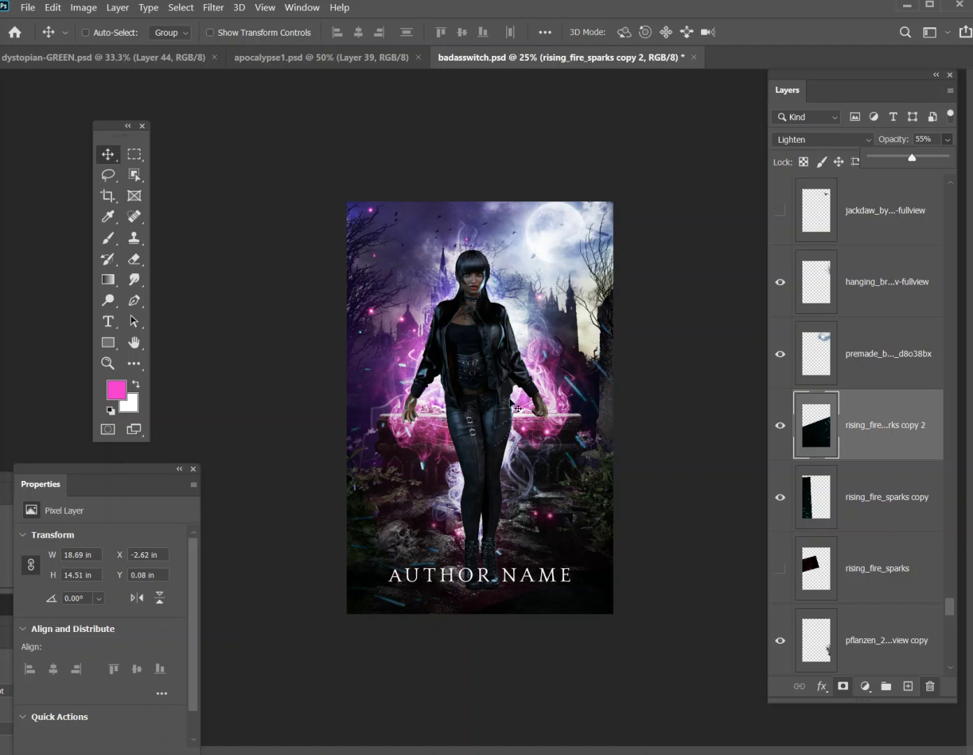
pyautogui.click(266, 7)
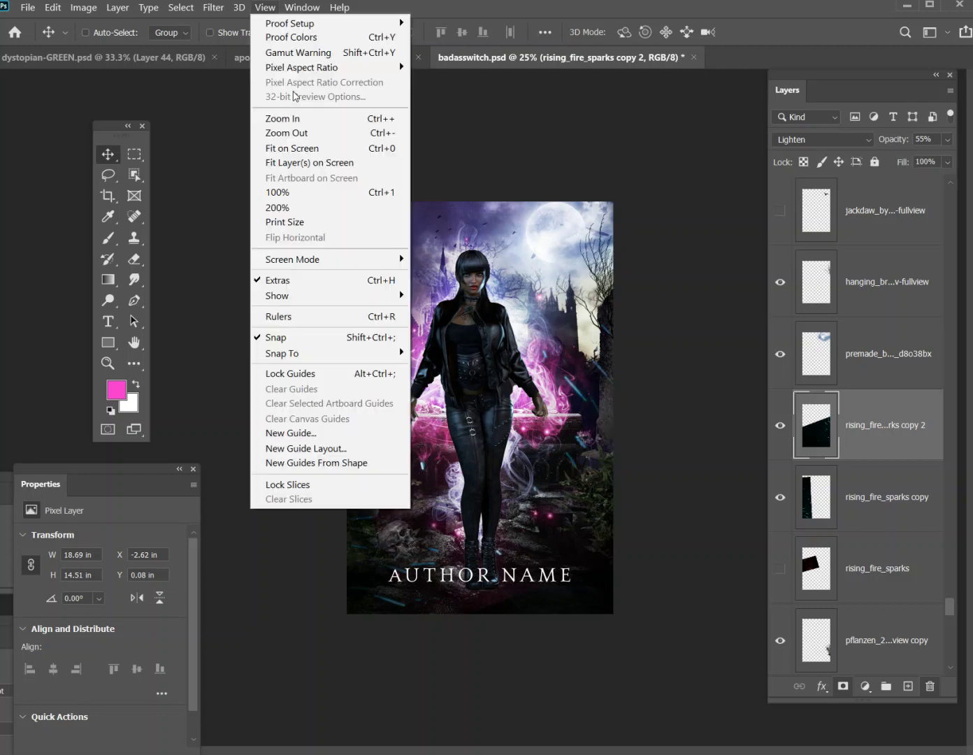
pyautogui.click(310, 134)
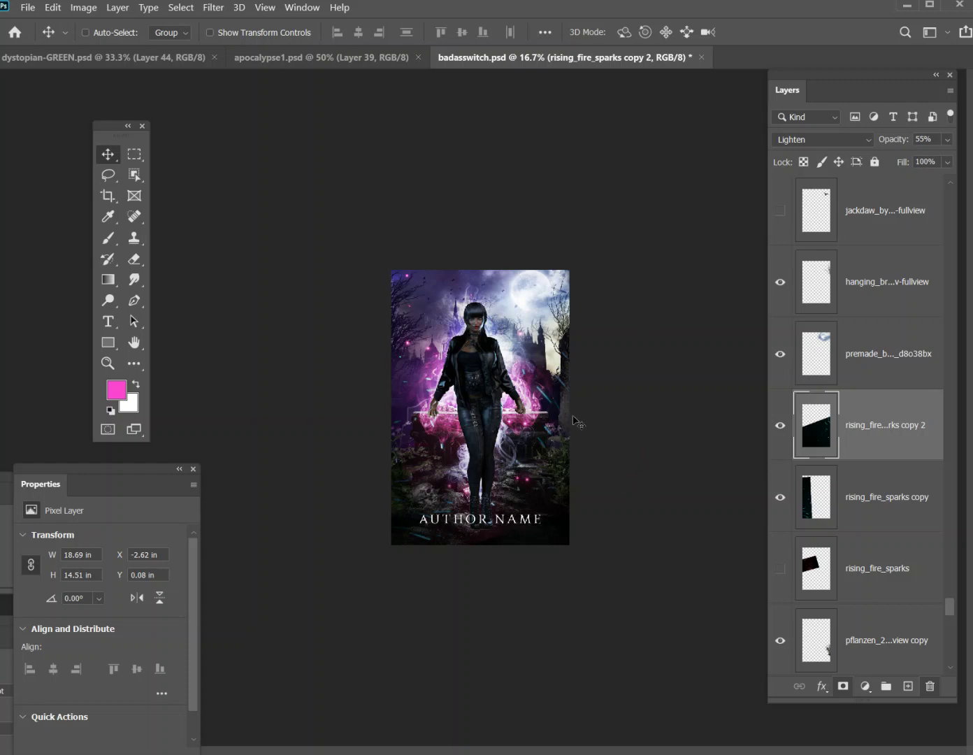
# Compare the cover with and without the pink particle layer ending in 82_l-2015.
pyautogui.scroll(6, 838, 437)
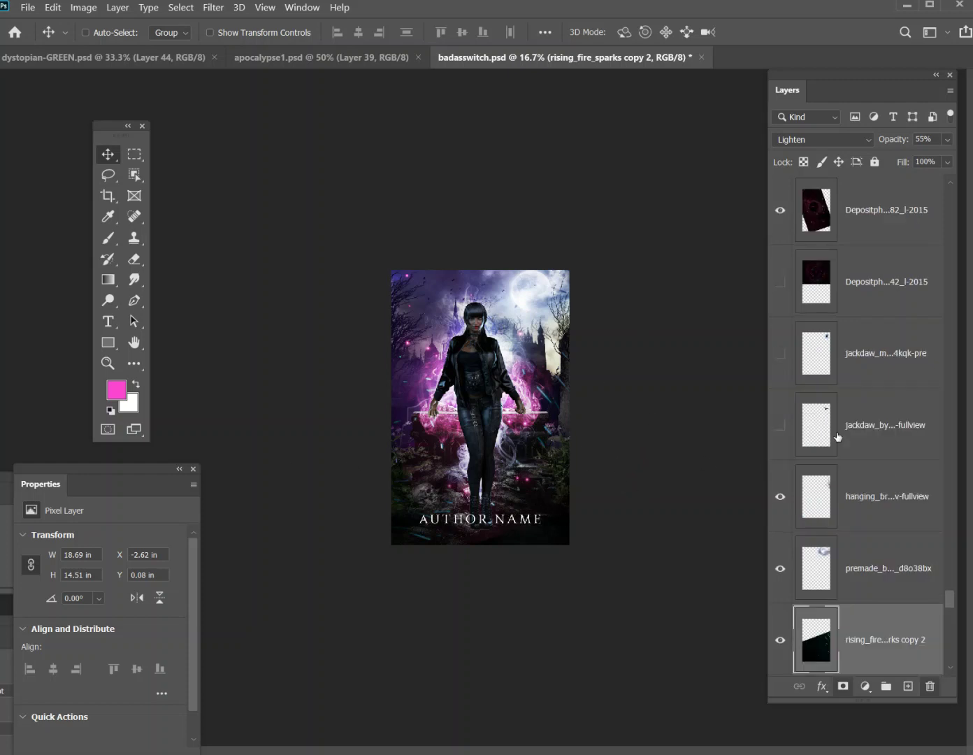
pyautogui.click(780, 426)
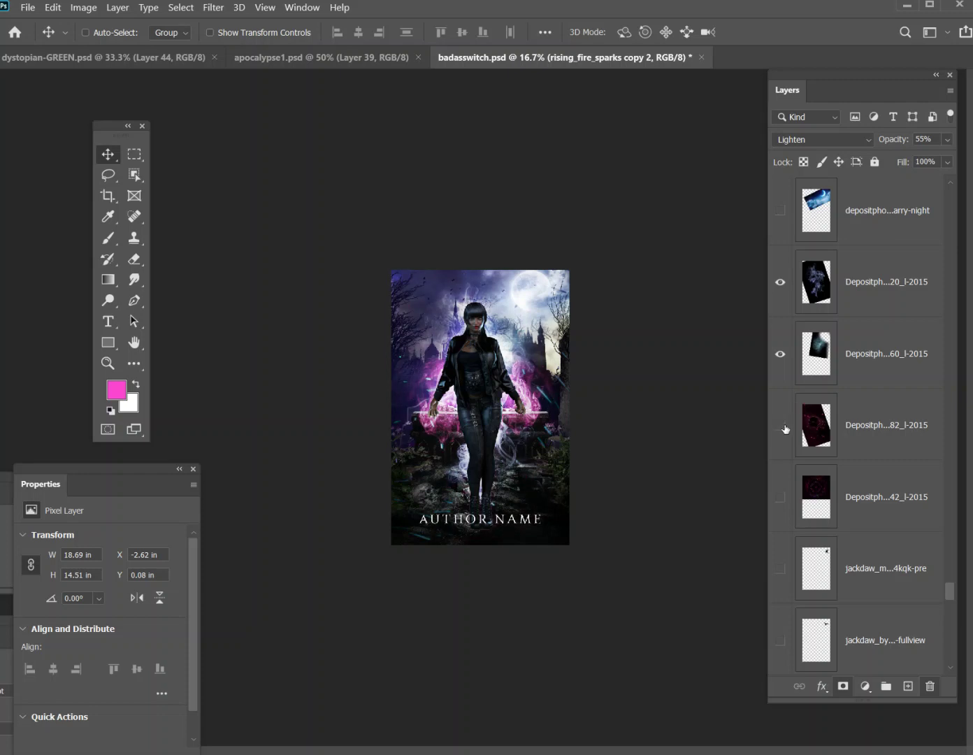
pyautogui.click(782, 426)
pyautogui.click(783, 426)
pyautogui.scroll(-3, 836, 422)
pyautogui.scroll(-1, 835, 422)
pyautogui.scroll(7, 839, 413)
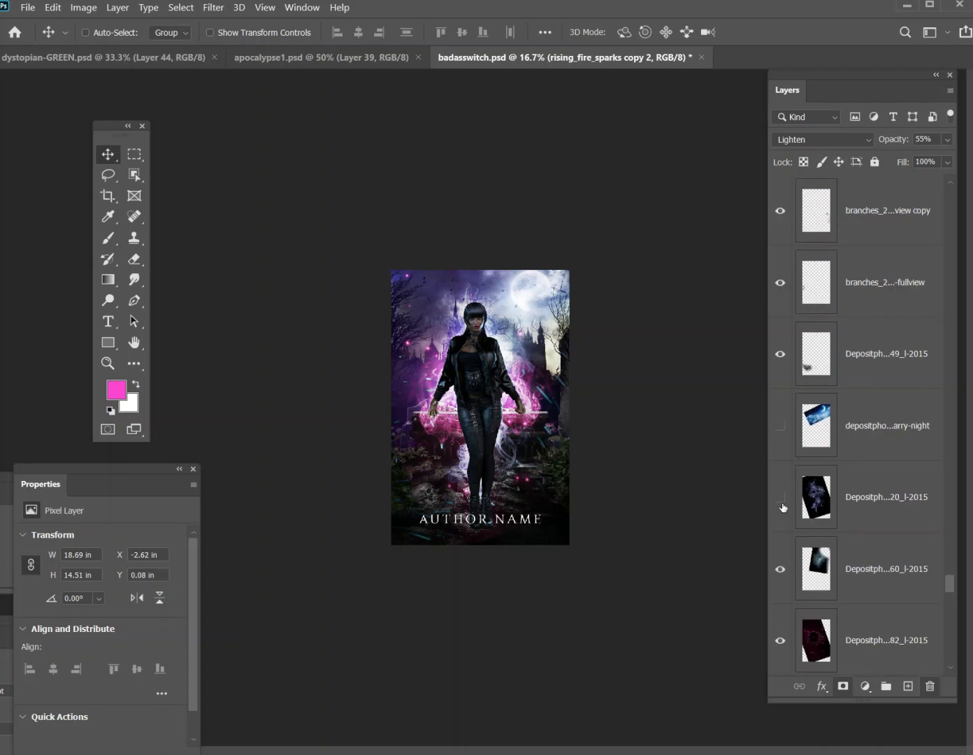
# Hide the layers ending in 20_l-2015, 60_l-2015 and 82_l-2015, plus both blue rising_fire_sparks copies.
pyautogui.click(781, 500)
pyautogui.click(782, 569)
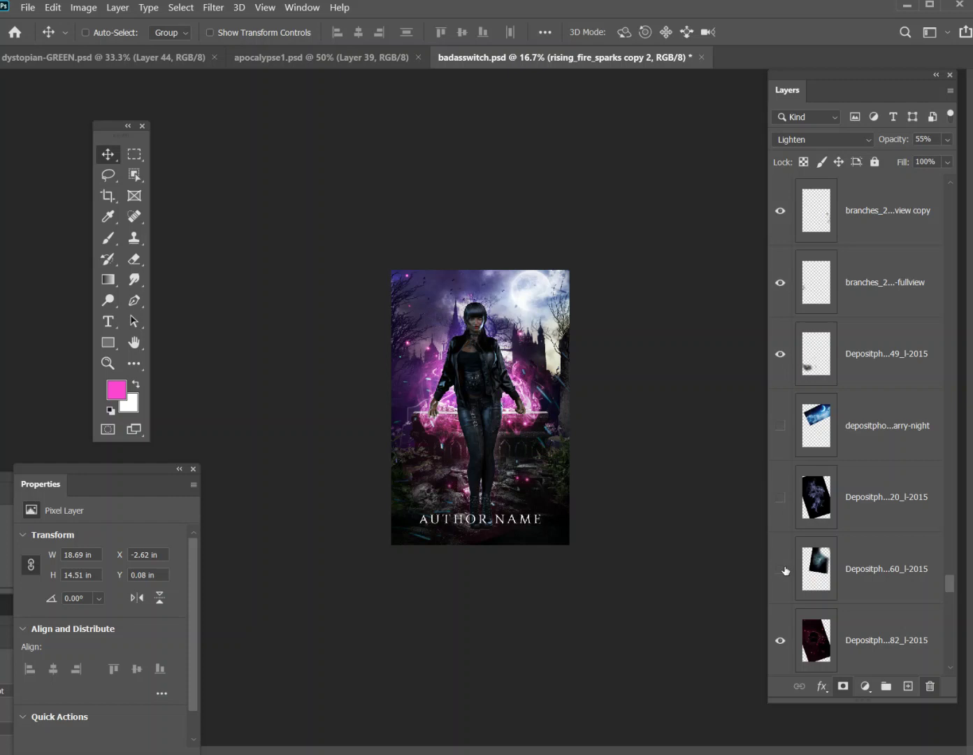
pyautogui.scroll(-2, 785, 570)
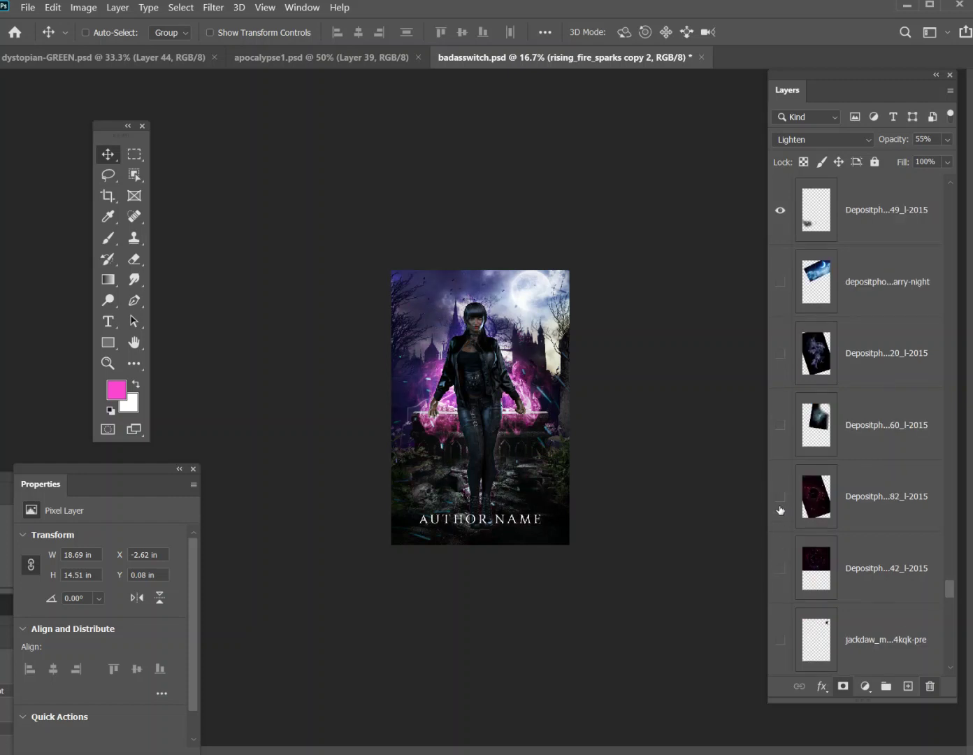
pyautogui.scroll(-5, 781, 510)
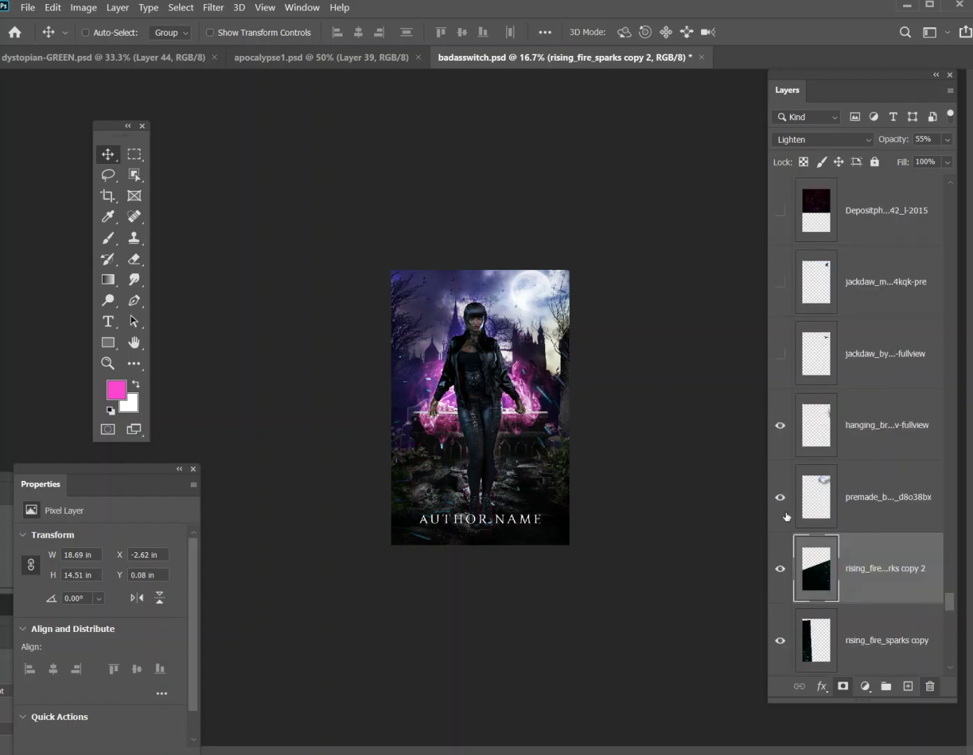
pyautogui.scroll(-2, 788, 518)
pyautogui.click(780, 425)
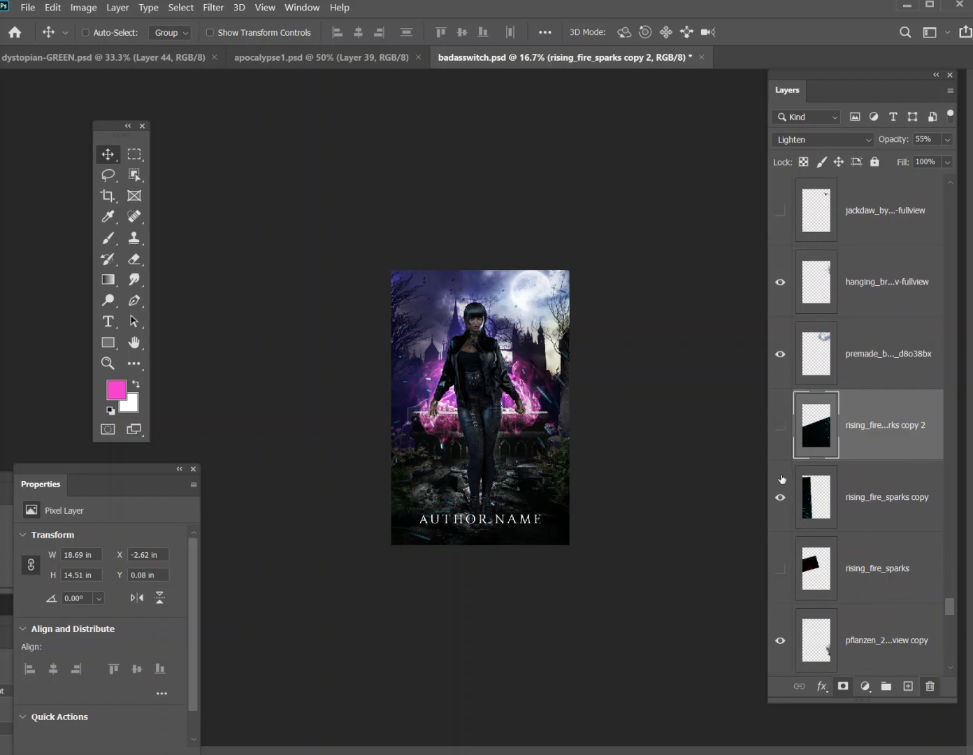
pyautogui.click(781, 498)
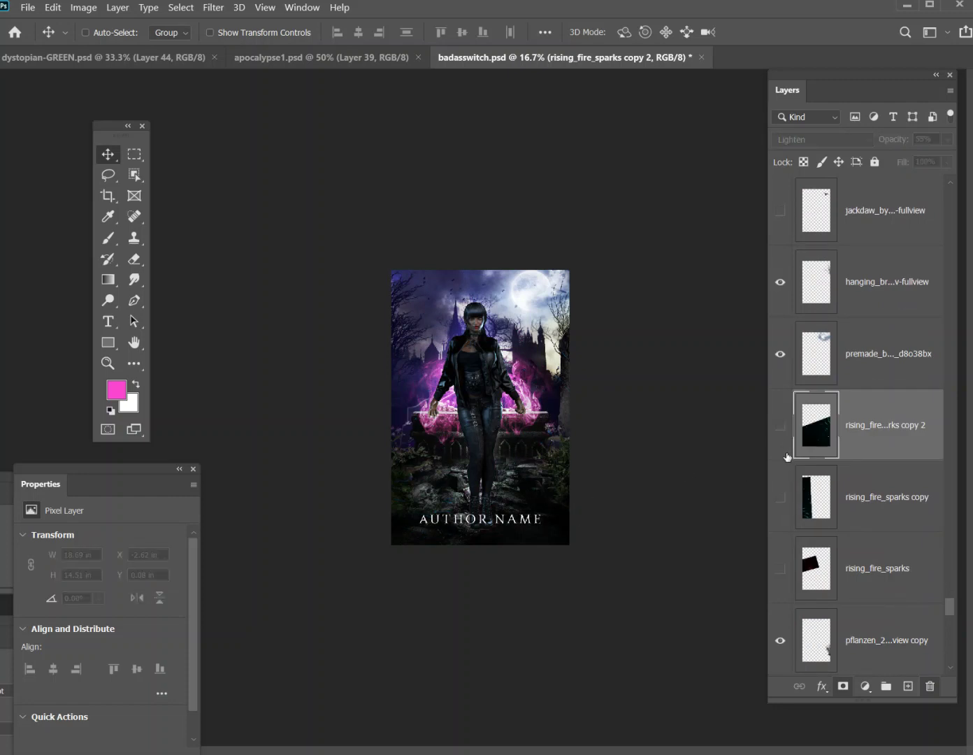
# Toggle the two blue sparks copies on and off, leaving them hidden, and show the original rising_fire_sparks layer.
pyautogui.click(780, 427)
pyautogui.click(781, 495)
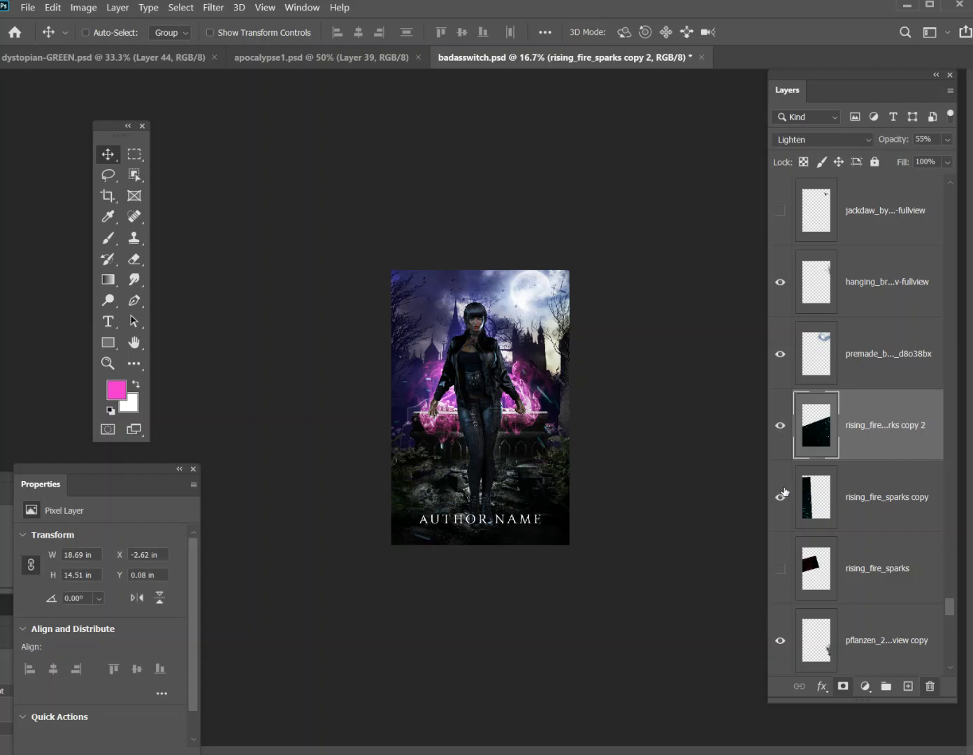
pyautogui.click(781, 569)
pyautogui.click(780, 502)
pyautogui.click(779, 428)
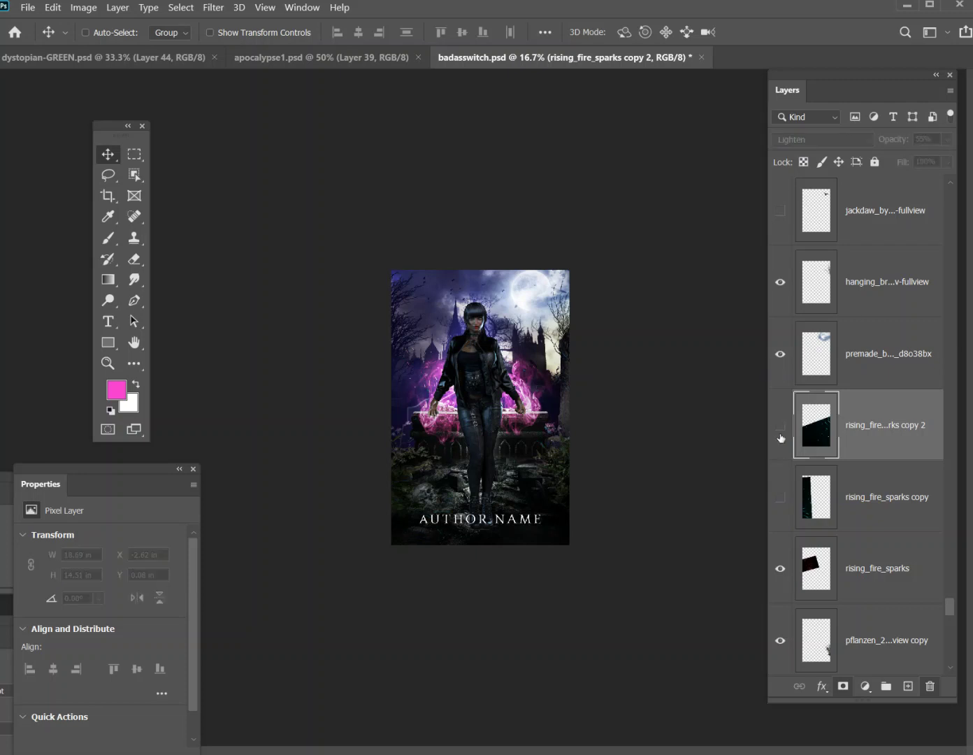
# Preview the purple-to-orange gradient layer, hide it again, and show the Hue/Saturation 1 adjustment layer.
pyautogui.scroll(-3, 790, 476)
pyautogui.scroll(2, 795, 482)
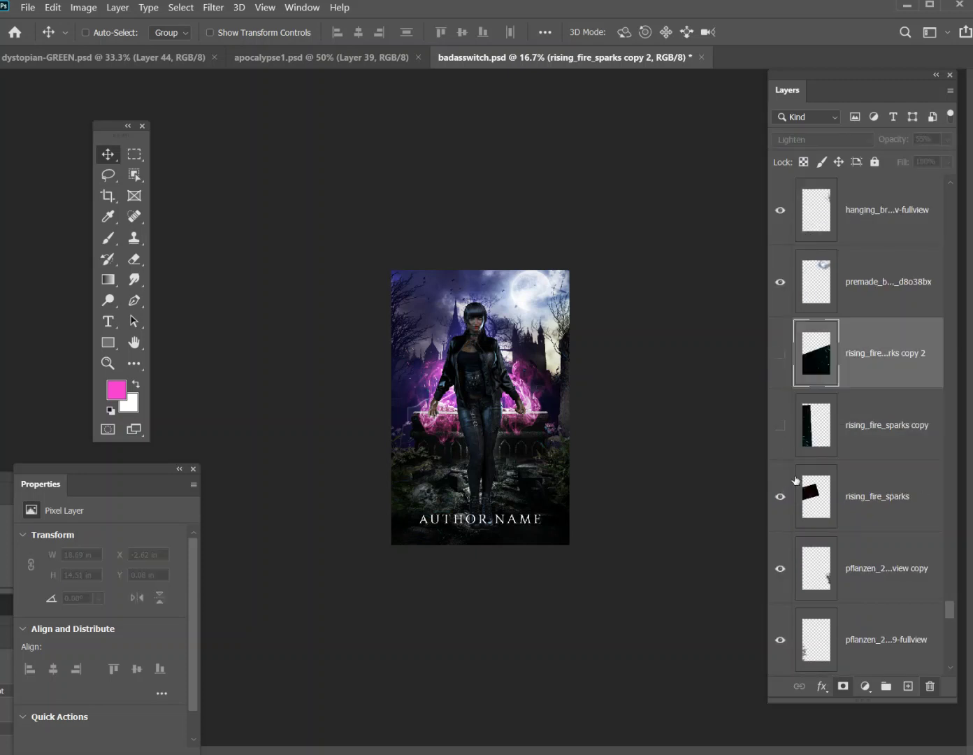
pyautogui.scroll(20, 832, 402)
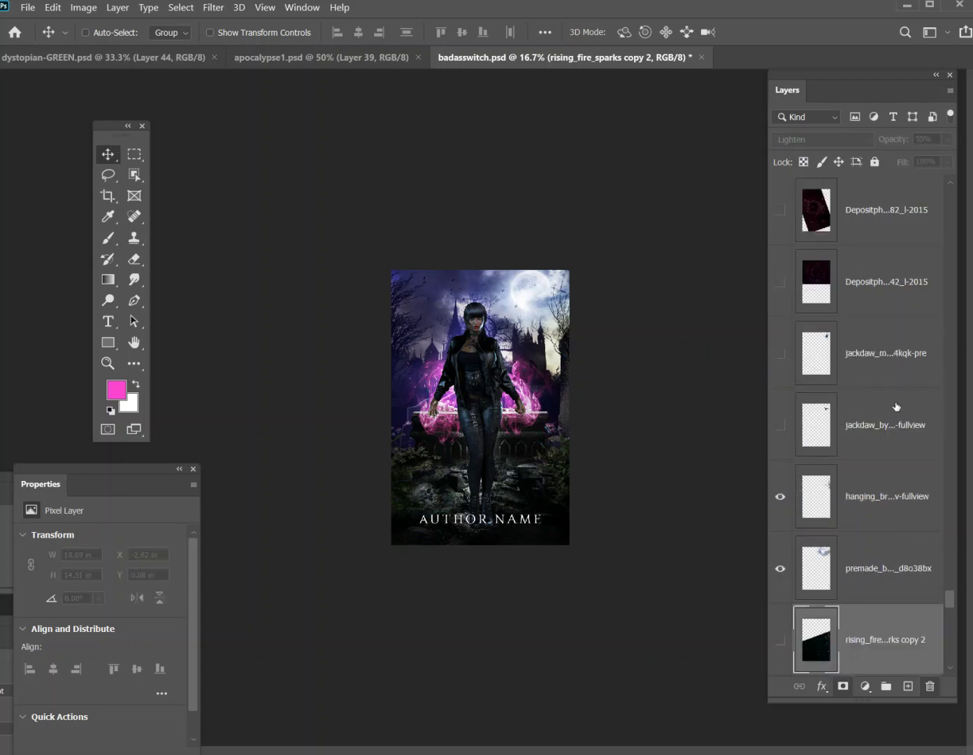
pyautogui.scroll(10, 850, 400)
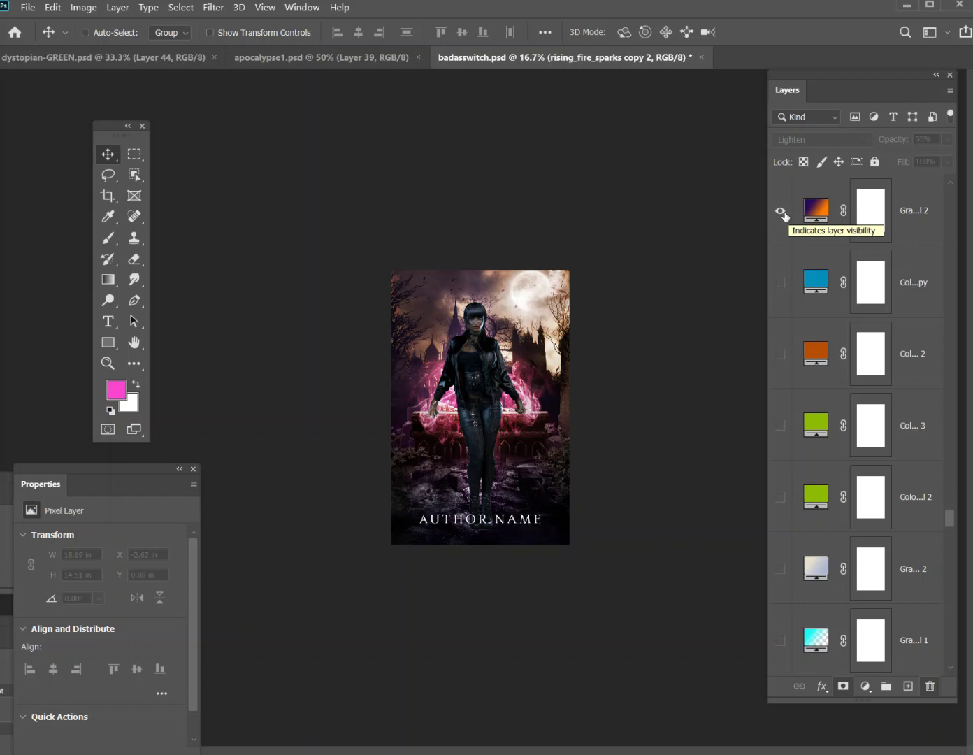
pyautogui.scroll(2, 822, 528)
pyautogui.click(780, 353)
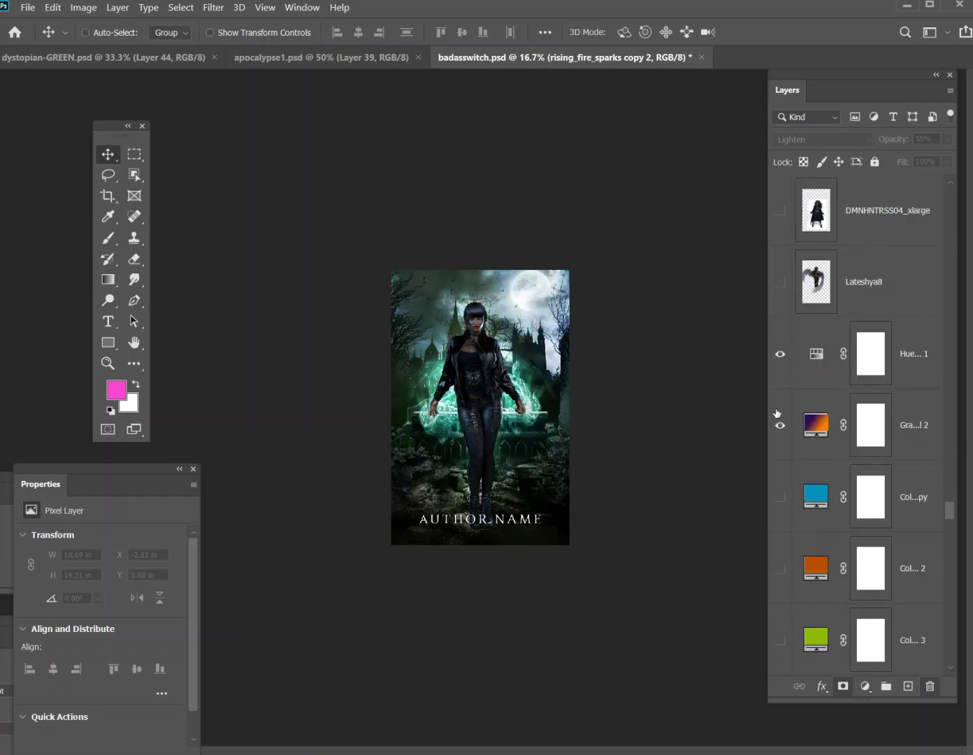
pyautogui.click(781, 422)
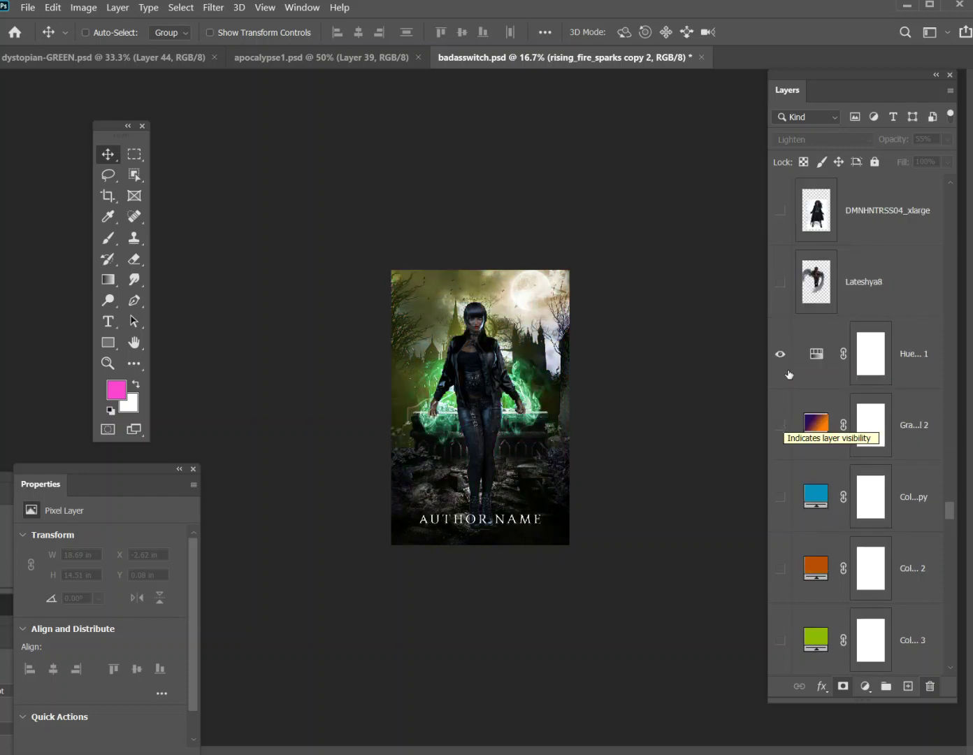
# Try different hues on the Hue/Saturation 1 adjustment layer, including +104, and bring the hue down to +16.
pyautogui.click(902, 353)
pyautogui.click(264, 7)
pyautogui.click(311, 119)
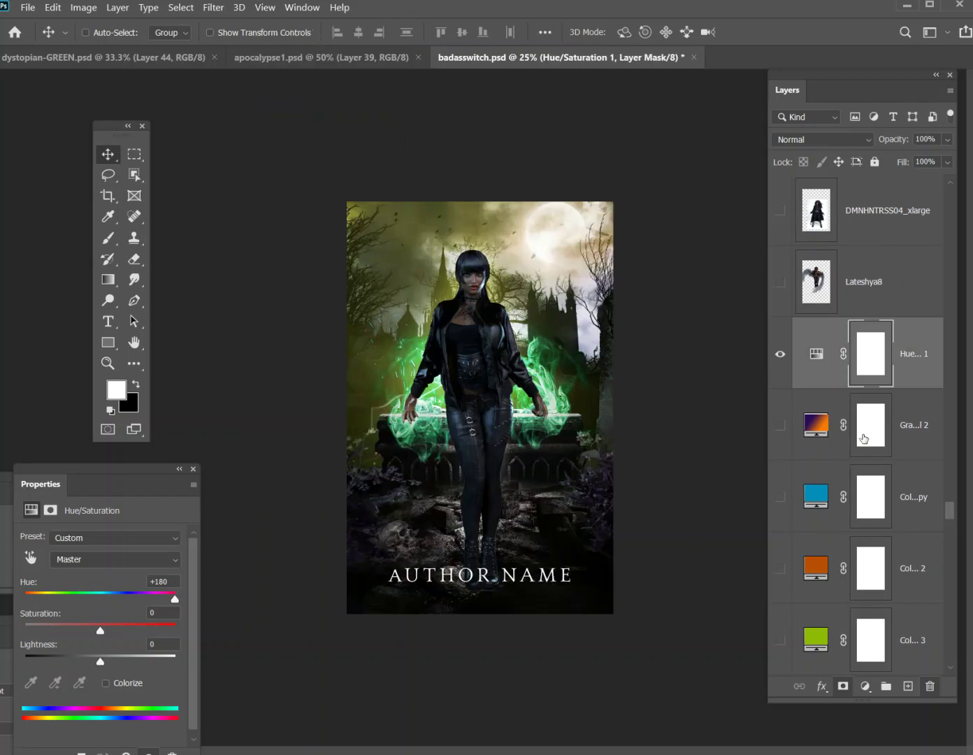
pyautogui.click(784, 359)
pyautogui.click(781, 357)
pyautogui.moveTo(168, 599)
pyautogui.mouseDown()
pyautogui.moveTo(10, 593)
pyautogui.moveTo(184, 594)
pyautogui.moveTo(152, 598)
pyautogui.mouseUp()
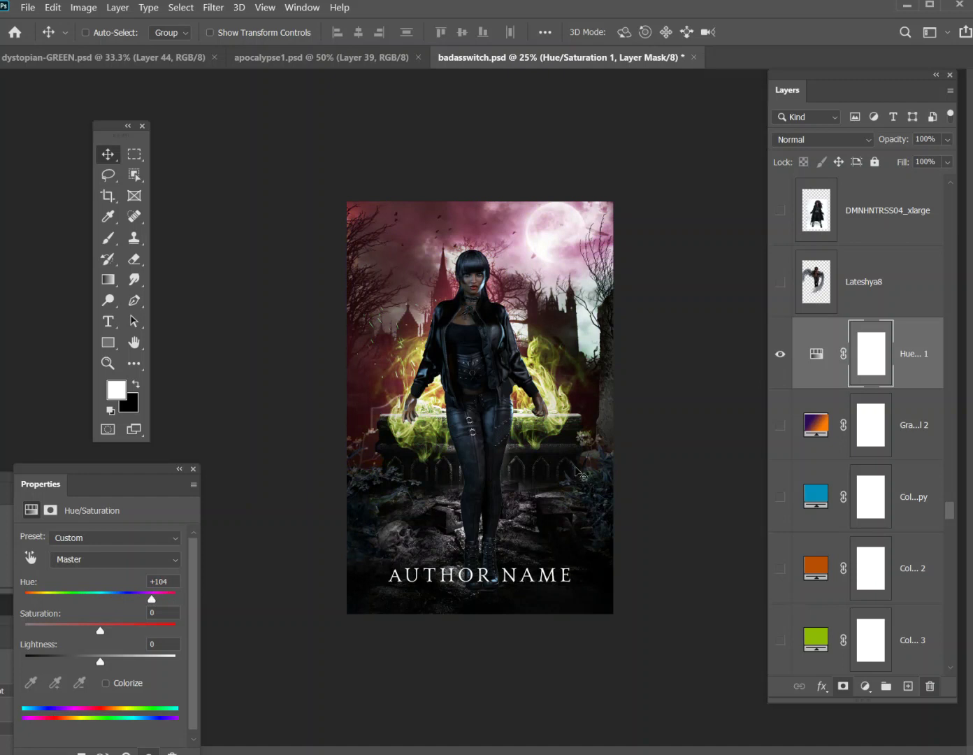
pyautogui.moveTo(153, 599); pyautogui.dragTo(123, 615)
# Move the Hue/Saturation 1 layer below the pink magic layer ending in 94_l-2015 and set its hue to +2.
pyautogui.moveTo(922, 348); pyautogui.dragTo(898, 489)
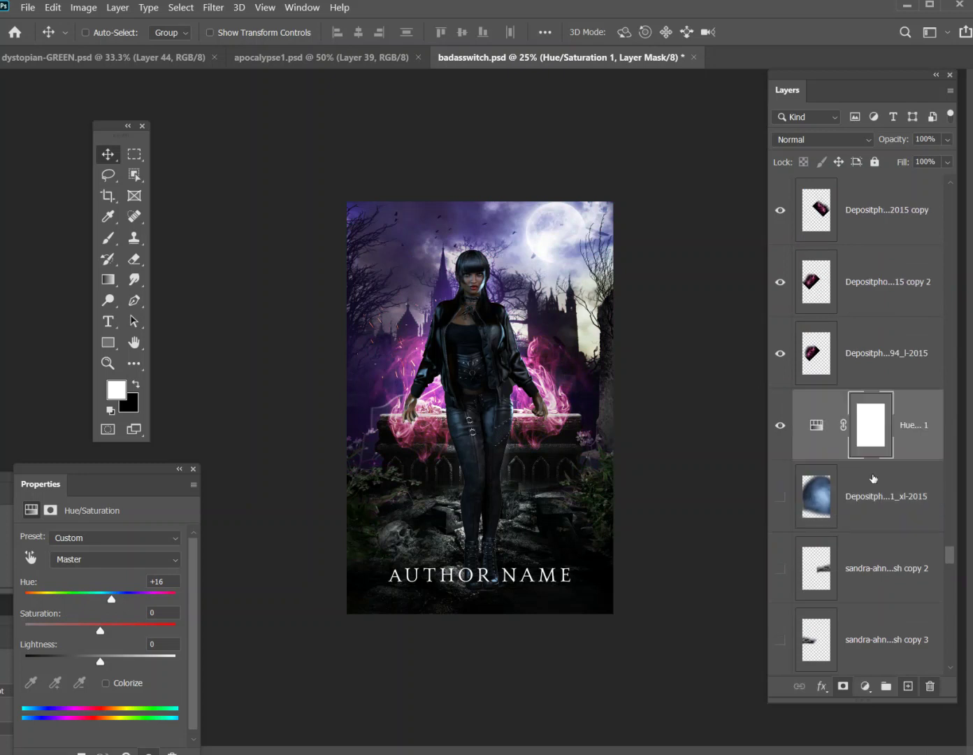
pyautogui.moveTo(111, 600)
pyautogui.mouseDown()
pyautogui.moveTo(187, 602)
pyautogui.moveTo(24, 594)
pyautogui.moveTo(149, 586)
pyautogui.moveTo(81, 591)
pyautogui.moveTo(98, 591)
pyautogui.mouseUp()
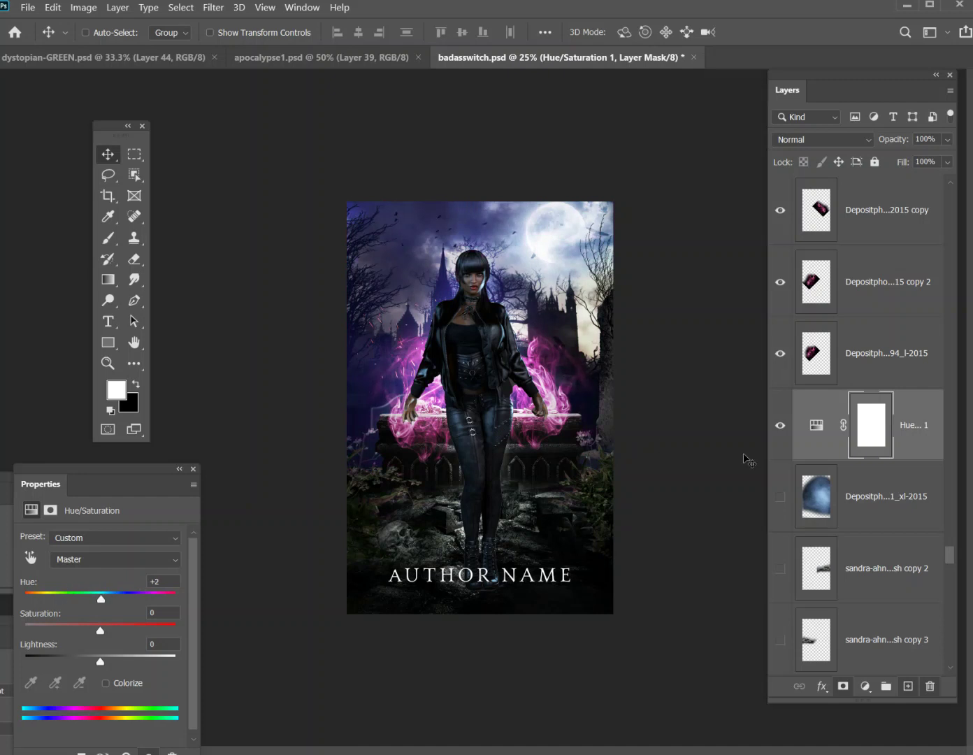
# Move the Hue/Saturation 1 layer back above the magic layers and set its hue to -112.
pyautogui.click(913, 440)
pyautogui.moveTo(861, 220)
pyautogui.mouseDown()
pyautogui.moveTo(863, 191)
pyautogui.moveTo(864, 203)
pyautogui.mouseUp()
pyautogui.moveTo(104, 601); pyautogui.dragTo(46, 607)
pyautogui.scroll(3, 839, 455)
pyautogui.moveTo(875, 435); pyautogui.dragTo(906, 523)
pyautogui.click(781, 425)
# Show the smoke layer ending in 20_l-2015, the particle layer ending in 82_l-2015 and both rising_fire_sparks copies.
pyautogui.scroll(-15, 871, 473)
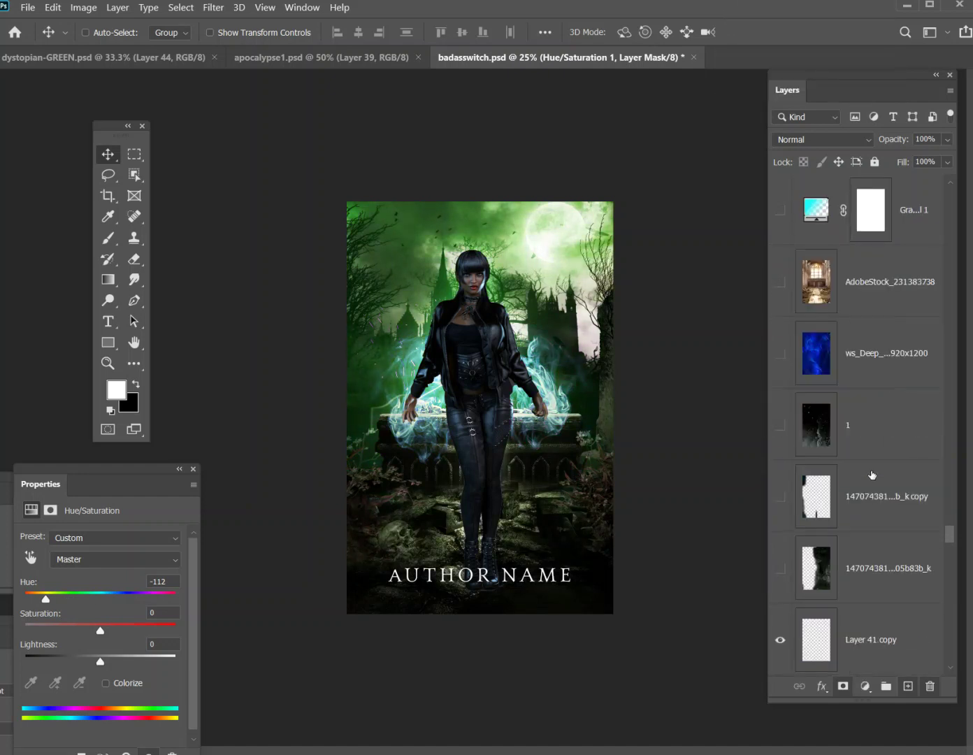
pyautogui.scroll(-6, 845, 481)
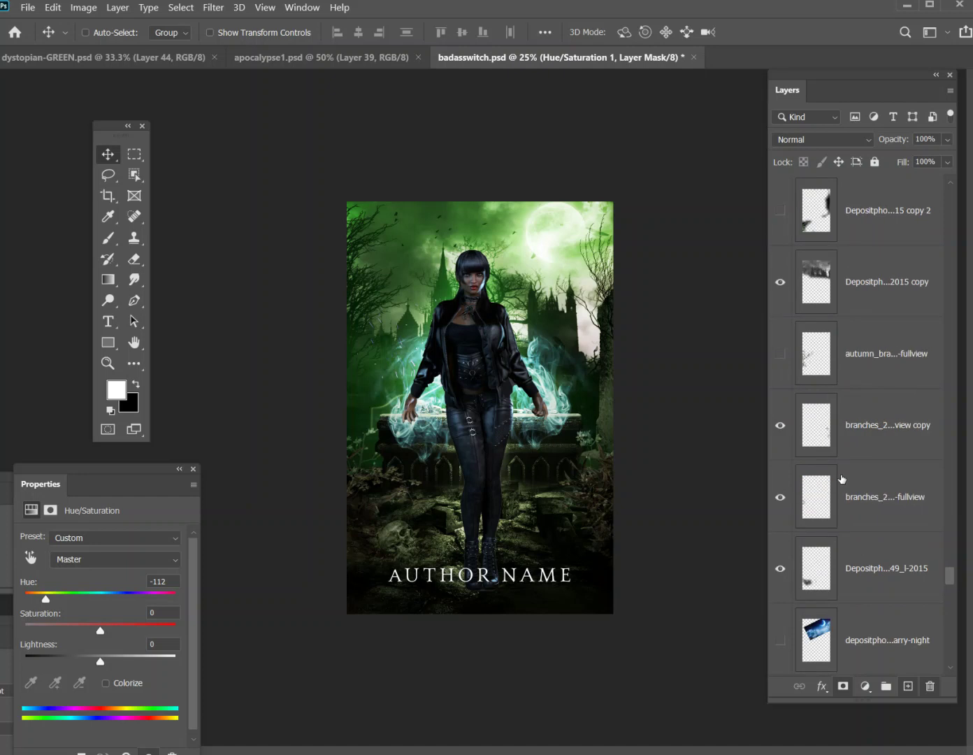
pyautogui.click(778, 354)
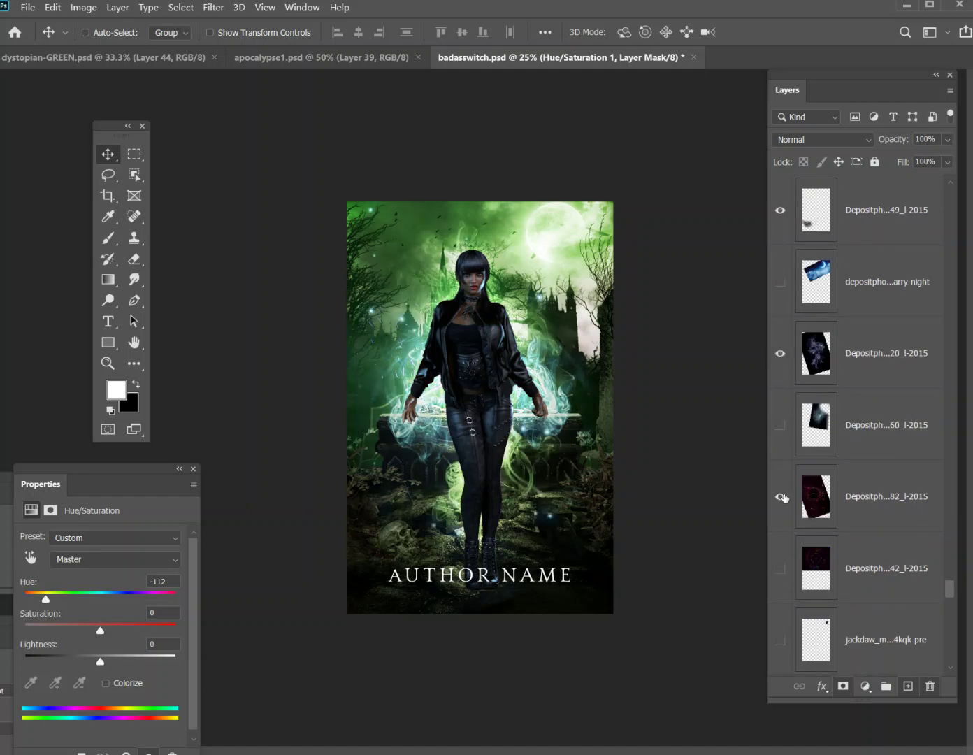
pyautogui.scroll(-2, 868, 476)
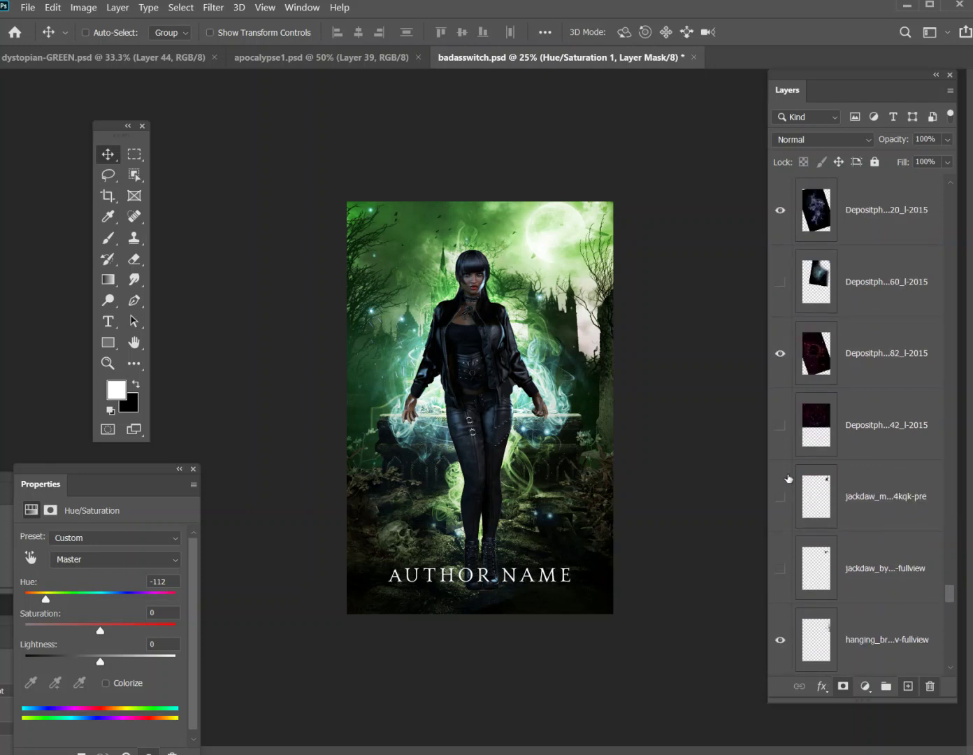
pyautogui.scroll(-4, 867, 528)
pyautogui.click(780, 497)
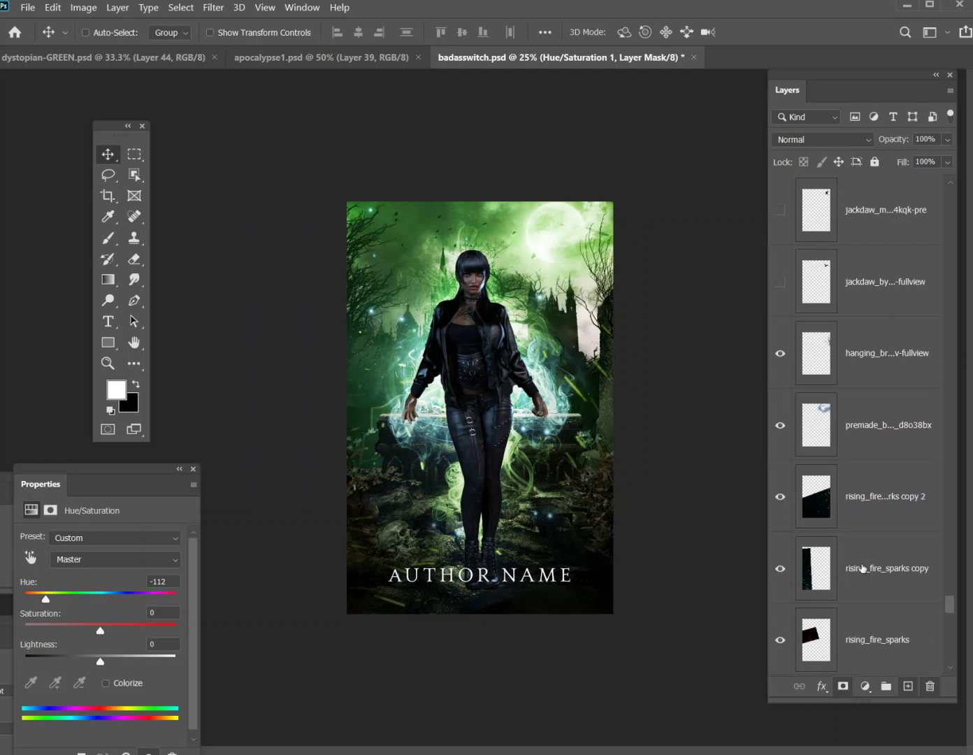
# Compare the cover with and without the Hue/Saturation 1 adjustment layer.
pyautogui.scroll(10, 869, 532)
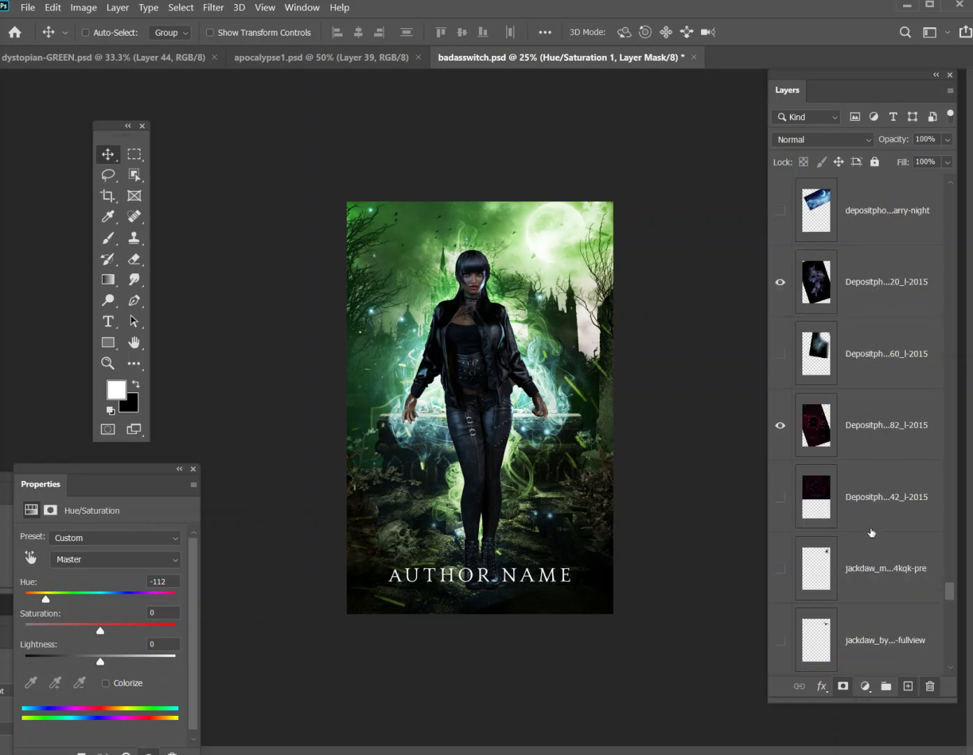
pyautogui.scroll(20, 876, 519)
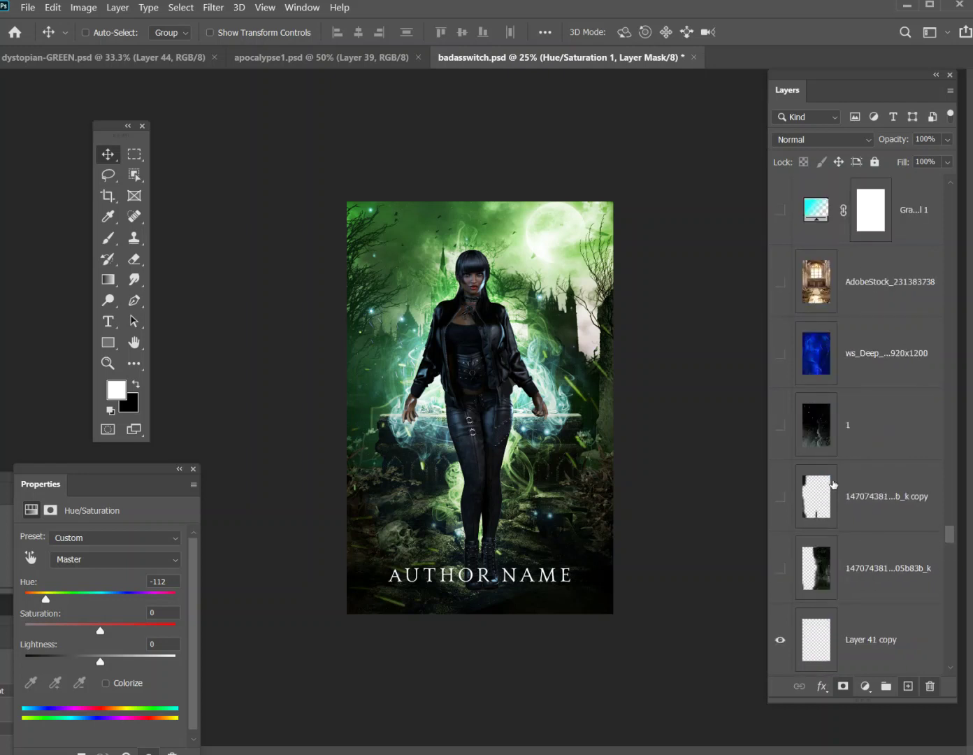
pyautogui.scroll(4, 838, 481)
pyautogui.click(780, 356)
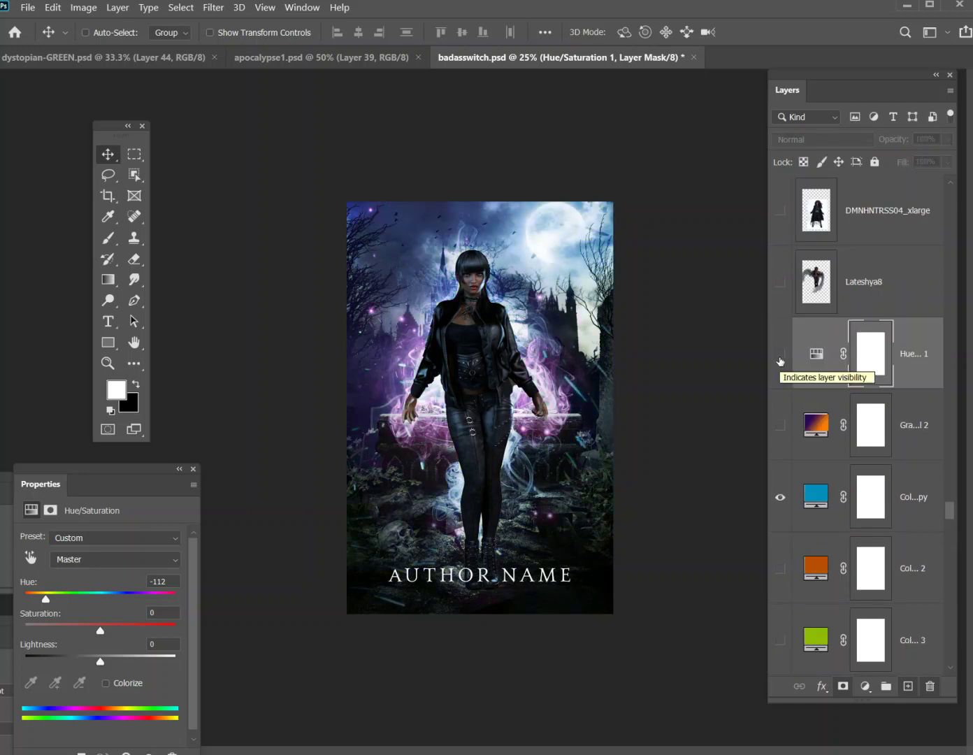
pyautogui.click(780, 357)
pyautogui.click(781, 358)
pyautogui.click(779, 358)
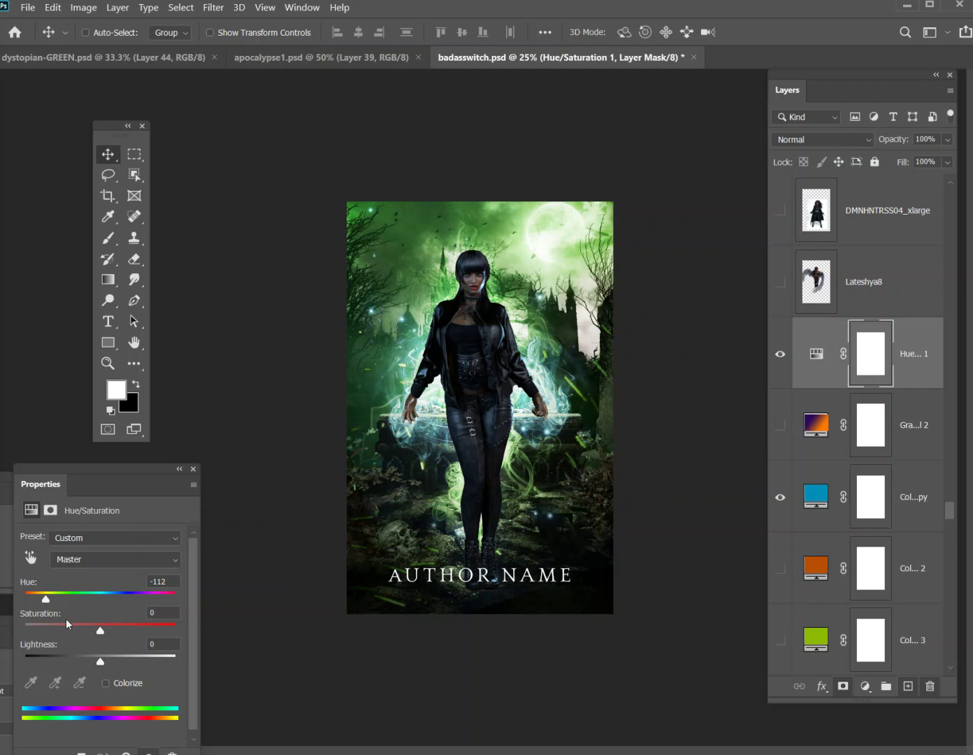
# Set the Hue/Saturation 1 hue to +180, compare it, and swap that layer for Gradient Fill 2.
pyautogui.moveTo(45, 599); pyautogui.dragTo(202, 606)
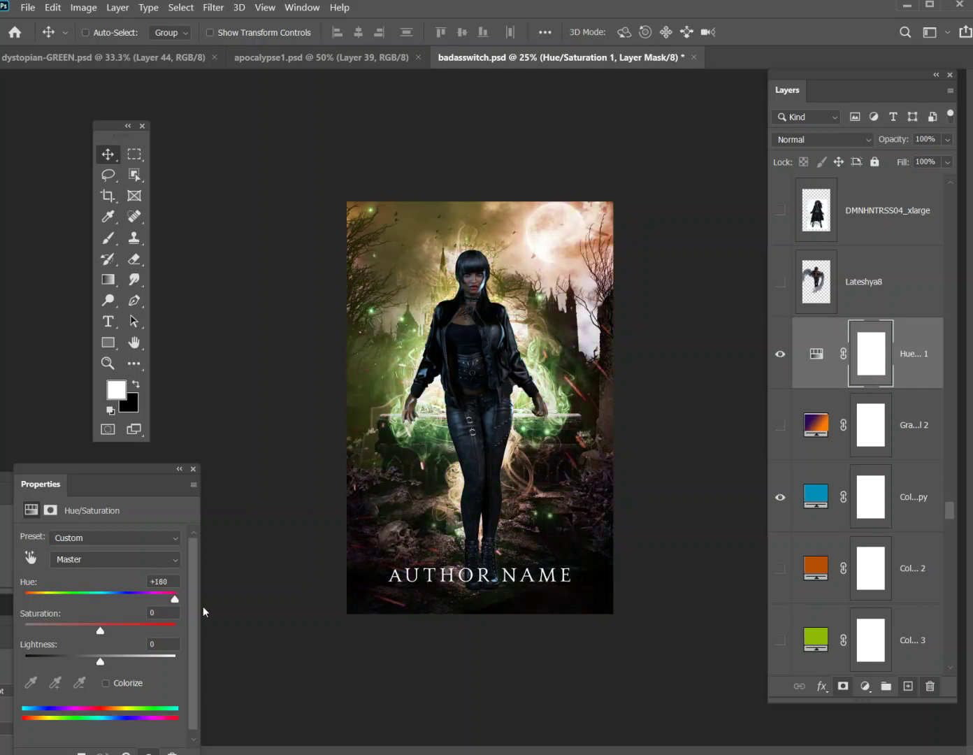
pyautogui.click(780, 355)
pyautogui.click(781, 355)
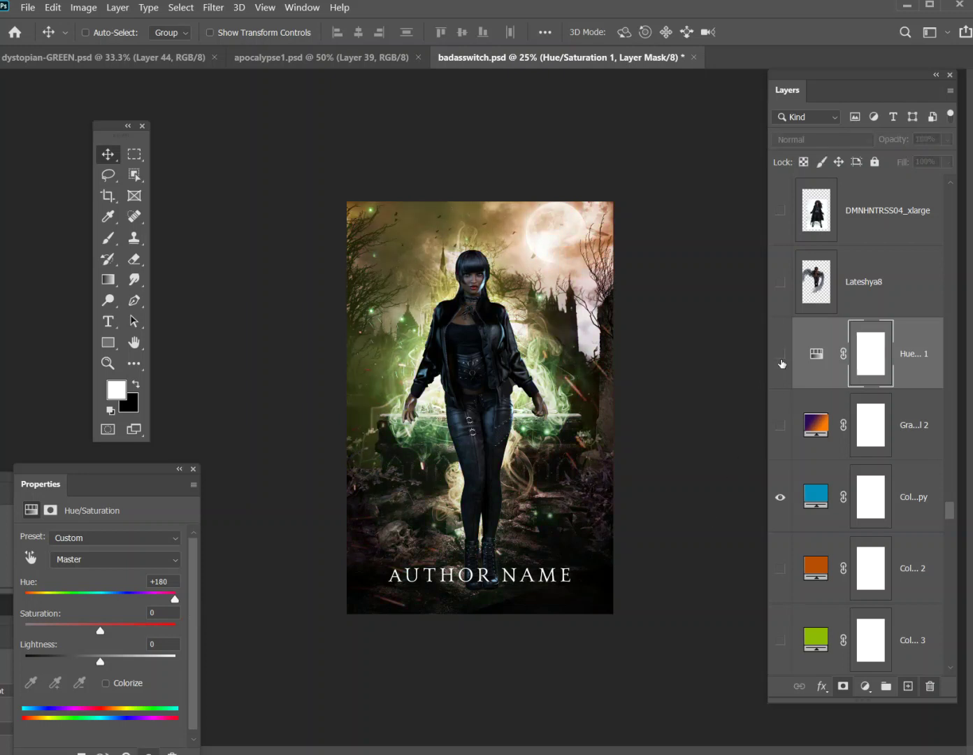
pyautogui.click(780, 357)
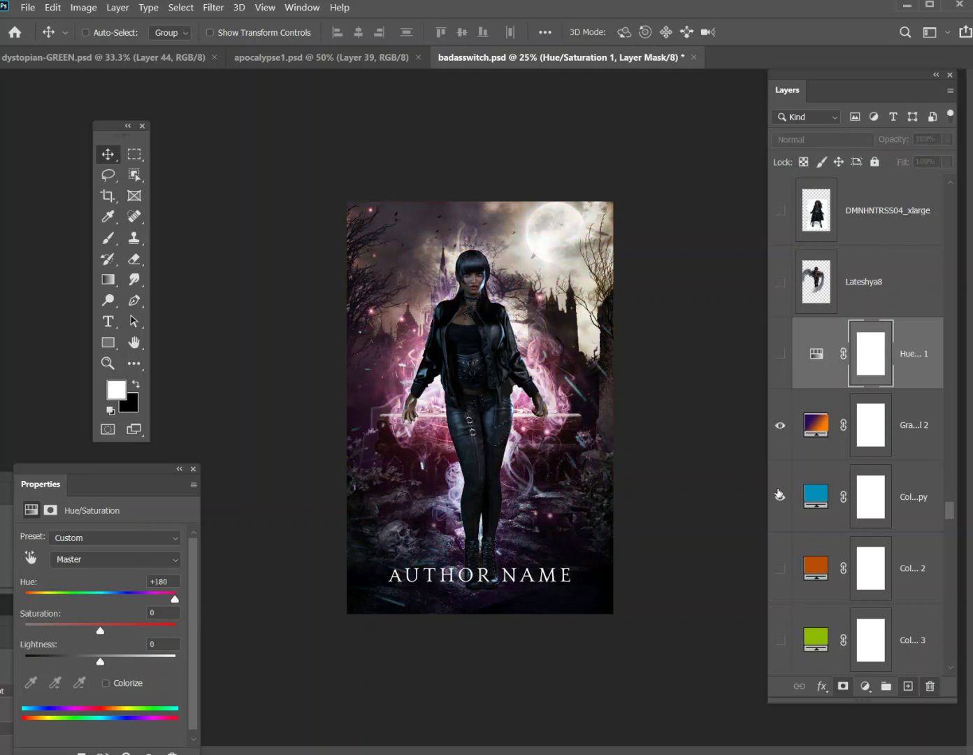
# Swap the blue colour fill for the orange Color Fill 2 copy 2 in Hue blend mode, compare it, and hide it again.
pyautogui.click(780, 567)
pyautogui.click(780, 569)
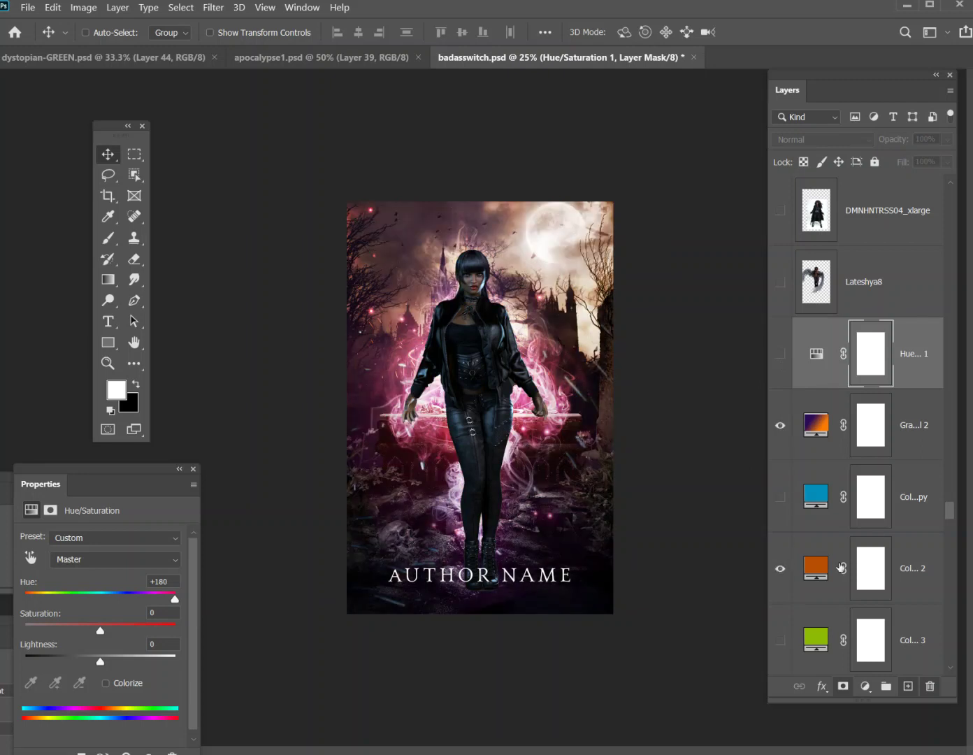
pyautogui.click(908, 567)
pyautogui.click(852, 145)
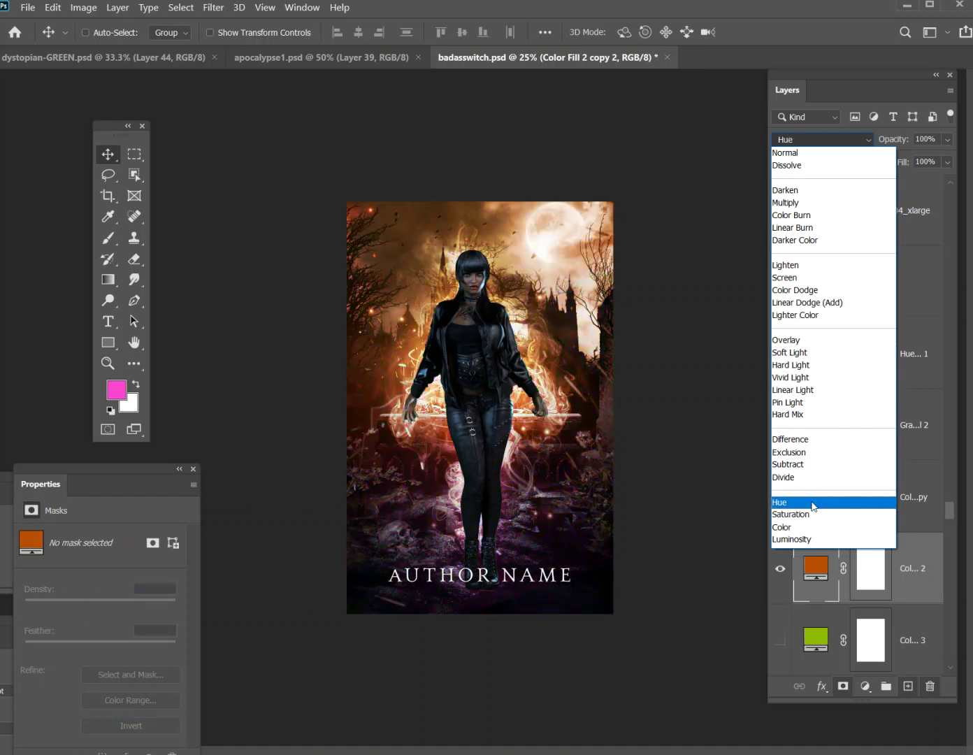
pyautogui.click(812, 502)
pyautogui.click(782, 569)
pyautogui.click(782, 569)
pyautogui.click(785, 579)
# Preview the green colour fill layers and the pale gradient fill below them, leaving each one hidden.
pyautogui.scroll(-1, 785, 578)
pyautogui.click(780, 572)
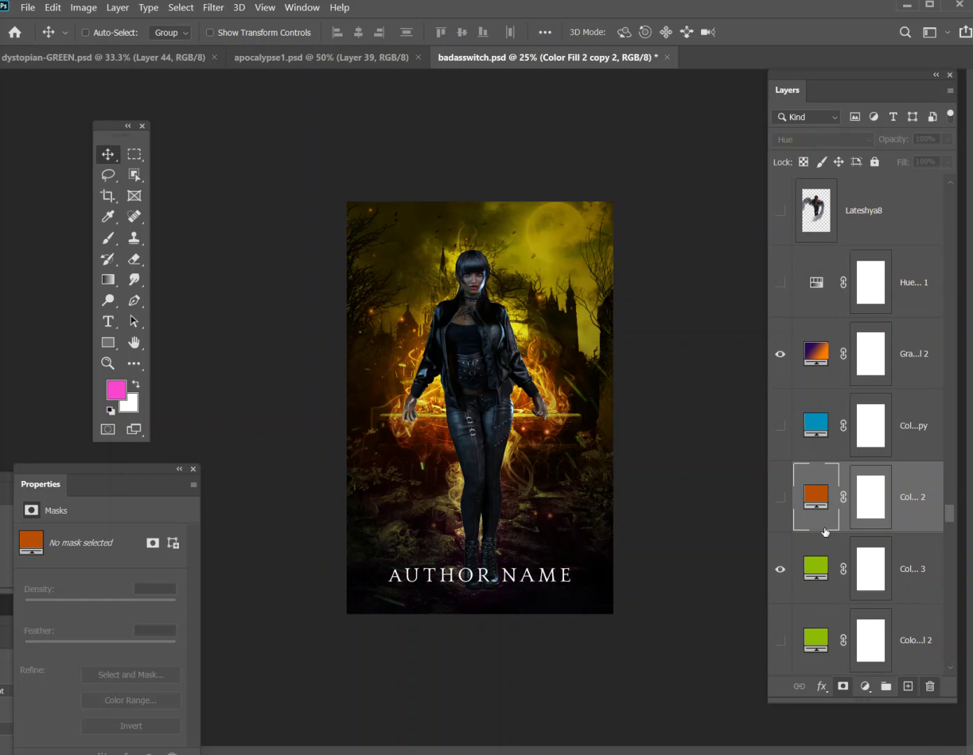
pyautogui.click(780, 570)
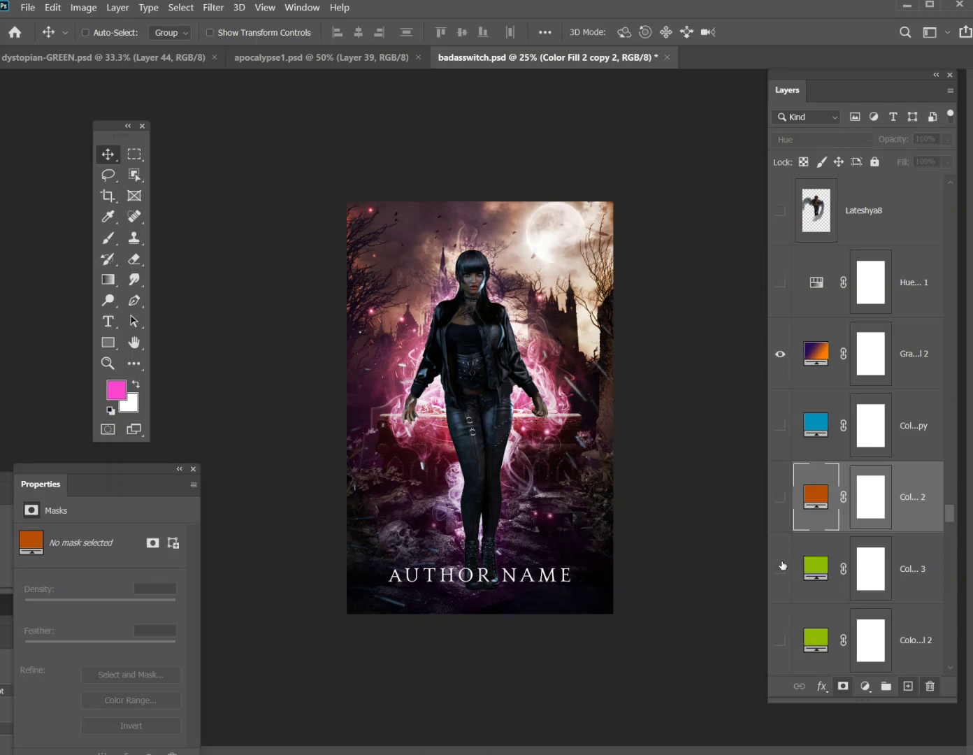
pyautogui.scroll(-2, 782, 565)
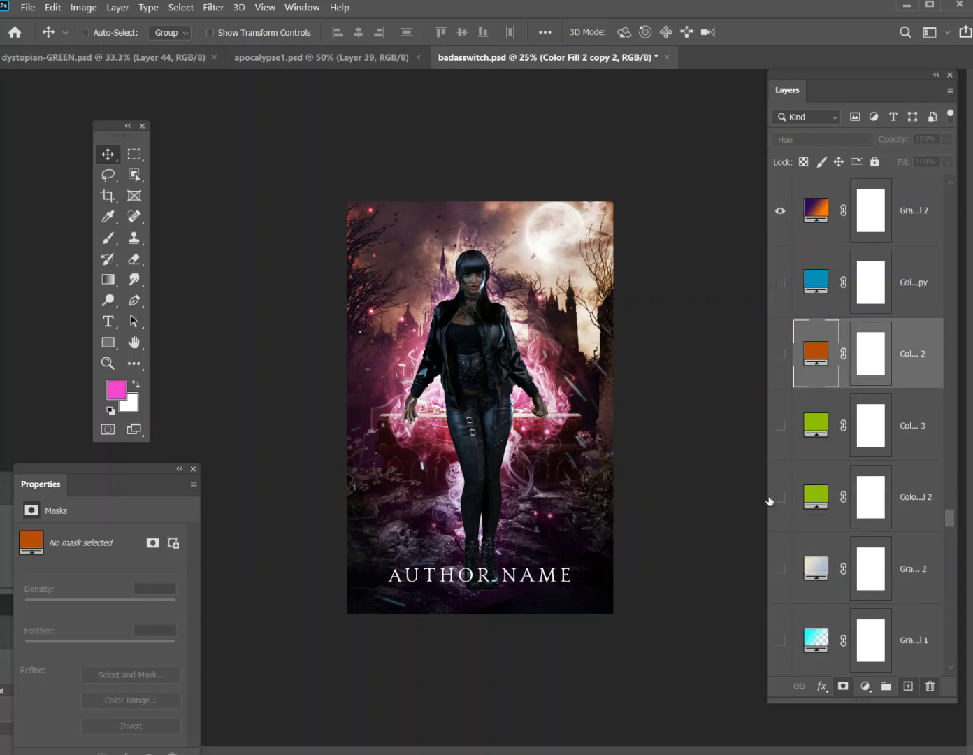
pyautogui.click(780, 497)
pyautogui.click(781, 569)
pyautogui.scroll(-1, 786, 568)
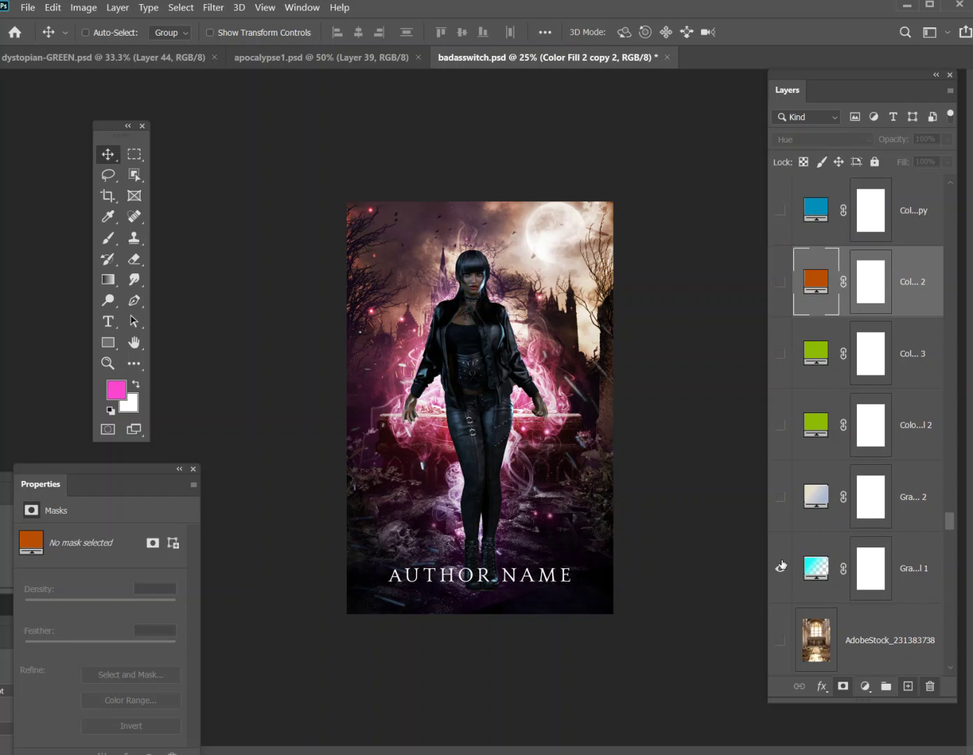
# Show the cyan Gradient Fill 1 layer, set its blend mode to Subtract, and compare the cover with and without it.
pyautogui.click(779, 569)
pyautogui.click(915, 578)
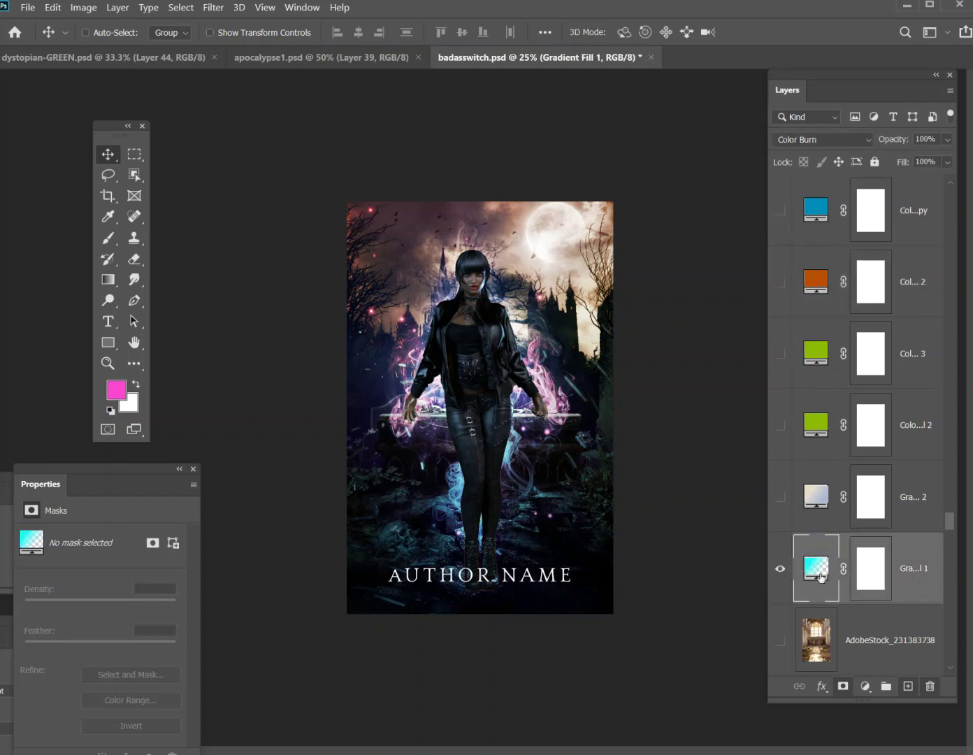
pyautogui.click(780, 568)
pyautogui.click(781, 569)
pyautogui.click(866, 139)
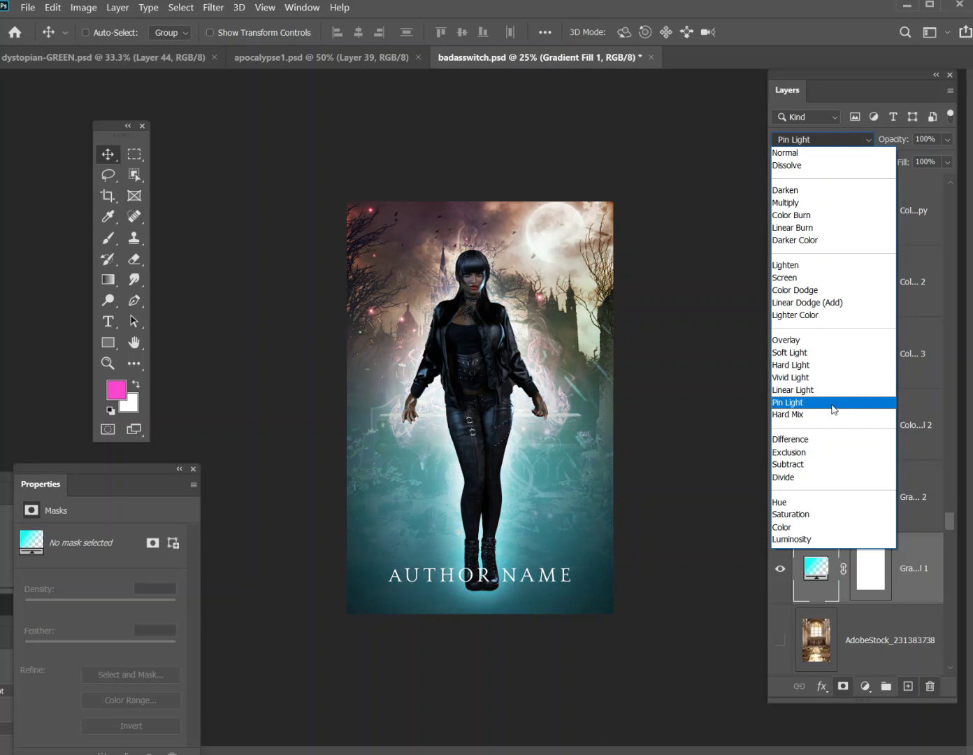
pyautogui.click(845, 473)
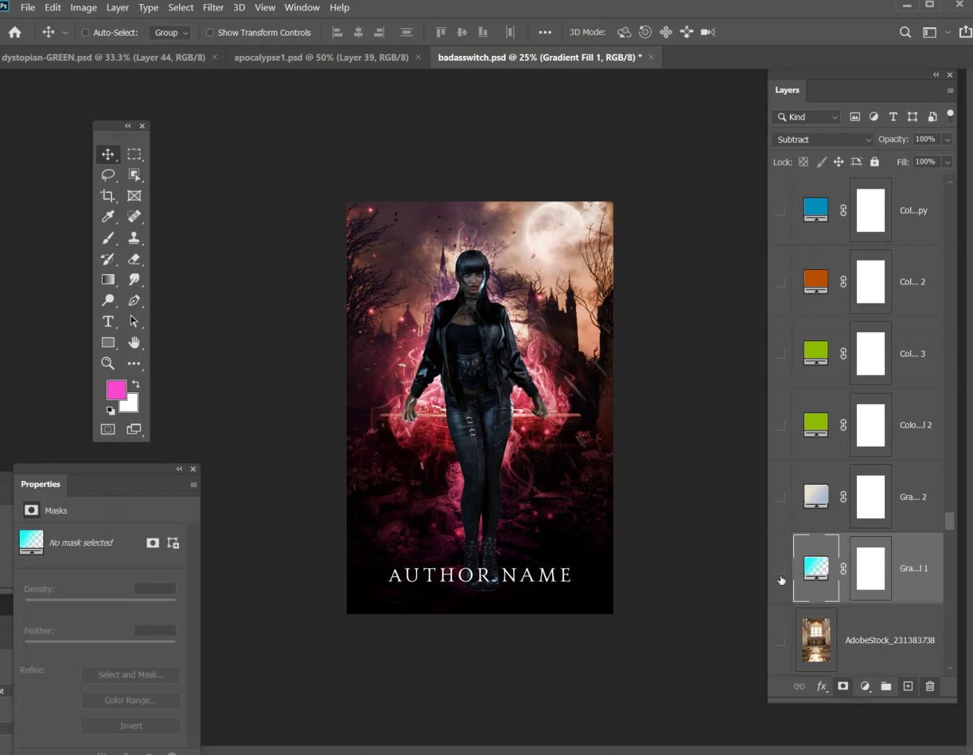
pyautogui.click(782, 580)
pyautogui.click(782, 580)
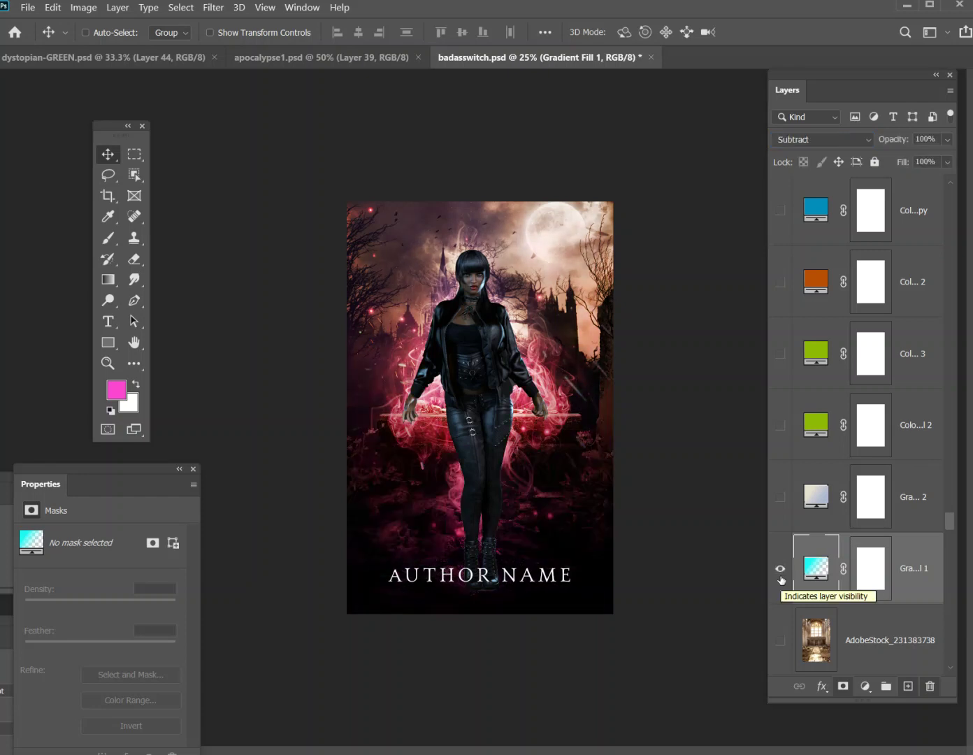
# Try Gradient Fill 1 above Layer 39 copy 2, and place it between Layer 39 copy 2 and Layer 39 copy.
pyautogui.moveTo(816, 569); pyautogui.dragTo(857, 296)
pyautogui.click(782, 389)
pyautogui.click(781, 386)
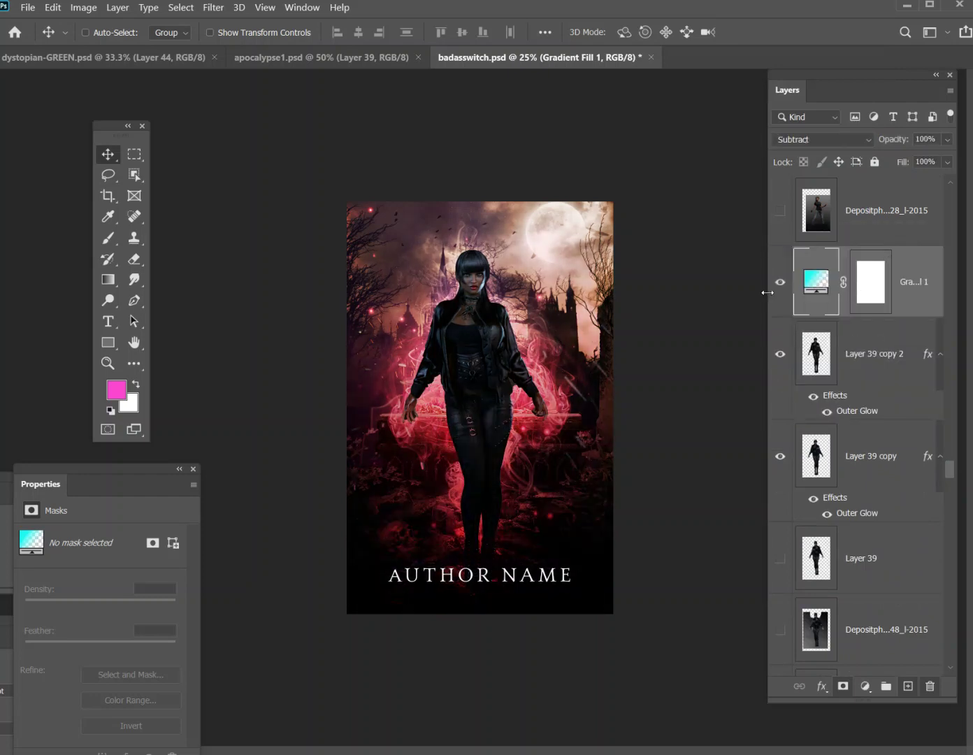
pyautogui.click(782, 282)
pyautogui.click(782, 282)
pyautogui.moveTo(902, 282); pyautogui.dragTo(909, 419)
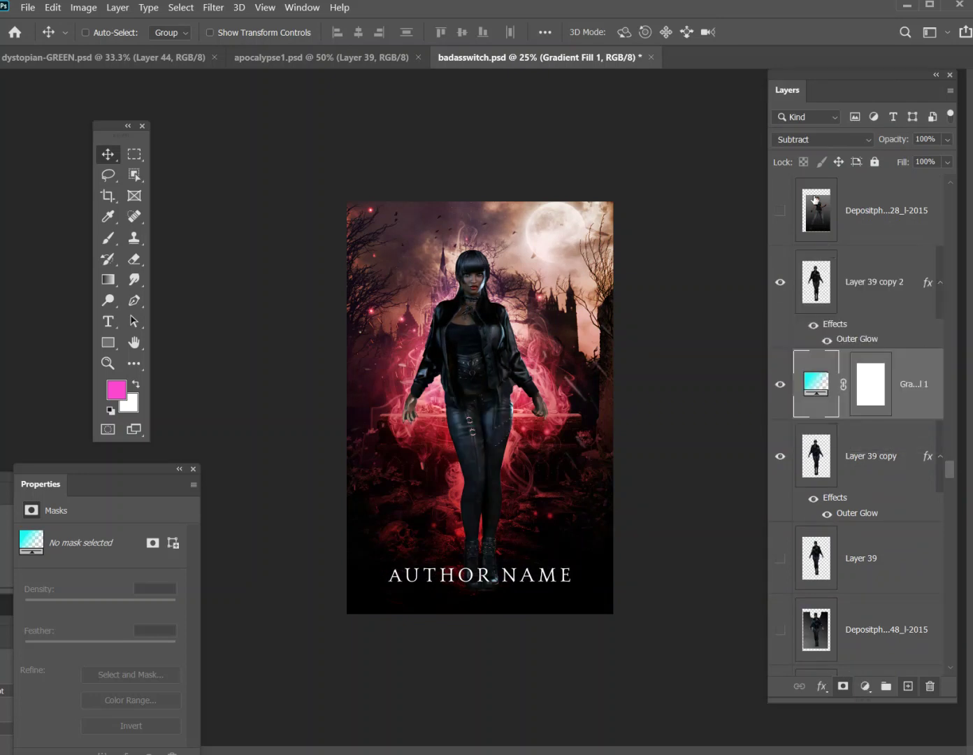
# Change the Gradient Fill 1 blend mode to Color and compare the cover with and without it.
pyautogui.click(844, 139)
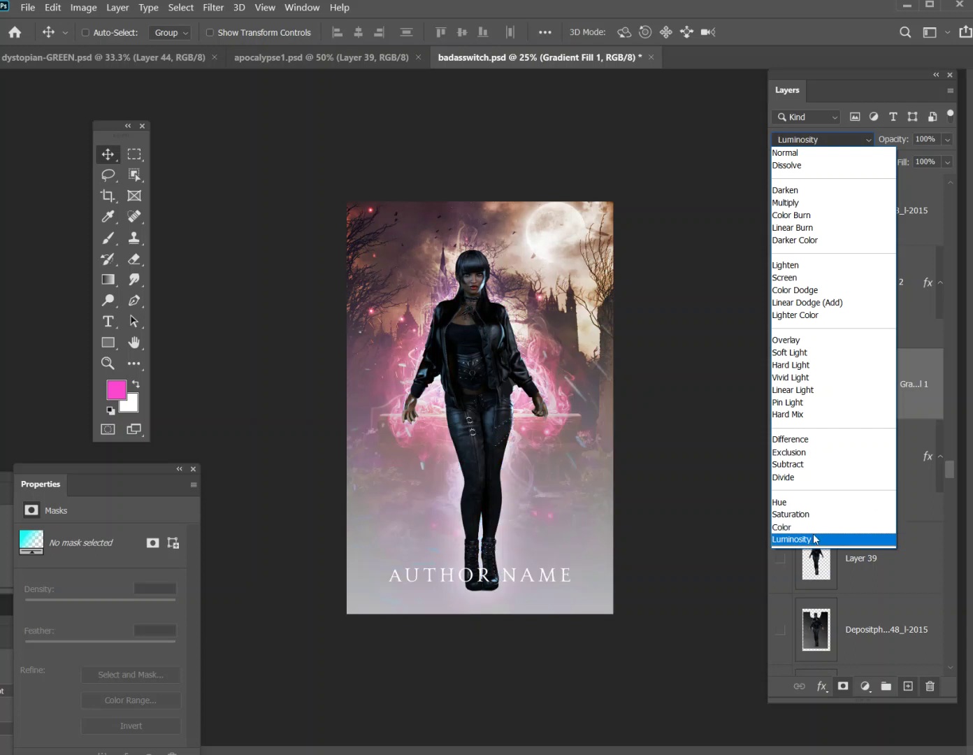
pyautogui.click(800, 527)
pyautogui.click(781, 387)
pyautogui.click(781, 386)
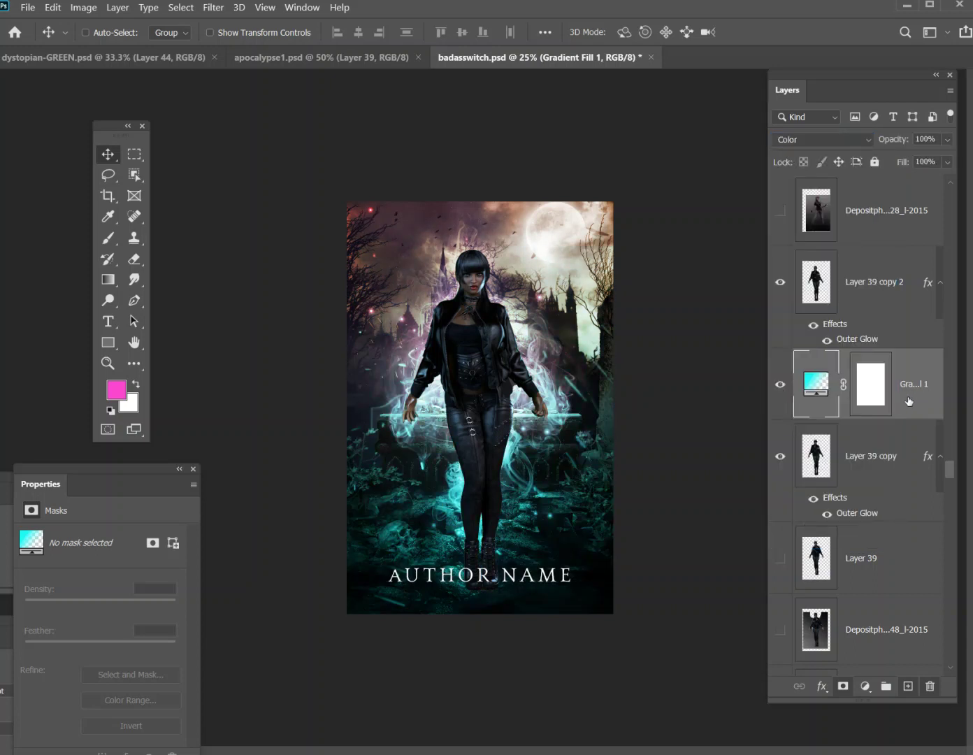
# Shift the Gradient Fill 1 tint down the cover and move its layer directly below Layer 39.
pyautogui.moveTo(578, 461); pyautogui.dragTo(577, 552)
pyautogui.scroll(-4, 872, 399)
pyautogui.scroll(2, 869, 398)
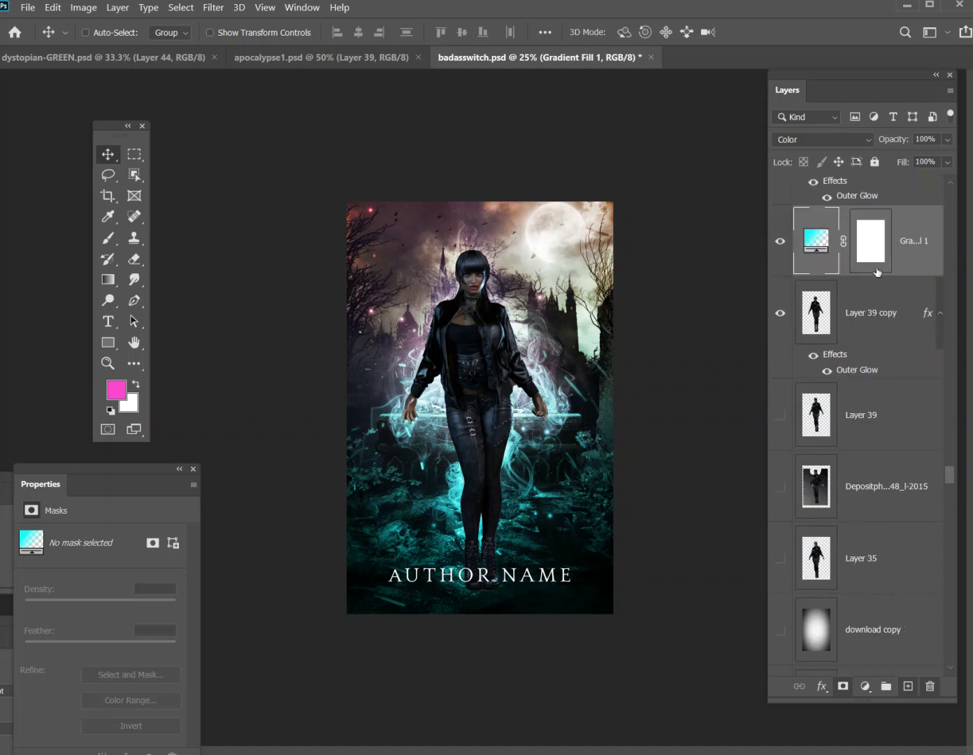
pyautogui.moveTo(904, 253); pyautogui.dragTo(921, 479)
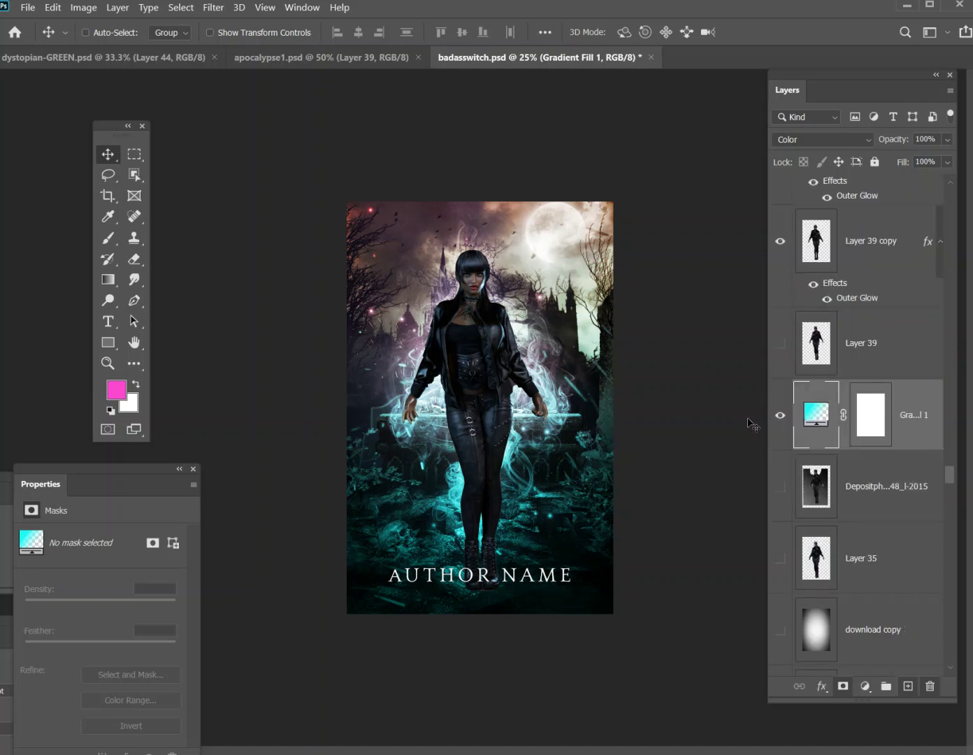
# Compare the cover with download copy, download copy 2 and the black gradient fill copy each switched on and off.
pyautogui.scroll(-3, 868, 420)
pyautogui.click(780, 487)
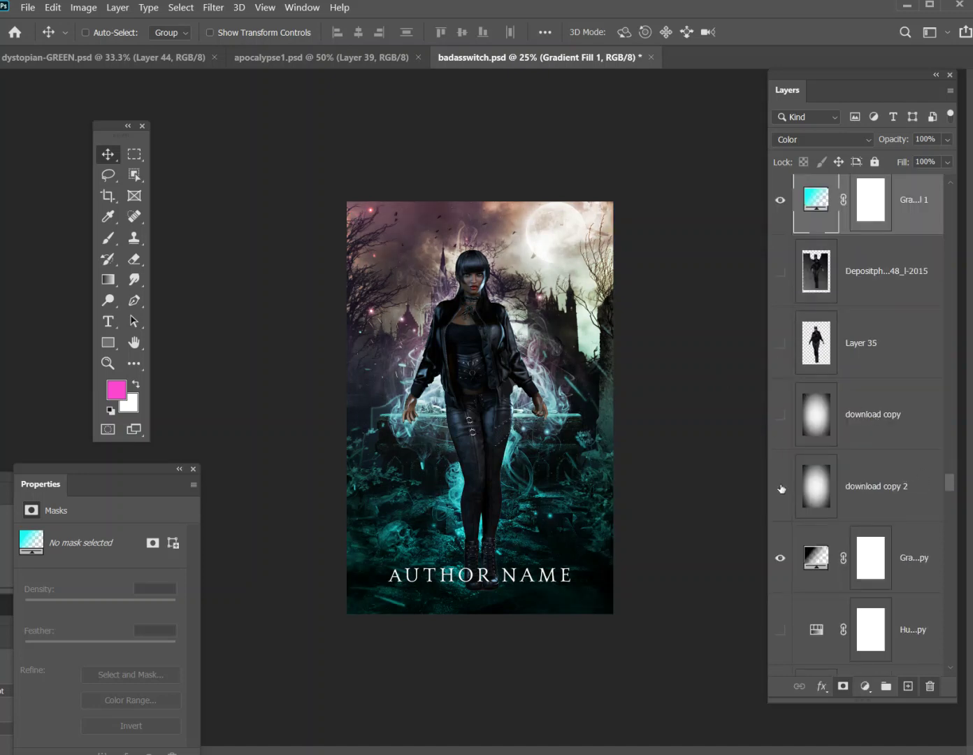
pyautogui.click(780, 486)
pyautogui.click(873, 493)
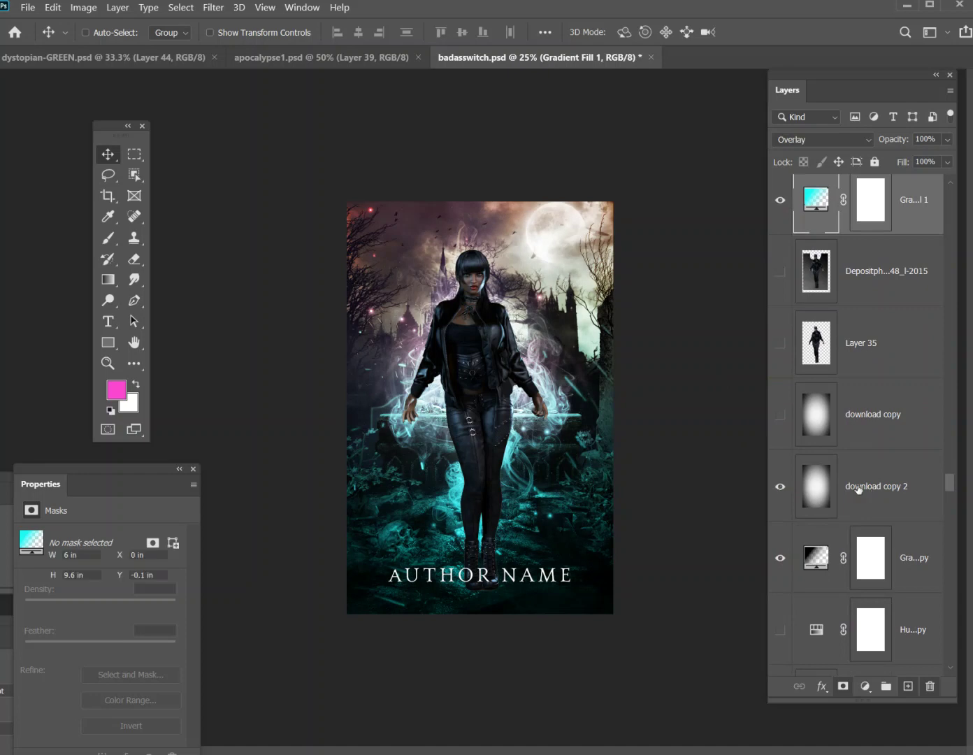
pyautogui.click(780, 415)
pyautogui.click(779, 416)
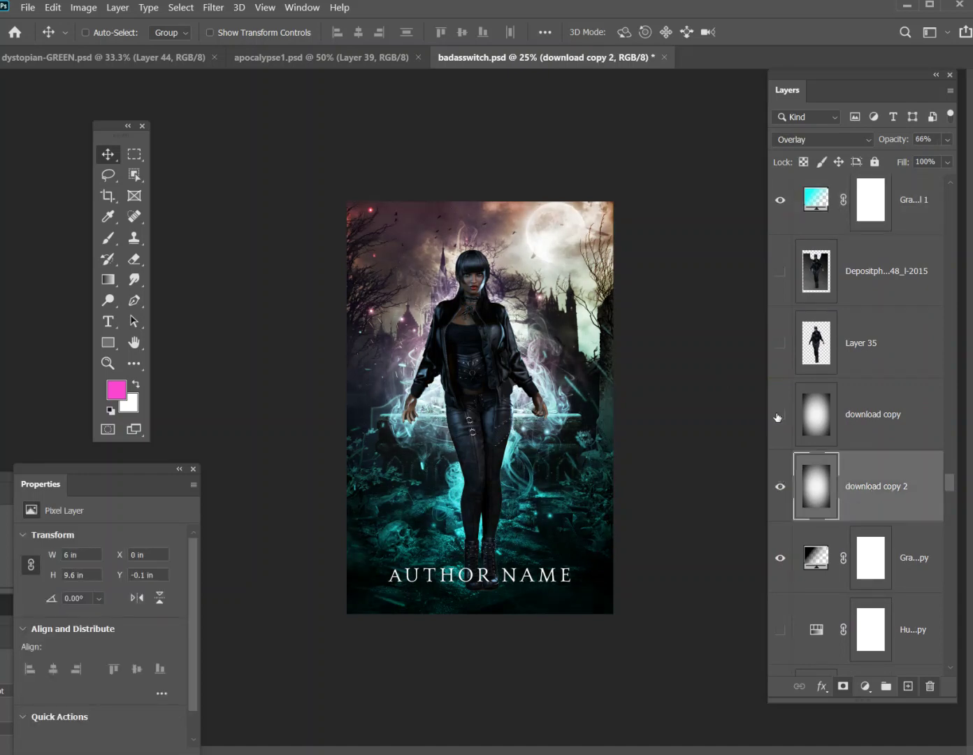
pyautogui.click(779, 562)
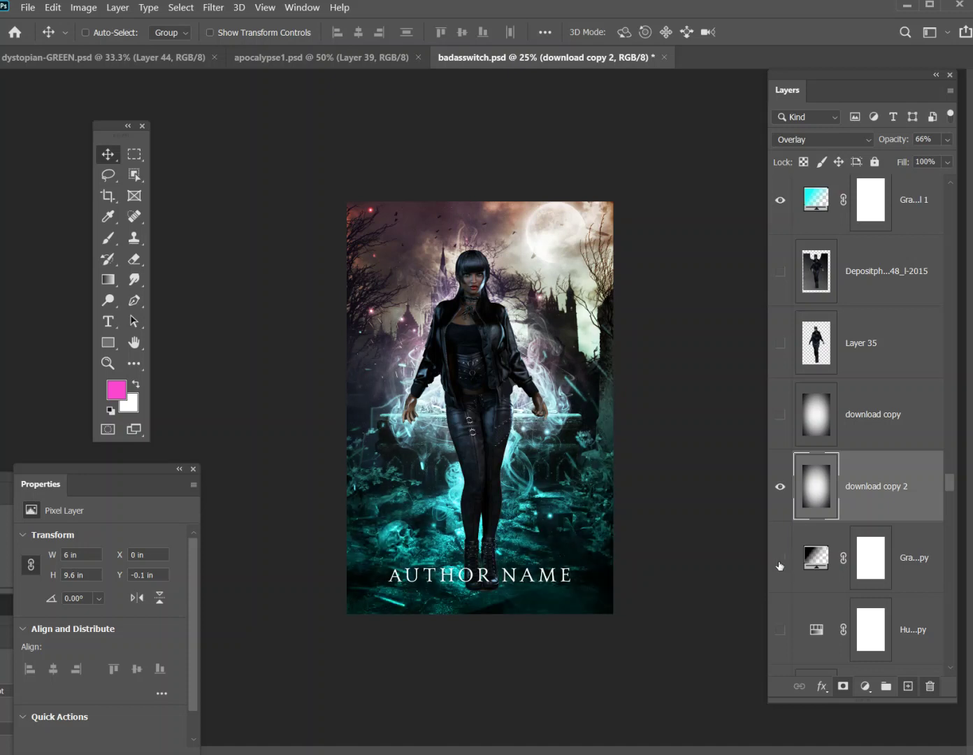
pyautogui.click(780, 563)
# Show the Hue/Saturation 1 copy layer, set its hue to -64, compare the effect, and hide the layer again.
pyautogui.scroll(-3, 857, 474)
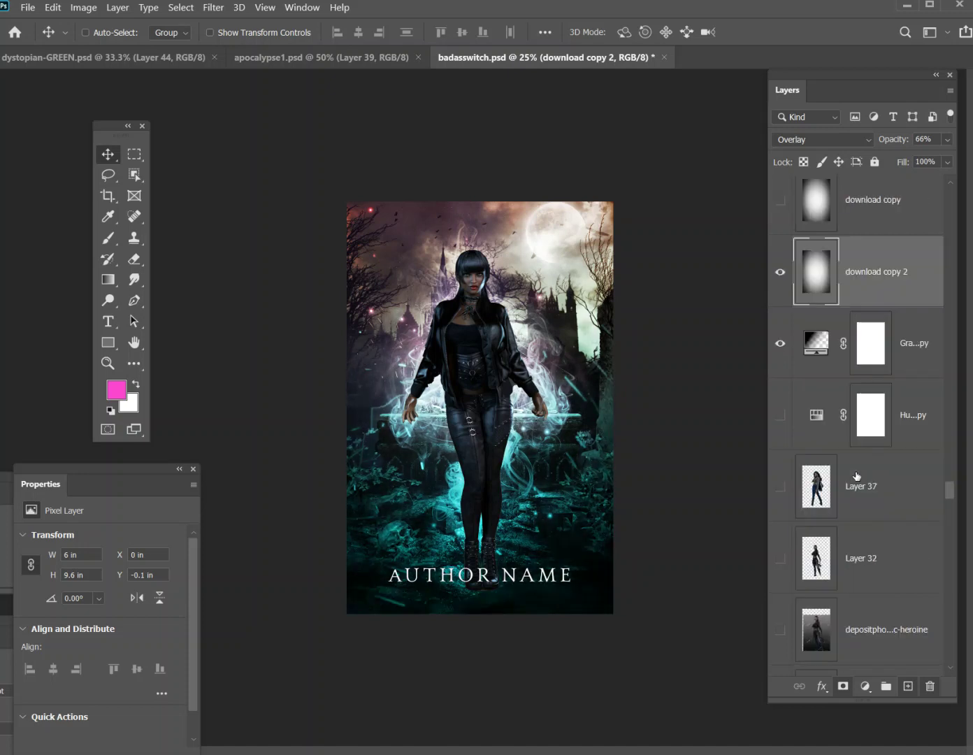
pyautogui.scroll(-4, 852, 465)
pyautogui.scroll(2, 848, 465)
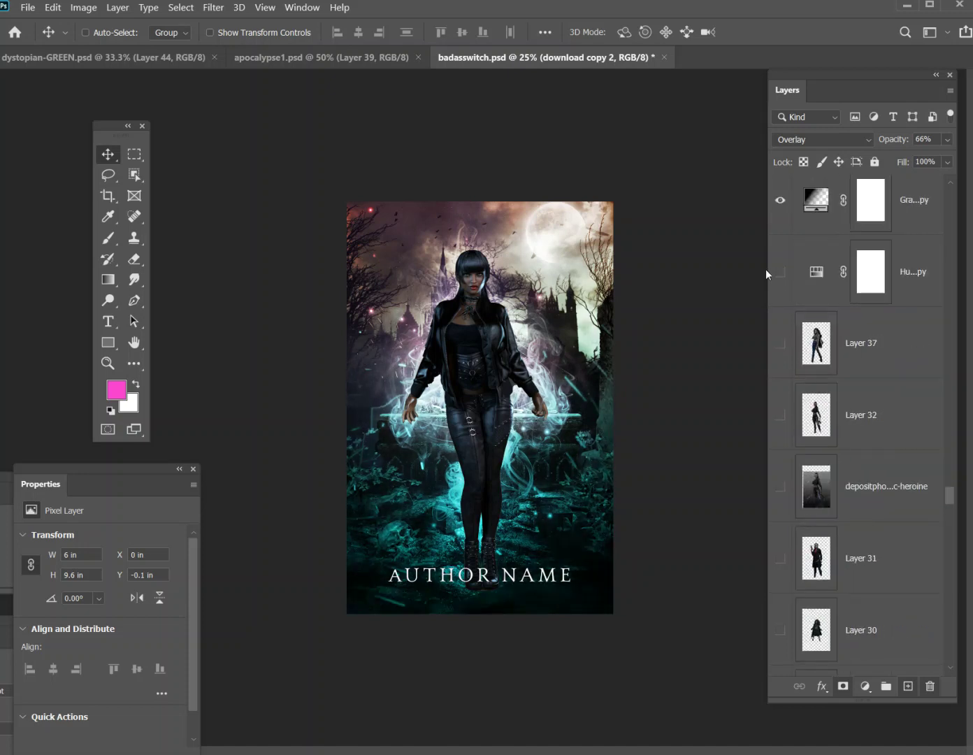
pyautogui.click(780, 274)
pyautogui.click(779, 275)
pyautogui.click(780, 274)
pyautogui.click(912, 273)
pyautogui.moveTo(175, 599); pyautogui.dragTo(60, 604)
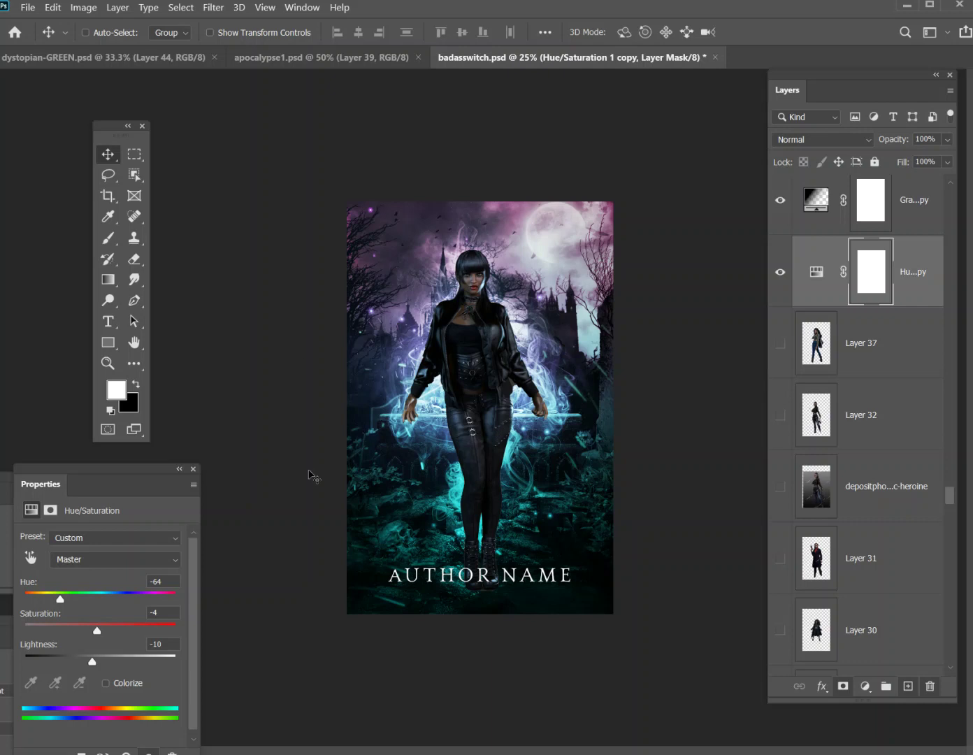
pyautogui.click(783, 282)
pyautogui.click(784, 282)
pyautogui.click(784, 281)
# Hide the purple-orange Gradient Fill 2 layer and show the blue colour fill copy instead.
pyautogui.scroll(-6, 793, 300)
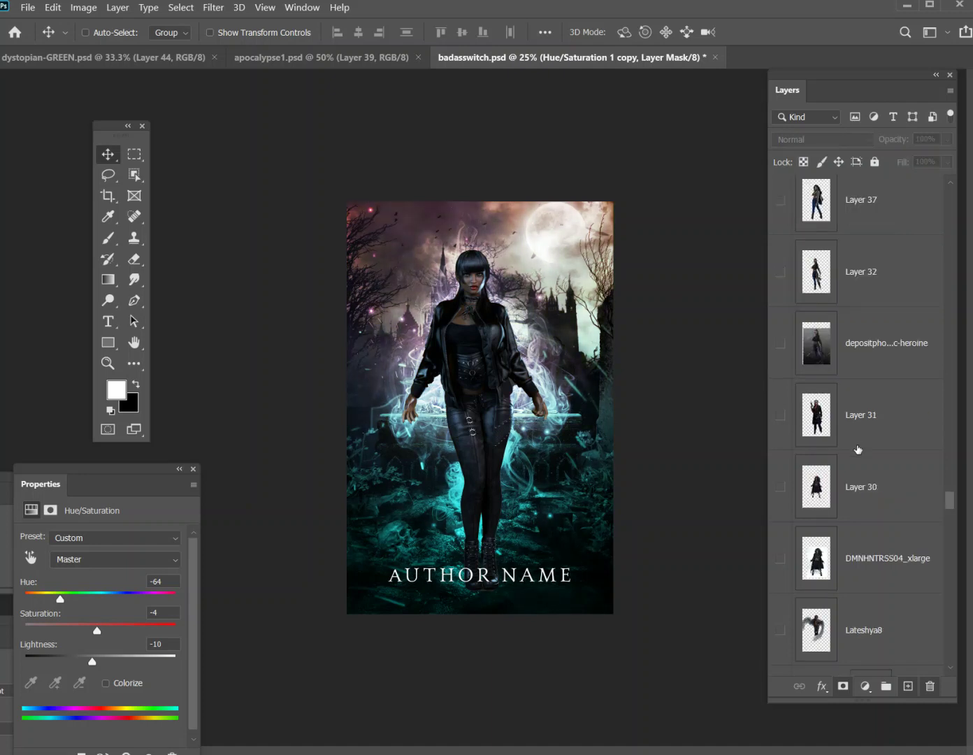
pyautogui.click(781, 490)
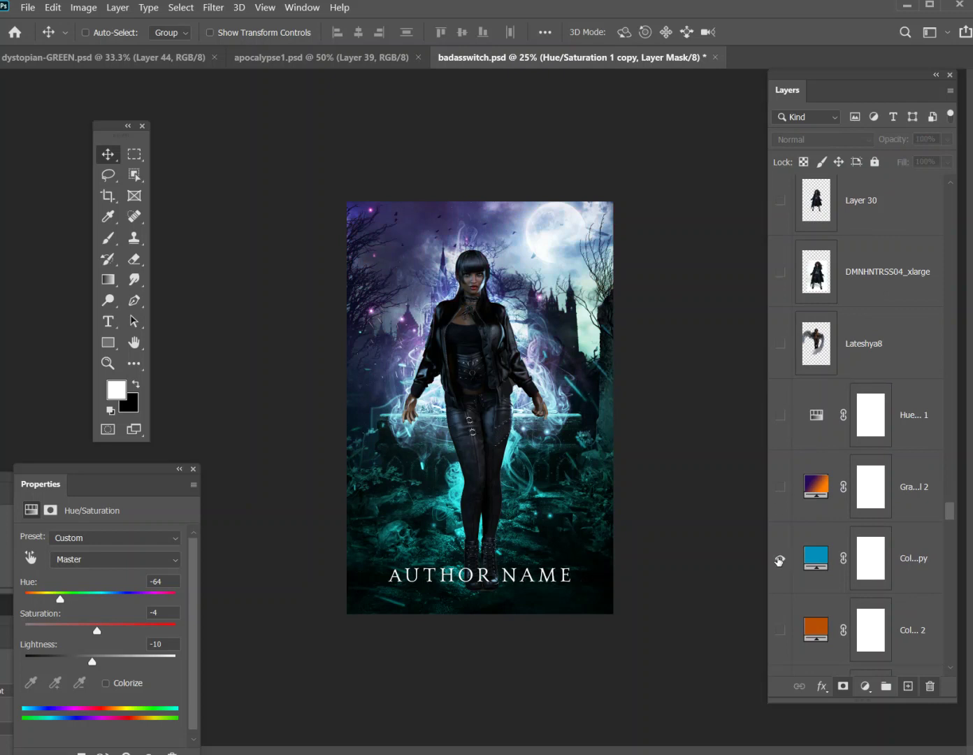
pyautogui.scroll(-2, 794, 542)
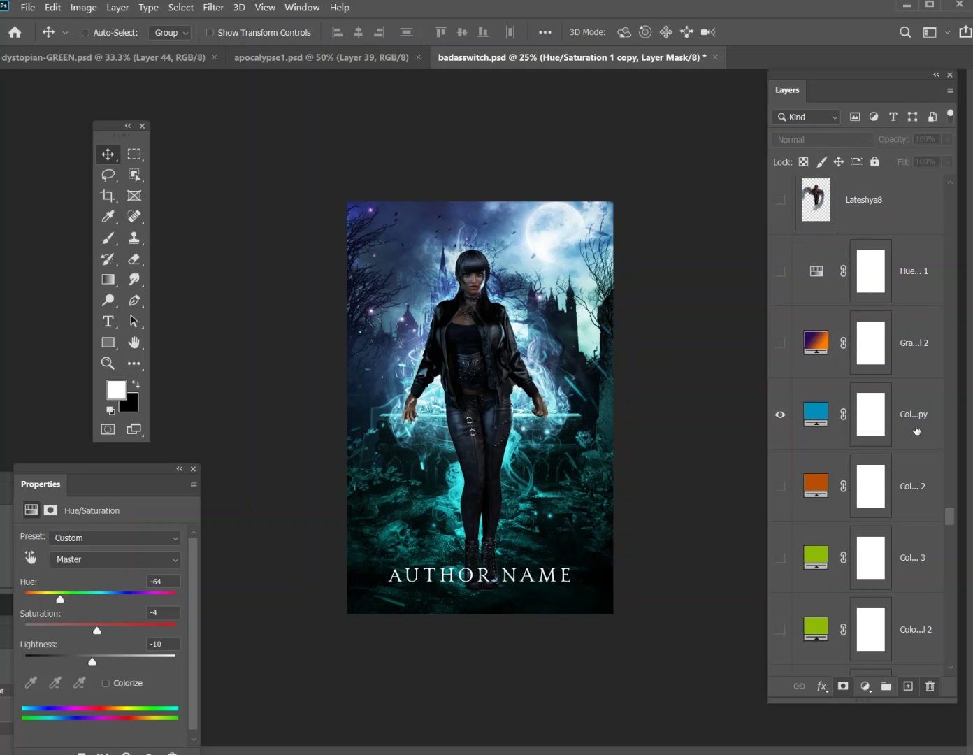
pyautogui.scroll(5, 883, 431)
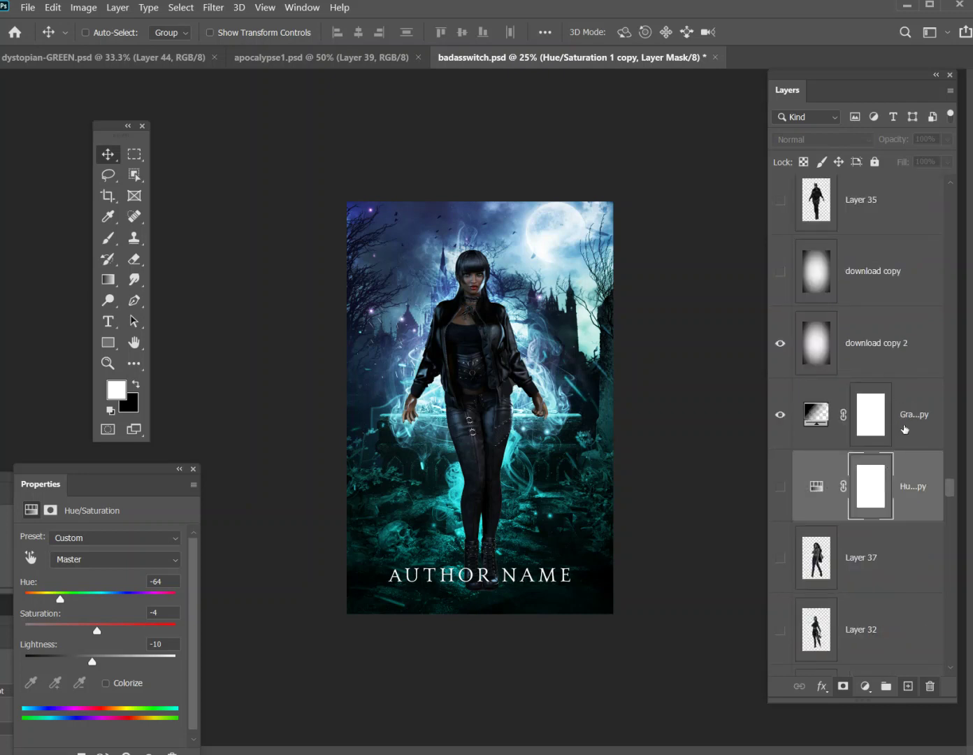